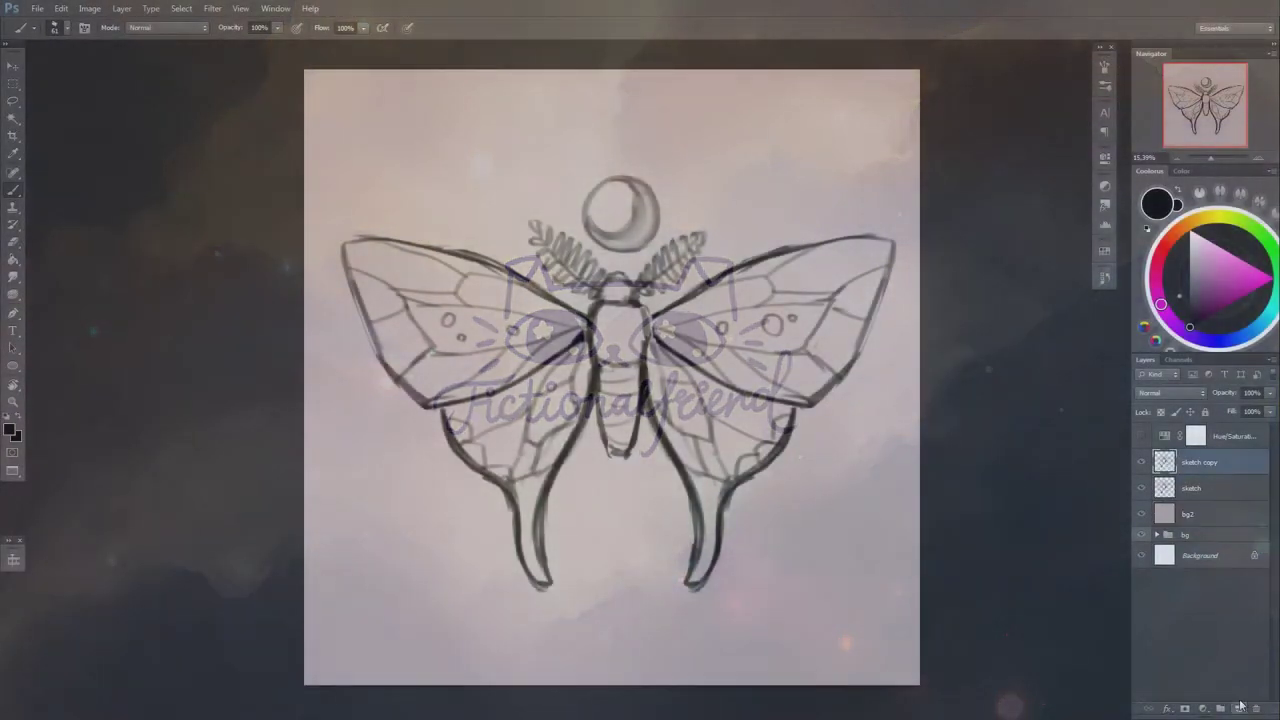
Step: Paint the right upper wing flat dark teal on a new layer with an enlarged brush
left_click(1240, 706)
right_click(766, 374)
left_click(1213, 310)
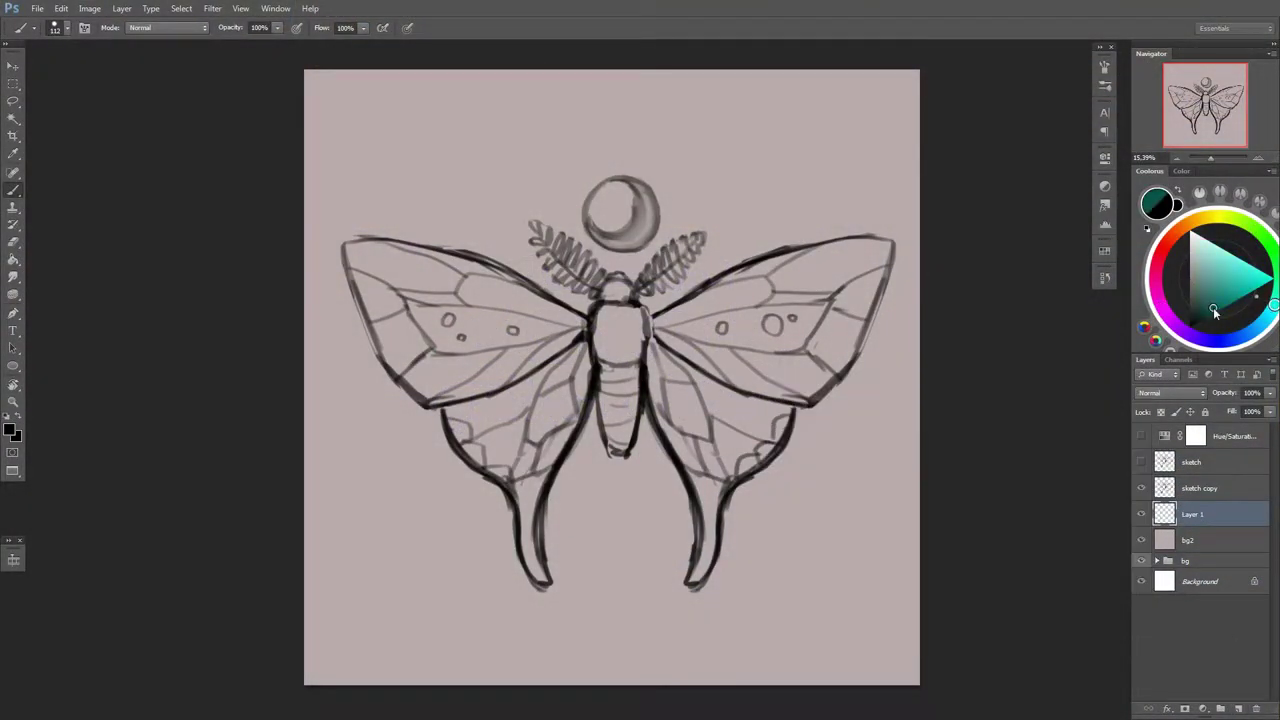
right_click(728, 330)
mouse_move(650, 330)
left_mouse_down()
mouse_move(890, 240)
mouse_move(650, 345)
mouse_move(713, 345)
mouse_move(800, 300)
left_mouse_up()
Step: Erase the stray teal along the wing's lower edge with a resized eraser
key("e")
right_click(686, 318)
left_click(648, 322)
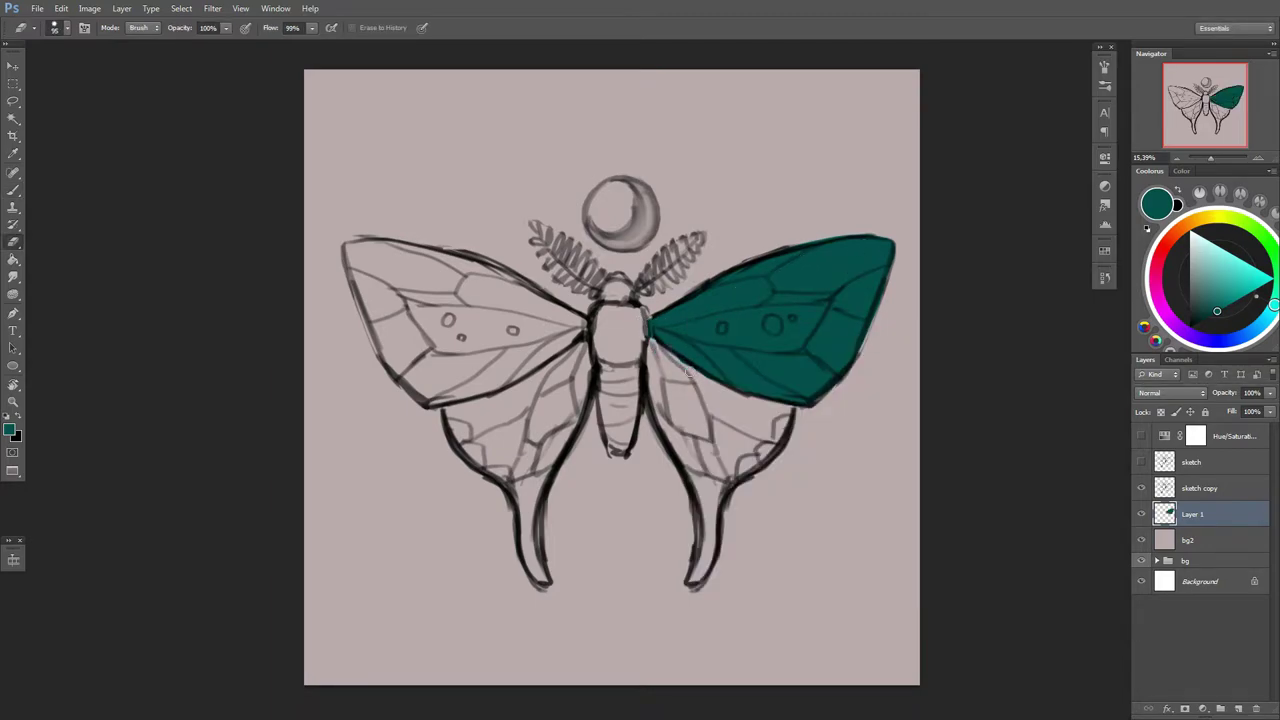
left_click_drag(686, 372, 700, 380)
Step: Duplicate the teal wing layer, flip it, and place it over the left upper wing
key("b")
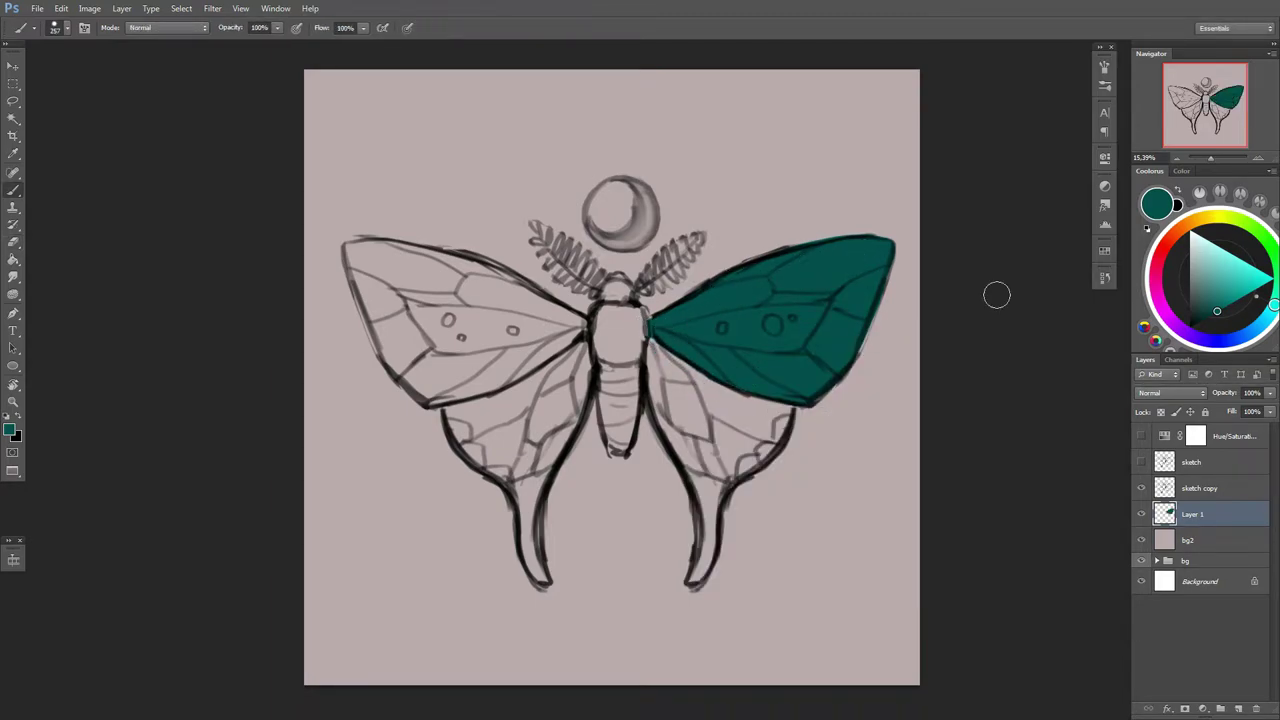
key("ctrl+j")
left_click_drag(892, 390, 587, 390)
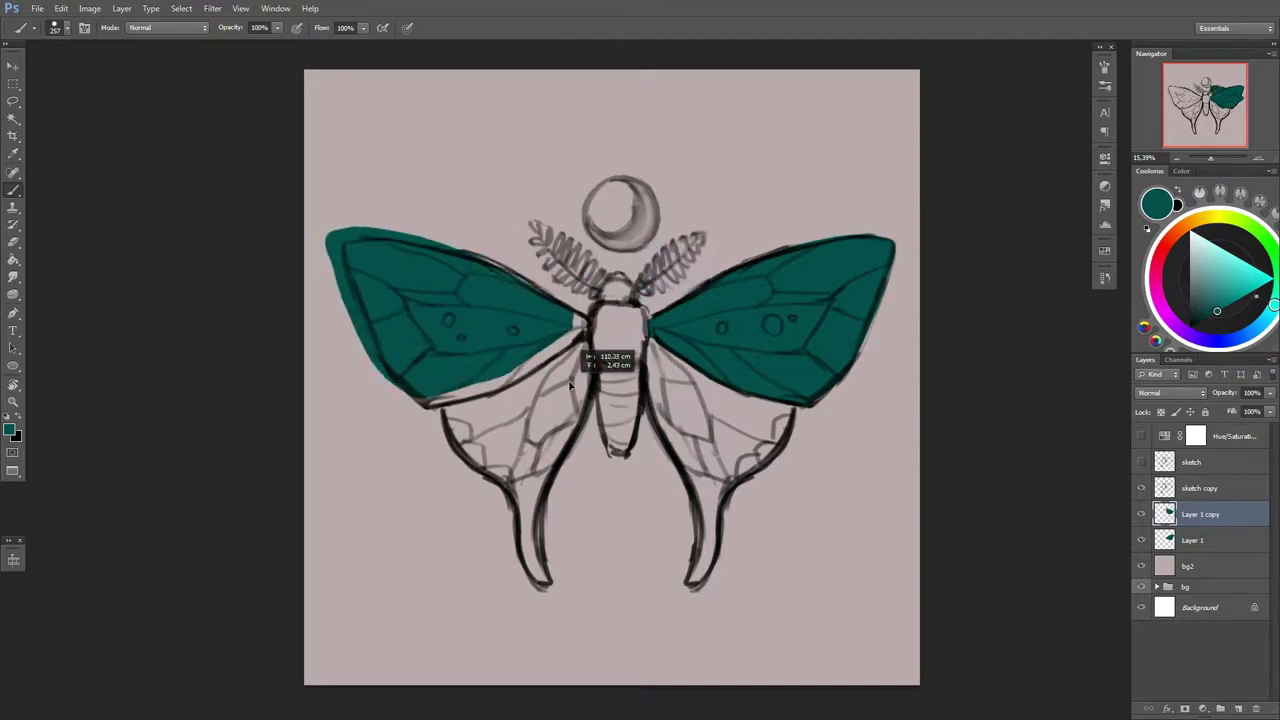
Step: Group both upper wing layers into a group named wings1
left_click(1205, 540, "shift")
key("ctrl+g")
type("s1")
key("Return")
Step: Create a wings2 group with a new layer and start painting the right hindwing teal
left_click(1238, 708)
key("ctrl+g")
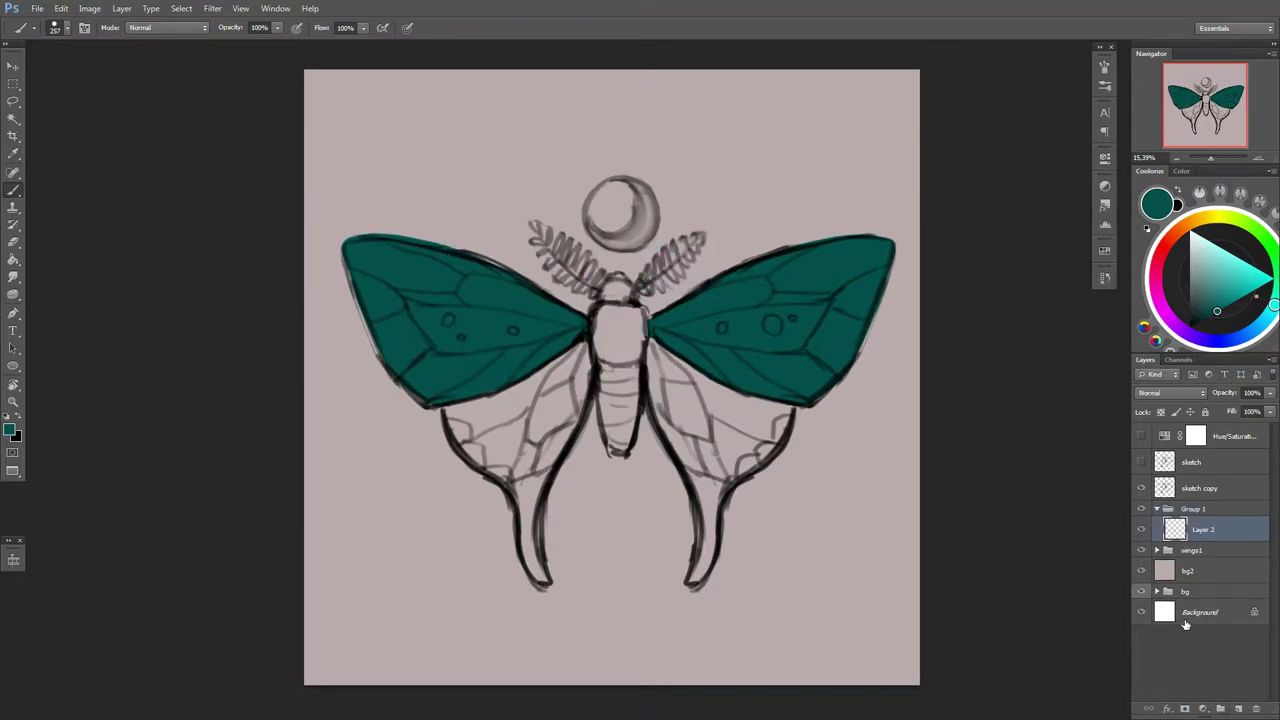
mouse_move(656, 342)
left_mouse_down()
mouse_move(700, 580)
mouse_move(777, 400)
mouse_move(749, 423)
mouse_move(760, 385)
left_mouse_up()
left_click_drag(1195, 509, 1222, 548)
type("ngs2")
key("Return")
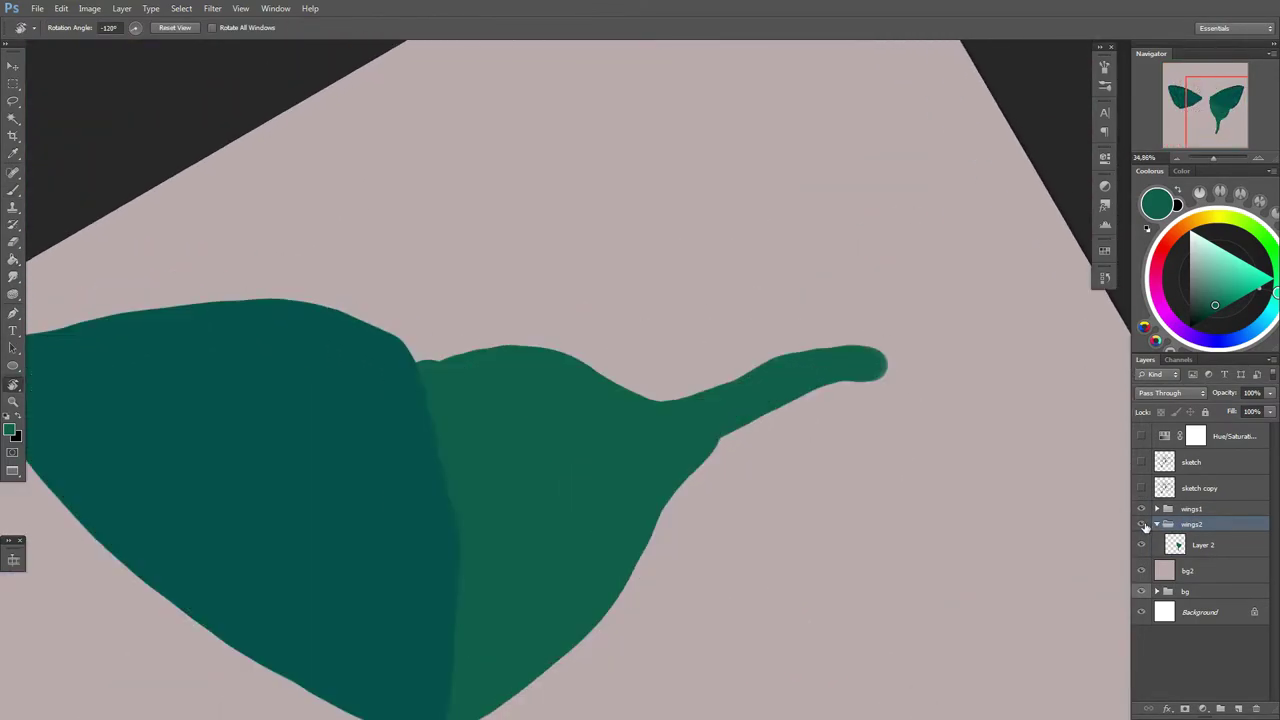
Step: Show the sketch copy layer again and fade it to 20% opacity
left_click(1141, 488)
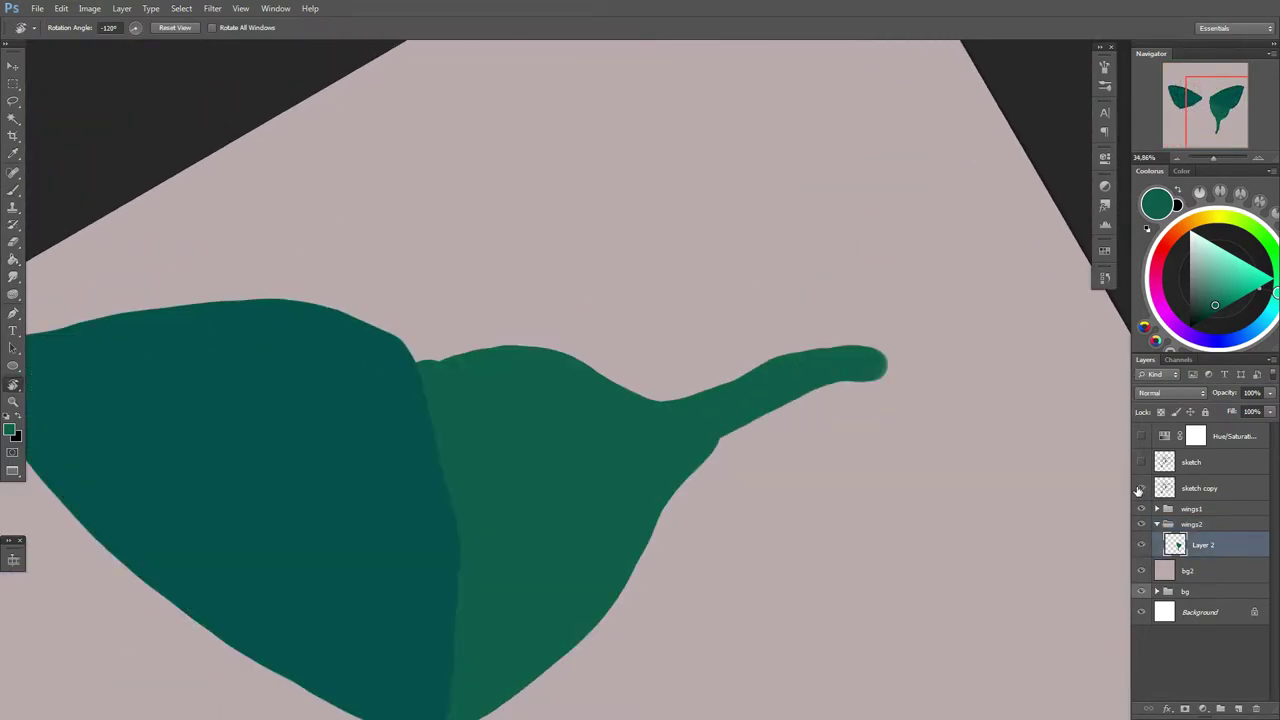
left_click(1199, 488)
key("b")
left_click_drag(1268, 392, 1230, 408)
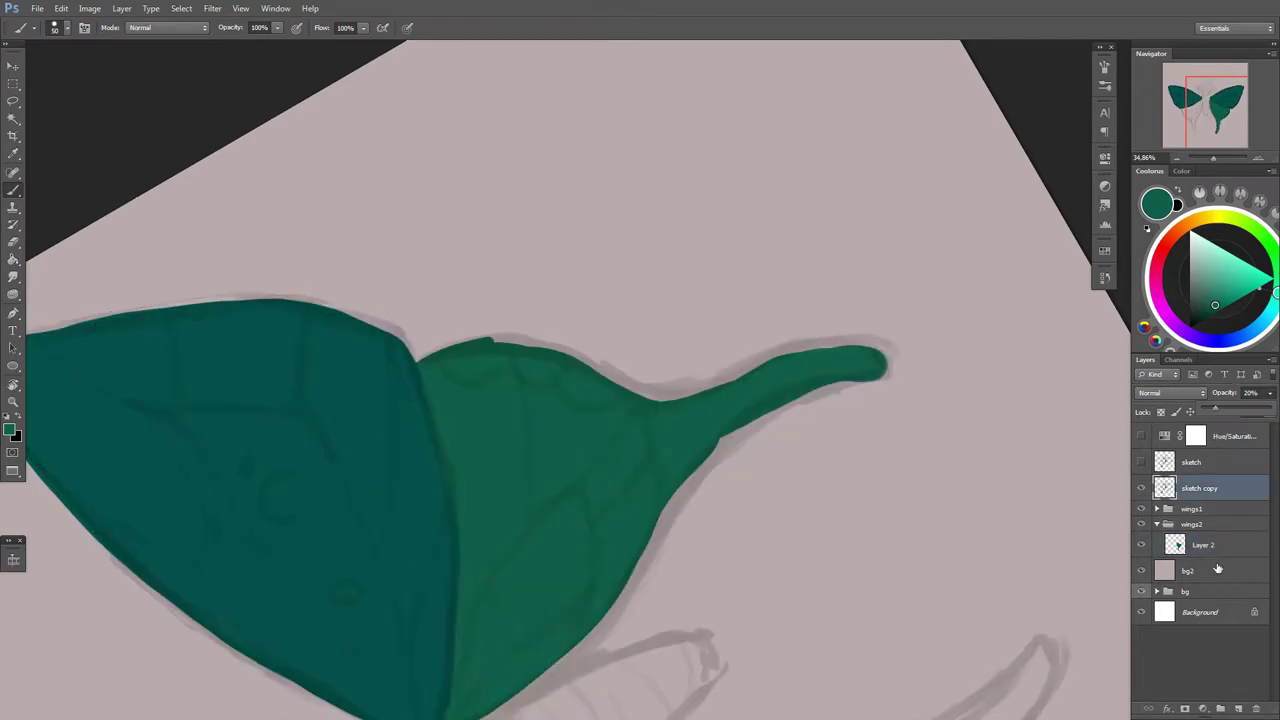
Step: Paint teal along the hindwing's upper edge from a rotated view, then view the whole moth
left_click(1203, 544)
mouse_move(420, 355)
left_mouse_down()
mouse_move(510, 340)
mouse_move(713, 385)
mouse_move(881, 357)
left_mouse_up()
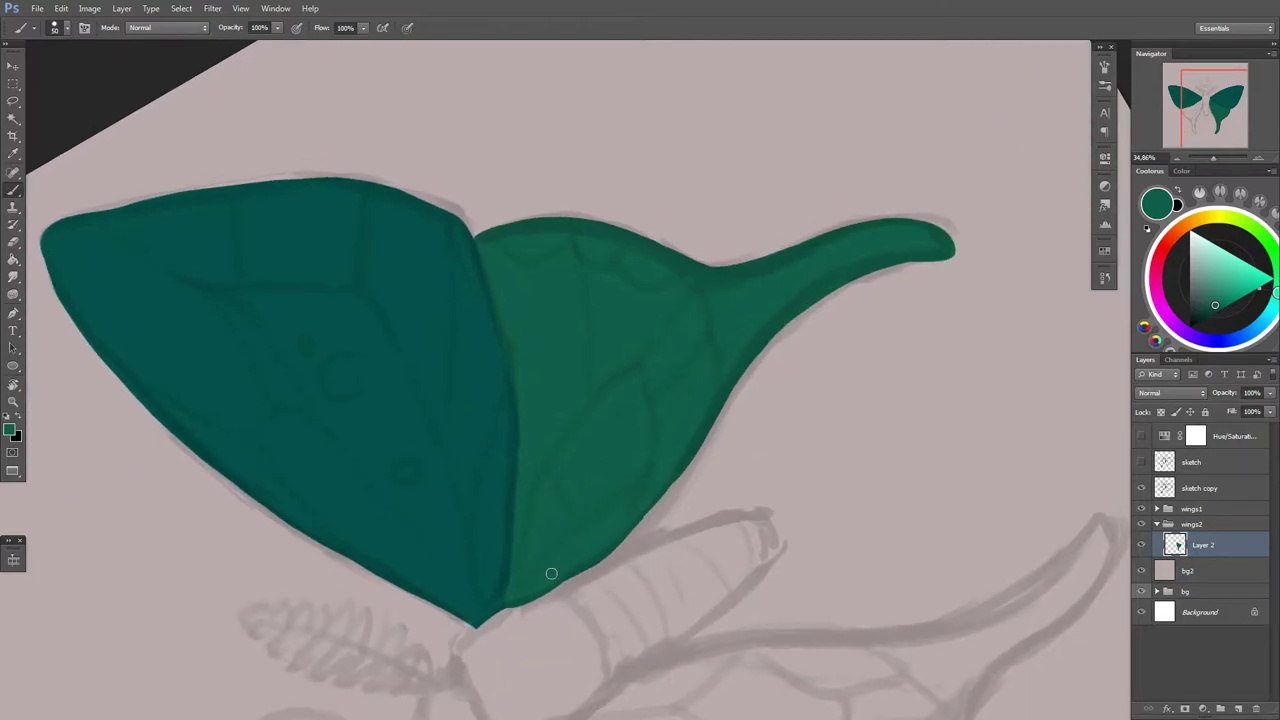
left_click_drag(551, 571, 680, 451)
left_click_drag(373, 419, 710, 342)
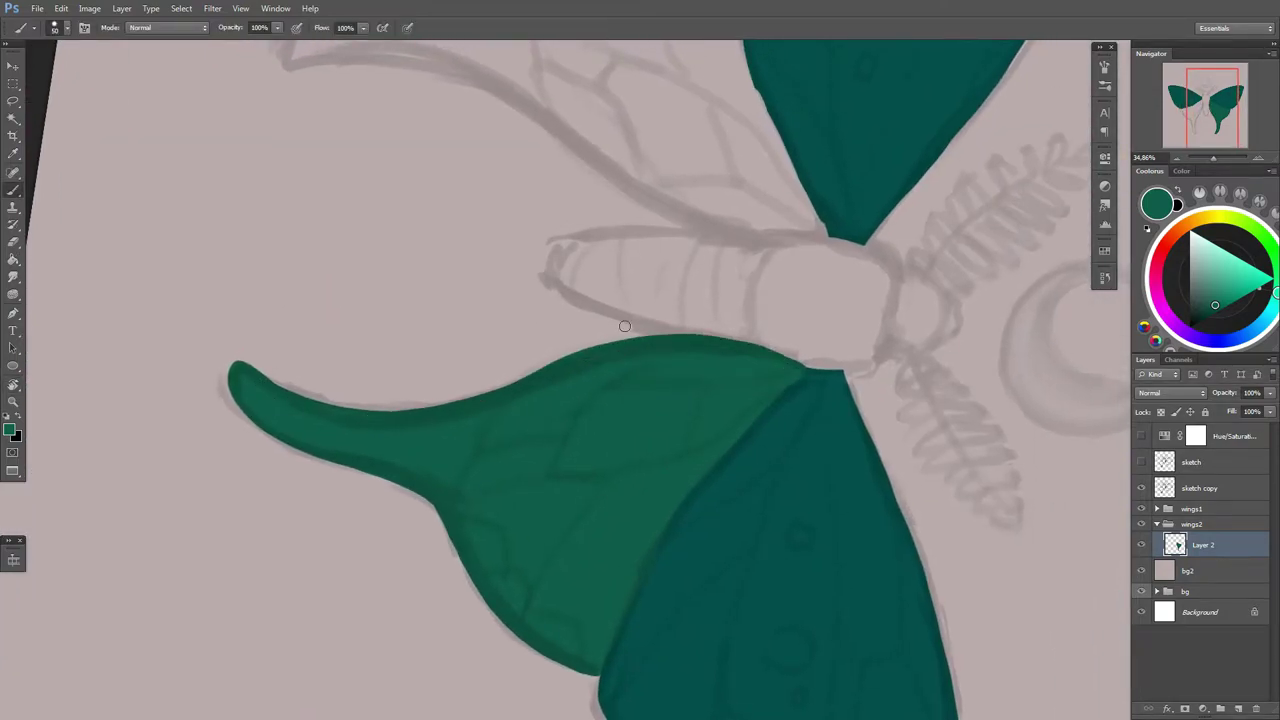
key("ctrl+0")
Step: Brush along the right upper wing's top edge and tip to smooth its outline
left_click(1203, 529)
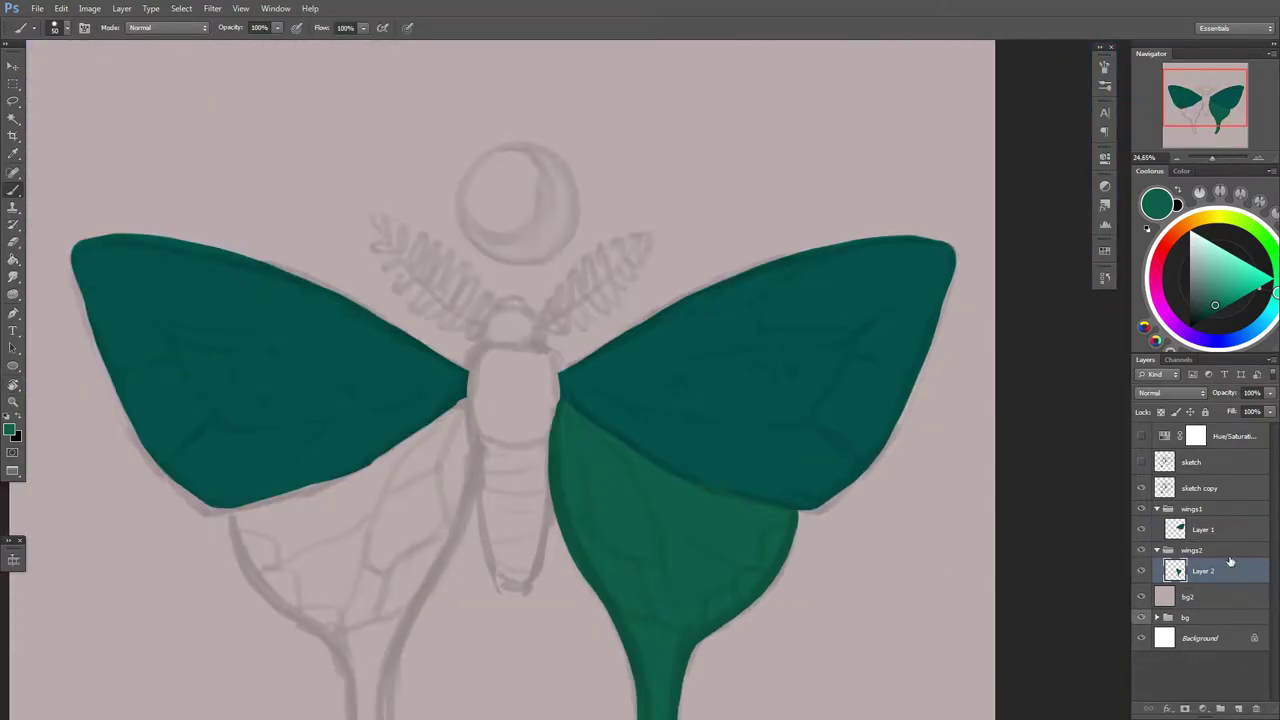
scroll(872, 214, "up", 3)
key("b")
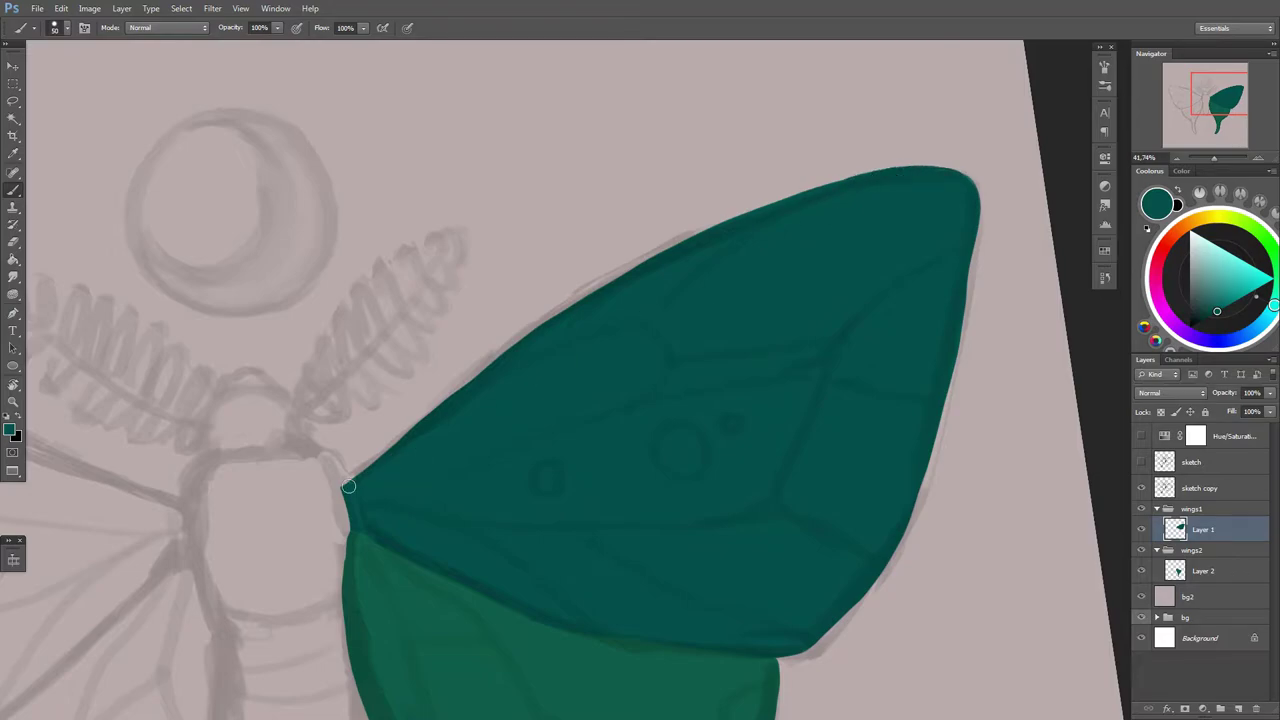
mouse_move(348, 486)
left_mouse_down()
mouse_move(906, 174)
mouse_move(703, 274)
mouse_move(826, 217)
left_mouse_up()
key("r")
key("b")
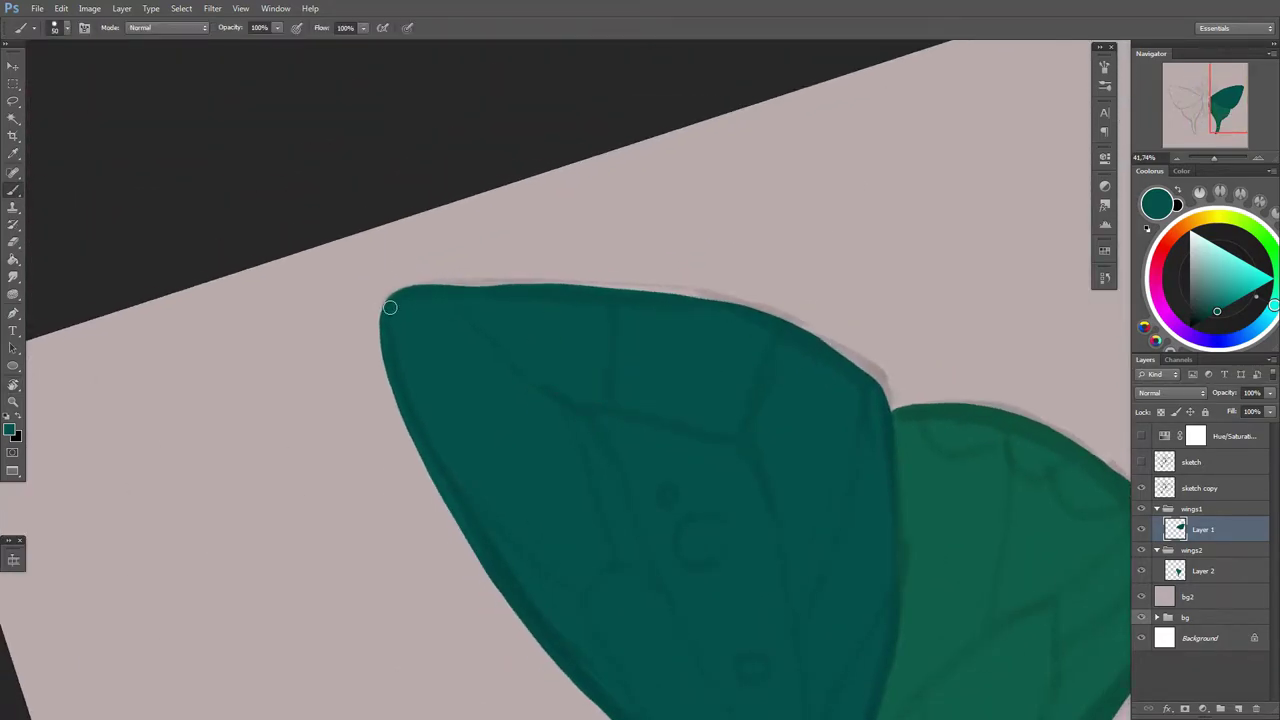
left_click_drag(567, 288, 720, 298)
left_click_drag(720, 298, 757, 409)
Step: Rotate and zoom the view to even out the wing edge, then duplicate the lower wing layer
mouse_move(565, 335)
left_mouse_down()
mouse_move(726, 306)
mouse_move(820, 312)
left_mouse_up()
left_click_drag(820, 312, 794, 317)
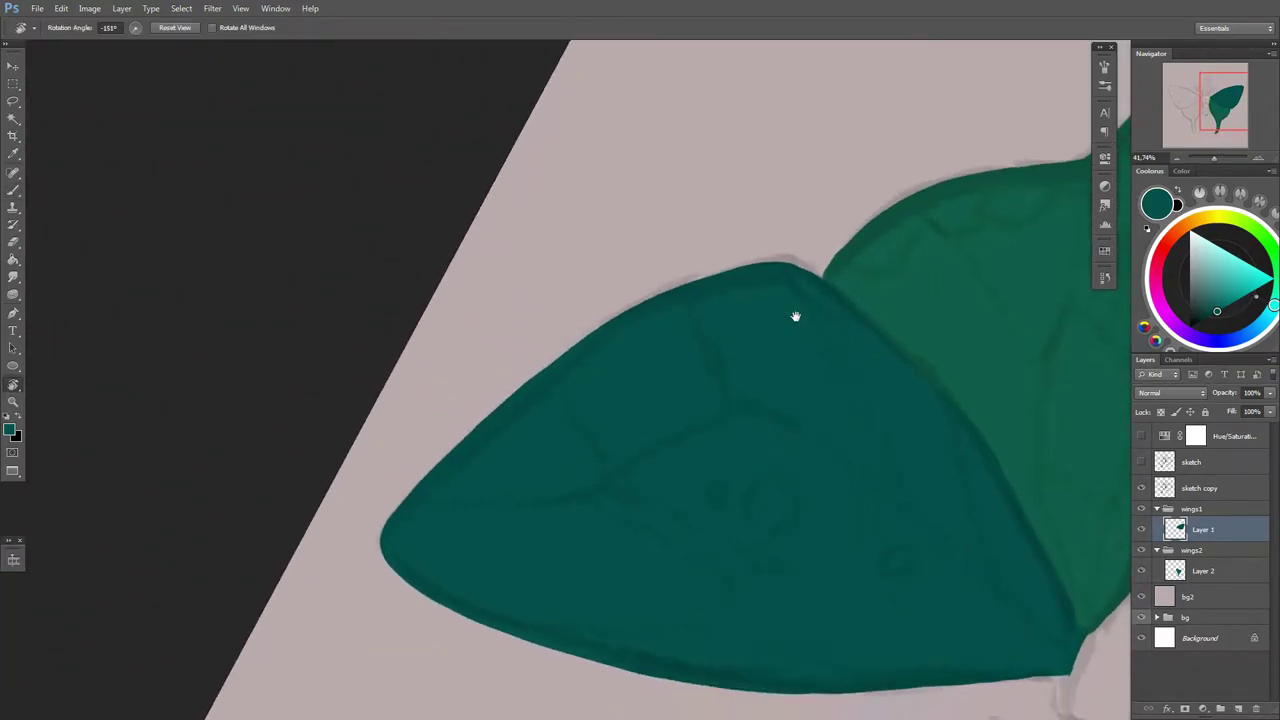
left_click_drag(600, 345, 745, 316)
mouse_move(810, 418)
left_mouse_down()
mouse_move(791, 449)
mouse_move(735, 393)
left_mouse_up()
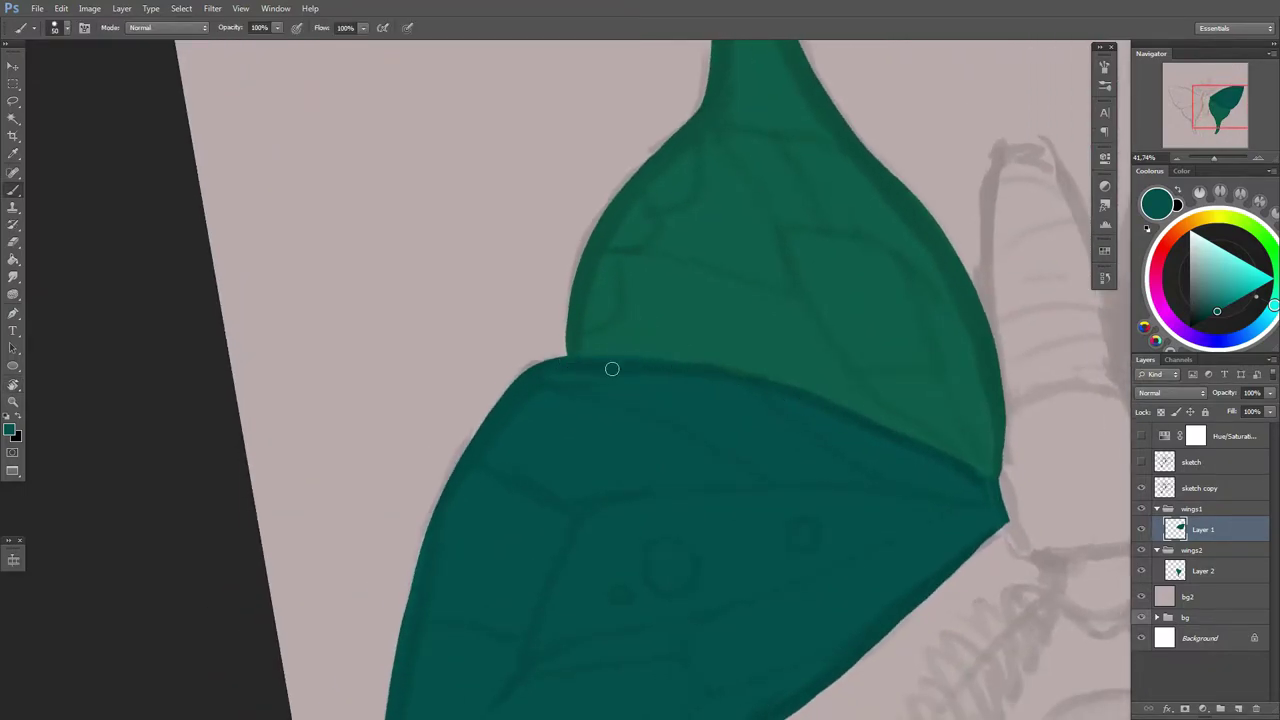
mouse_move(612, 369)
left_mouse_down()
mouse_move(360, 240)
mouse_move(371, 314)
mouse_move(553, 124)
left_mouse_up()
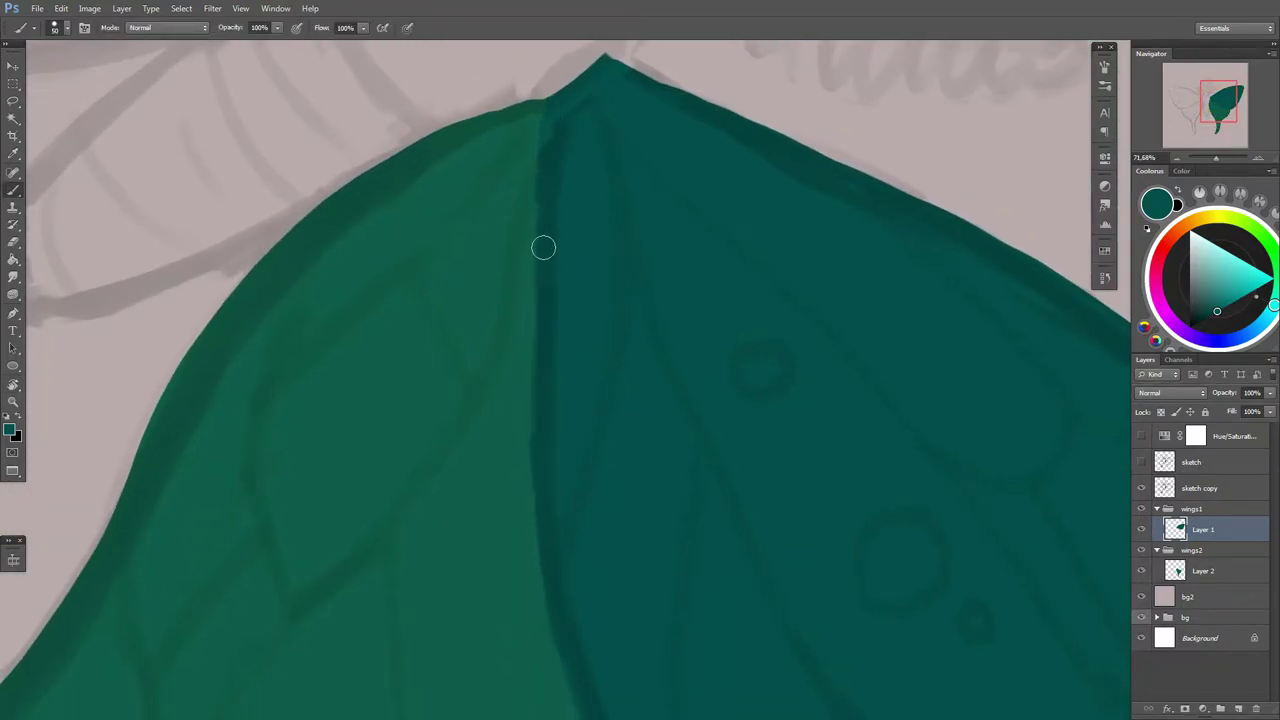
key("ctrl+0")
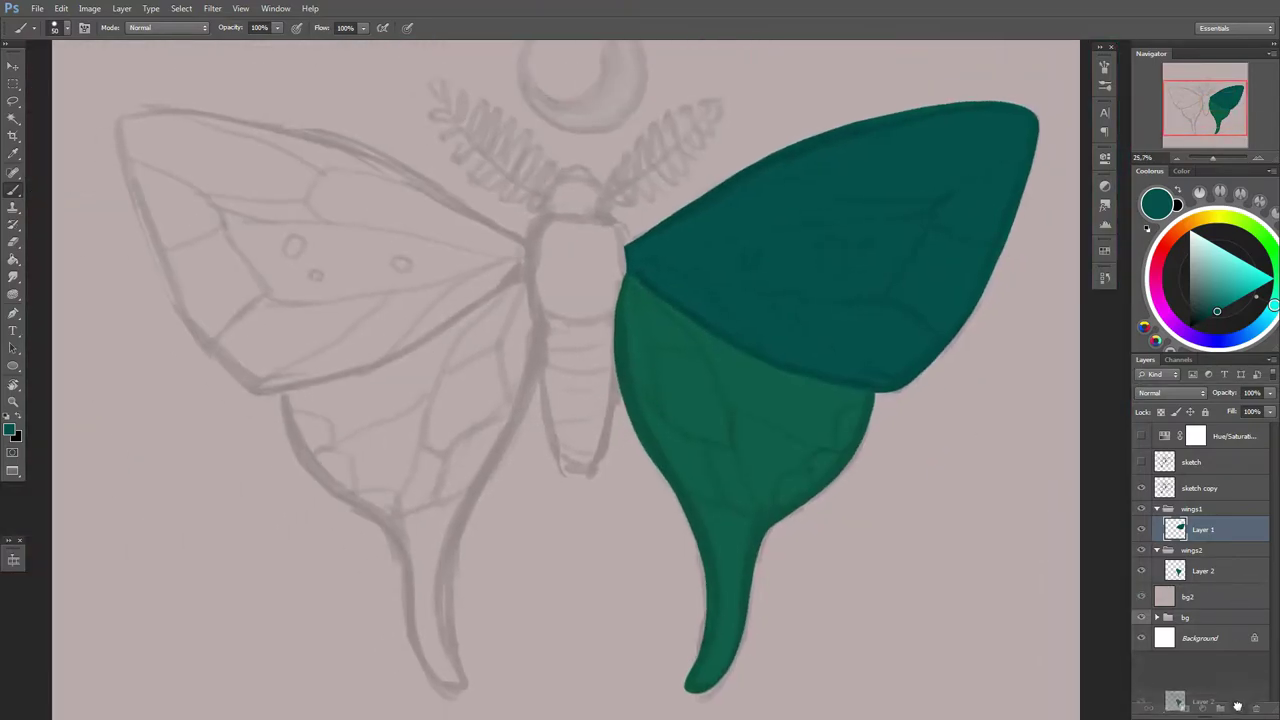
key("ctrl+j")
Step: Move the flipped lower and upper wing copies to the left side and align the left hindwing
left_click_drag(502, 435, 459, 474)
key("ctrl+j")
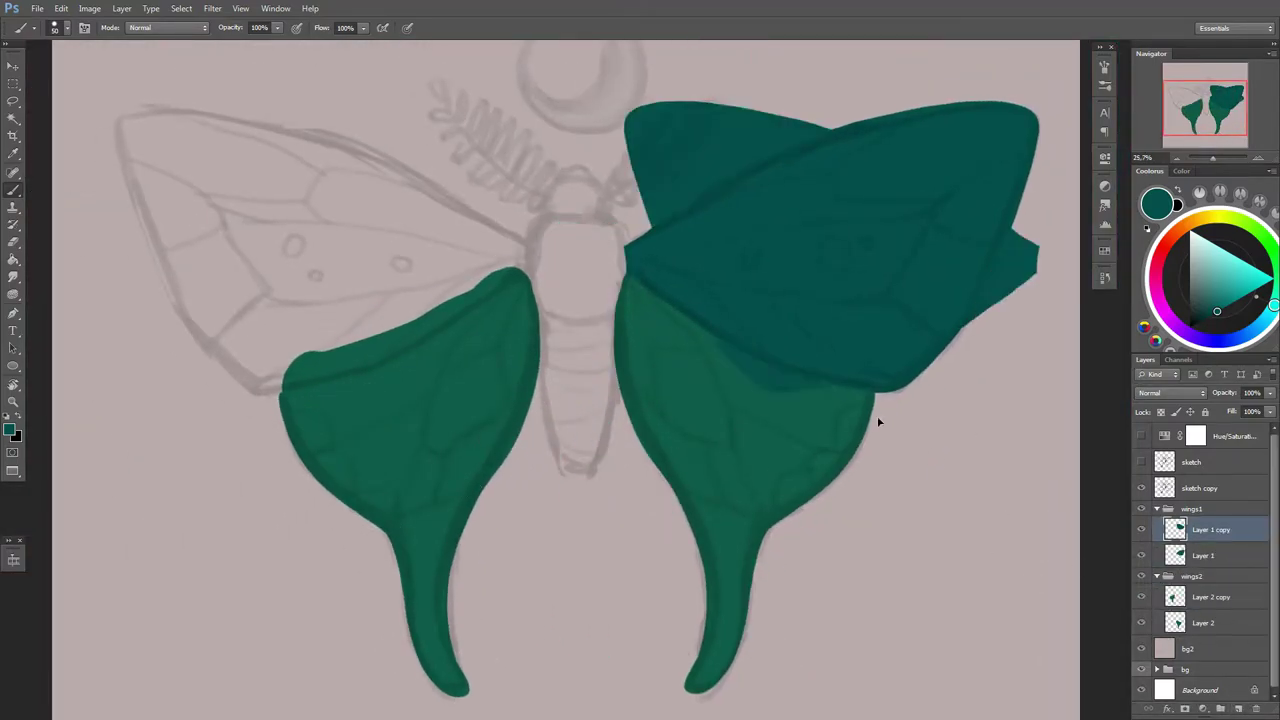
left_click_drag(877, 423, 429, 400)
key("b")
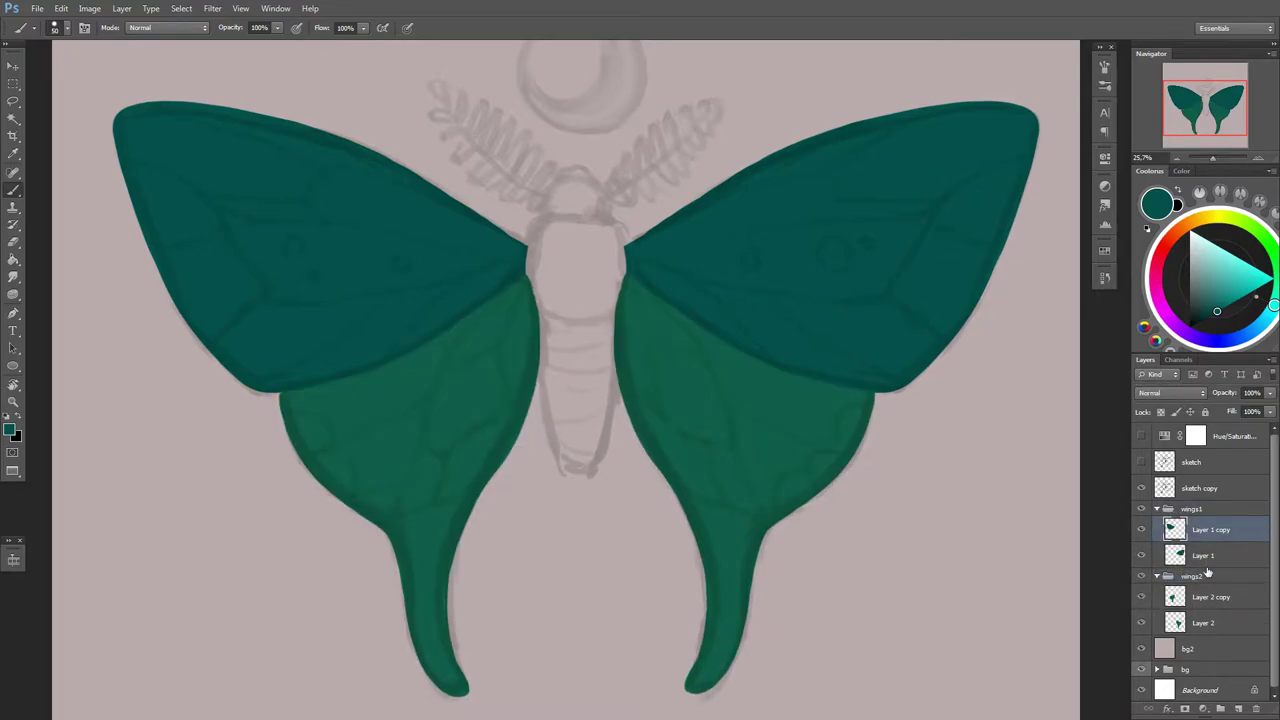
left_click(1210, 597)
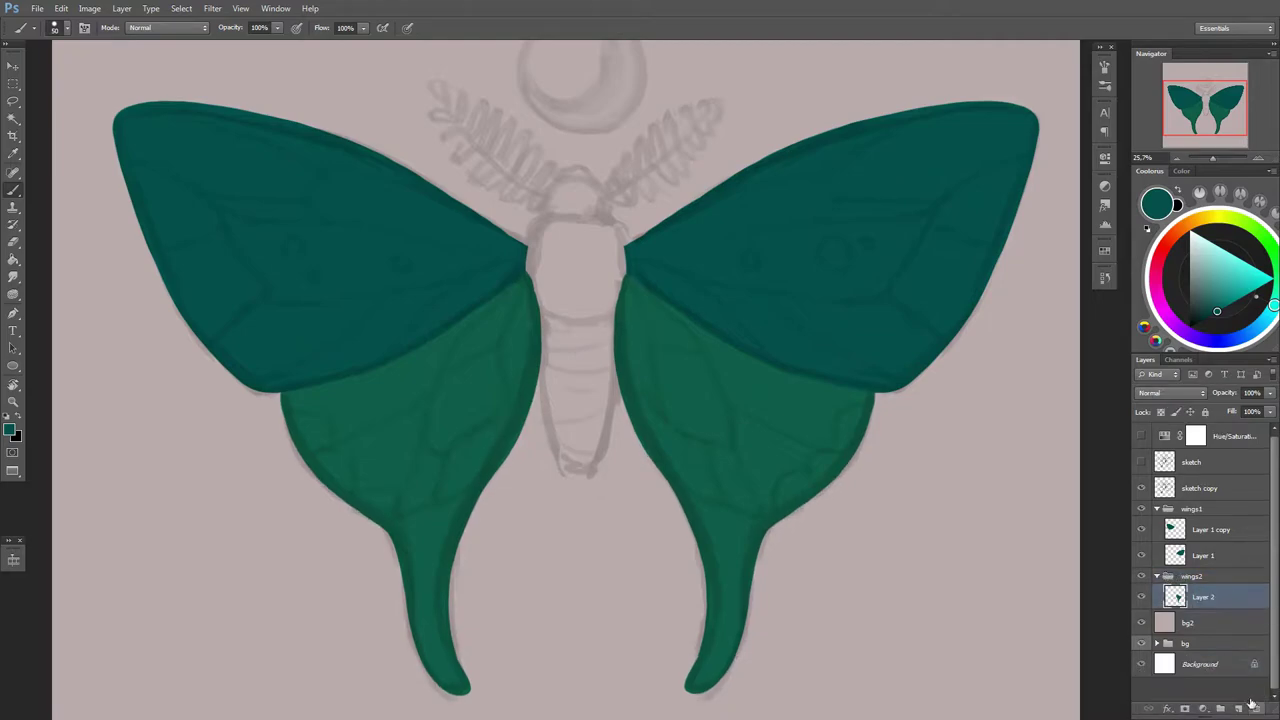
mouse_move(426, 481)
left_mouse_down()
mouse_move(504, 481)
mouse_move(428, 481)
left_mouse_up()
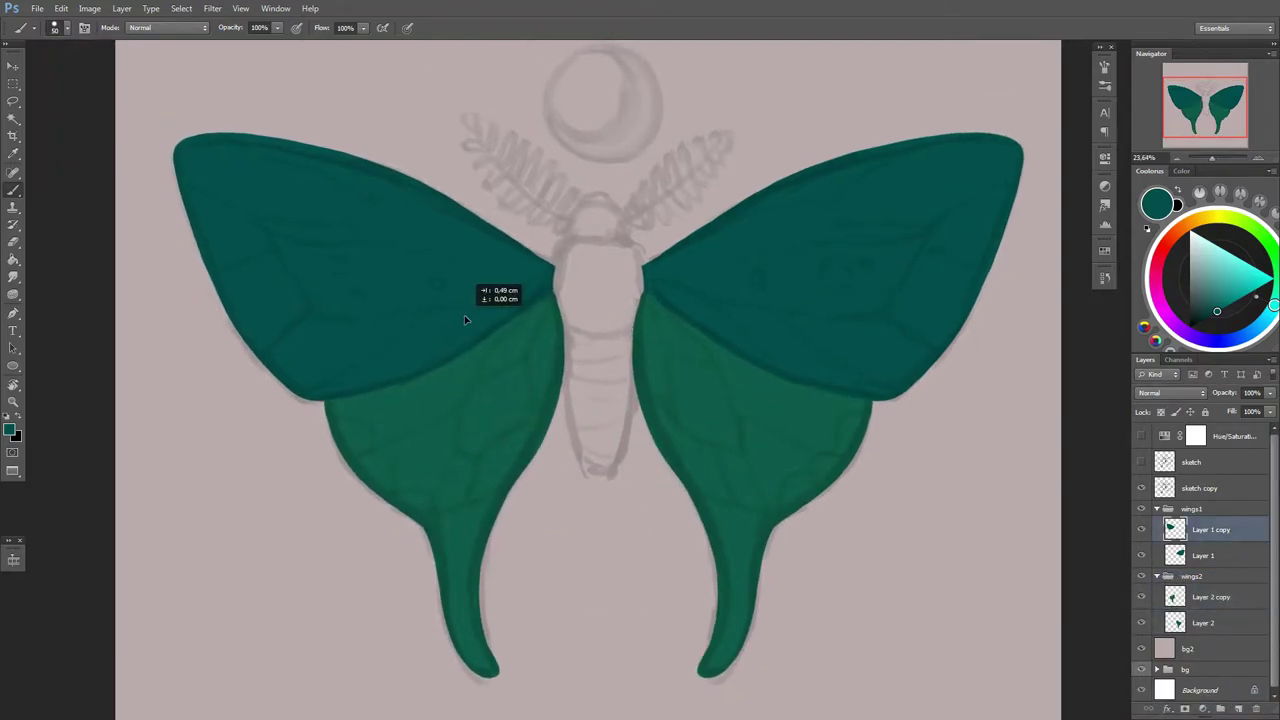
Step: Name the group 'body', set a 116 px brush, and paint the dark teal thorax and abdomen
double_click(1195, 509)
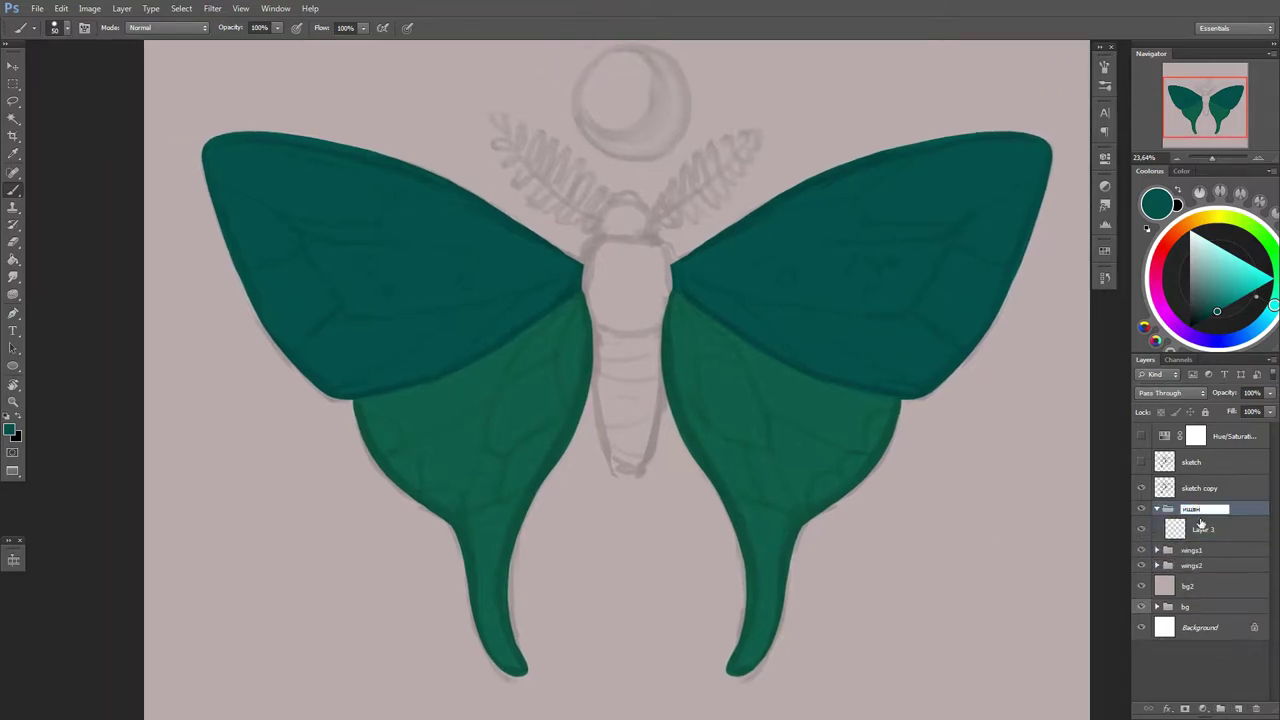
left_click(1205, 532)
right_click(695, 326)
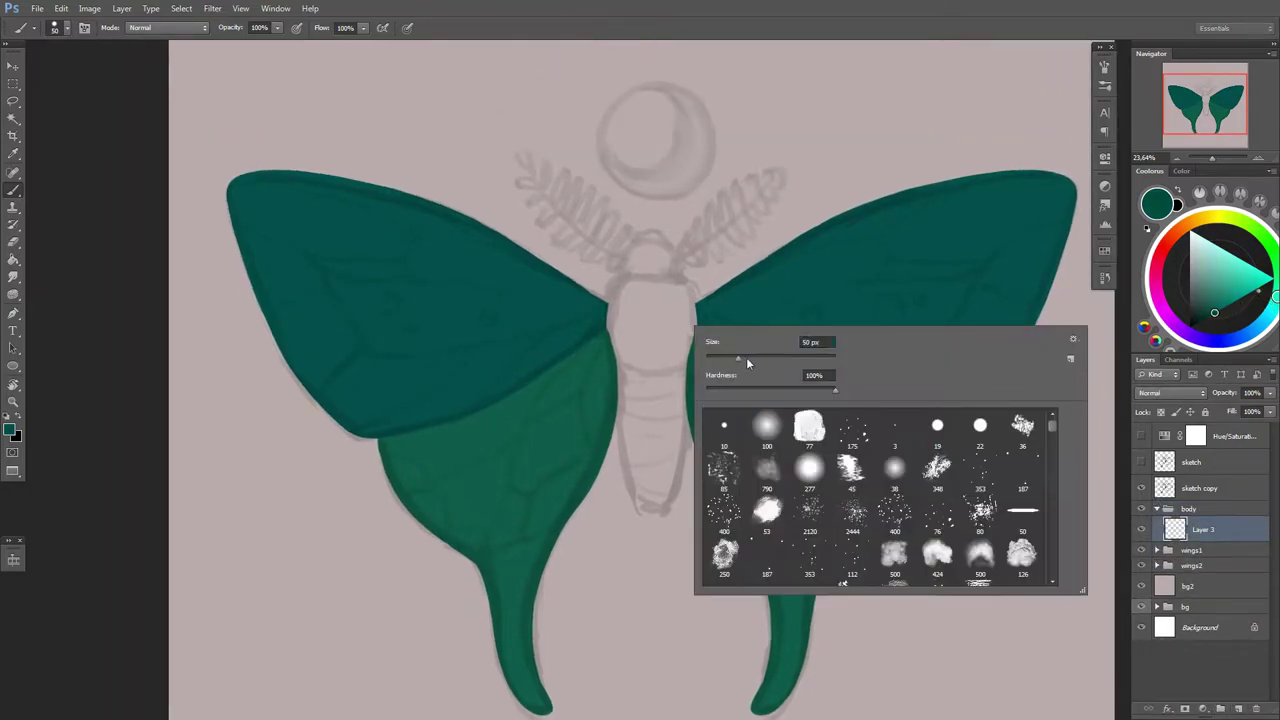
mouse_move(650, 282)
left_mouse_down()
mouse_move(694, 292)
mouse_move(671, 335)
mouse_move(623, 360)
mouse_move(665, 485)
mouse_move(674, 303)
left_mouse_up()
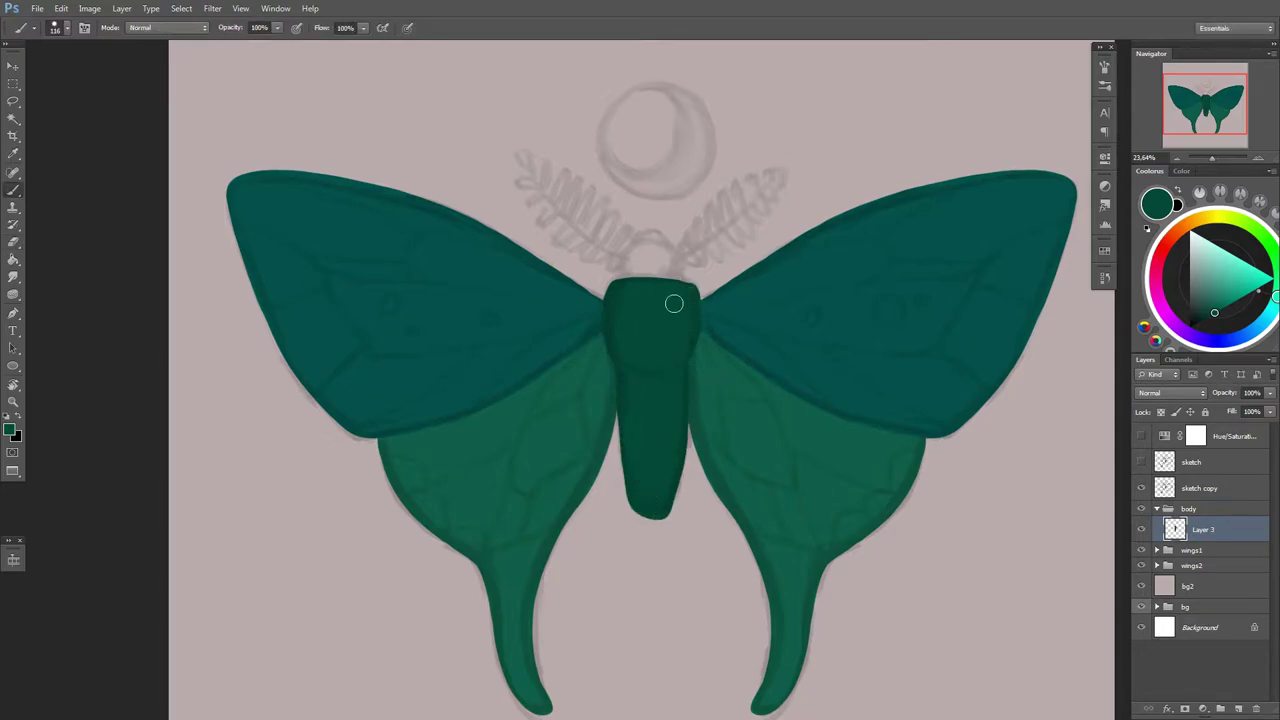
key("e")
key("b")
left_click_drag(654, 277, 690, 282)
left_click_drag(631, 280, 621, 309)
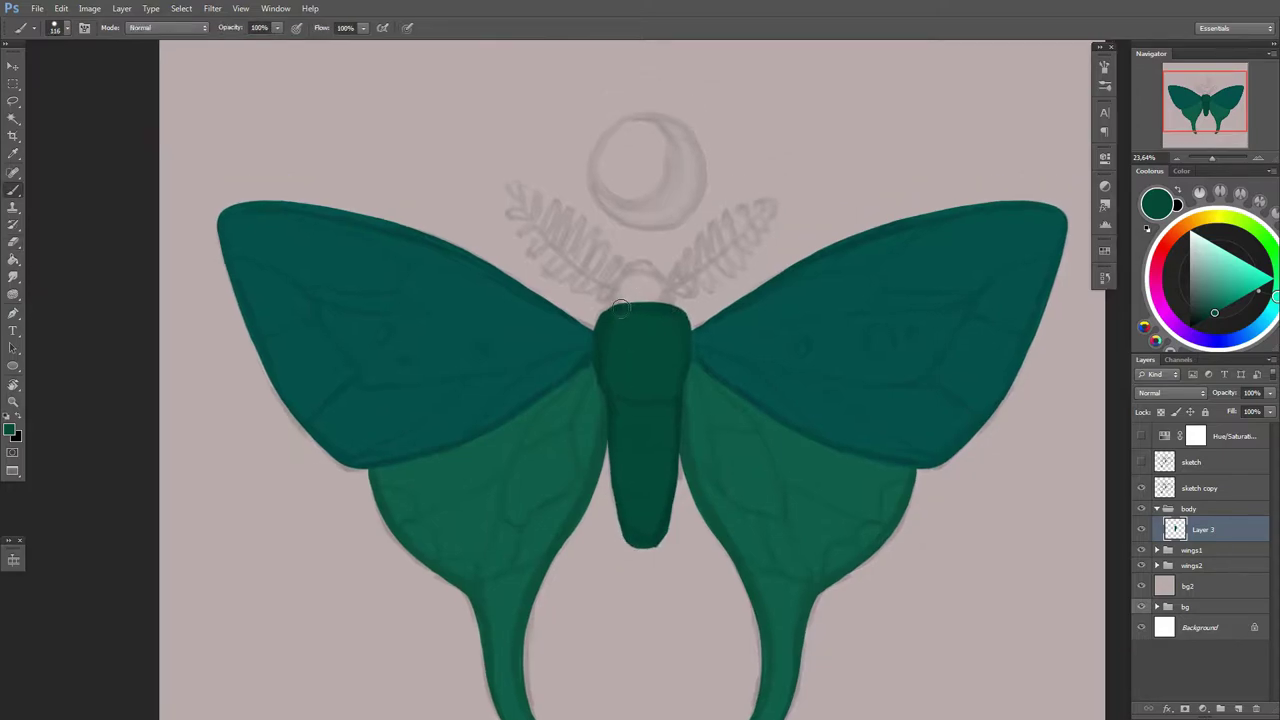
right_click(712, 252)
Step: On a new layer, paint the teal antenna leaflets, undoing and redrawing the left antenna stroke
key("ctrl+shift+alt+n")
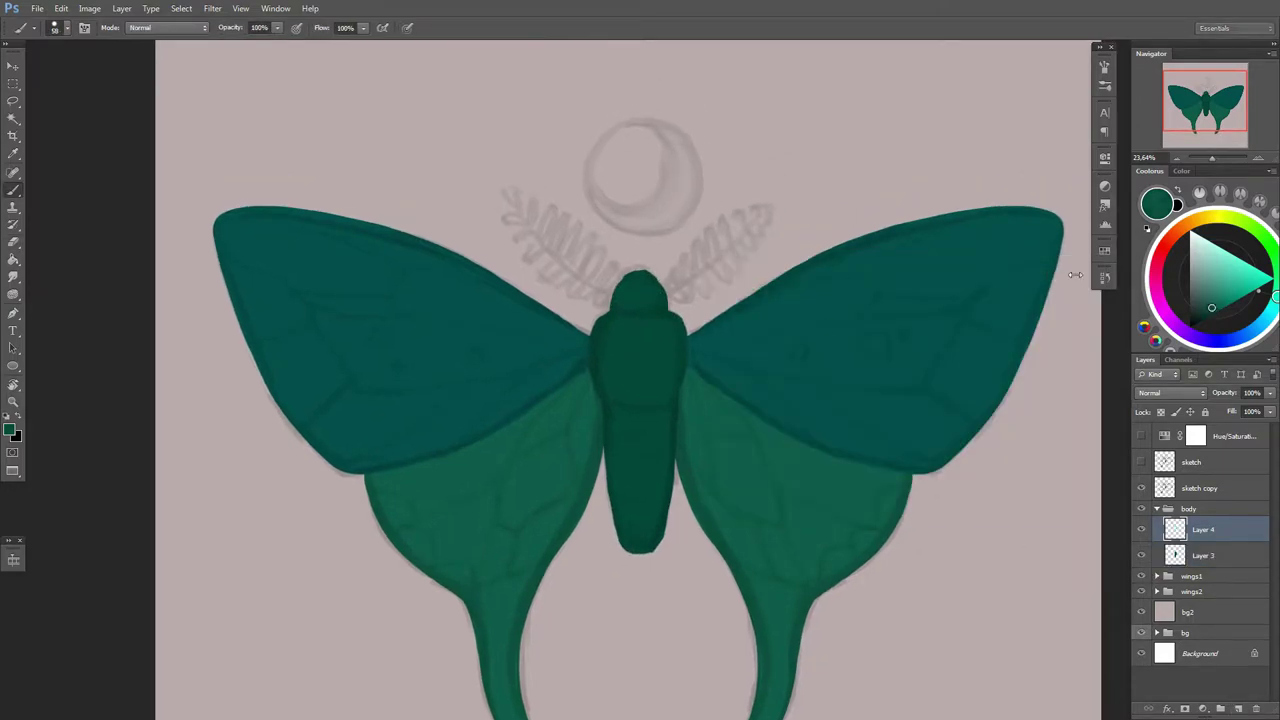
left_click_drag(696, 237, 758, 246)
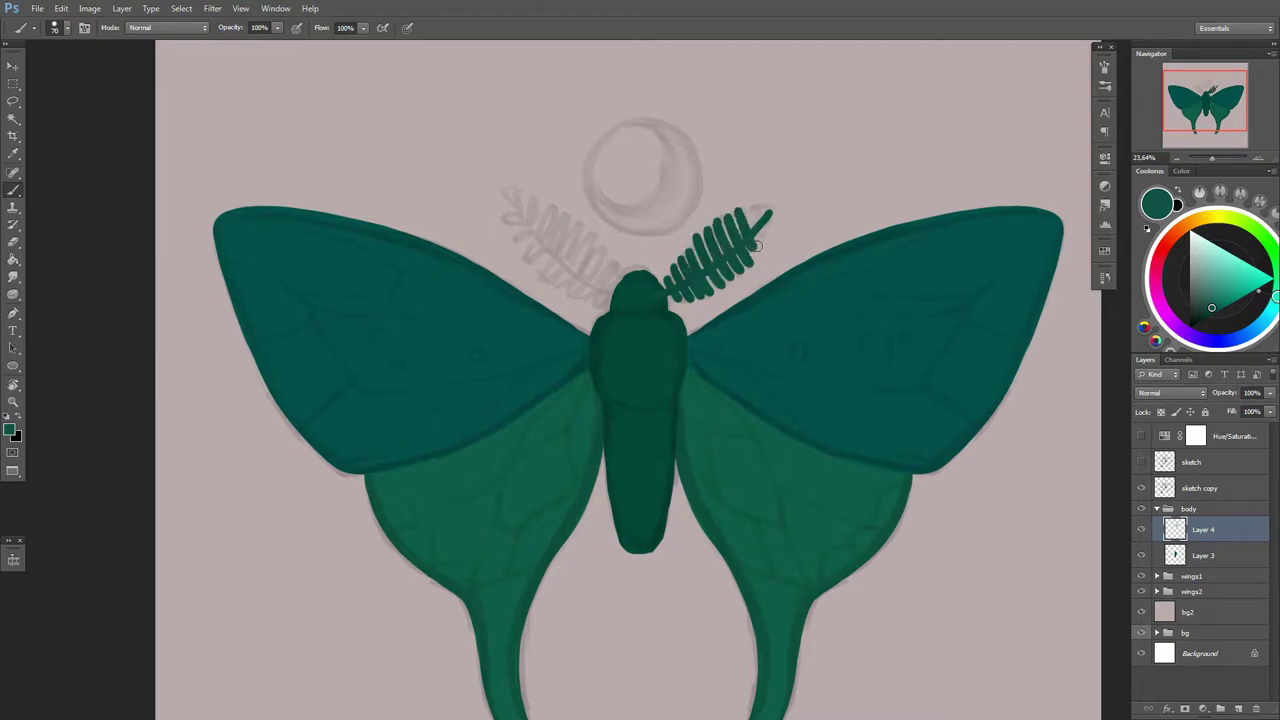
key("ctrl+z")
left_click_drag(612, 296, 512, 215)
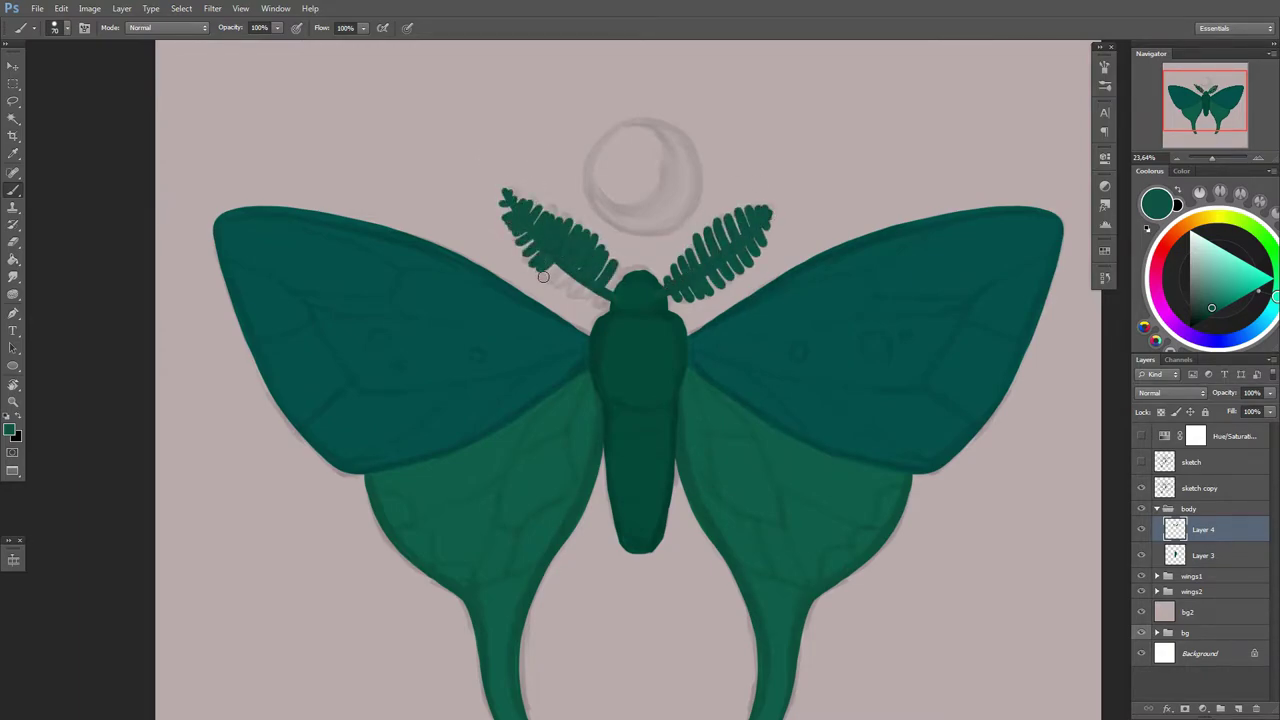
Step: Move the antennae into place above the body and resize the eraser for cleanup
scroll(670, 328, "down", 1)
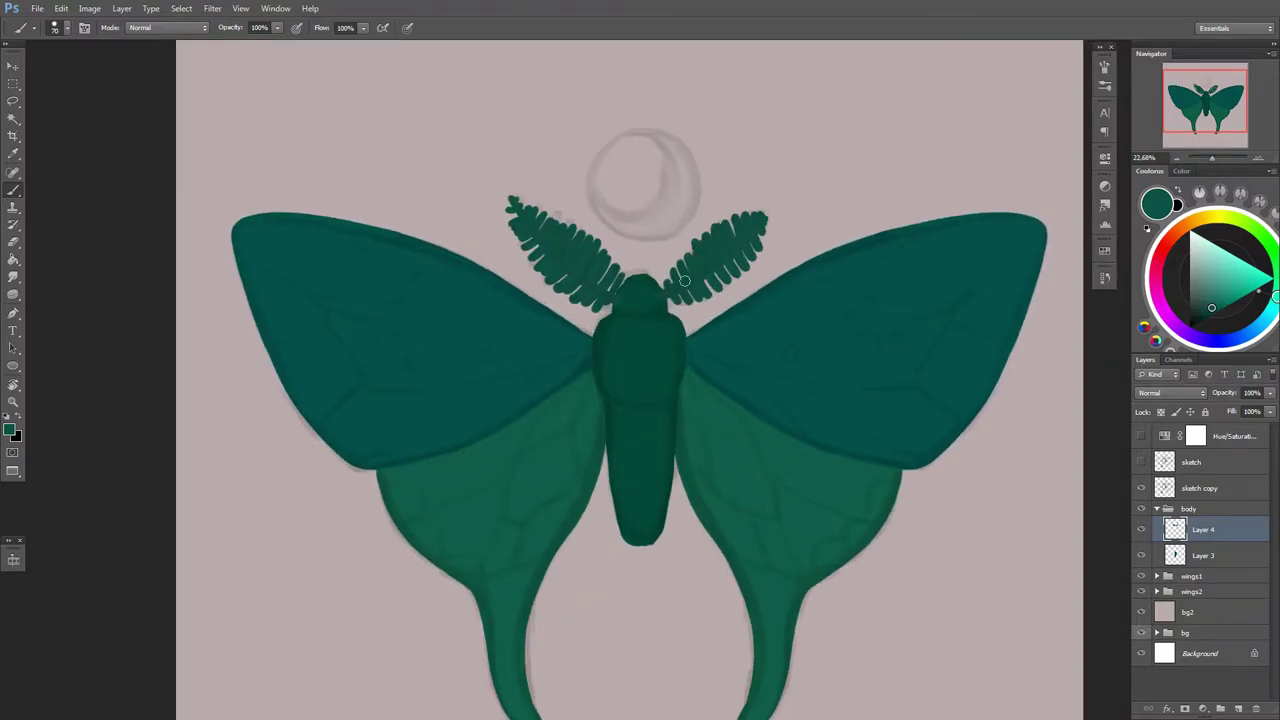
scroll(547, 256, "up", 2)
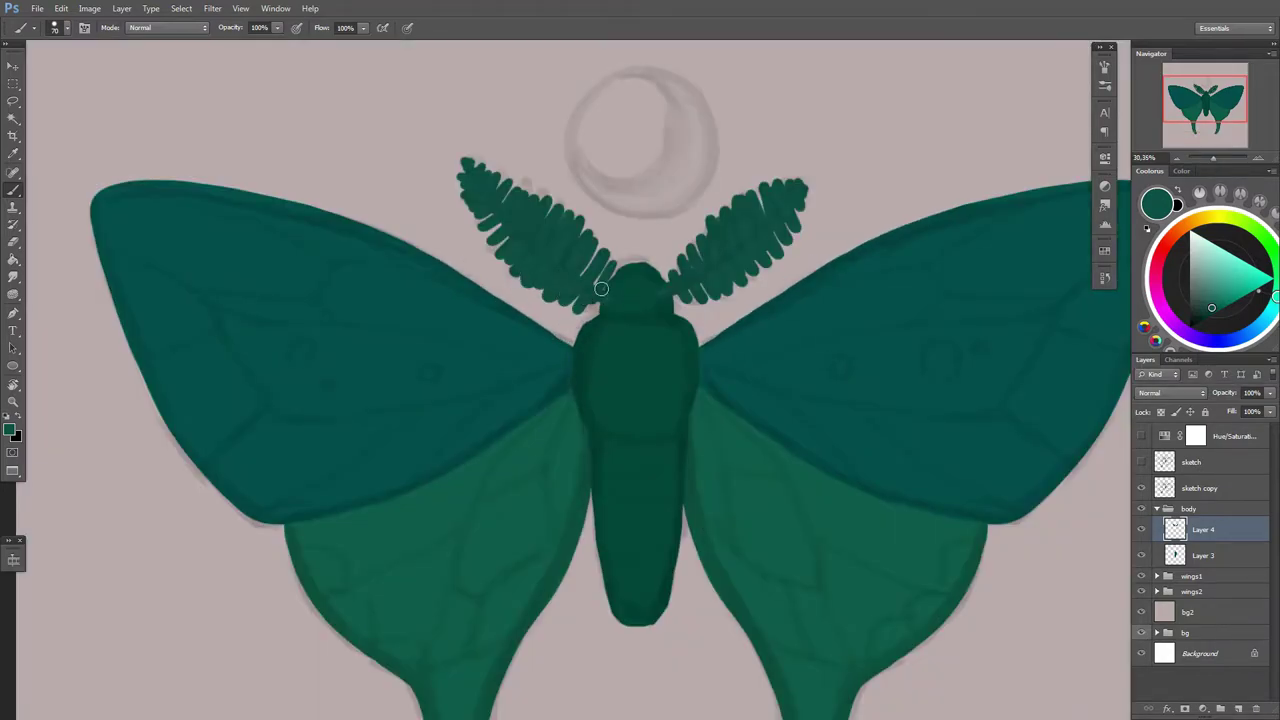
scroll(813, 458, "down", 4)
left_click_drag(700, 330, 783, 343)
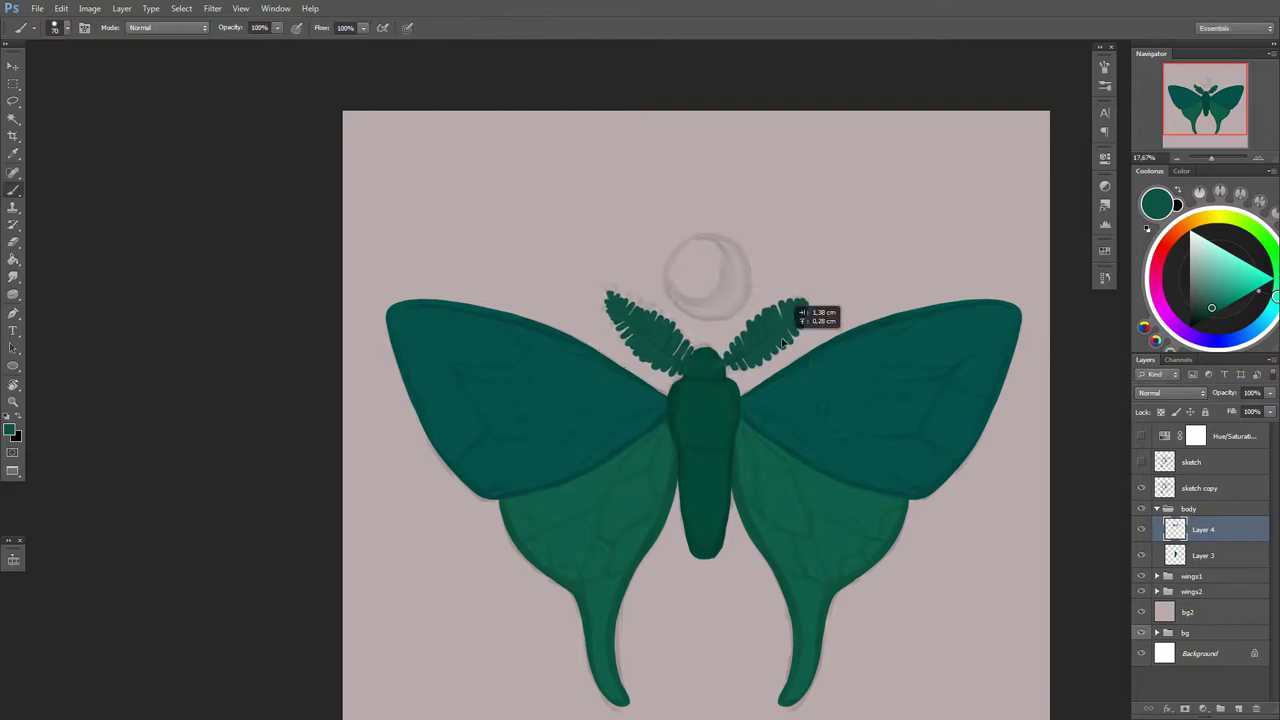
scroll(783, 343, "down", 2)
scroll(783, 343, "up", 2)
scroll(783, 343, "up", 2)
right_click(790, 330)
key("e")
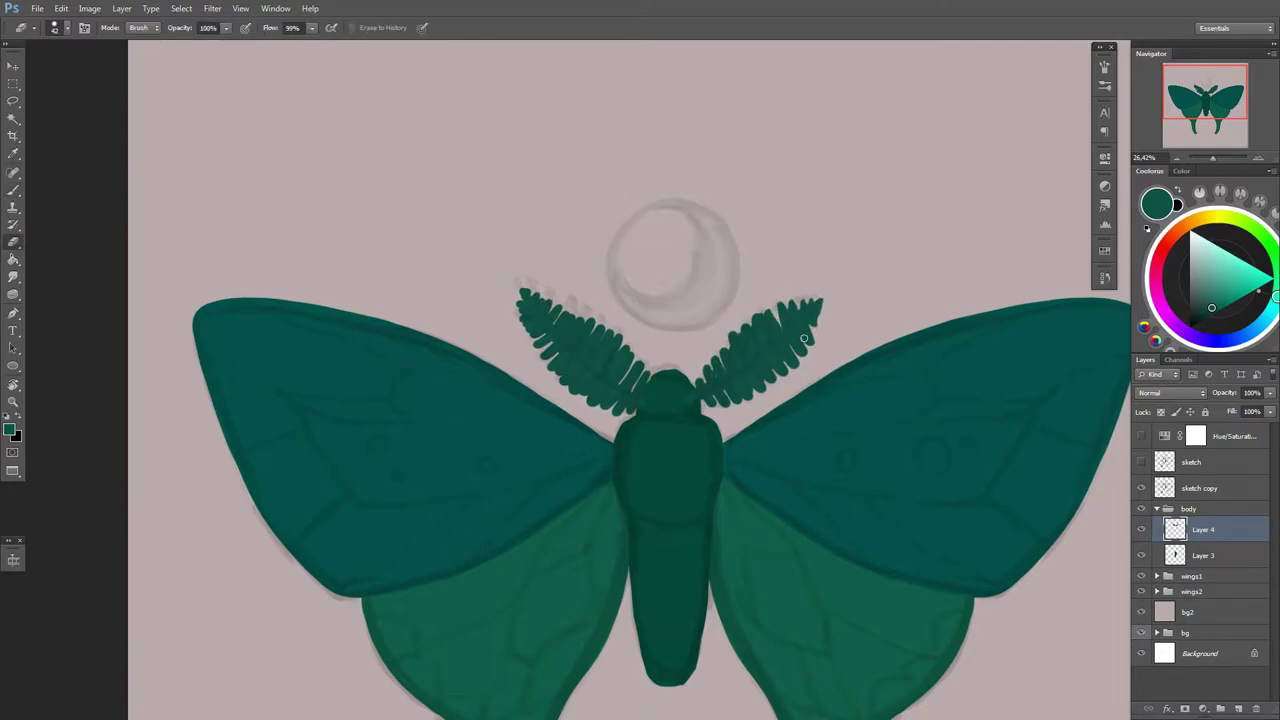
Step: Alternate brush and eraser to touch up the antenna fronds, then zoom in closer
key("b")
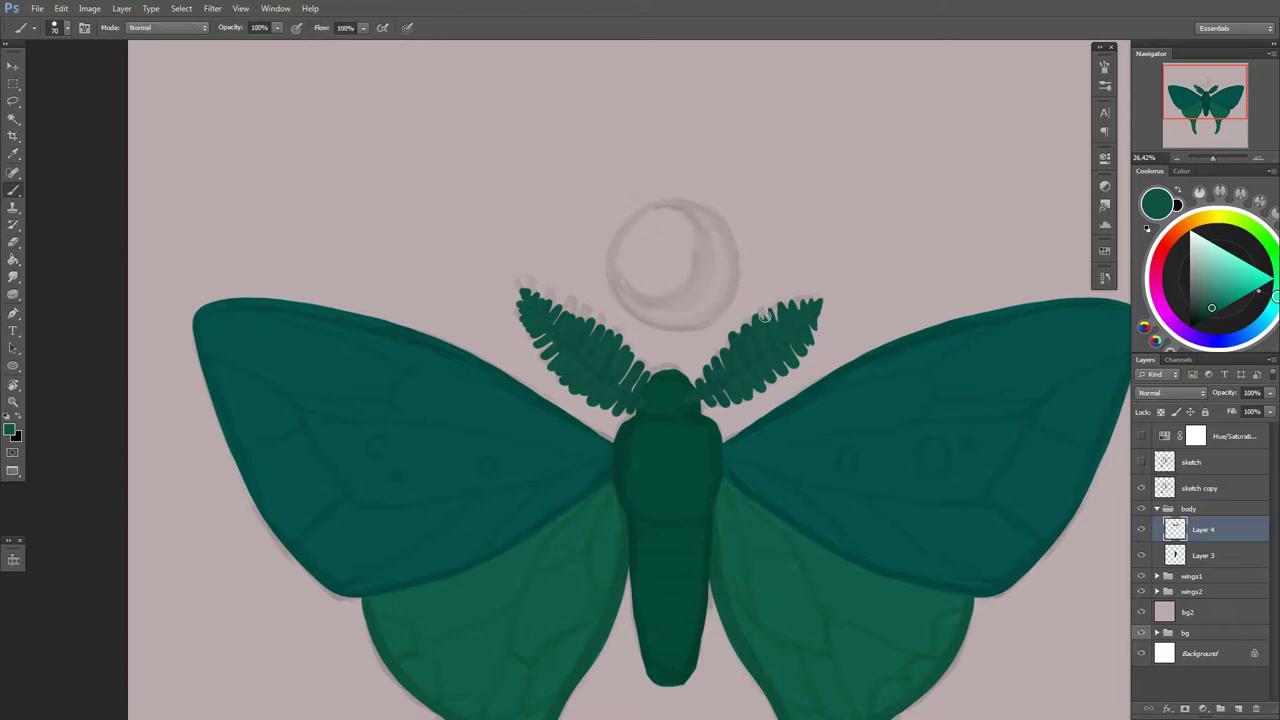
key("e")
key("b")
key("e")
key("b")
key("e")
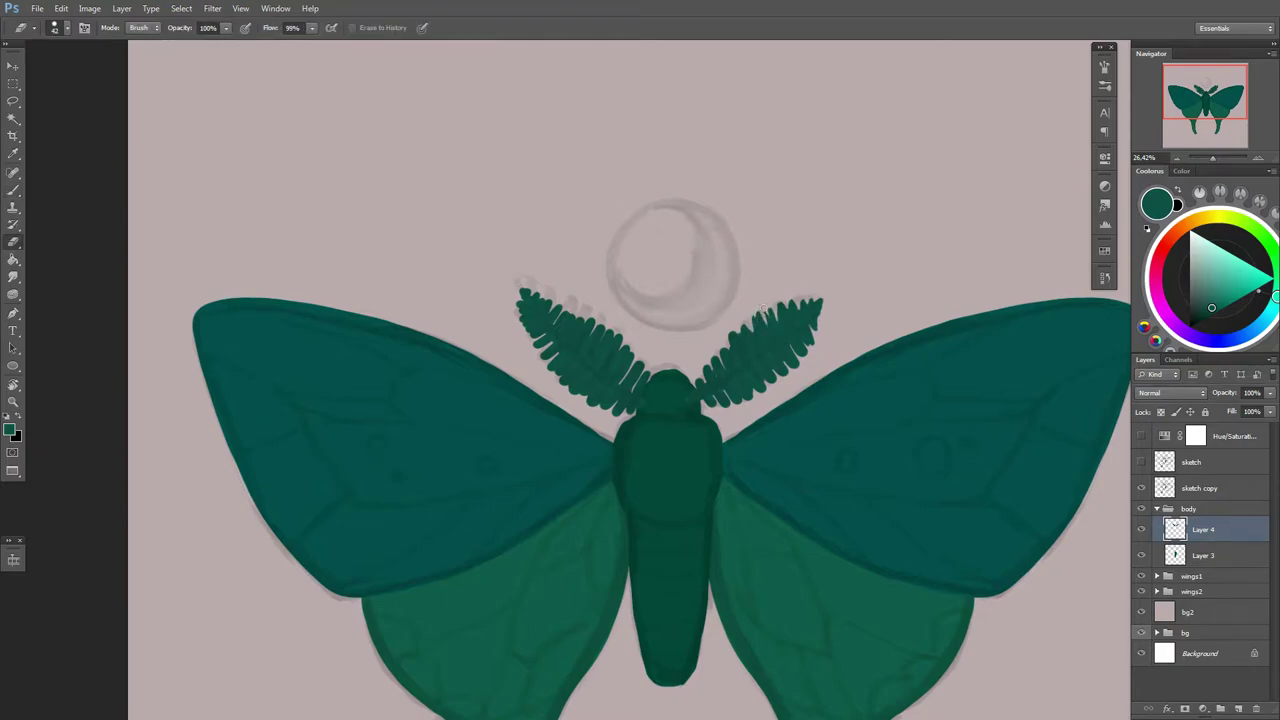
key("b")
key("e")
key("b")
key("e")
key("b")
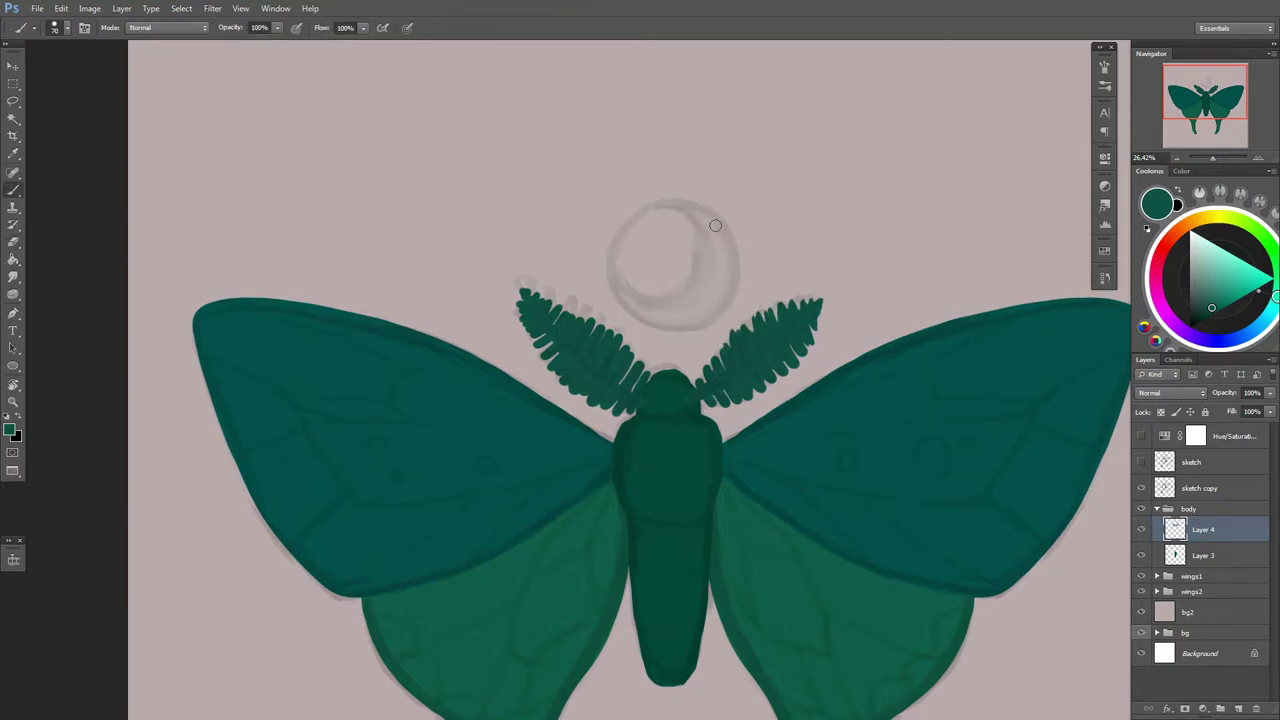
key("e")
key("b")
key("e")
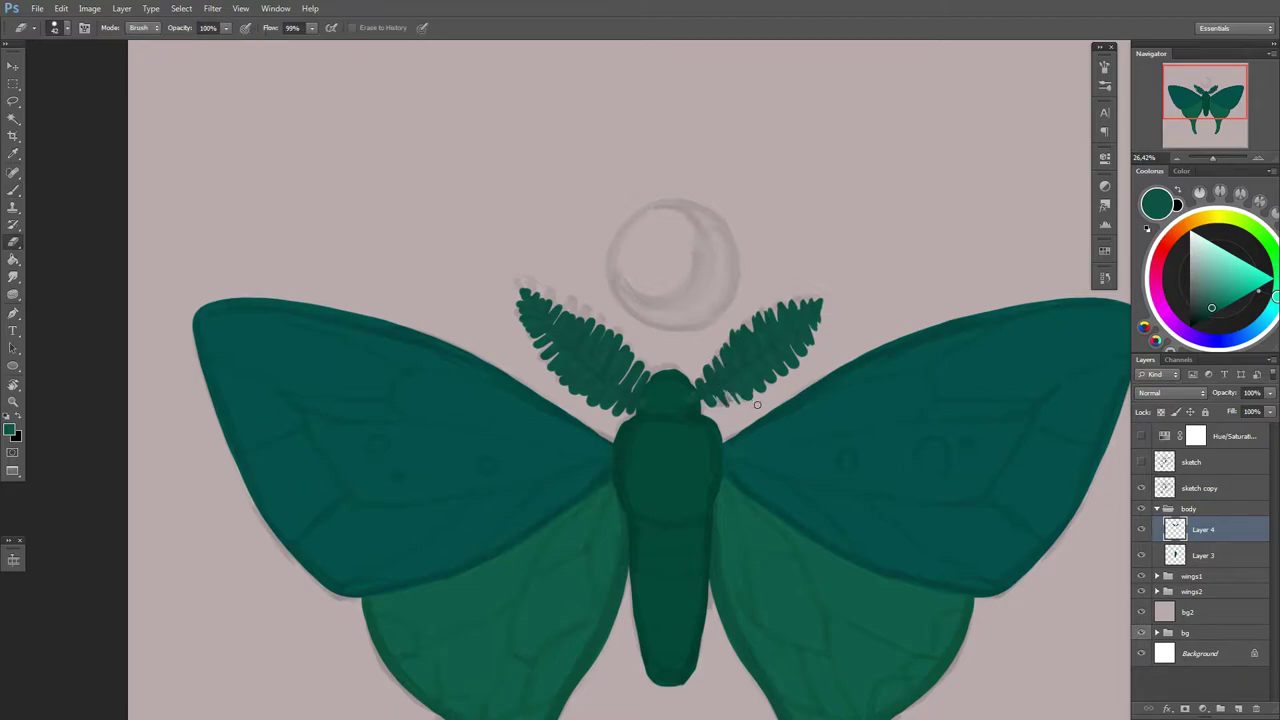
key("b")
scroll(691, 244, "up", 3)
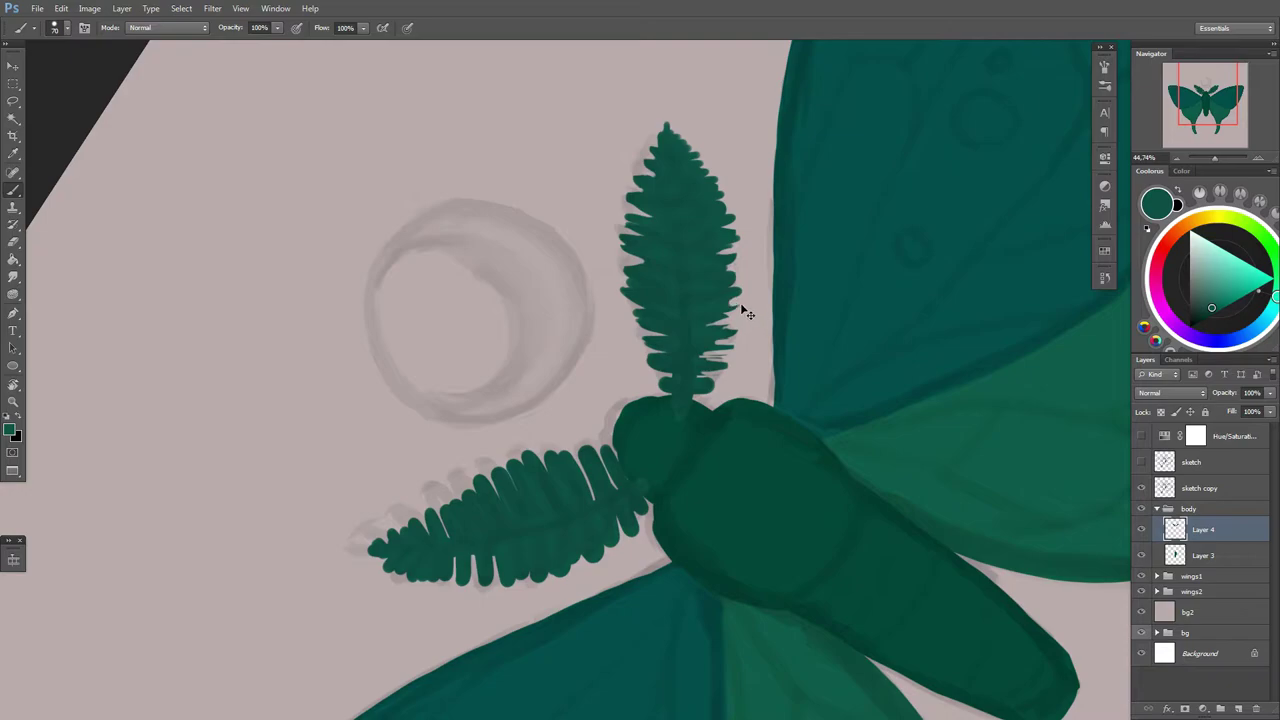
Step: Rotate the canvas so the body lies horizontal and add fronds on the antenna's upper edge
key("r")
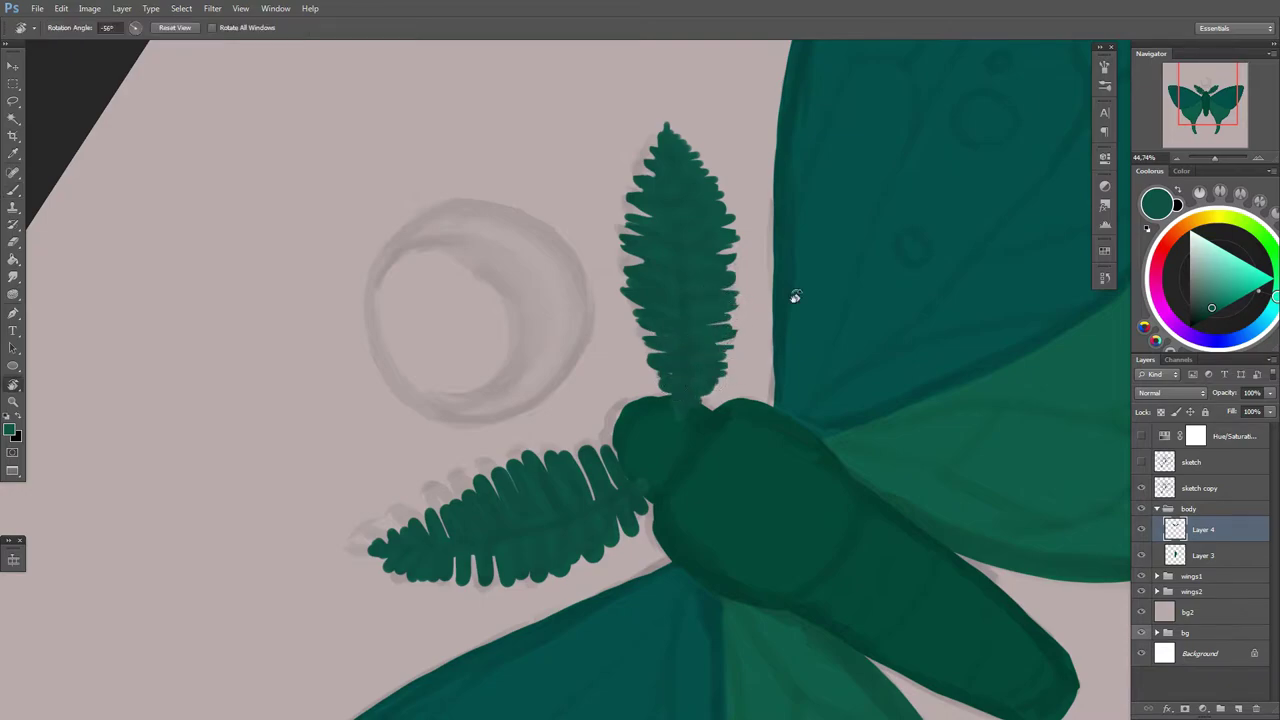
mouse_move(791, 294)
left_mouse_down()
mouse_move(545, 390)
mouse_move(640, 400)
left_mouse_up()
key("e")
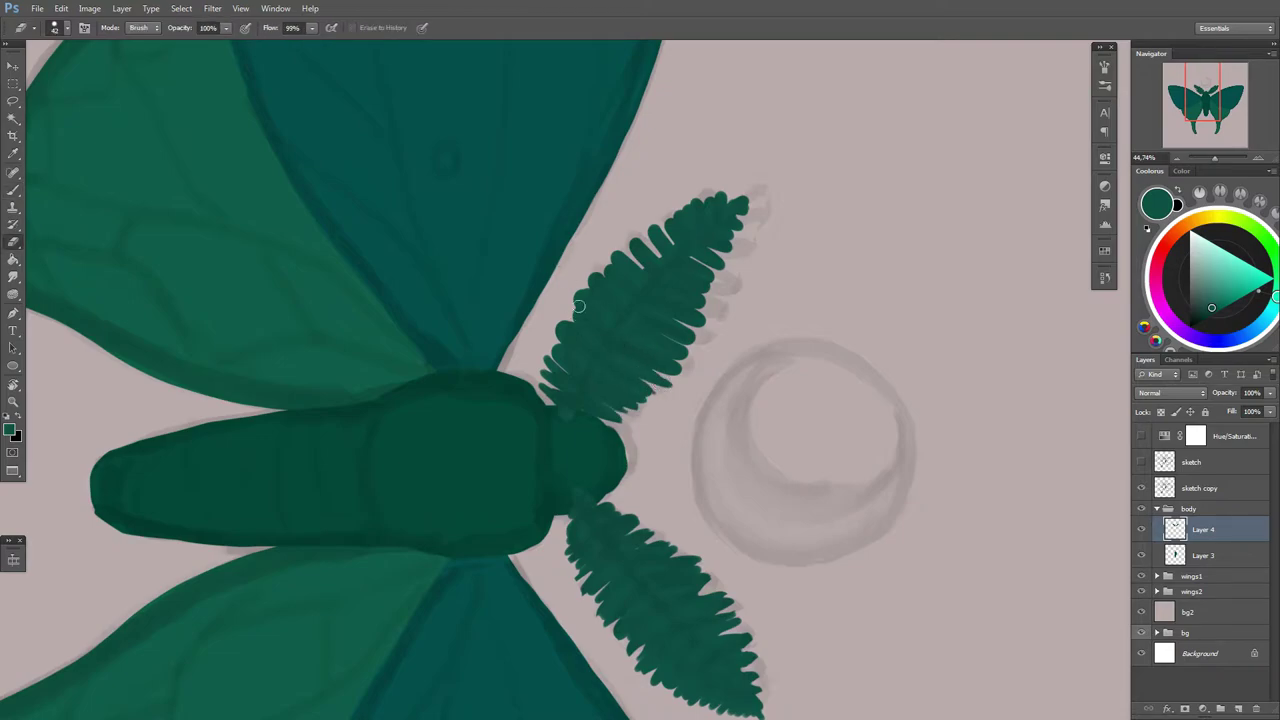
key("b")
left_click_drag(574, 290, 560, 322)
key("r")
mouse_move(765, 288)
left_mouse_down()
mouse_move(733, 150)
mouse_move(700, 170)
left_mouse_up()
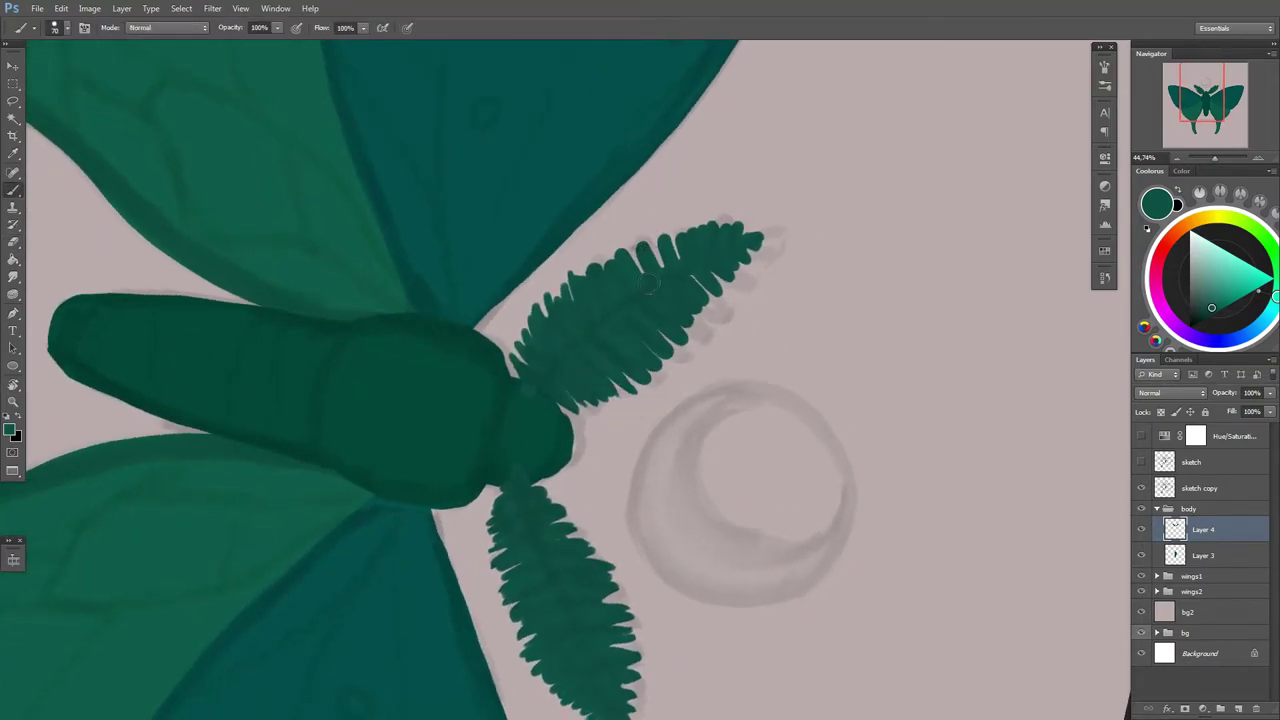
key("e")
Step: Turn the antenna upright to refine its tip and shaft, then rotate toward the other antenna
key("b")
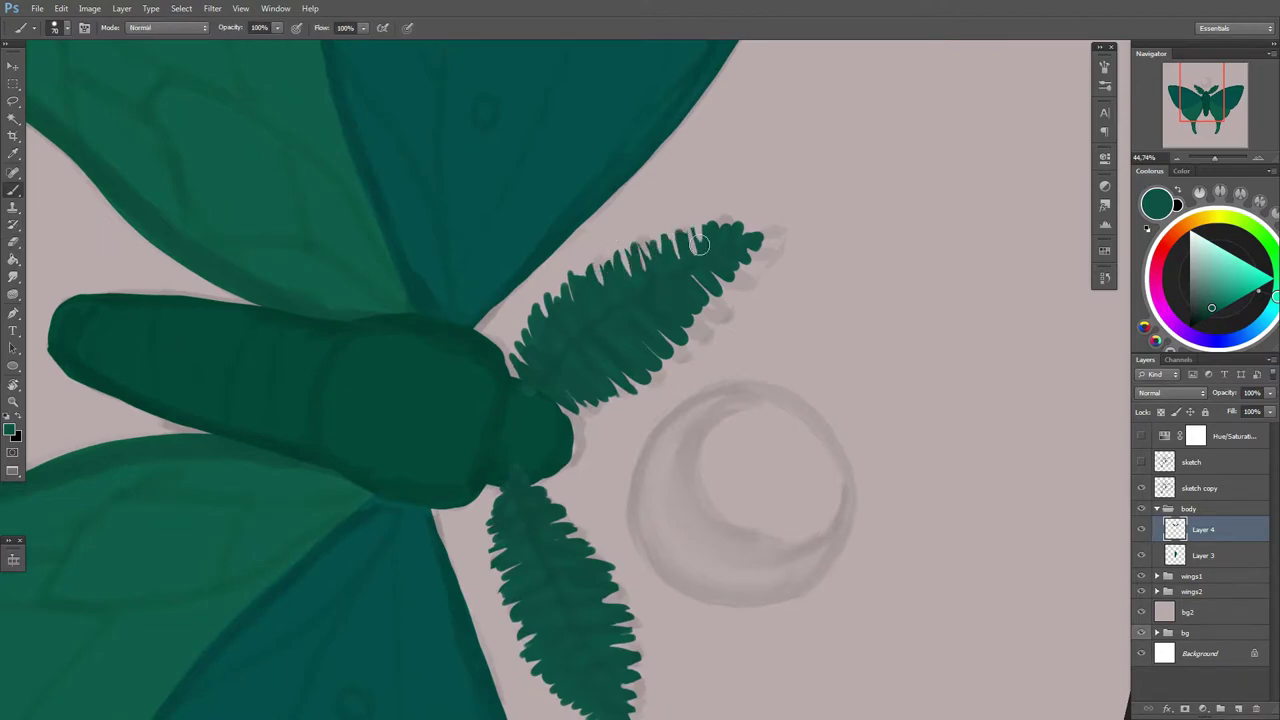
key("r")
left_click_drag(718, 232, 610, 254)
key("e")
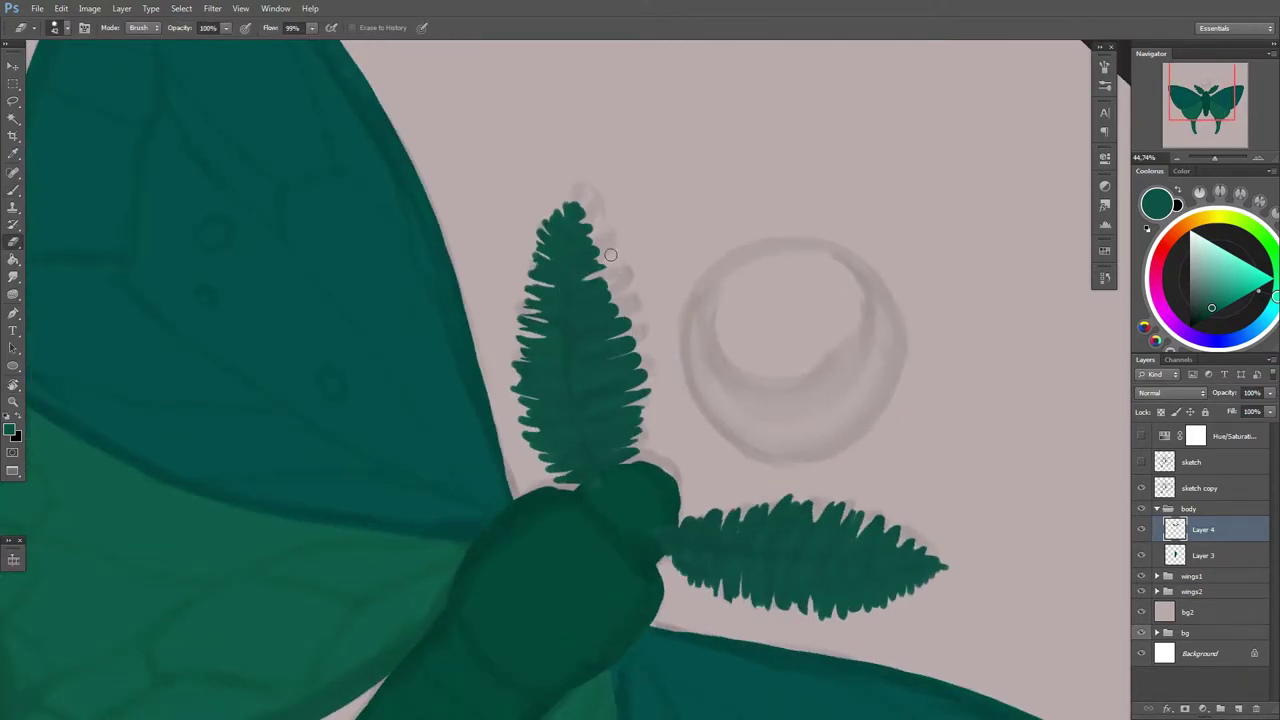
key("b")
key("r")
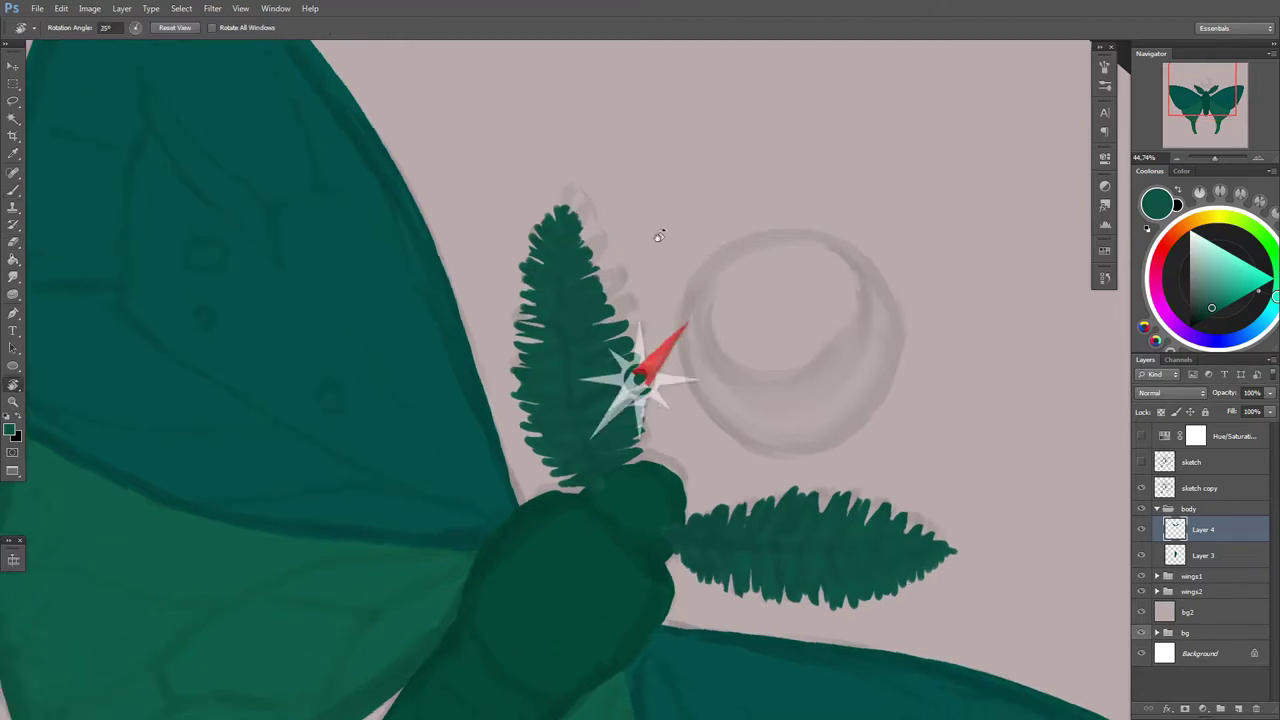
left_click_drag(546, 253, 656, 437)
Step: On a new layer, draw two overlapping ellipses offset into a crescent moon shape
key("e")
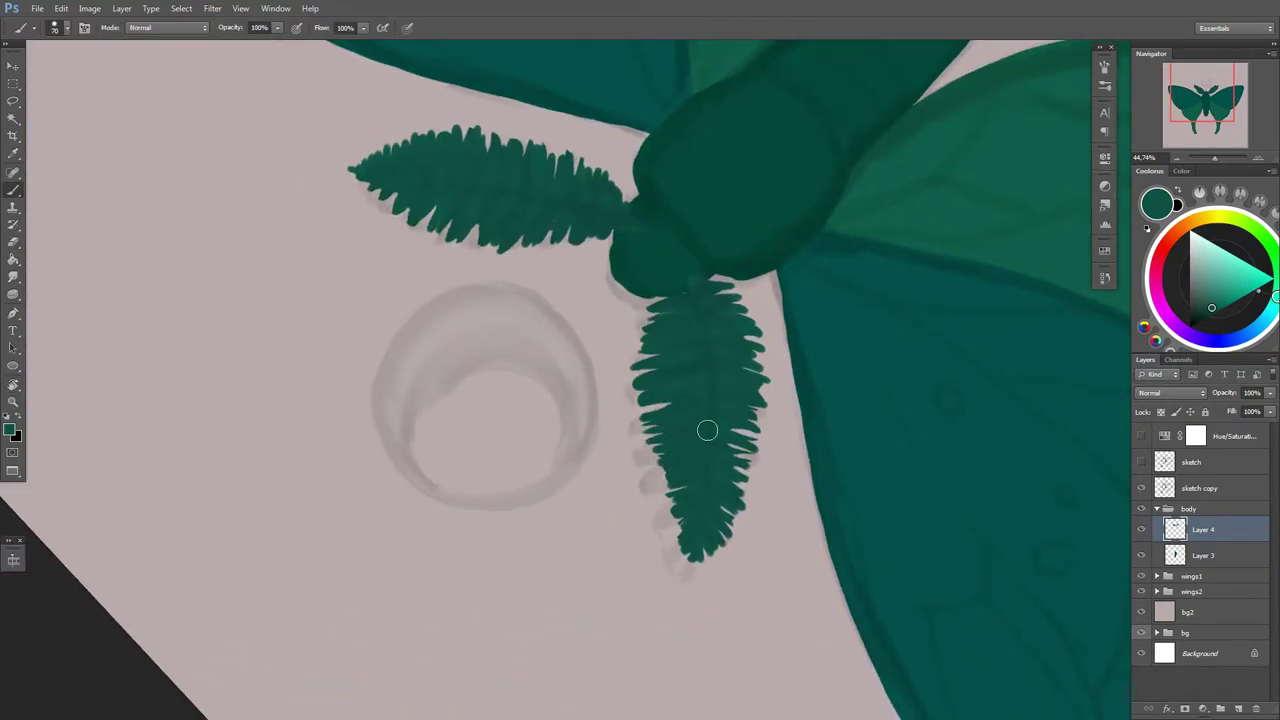
key("b")
key("ctrl+0")
key("ctrl+shift+alt+n")
right_click(725, 360)
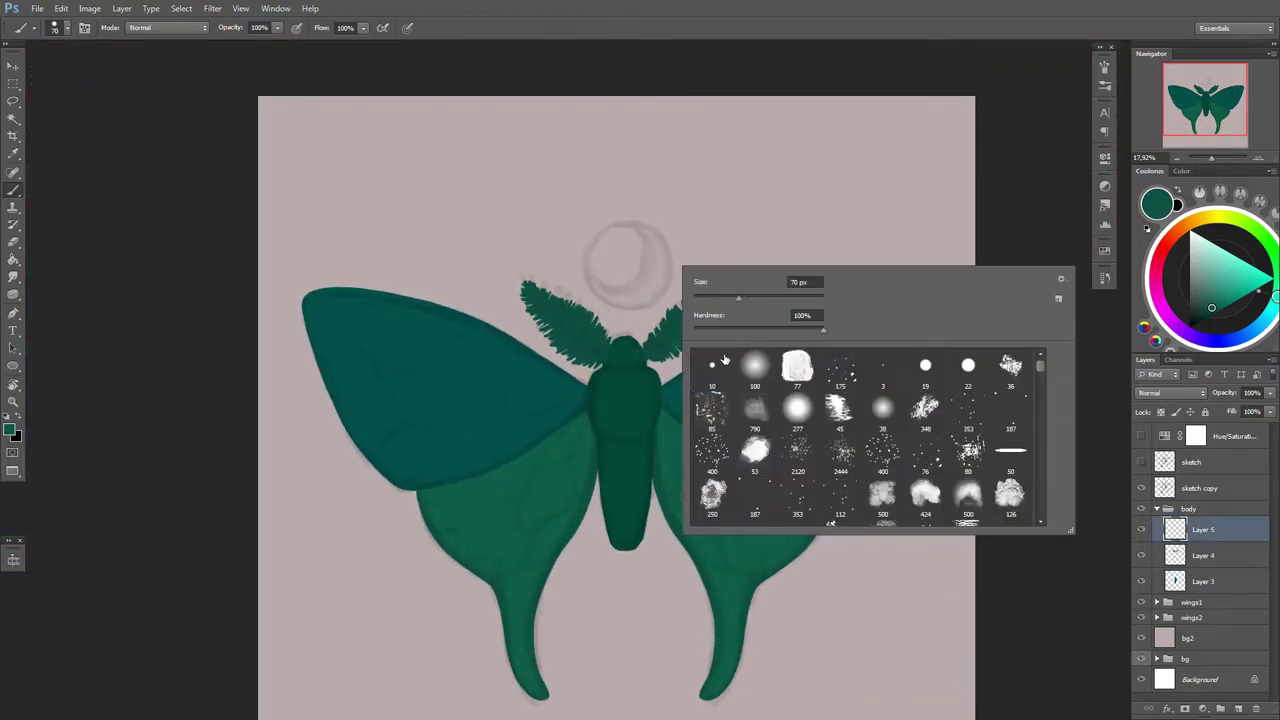
key("u")
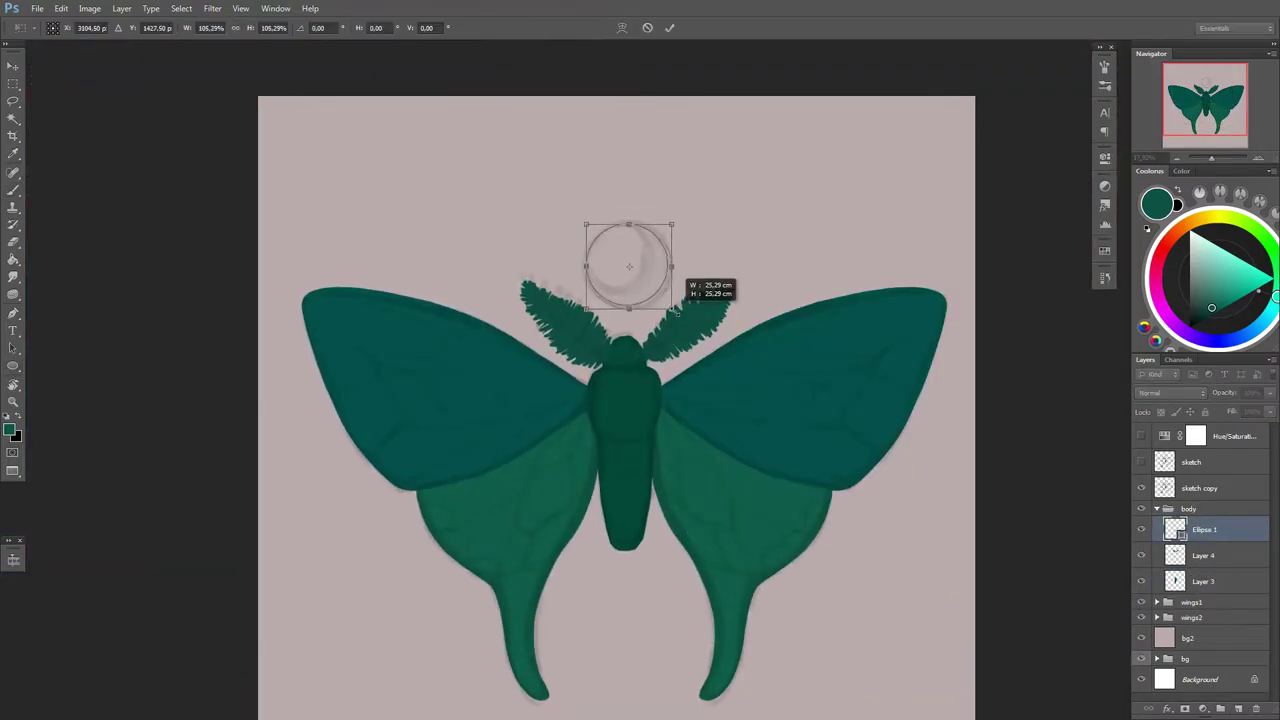
right_click(1222, 530)
scroll(627, 287, "up", 3)
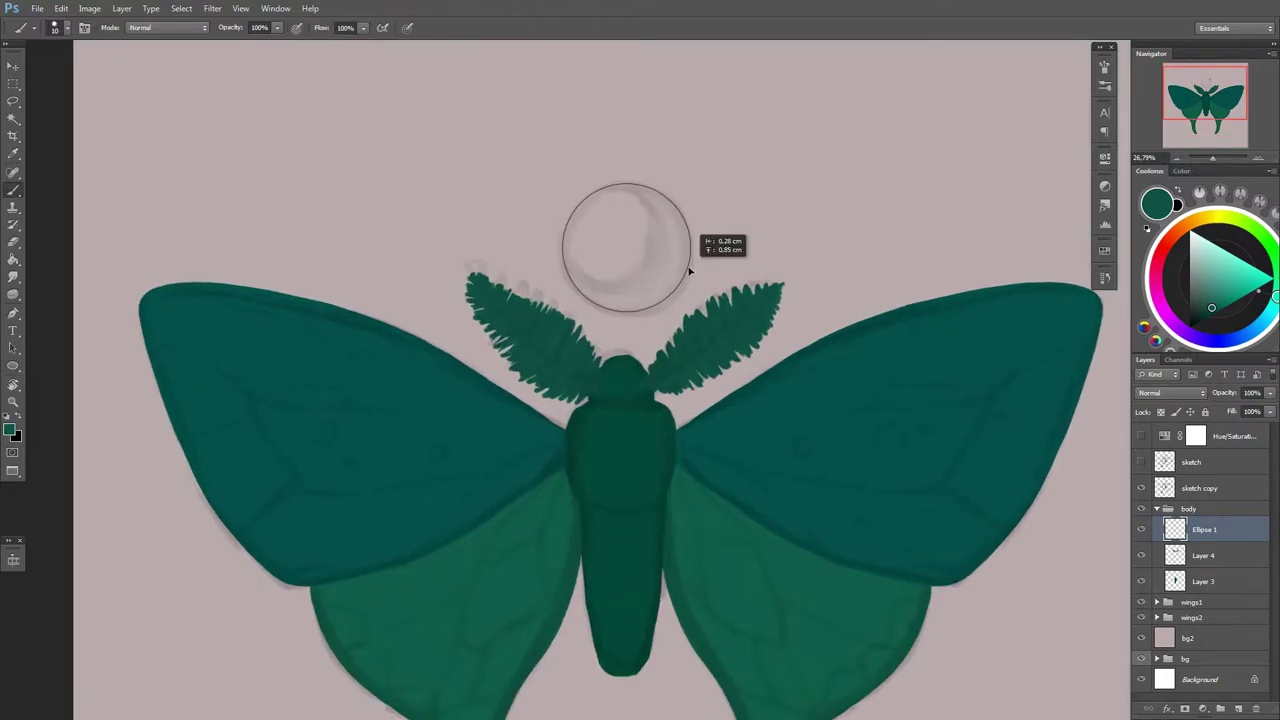
left_click_drag(537, 168, 660, 289)
key("b")
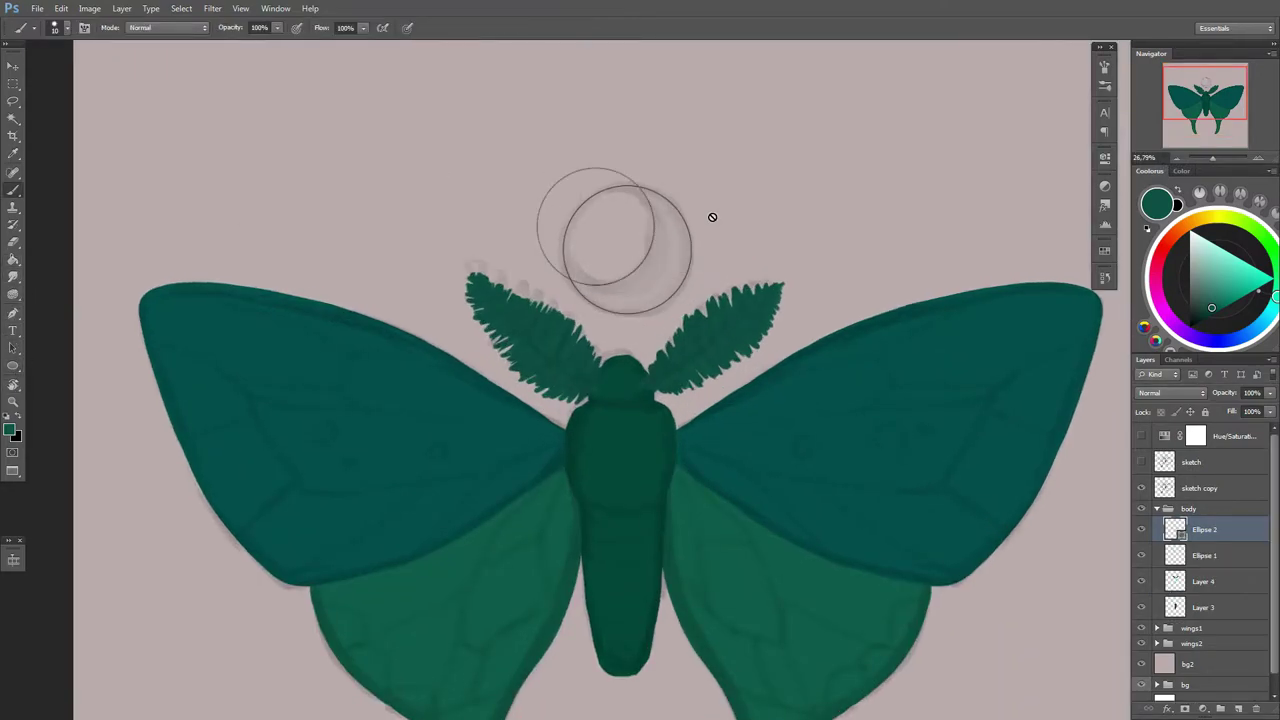
left_click_drag(672, 218, 700, 240)
left_click_drag(628, 259, 632, 261)
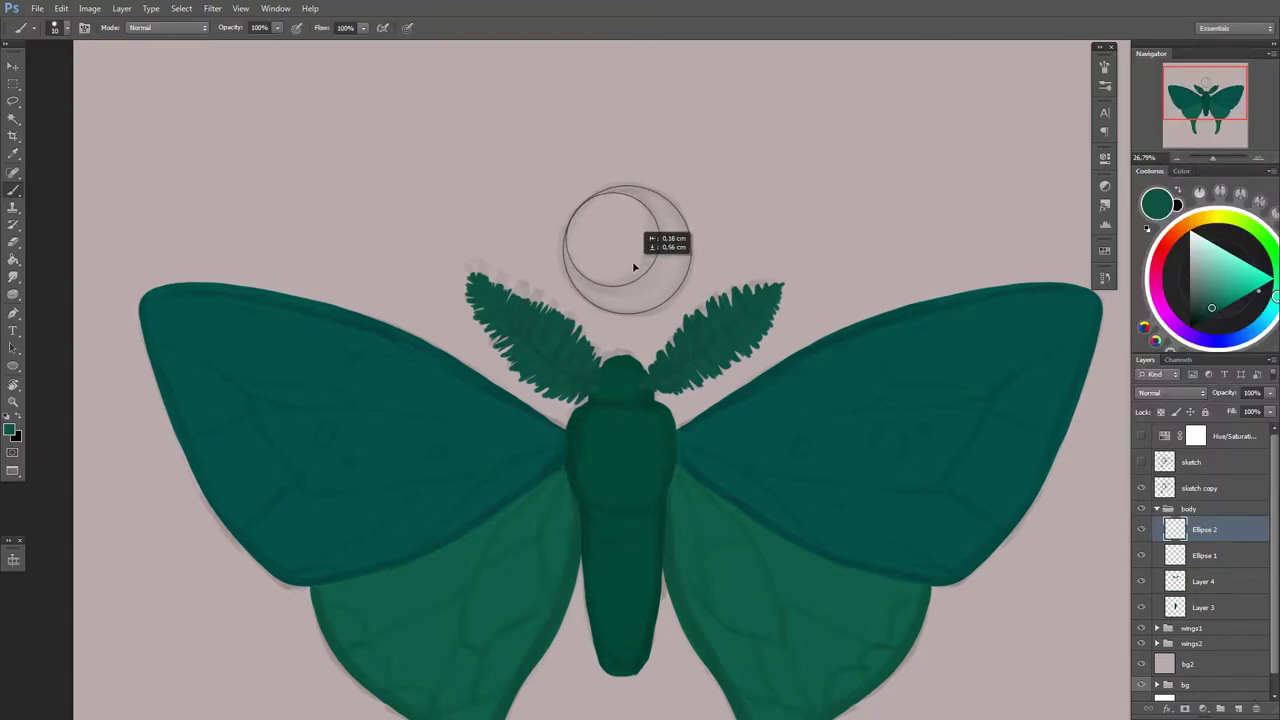
Step: Merge the two ellipses and bucket-fill the crescent and its outline with teal
key("ctrl+e")
left_click(13, 260)
left_click(680, 250)
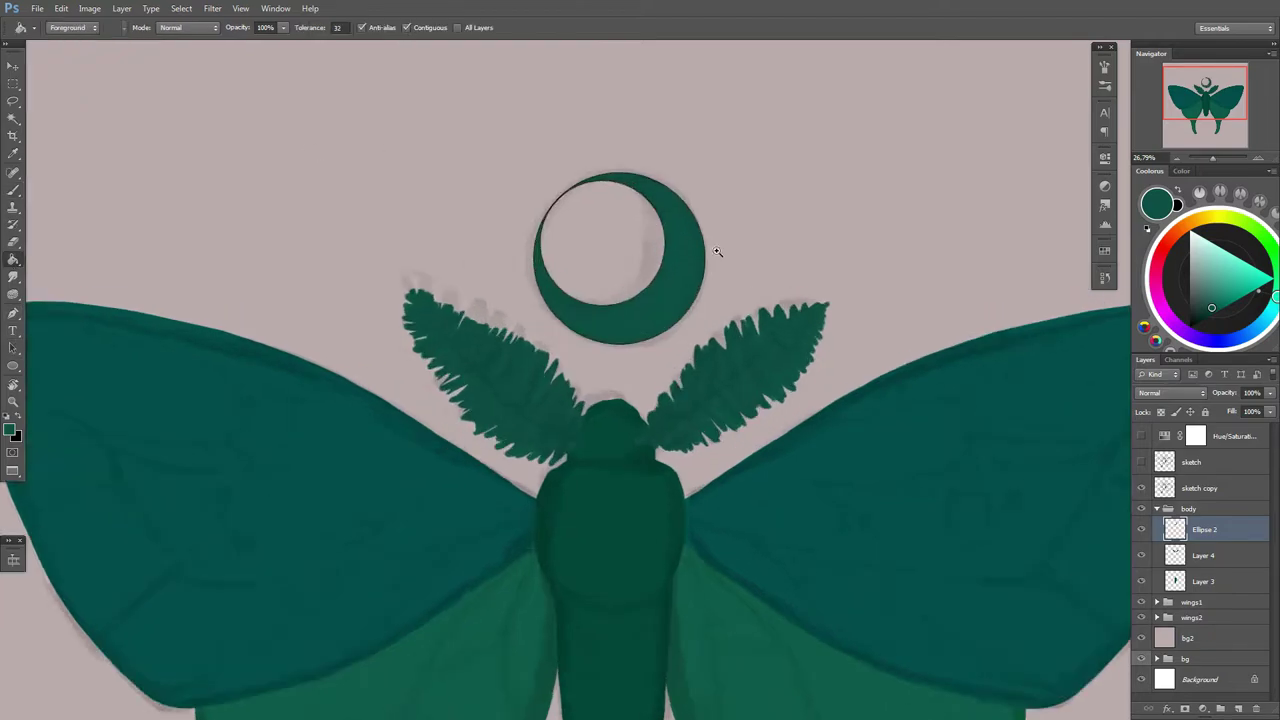
scroll(711, 249, "up", 5)
scroll(711, 249, "up", 5)
left_click(381, 294)
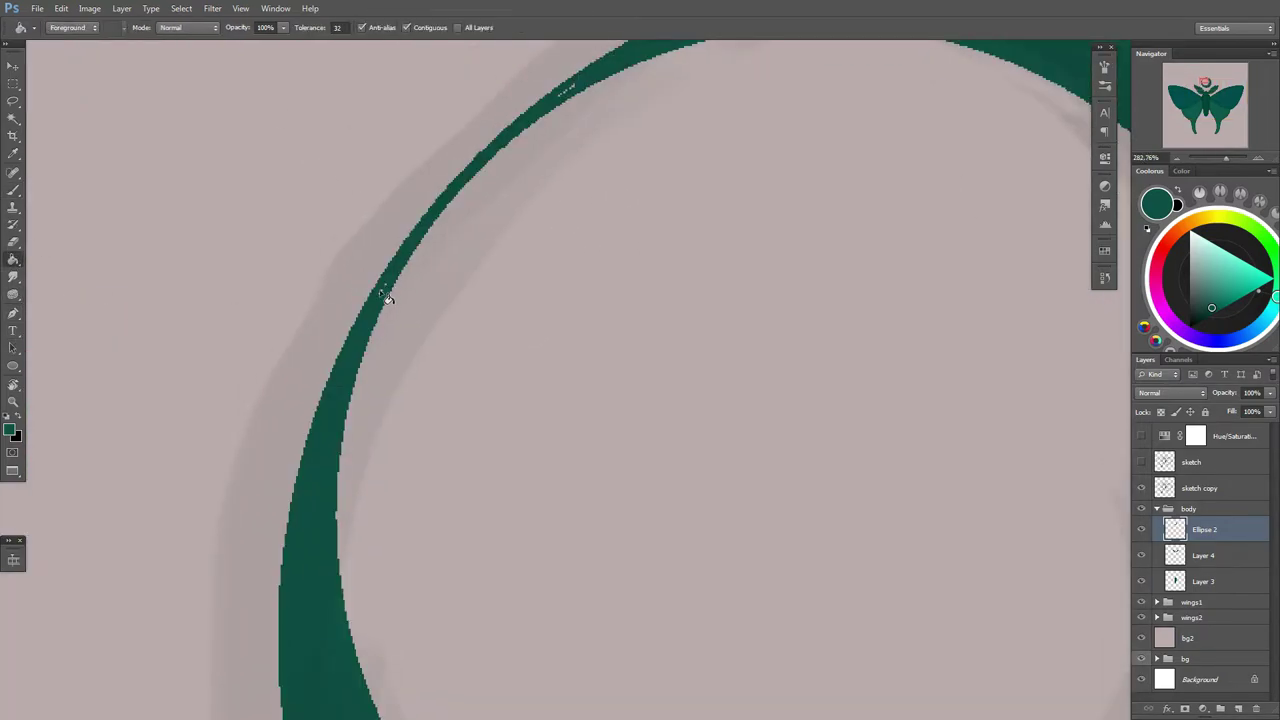
Step: Preview the moon layer with lowered fill, then revert in History to before the fill
key("b")
scroll(544, 182, "down", 2)
scroll(486, 277, "down", 3)
scroll(626, 446, "down", 3)
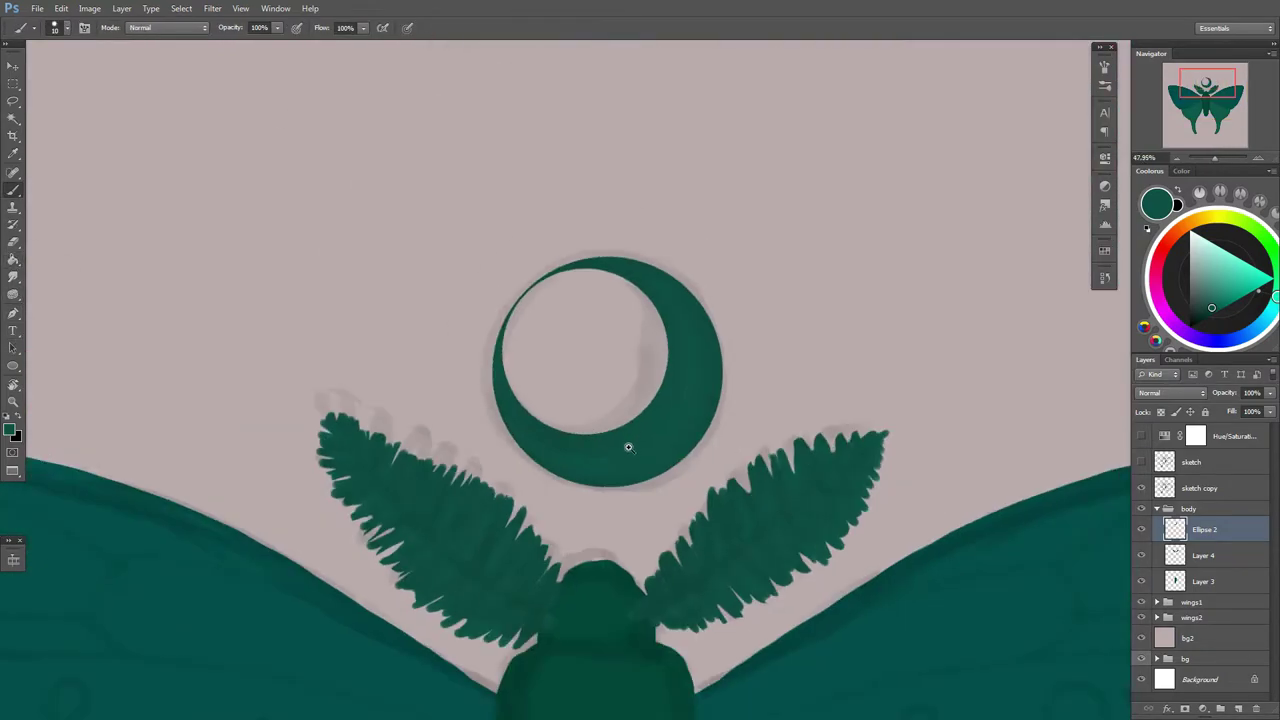
scroll(658, 330, "down", 2)
scroll(658, 330, "up", 3)
mouse_move(1263, 409)
left_mouse_down()
mouse_move(1215, 420)
mouse_move(1268, 420)
left_mouse_up()
left_click(1105, 278)
left_click(1029, 330)
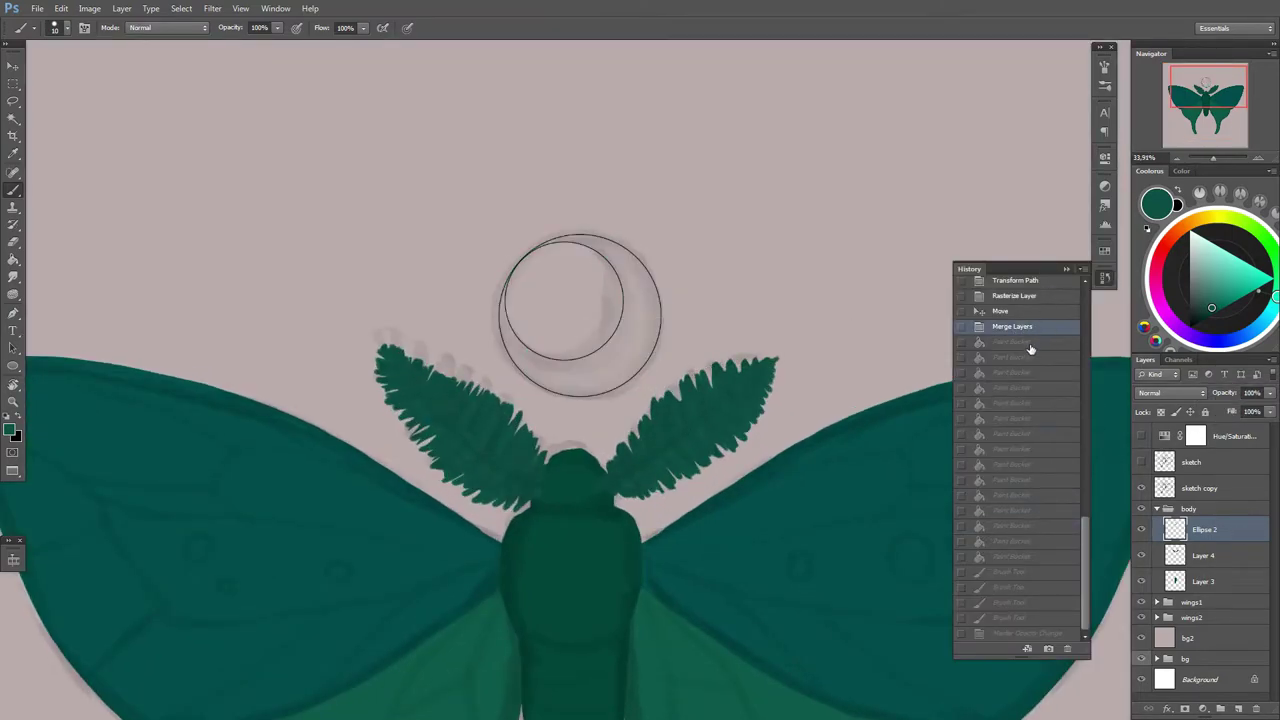
left_click(1105, 278)
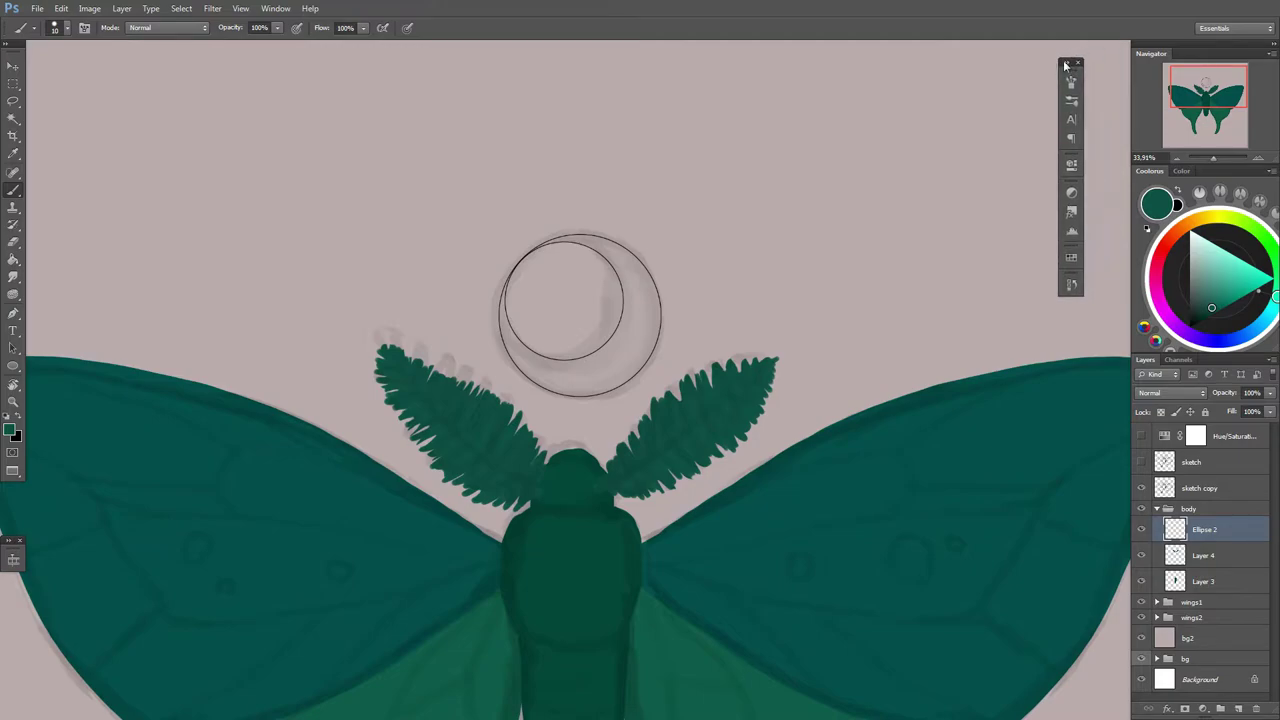
left_click_drag(1105, 57, 1115, 52)
Step: Paint a solid teal moon disc on a new layer under the outline and hide Ellipse 2
left_click(1239, 708)
mouse_move(758, 238)
left_mouse_down()
mouse_move(700, 372)
mouse_move(614, 372)
left_mouse_up()
mouse_move(557, 218)
left_mouse_down()
mouse_move(581, 333)
mouse_move(751, 306)
mouse_move(700, 250)
mouse_move(710, 338)
left_mouse_up()
key("w")
scroll(567, 270, "up", 1)
key("alt+bracketright")
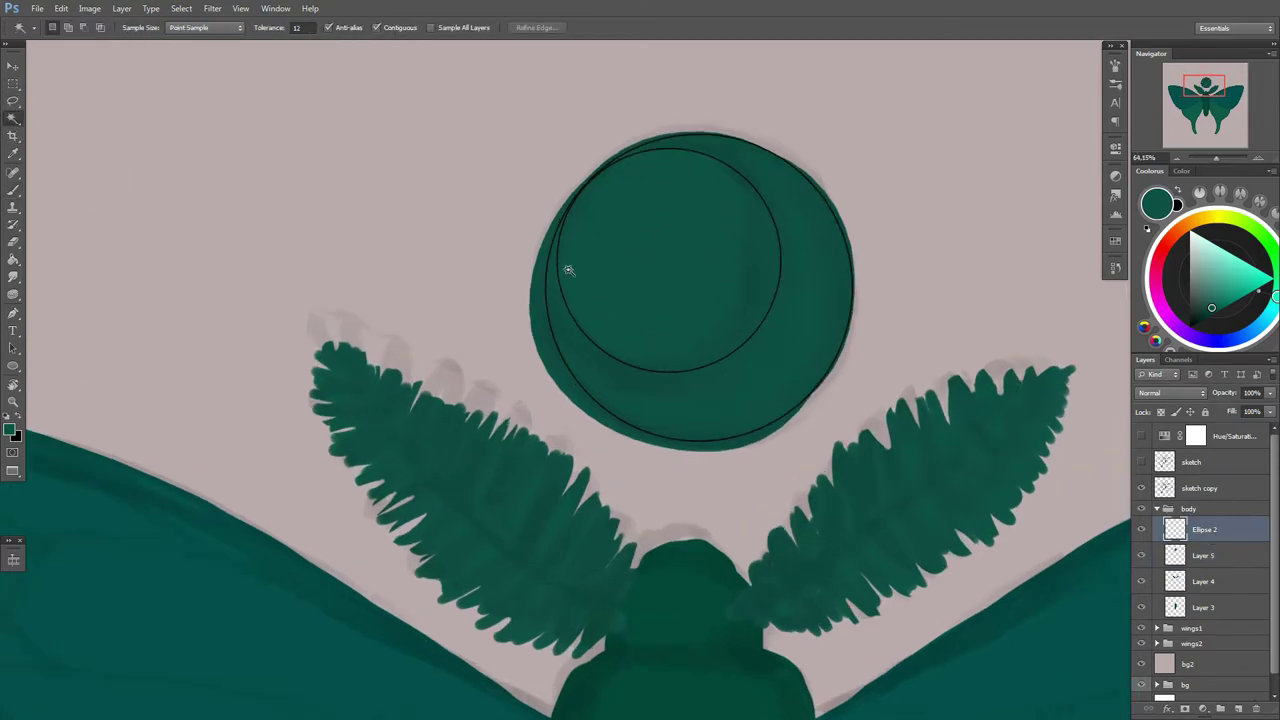
key("alt+bracketleft")
key("ctrl+d")
scroll(1112, 498, "down", 4)
left_click(1141, 529)
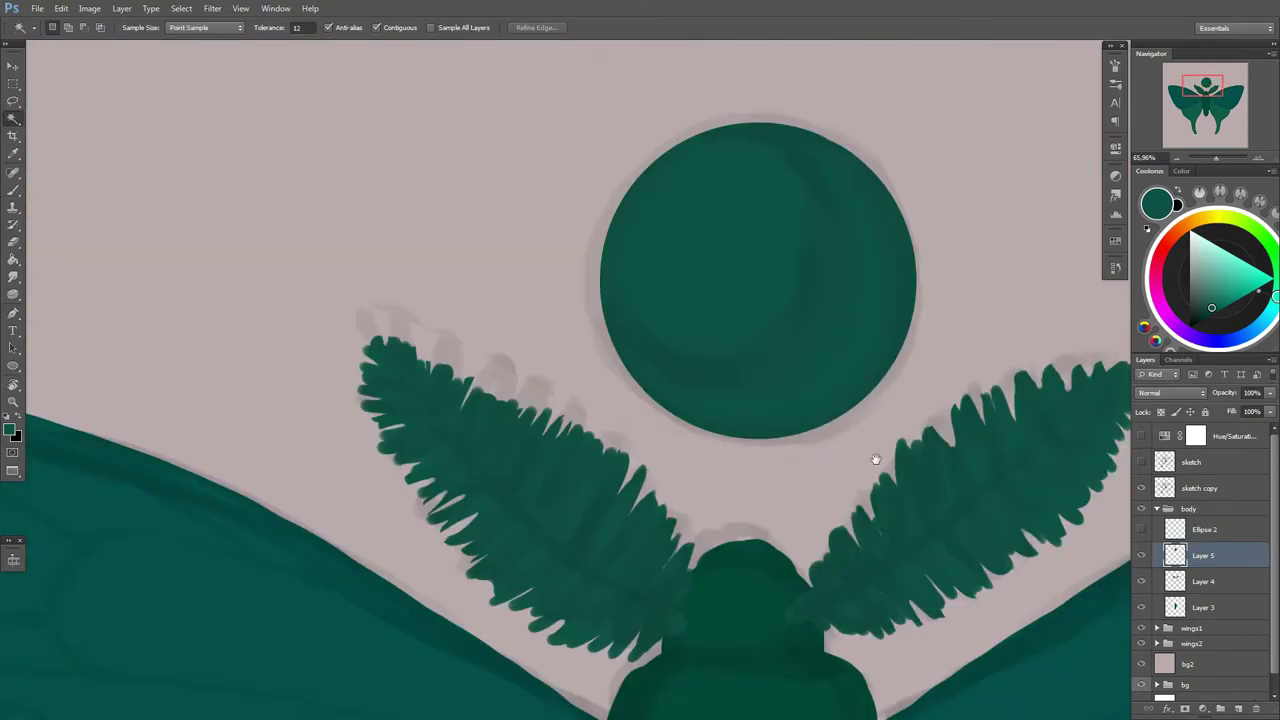
scroll(837, 457, "down", 1)
Step: Copy the right forewing's vein sketch to a new layer and merge it into the forewing layer
key("b")
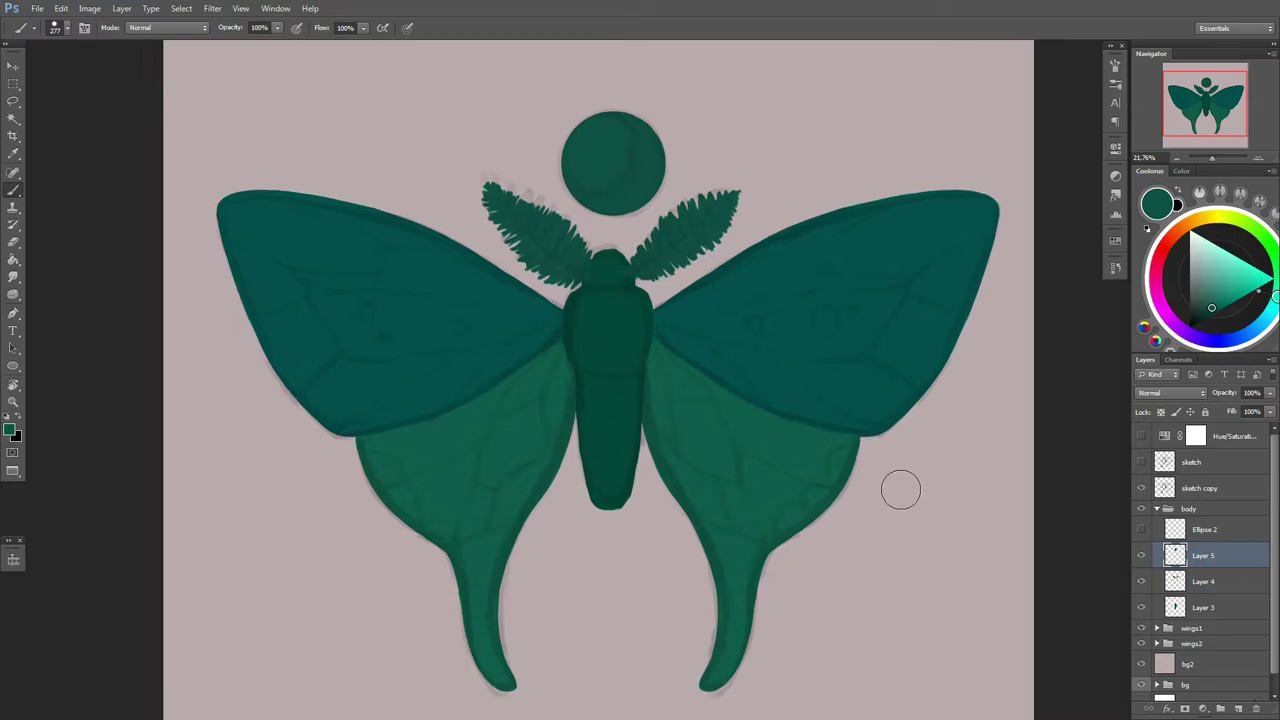
left_click(1165, 488)
key("l")
left_click_drag(740, 240, 660, 320)
right_click(848, 220)
left_click(880, 326)
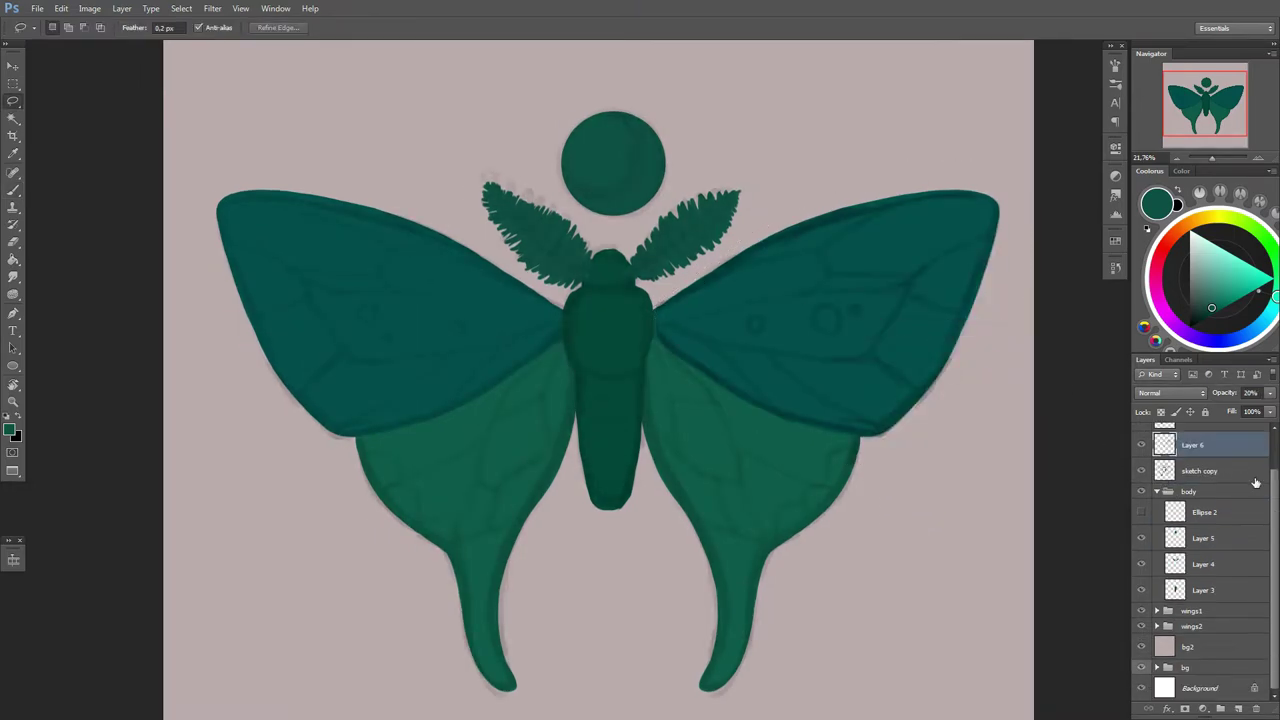
left_click_drag(1200, 444, 1205, 644)
right_click(1203, 631)
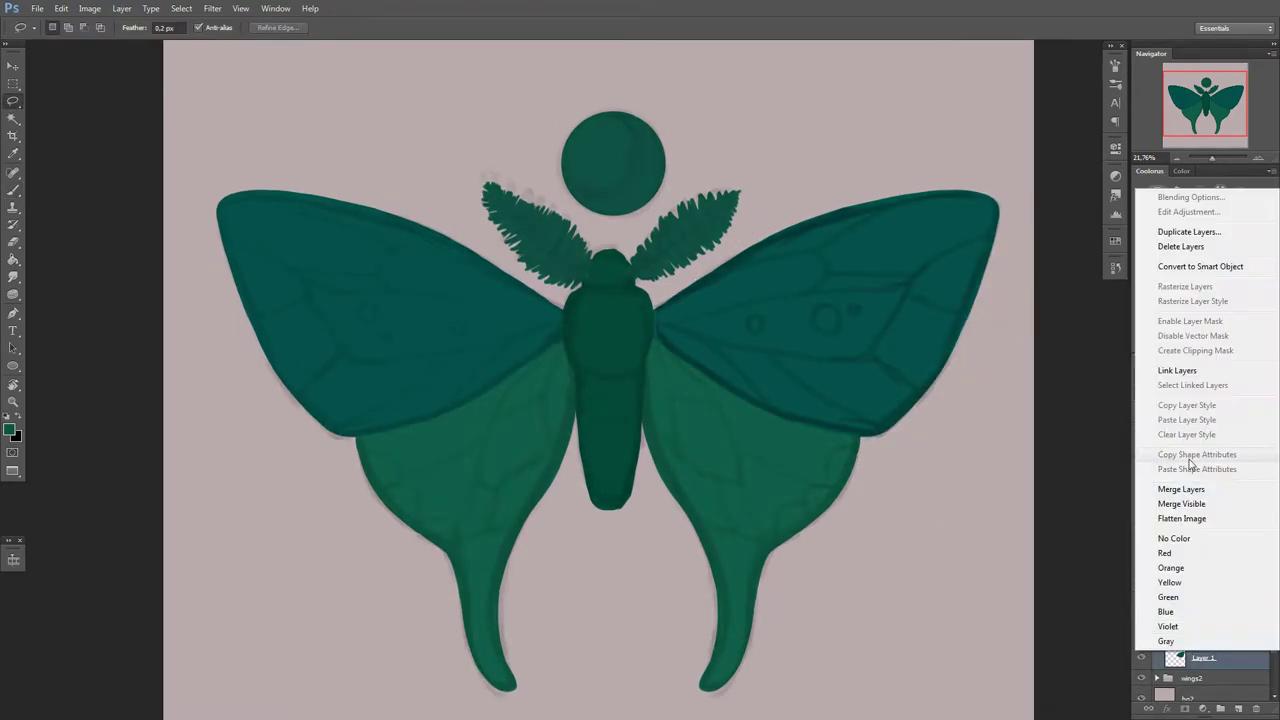
left_click(1180, 489)
Step: Copy the left forewing's vein sketch into the forewing group, merge it, and collapse the group
left_click(1200, 444)
left_click_drag(571, 323, 557, 306)
right_click(557, 306)
left_click(590, 414)
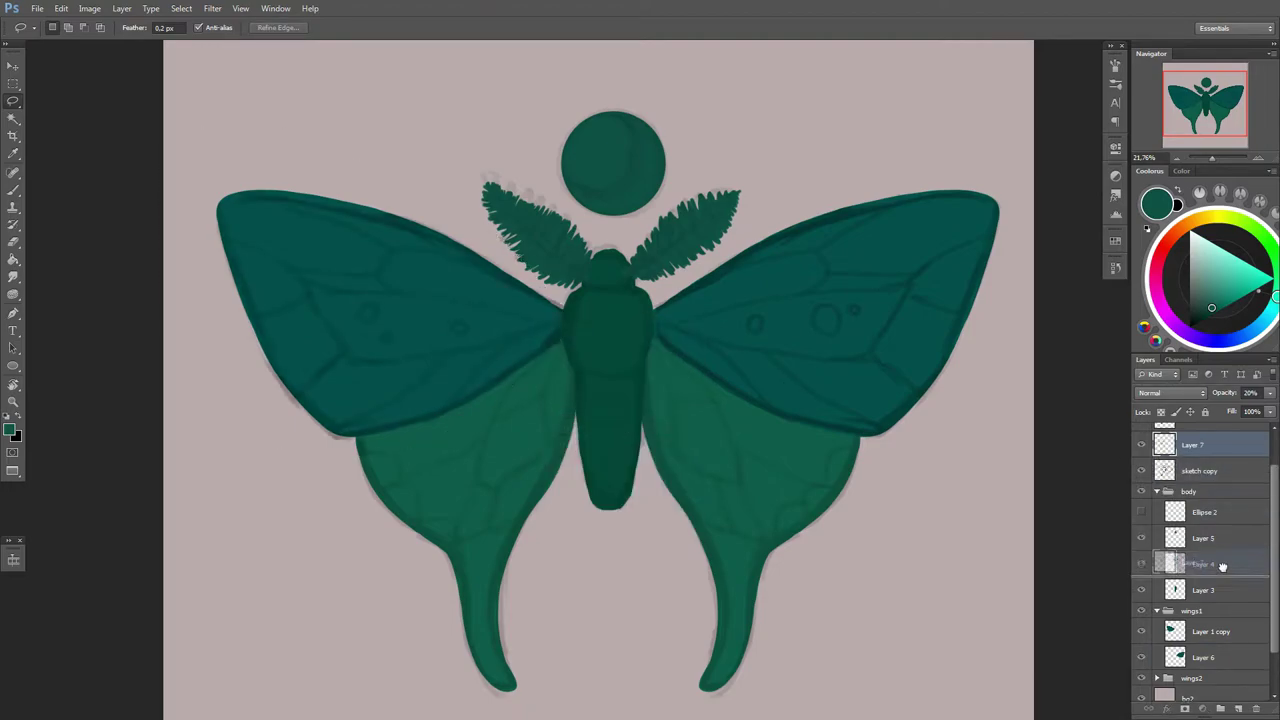
left_click_drag(1200, 444, 1190, 578)
right_click(1200, 564)
left_click(1180, 460)
left_click(1157, 610)
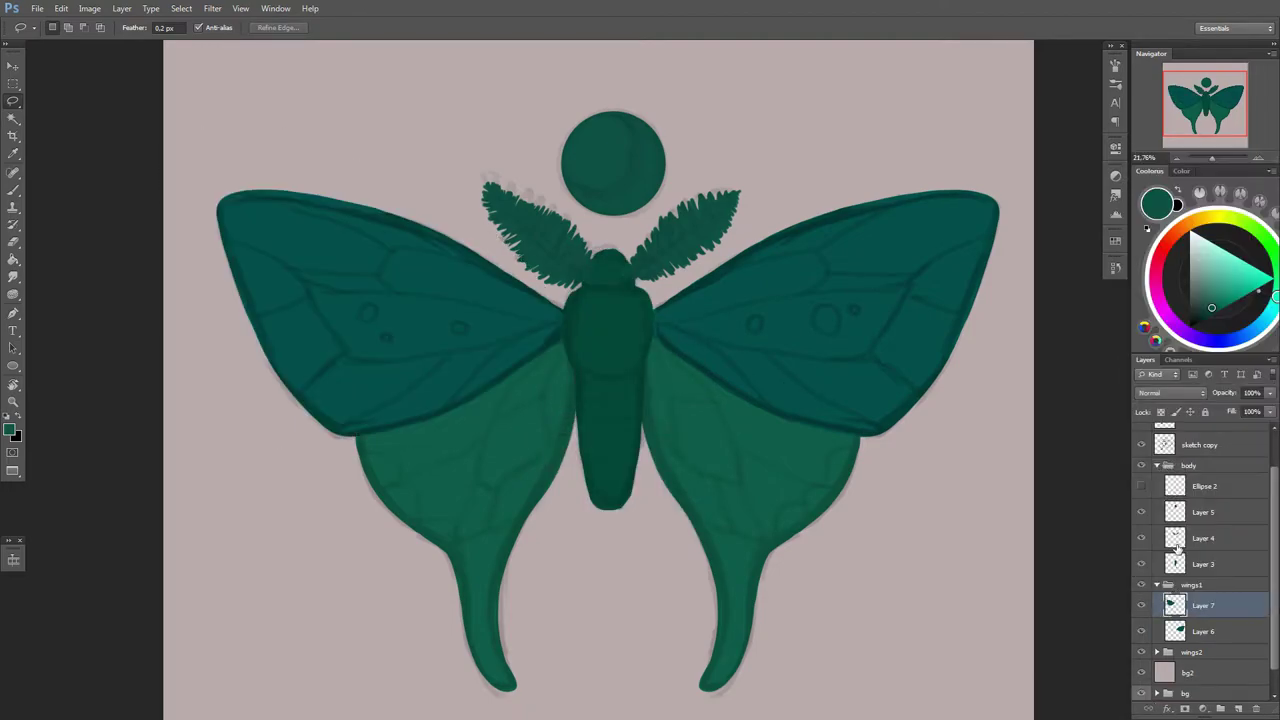
Step: Copy both hindwings' vein sketches to new layers and merge them into the hindwing layer
left_click(1200, 470)
left_click_drag(640, 320, 800, 258)
right_click(800, 258)
left_click(848, 365)
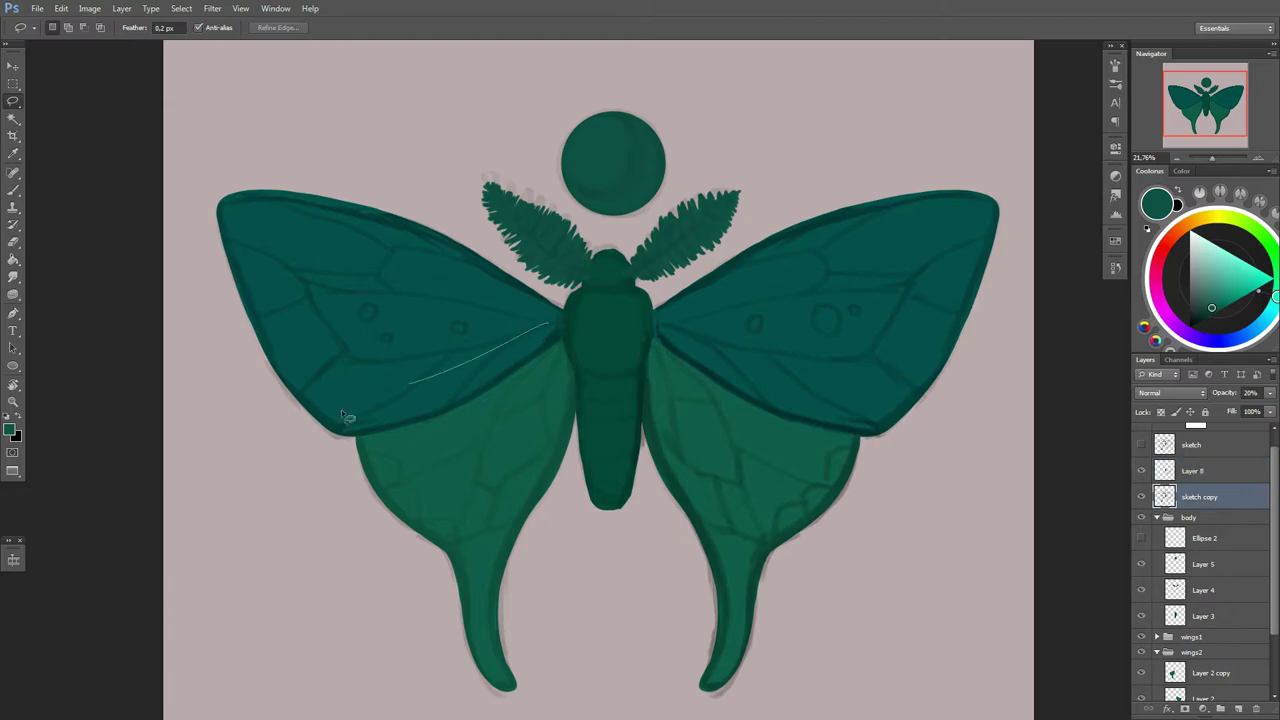
left_click_drag(560, 322, 552, 362)
right_click(552, 362)
left_click(600, 469)
scroll(1200, 600, "down", 1)
right_click(1200, 644)
left_click(1200, 510)
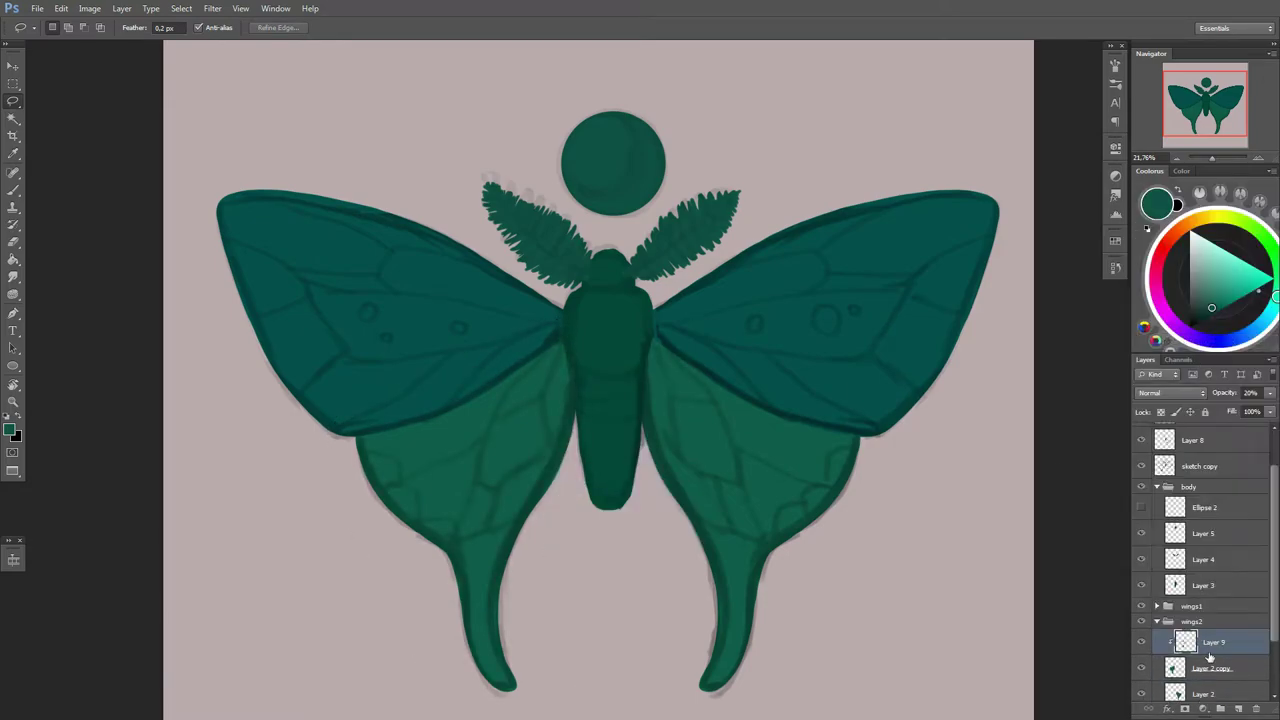
Step: Merge the body shading into Layer 10 and hide the sketch copy layer
left_click(1204, 466)
left_click(1200, 642, "ctrl")
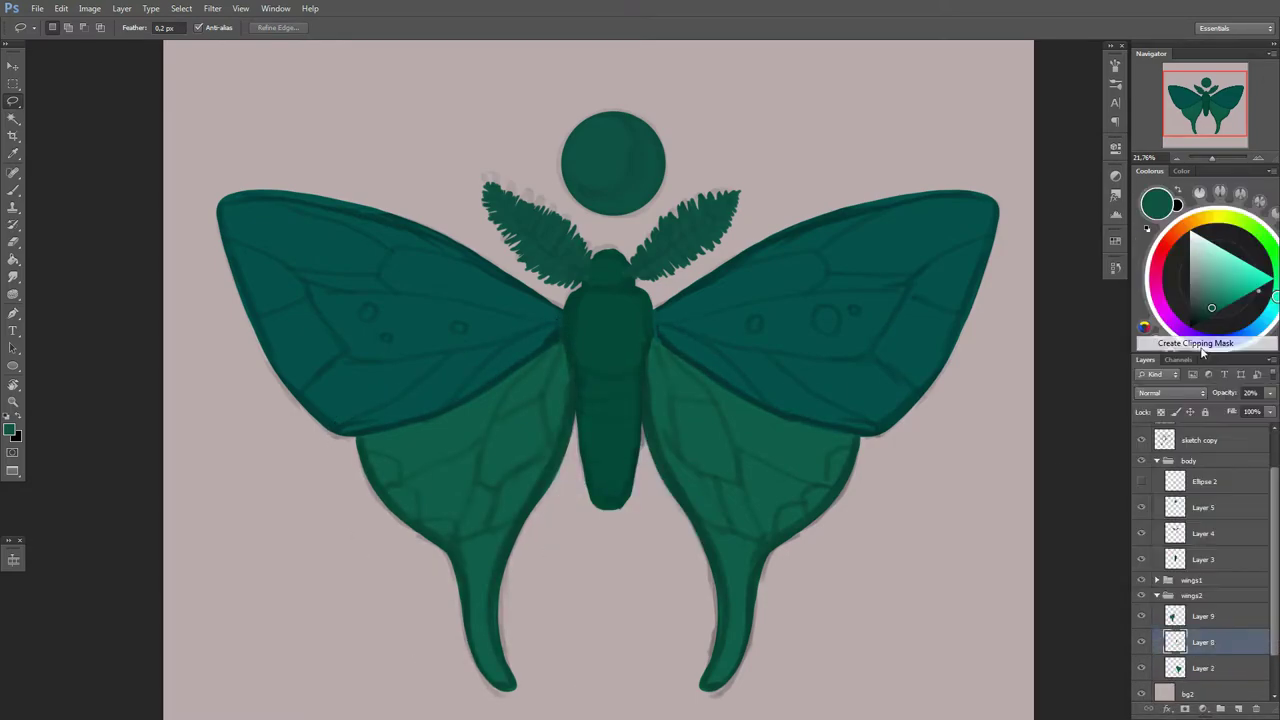
right_click(1175, 660)
left_click(1181, 506)
left_click(1141, 440)
left_click(1200, 440)
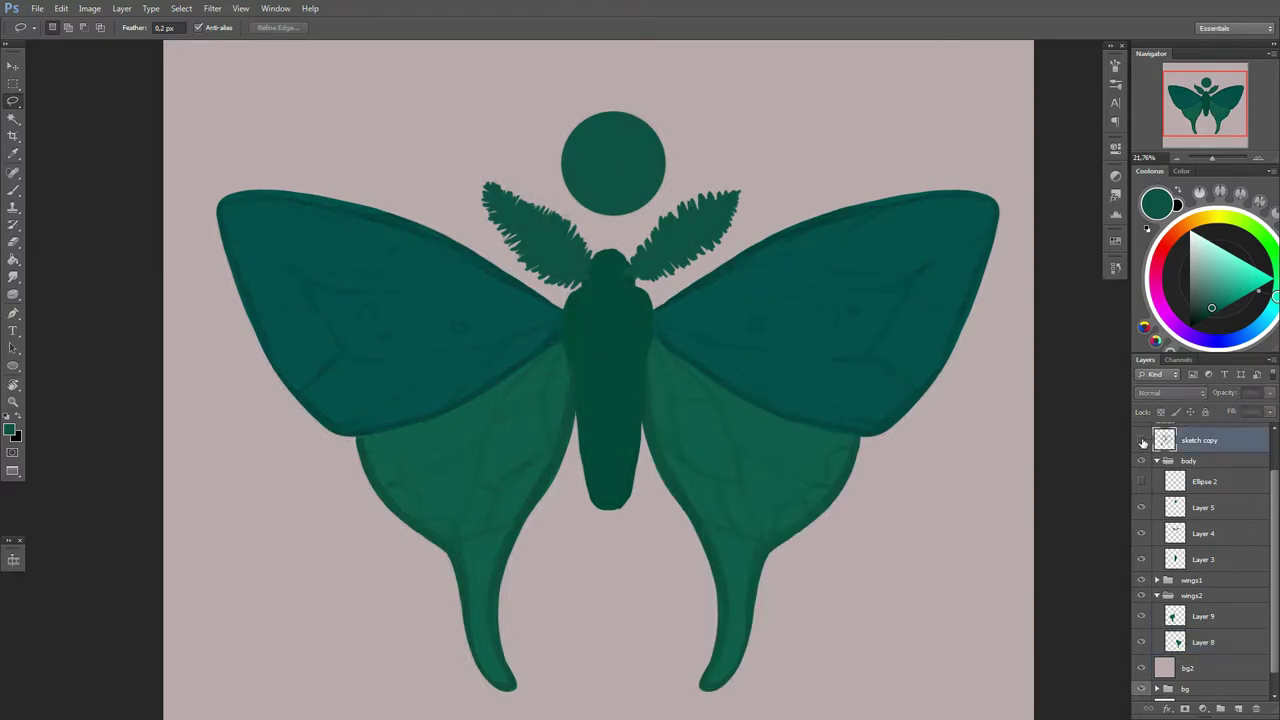
left_click(1141, 440)
left_click(1203, 559)
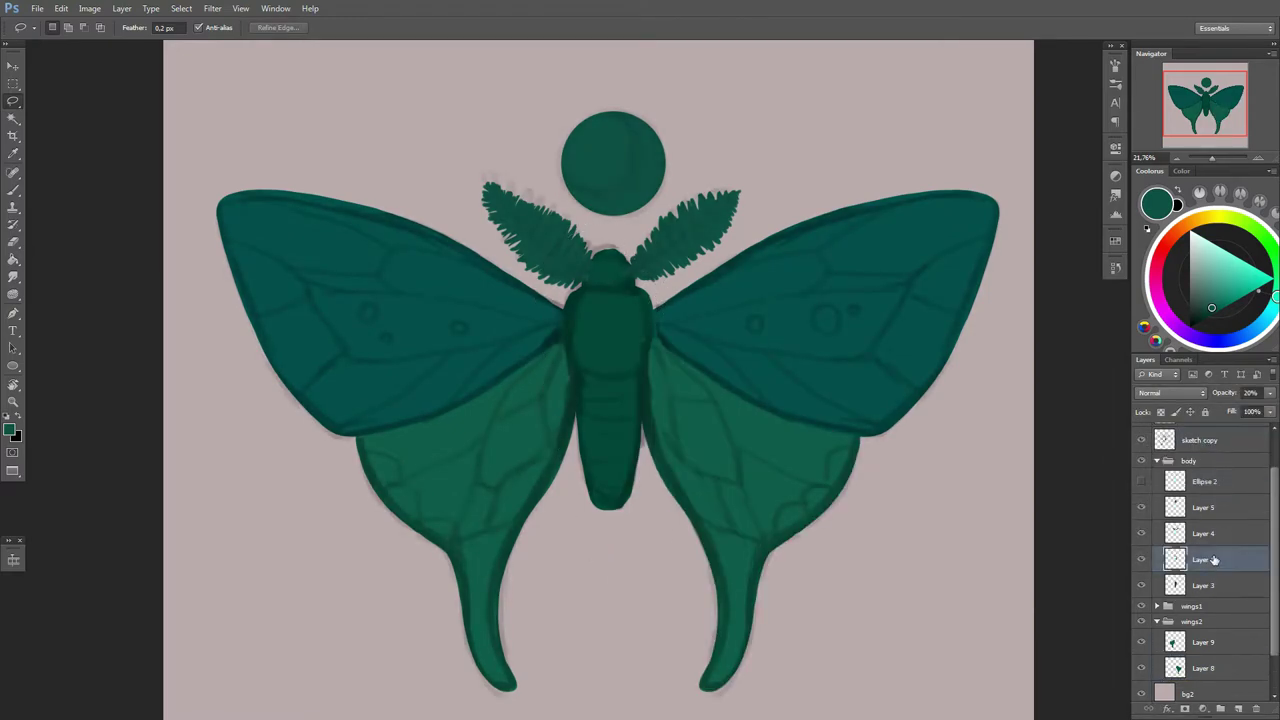
left_click(1141, 441)
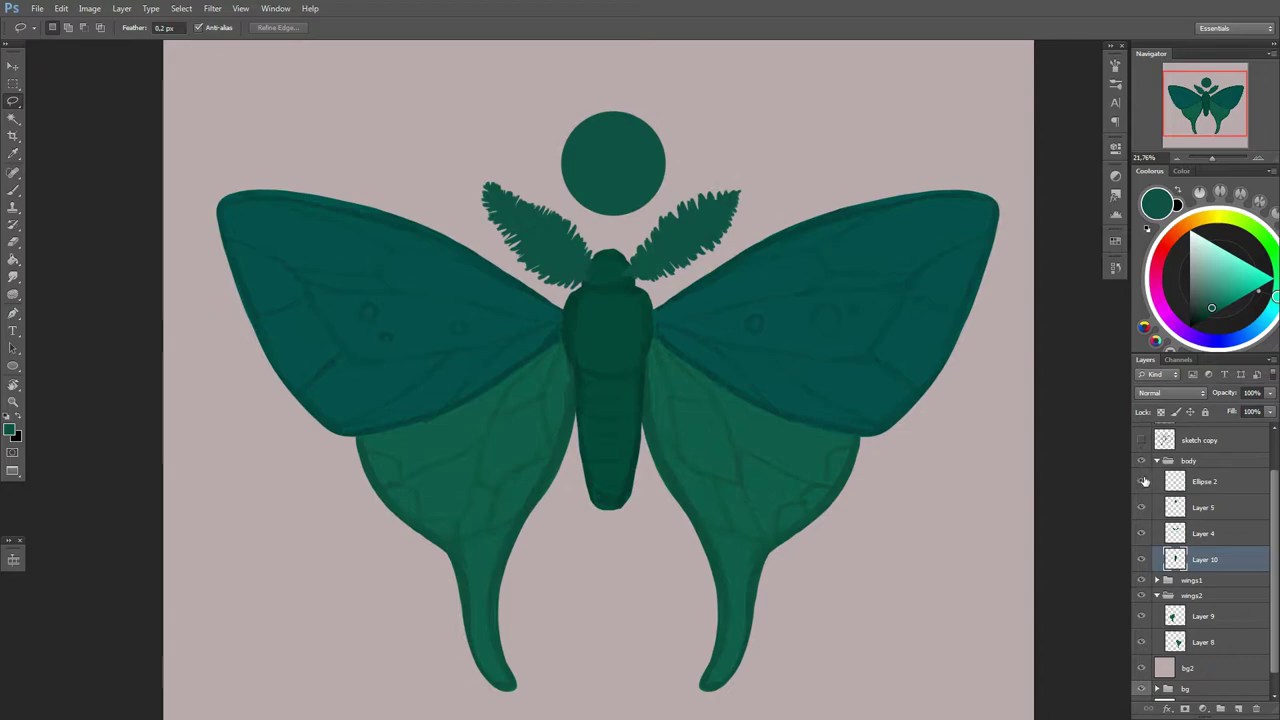
left_click(1157, 460)
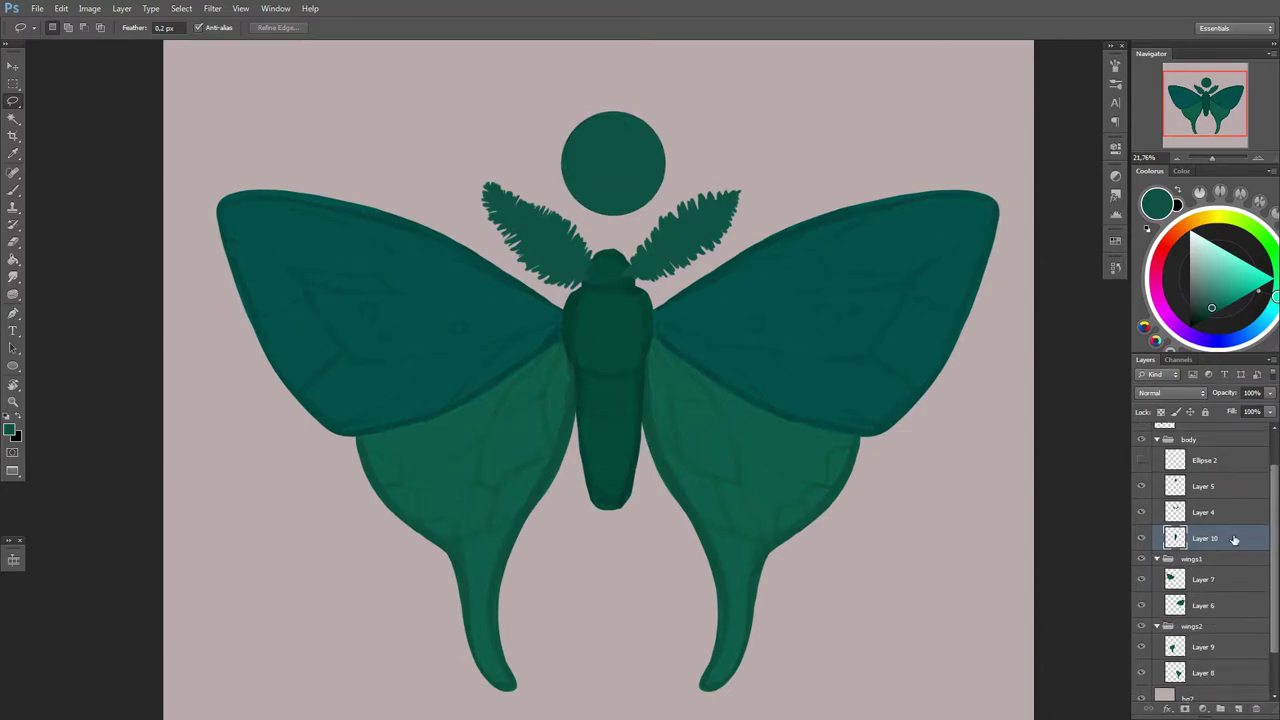
Step: Colour-tag the wings2 group Green and the wings1 group Blue
left_click(1157, 543)
right_click(1190, 590)
left_click(1168, 538)
right_click(1190, 514)
left_click(1180, 473)
Step: Erase the ragged outer edge of the first upper wing on Layer 7, rotating the view
key("b")
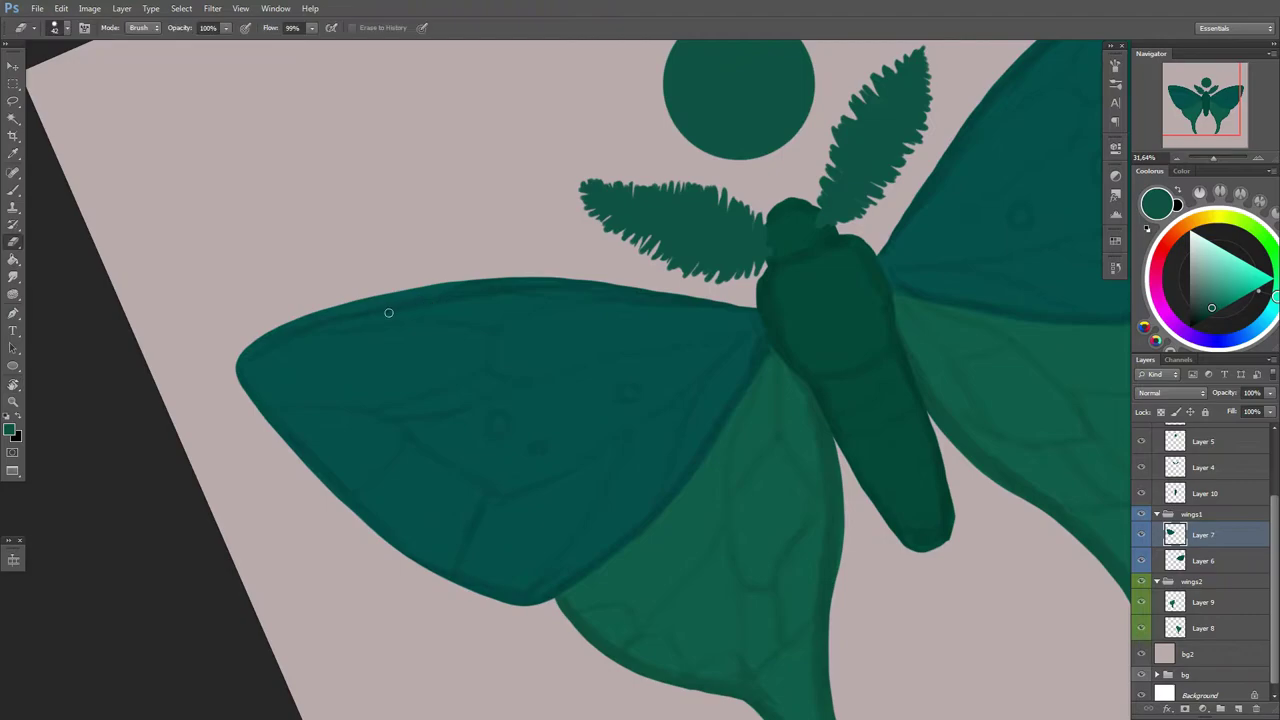
right_click(388, 312)
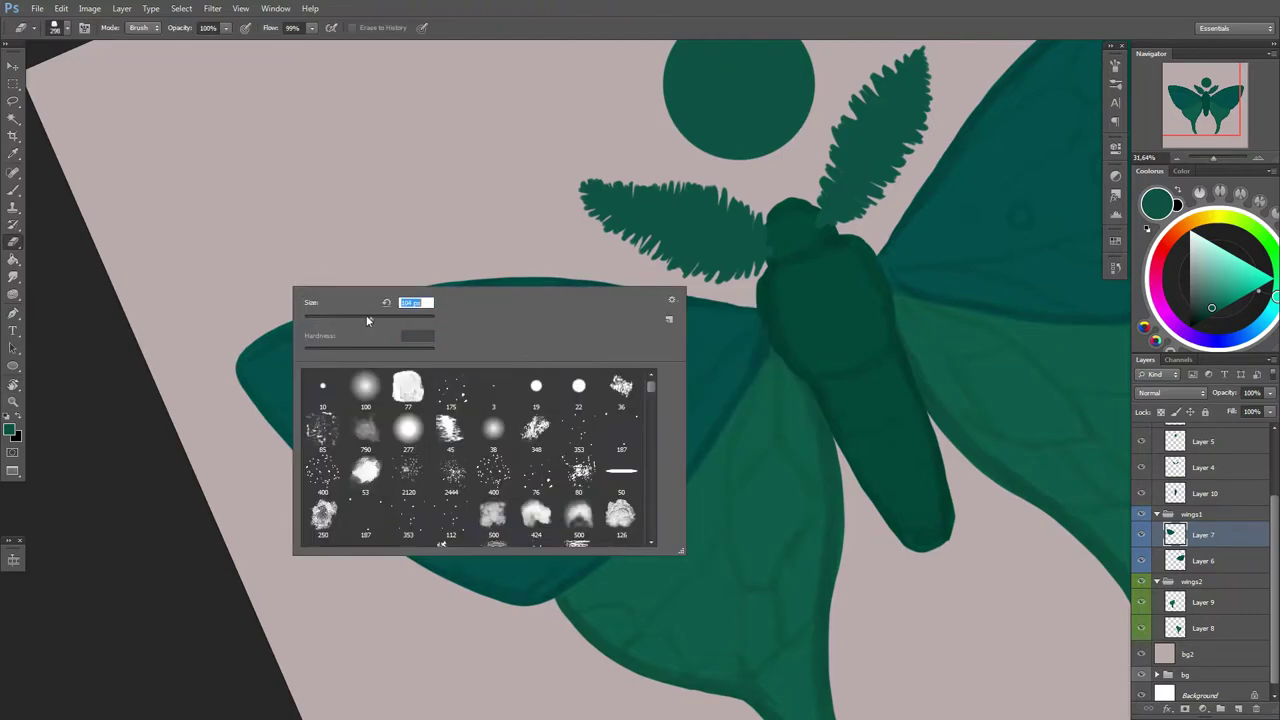
key("Return")
scroll(251, 328, "up", 2)
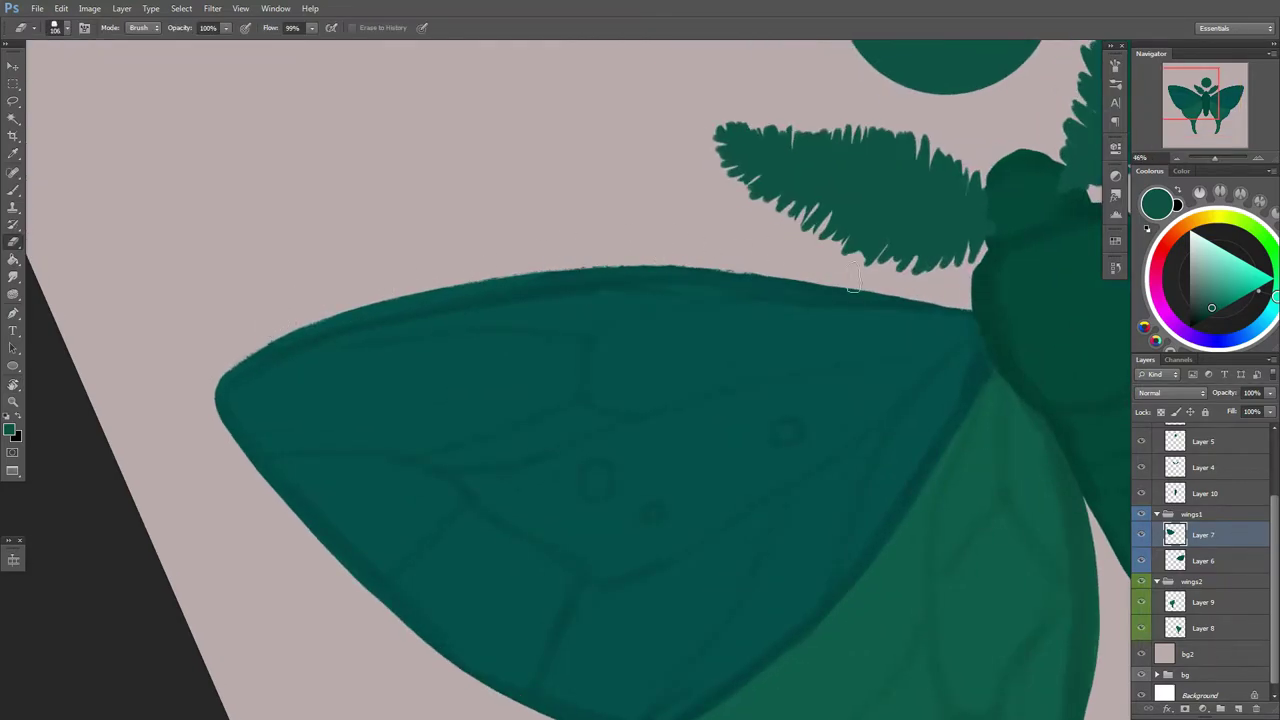
key("r")
left_click_drag(747, 258, 566, 217)
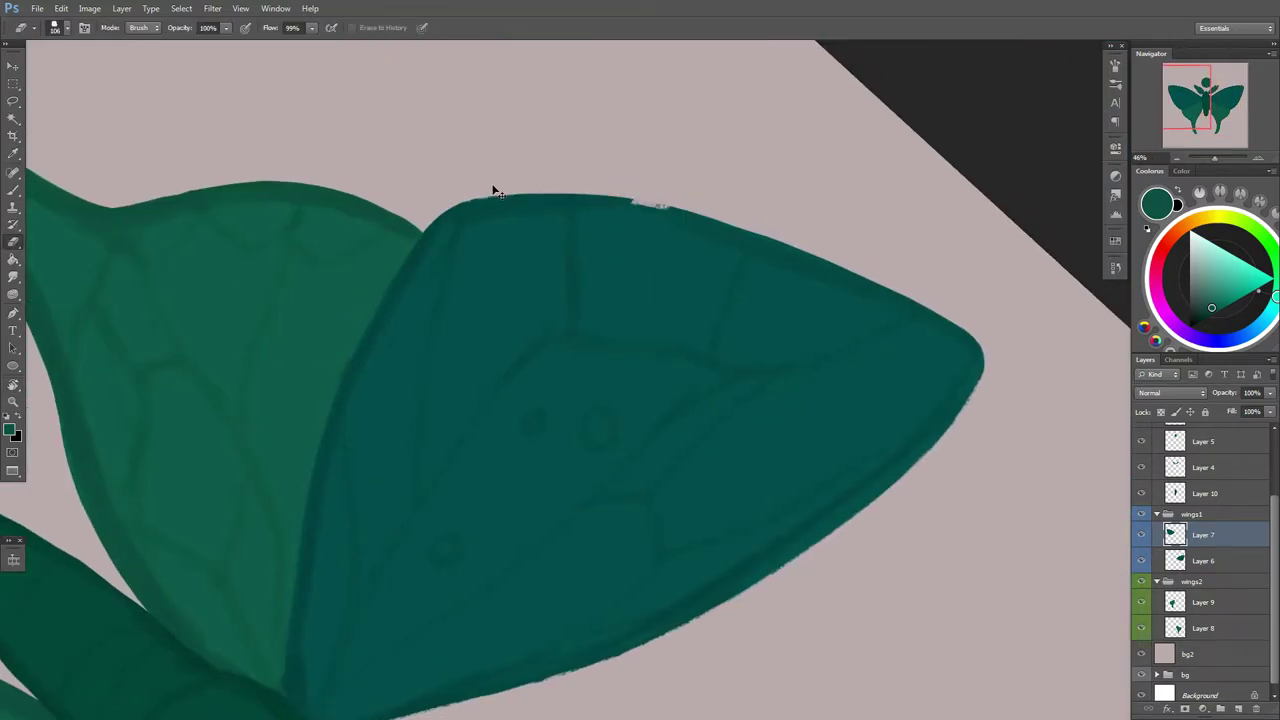
key("r")
left_click_drag(757, 209, 799, 250)
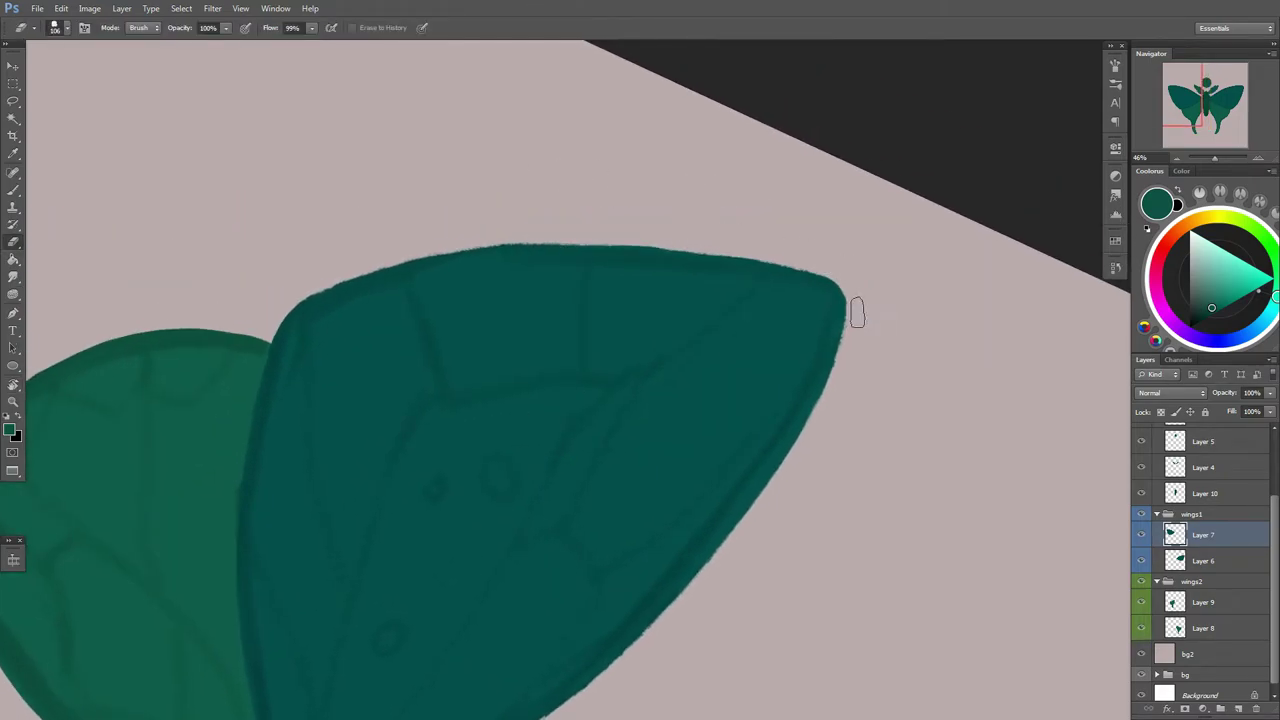
key("r")
mouse_move(856, 313)
left_mouse_down()
mouse_move(629, 277)
mouse_move(336, 358)
left_mouse_up()
Step: Hide wings2, then tidy the other upper wing's edge on Layer 6 and reset the rotation
left_click(1141, 581)
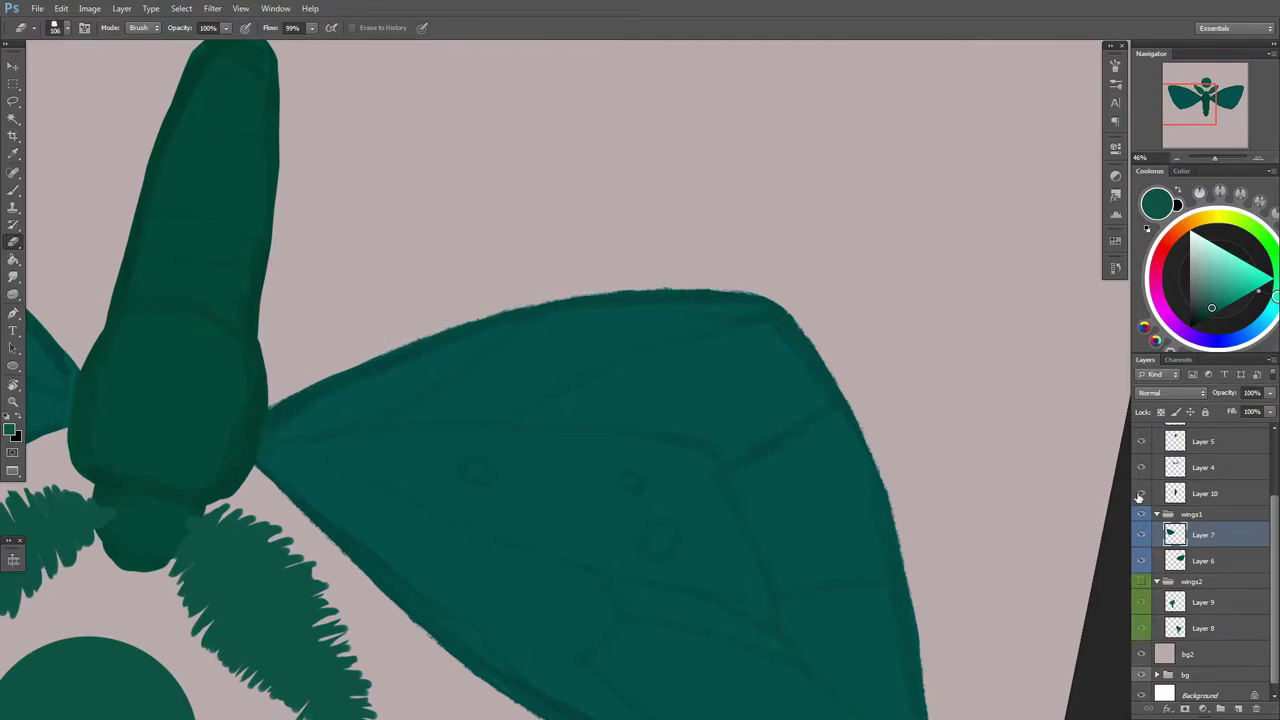
scroll(248, 388, "up", 3)
left_click(1203, 560)
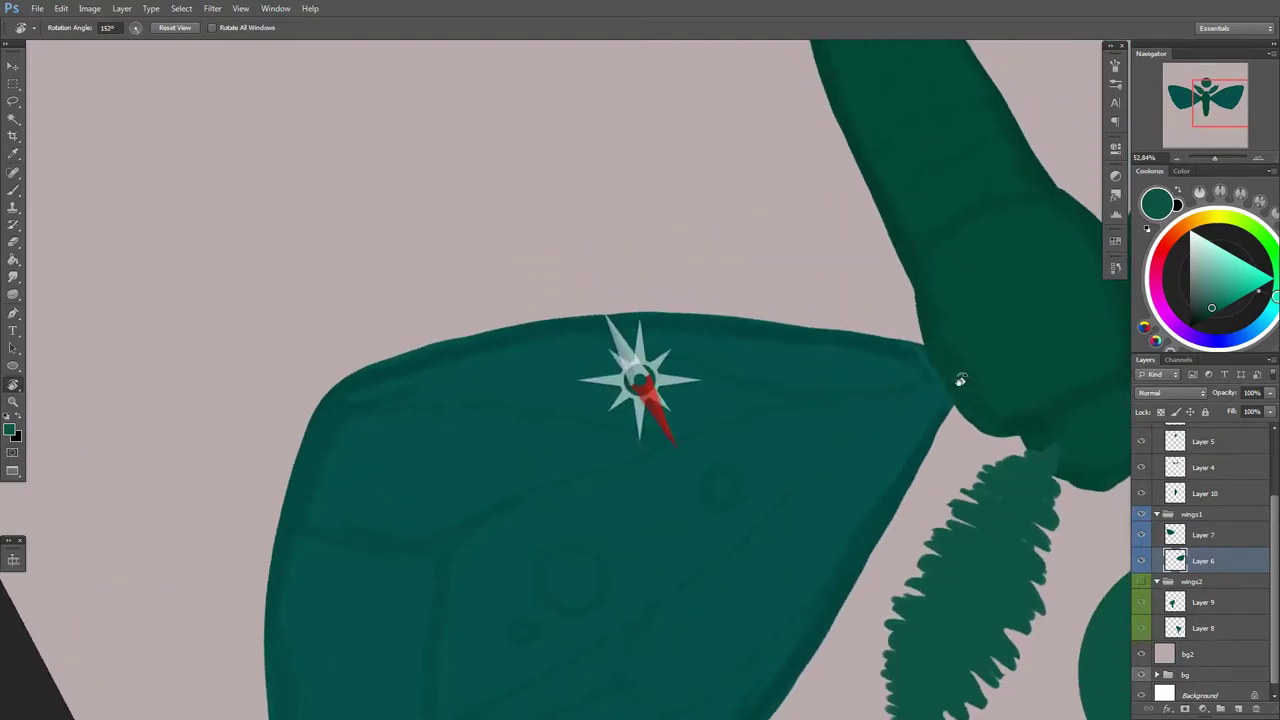
left_click_drag(623, 371, 422, 324)
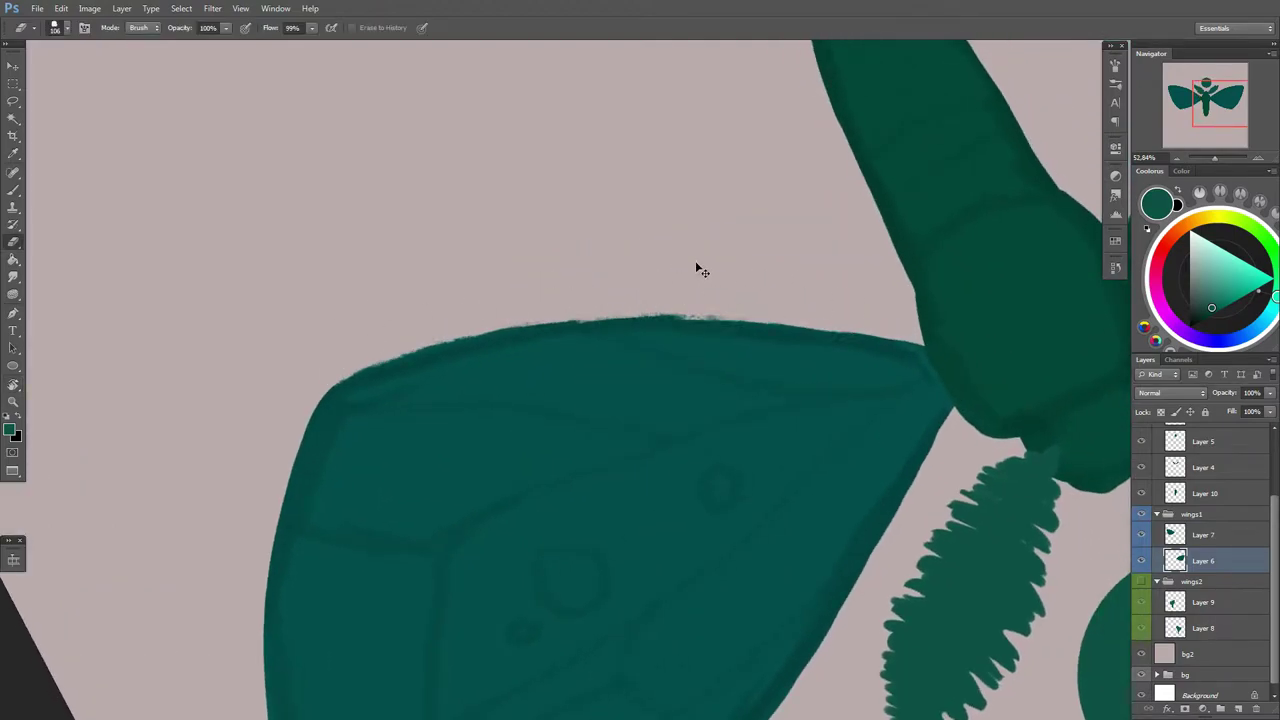
left_click_drag(700, 266, 590, 338)
mouse_move(709, 347)
left_mouse_down()
mouse_move(429, 309)
mouse_move(270, 372)
left_mouse_up()
left_click_drag(456, 268, 323, 277)
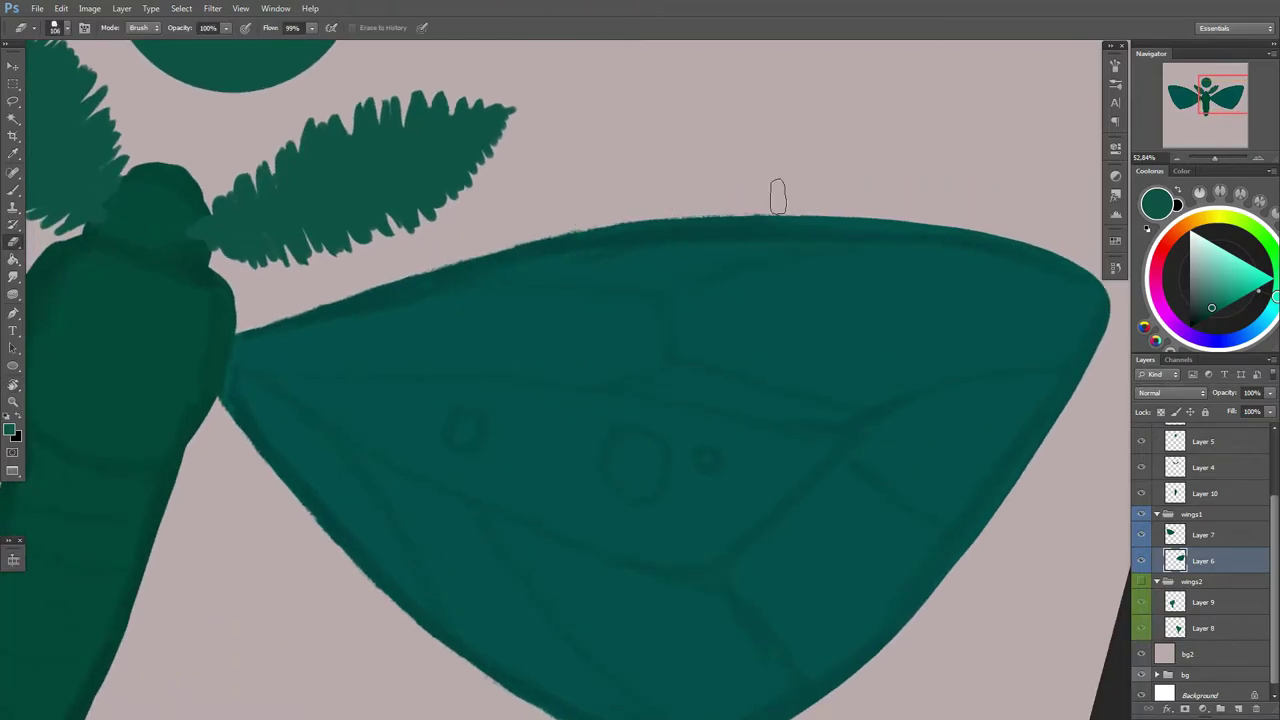
mouse_move(774, 194)
left_mouse_down()
mouse_move(691, 286)
mouse_move(872, 268)
mouse_move(806, 251)
left_mouse_up()
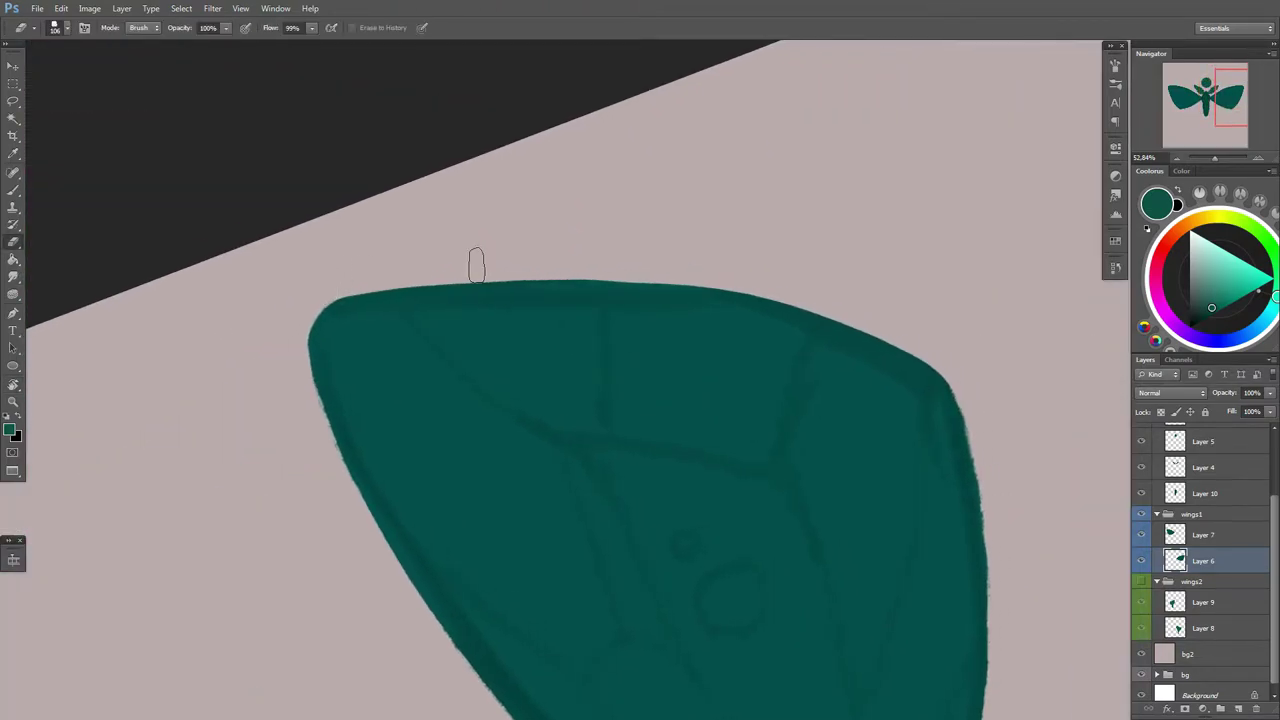
key("b")
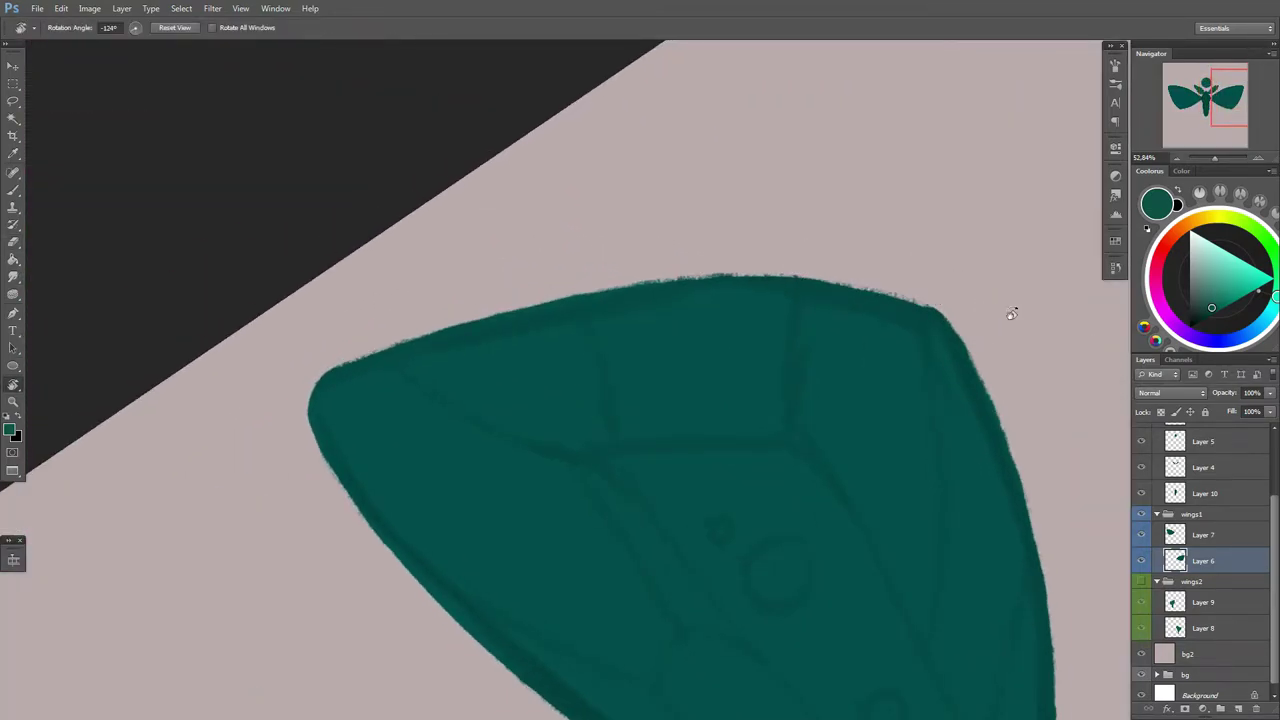
right_click(886, 308)
double_click(960, 410)
Step: Erase rough edges along the head and abdomen of the body on Layer 10
key("ctrl+0")
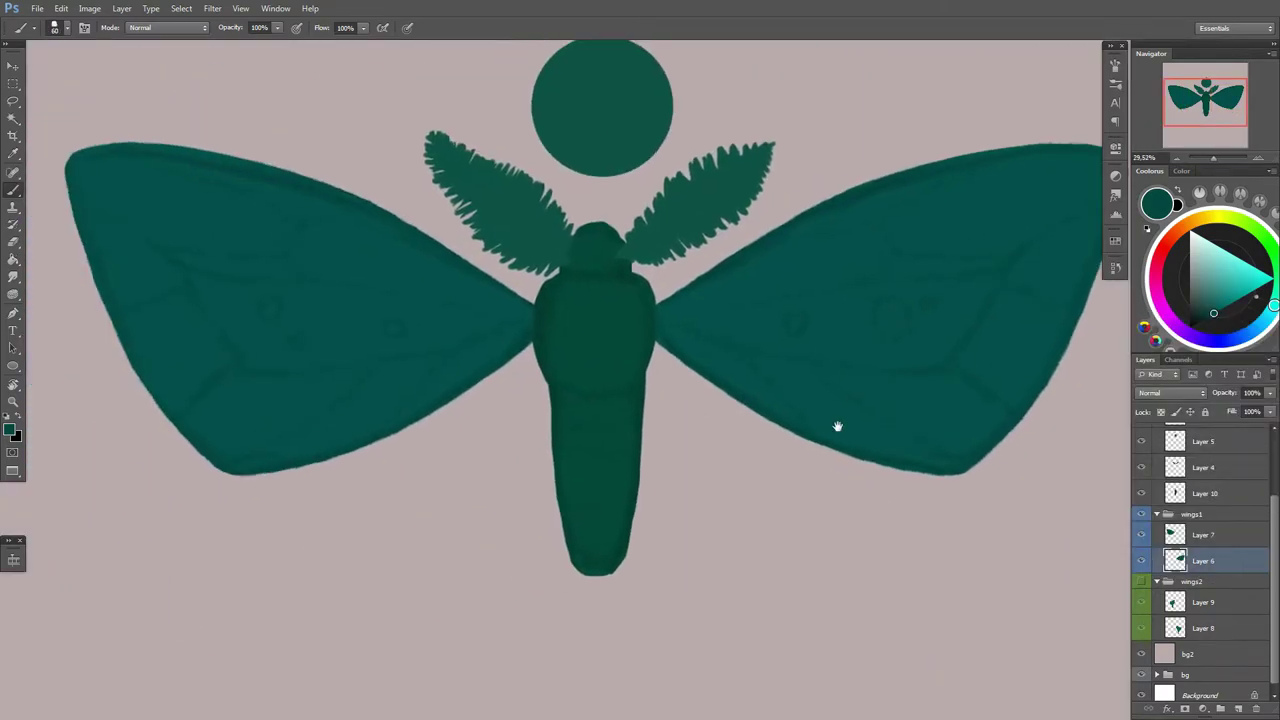
left_click(609, 286, "ctrl")
scroll(632, 196, "up", 3)
key("e")
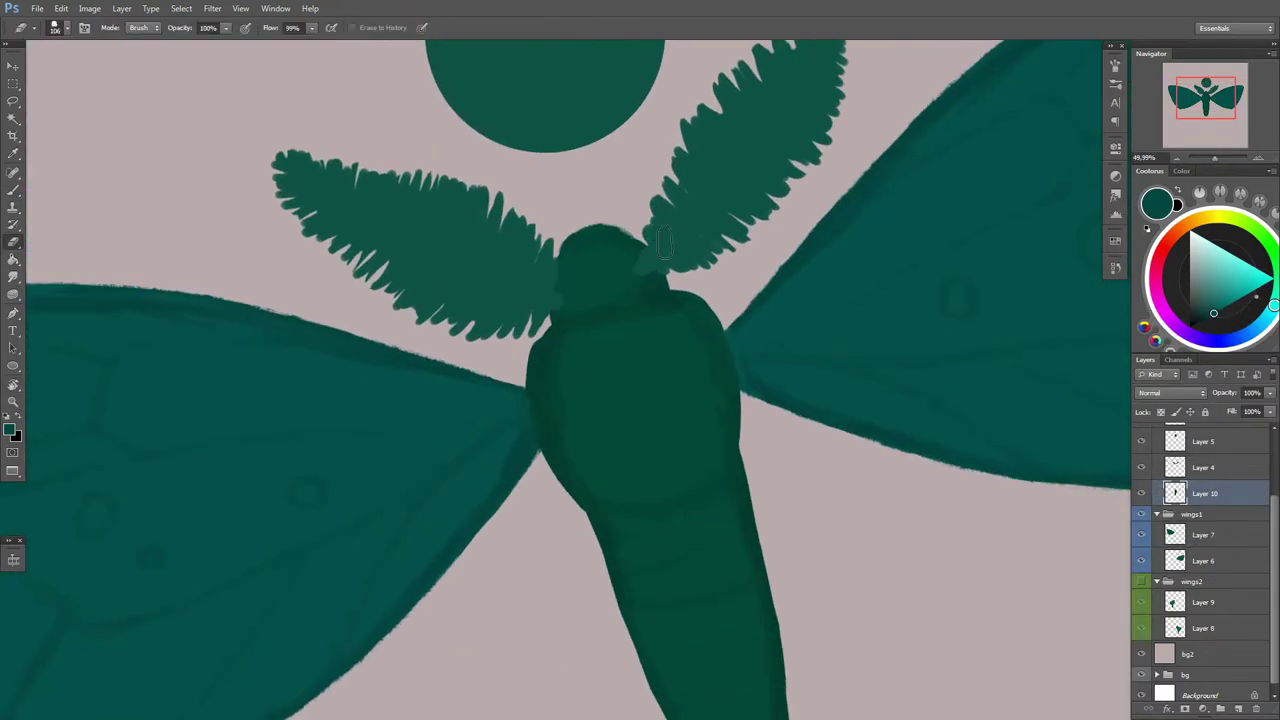
left_click_drag(628, 200, 760, 290)
scroll(760, 290, "up", 2)
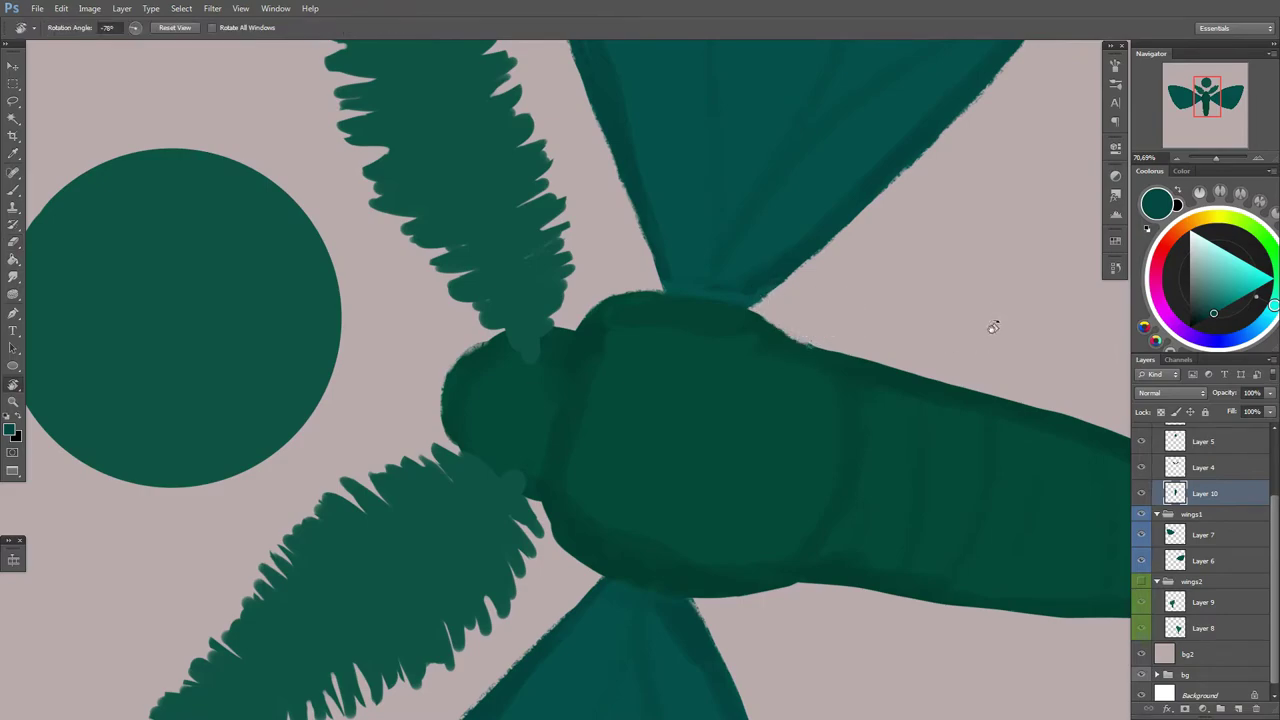
left_click_drag(994, 320, 408, 363)
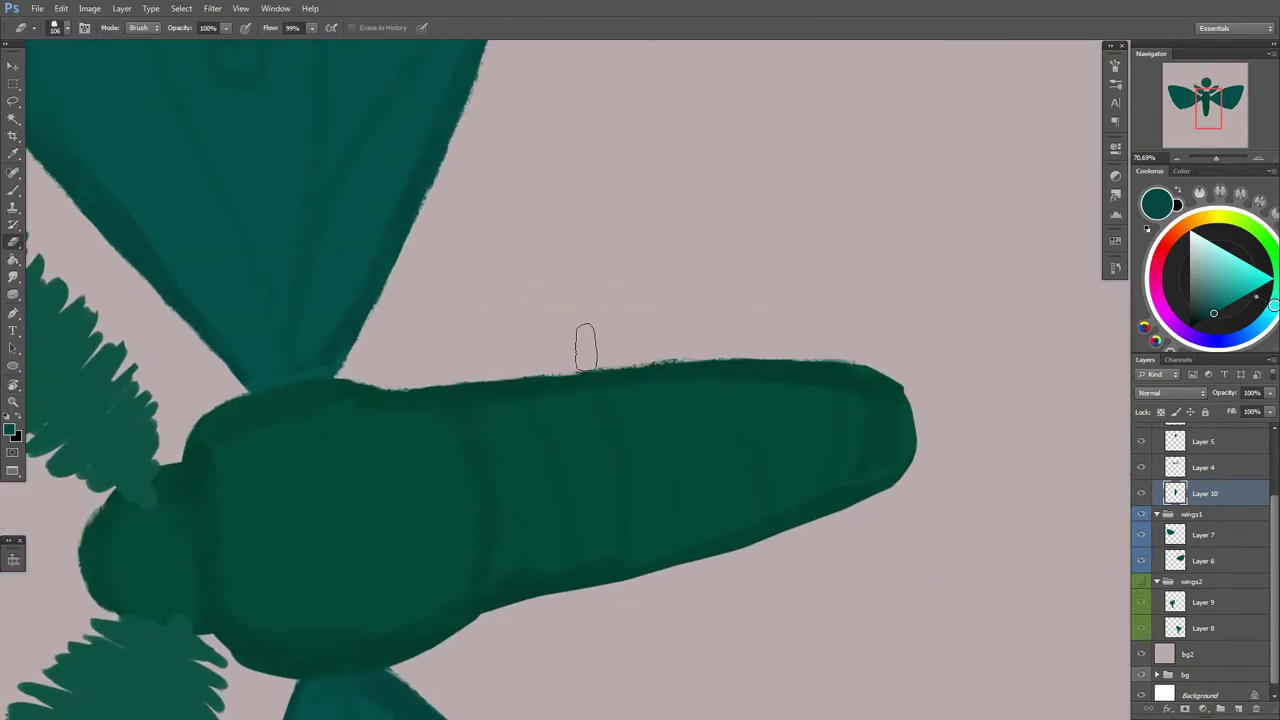
mouse_move(911, 363)
left_mouse_down()
mouse_move(686, 423)
mouse_move(610, 273)
mouse_move(706, 371)
mouse_move(494, 434)
left_mouse_up()
left_click_drag(965, 485, 757, 409)
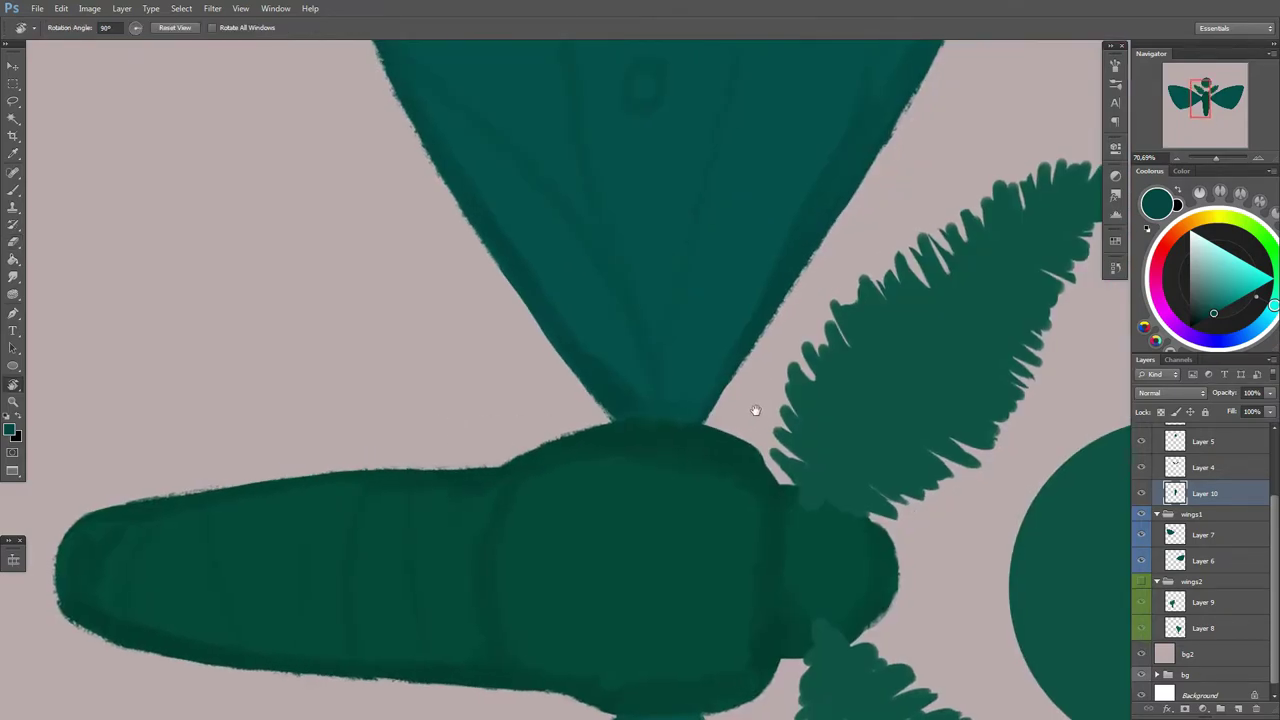
Step: Trim the upper edge of the lower wing tail on Layer 8, undoing one stroke
key("r")
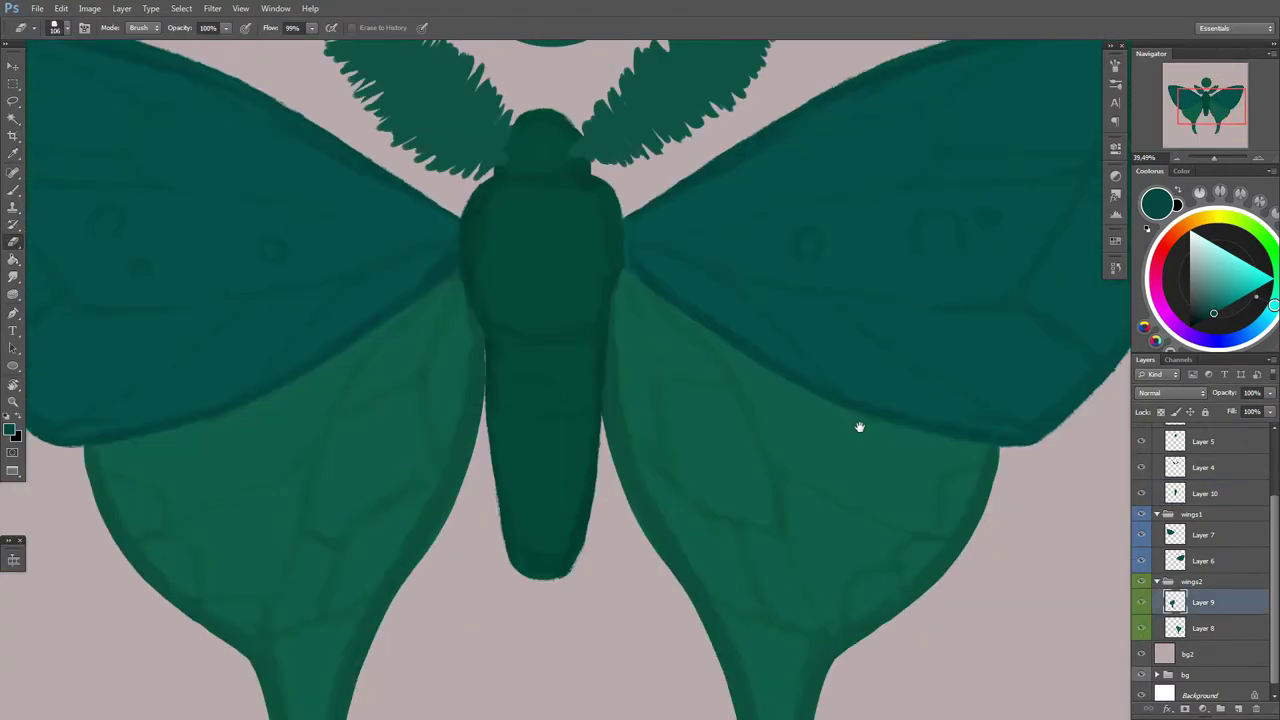
left_click_drag(748, 414, 621, 388)
key("e")
scroll(541, 238, "up", 3)
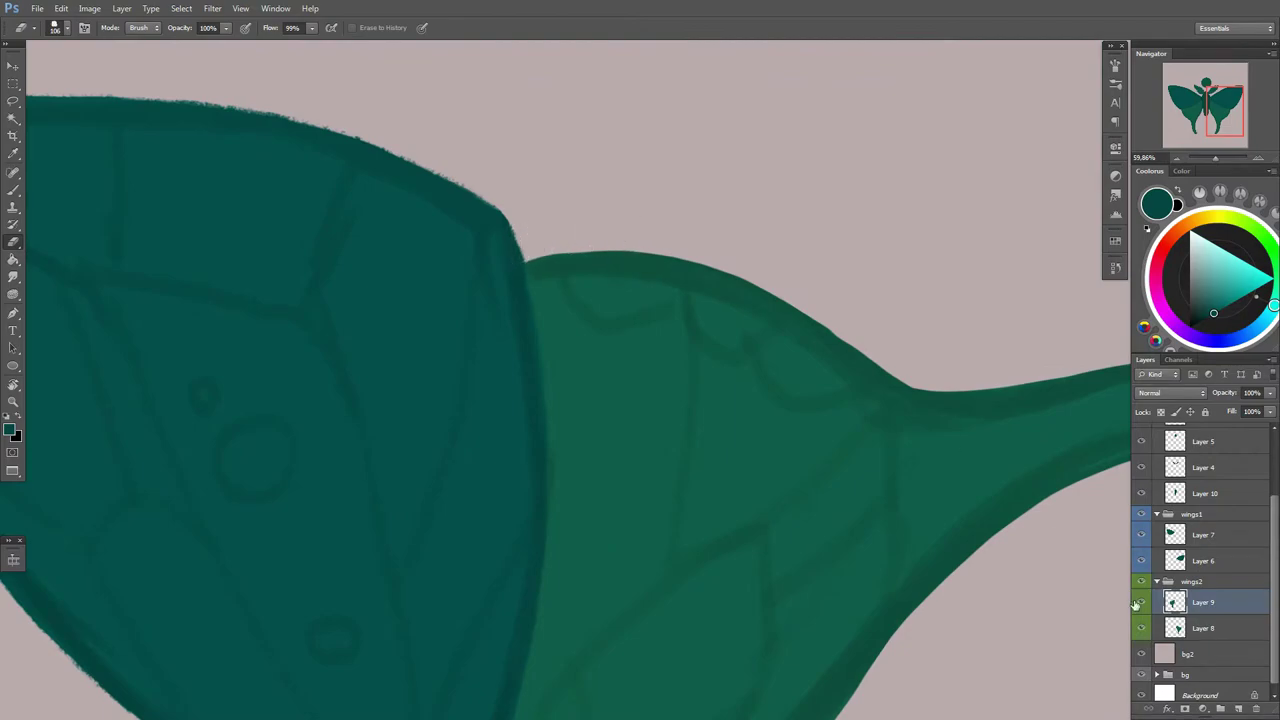
left_click(1150, 628)
left_click_drag(913, 360, 573, 353)
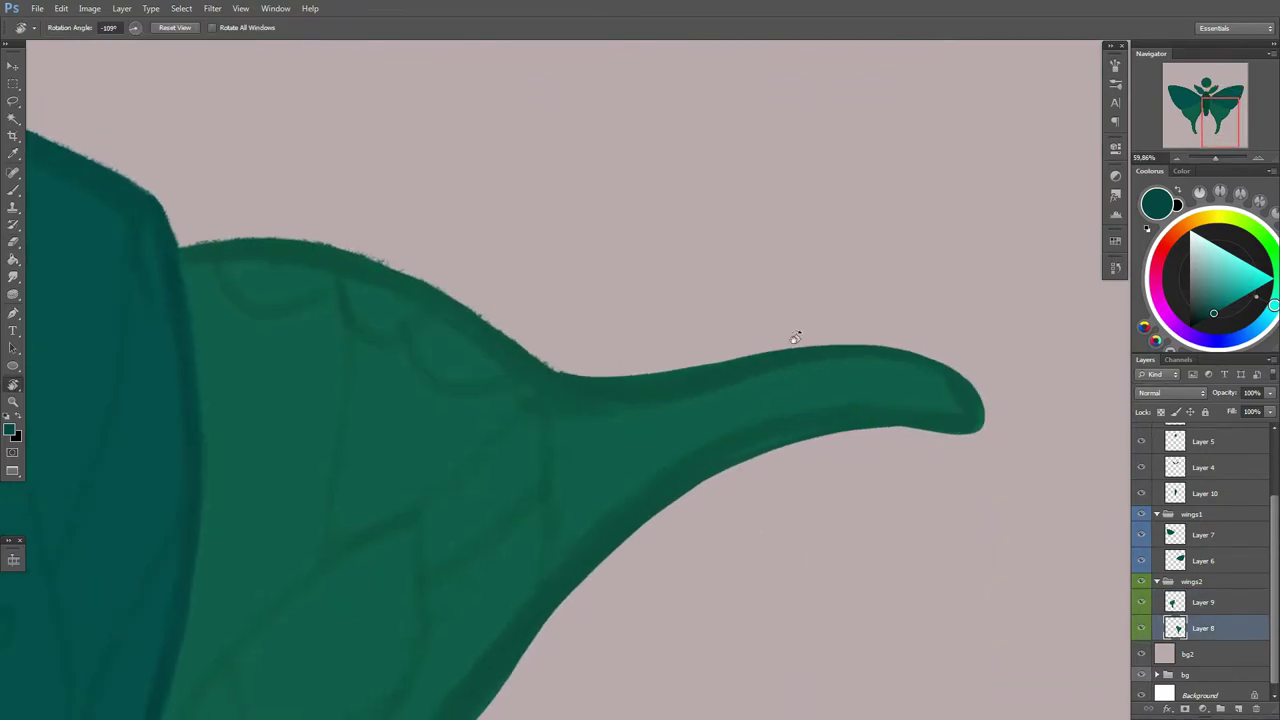
left_click_drag(773, 343, 977, 380)
key("ctrl+z")
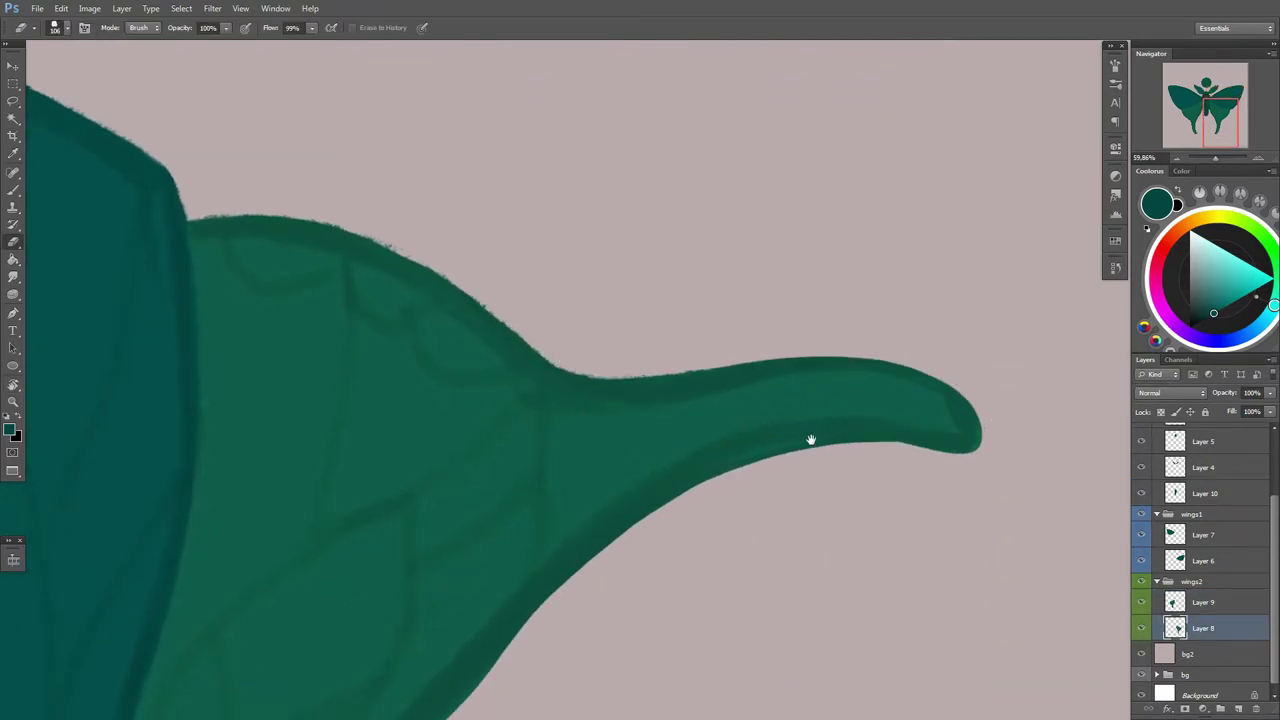
Step: Smooth the top edge of the other wing tail on Layer 9
left_click_drag(811, 437, 761, 433)
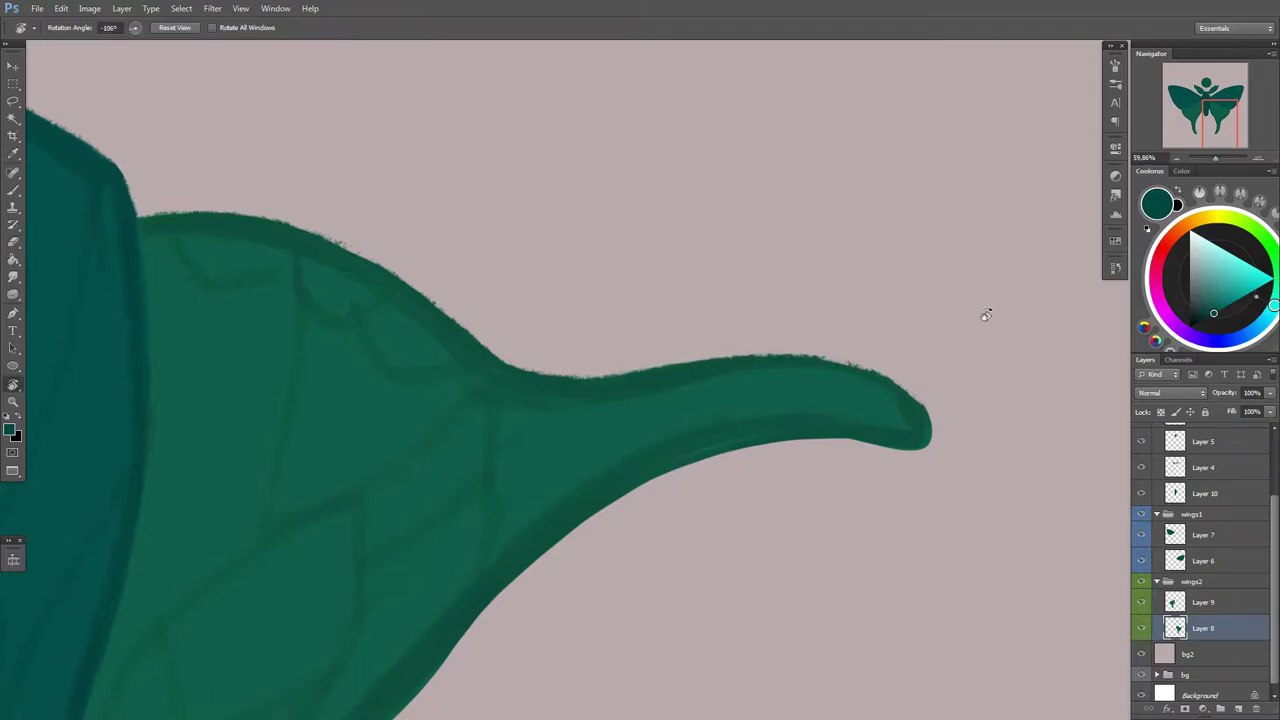
left_click_drag(986, 314, 597, 290)
left_click_drag(673, 307, 583, 318)
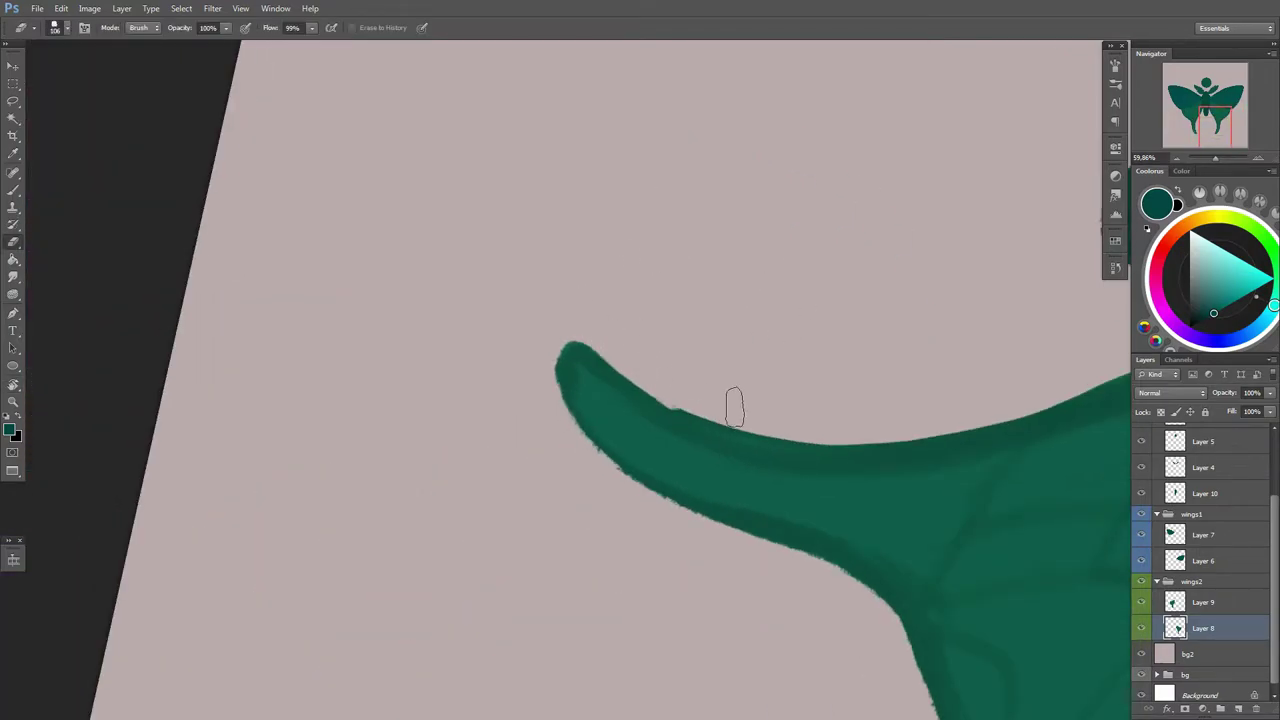
left_click_drag(849, 429, 569, 462)
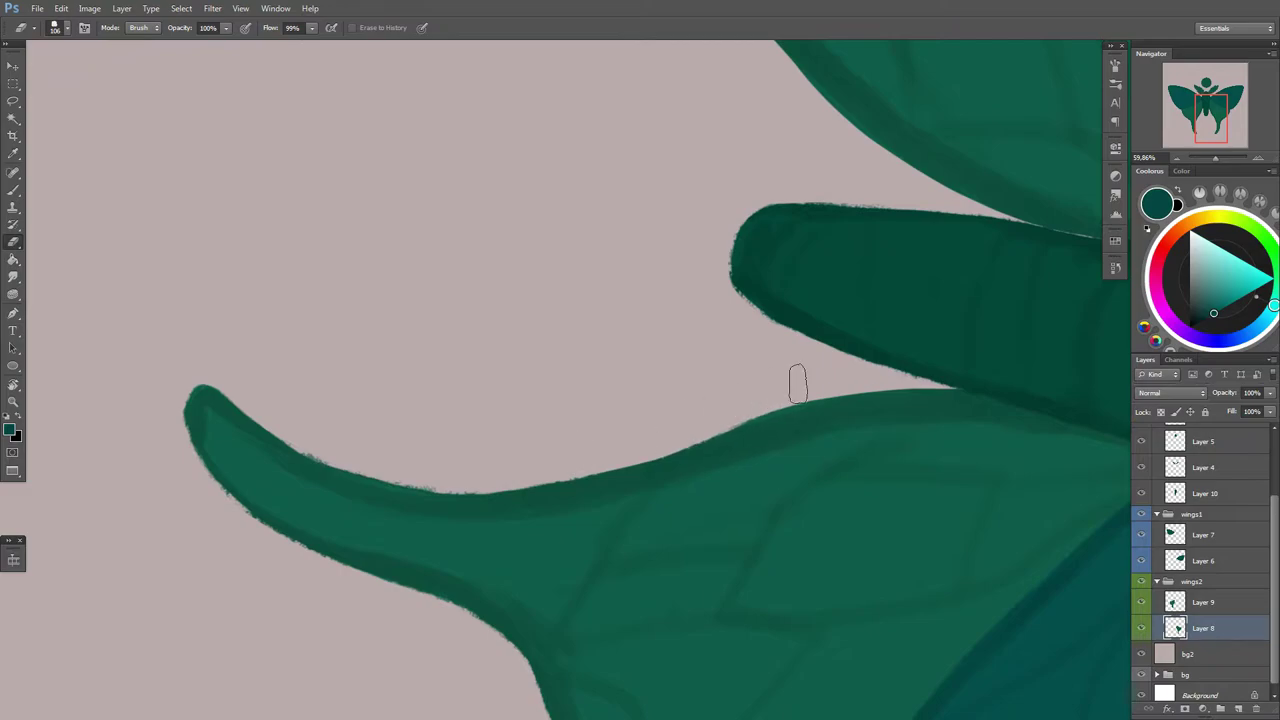
left_click_drag(605, 458, 577, 500)
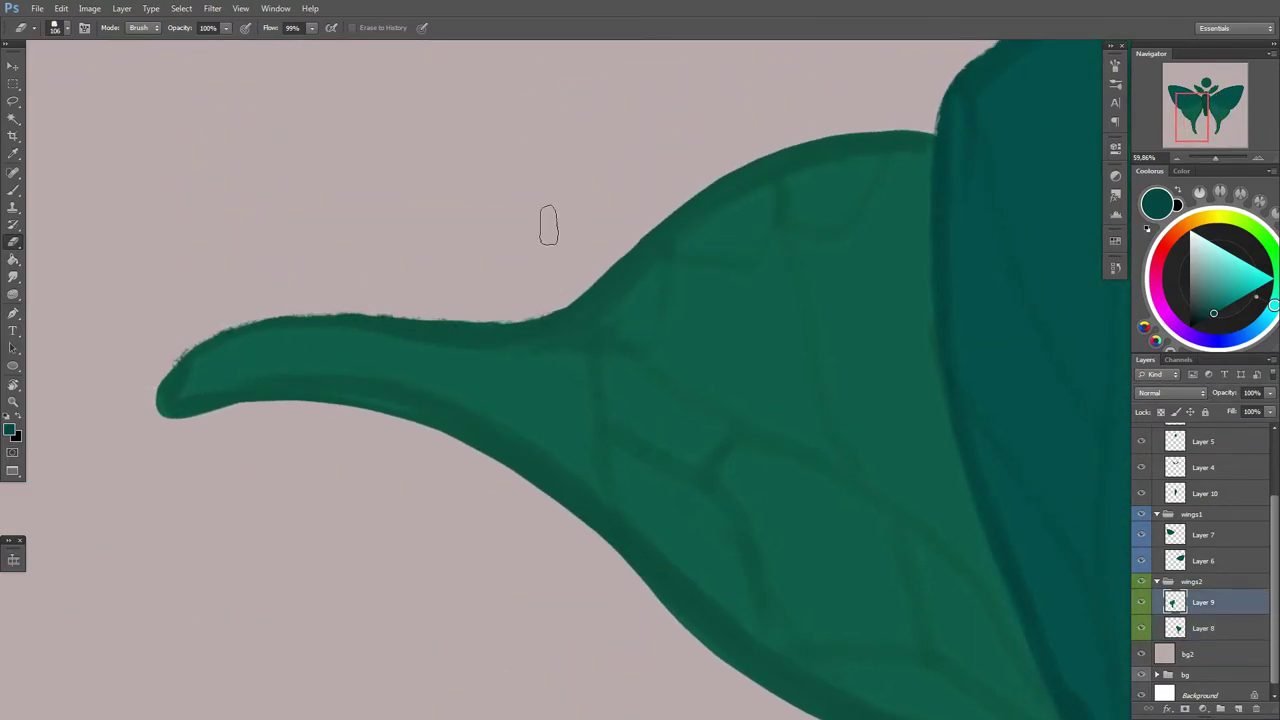
mouse_move(675, 192)
left_mouse_down()
mouse_move(900, 133)
mouse_move(620, 234)
mouse_move(837, 380)
mouse_move(585, 440)
mouse_move(691, 457)
mouse_move(100, 309)
mouse_move(342, 296)
left_mouse_up()
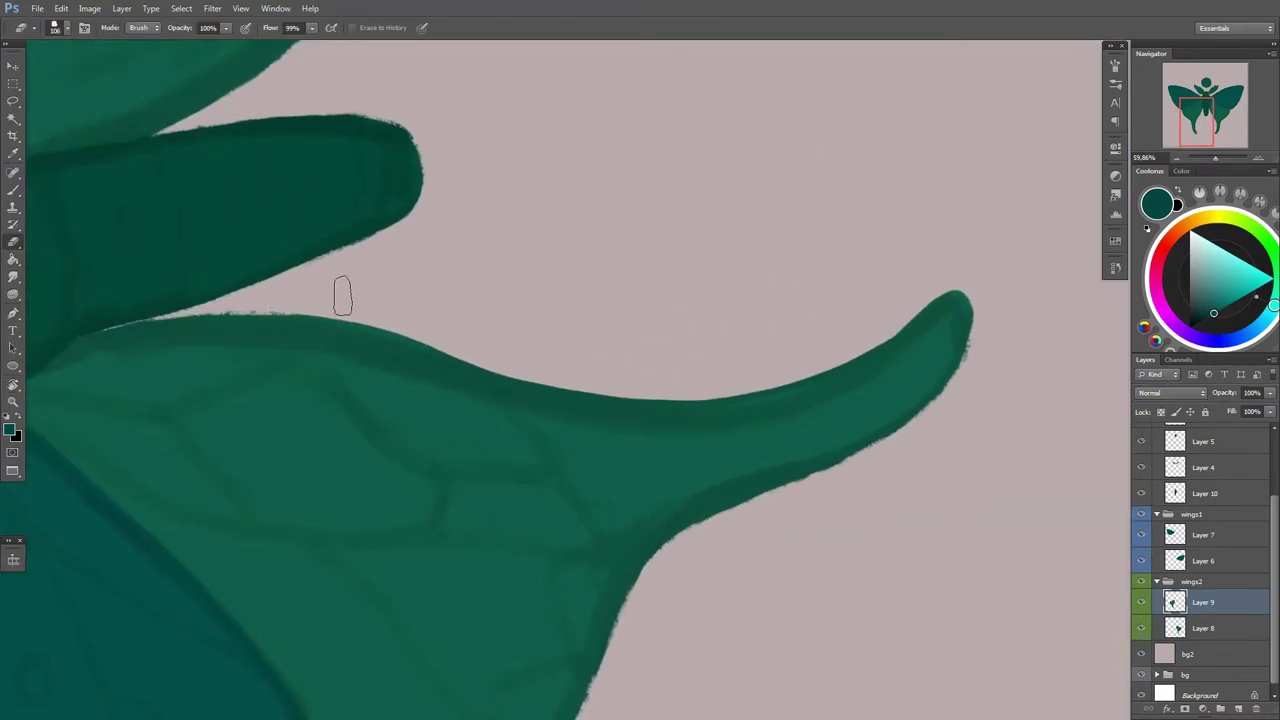
left_click_drag(596, 369, 800, 362)
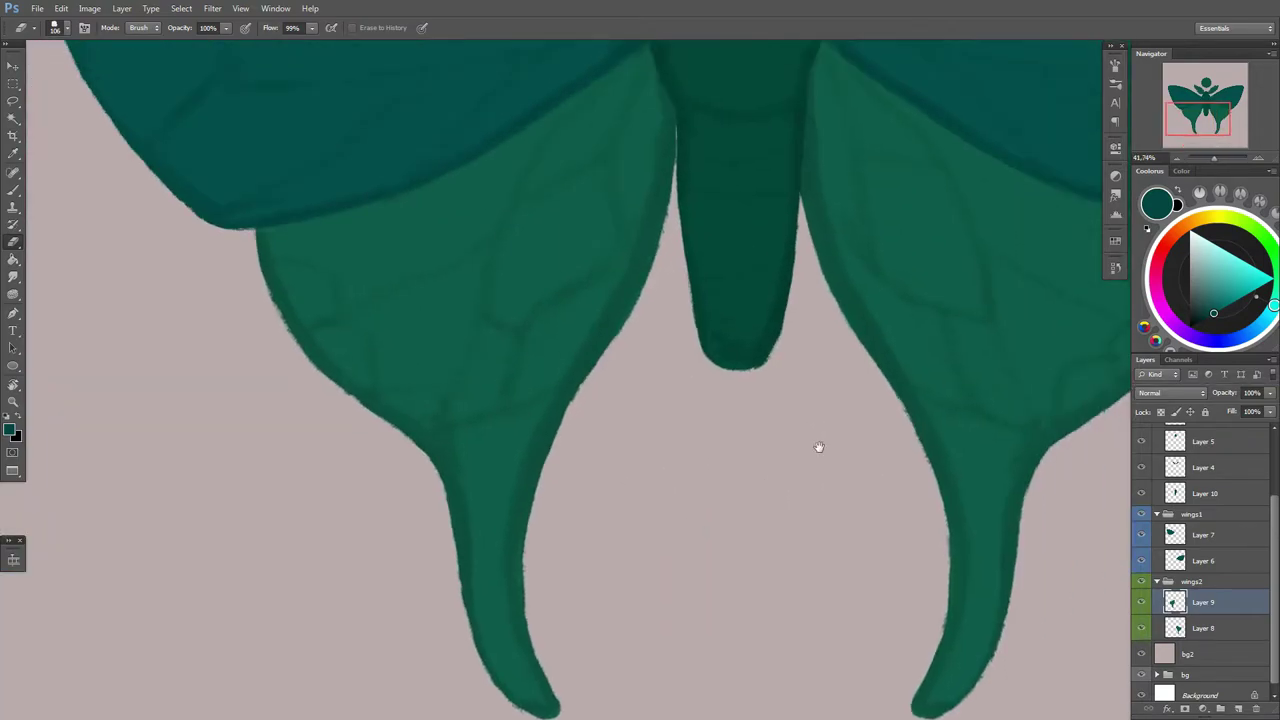
scroll(817, 446, "down", 5)
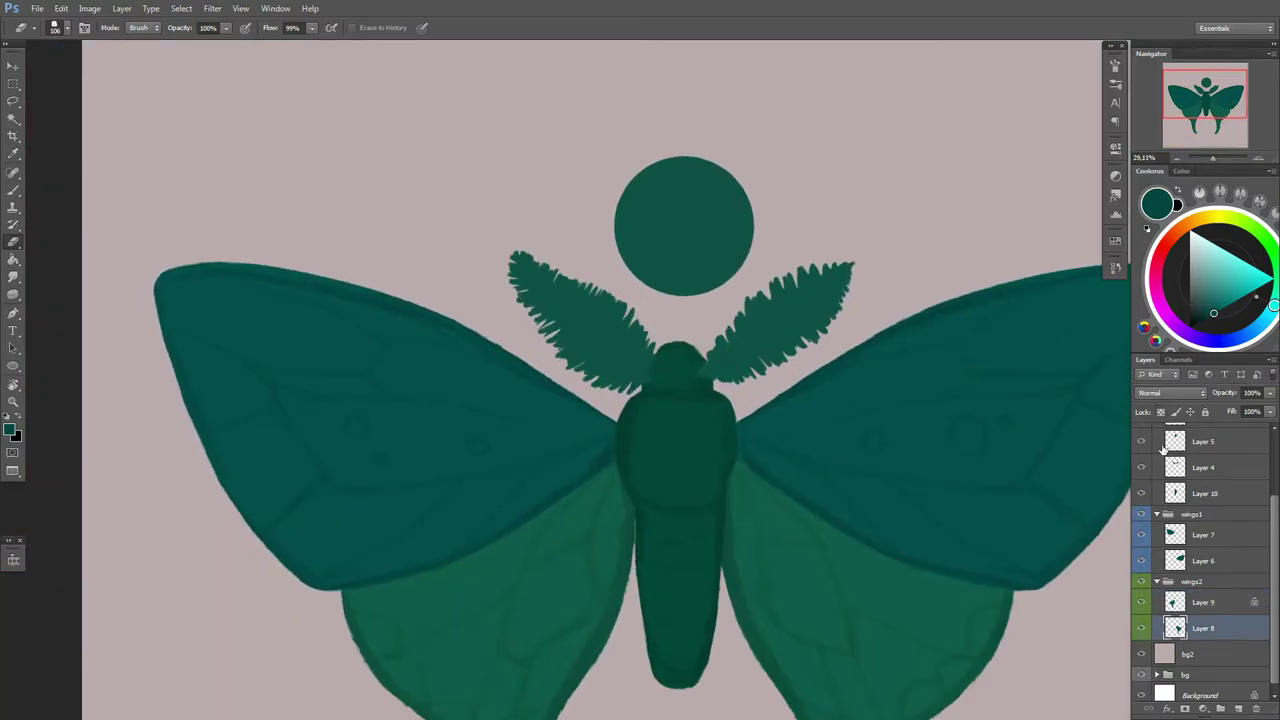
Step: Select the antennae's Layer 4 and give the Eraser a scattered brush tip
left_click(1200, 534)
left_click(1200, 560)
scroll(1200, 560, "up", 1)
left_click(1200, 526)
left_click(1200, 500)
scroll(760, 358, "up", 3)
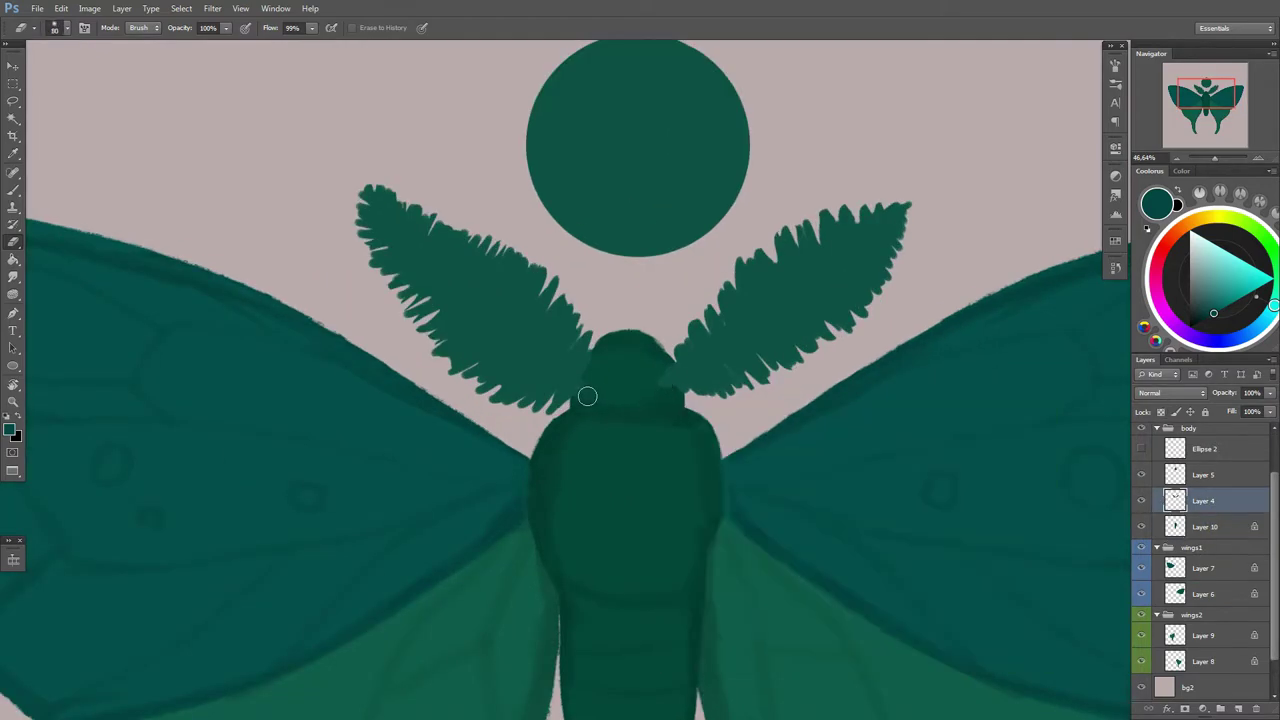
right_click(650, 384)
double_click(783, 488)
Step: Frame the antennae and enlarge the scatter eraser to about 290 px
left_click_drag(825, 166, 769, 206)
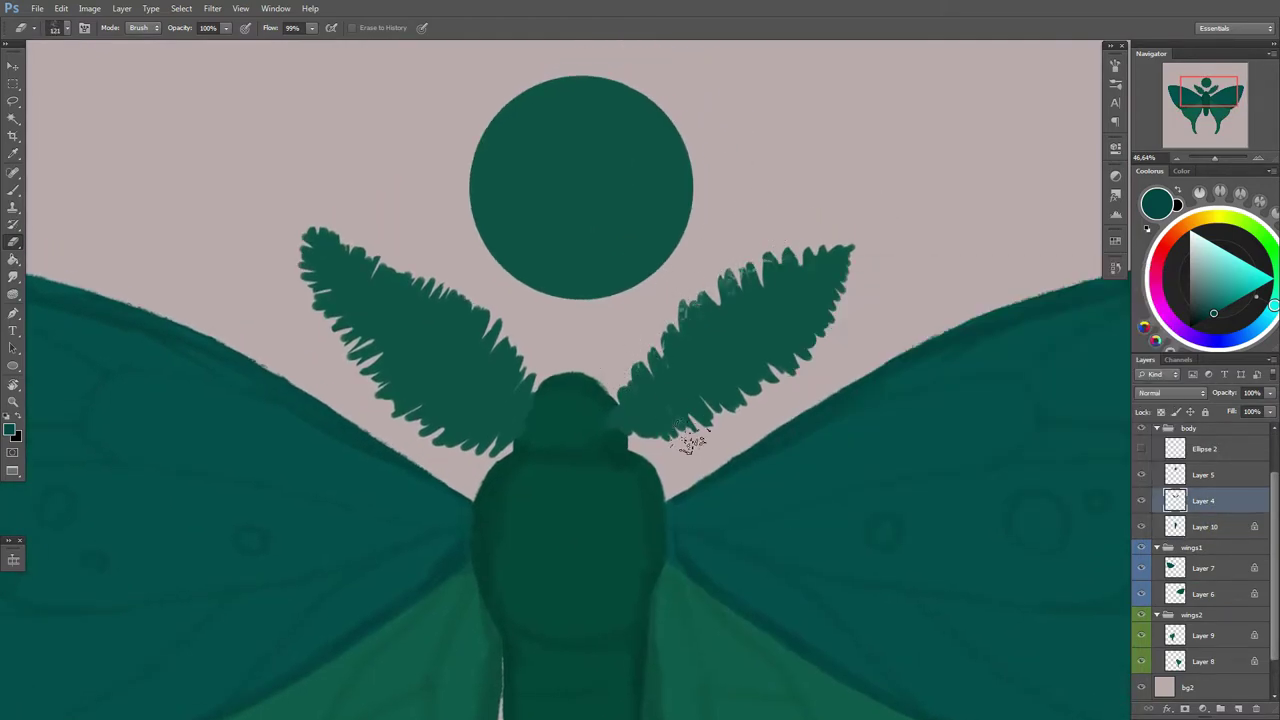
left_click_drag(537, 471, 587, 403)
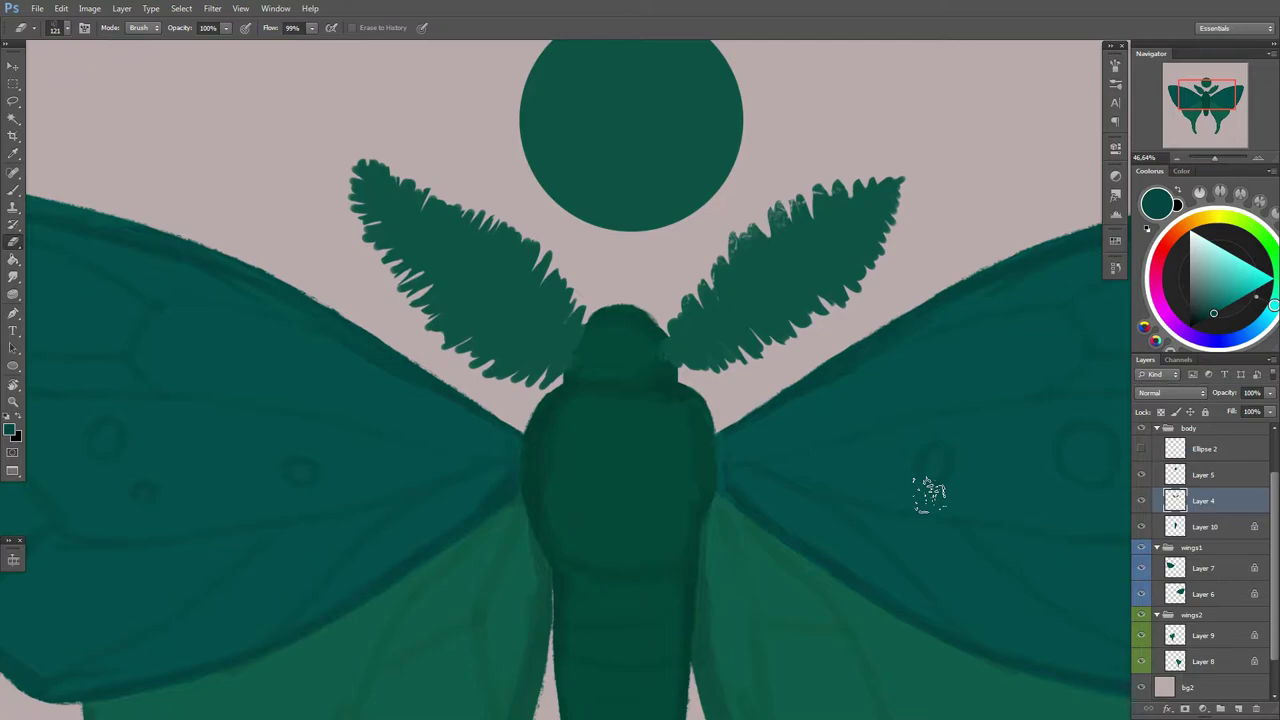
left_click_drag(928, 495, 886, 544)
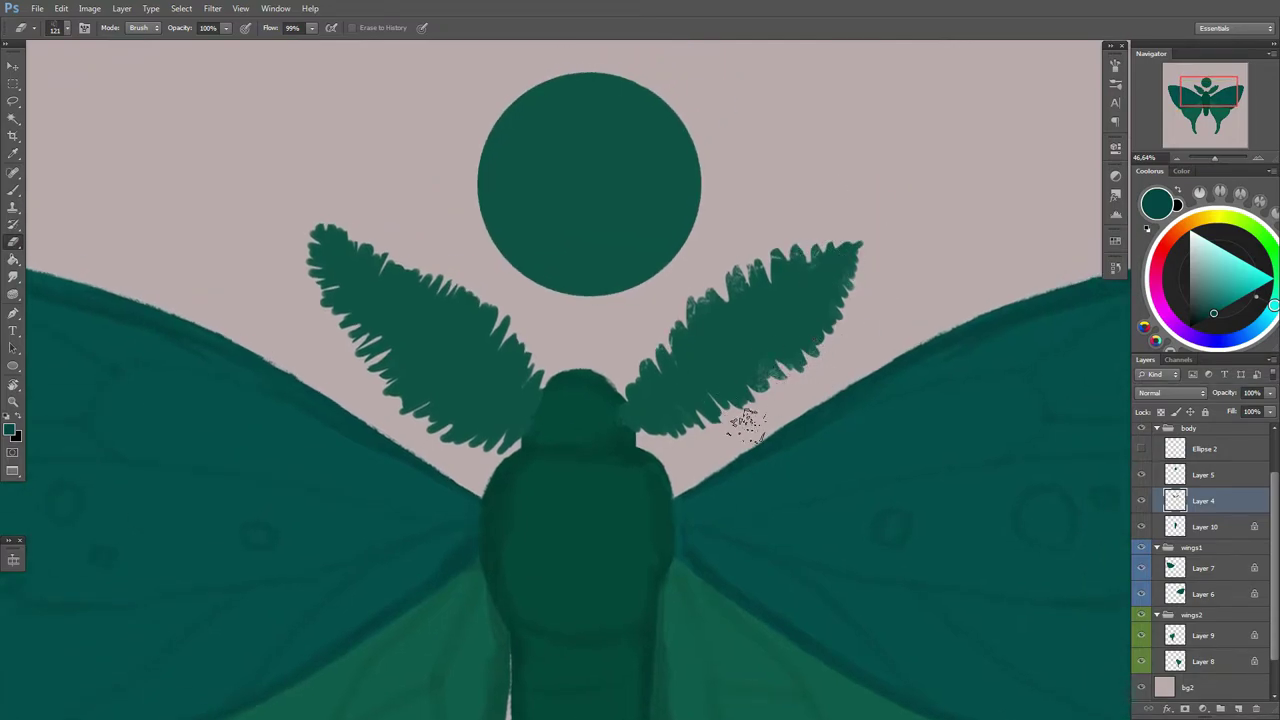
left_click_drag(745, 427, 880, 530)
right_click(565, 345)
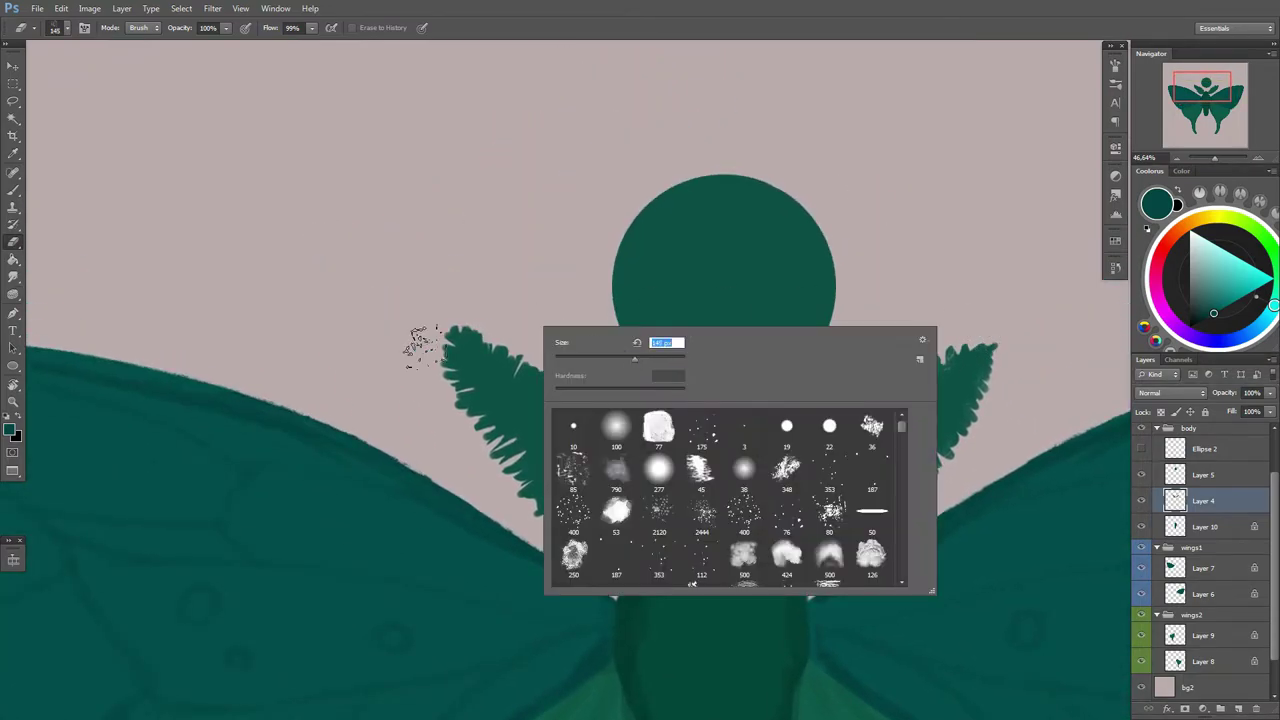
key("Return")
right_click(650, 340)
key("Return")
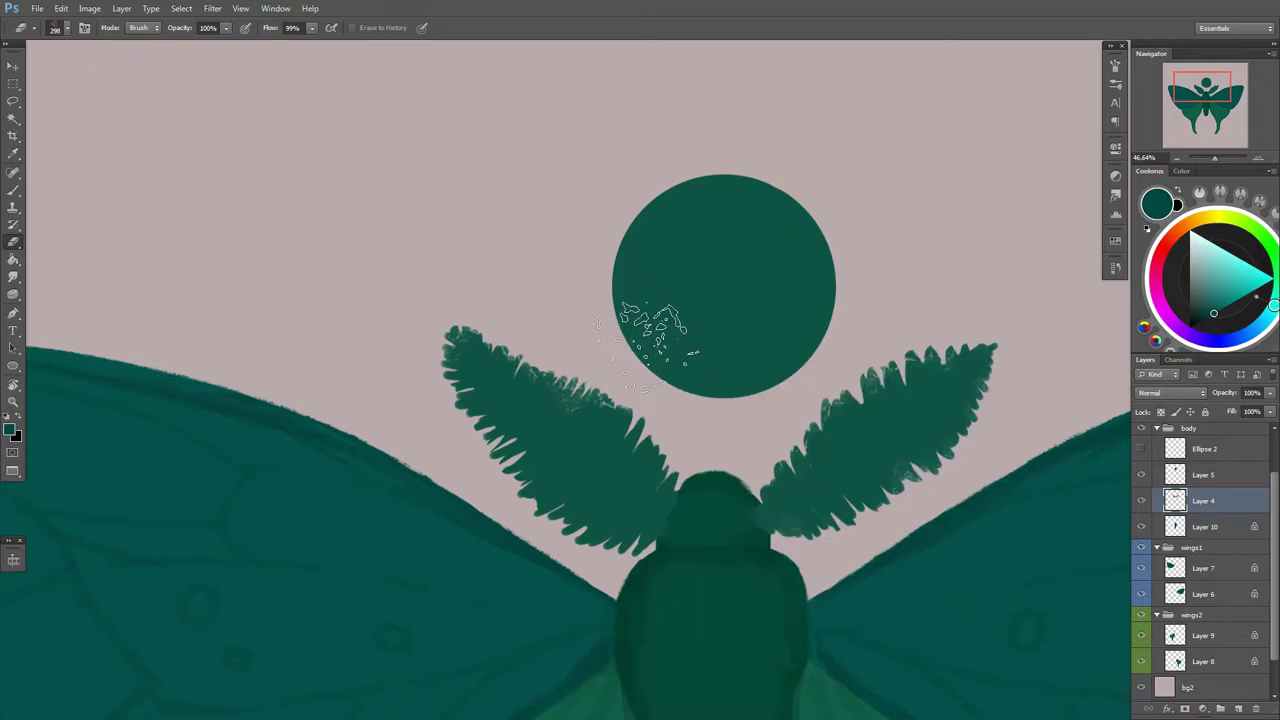
Step: Speckle-erase along the edges of both feathery antennae
left_click_drag(715, 527, 697, 509)
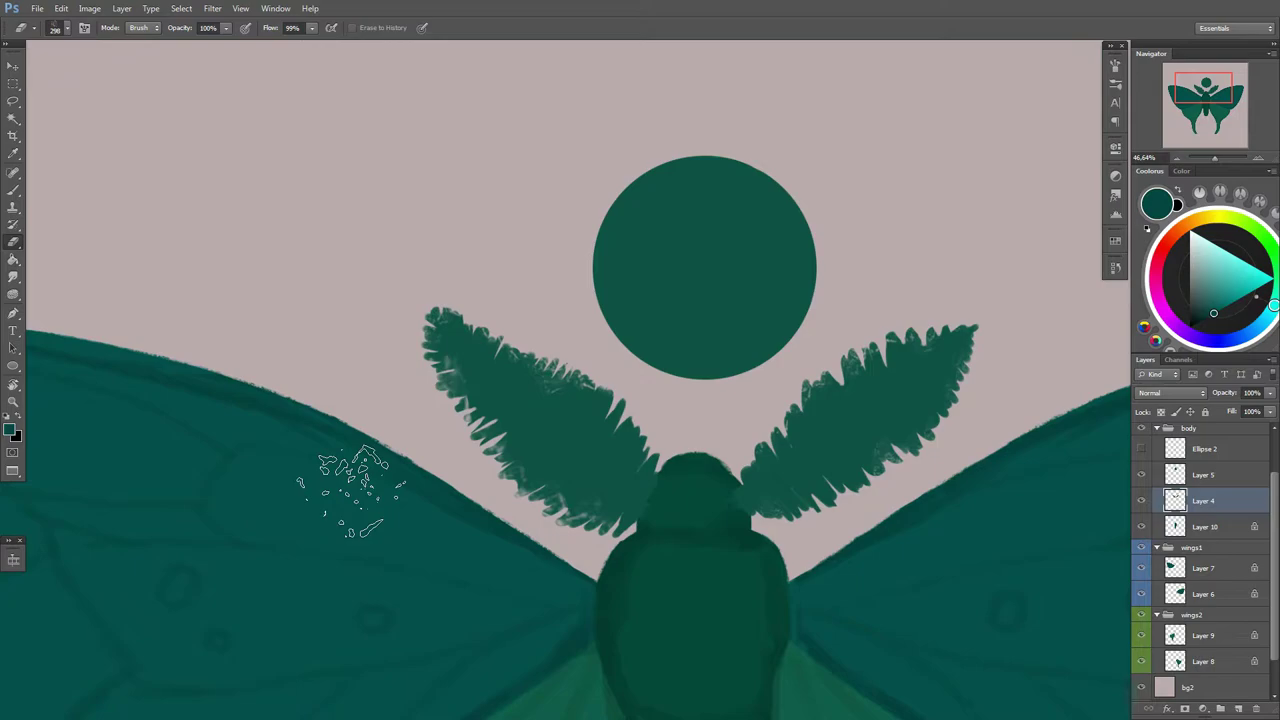
left_click_drag(729, 514, 720, 482)
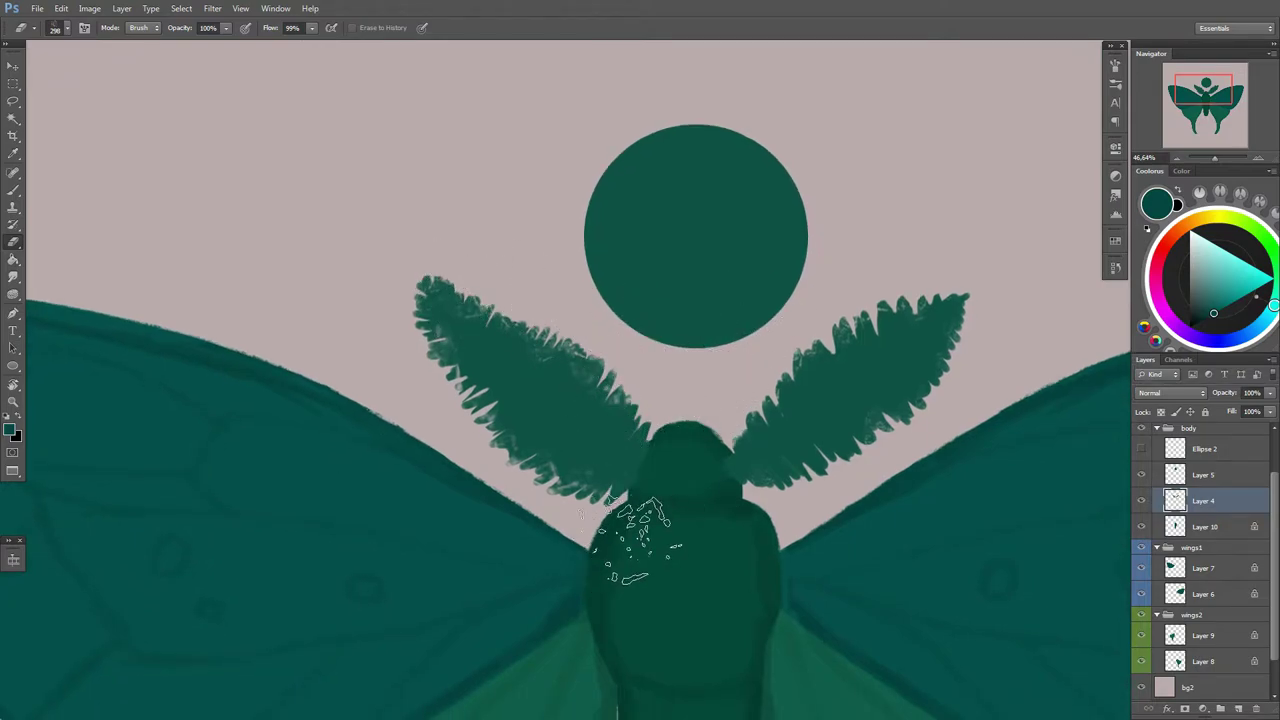
scroll(828, 550, "down", 5)
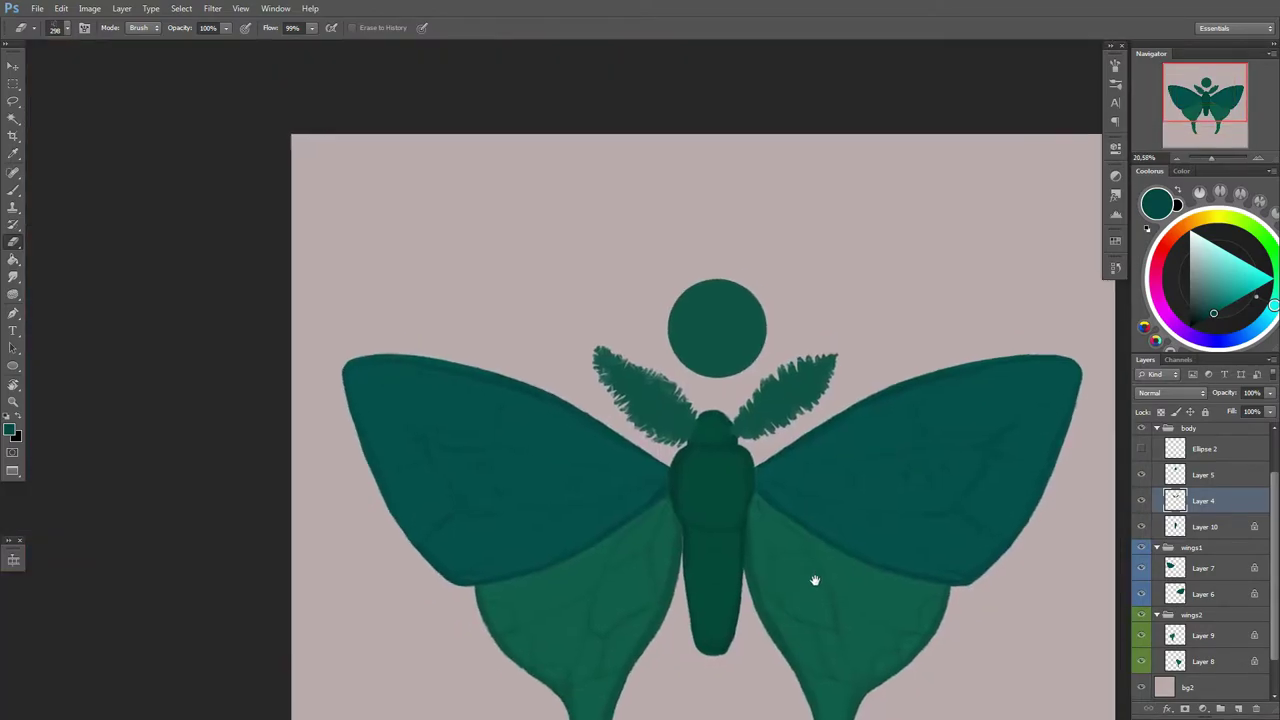
left_click(1175, 474)
scroll(697, 443, "up", 5)
Step: Zoom in on the moon and switch the eraser to an elongated oval tip
right_click(790, 422)
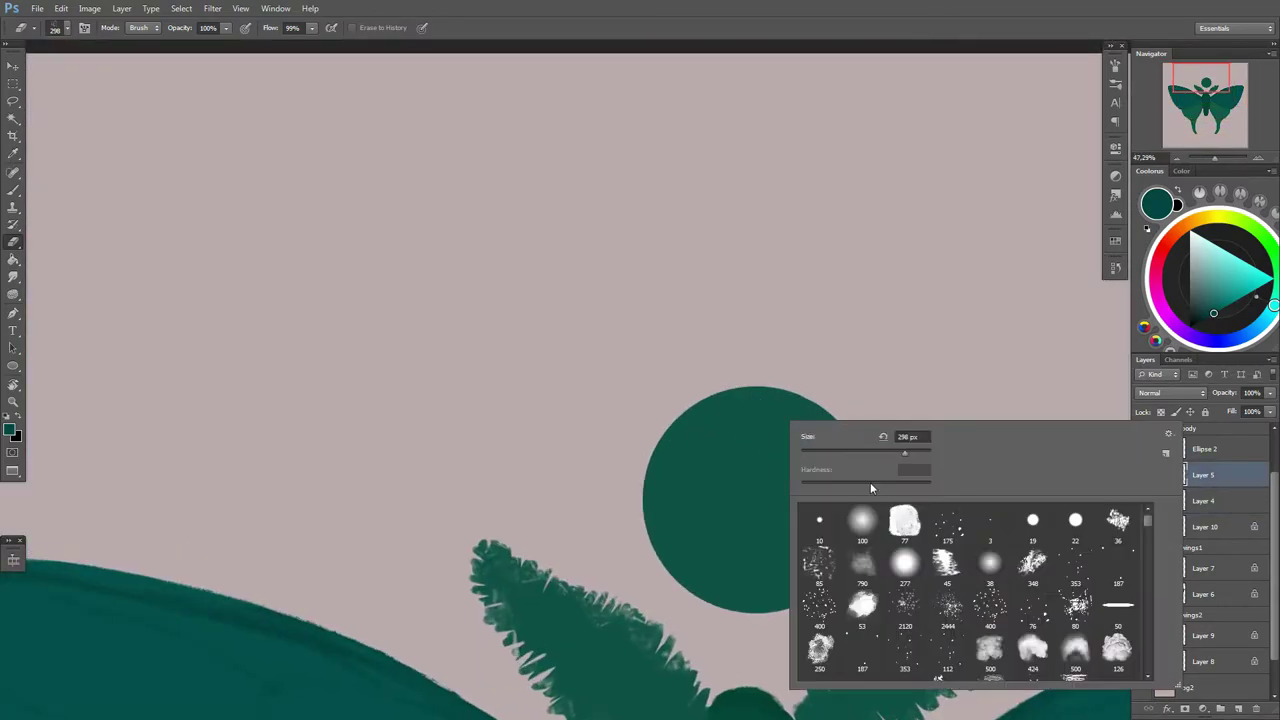
double_click(905, 525)
key("r")
left_click_drag(623, 374, 425, 374)
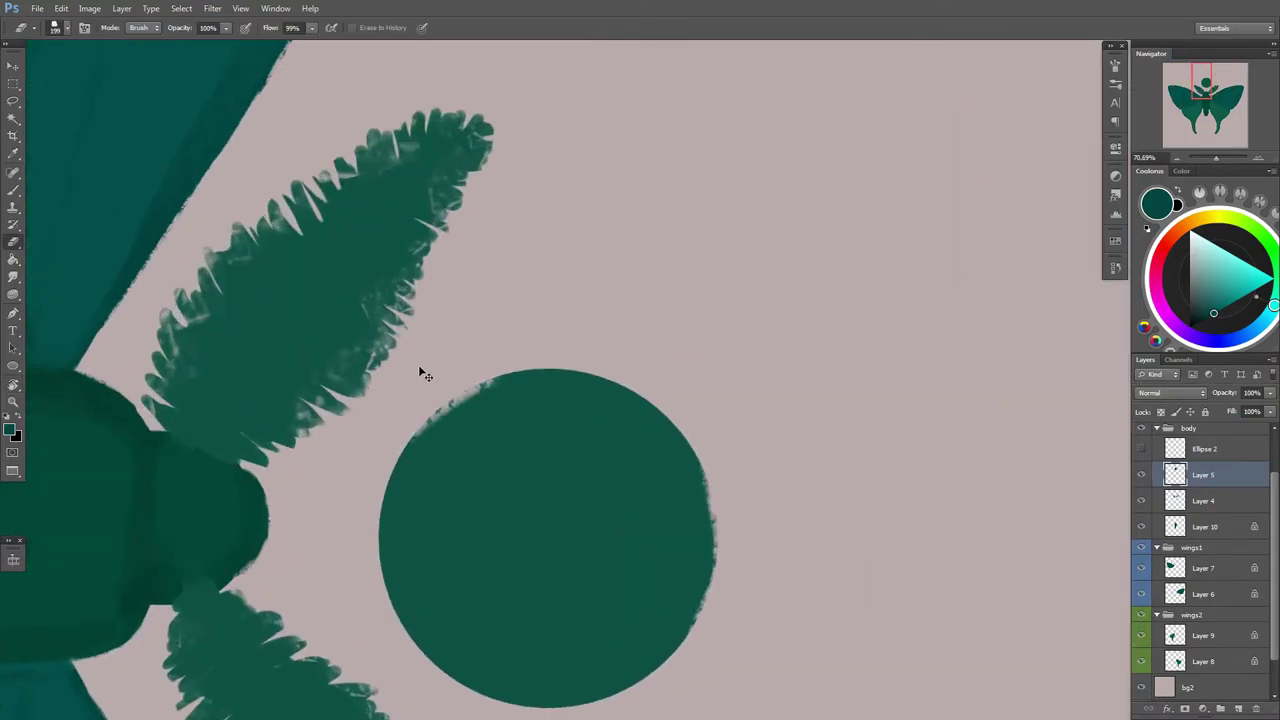
right_click(502, 348)
double_click(619, 452)
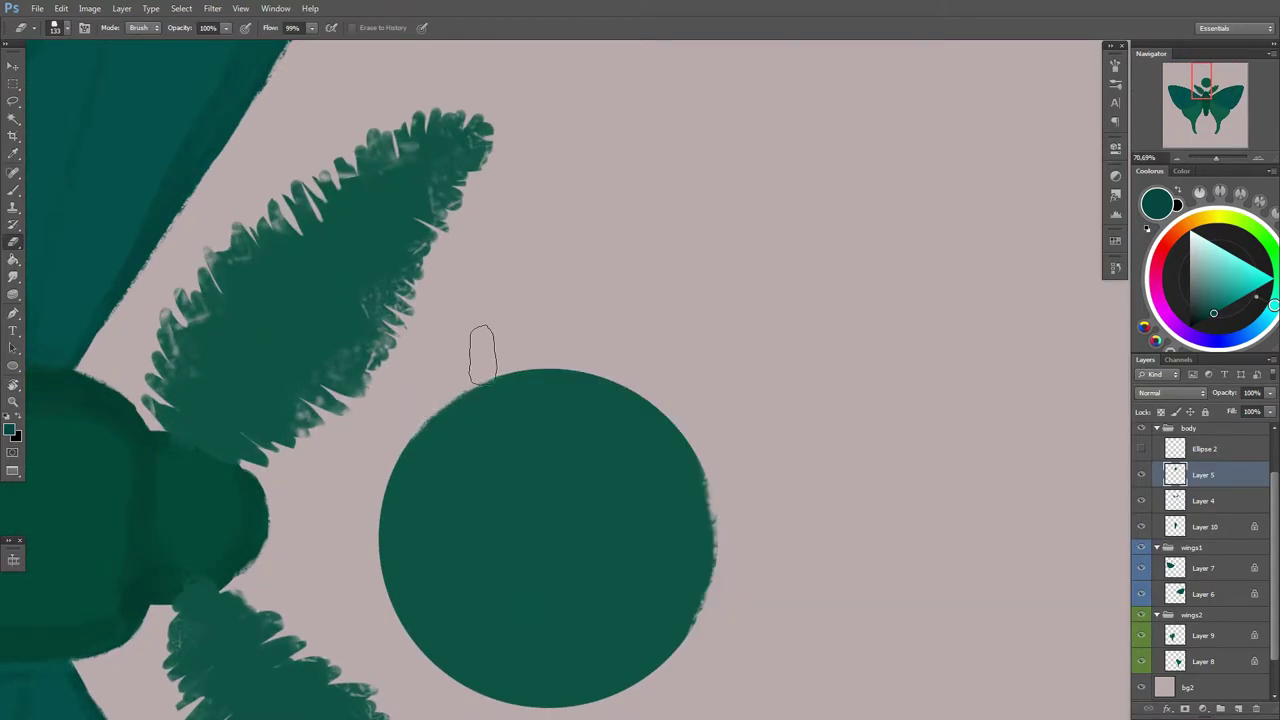
Step: Rotate the canvas view to erase lightly around the moon's edge
key("r")
left_click_drag(701, 423, 514, 486)
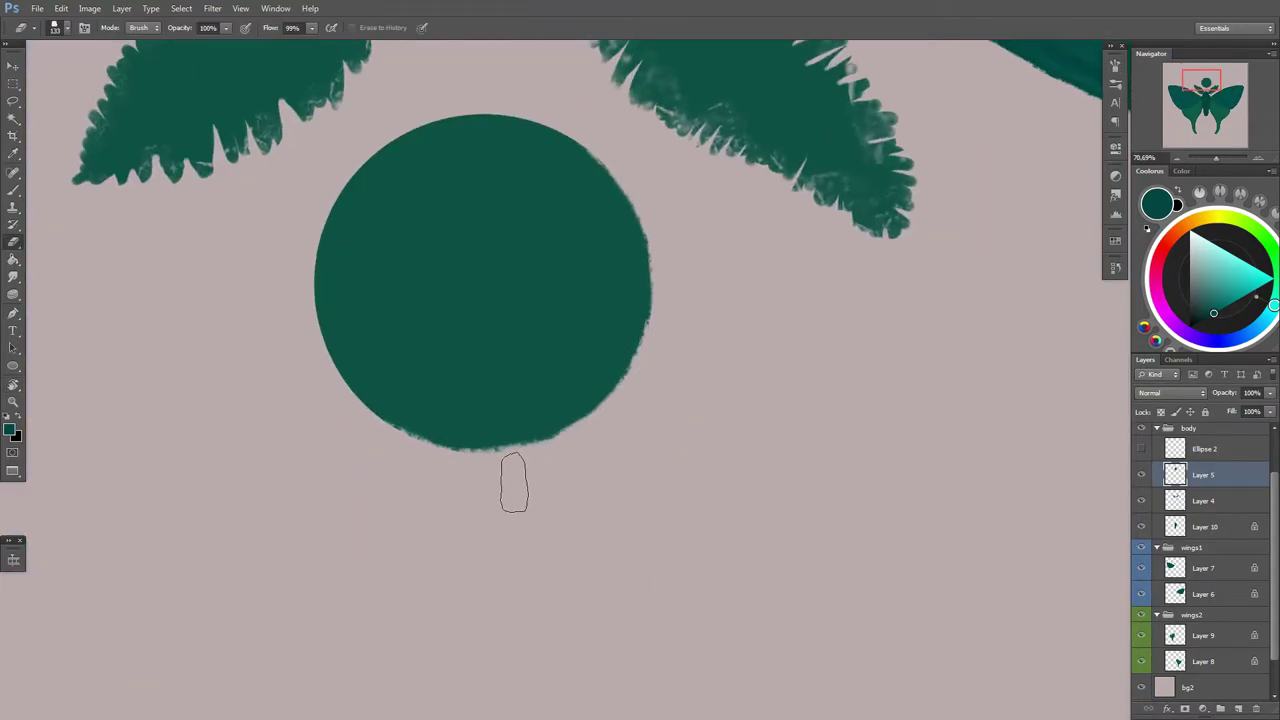
scroll(400, 380, "up", 2)
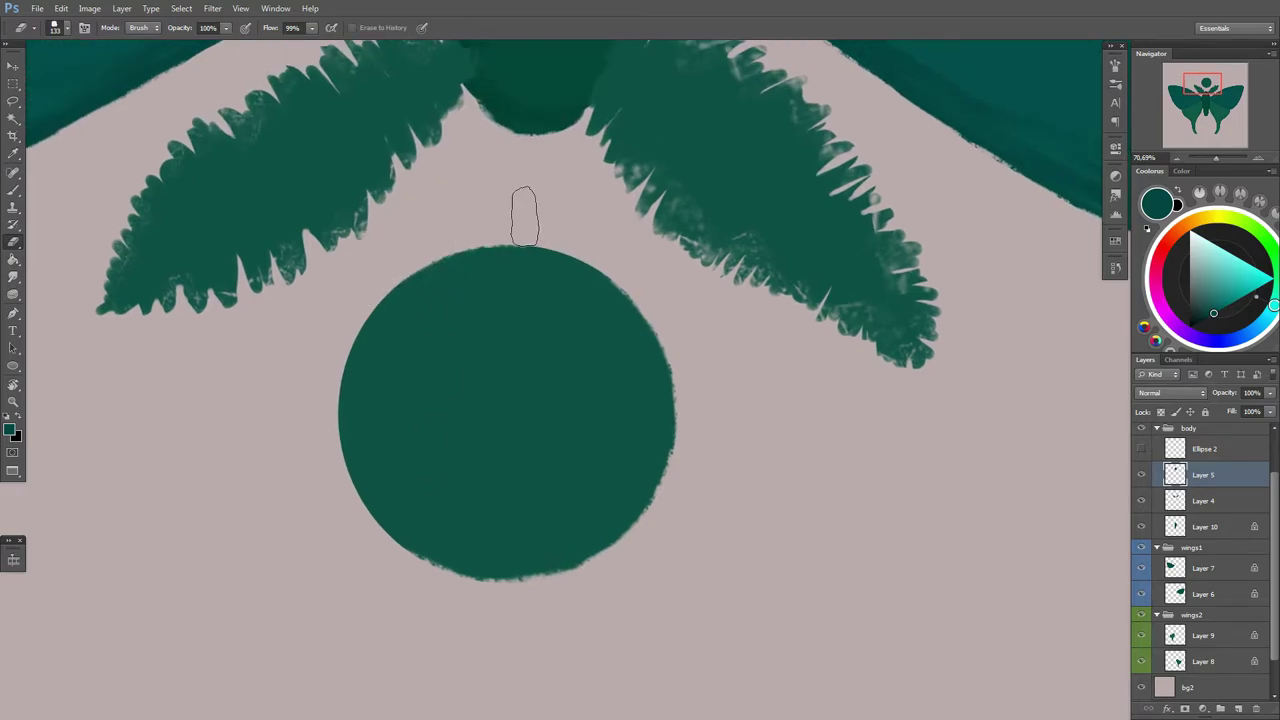
key("r")
left_click_drag(643, 371, 674, 323)
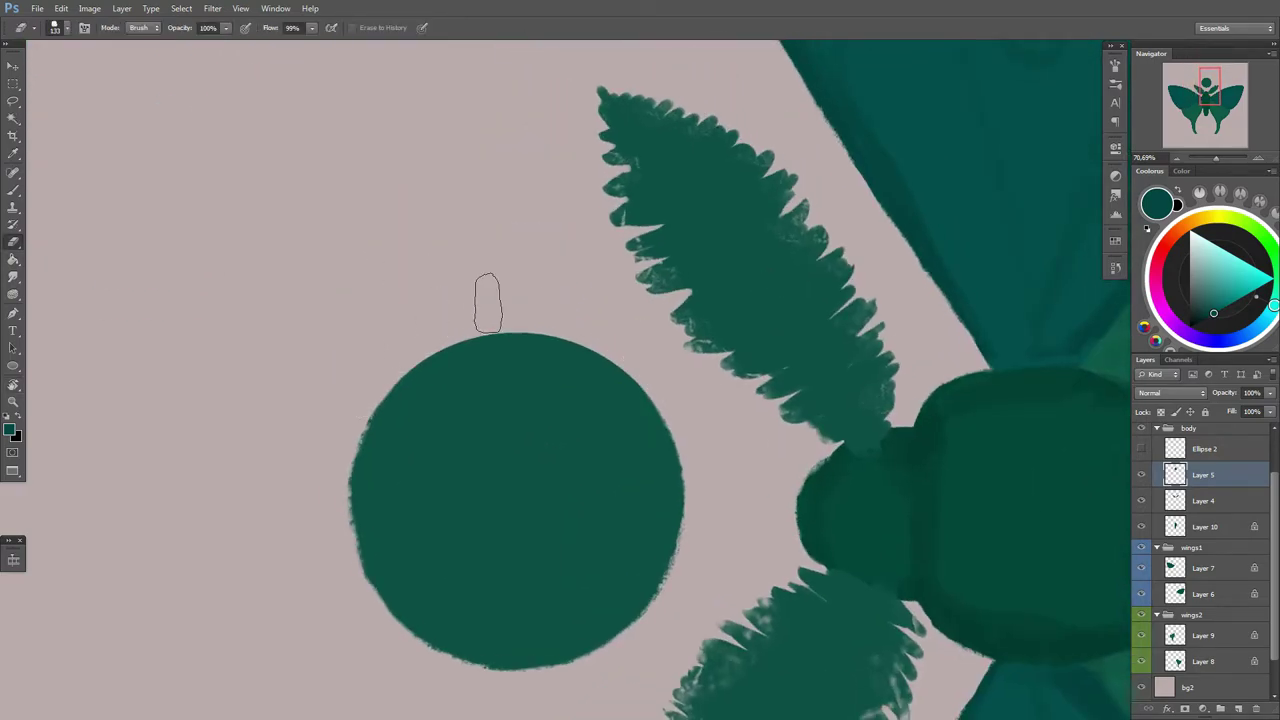
key("r")
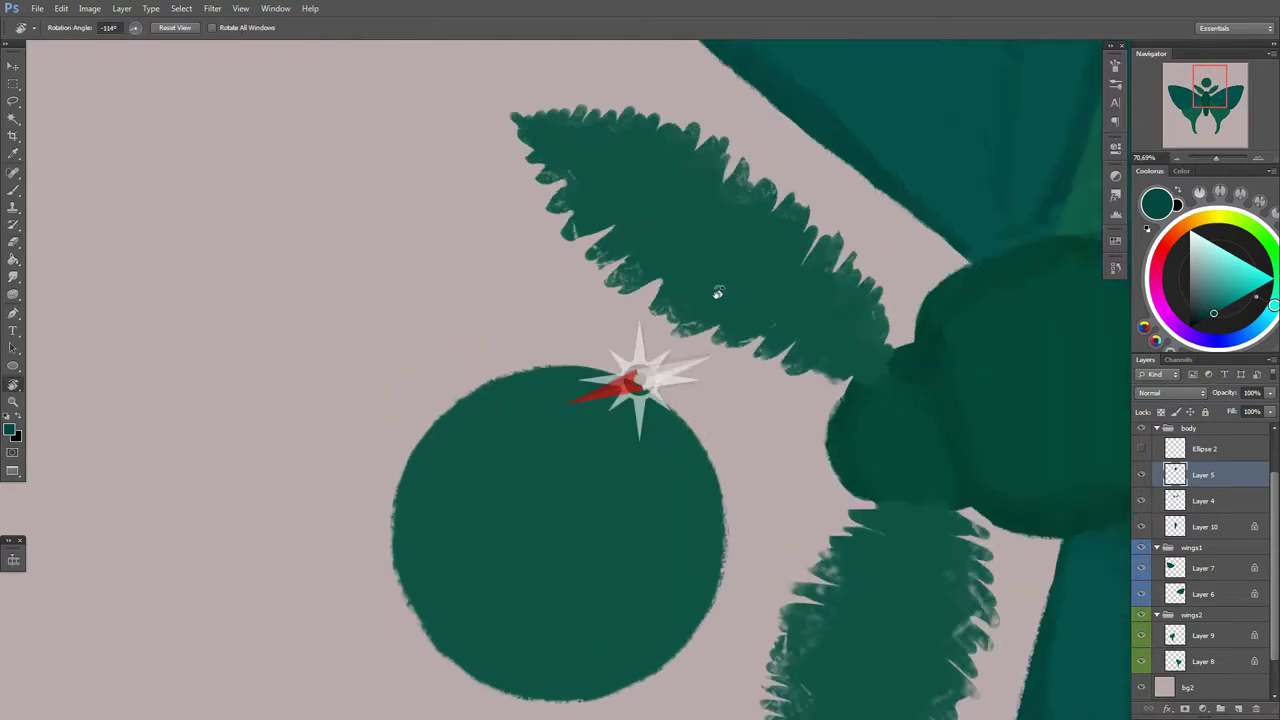
left_click_drag(393, 348, 428, 350)
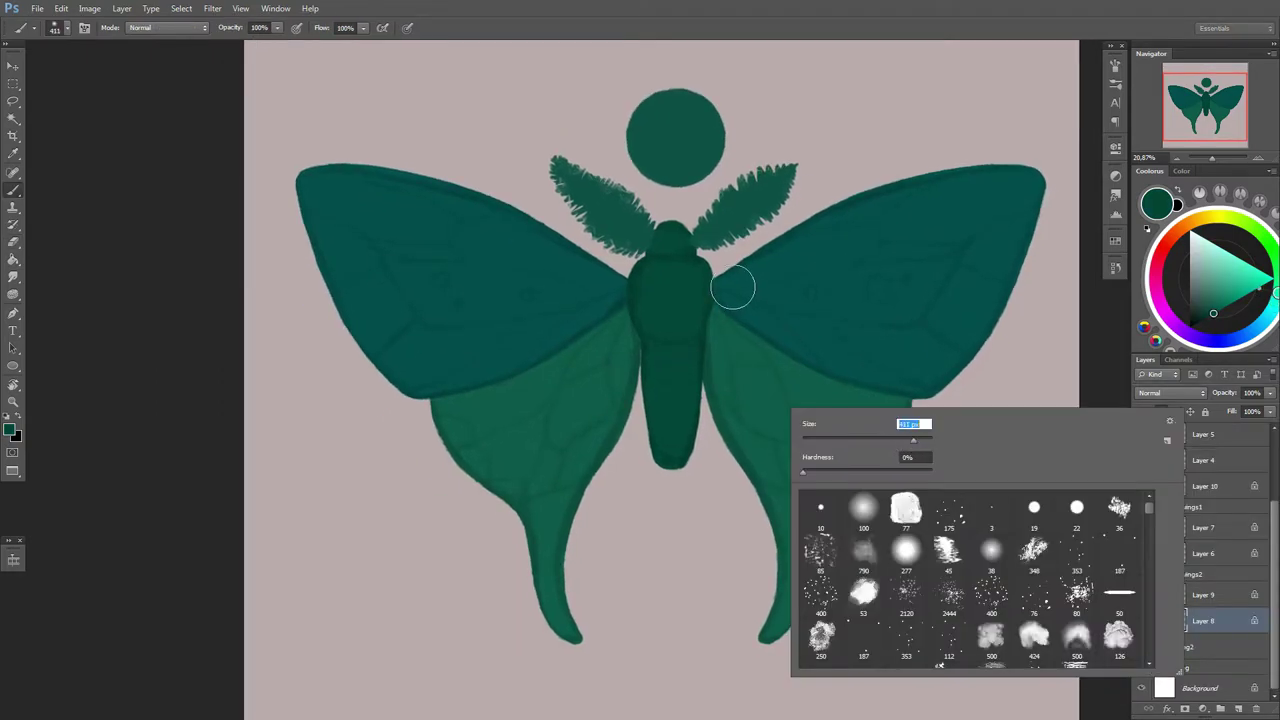
Step: Merge each wing group into one layer and darken the wing edges toward the tails
left_click_drag(720, 313, 900, 395)
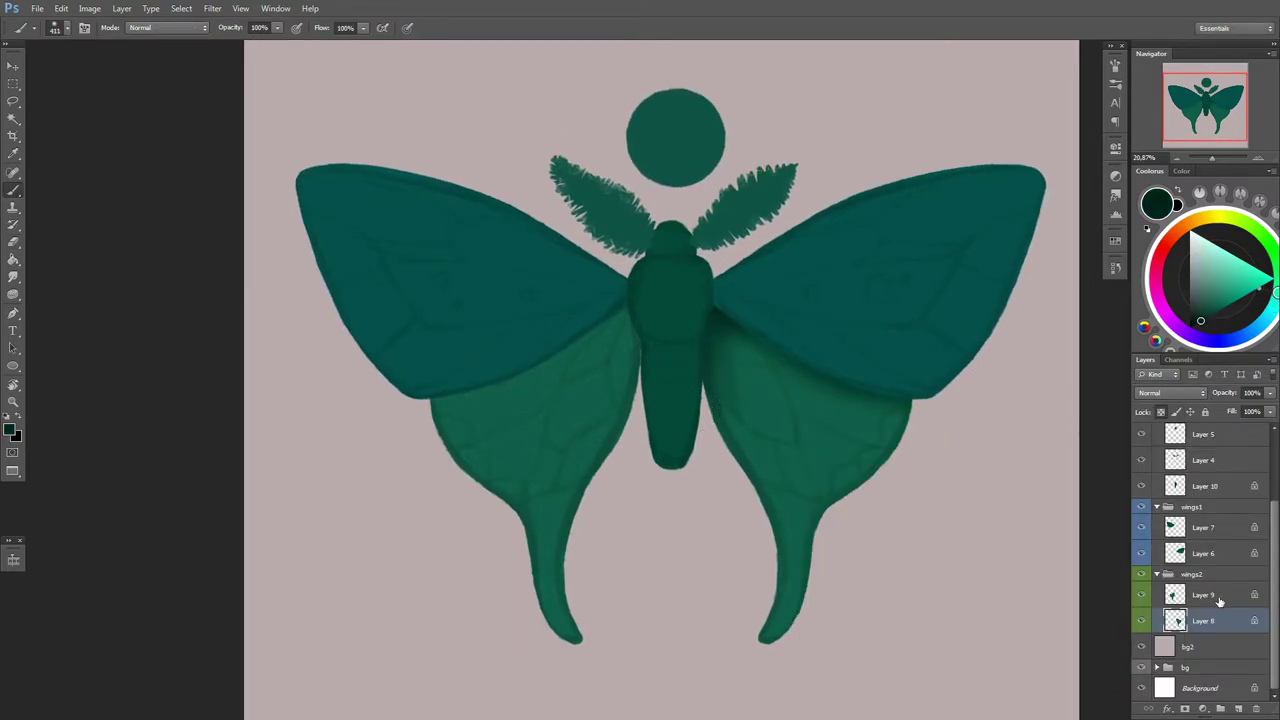
right_click(1219, 600)
left_click(1165, 443)
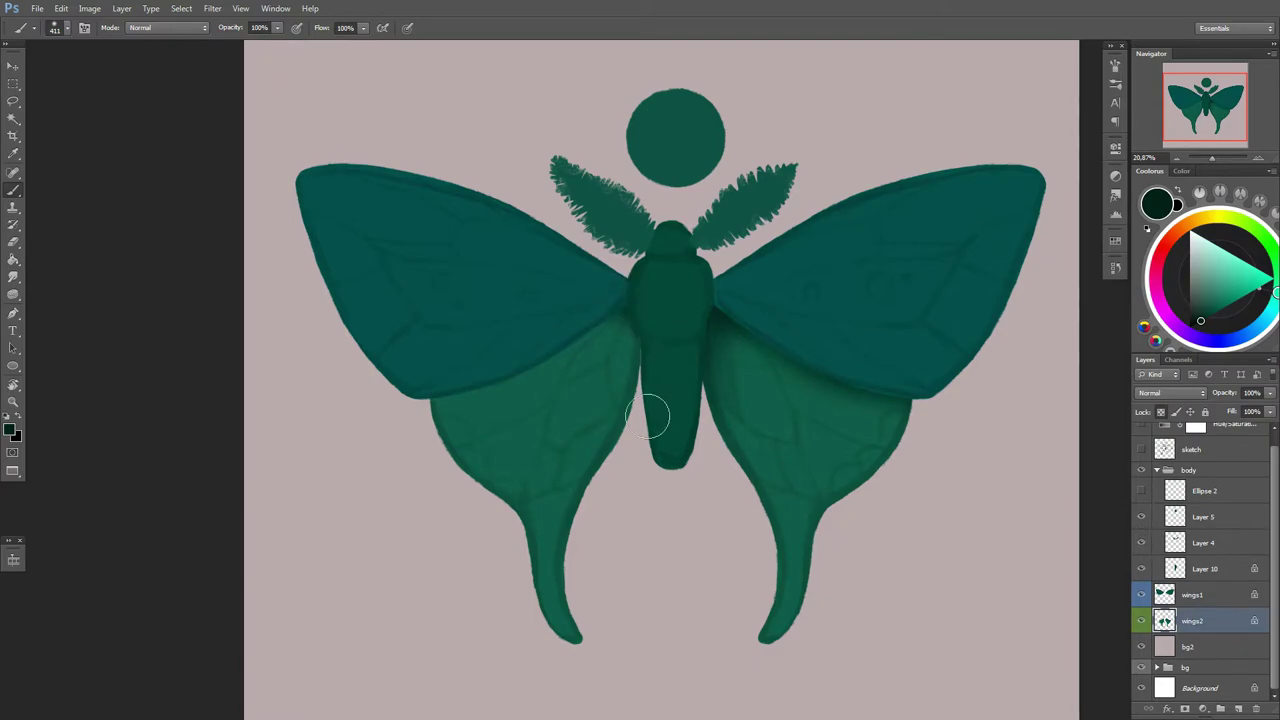
mouse_move(648, 415)
left_mouse_down()
mouse_move(554, 329)
mouse_move(509, 534)
mouse_move(540, 615)
mouse_move(540, 520)
left_mouse_up()
Step: Paint soft pink shading over the lower wings toward their tails
left_click(1232, 296)
right_click(812, 430)
left_click(1217, 284)
left_click_drag(600, 440, 476, 492)
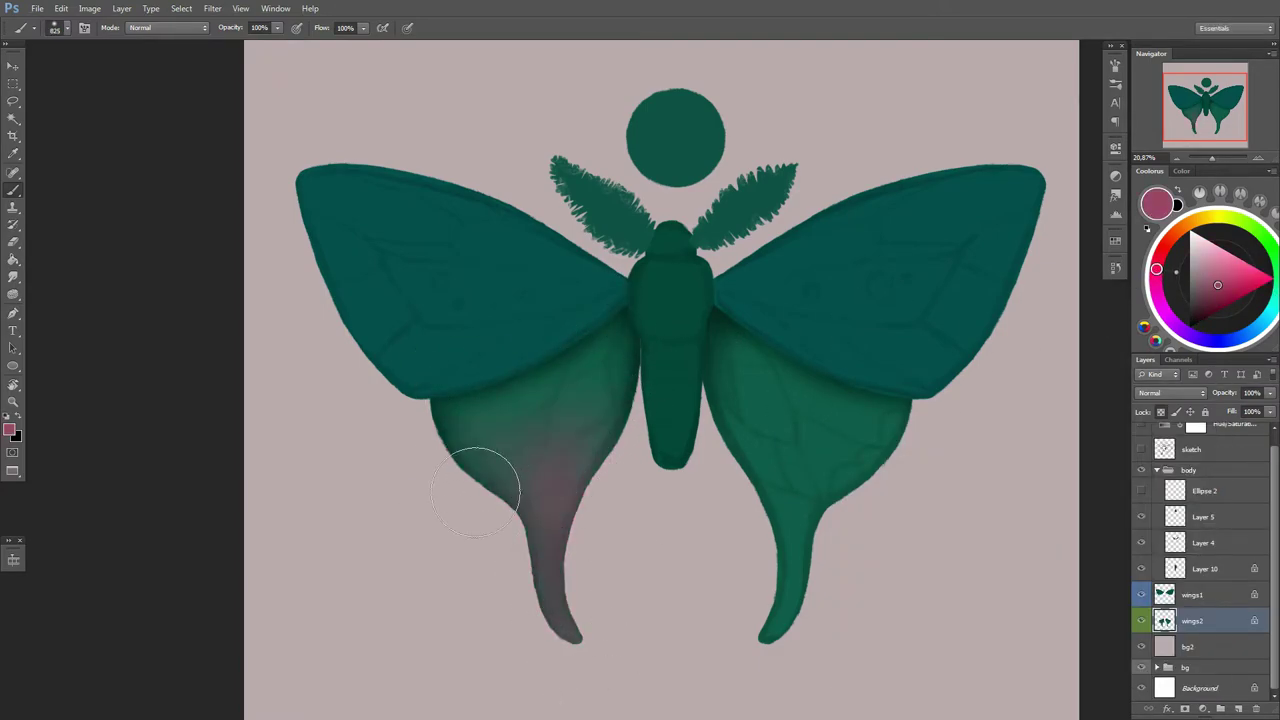
scroll(737, 506, "down", 2)
left_click_drag(594, 366, 560, 590)
mouse_move(760, 580)
left_mouse_down()
mouse_move(826, 358)
mouse_move(871, 400)
left_mouse_up()
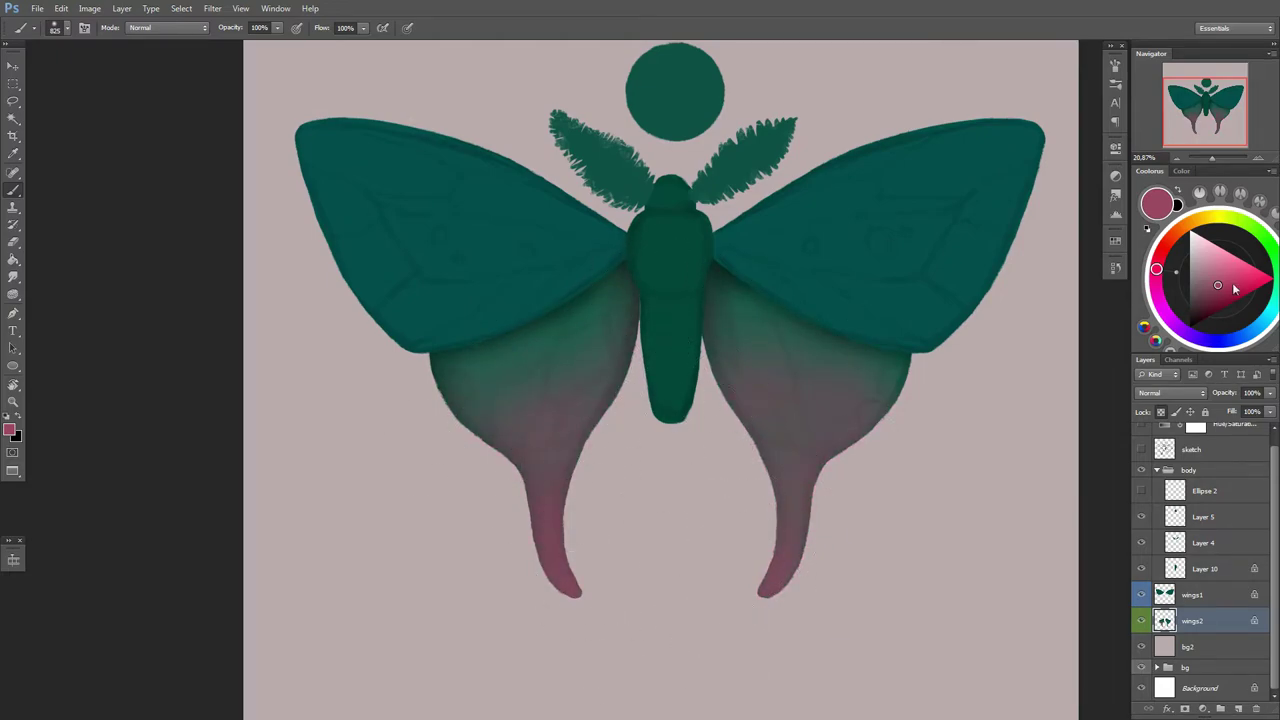
left_click(1225, 274)
scroll(557, 457, "down", 1)
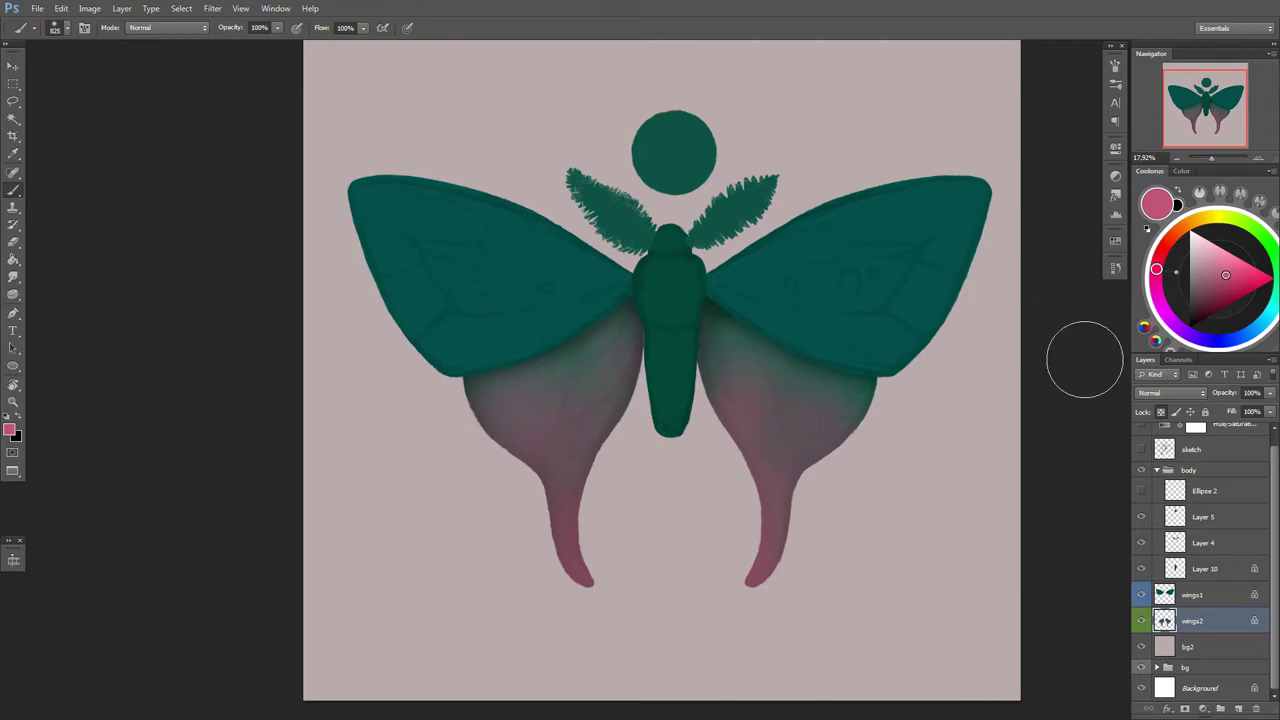
Step: Sample the wing teal and paint lighter highlights on the upper wings layer
key("alt+]")
scroll(843, 423, "up", 2)
left_click(843, 423, "alt")
left_click_drag(843, 423, 982, 318)
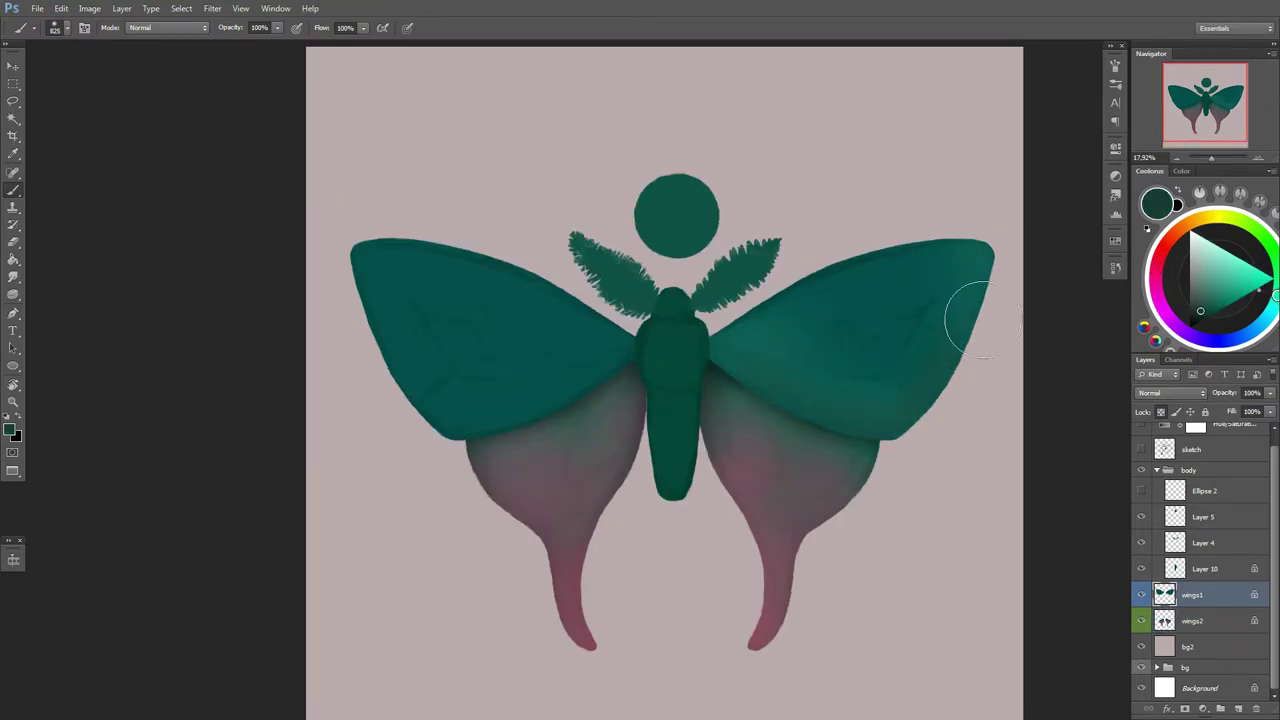
Step: Set the brush to 329 px and darken the right upper wing's lower edge
key("alt+[")
left_click(651, 366, "alt")
scroll(894, 422, "up", 1)
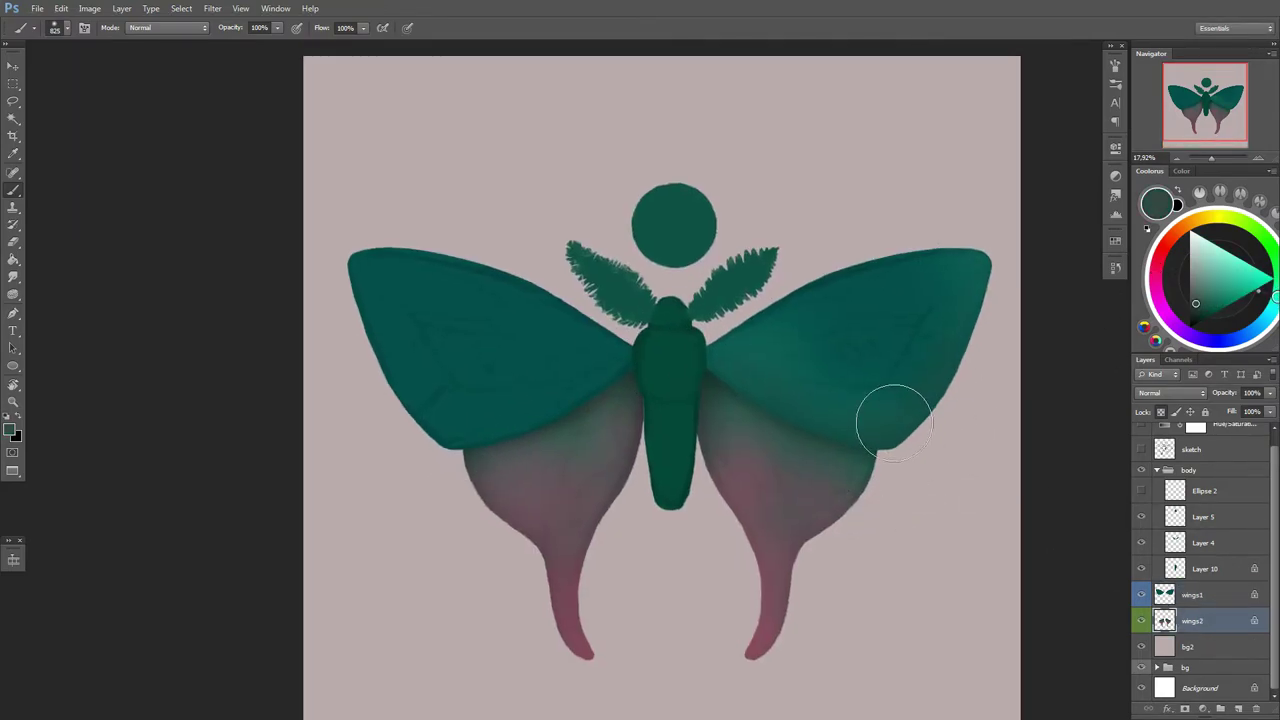
key("alt+]")
right_click(722, 362)
right_click(788, 408)
key("Return")
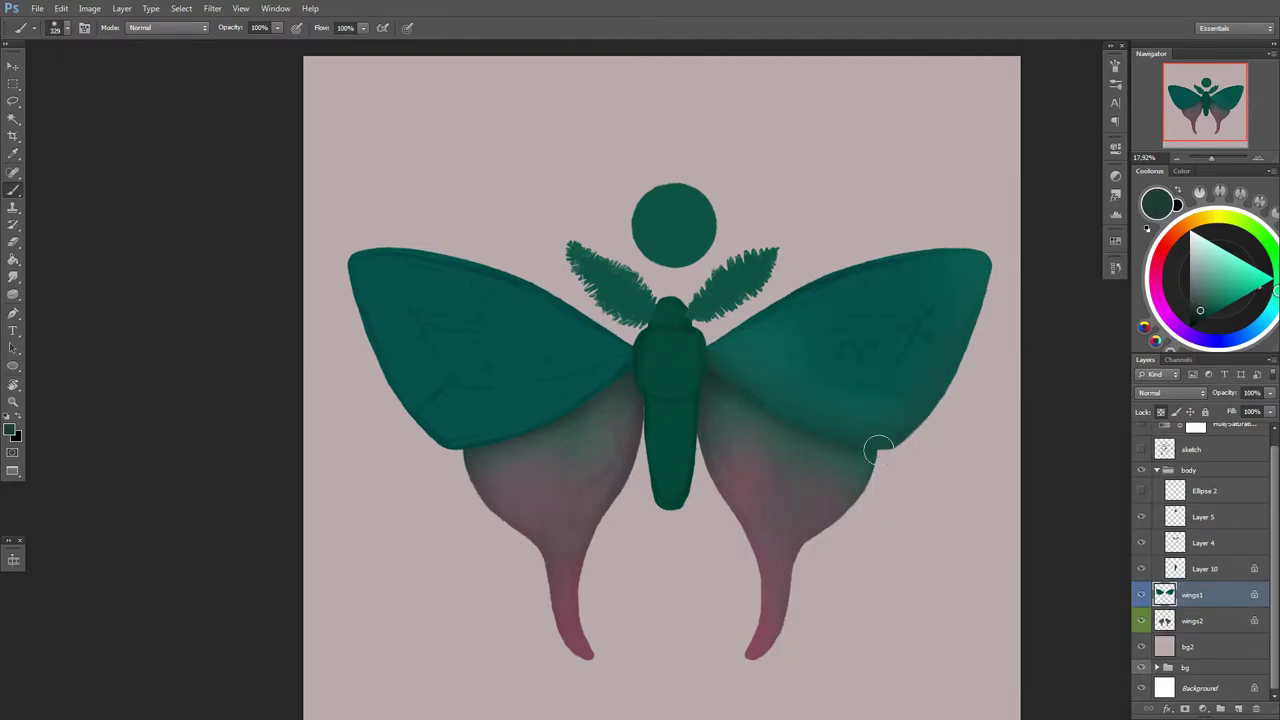
left_click_drag(798, 412, 593, 385)
Step: Try a slight Hue/Saturation shift on the wings, then cancel it
left_click(607, 385, "alt")
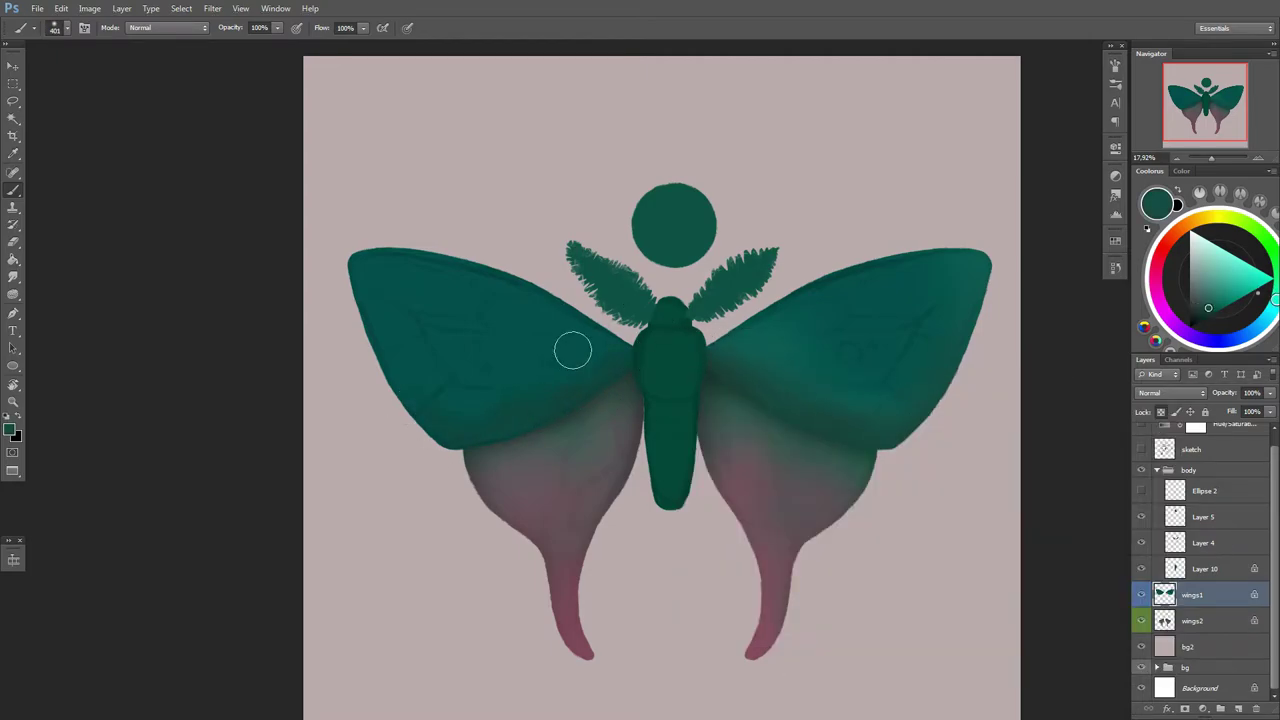
key("ctrl+u")
left_click_drag(994, 494, 1039, 494)
key("Escape")
key("b")
Step: Paint lighter and darker green shading along the left wing's lower part
right_click(745, 350)
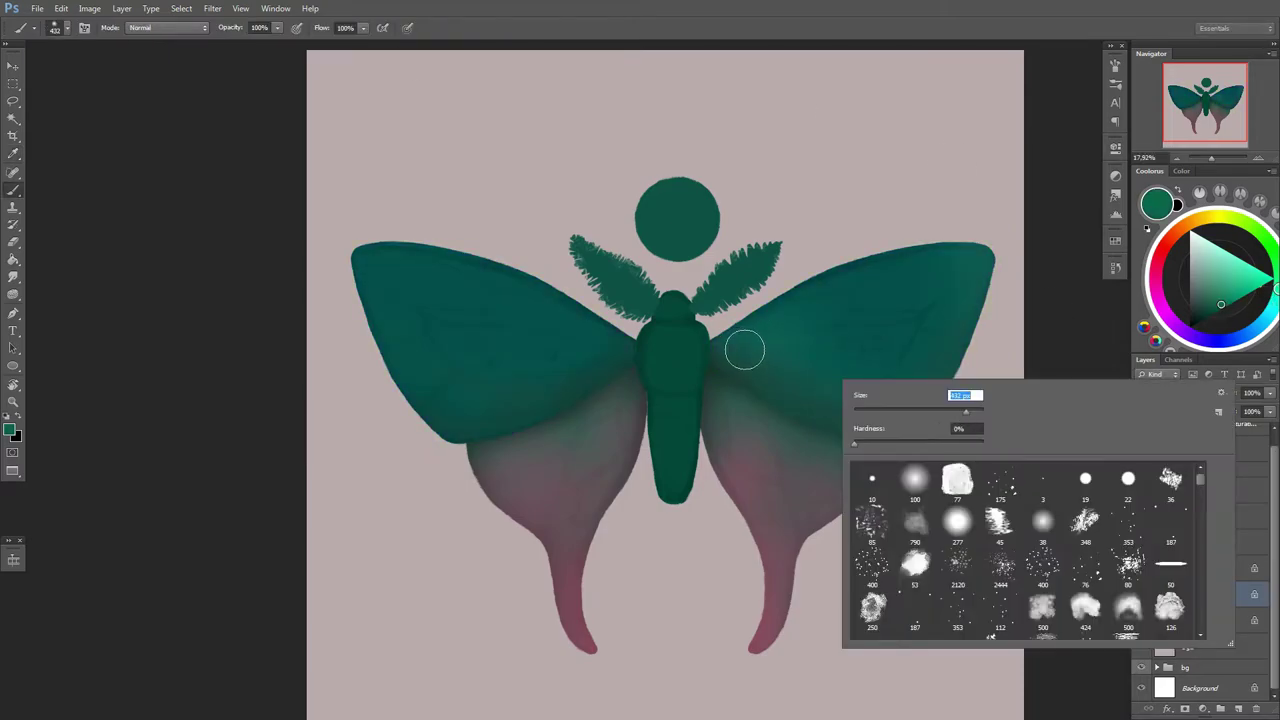
key("Escape")
right_click(877, 383)
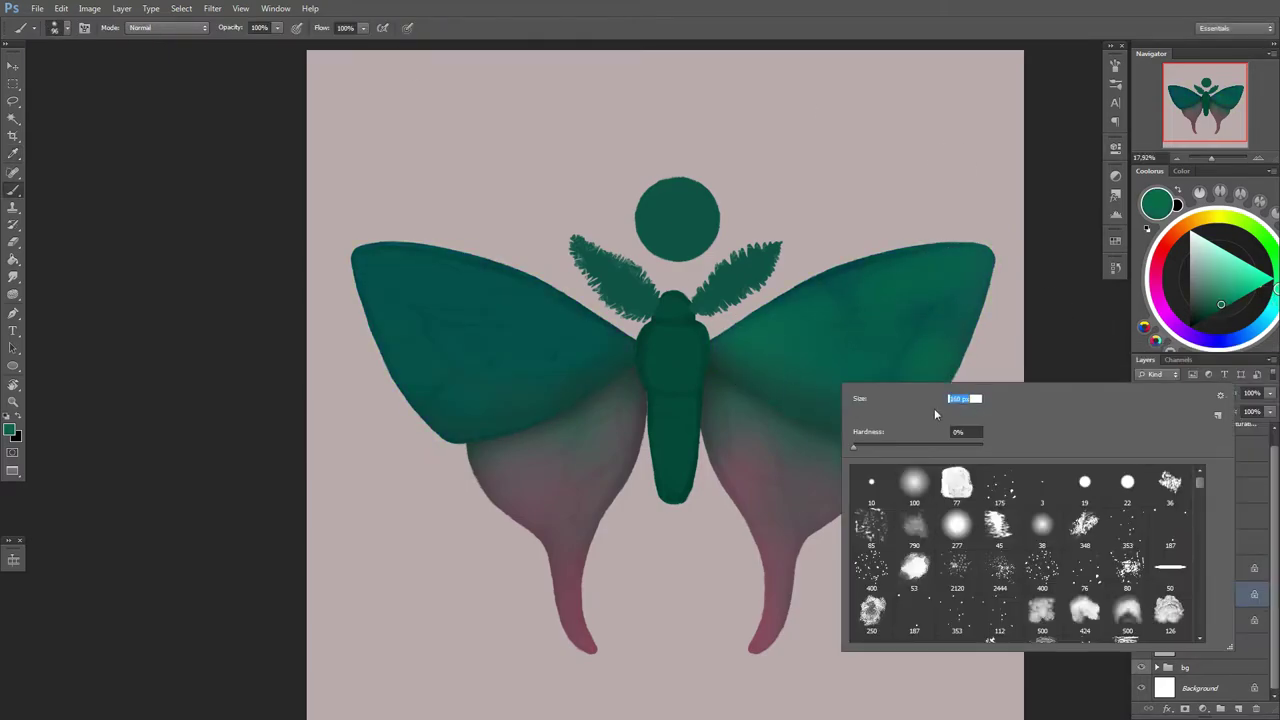
key("Return")
left_click_drag(608, 367, 470, 425)
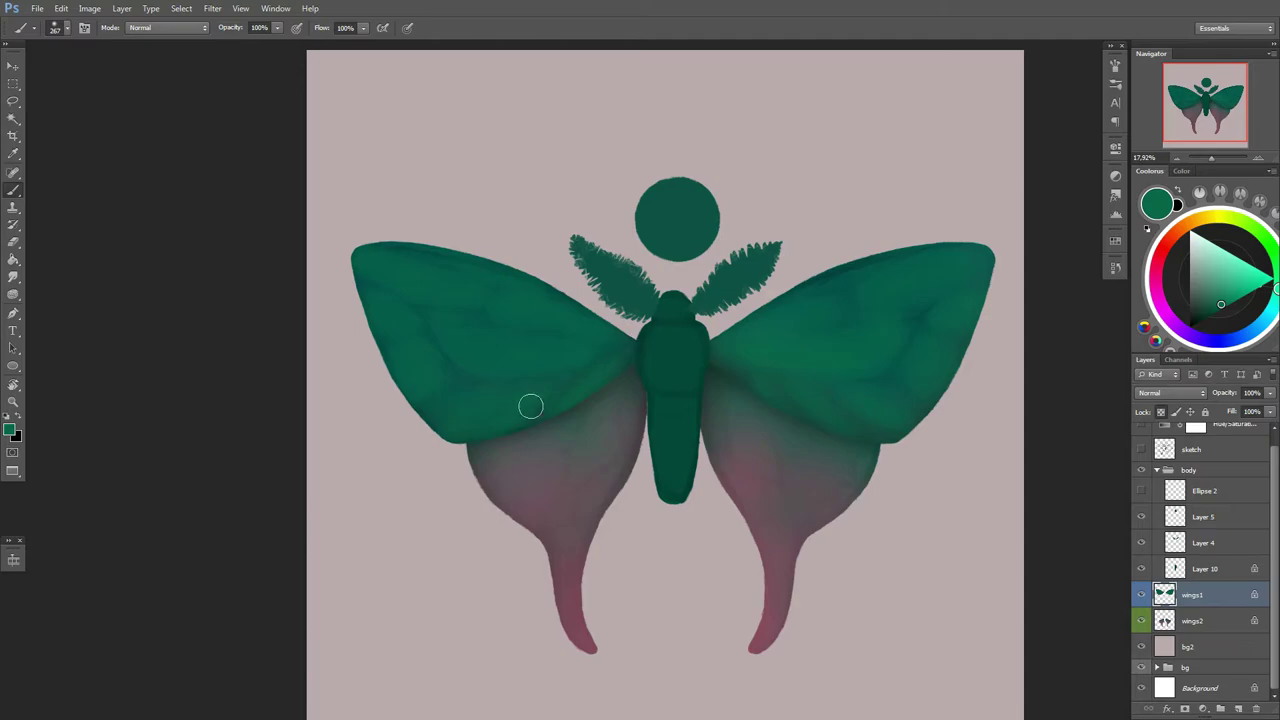
left_click(602, 362, "alt")
right_click(590, 372)
left_click(557, 374)
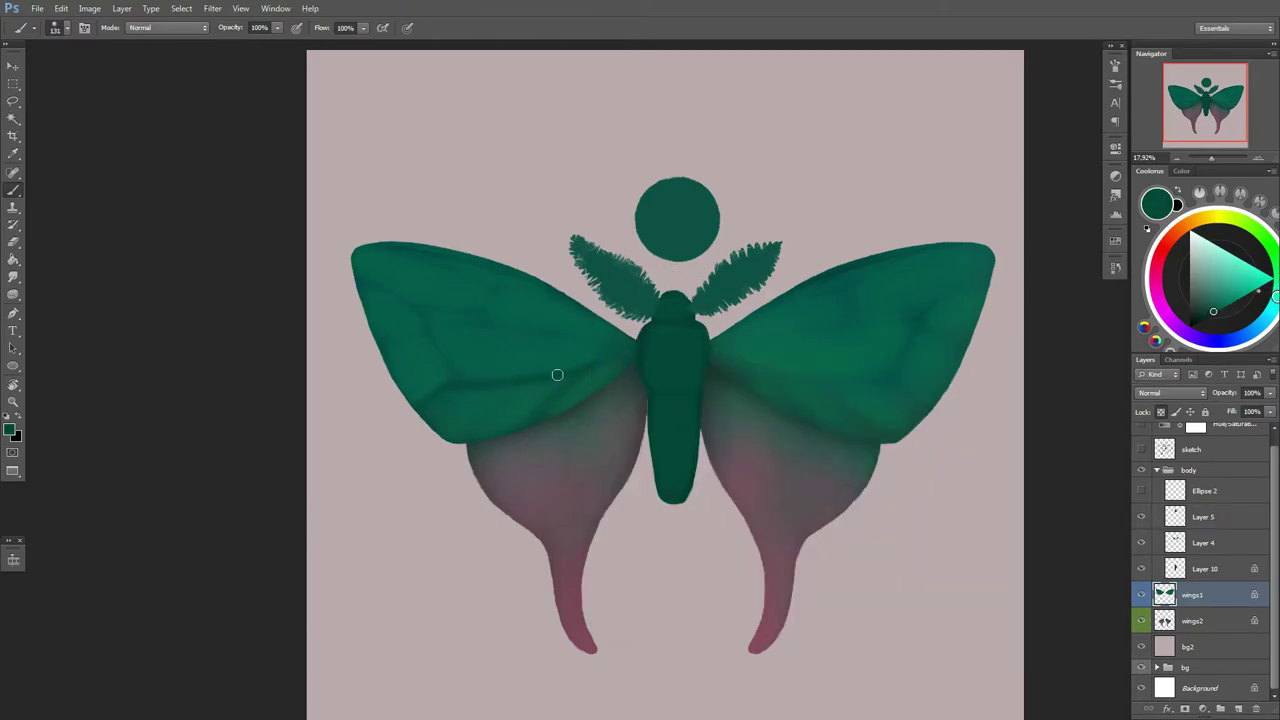
left_click(536, 362, "alt")
Step: Shrink the brush from 215 to 72 px and paint dark veins on the left hindwing
right_click(948, 418)
key("Escape")
left_click_drag(500, 457, 461, 444)
right_click(548, 402)
key("Escape")
right_click(313, 283)
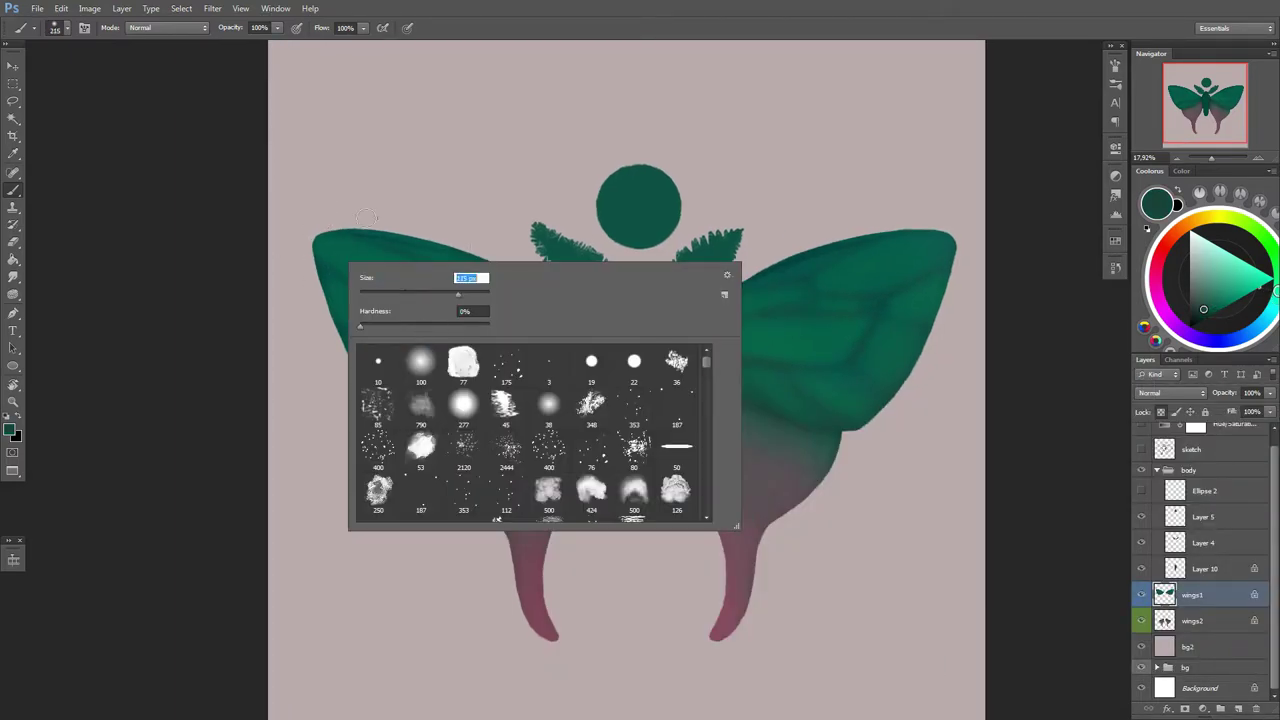
key("Escape")
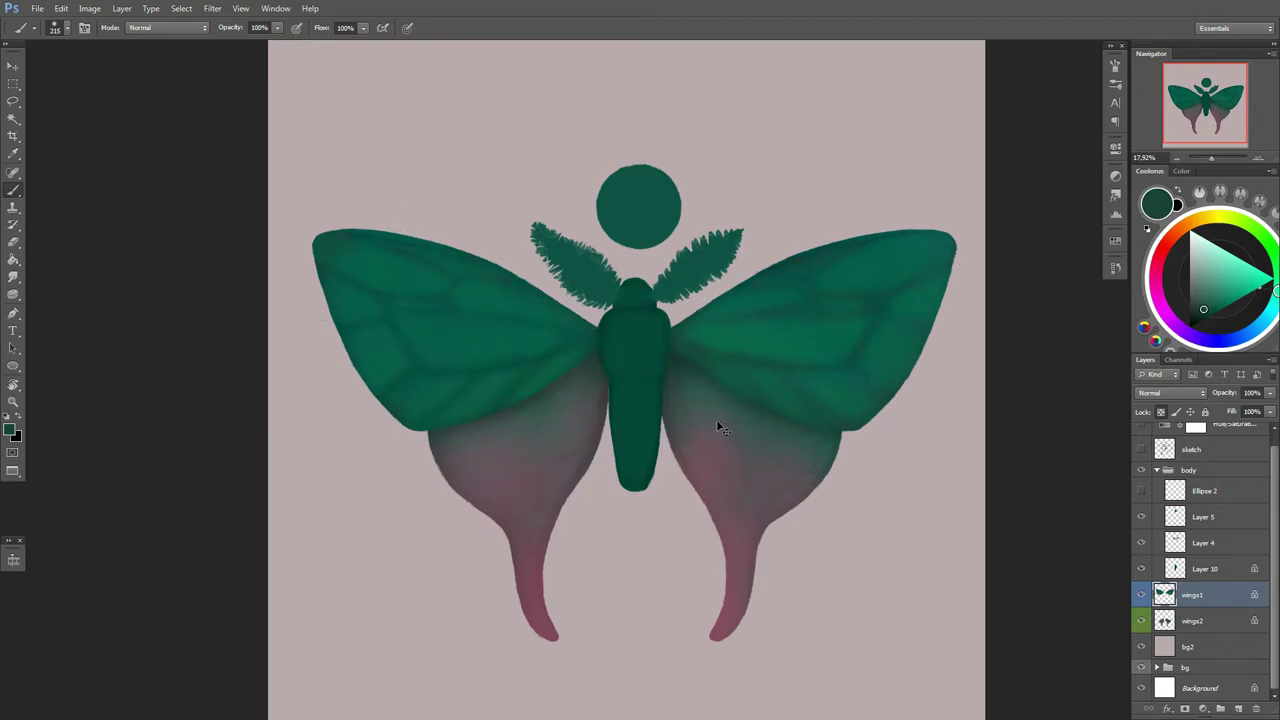
right_click(820, 313)
key("Escape")
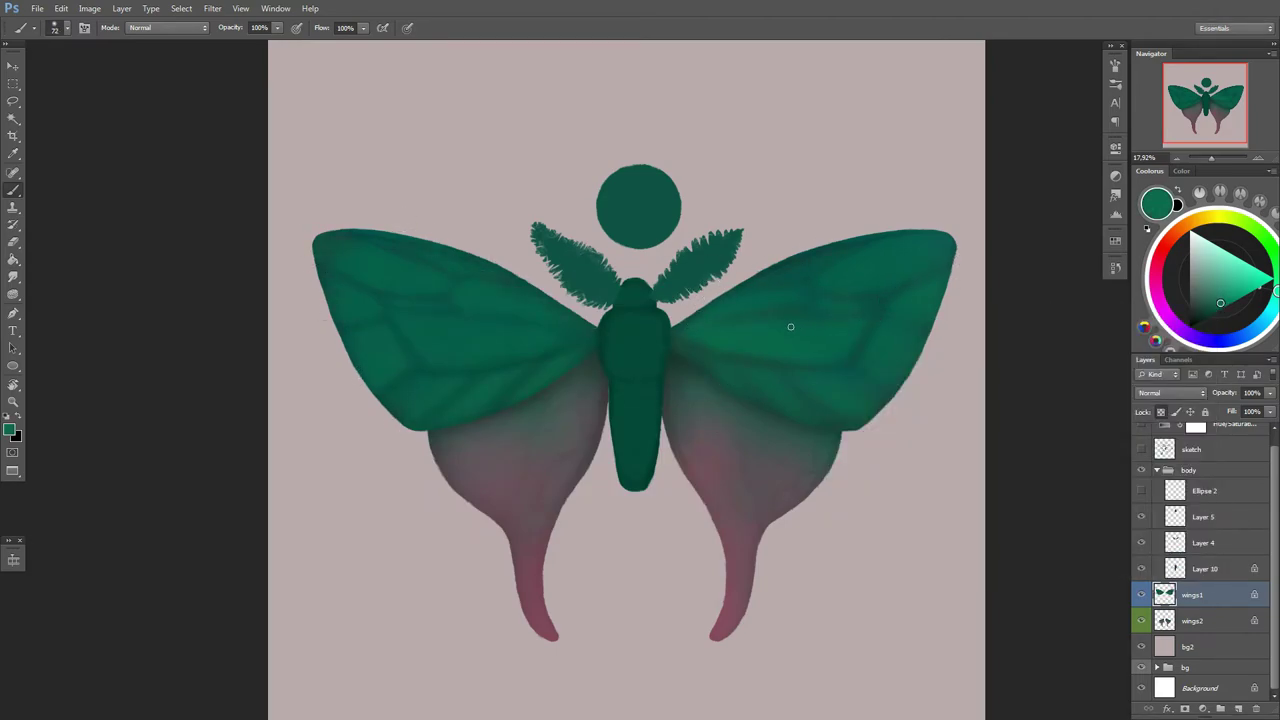
scroll(750, 429, "up", 1)
key("alt+bracketleft")
mouse_move(544, 398)
left_mouse_down()
mouse_move(550, 418)
mouse_move(500, 426)
left_mouse_up()
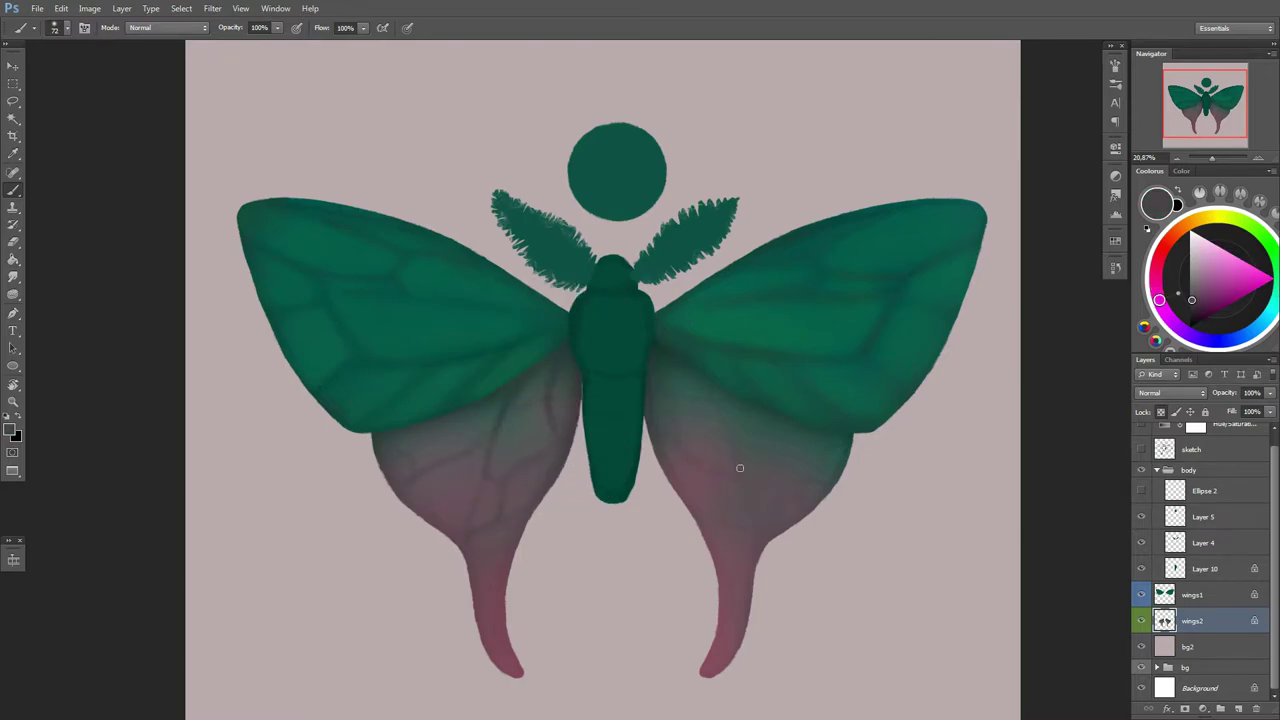
Step: Shade the hindwing tops dark teal with a 360 px brush
left_click(549, 357, "alt")
right_click(536, 396)
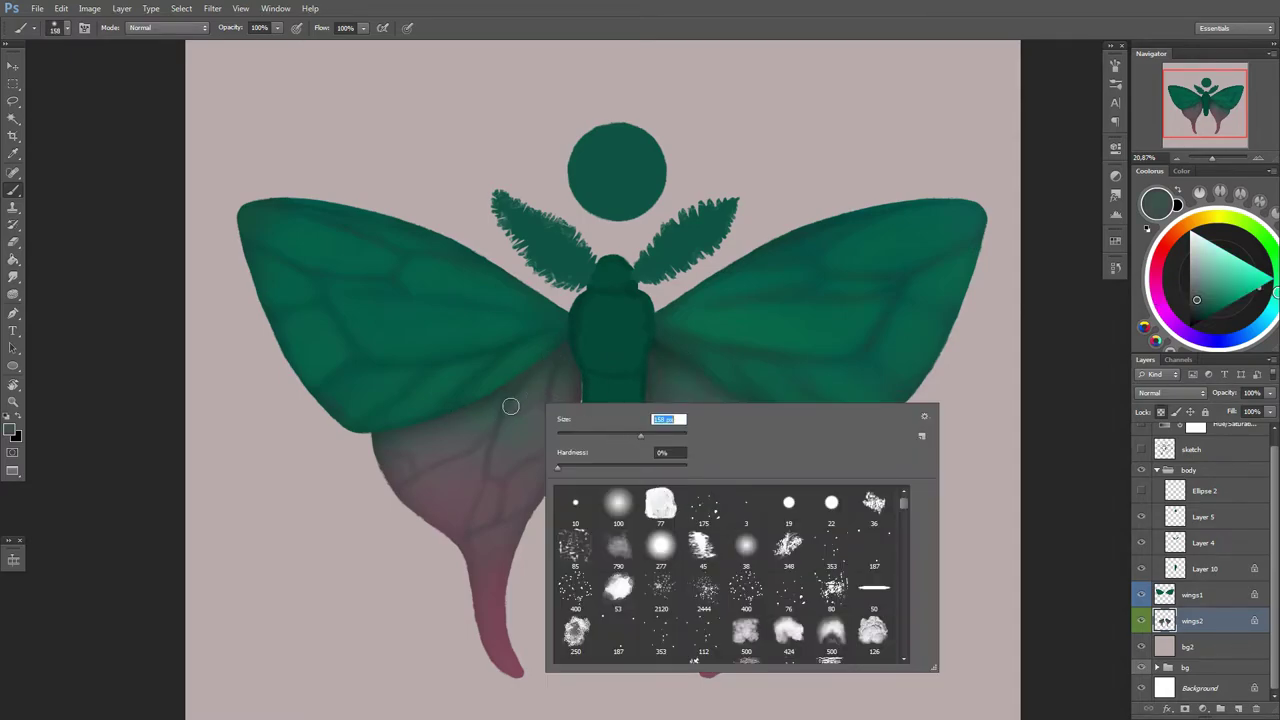
key("Return")
left_click(446, 438, "alt")
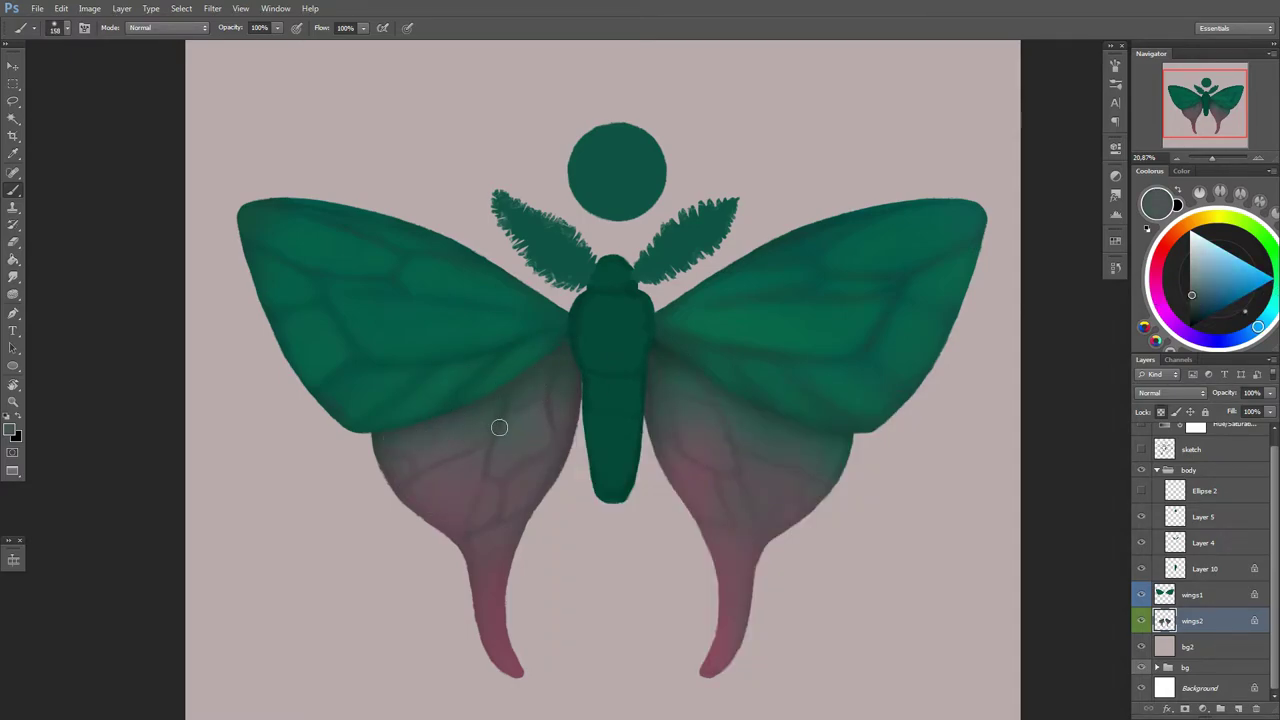
left_click(663, 360, "alt")
left_click(645, 423, "alt")
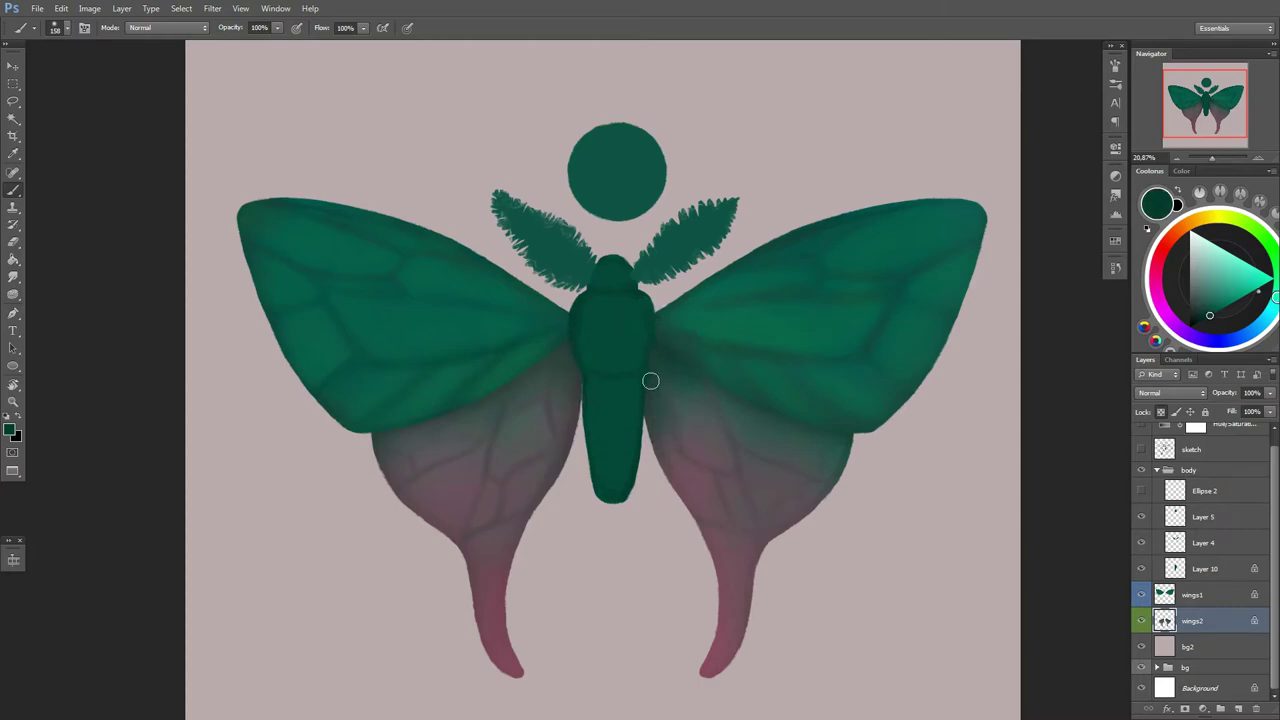
right_click(567, 439)
type("360")
key("Return")
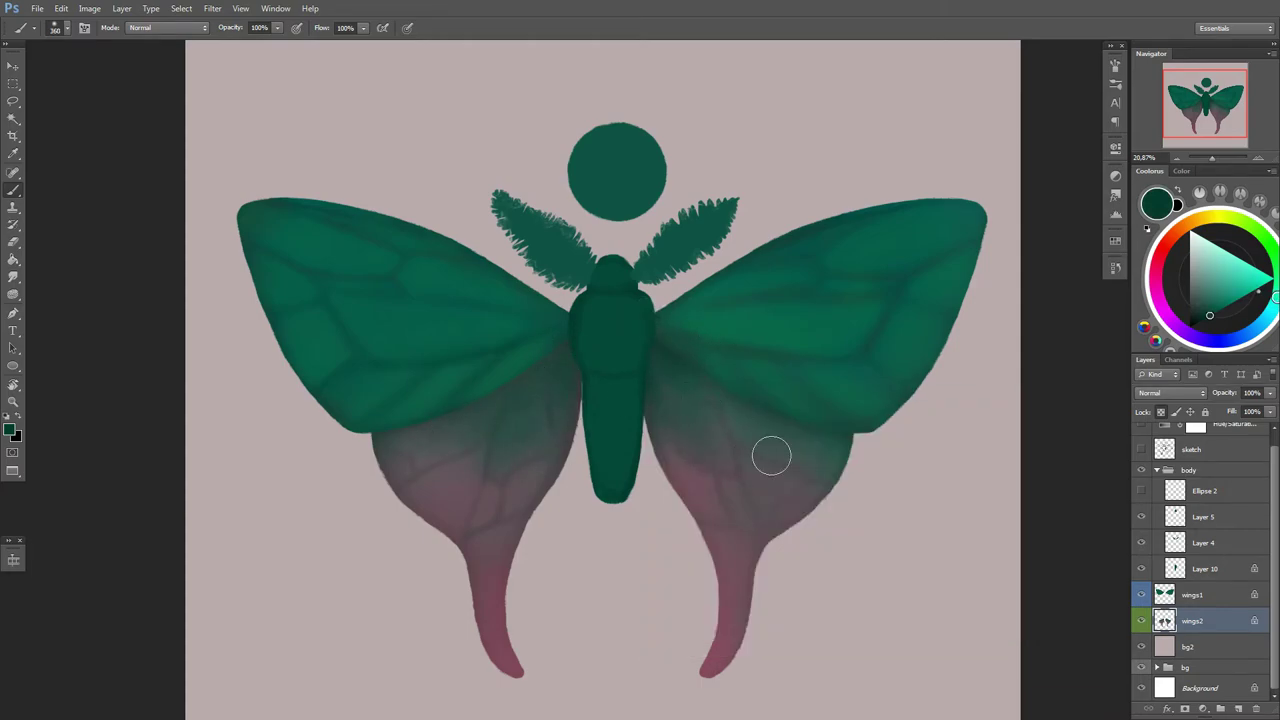
scroll(771, 451, "down", 3)
scroll(788, 442, "up", 3)
left_click_drag(814, 400, 857, 426)
Step: Set the brush to Overlay and wash pink-magenta over the right hindwing
left_click(167, 27)
left_click(160, 212)
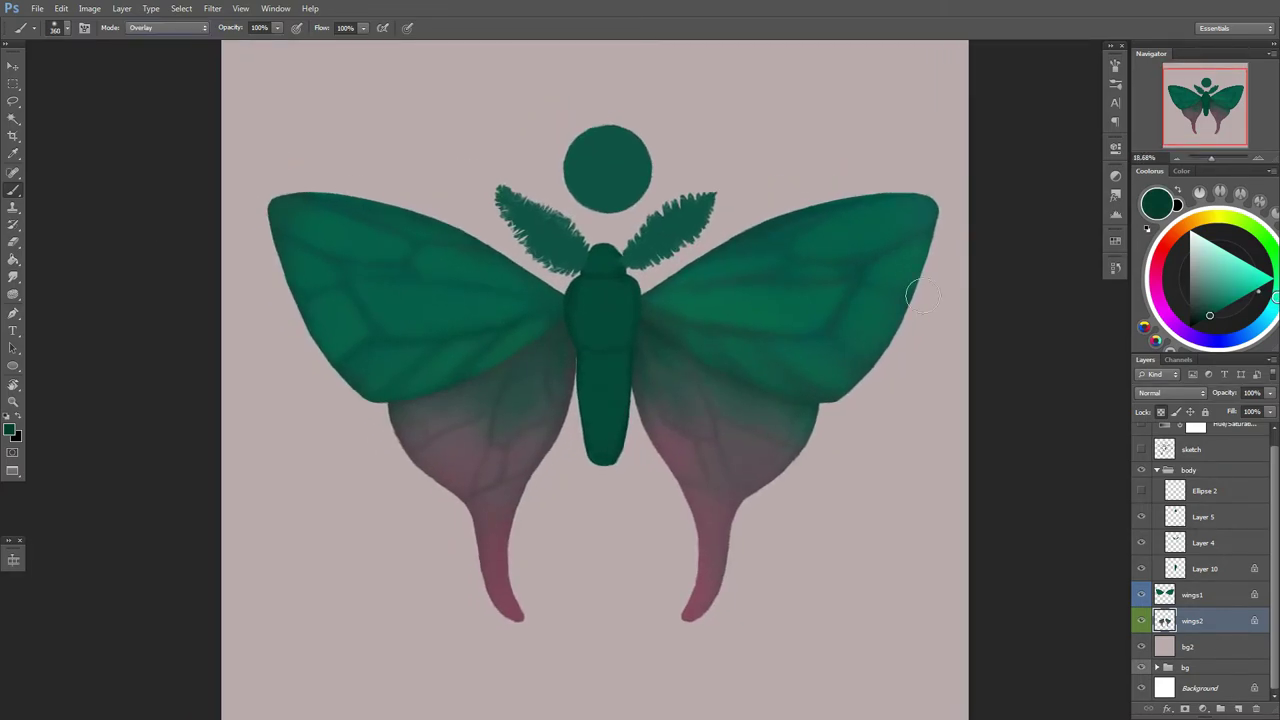
left_click(1156, 271)
left_click(1210, 314)
left_click_drag(1215, 314, 1220, 289)
right_click(925, 462)
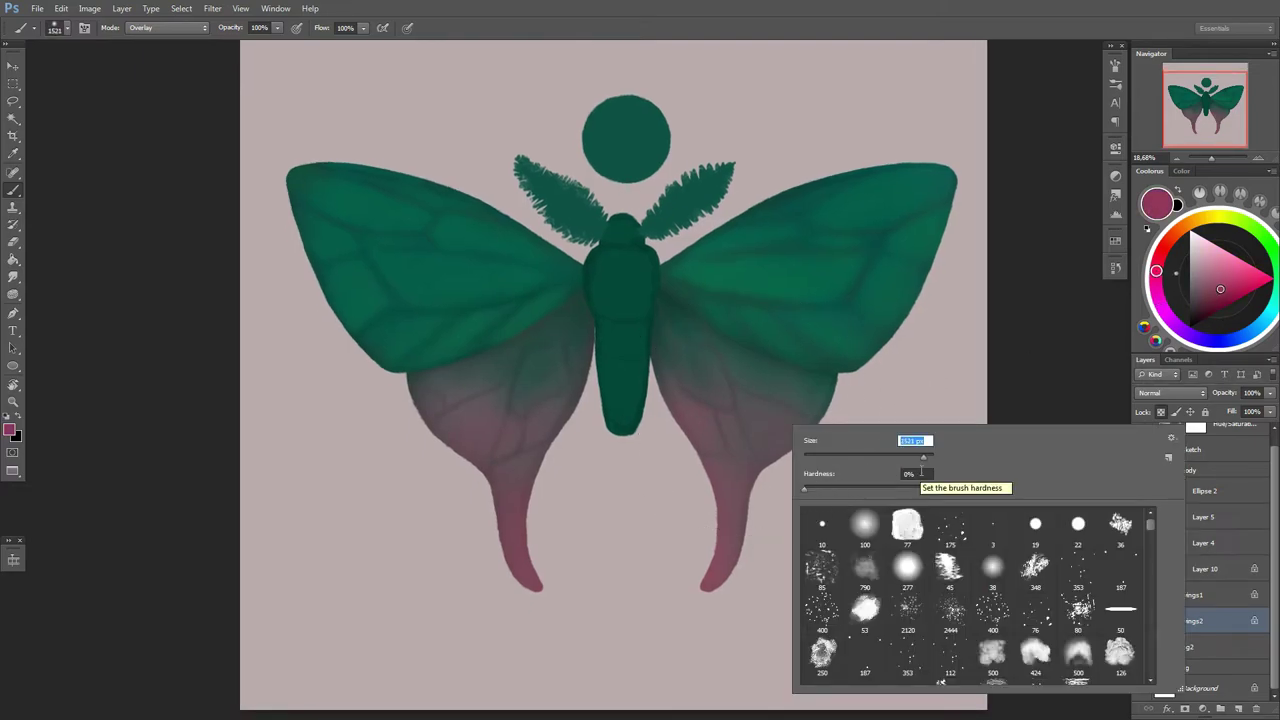
left_click(712, 449)
key("Return")
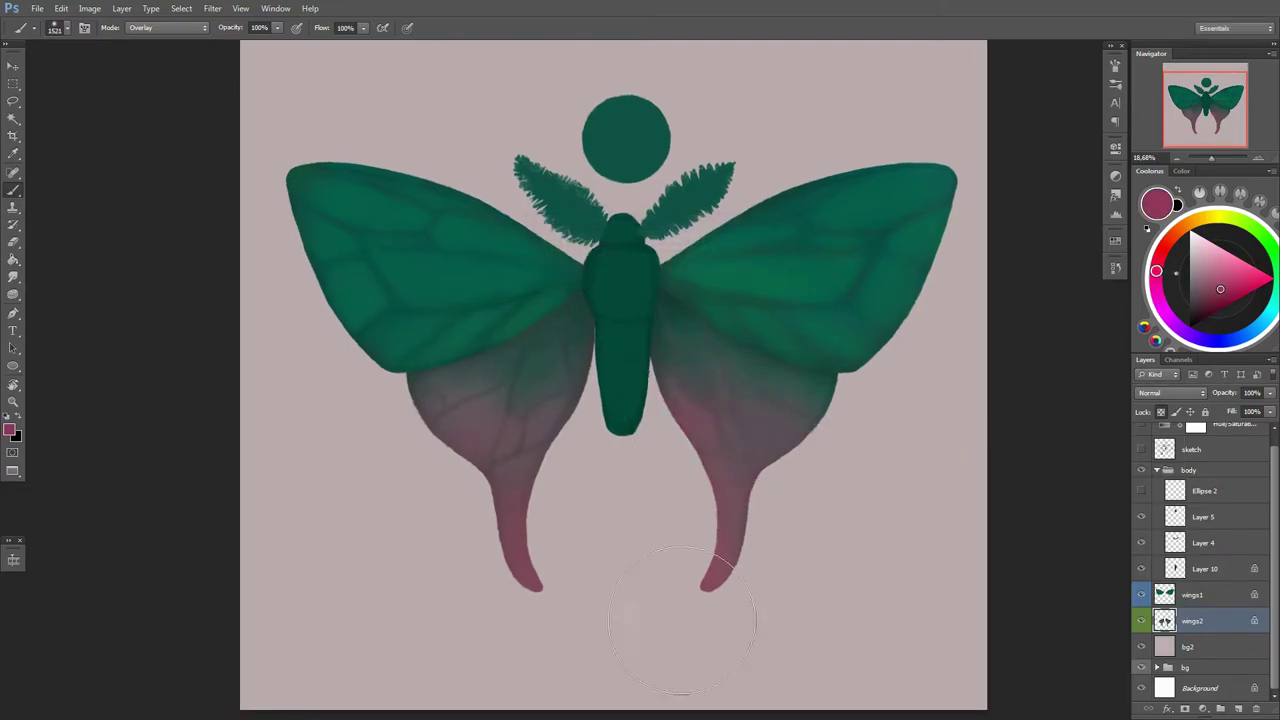
left_click_drag(757, 363, 743, 400)
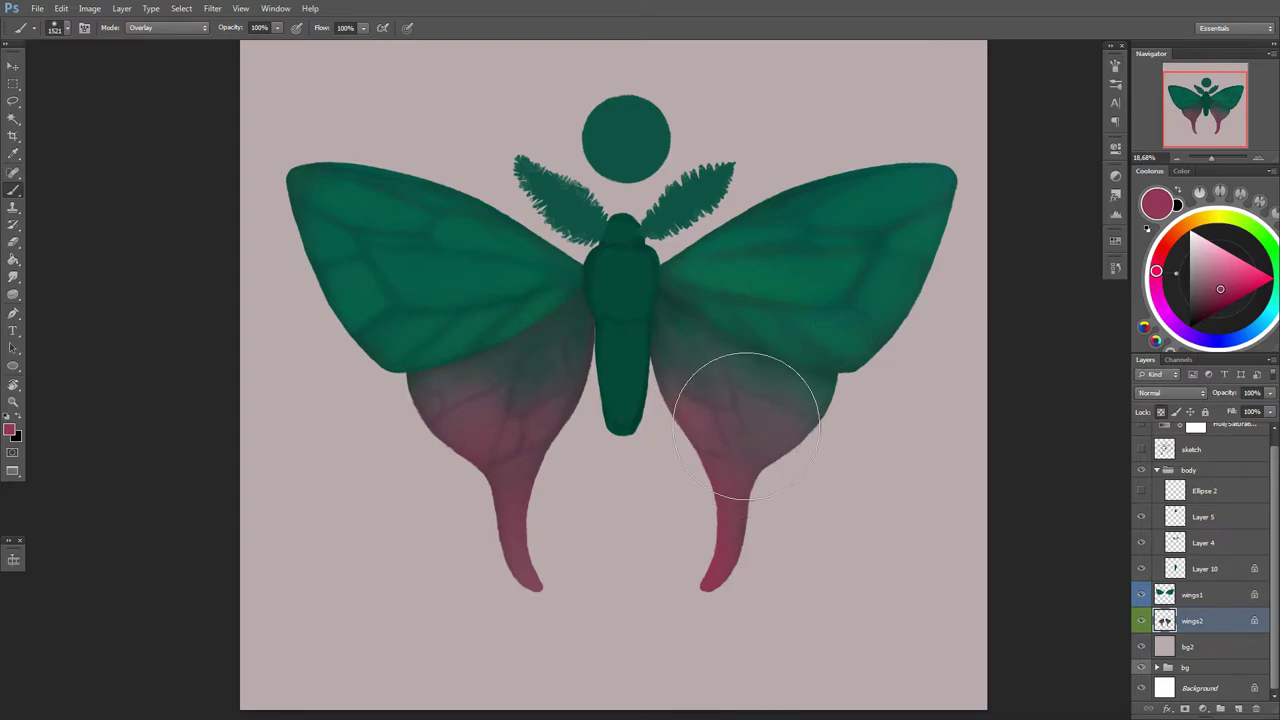
Step: Load a scattered speckle tip for light pink dabs and restore normal blending
right_click(803, 424)
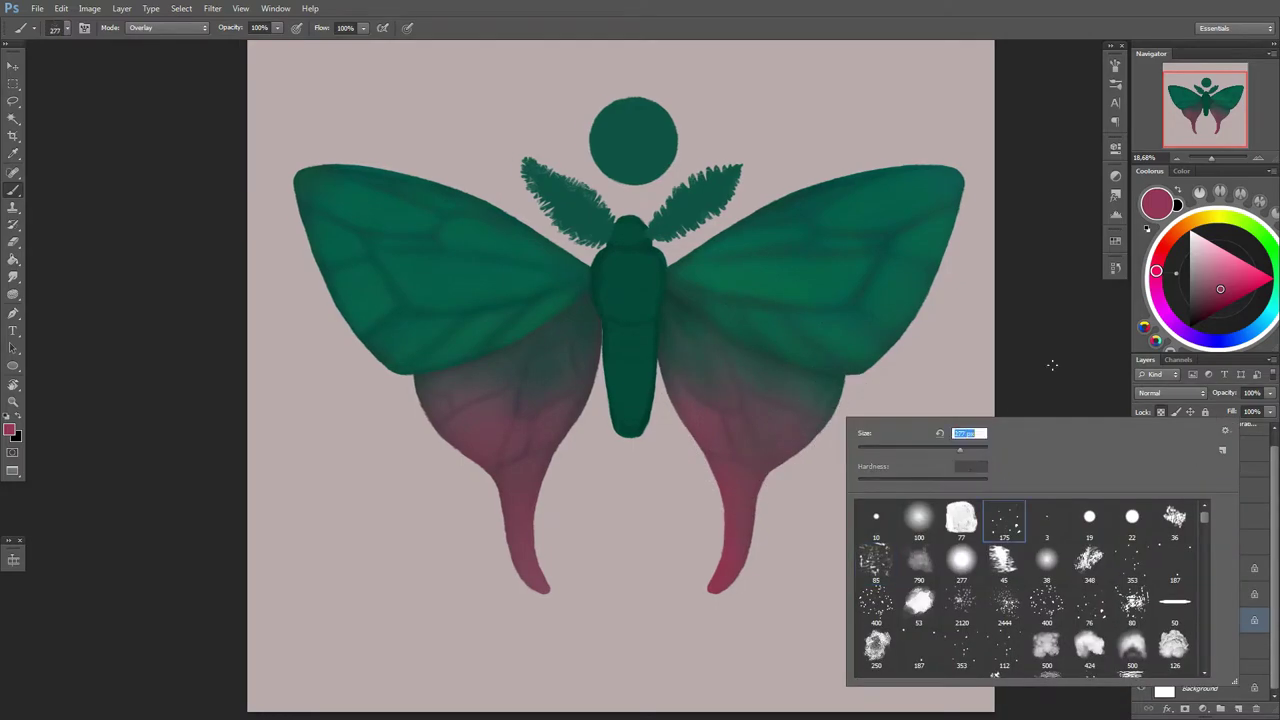
left_click(1213, 244)
right_click(740, 430)
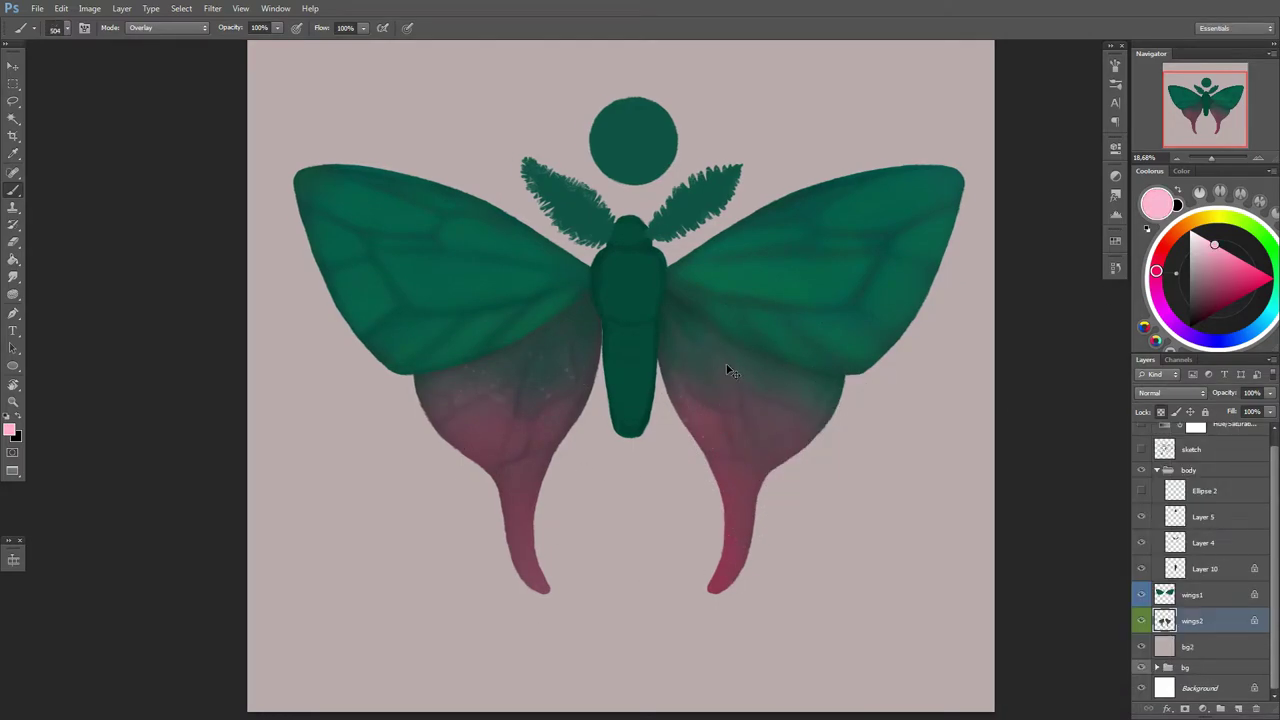
scroll(710, 440, "down", 3)
scroll(809, 443, "up", 2)
key("alt+bracketright")
right_click(857, 371)
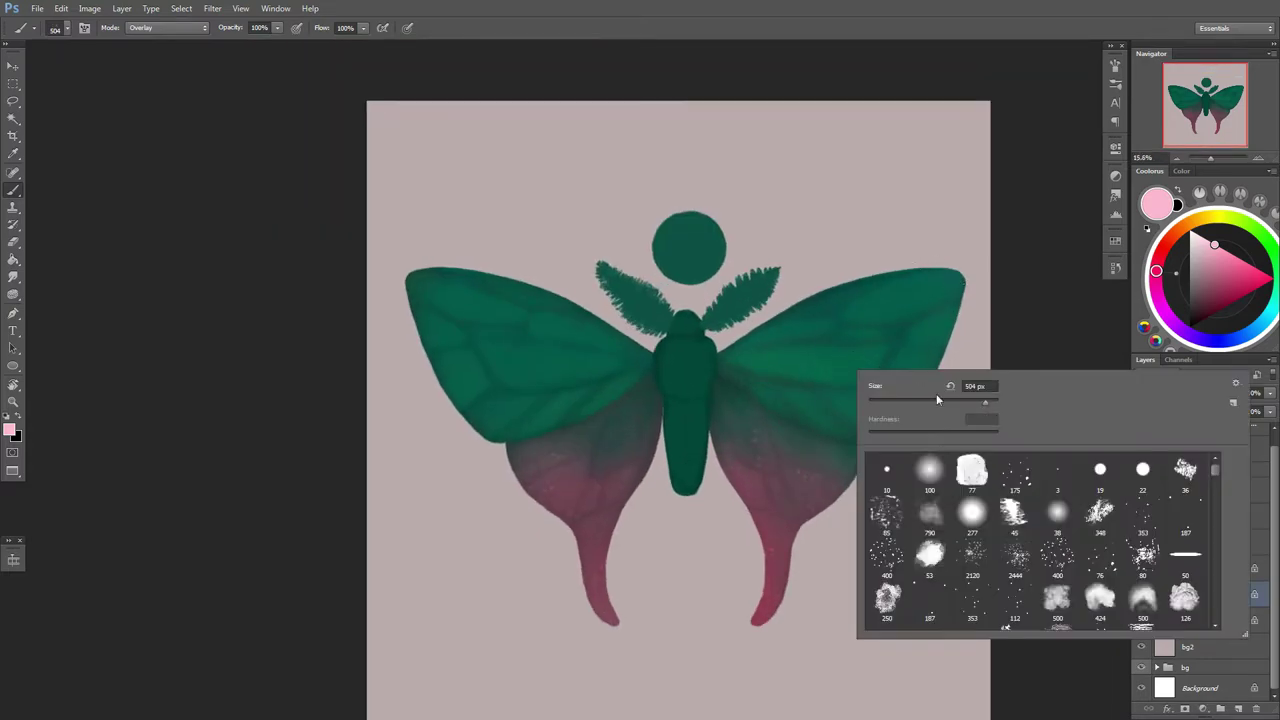
key("Escape")
scroll(672, 368, "down", 2)
scroll(823, 430, "up", 2)
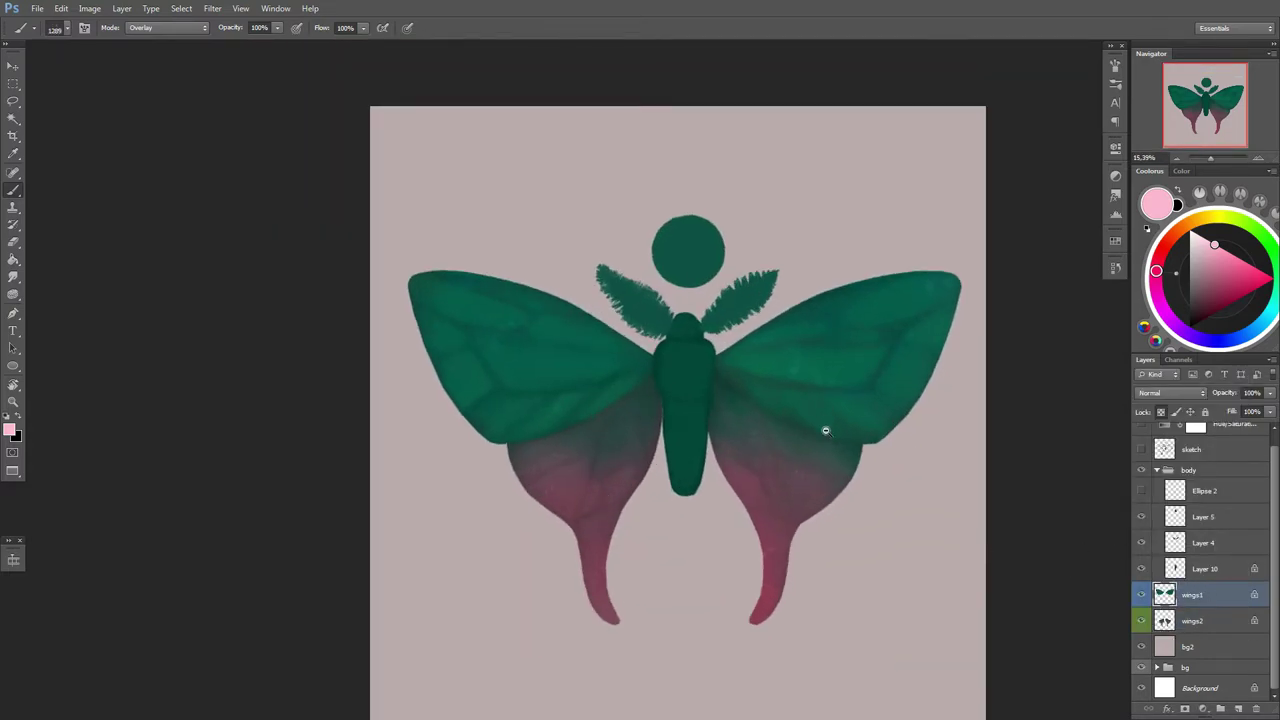
scroll(823, 430, "up", 1)
key("alt+bracketright")
Step: Paint lighter teal highlight strokes over the moth's body on Layer 10
key("shift+alt+n")
right_click(807, 398)
key("Escape")
left_click(640, 360, "alt")
right_click(657, 392)
key("Escape")
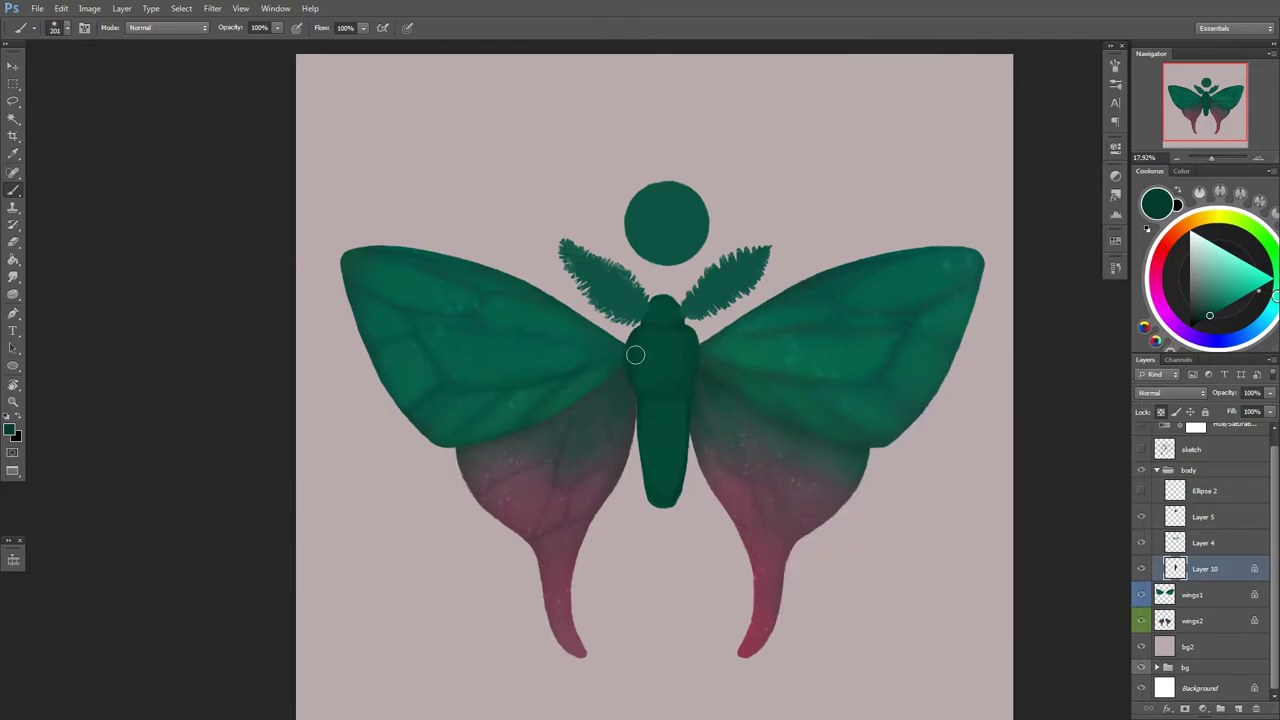
right_click(708, 412)
left_click_drag(640, 429, 674, 443)
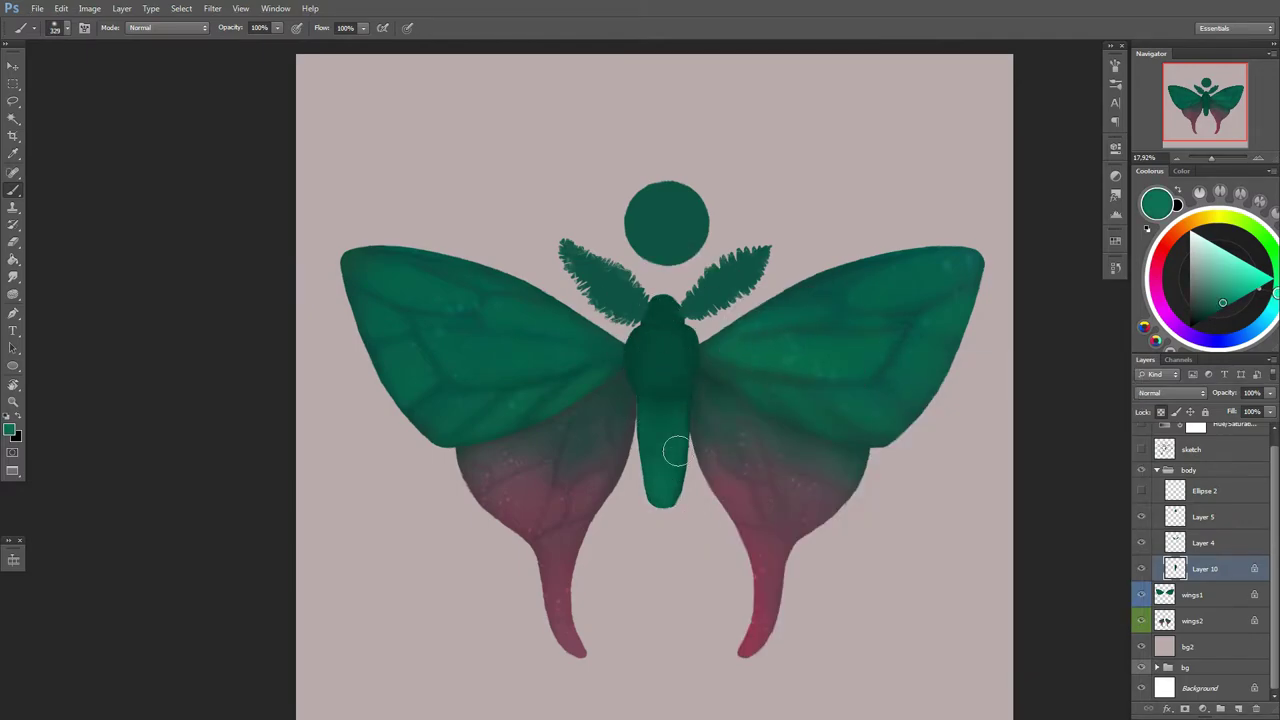
left_click_drag(658, 390, 657, 314)
Step: Sample a teal from the moth body for further shading
right_click(698, 368)
right_click(663, 357)
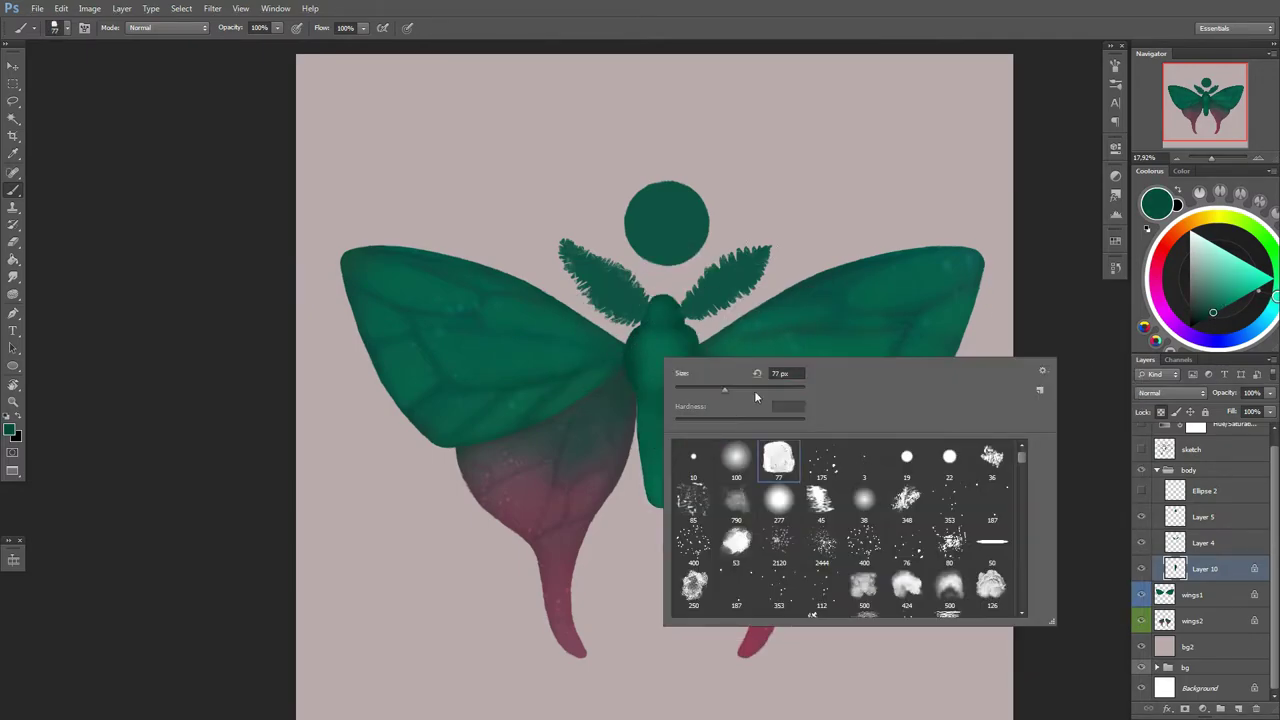
key("Escape")
left_click(695, 355, "alt")
right_click(700, 362)
key("Escape")
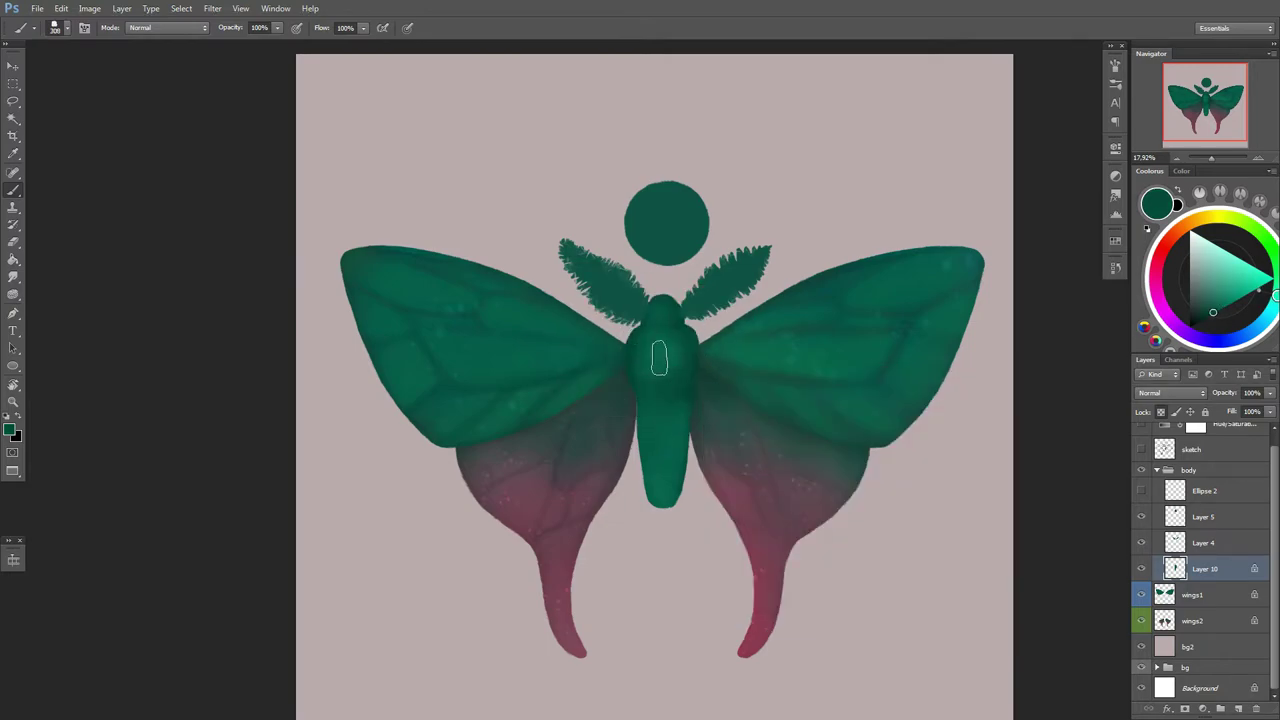
right_click(700, 392)
key("Escape")
right_click(690, 424)
key("Escape")
Step: Use a smaller brush, adjust the paint colour slightly and choose the large scatter brush tip
left_click(698, 441, "alt")
right_click(698, 441)
key("Escape")
left_click(669, 390, "alt")
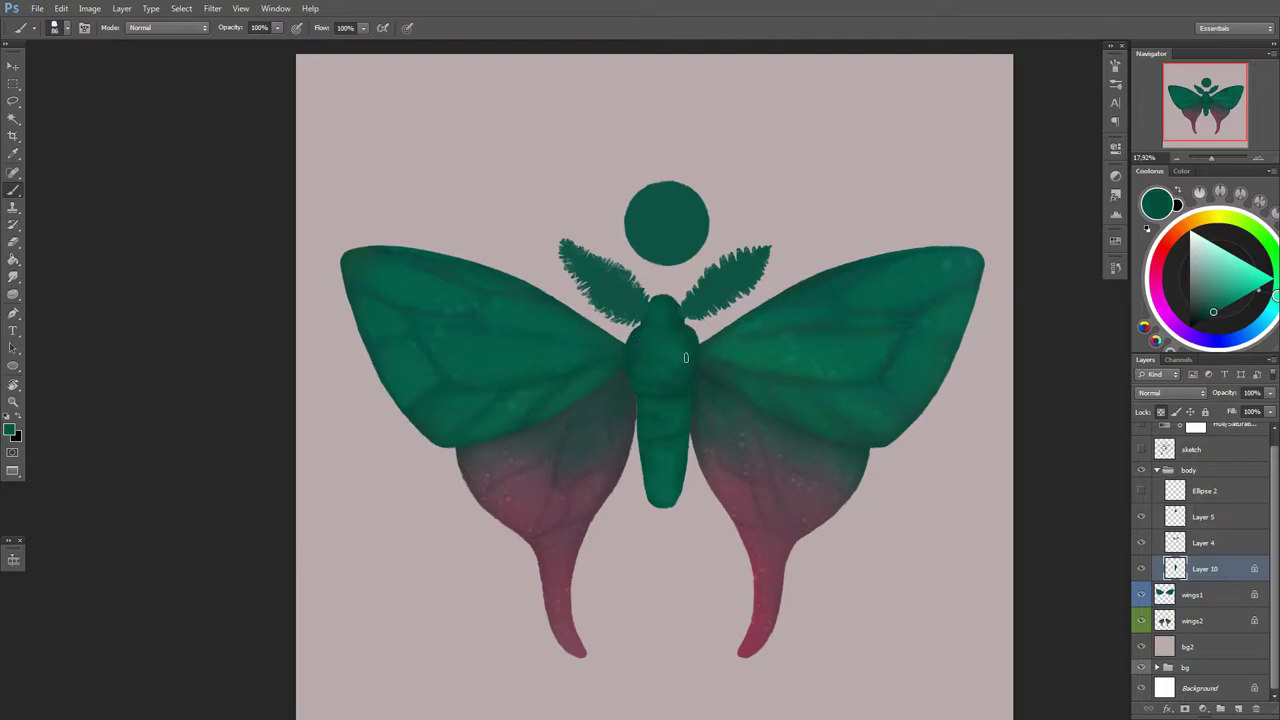
right_click(704, 376)
key("Escape")
key("Escape")
right_click(704, 360)
key("Escape")
Step: Lower the body's saturation in Hue/Saturation and apply it
key("ctrl+minus")
key("ctrl+u")
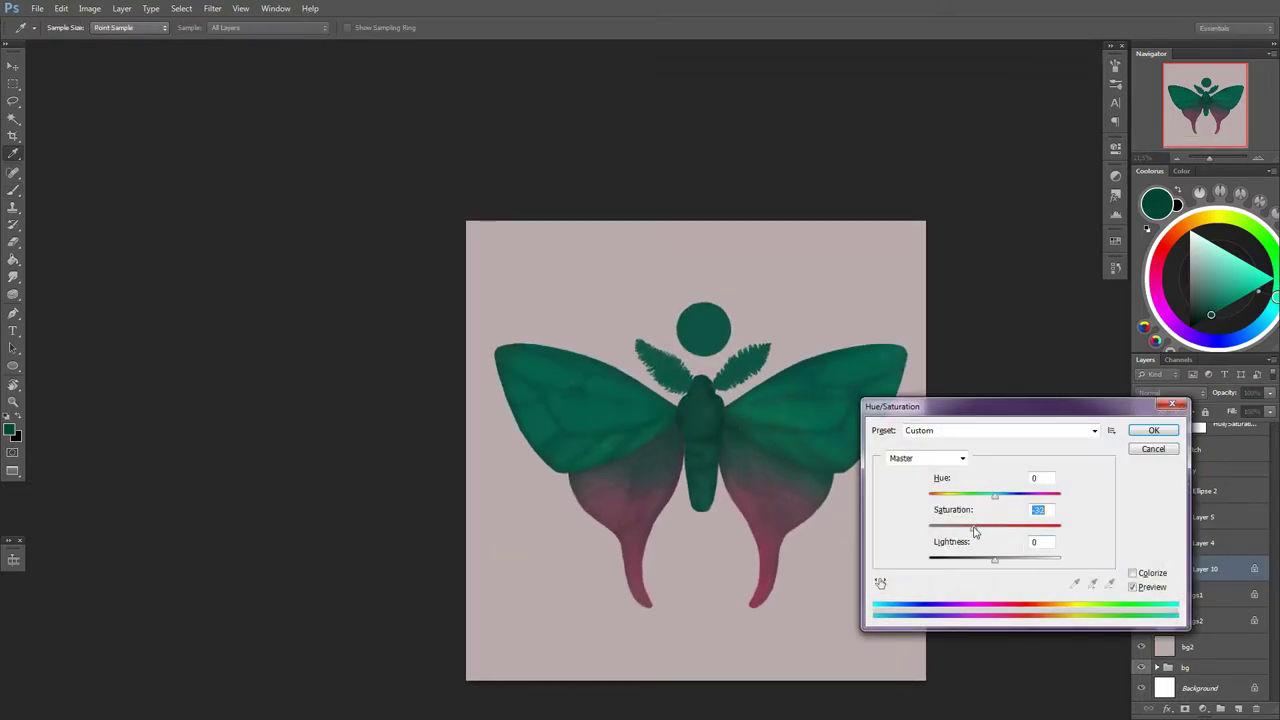
left_click_drag(995, 494, 1006, 500)
key("Return")
Step: Enlarge the brush and pick a dark teal colour
right_click(786, 392)
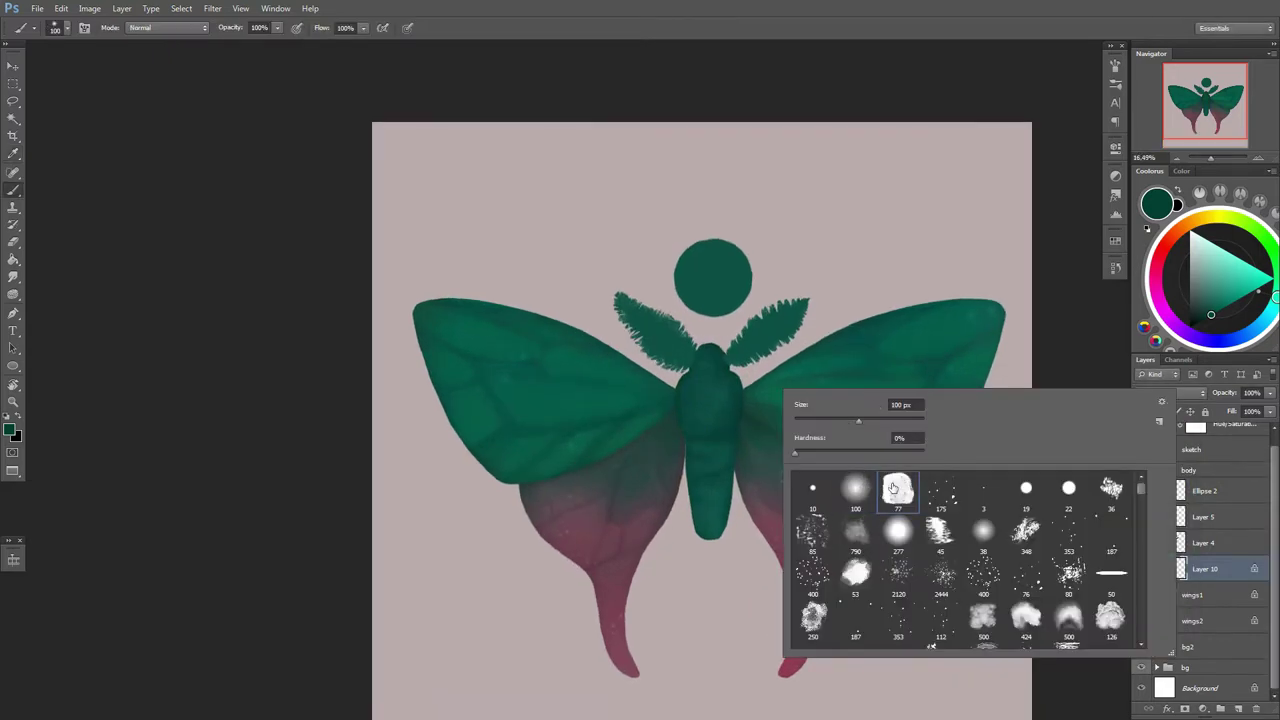
key("Escape")
scroll(720, 400, "up", 3)
right_click(643, 383)
key("Escape")
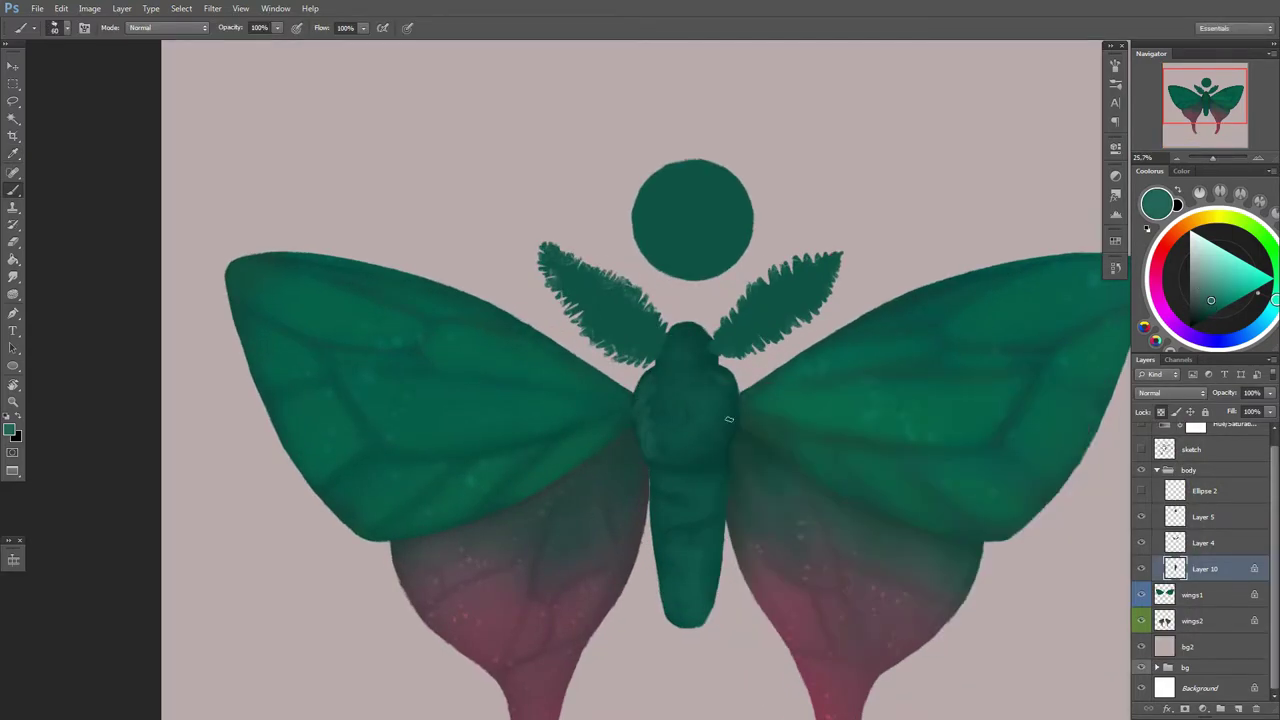
key("]")
key("]")
key("]")
key("Return")
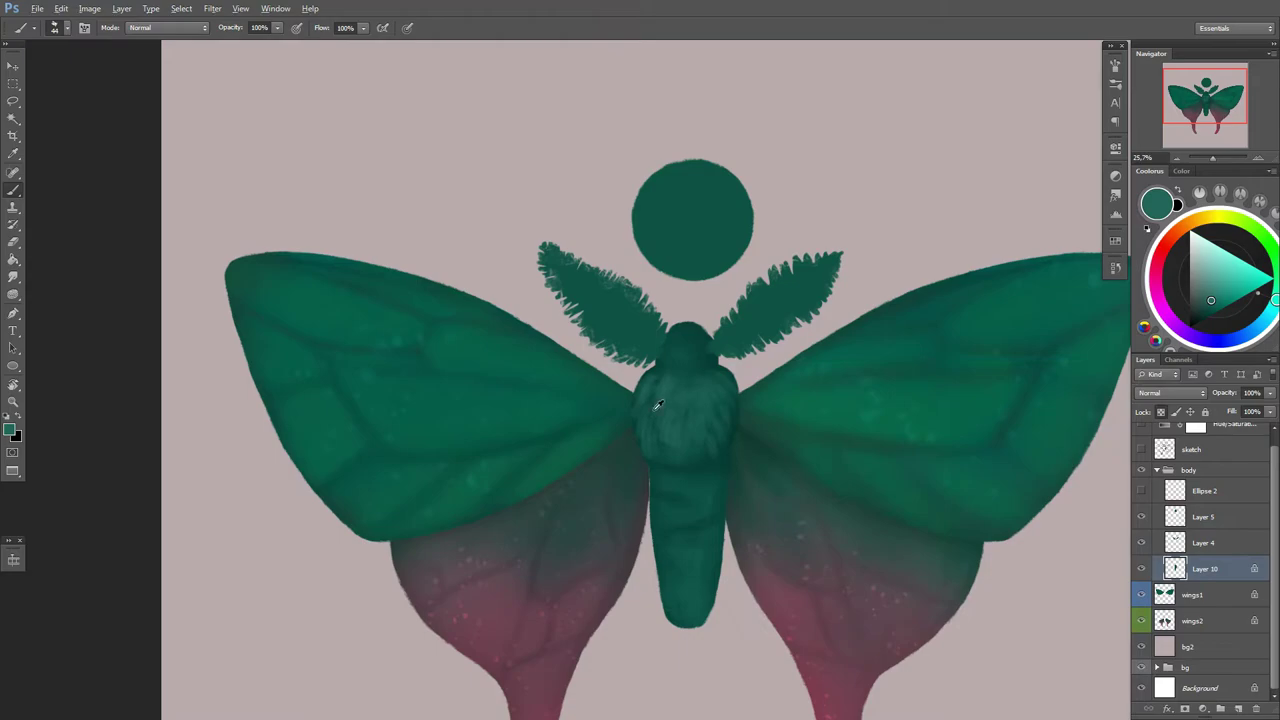
left_click(652, 395, "alt")
right_click(652, 390)
key("Return")
Step: Brighten the thorax with Overlay-mode teal highlights, undoing the stray abdomen stroke
right_click(720, 345)
left_click_drag(760, 380, 805, 378)
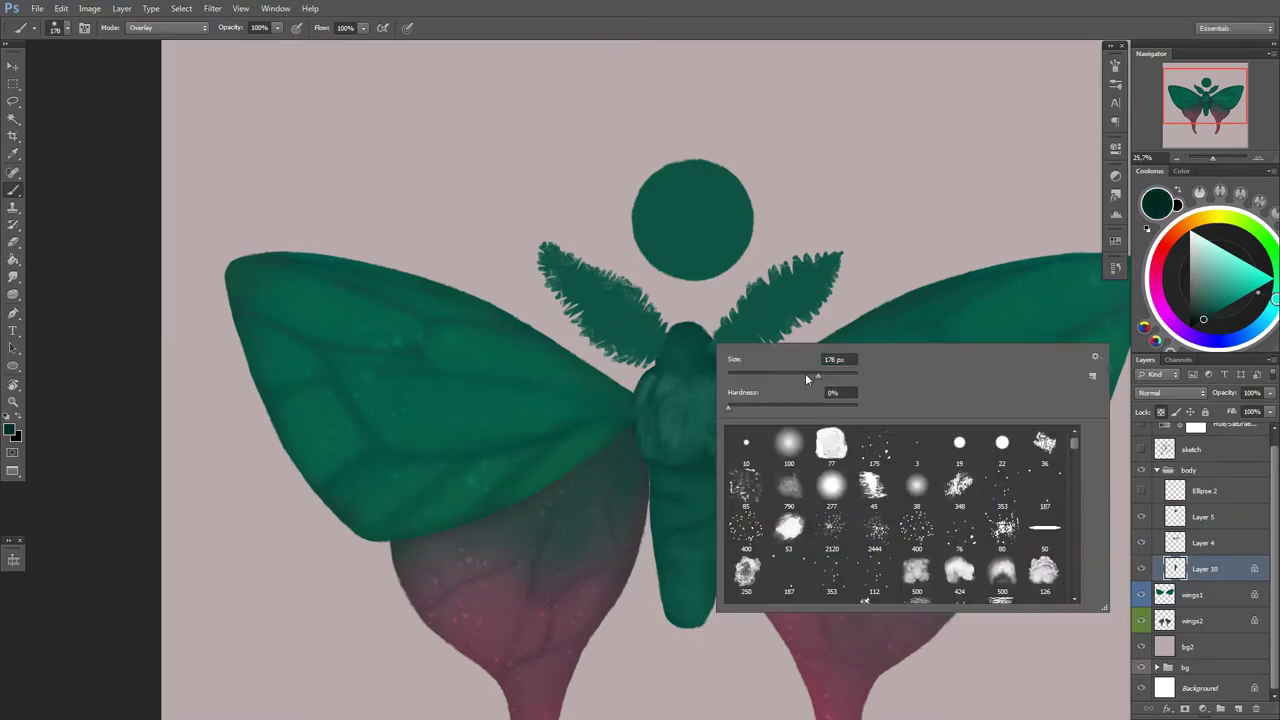
key("Return")
key("shift+alt+o")
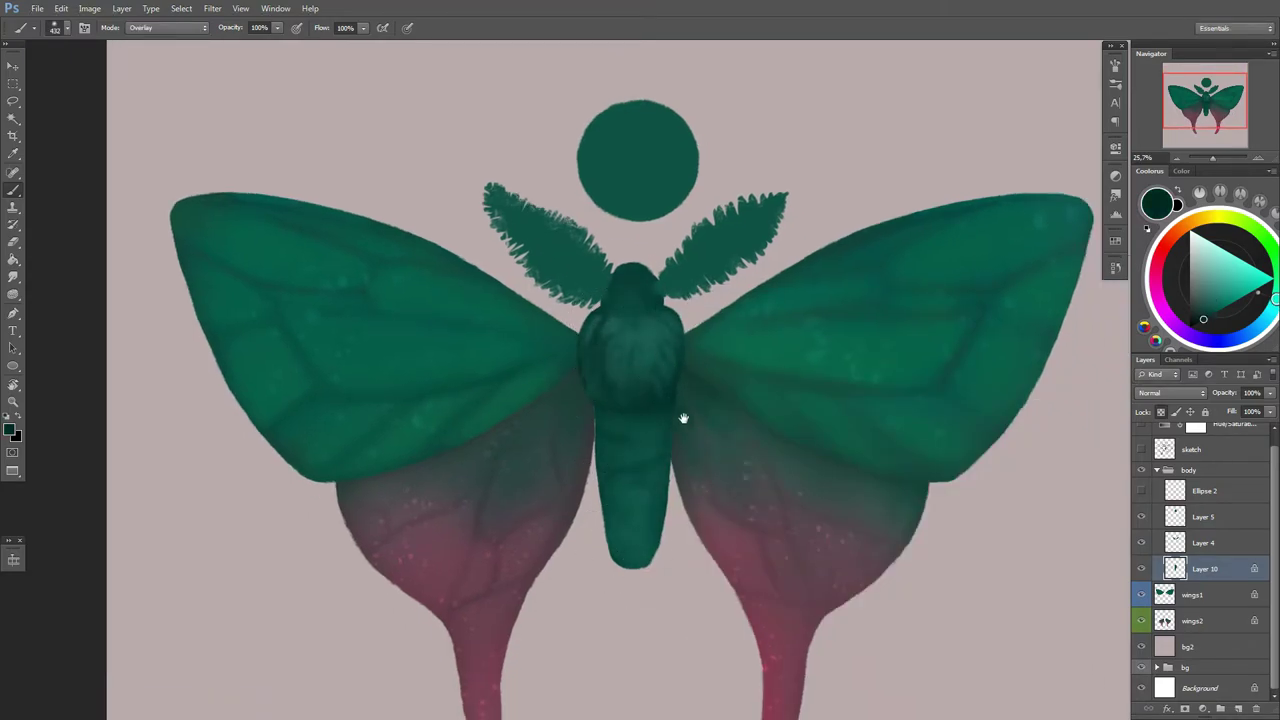
left_click_drag(683, 417, 683, 425)
left_click_drag(615, 300, 660, 341)
left_click_drag(625, 440, 630, 545)
key("ctrl+z")
Step: Shrink the brush to 175 and return it to Normal blending
left_click_drag(705, 463, 709, 491)
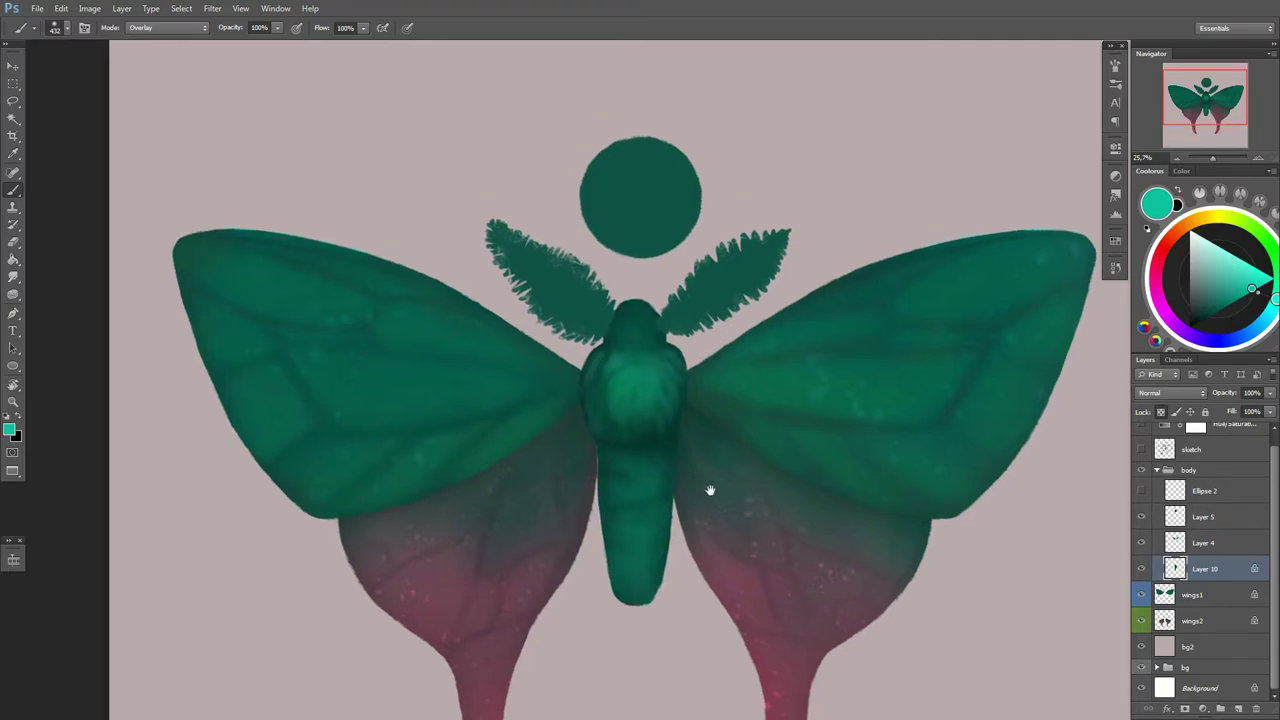
right_click(698, 388)
left_click_drag(790, 428, 745, 428)
key("Return")
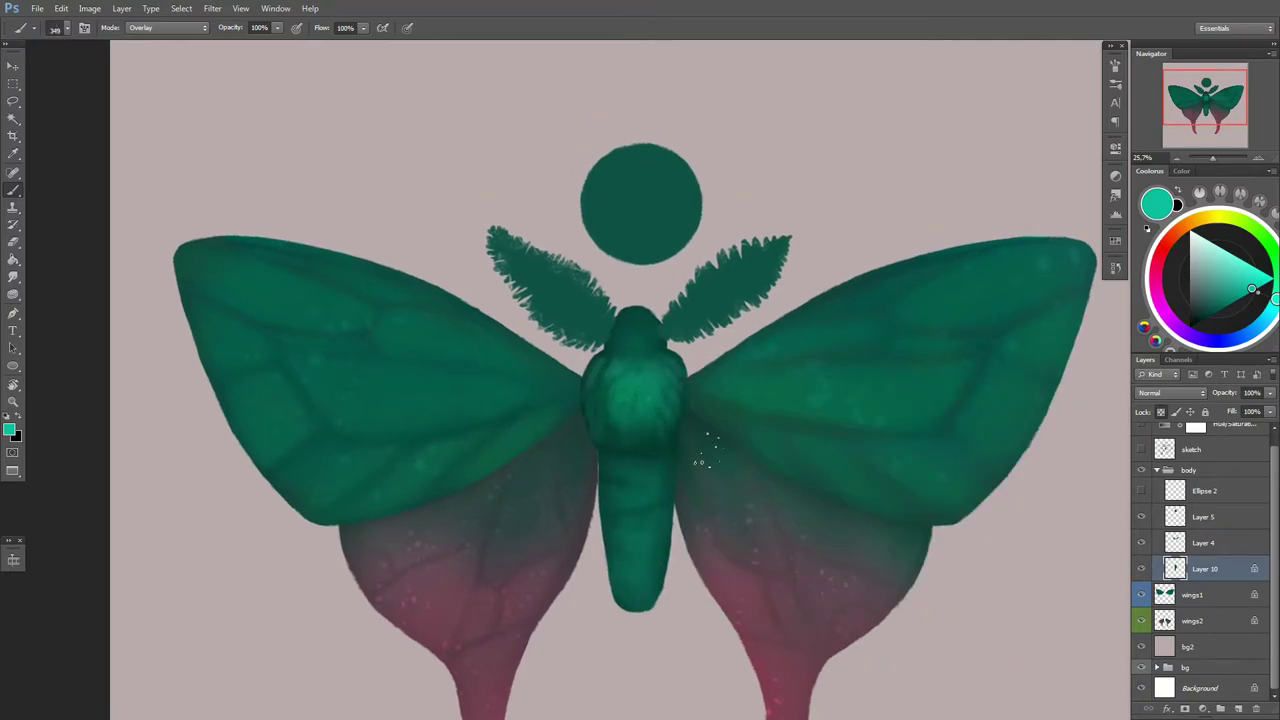
scroll(705, 450, "up", 1)
left_click(165, 27)
left_click(716, 395, "alt")
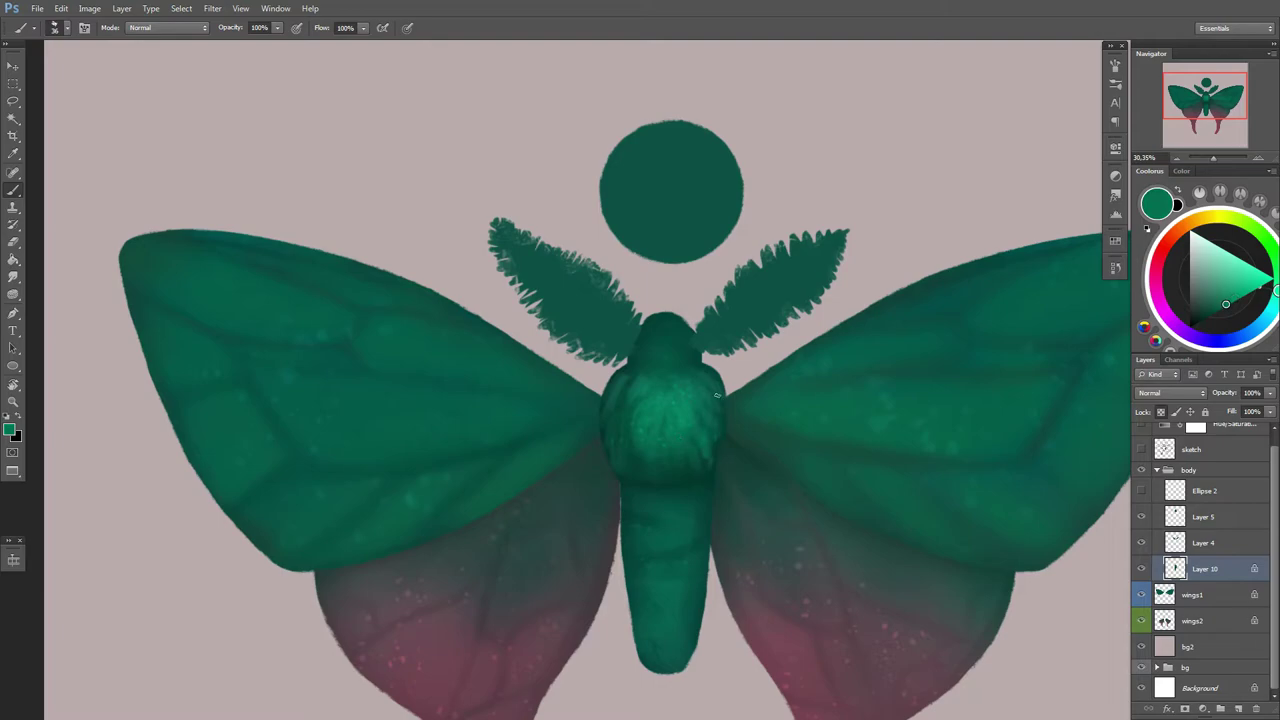
Step: Sample several teals from the thorax and body to shade the abdomen segments
left_click(676, 372, "alt")
left_click(686, 467, "alt")
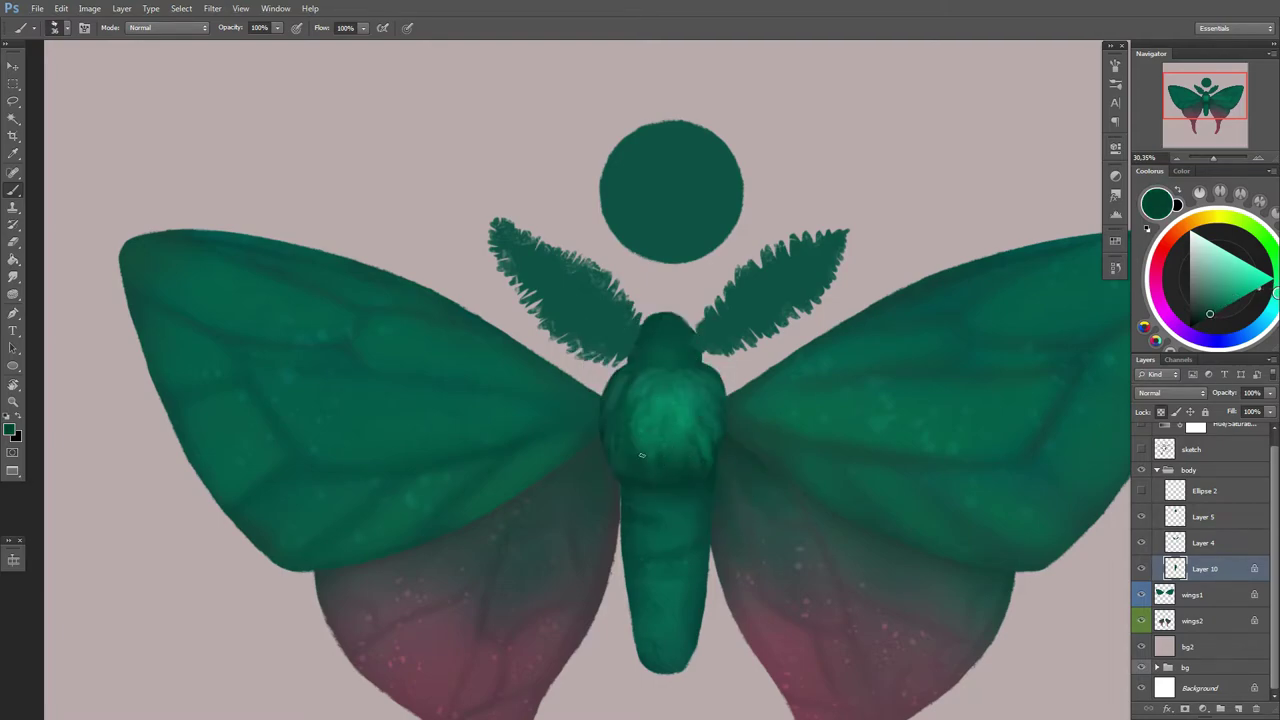
left_click(623, 477, "alt")
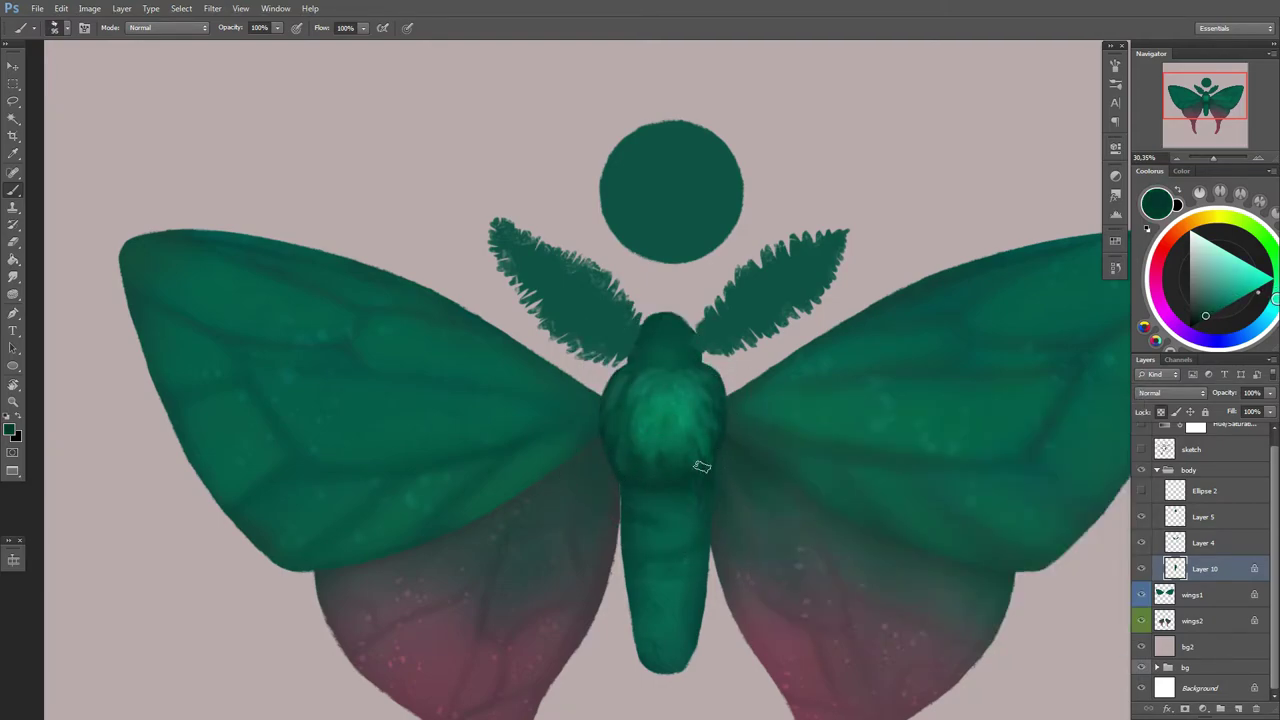
left_click(662, 421, "alt")
left_click(720, 440, "alt")
left_click(718, 444, "alt")
left_click(638, 432, "alt")
right_click(706, 376)
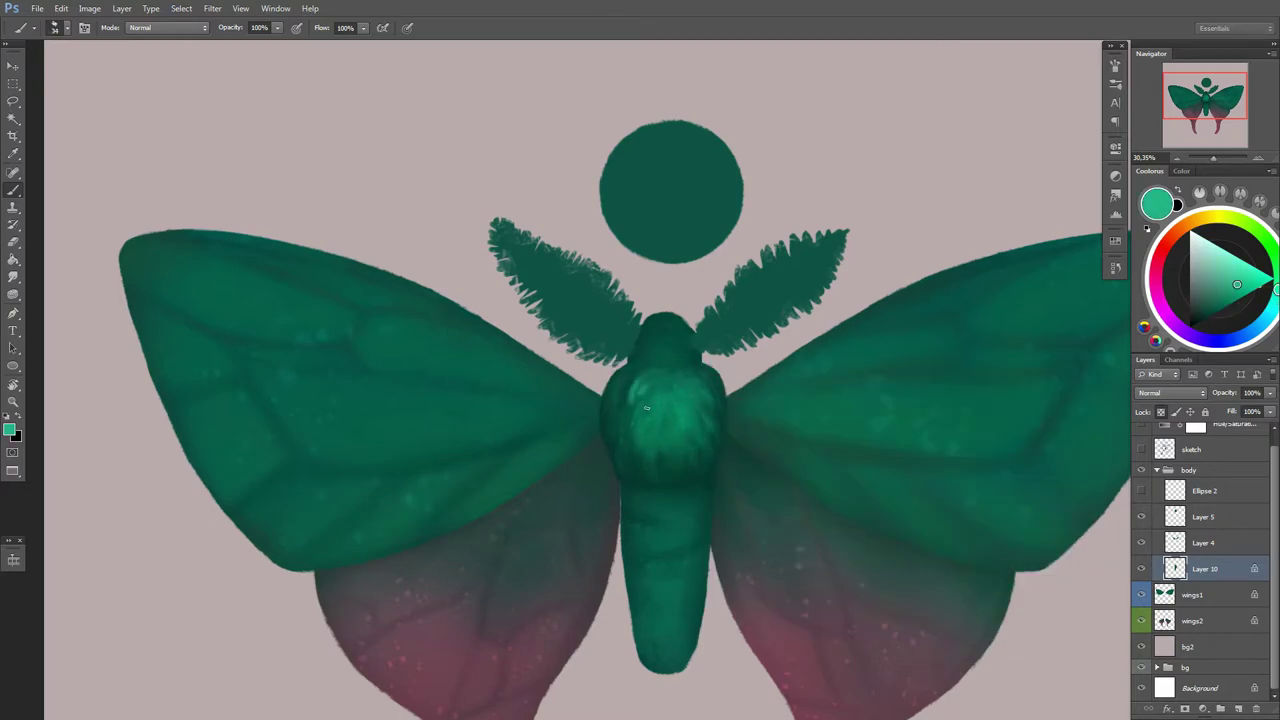
right_click(720, 380)
Step: Add light teal strokes to the chest and shrink the brush to 19 px
left_click_drag(650, 427, 651, 400)
right_click(692, 388)
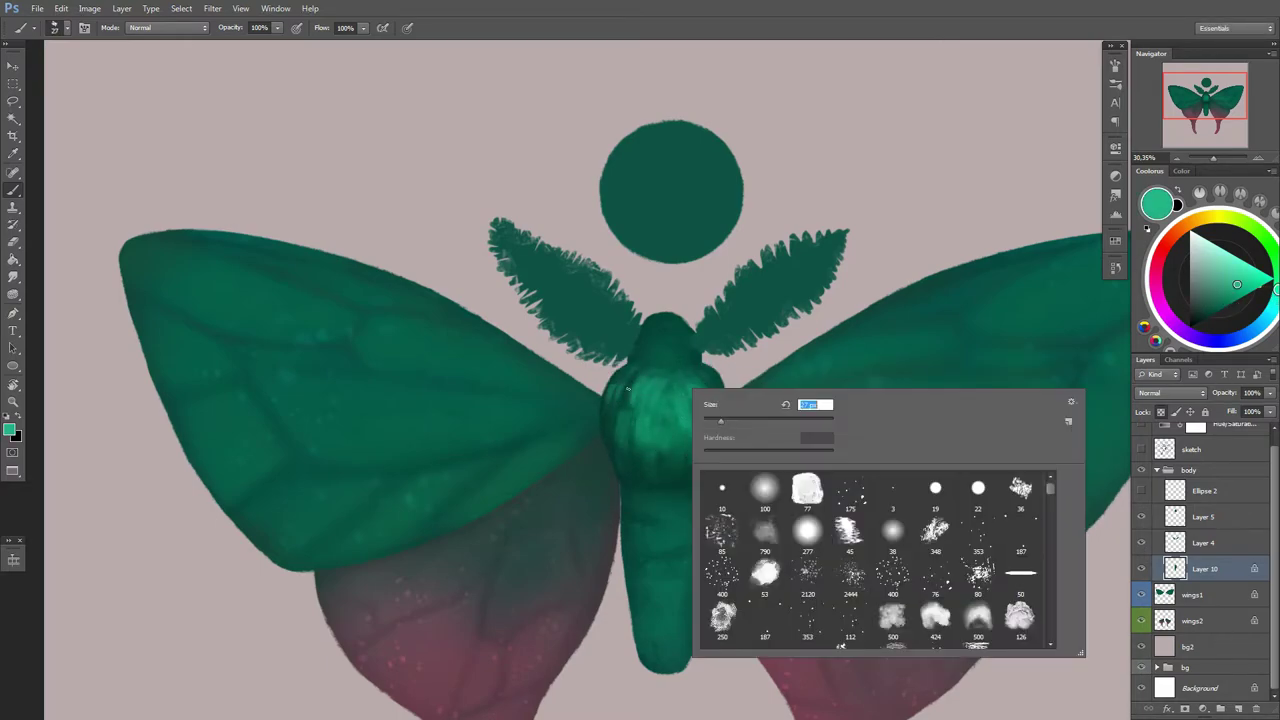
left_click(620, 390, "alt")
left_click(614, 386, "alt")
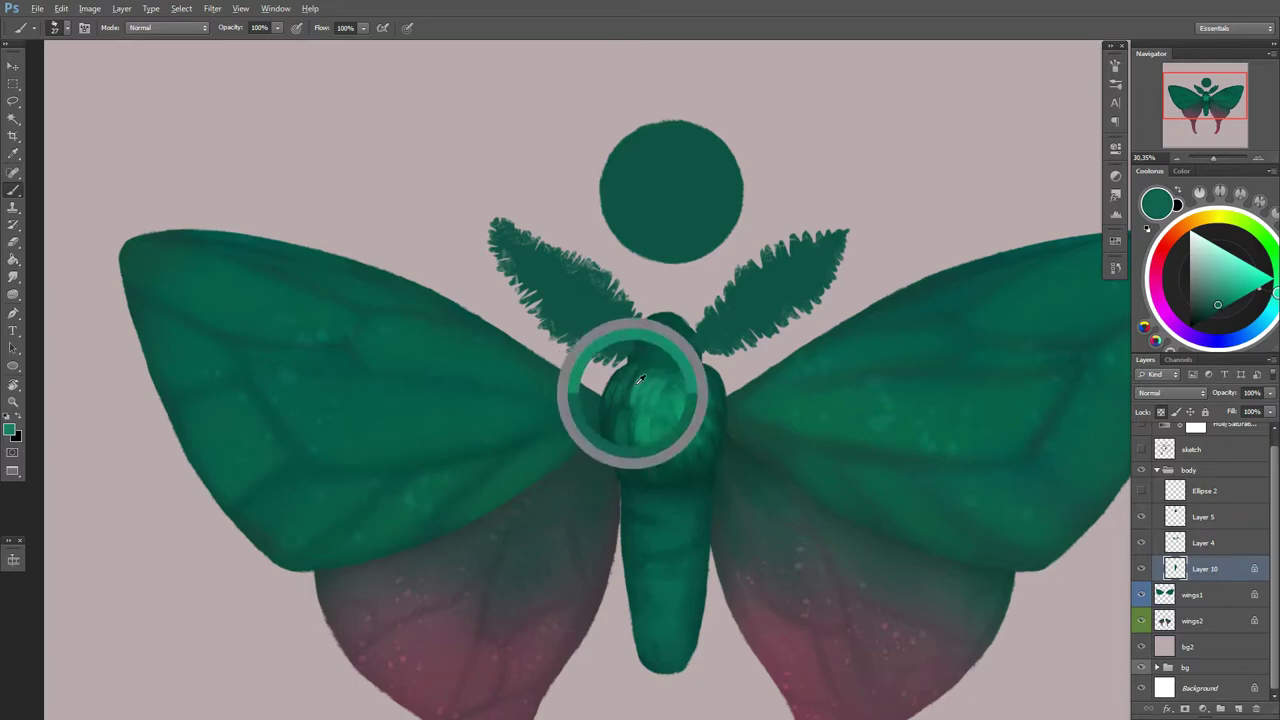
right_click(706, 326)
left_click(1205, 318)
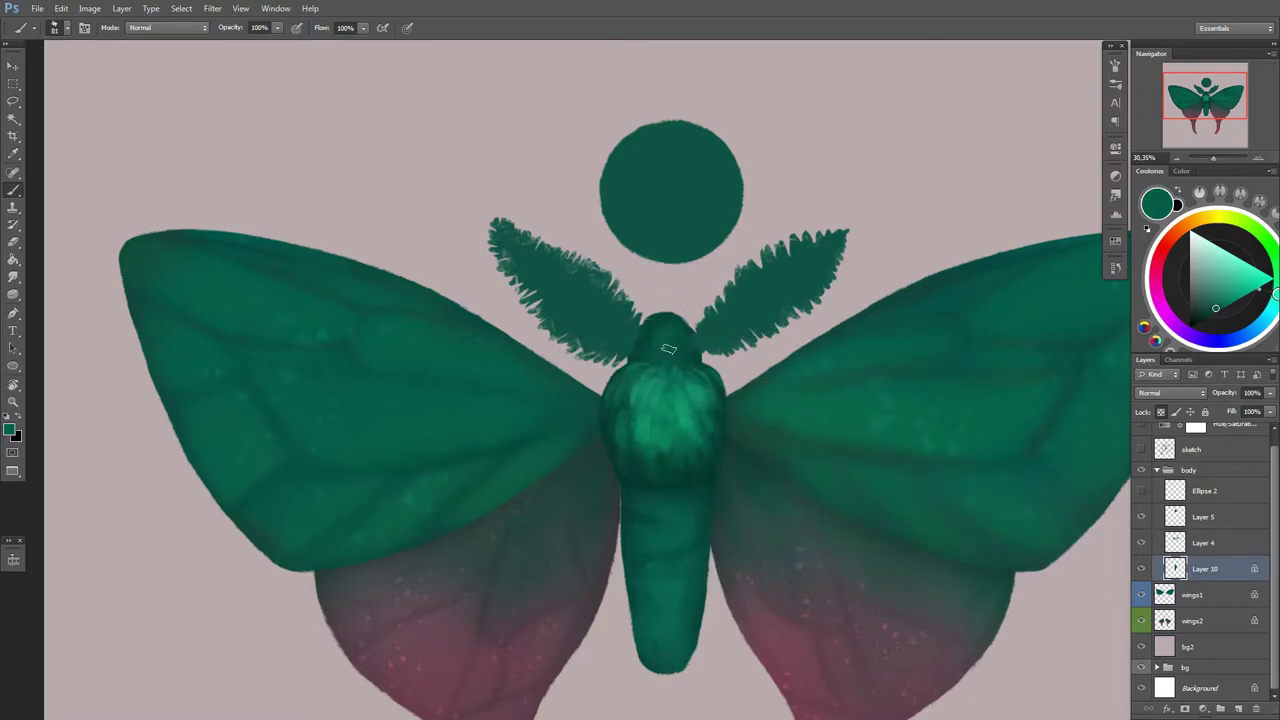
right_click(682, 334)
right_click(690, 375)
left_click(701, 388)
key("Return")
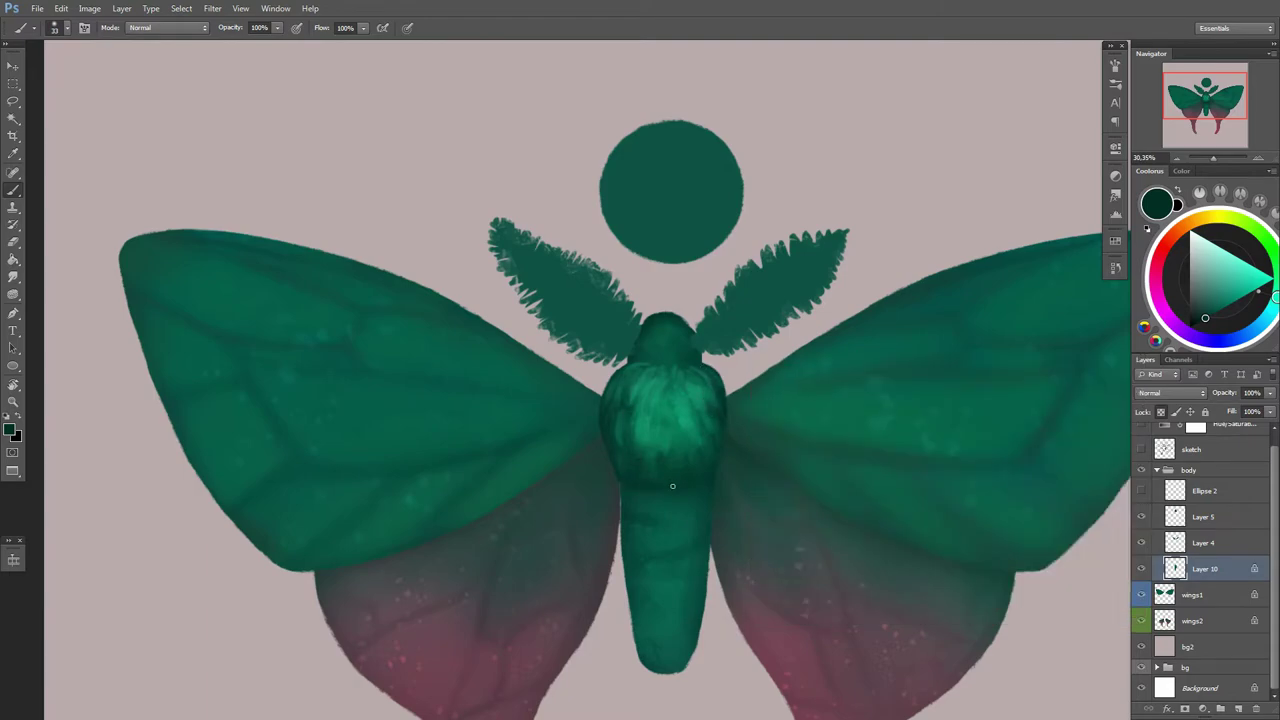
Step: Resize the brush and sample lighter and darker teals from the body
right_click(718, 424)
key("Return")
right_click(716, 382)
key("Return")
left_click(645, 447, "alt")
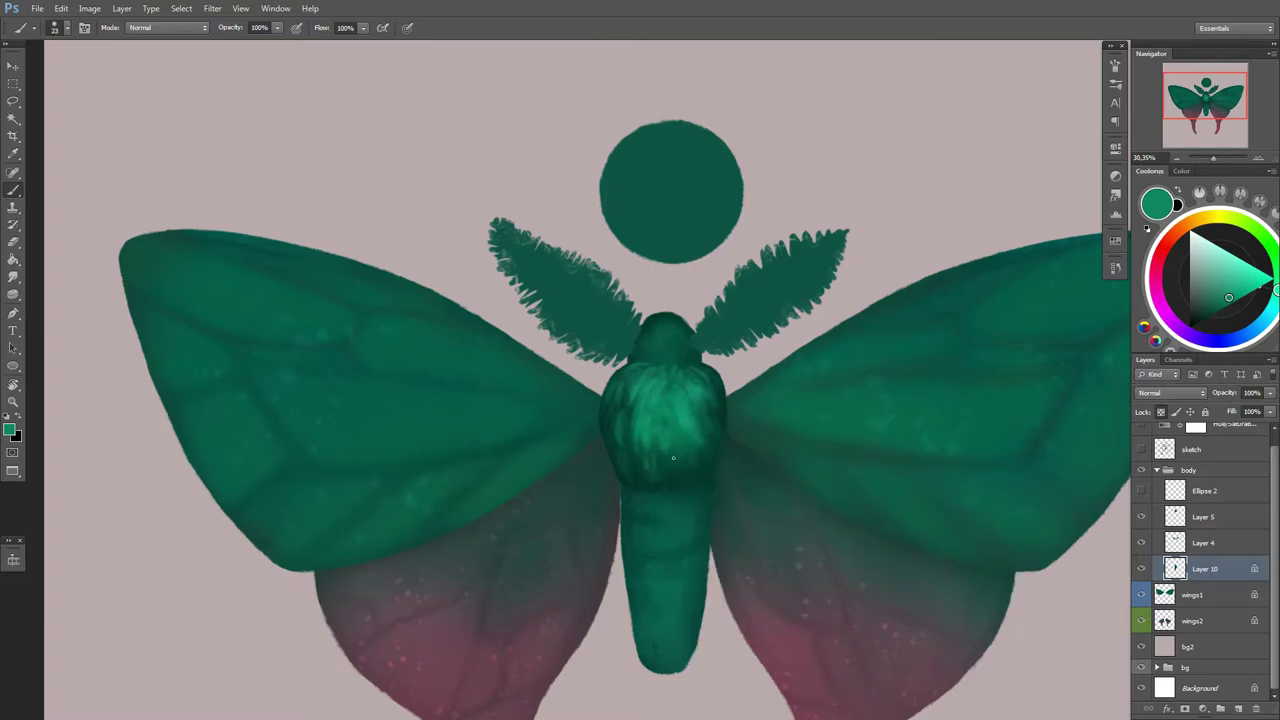
left_click(622, 393, "alt")
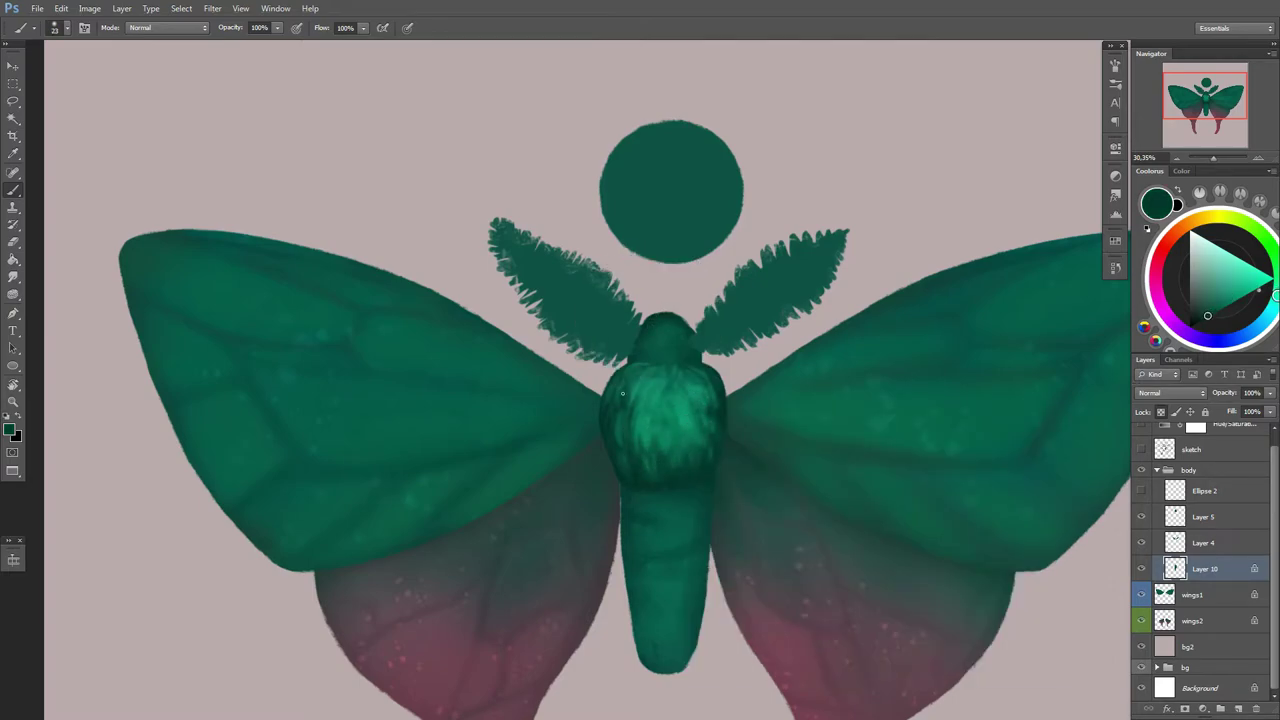
Step: Re-sample teals from the body, settling on a brighter highlight teal
scroll(689, 371, "down", 3)
scroll(783, 474, "up", 2)
left_click(664, 424, "alt")
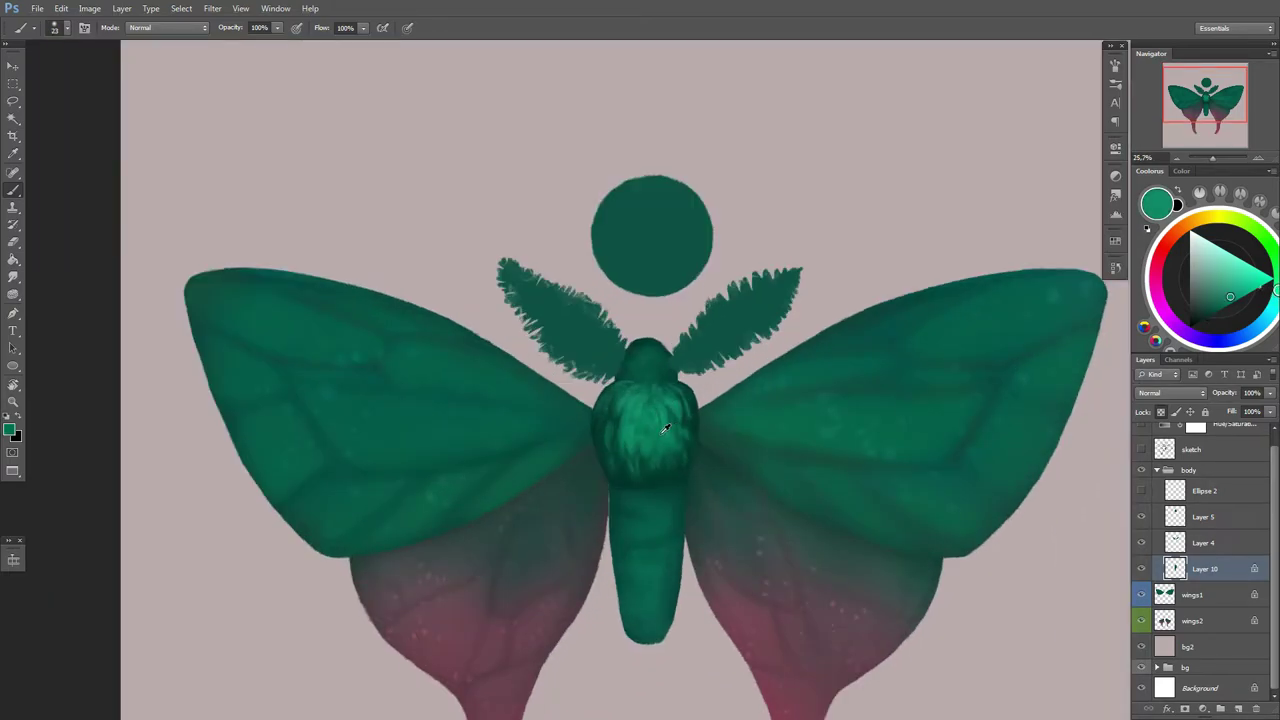
left_click(627, 430, "alt")
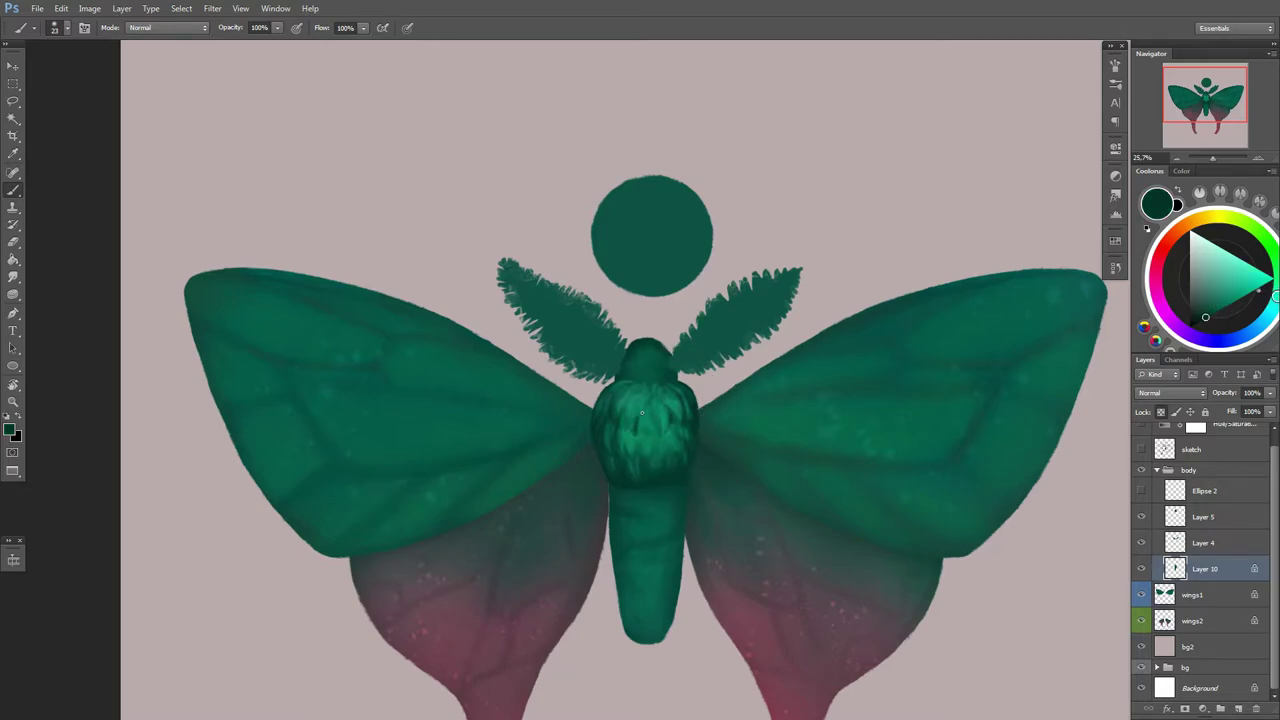
left_click(633, 460, "alt")
scroll(705, 453, "up", 1)
left_click(645, 425, "alt")
Step: Paint bright scale strokes across the chest and a small dark stroke on the head
right_click(699, 430)
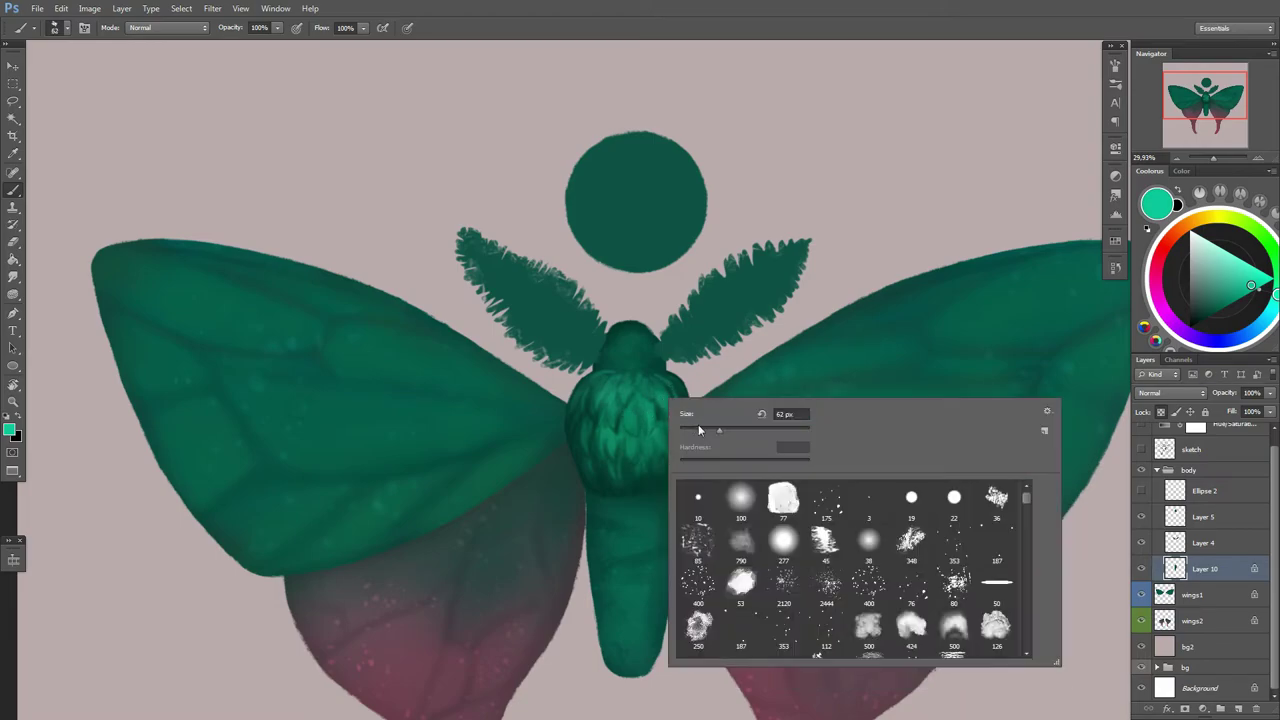
key("Escape")
right_click(613, 405)
key("Escape")
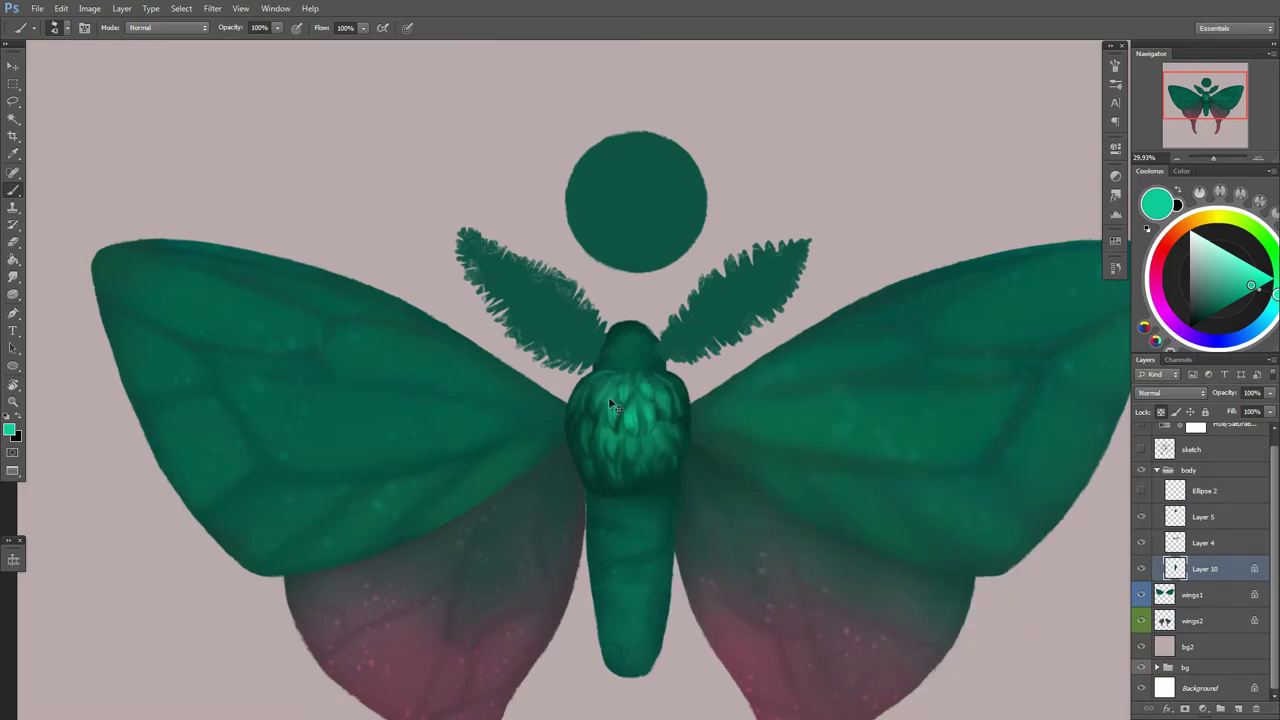
right_click(613, 405)
key("Escape")
left_click_drag(605, 395, 640, 445)
left_click(621, 347, "alt")
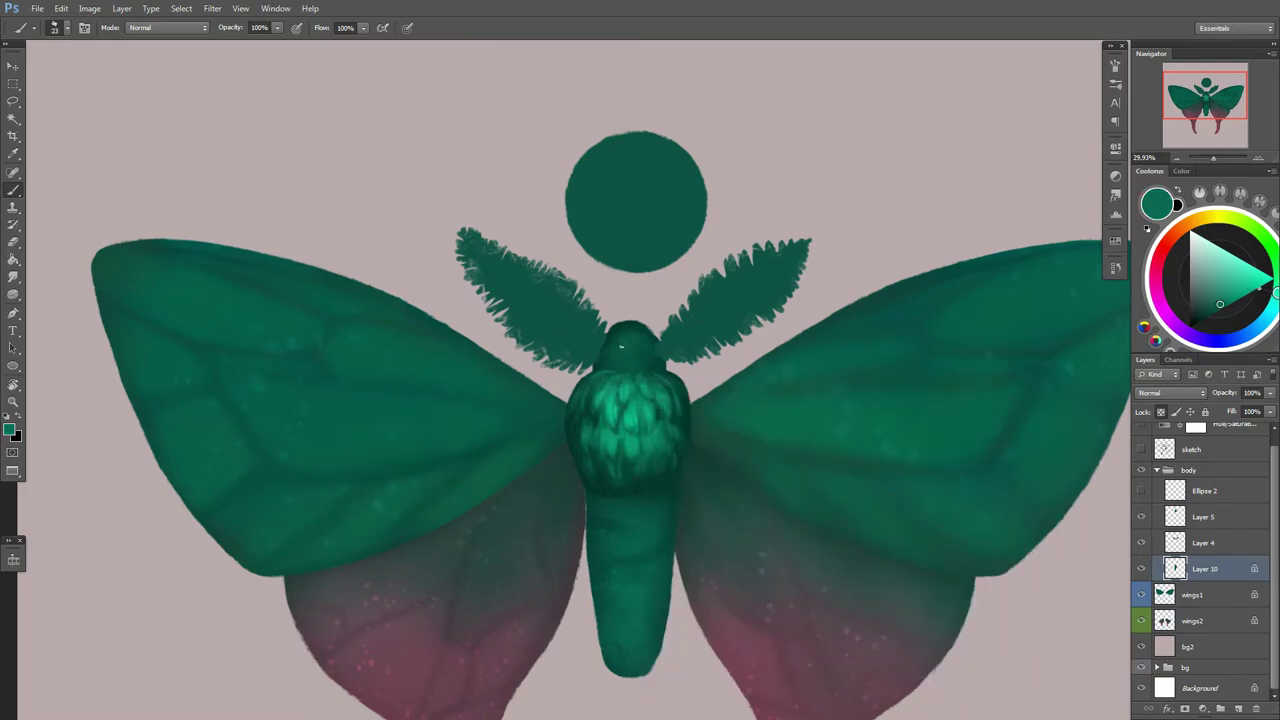
left_click_drag(628, 338, 631, 356)
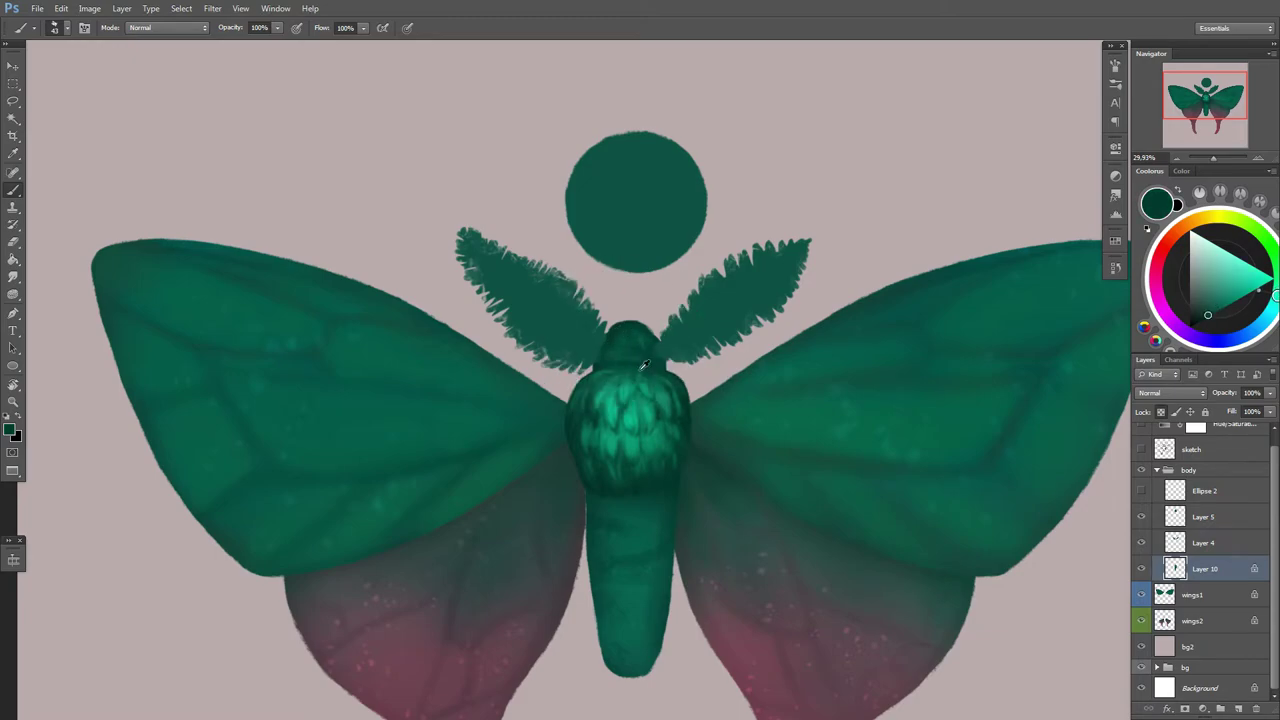
left_click(644, 366, "alt")
left_click_drag(698, 478, 680, 392)
right_click(680, 392)
Step: Sample teals from the thorax and abdomen and paint lighter teal bands on the lower abdomen
key("Escape")
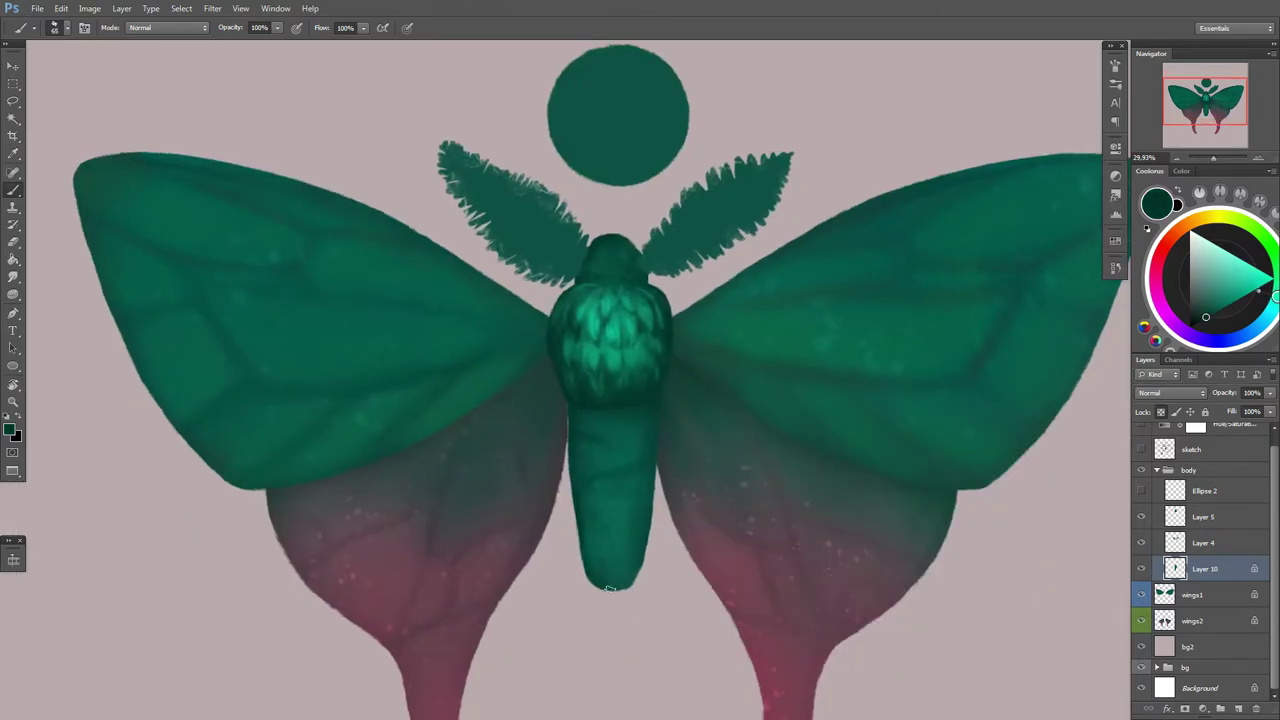
right_click(614, 388)
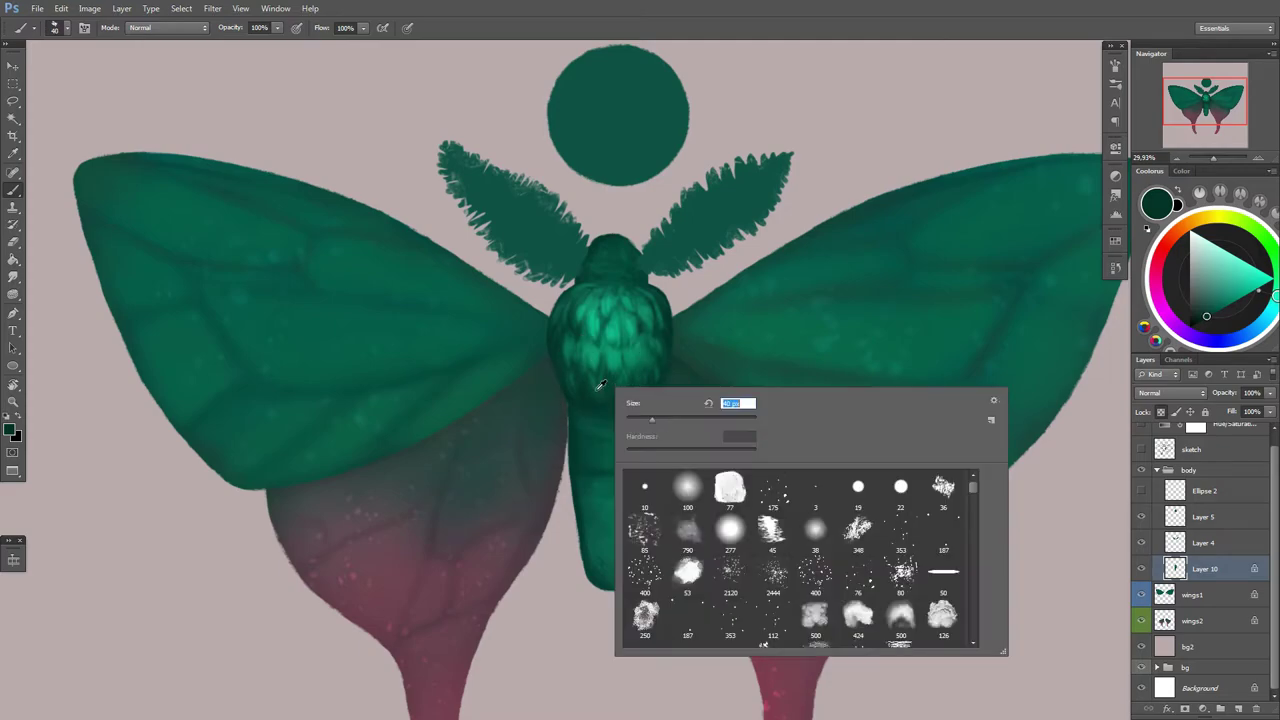
key("Escape")
left_click(637, 331, "alt")
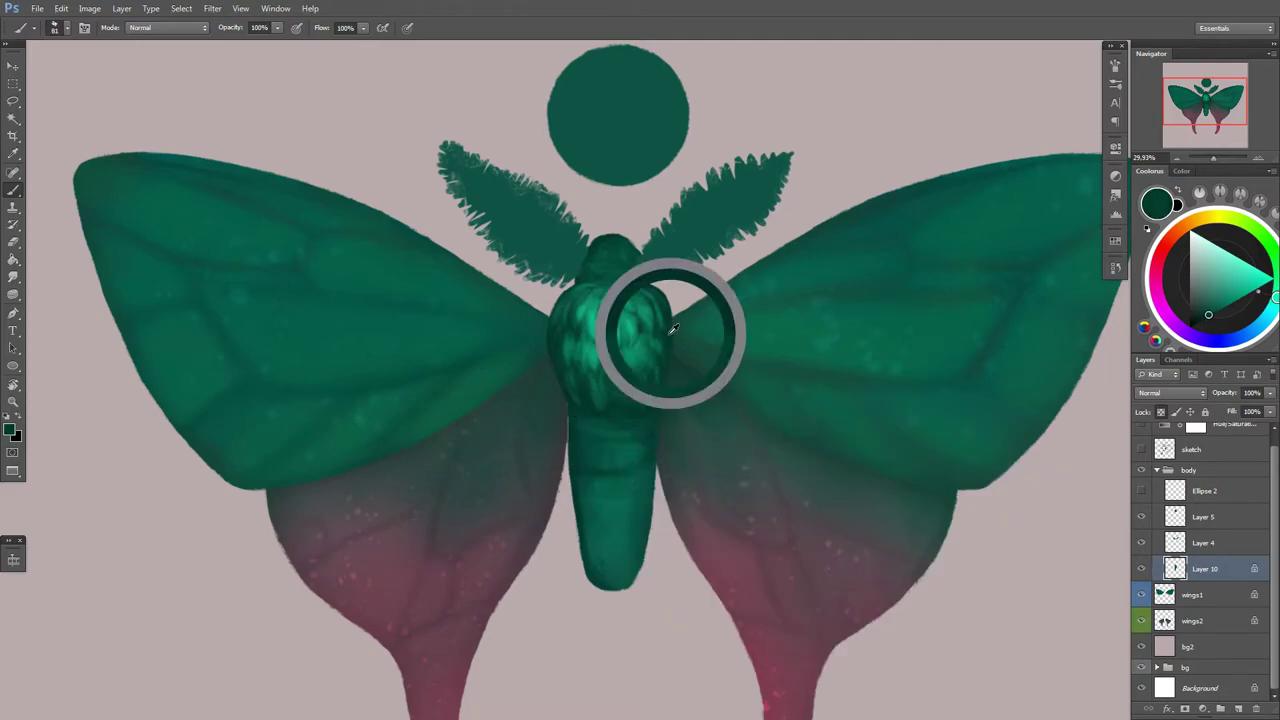
left_click(617, 515, "alt")
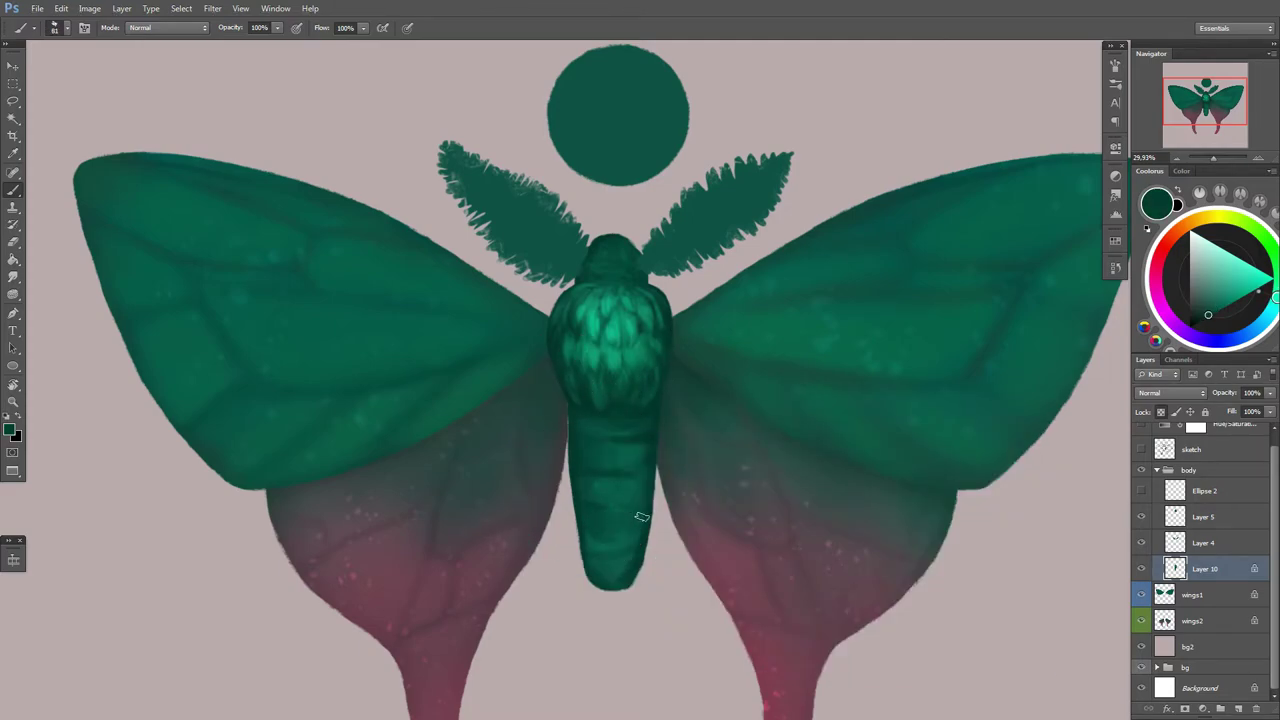
mouse_move(628, 545)
left_mouse_down()
mouse_move(590, 558)
mouse_move(590, 515)
left_mouse_up()
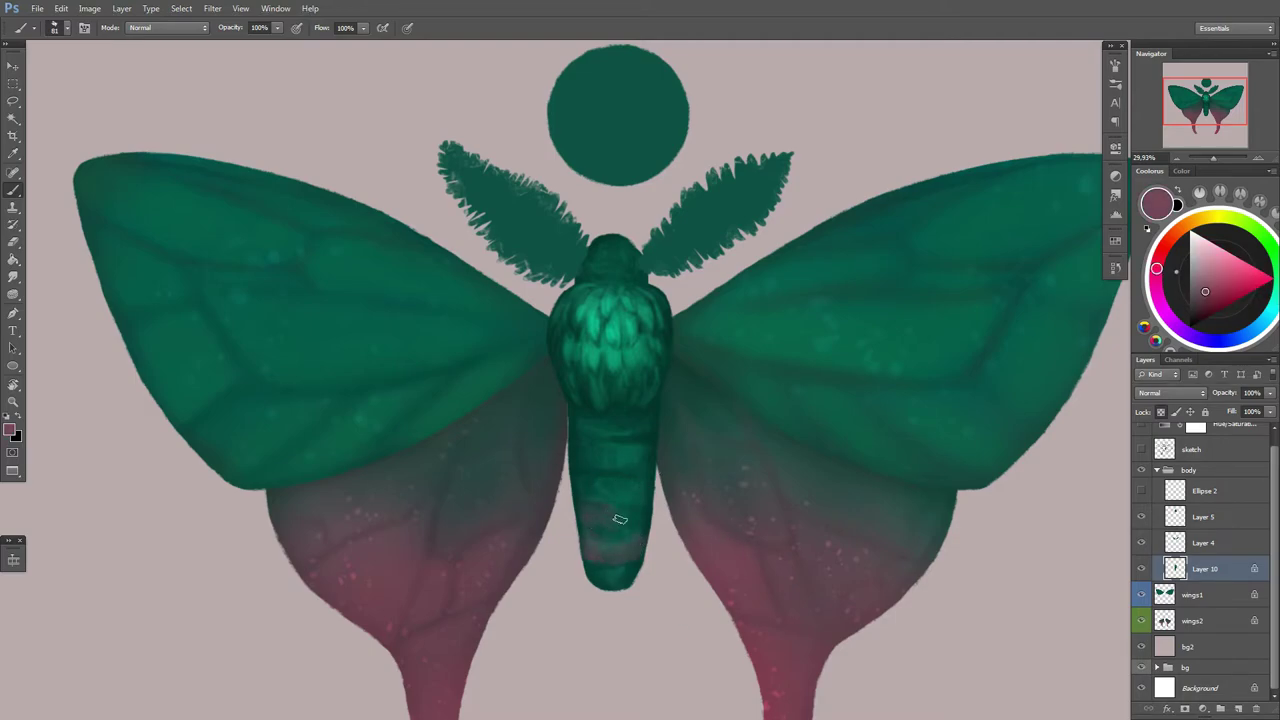
Step: Sample darker teals from the lower and mid abdomen for the segment shading
left_click(591, 551, "alt")
left_click(618, 545, "alt")
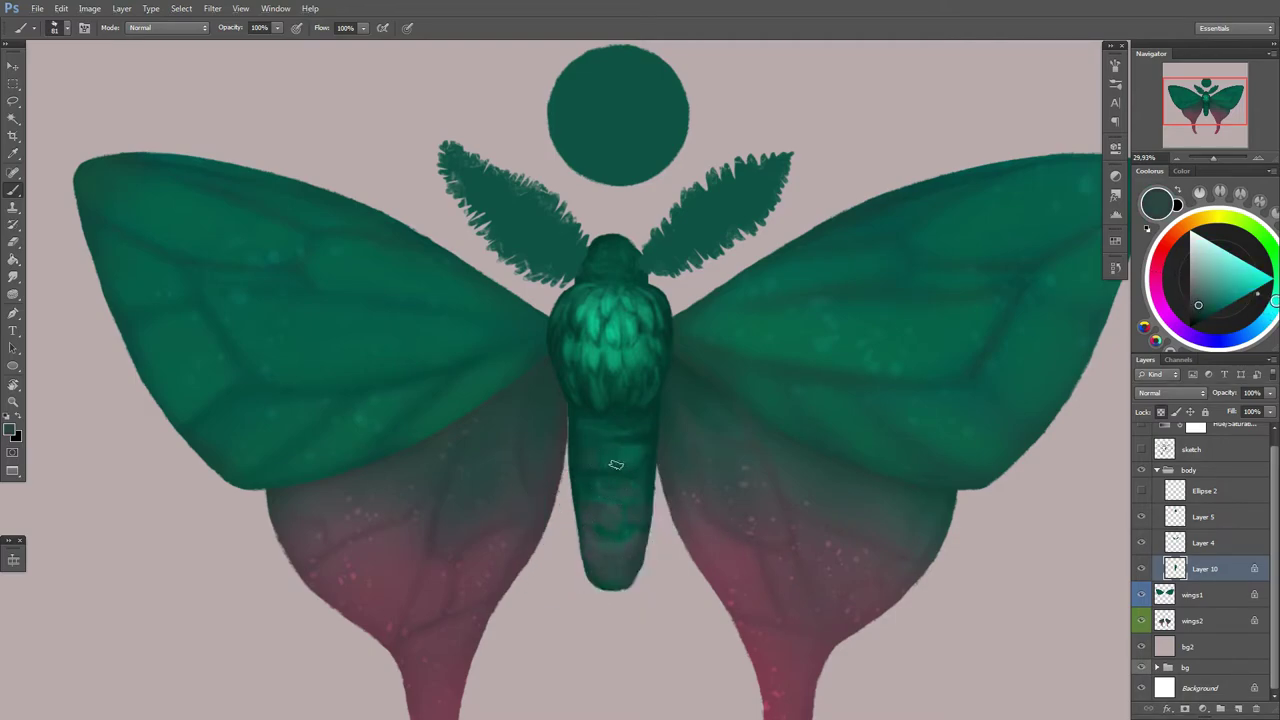
right_click(660, 440)
key("Escape")
scroll(661, 517, "down", 3)
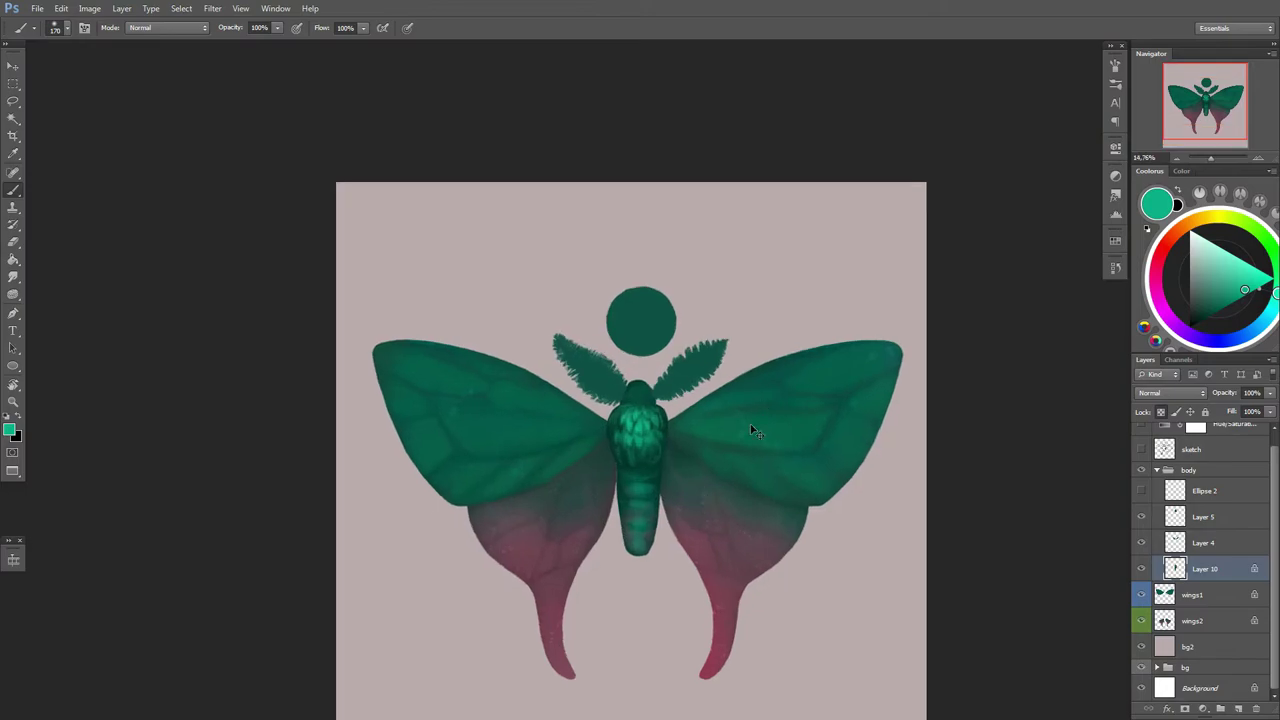
scroll(690, 480, "up", 2)
left_click(622, 518, "alt")
scroll(600, 490, "up", 2)
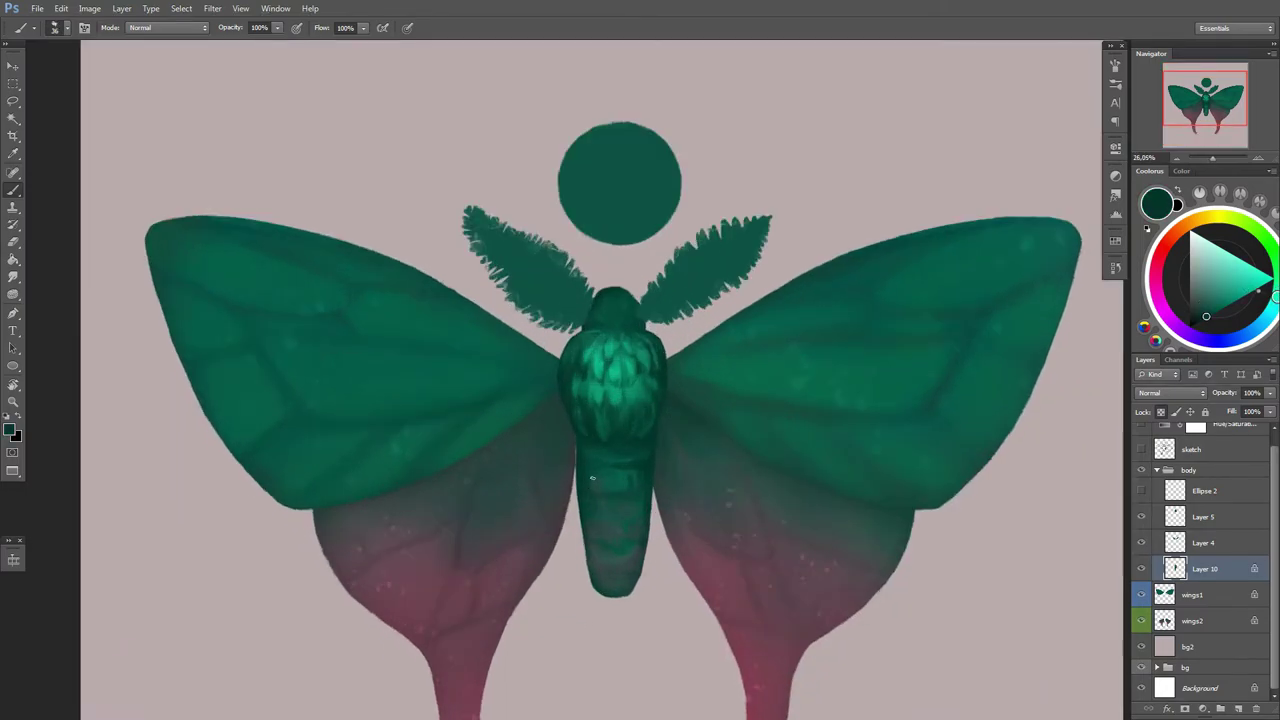
left_click(592, 478, "alt")
left_click(613, 468, "alt")
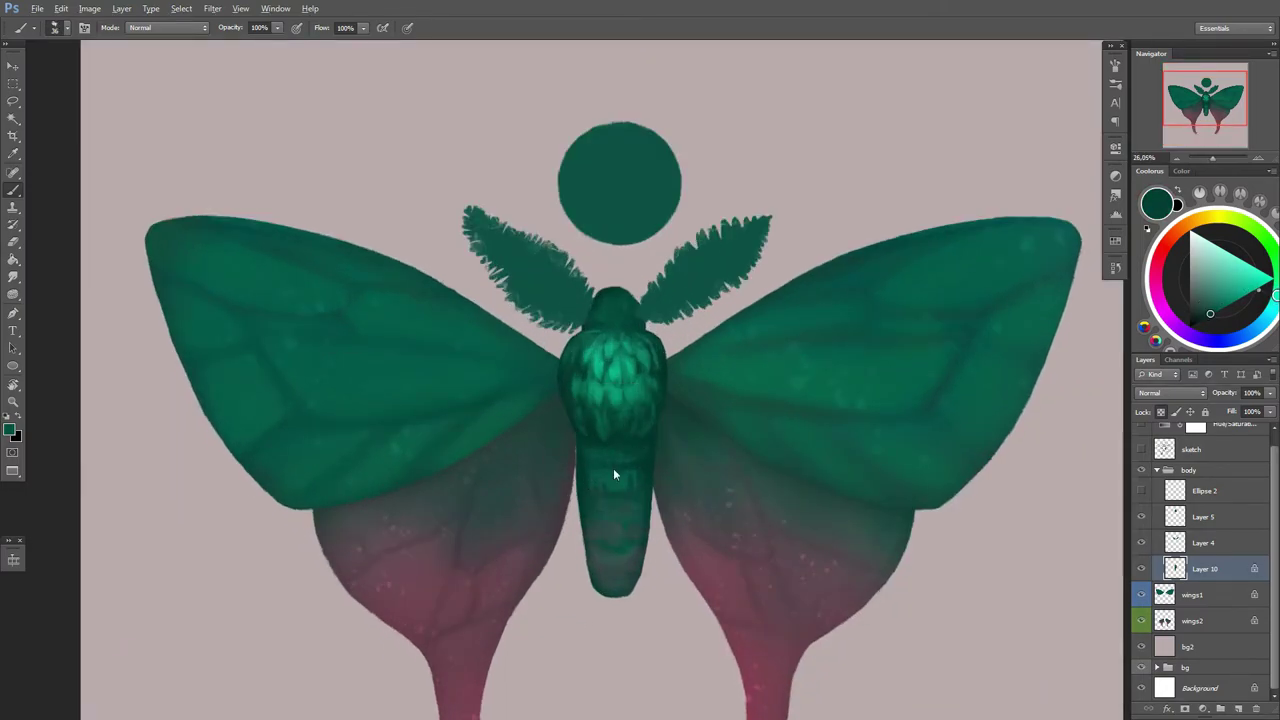
left_click(599, 523, "alt")
left_click(651, 528, "alt")
Step: Alternate brighter and darker teals sampled from the abdomen, settling on a brighter teal
right_click(640, 430)
key("Escape")
left_click(615, 468, "alt")
left_click(630, 410, "alt")
left_click(620, 450, "alt")
left_click(616, 478, "alt")
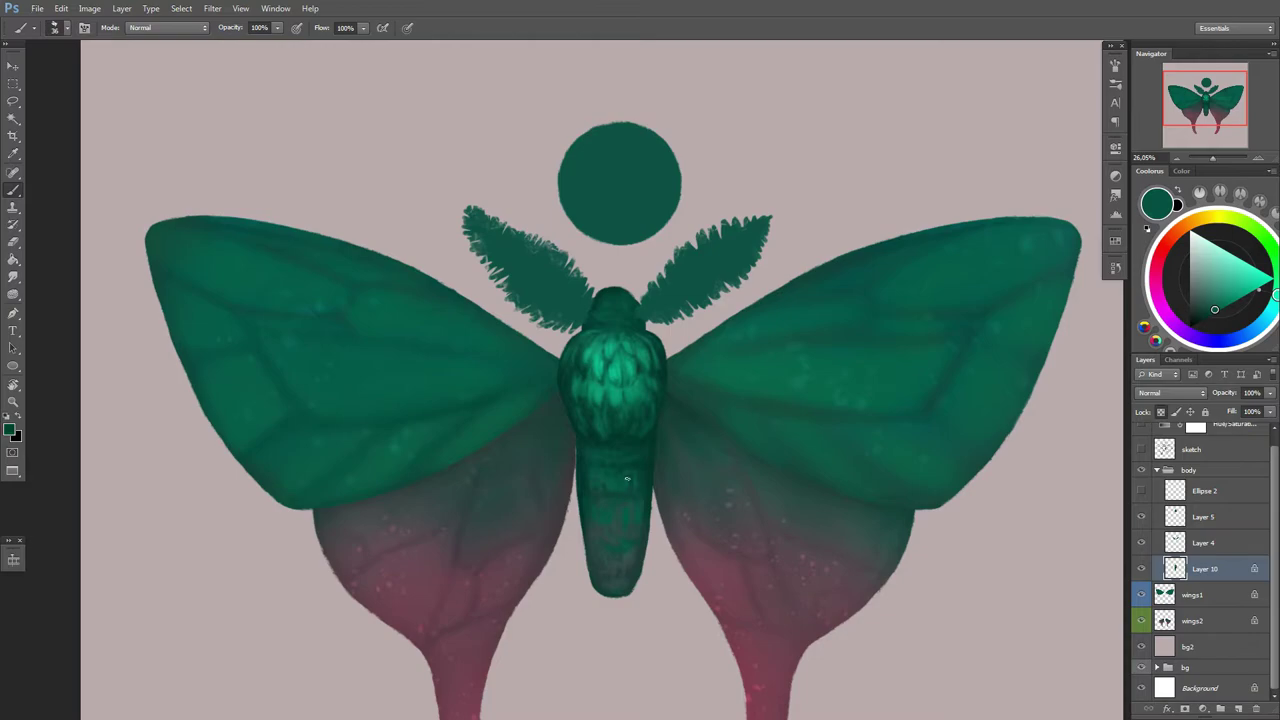
left_click(627, 479, "alt")
left_click(608, 474, "alt")
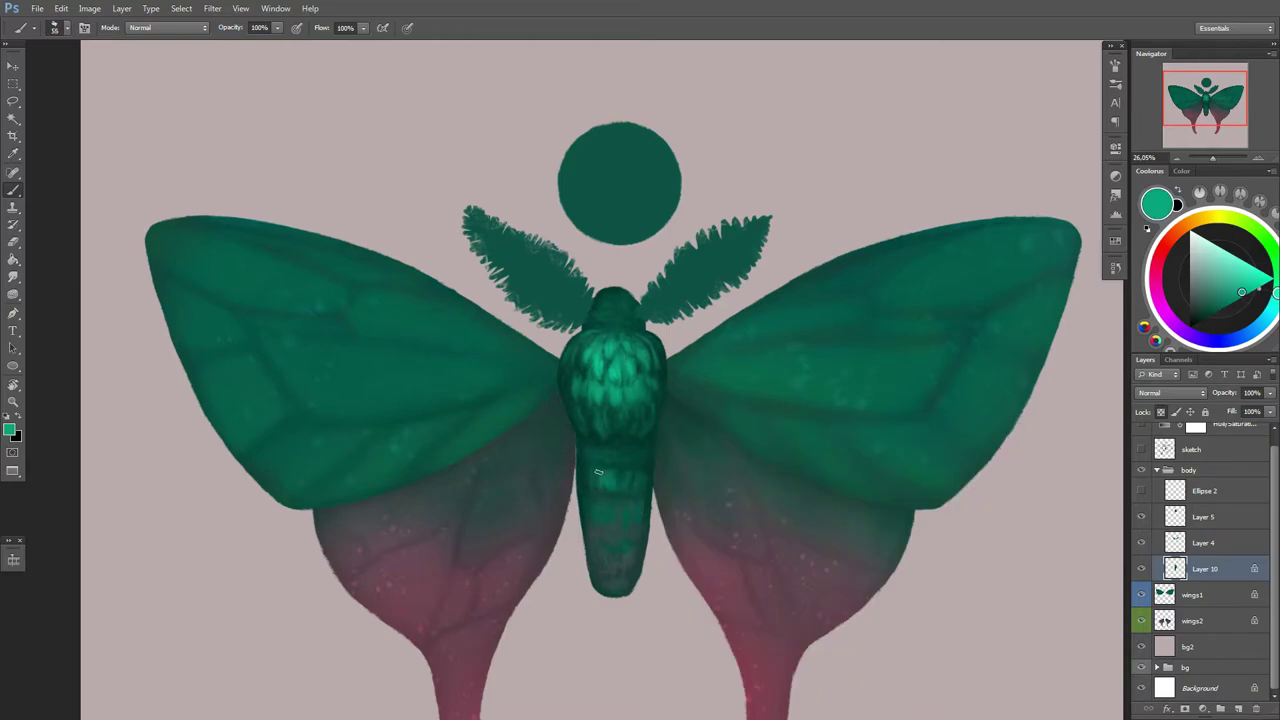
left_click(647, 481, "alt")
Step: Sample a darker teal from the body and shrink the brush to 33 px
right_click(647, 481)
key("Escape")
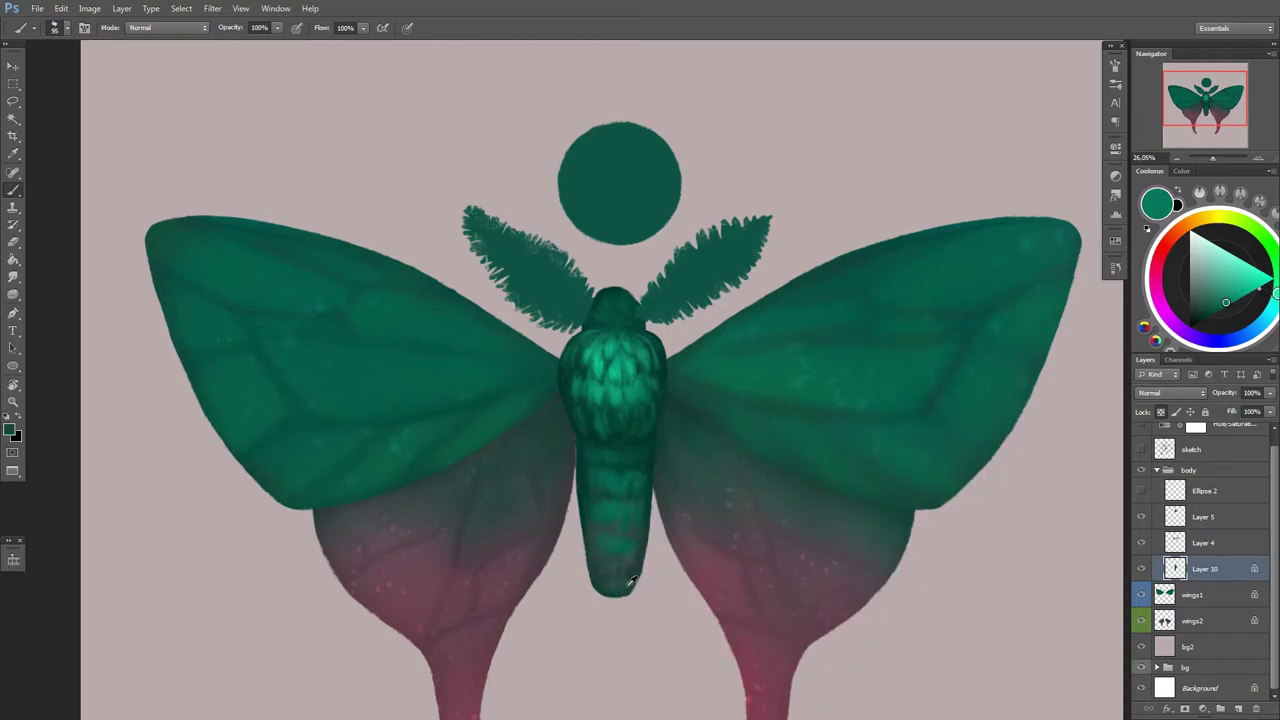
left_click(630, 581, "alt")
right_click(620, 424)
key("Escape")
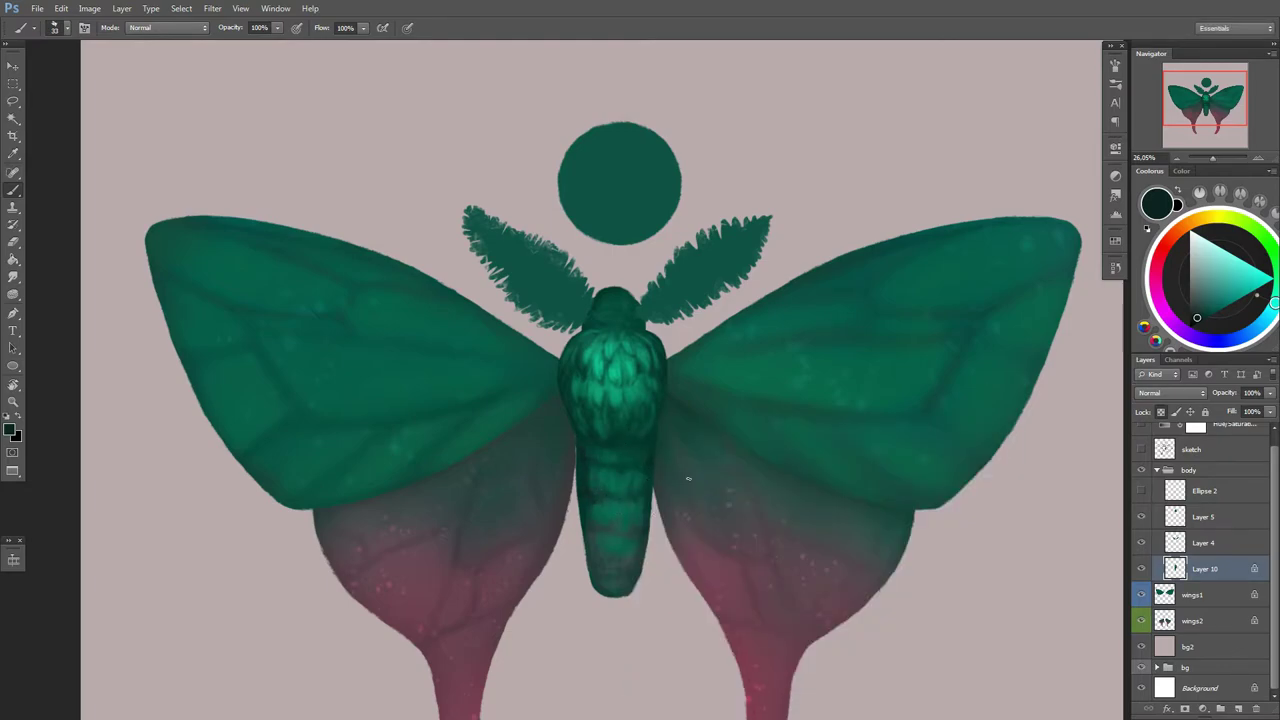
right_click(688, 479)
key("Escape")
right_click(640, 548)
key("Escape")
Step: Pick a muted purple-pink for accents, then sample darker teals lower on the body
left_click(605, 515, "alt")
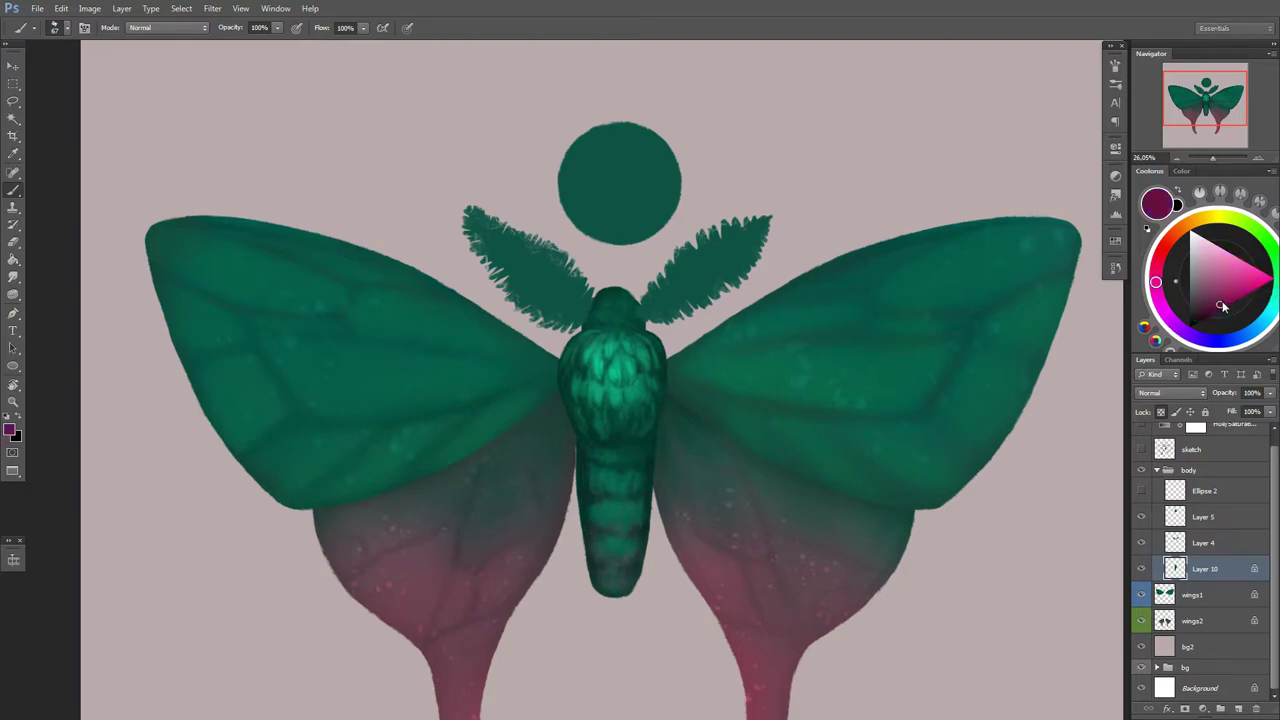
left_click(600, 507, "alt")
right_click(668, 427)
key("Escape")
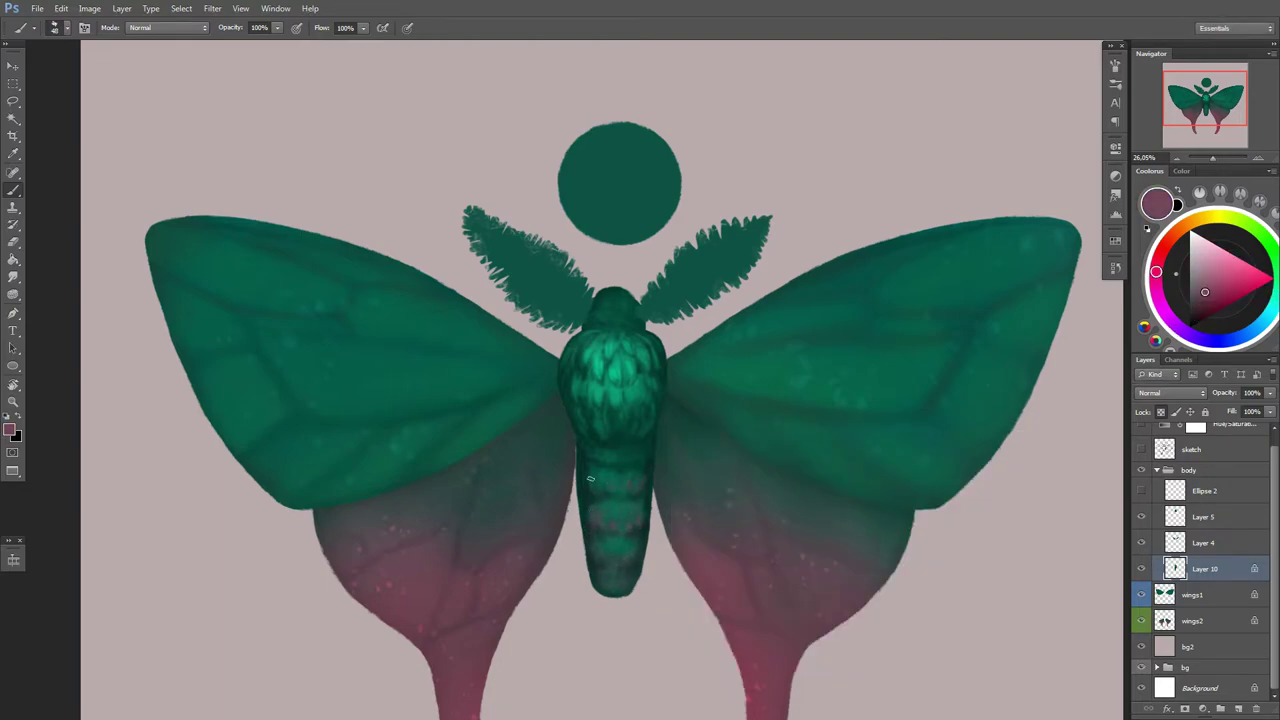
left_click(626, 336, "alt")
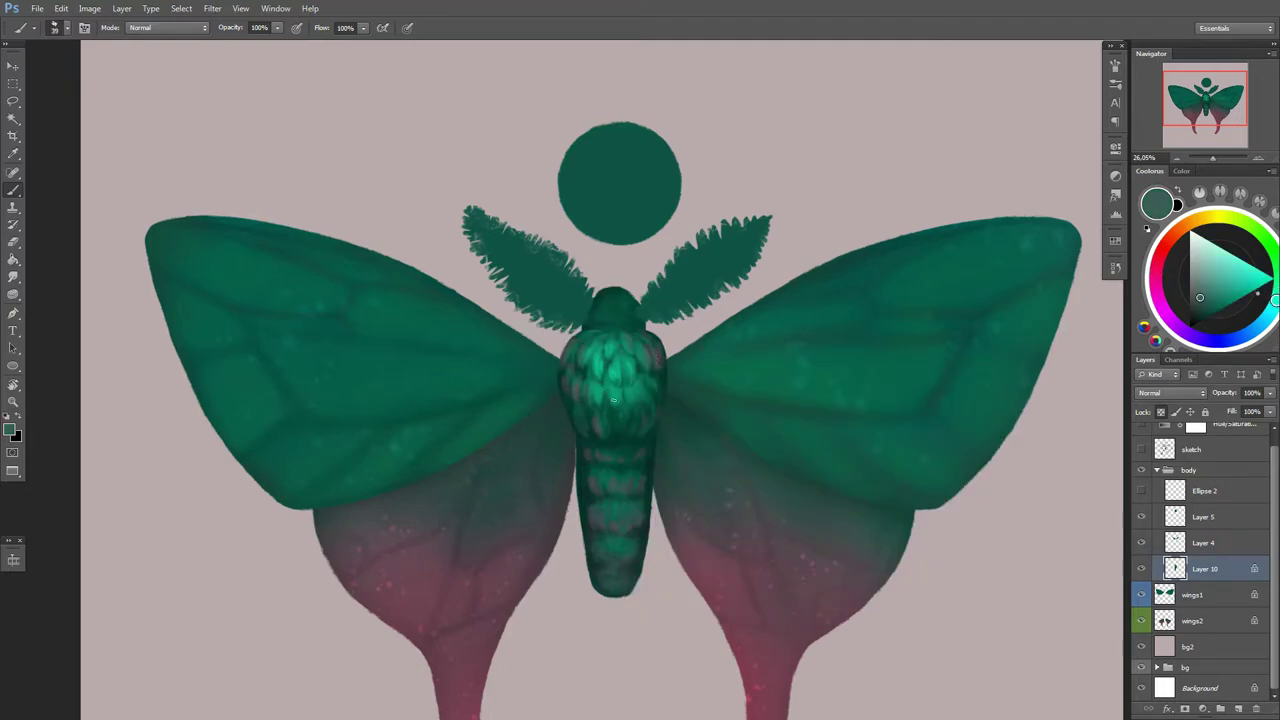
left_click(596, 468, "alt")
left_click(610, 502, "alt")
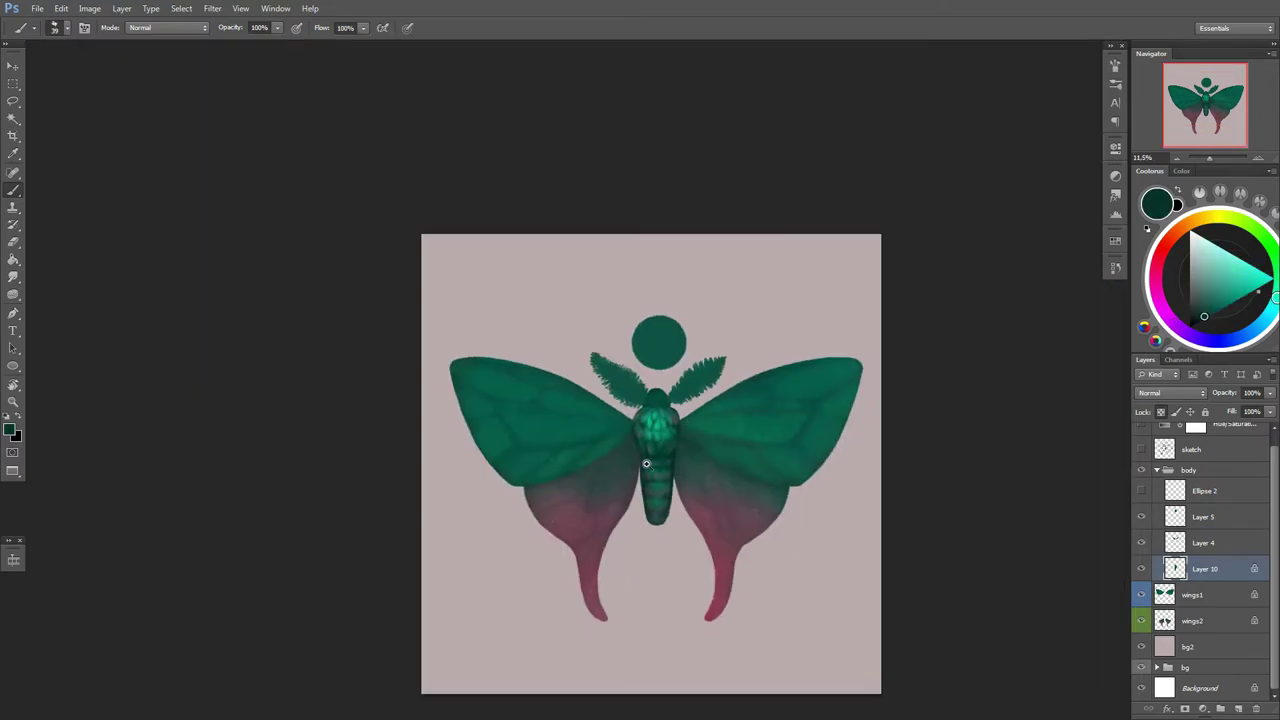
Step: Make Layer 4 (antennae) active, pick a pale blue-teal, and shrink the brush to 35 px
left_click_drag(636, 561, 835, 349)
key("alt+bracketright")
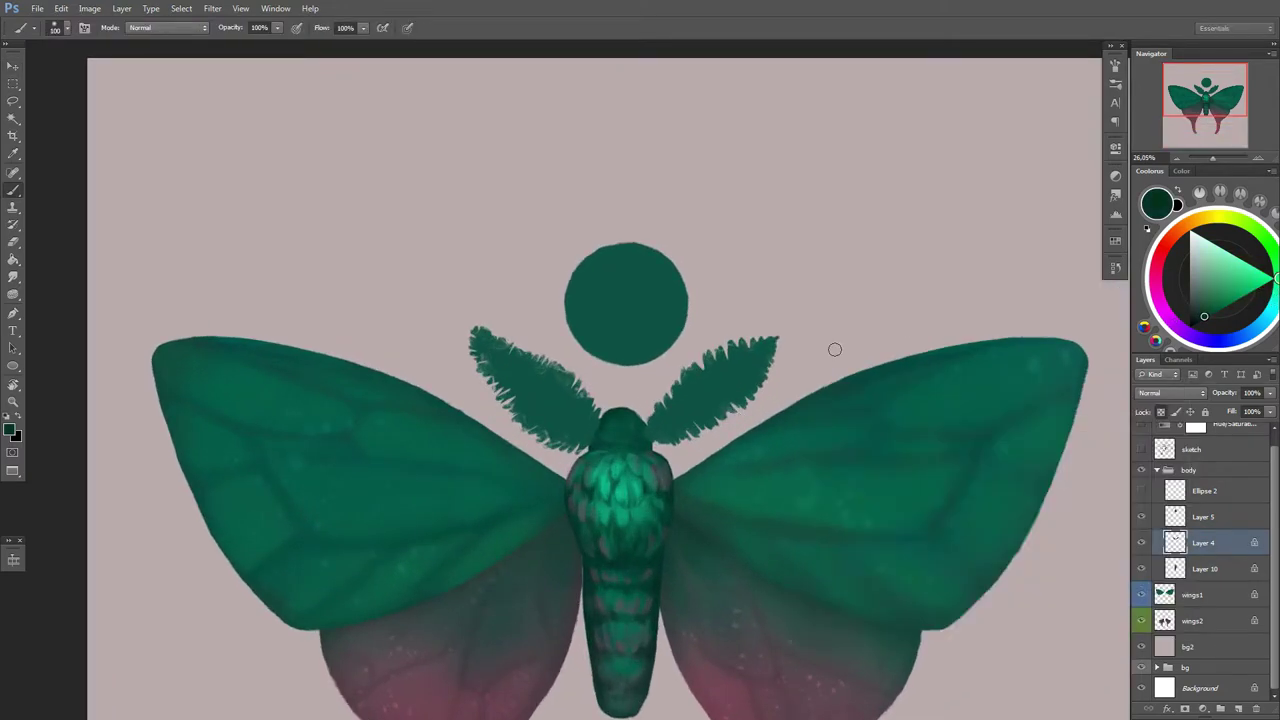
left_click(1272, 310)
left_click(1217, 307)
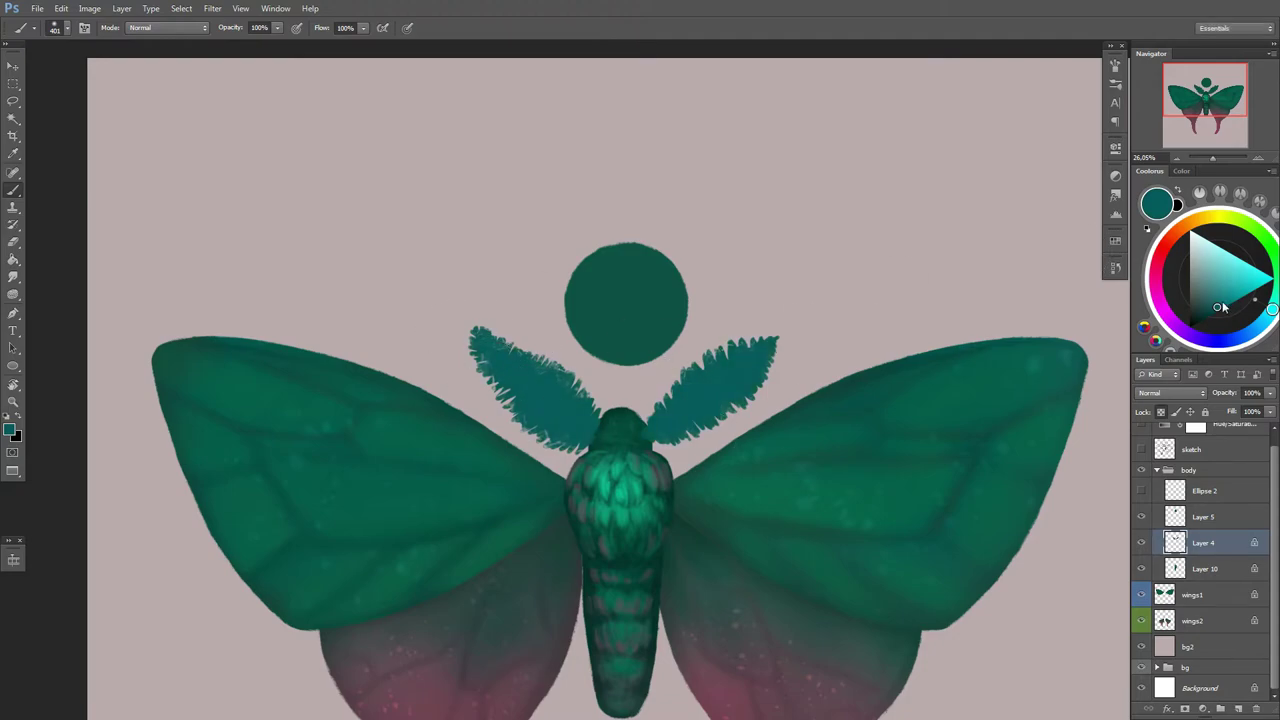
right_click(756, 362)
key("Return")
right_click(756, 326)
key("Escape")
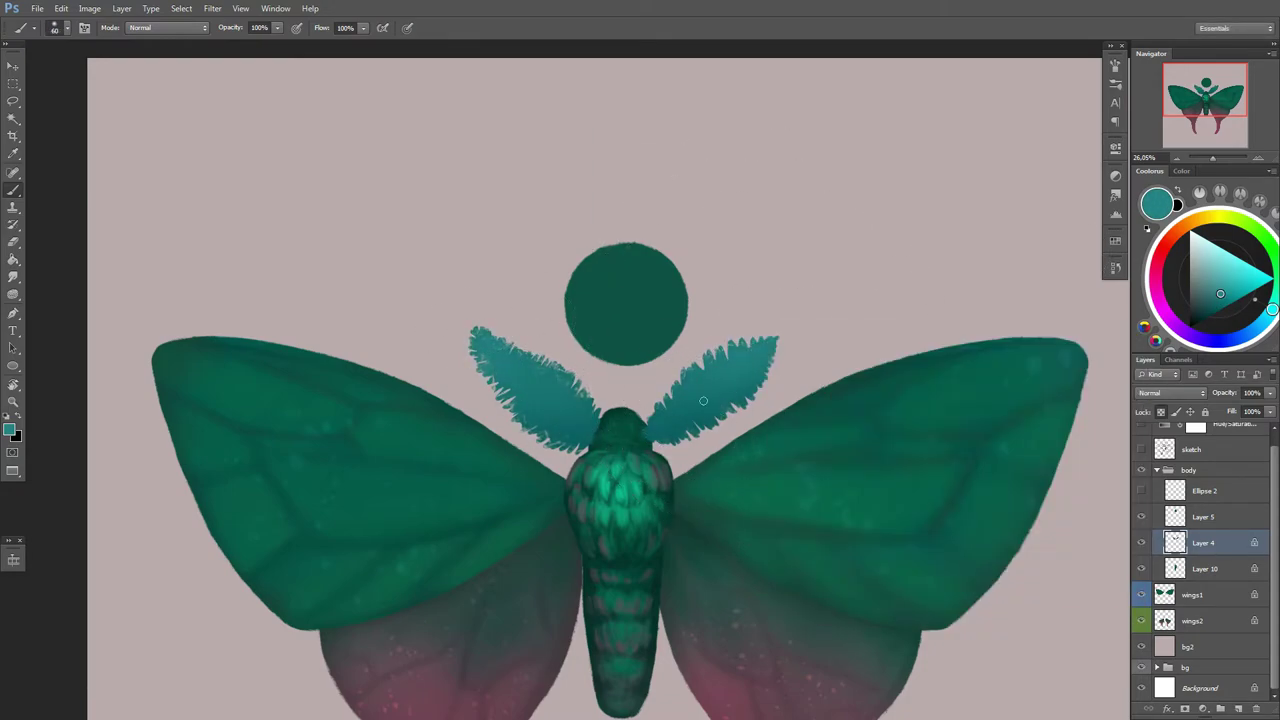
right_click(751, 351)
key("Return")
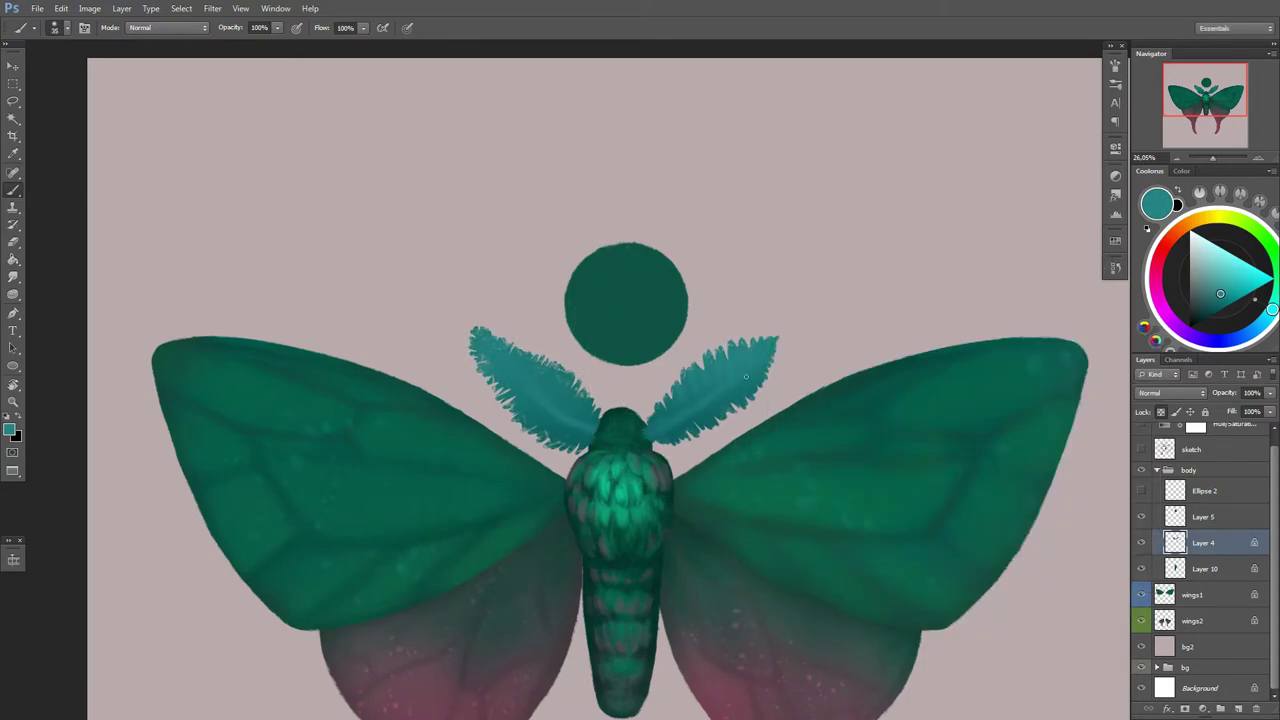
right_click(580, 392)
key("Return")
Step: Pick a dark teal and resize the brush from 164 down to 70
left_click_drag(520, 386, 541, 390)
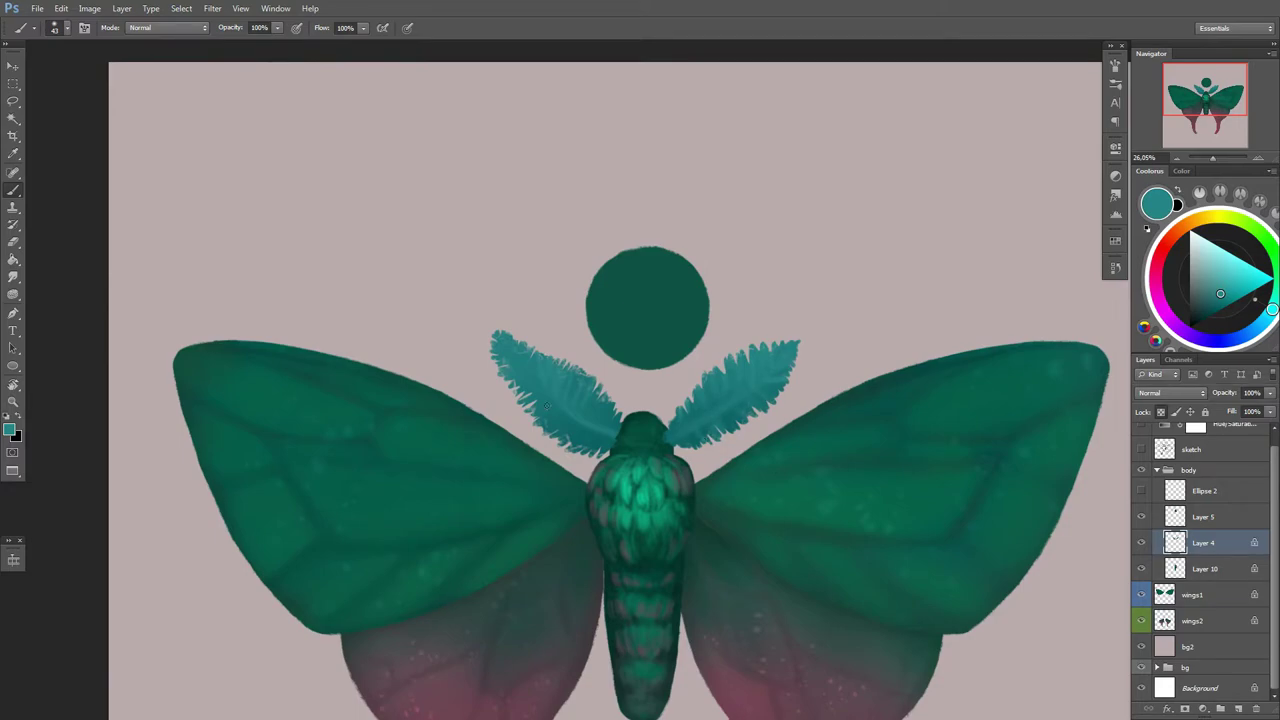
left_click(583, 408, "alt")
scroll(583, 408, "up", 1, "alt")
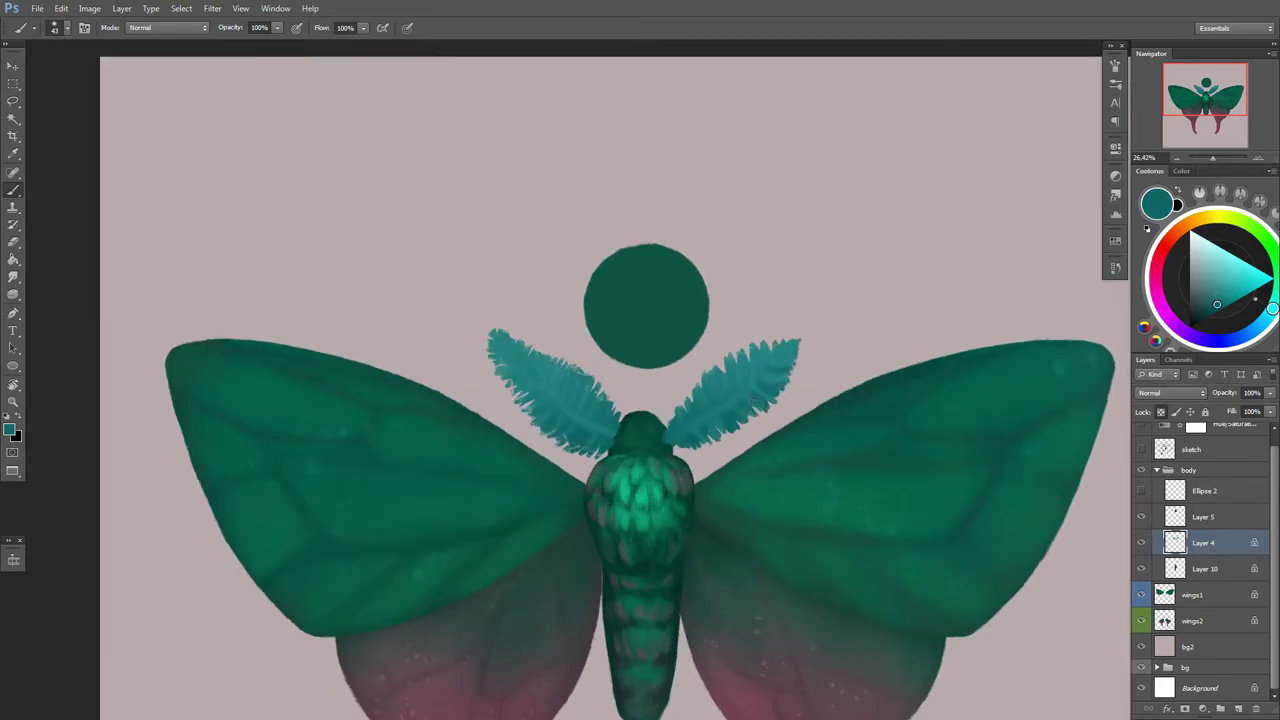
right_click(725, 420)
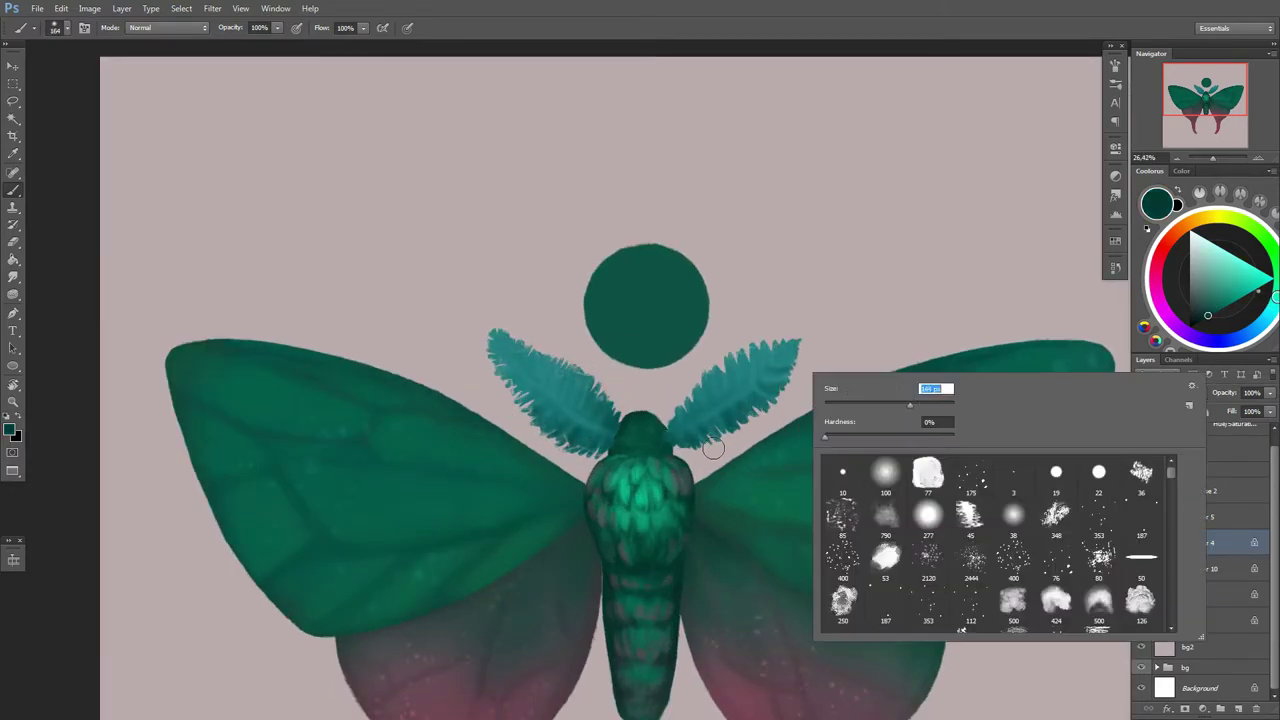
key("Return")
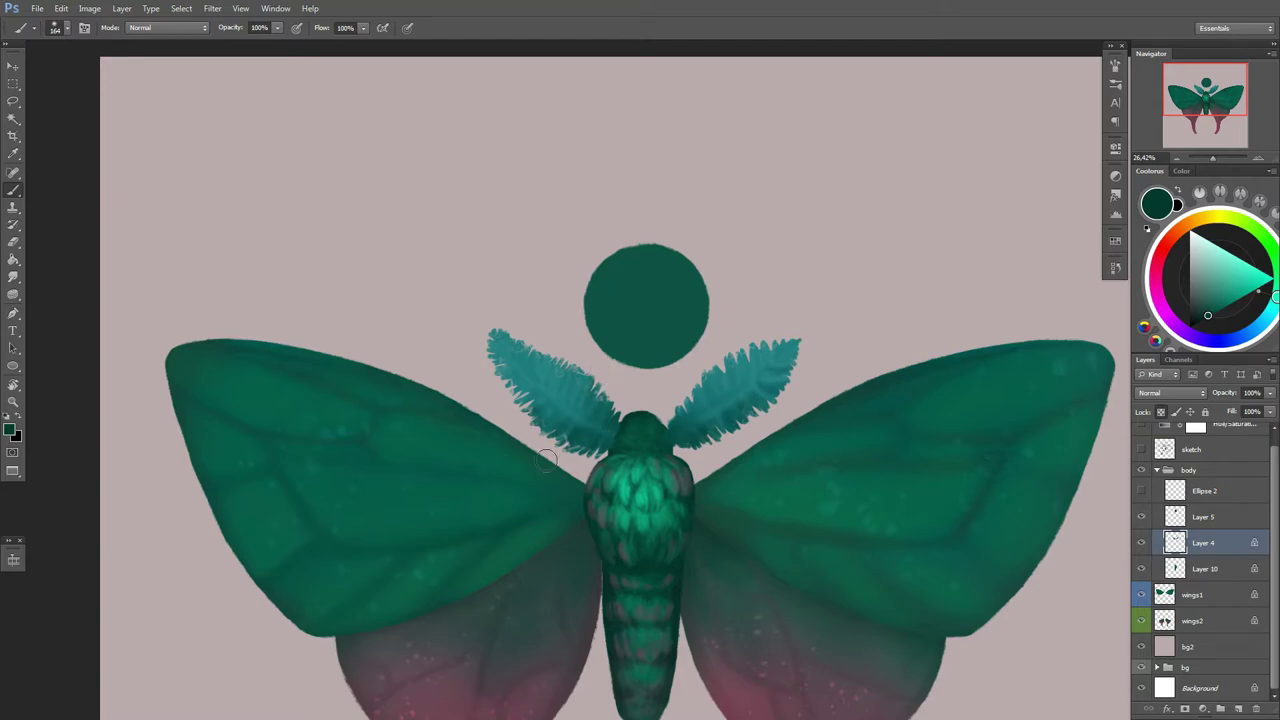
left_click_drag(546, 460, 572, 438)
right_click(634, 388)
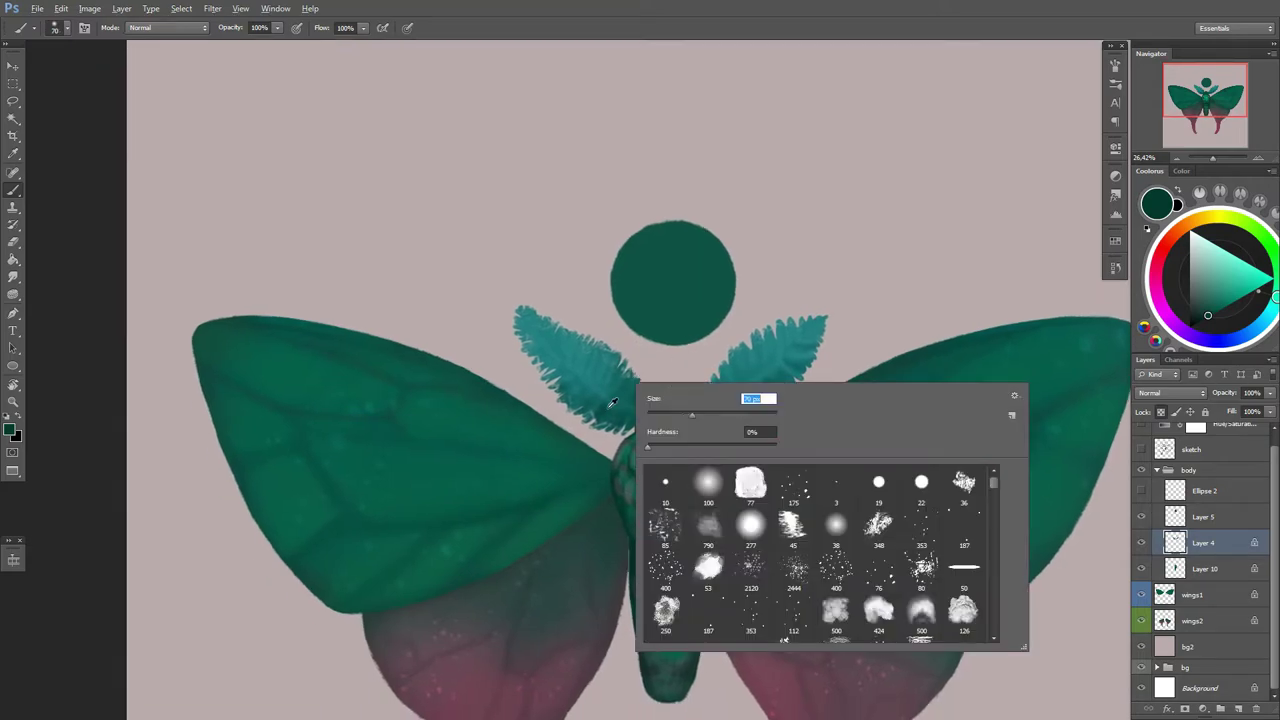
key("Return")
right_click(572, 352)
key("Return")
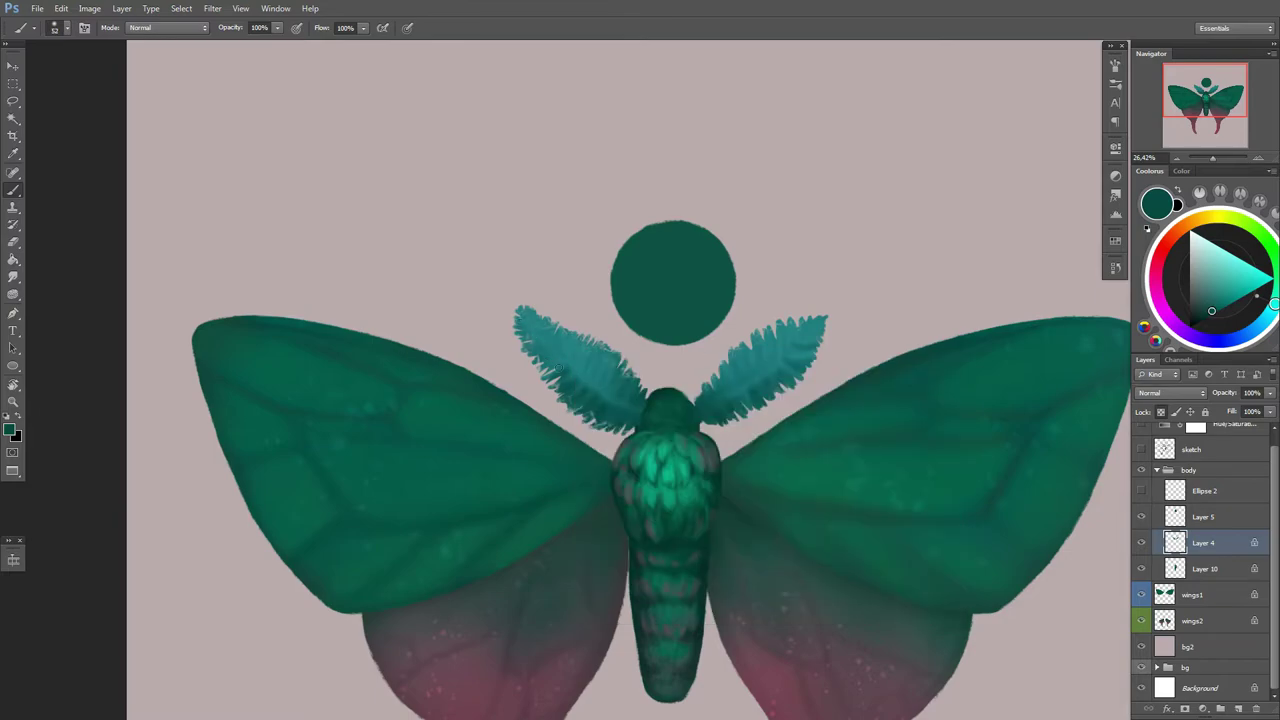
Step: Alternate light feather teal, very dark teal and a slightly darker teal on the antennae
left_click(717, 403, "alt")
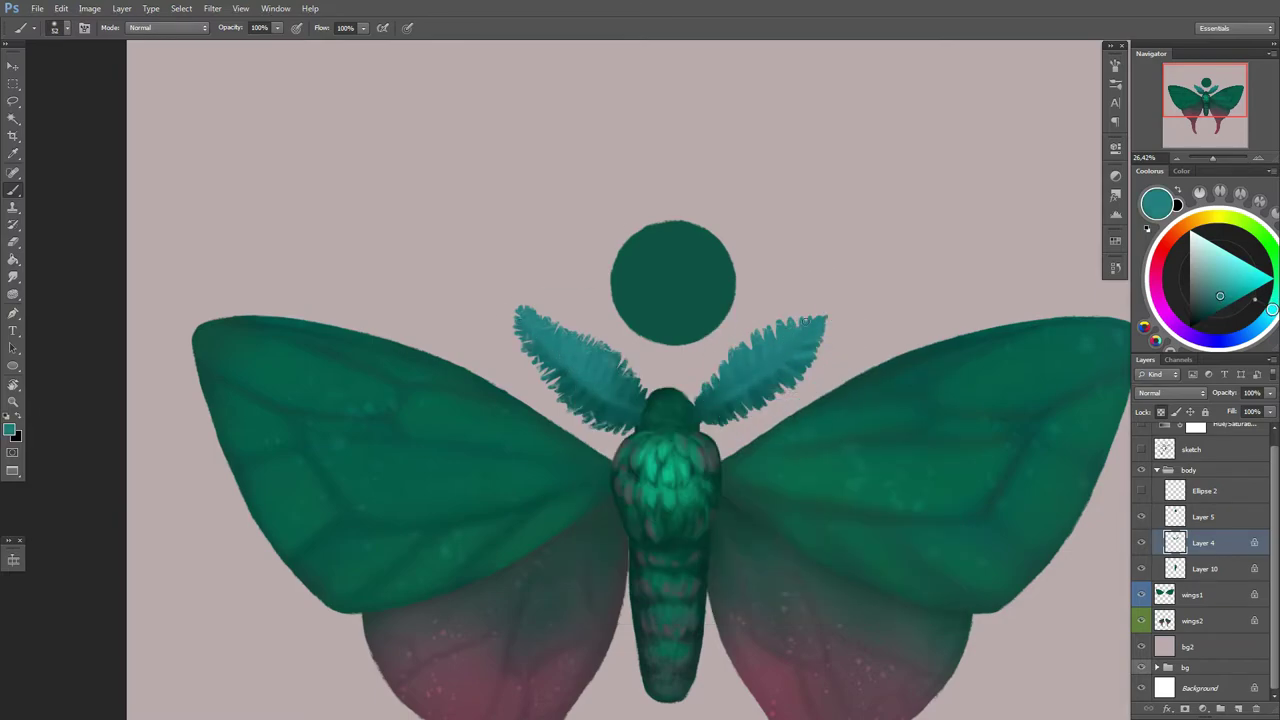
left_click(672, 349, "alt")
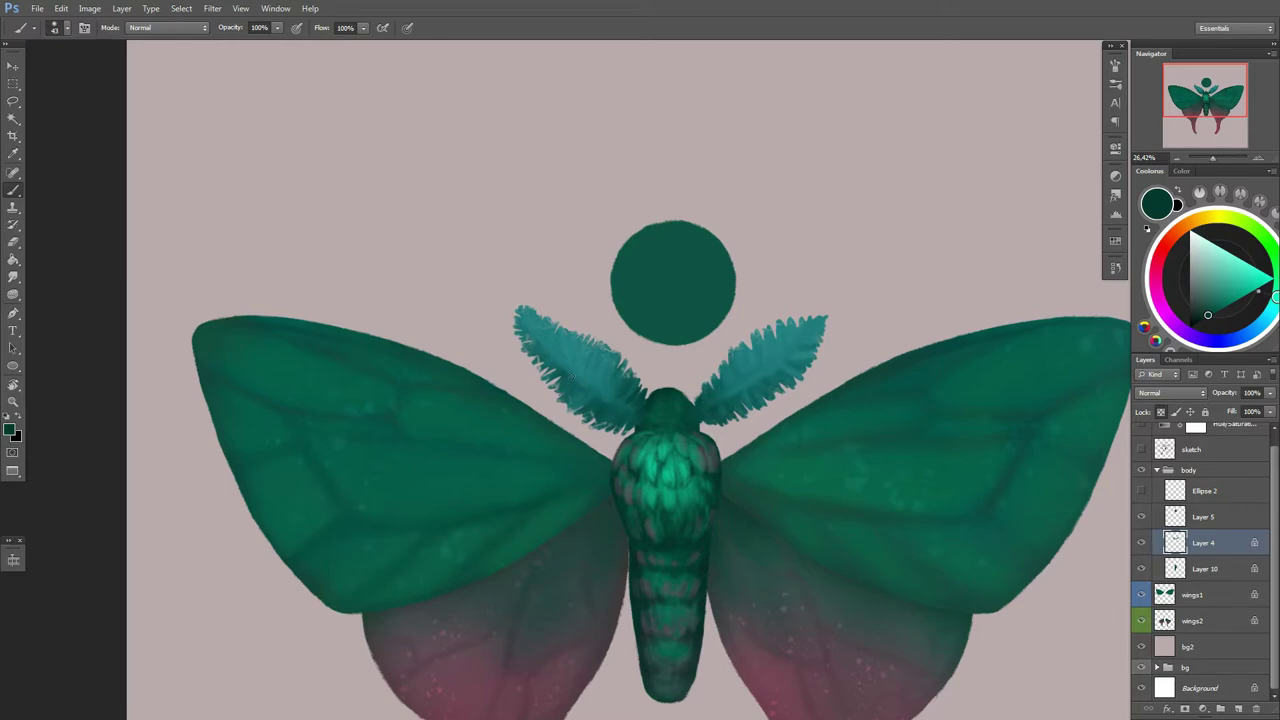
left_click(590, 388, "alt")
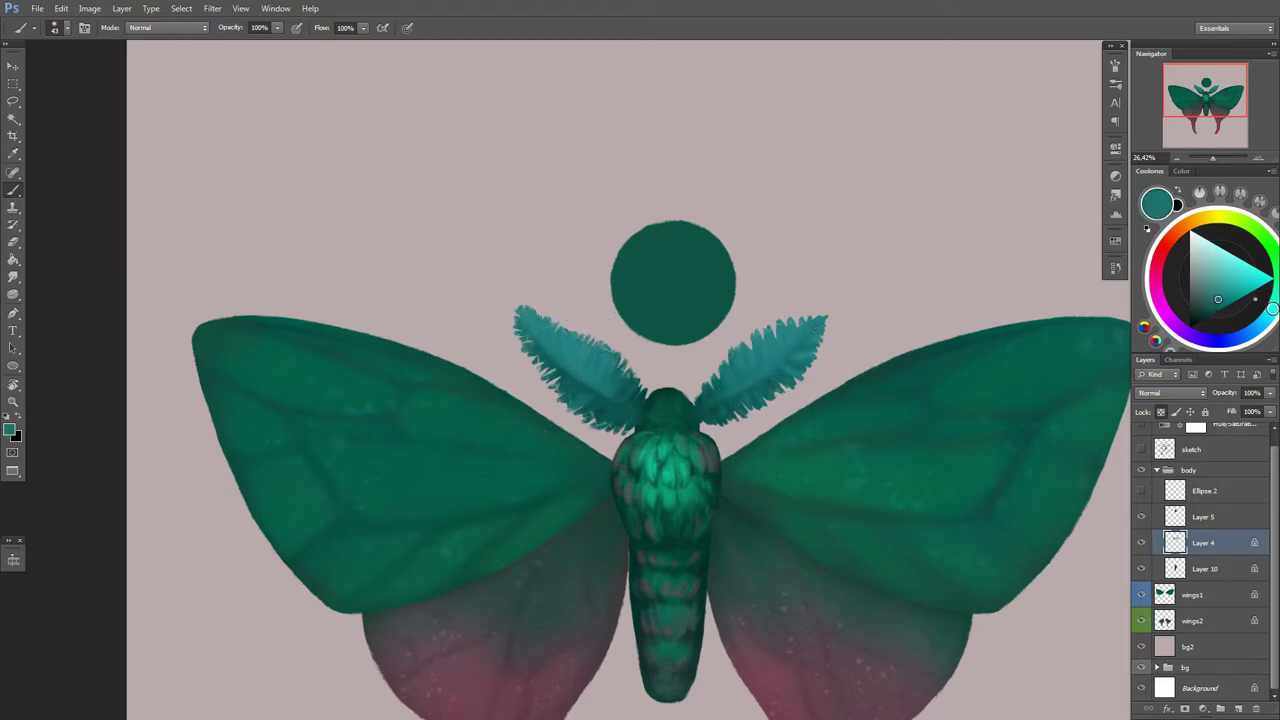
left_click(579, 365, "alt")
Step: Enlarge the brush for Overlay painting to about 401 px
scroll(705, 315, "down", 2)
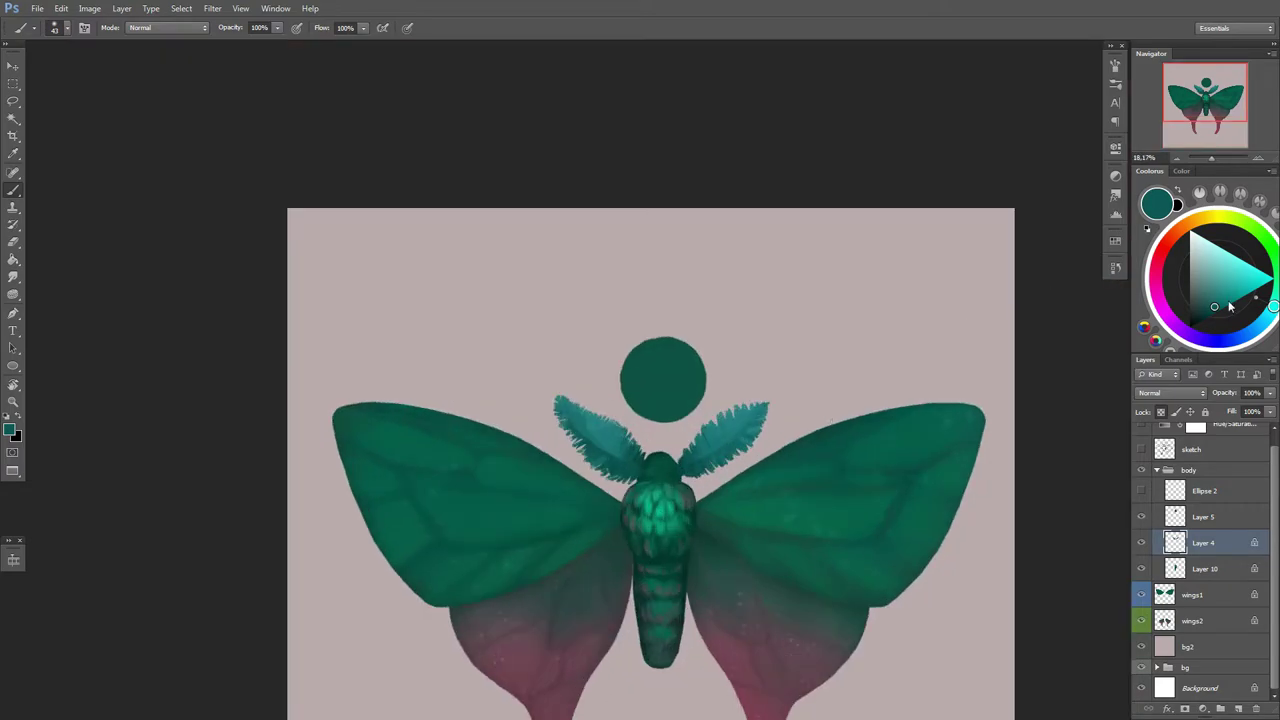
right_click(672, 345)
key("Escape")
right_click(688, 428)
key("Escape")
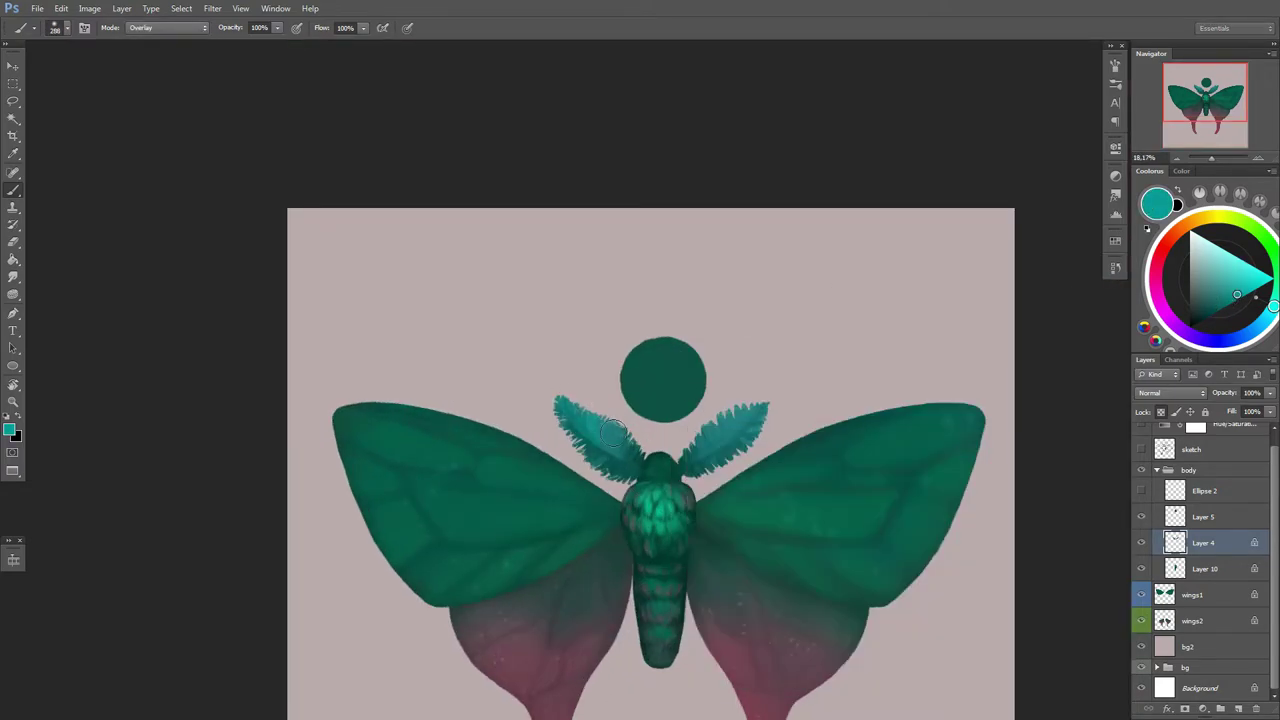
scroll(640, 420, "up", 1)
right_click(611, 434)
key("Escape")
right_click(610, 432)
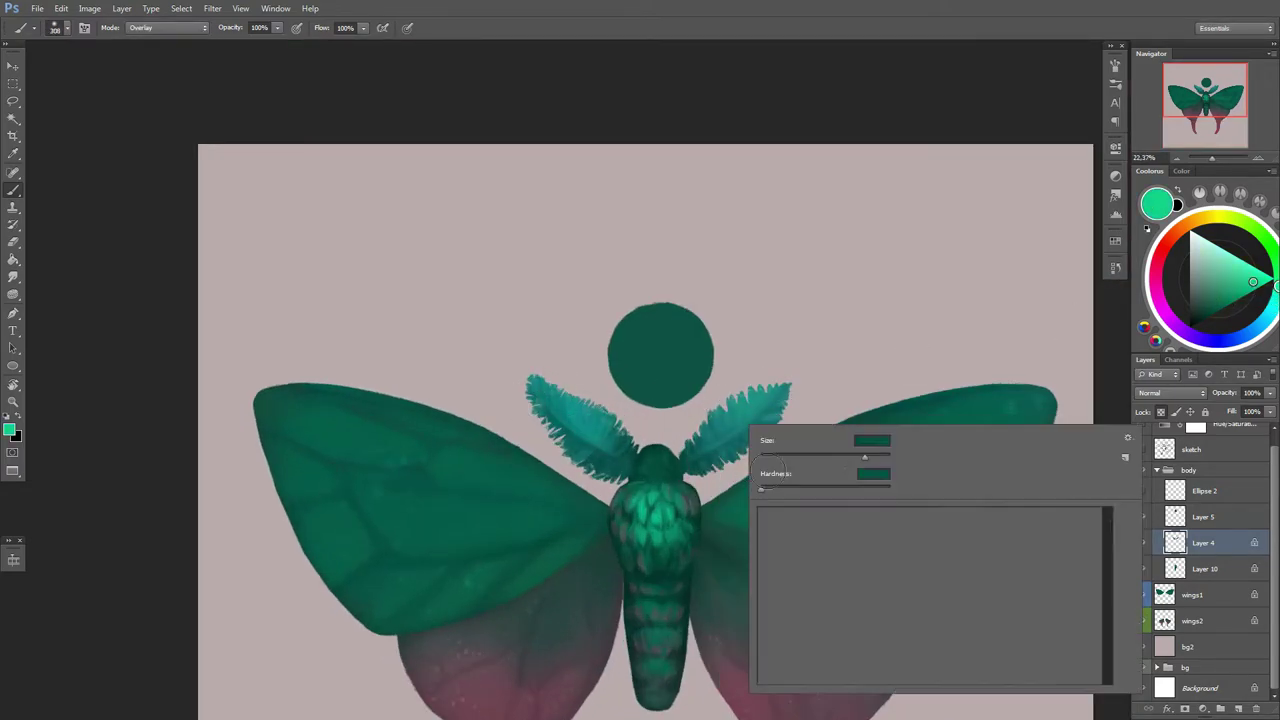
key("Escape")
right_click(818, 428)
left_click_drag(933, 456, 945, 456)
key("Return")
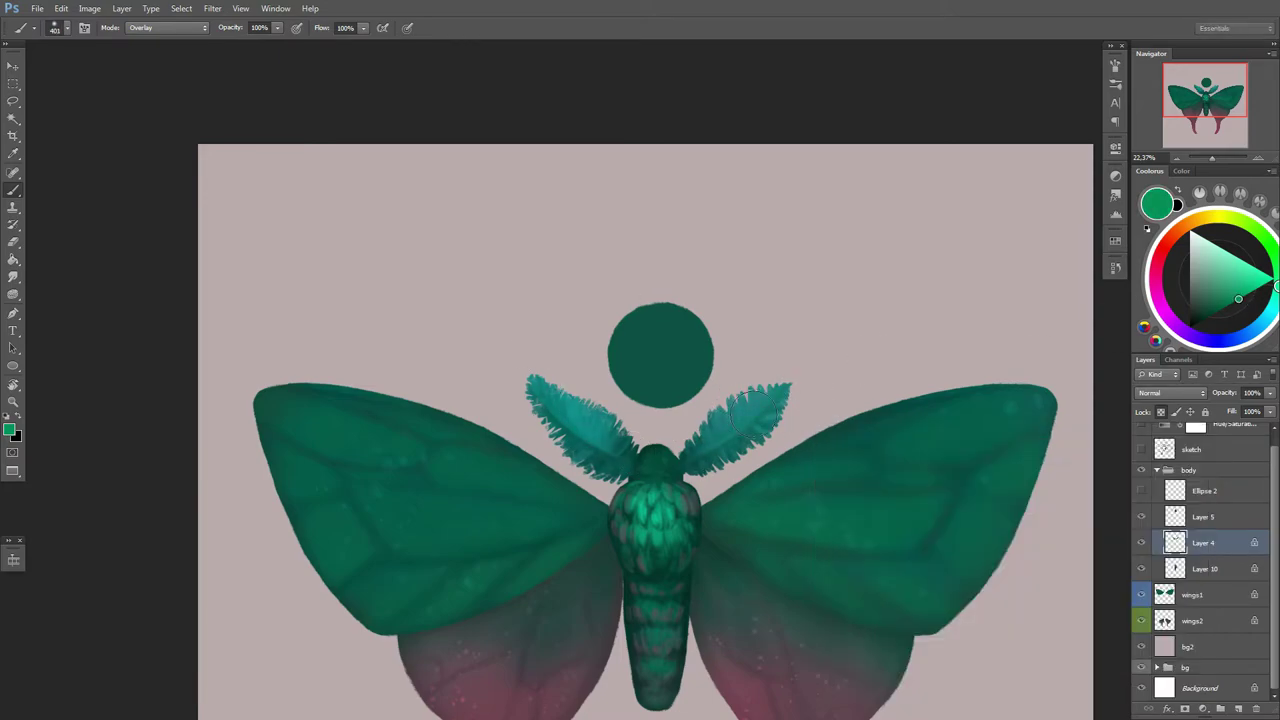
Step: Dab a light cyan glow onto the antennae and zoom in on them
left_click_drag(1275, 285, 1262, 323)
left_click(537, 381)
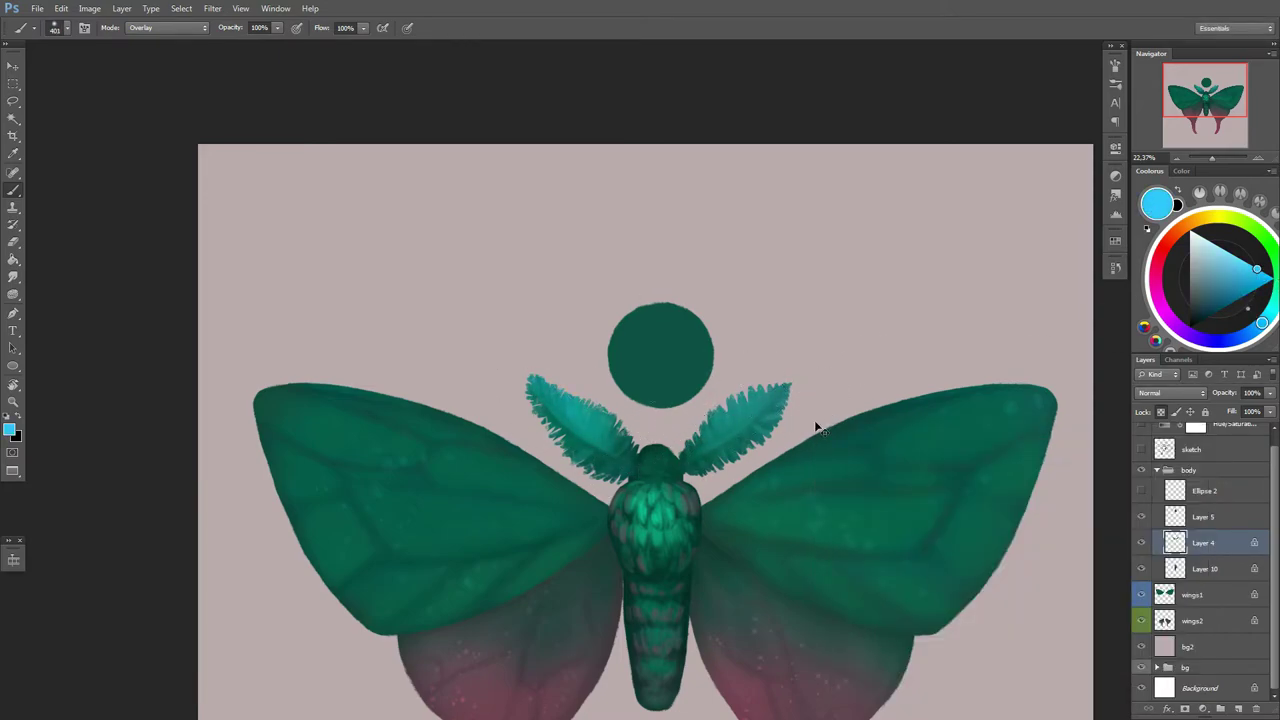
scroll(518, 403, "down", 3)
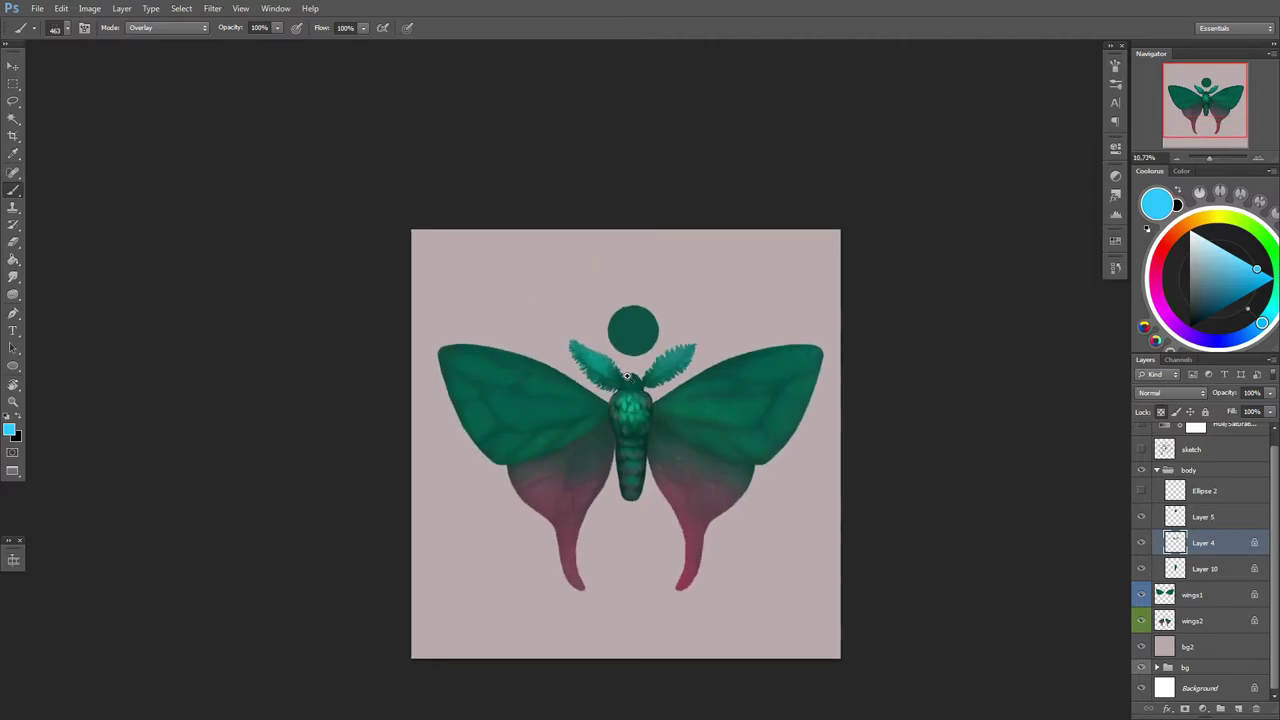
left_click(1141, 646)
scroll(600, 400, "up", 4)
Step: Switch brush preset, shrink the brush to 34, and return to Normal blending
right_click(752, 390)
double_click(817, 483)
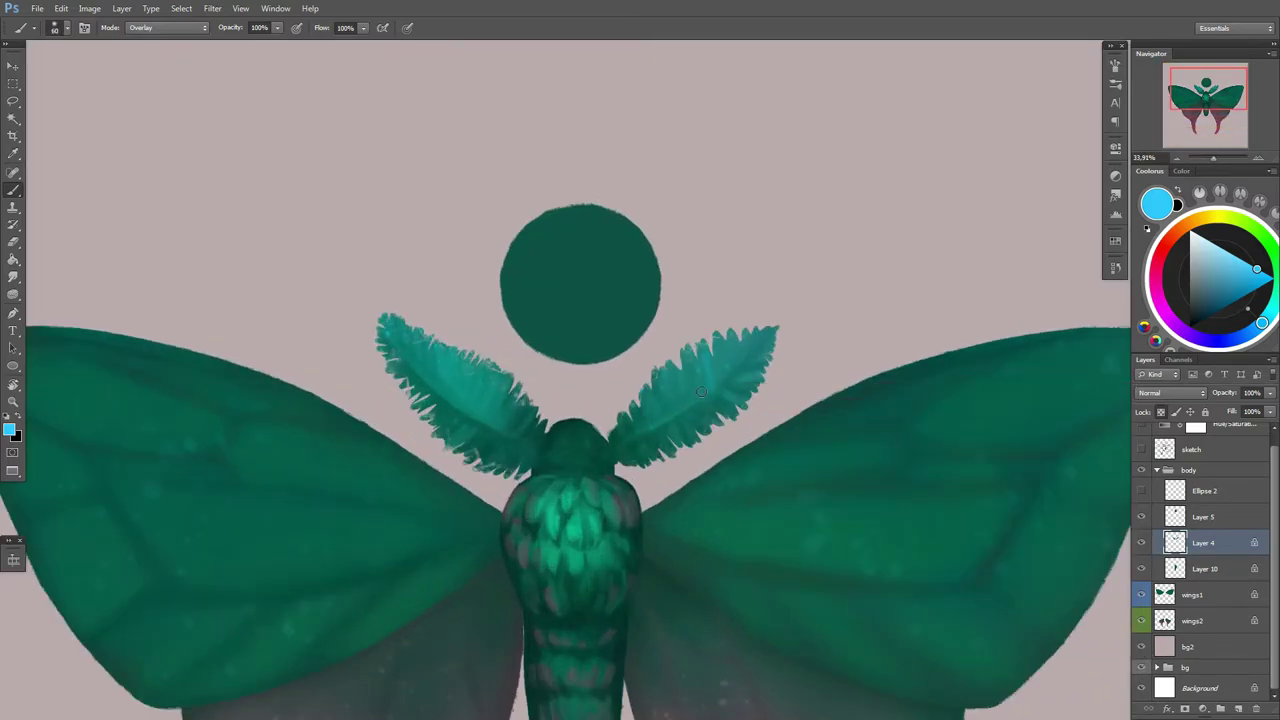
right_click(743, 360)
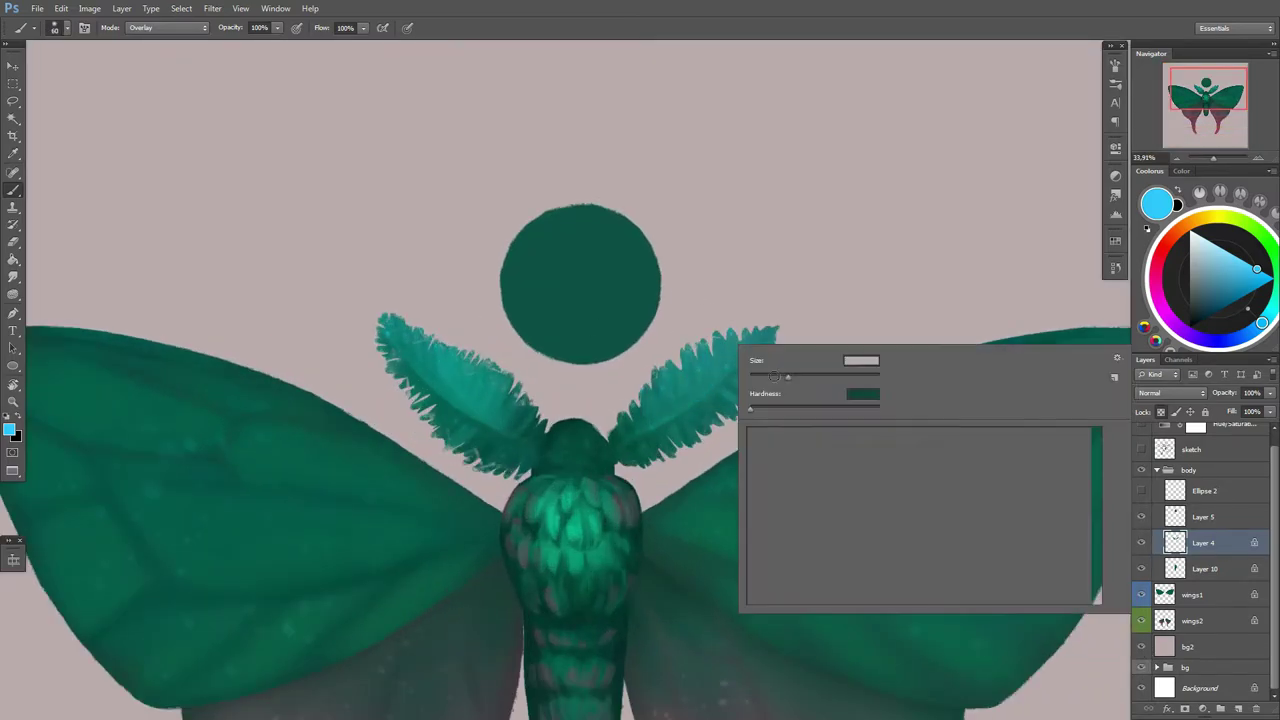
key("Return")
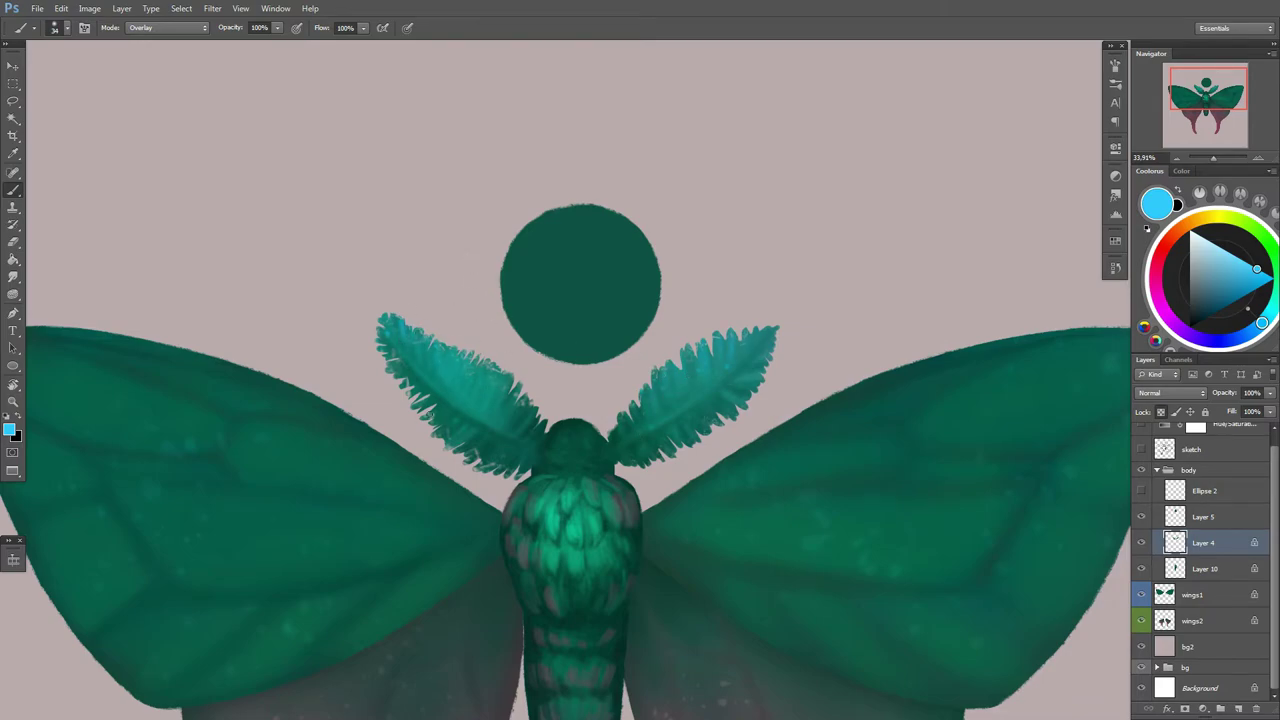
scroll(638, 414, "down", 3)
key("shift+alt+n")
scroll(638, 414, "up", 4)
right_click(657, 493)
Step: Resize the brush and shade the right antenna's lower edge with dark teal sampled from the body
key("Return")
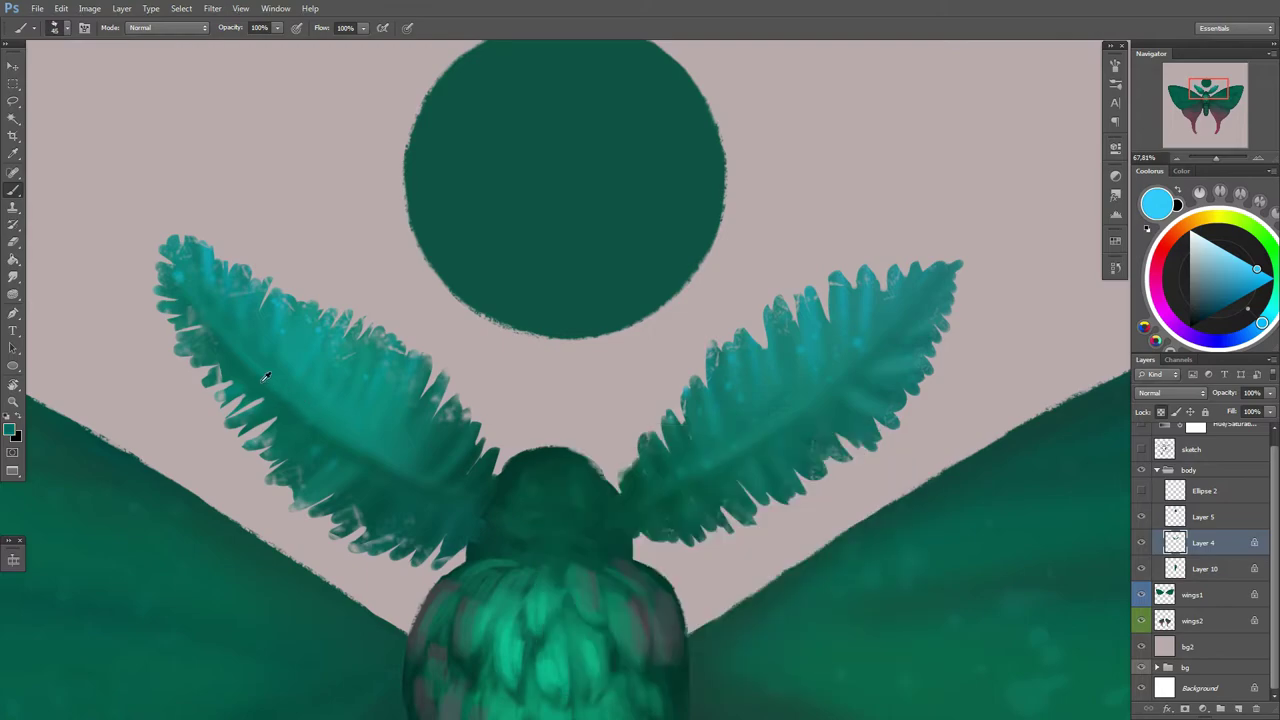
left_click(309, 409, "alt")
right_click(315, 415)
key("Return")
right_click(327, 433)
key("Return")
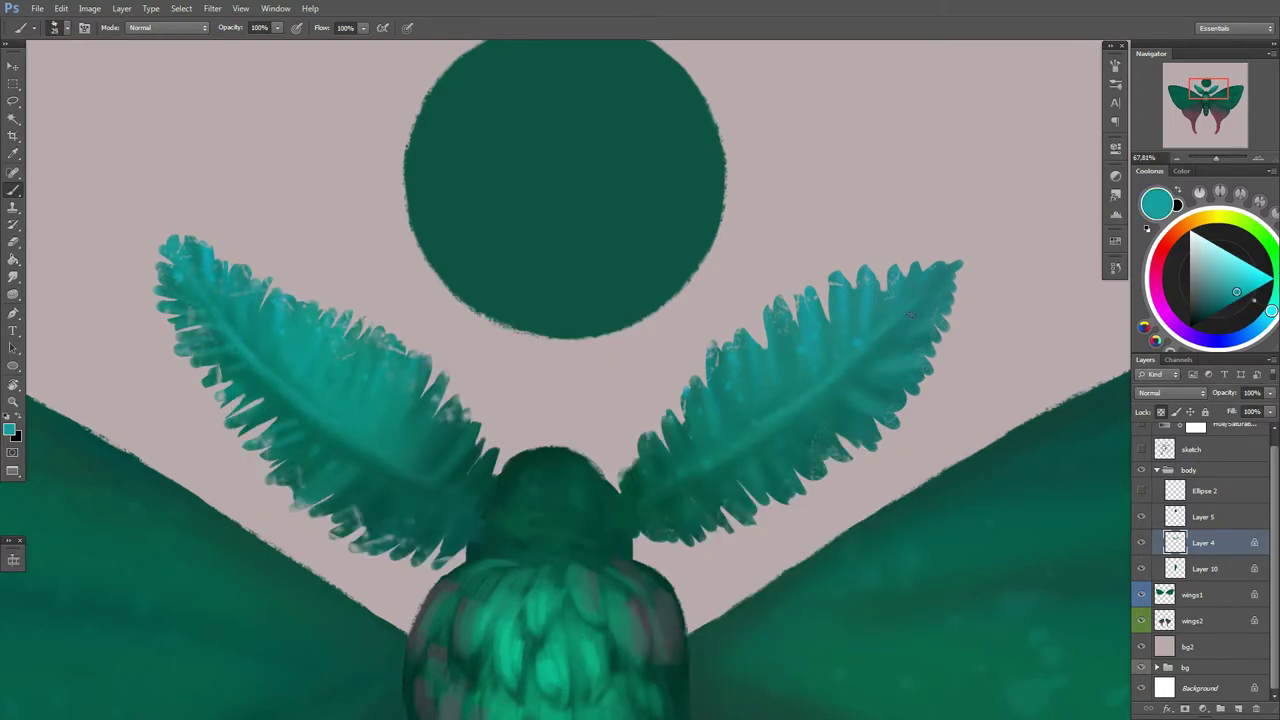
left_click(617, 506, "alt")
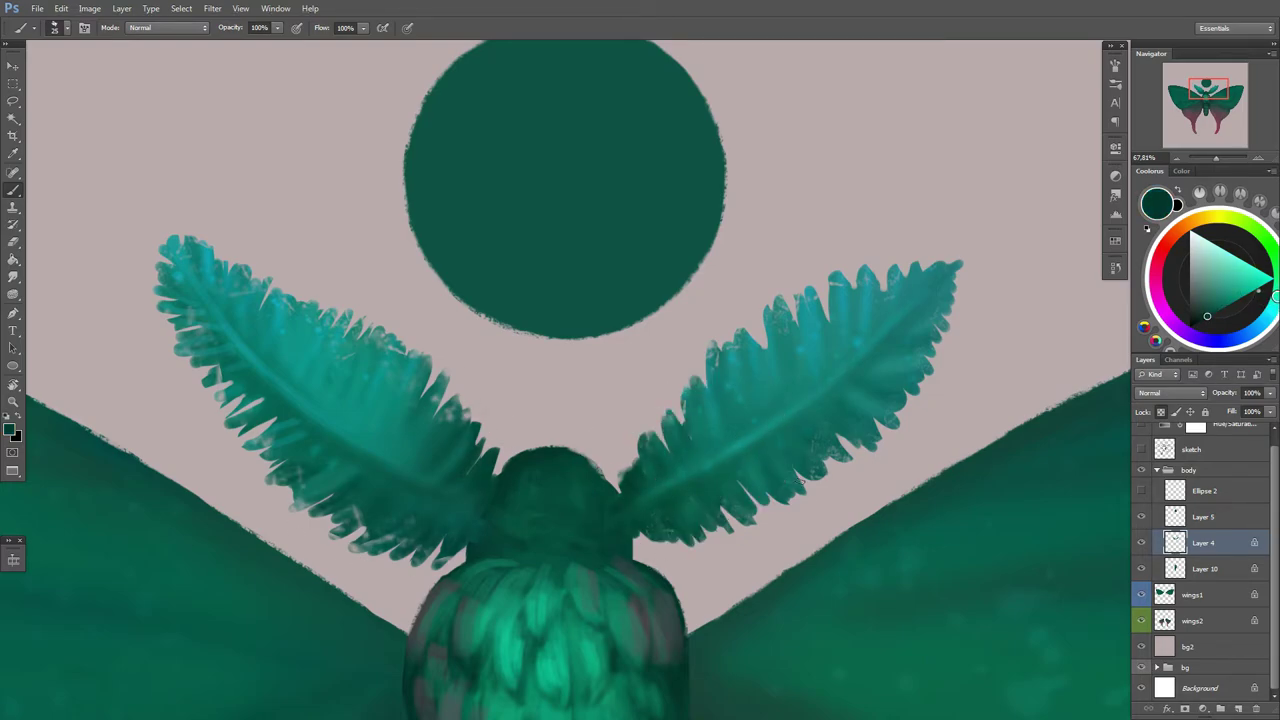
left_click_drag(801, 483, 850, 455)
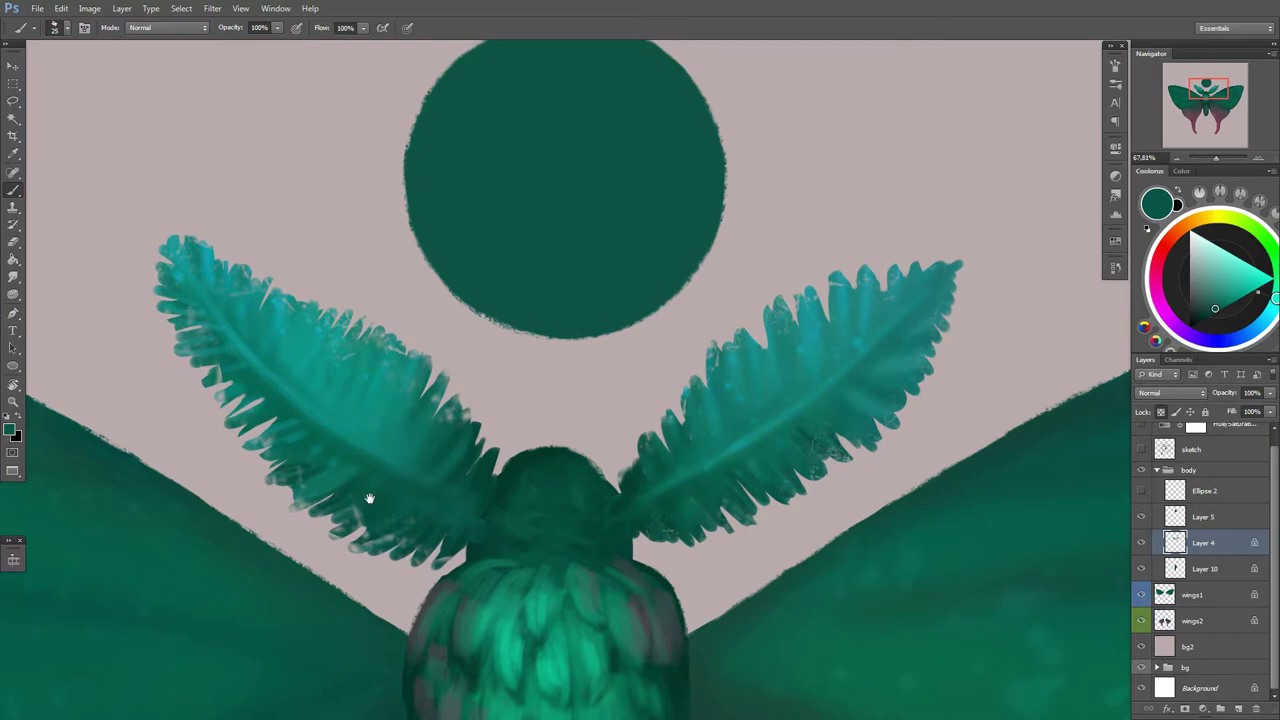
Step: Zoom out to the whole moth and sample lighter and darker teals from the left antenna
key("ctrl+0")
scroll(425, 367, "up", 3)
left_click(425, 367, "alt")
left_click(447, 427, "alt")
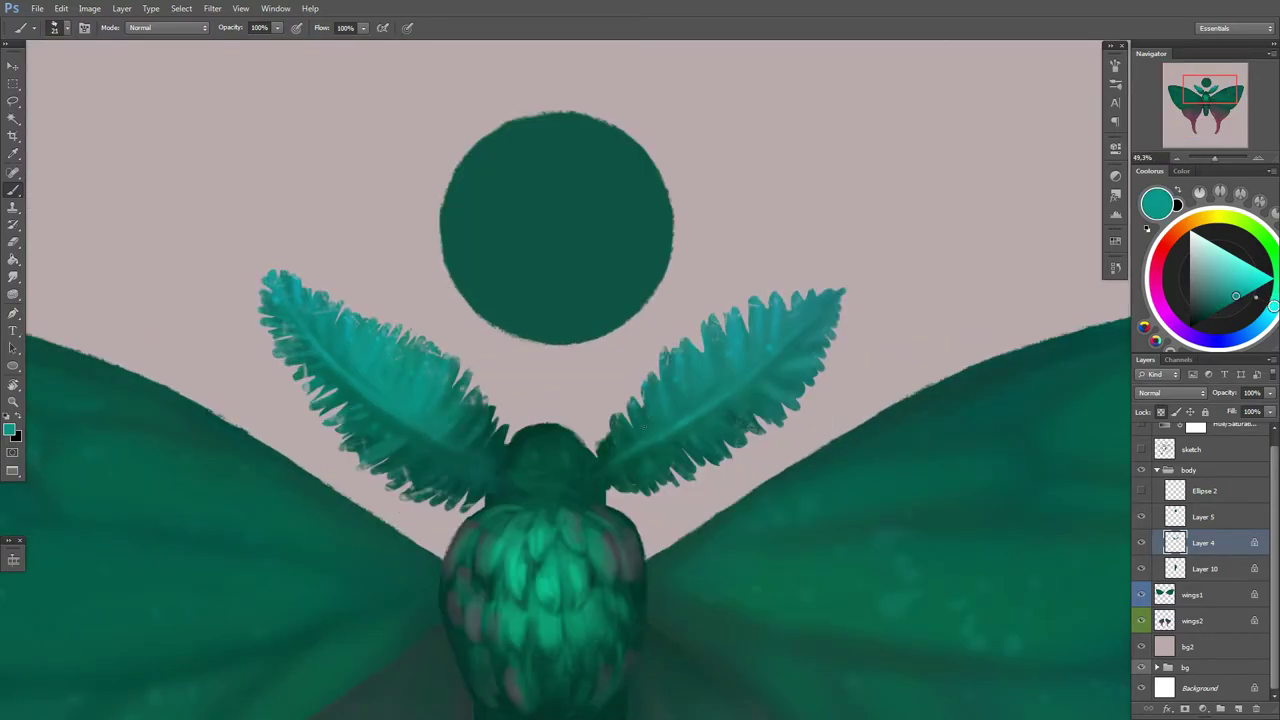
left_click(323, 322, "alt")
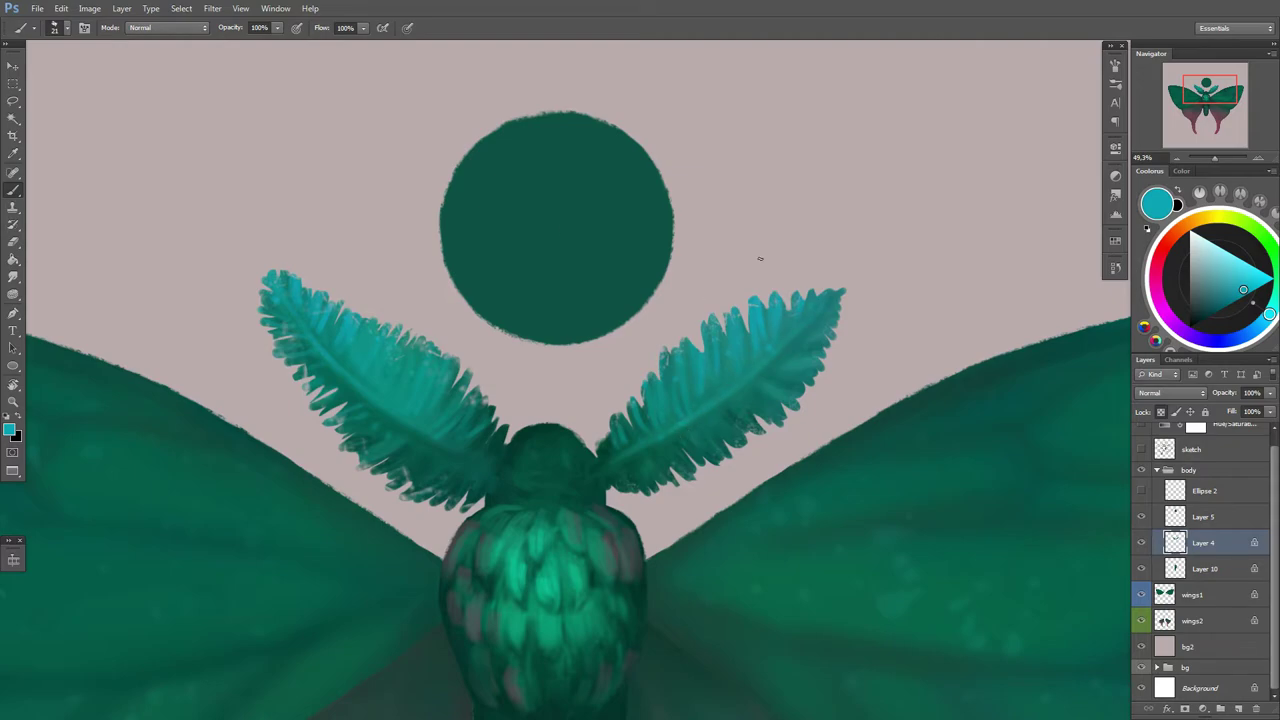
left_click(492, 433, "alt")
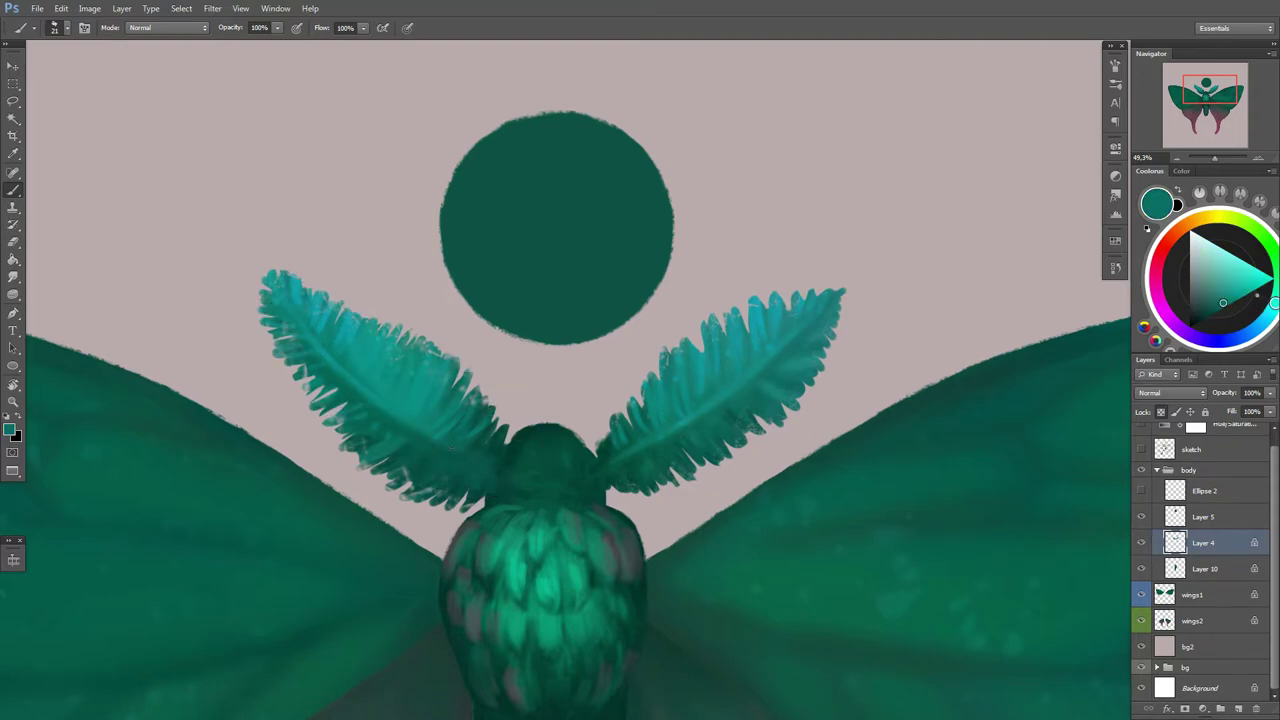
left_click(340, 380, "alt")
left_click(348, 380, "alt")
scroll(748, 434, "down", 4)
scroll(751, 466, "down", 2)
Step: On Layer 5, enlarge the brush to about 236 and paint the teal circle pink-red
scroll(620, 436, "up", 2)
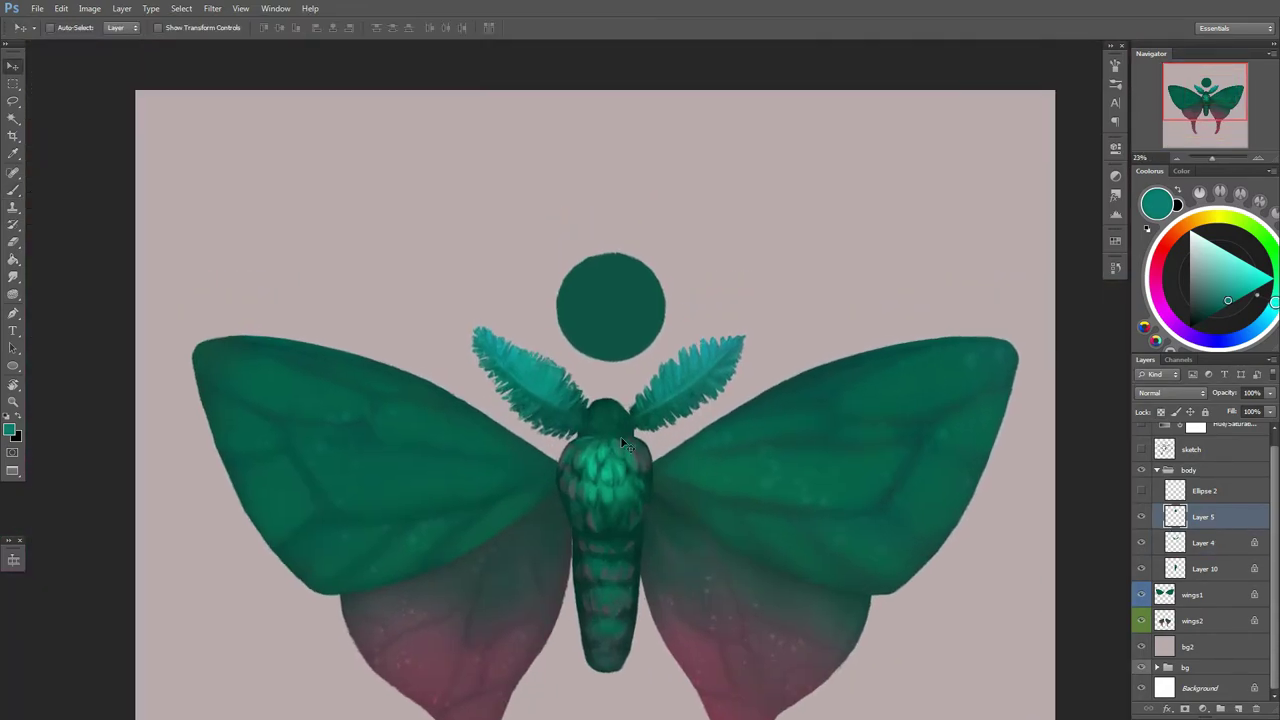
key("alt+bracketright")
right_click(682, 364)
left_click_drag(757, 390, 785, 390)
key("Return")
left_click(1165, 235)
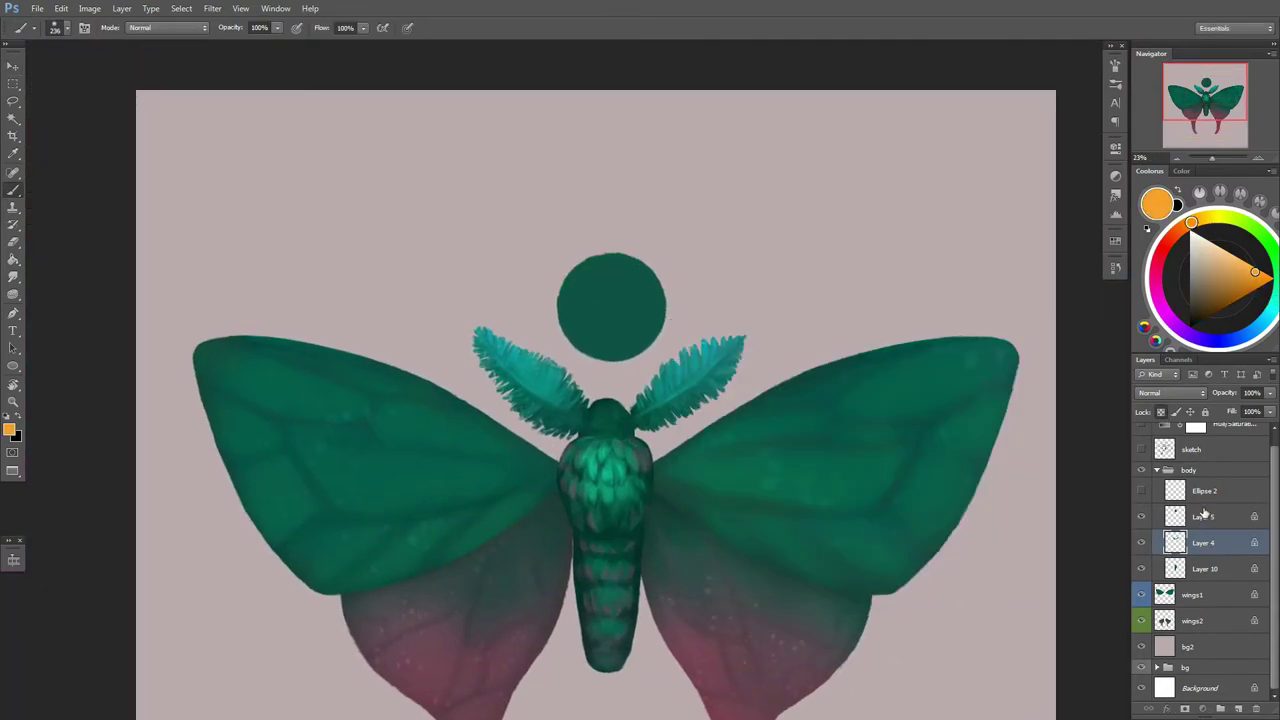
left_click(1156, 267)
mouse_move(591, 363)
left_mouse_down()
mouse_move(600, 314)
mouse_move(625, 290)
mouse_move(640, 300)
mouse_move(640, 340)
left_mouse_up()
Step: Paint a light pink crescent along the circle's right and bottom edges
left_click(1175, 278)
left_click(1211, 259)
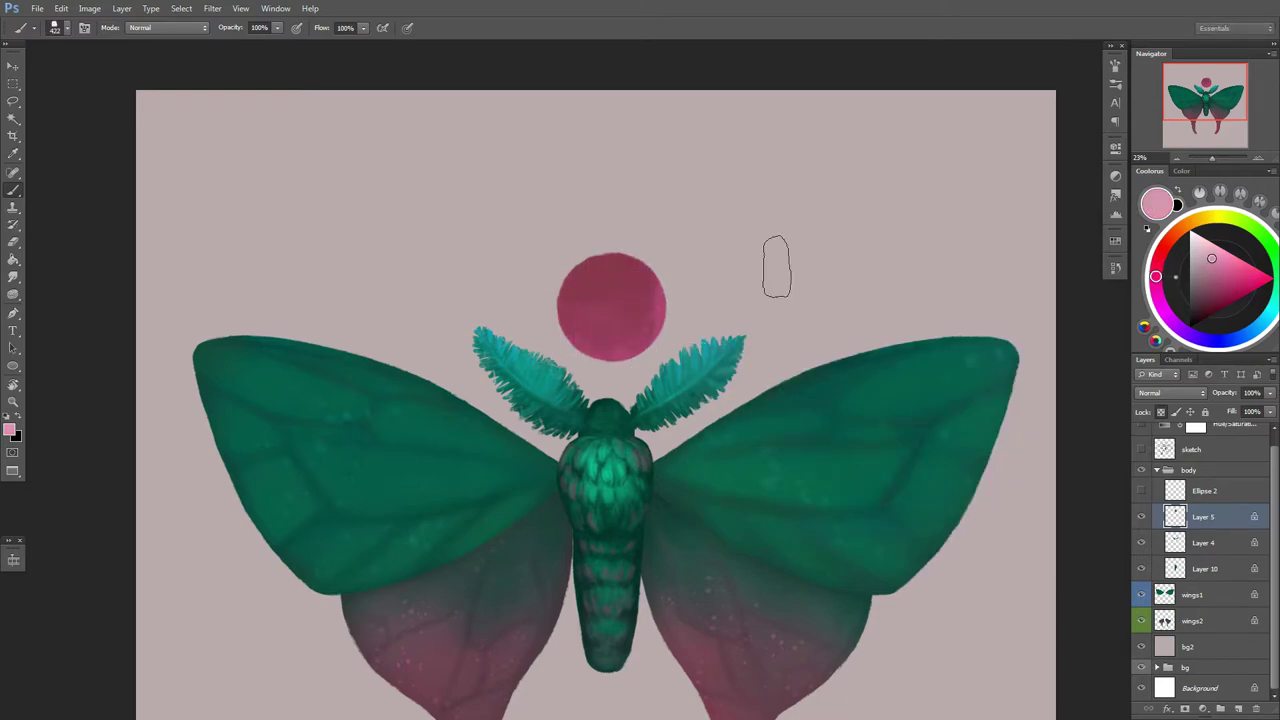
mouse_move(560, 313)
left_mouse_down()
mouse_move(627, 305)
mouse_move(600, 350)
left_mouse_up()
key("ctrl+z")
left_click_drag(630, 258, 650, 340)
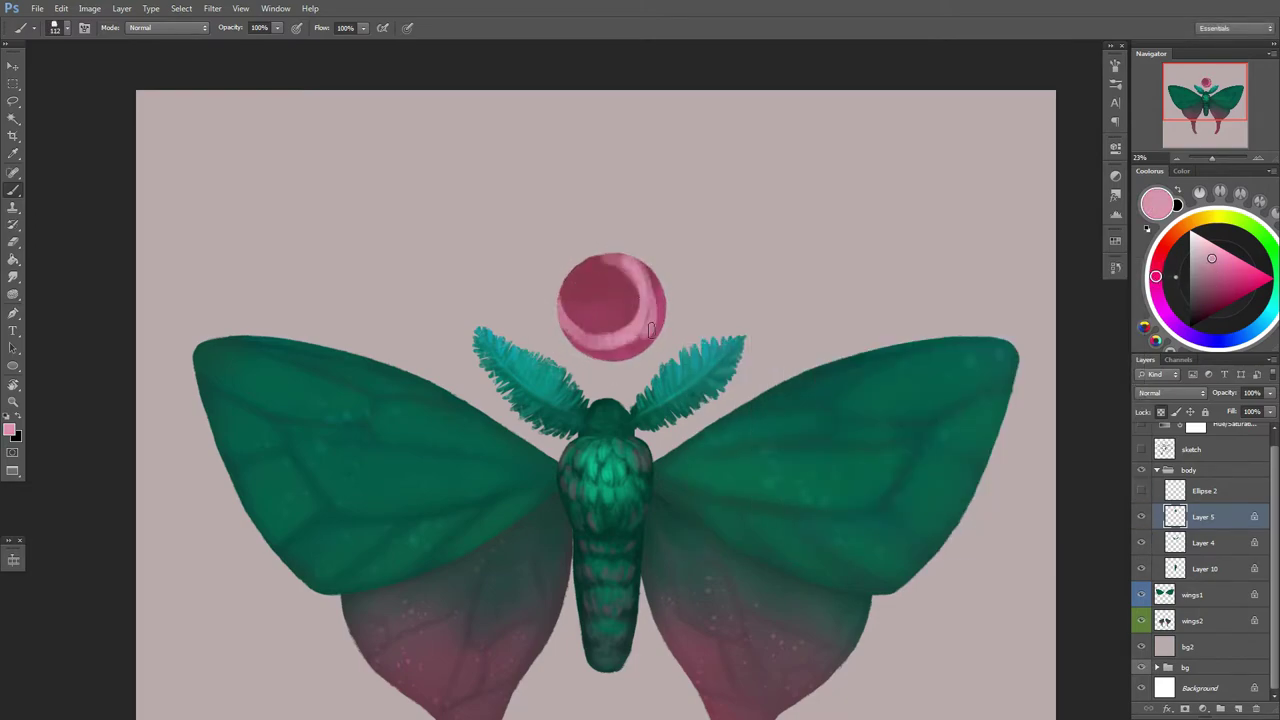
left_click_drag(655, 290, 560, 320)
Step: Shade the moon's inner disc darker red and refine the crescent edge
left_click(600, 285, "alt")
left_click_drag(595, 258, 628, 275)
left_click_drag(610, 320, 636, 334)
left_click(650, 300, "alt")
scroll(717, 415, "up", 1)
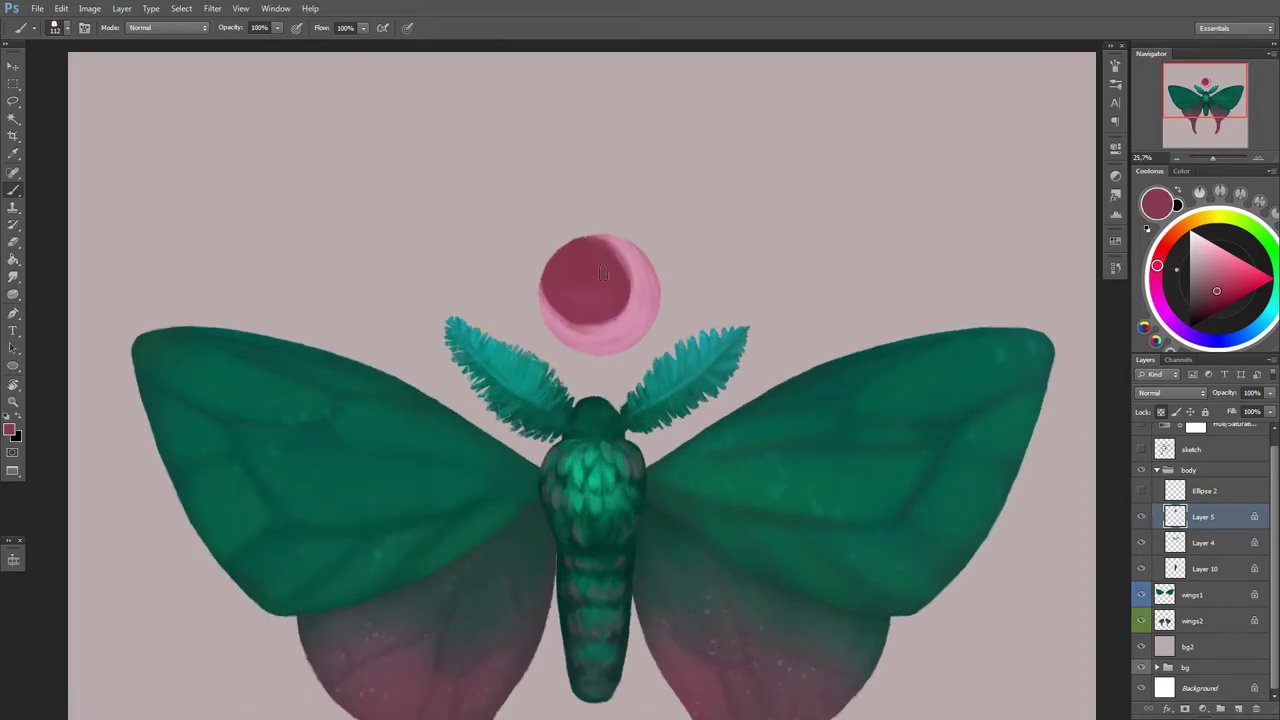
left_click_drag(612, 250, 630, 296)
key("r")
left_click_drag(563, 333, 637, 481)
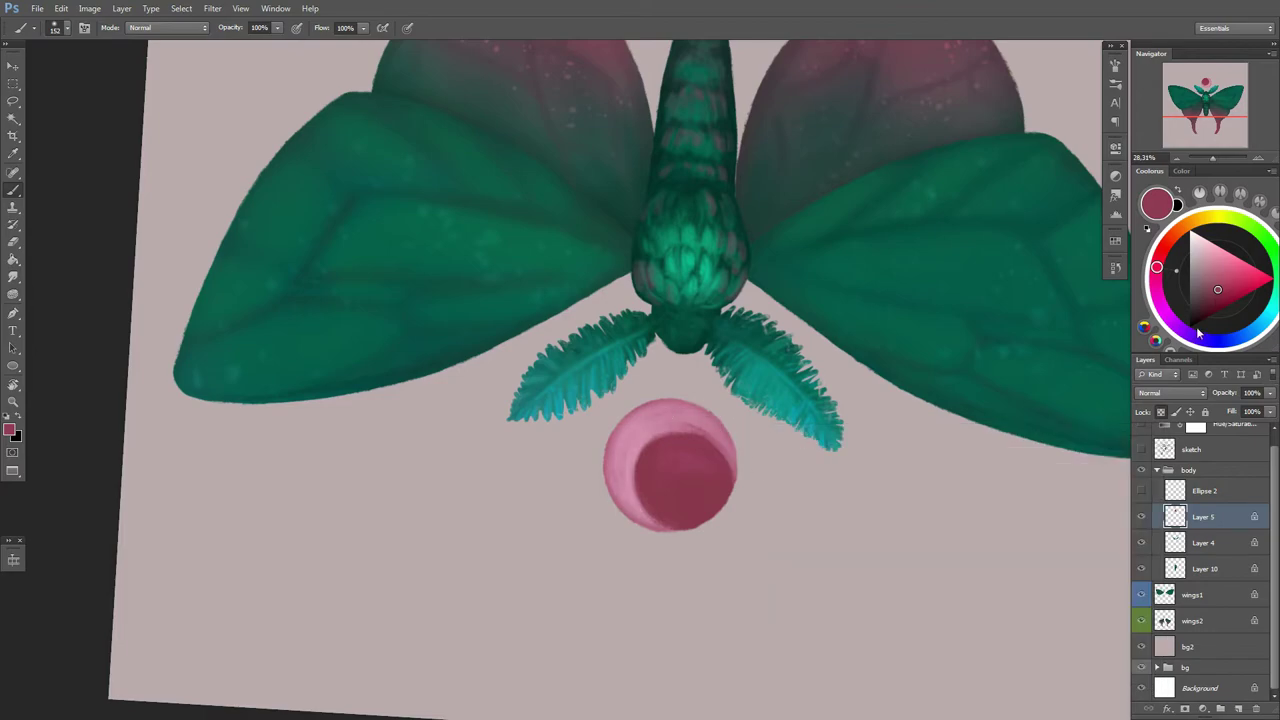
mouse_move(771, 434)
left_mouse_down()
mouse_move(714, 513)
mouse_move(730, 475)
mouse_move(688, 519)
left_mouse_up()
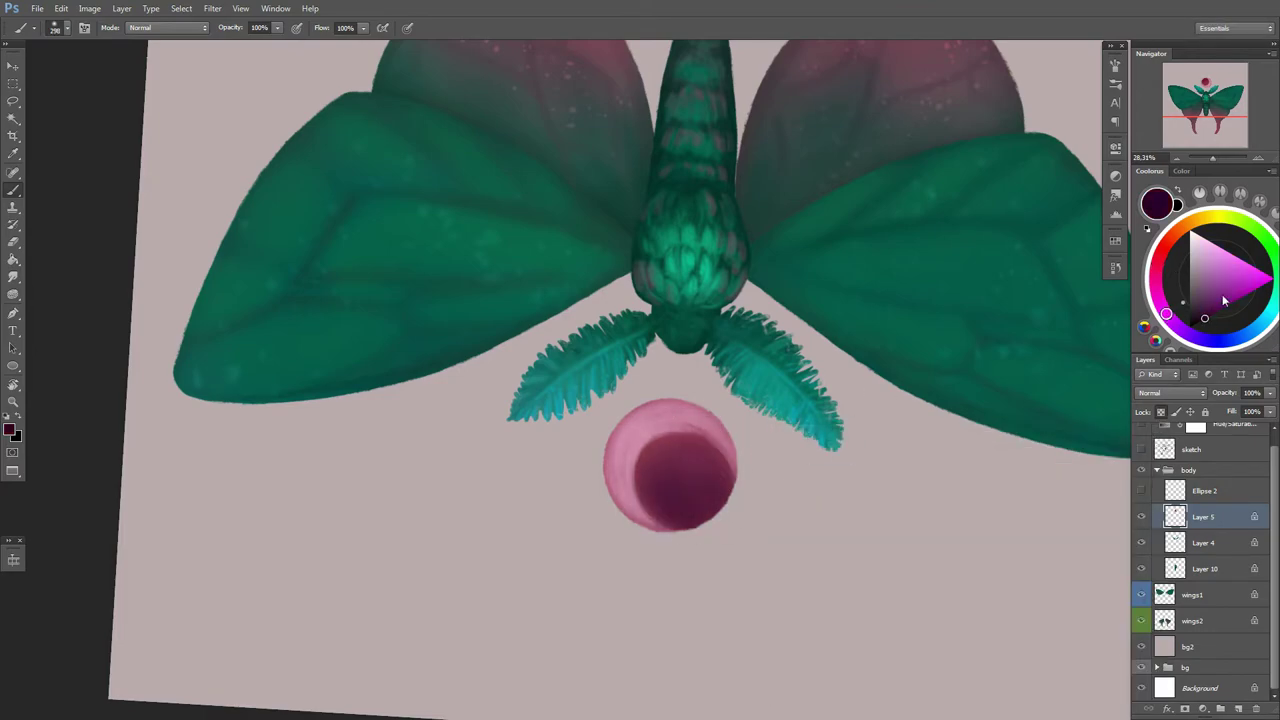
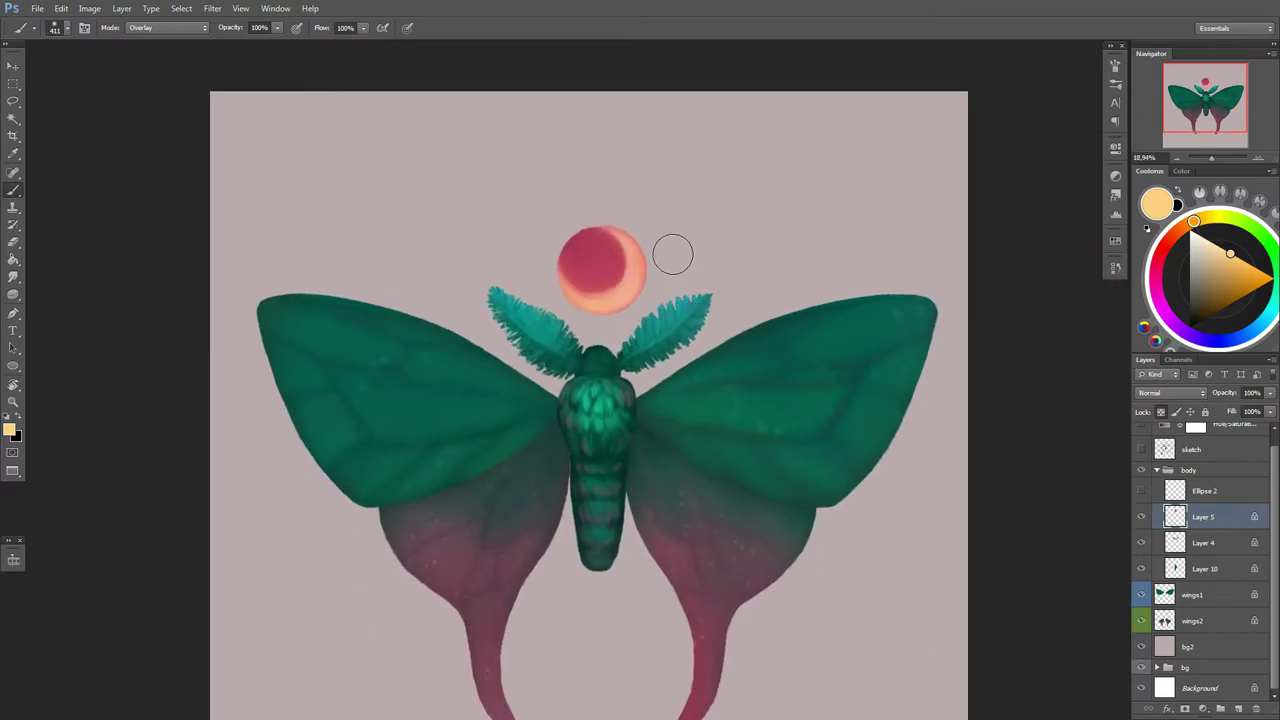
Step: Brighten the orb's centre with a warm glow and sample a dark orb colour
left_click_drag(603, 224, 589, 251)
key("Return")
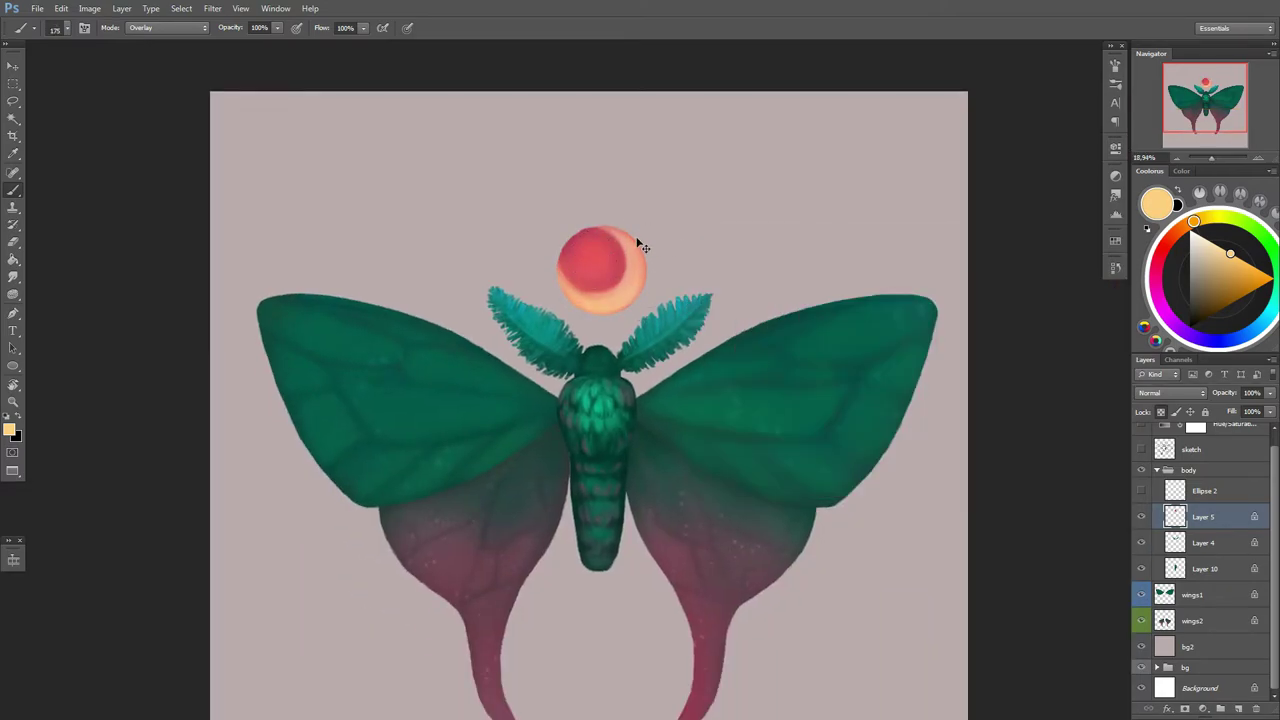
left_click_drag(623, 312, 680, 262)
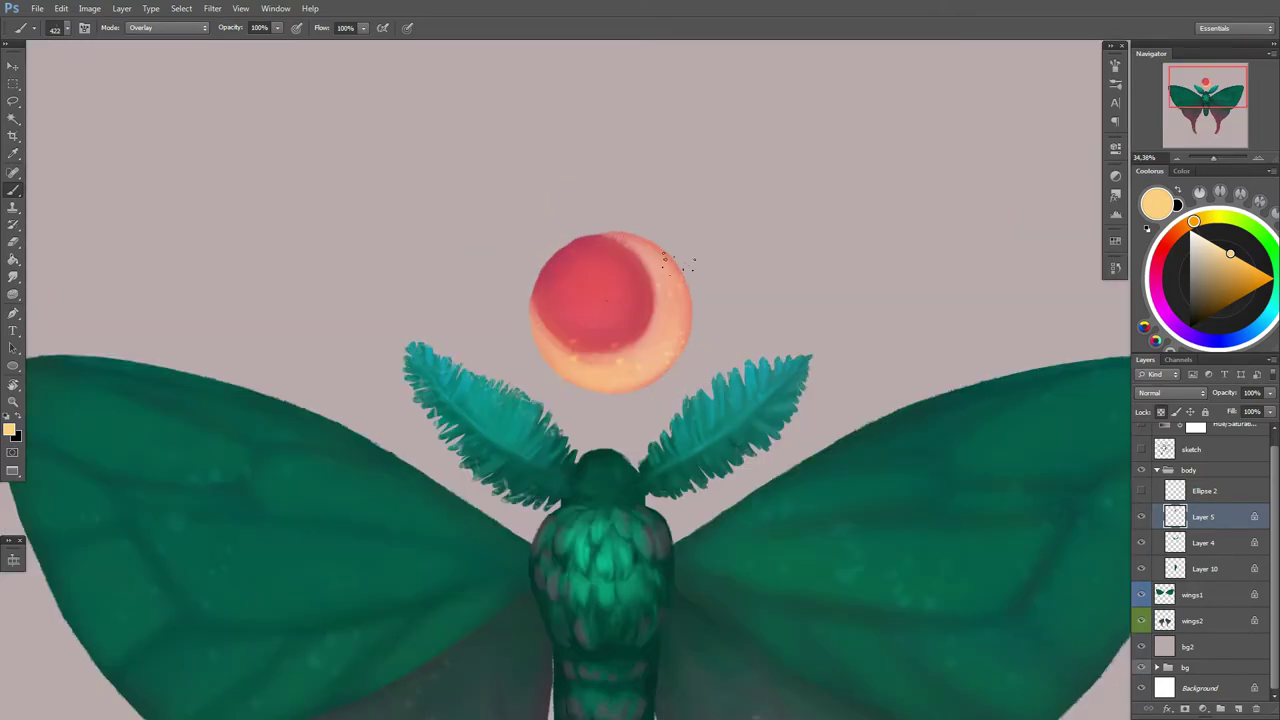
left_click(560, 252, "alt")
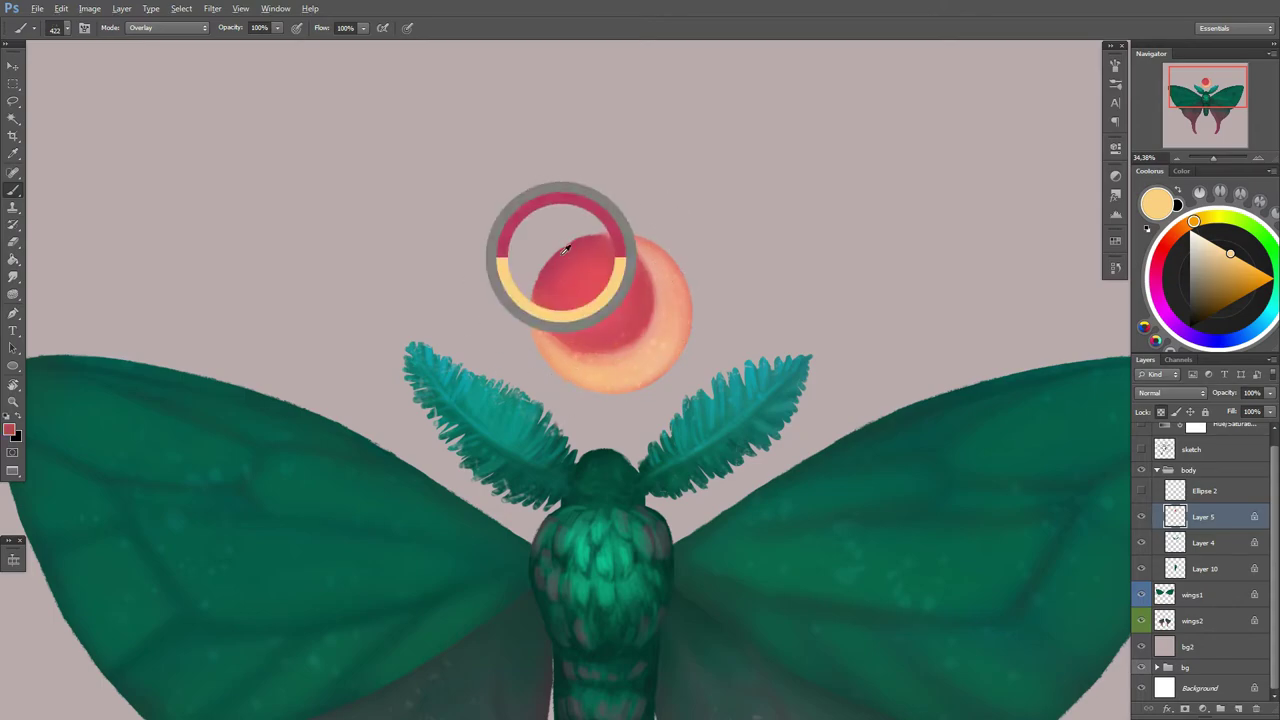
Step: Paint light peach along the orb's crescent edge with an 80 px normal-mode brush
right_click(670, 235)
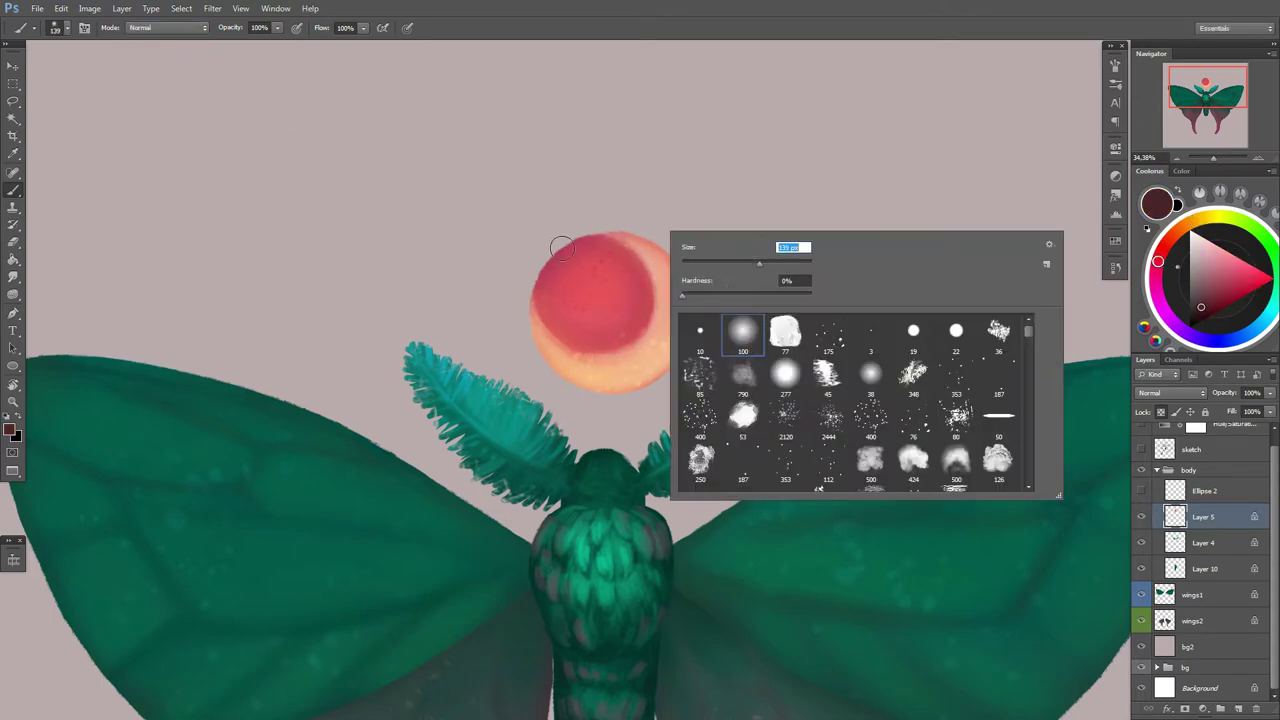
left_click(742, 336)
left_click(573, 263, "alt")
left_click(643, 286, "alt")
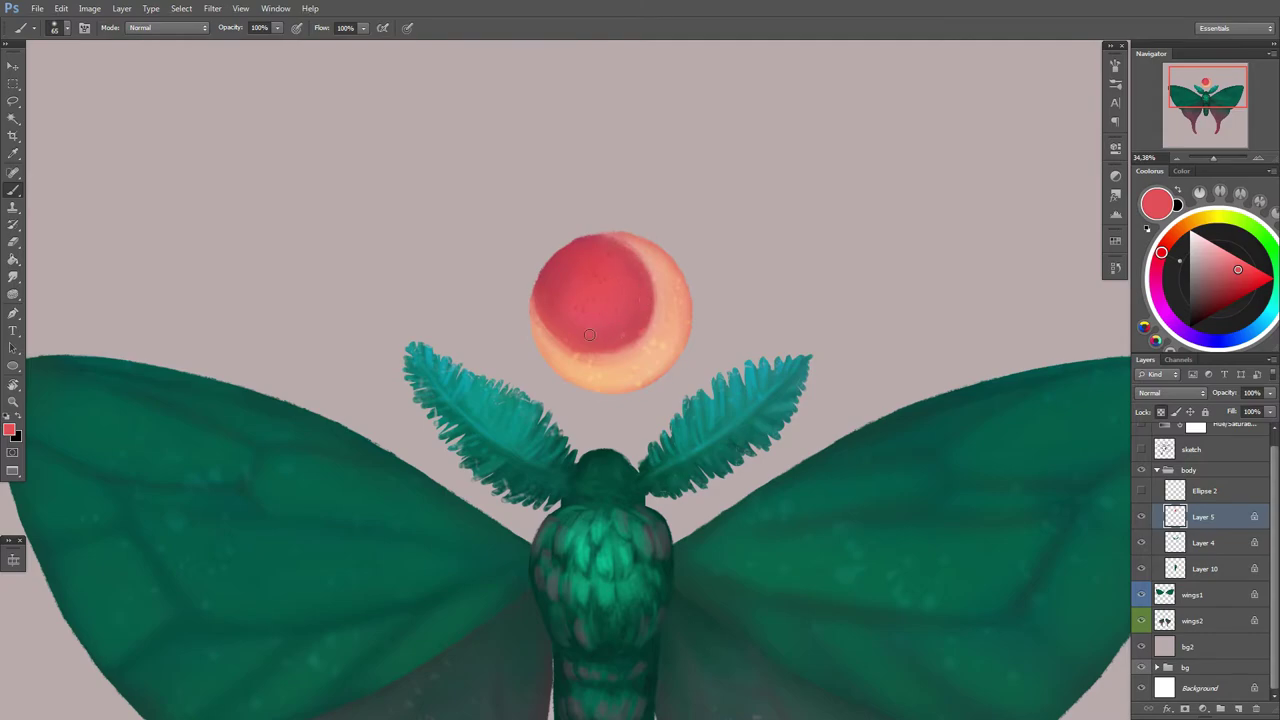
left_click(640, 335, "alt")
right_click(636, 320)
left_click(845, 464)
left_click_drag(648, 245, 612, 333)
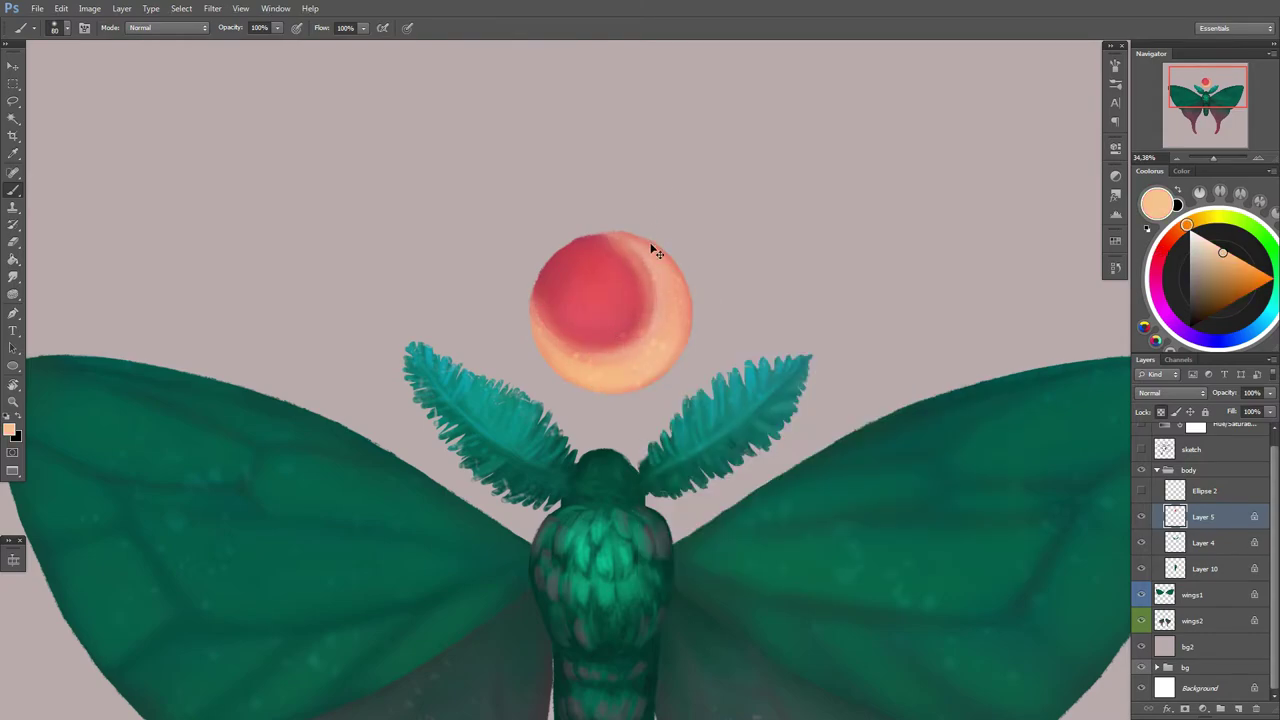
Step: Switch to new brush tips with a saturated salmon-peach and then a red colour
right_click(688, 292)
left_click(804, 390)
left_click(656, 302, "alt")
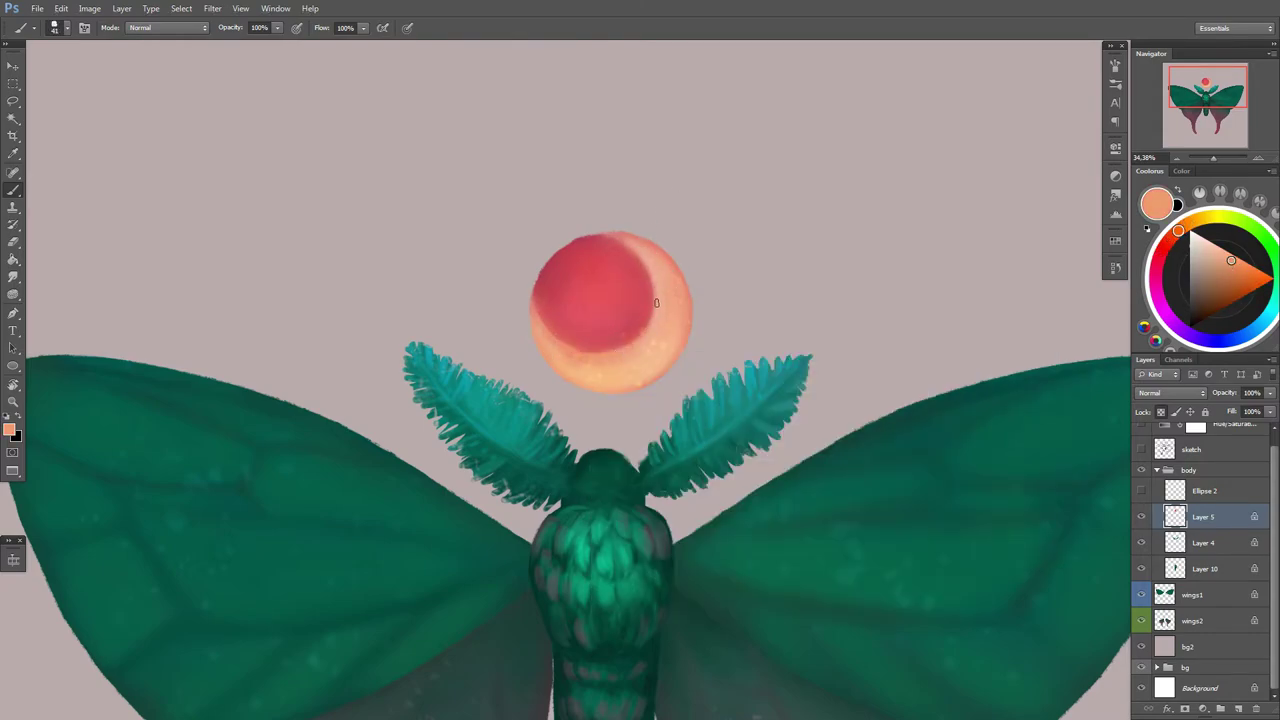
left_click_drag(656, 302, 720, 400)
right_click(690, 380)
left_click(790, 520)
left_click(624, 410, "alt")
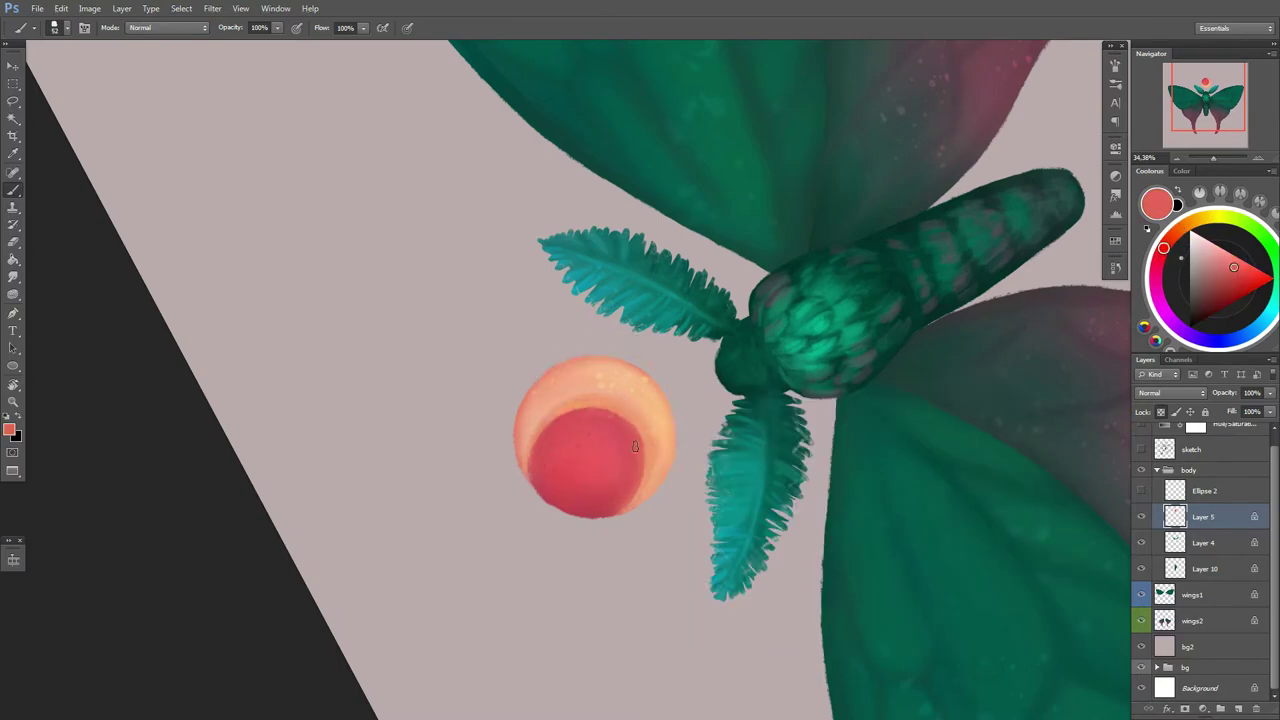
Step: Paint red texture over the orb with a 236 px textured brush
right_click(668, 390)
left_click(795, 440)
left_click(569, 460, "alt")
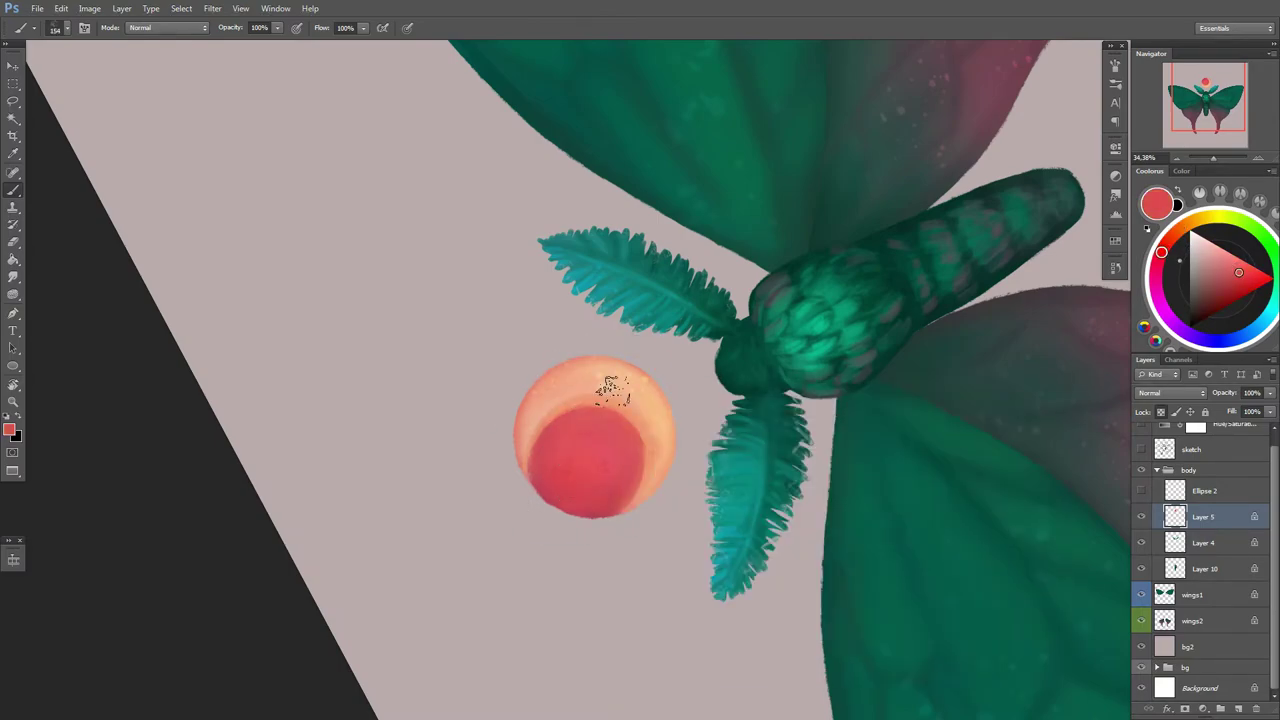
right_click(660, 410)
left_click(600, 508)
left_click(590, 480, "alt")
left_click_drag(590, 480, 700, 366)
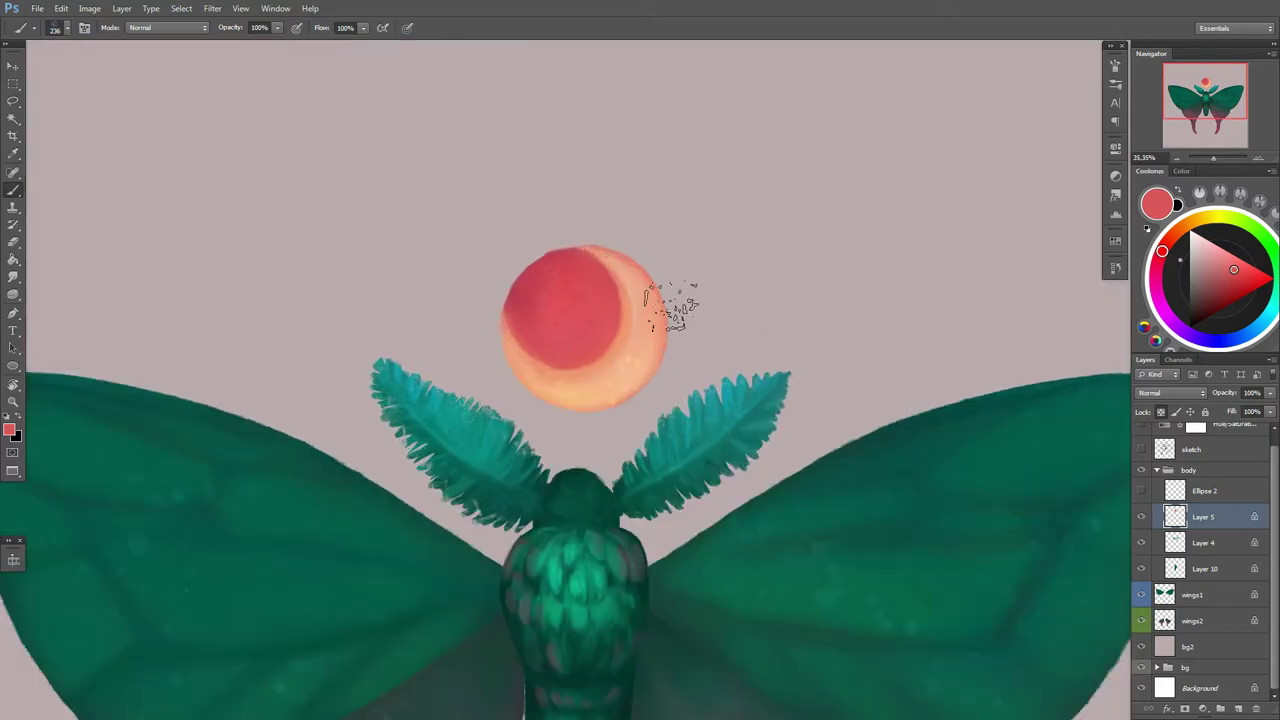
Step: Switch to a 125 px brush and sample peach from the crescent
right_click(670, 310)
left_click(790, 450)
right_click(590, 336)
left_click(700, 440)
left_click(525, 368, "alt")
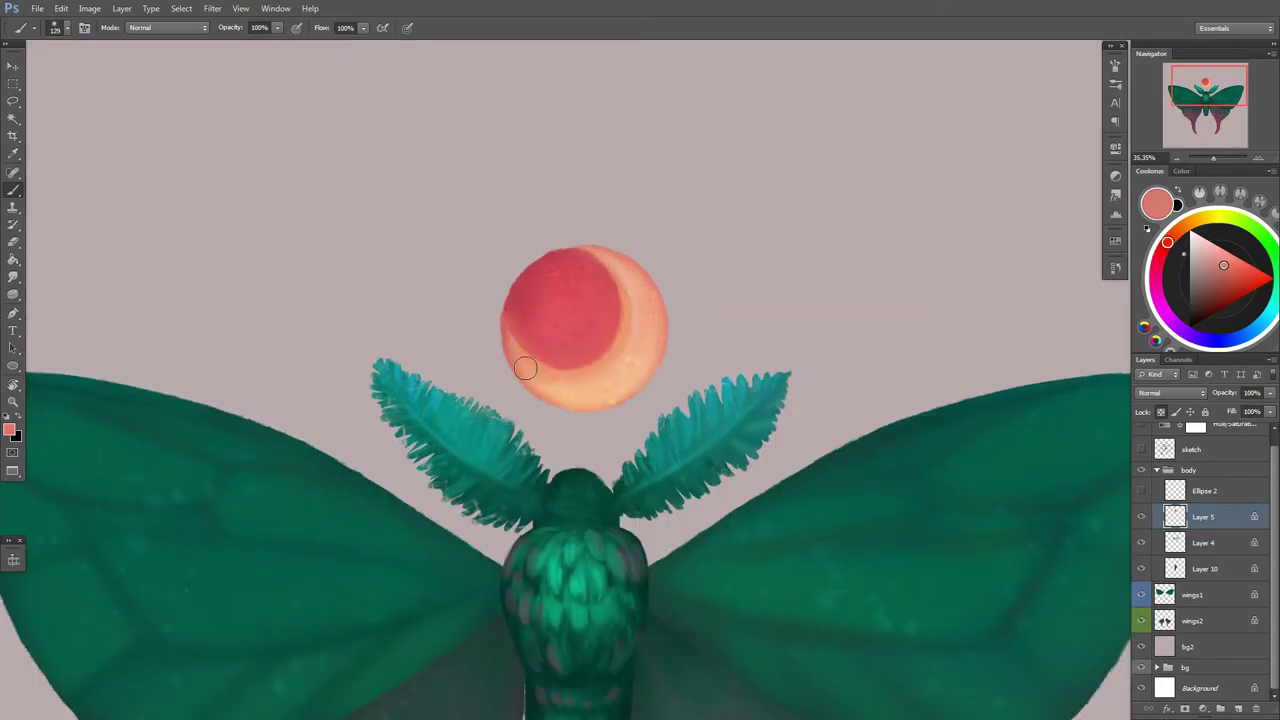
left_click(606, 403, "alt")
left_click(591, 383, "alt")
Step: Adjust the brush size, check the moon in a 35° rotated view, and pick lighter peach
right_click(595, 395)
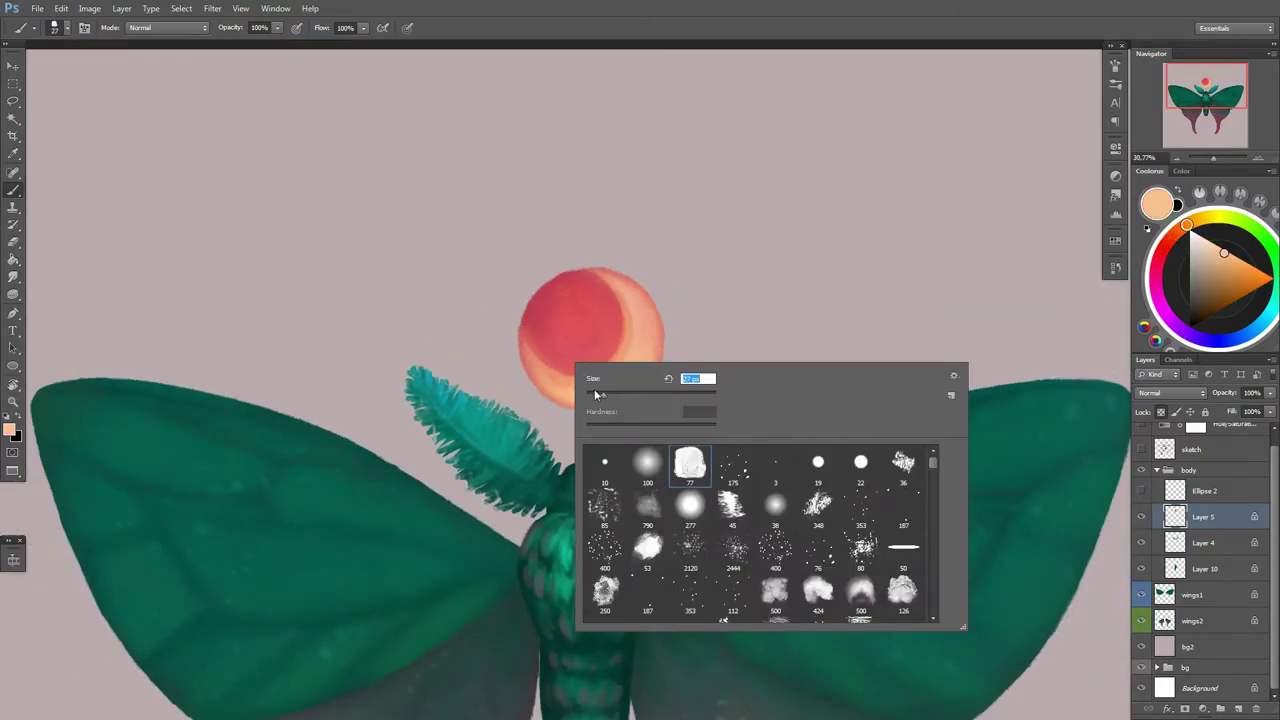
left_click_drag(595, 395, 608, 379)
right_click(591, 365)
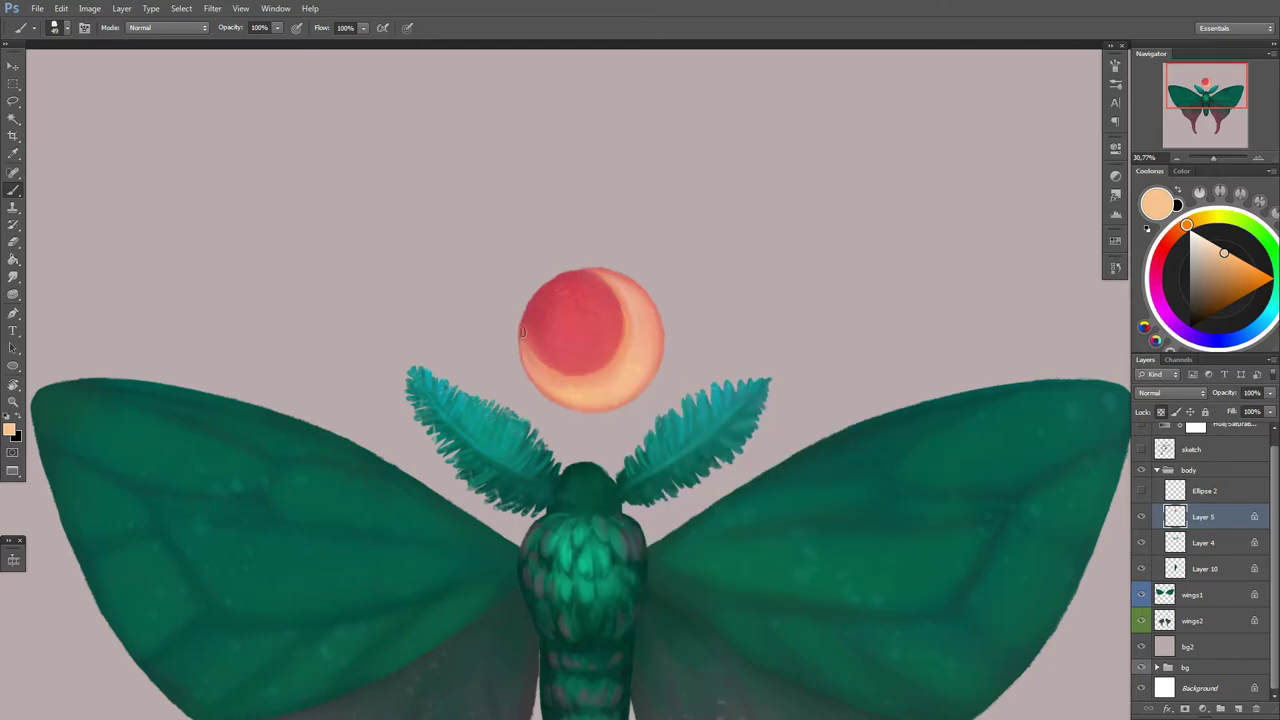
key("r")
left_click_drag(786, 306, 538, 423)
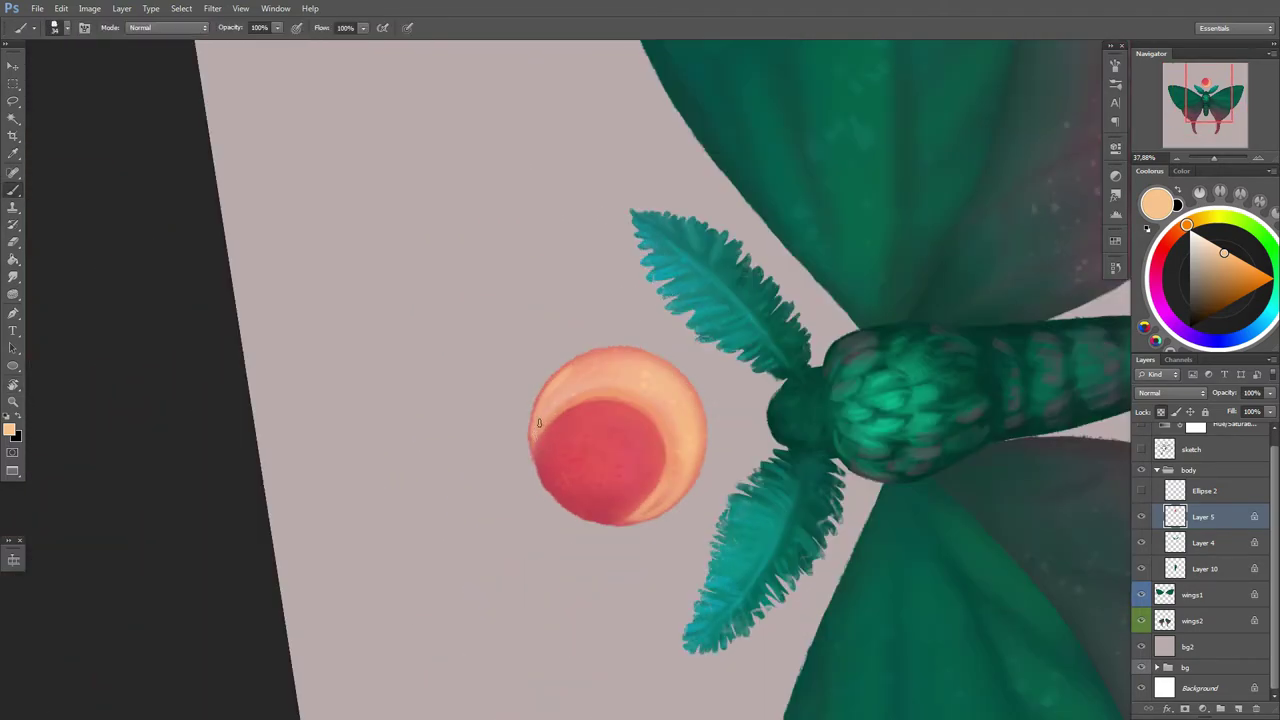
key("Escape")
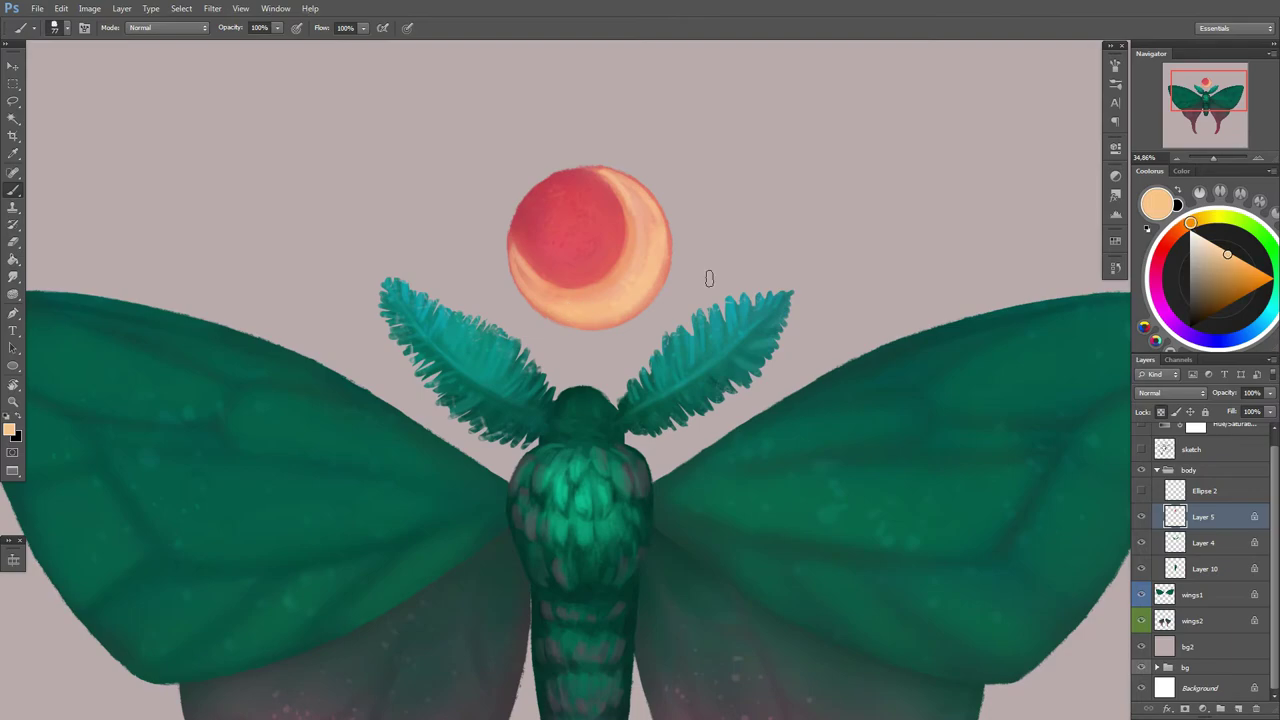
left_click(660, 245, "alt")
Step: Rotate the view around the moth, refine the peach colour, and zoom out to fit the moth
key("r")
left_click_drag(658, 240, 623, 466)
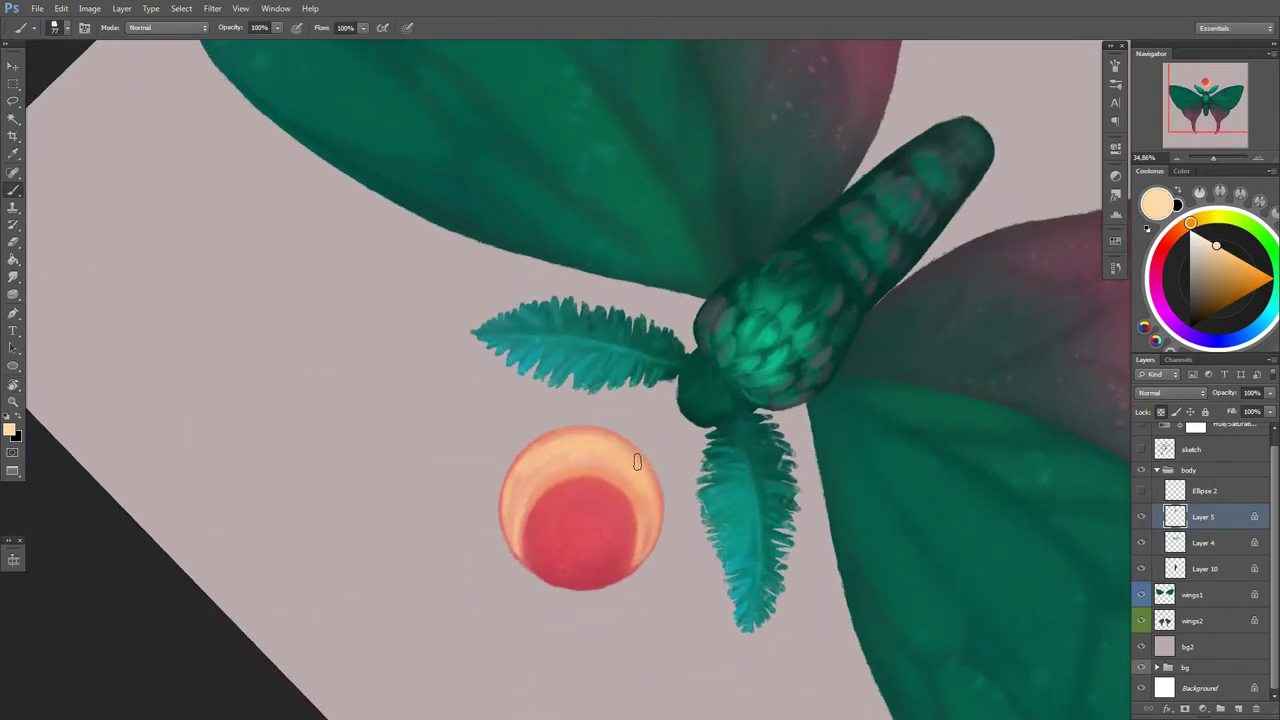
key("Escape")
left_click(663, 270, "alt")
left_click(597, 318, "alt")
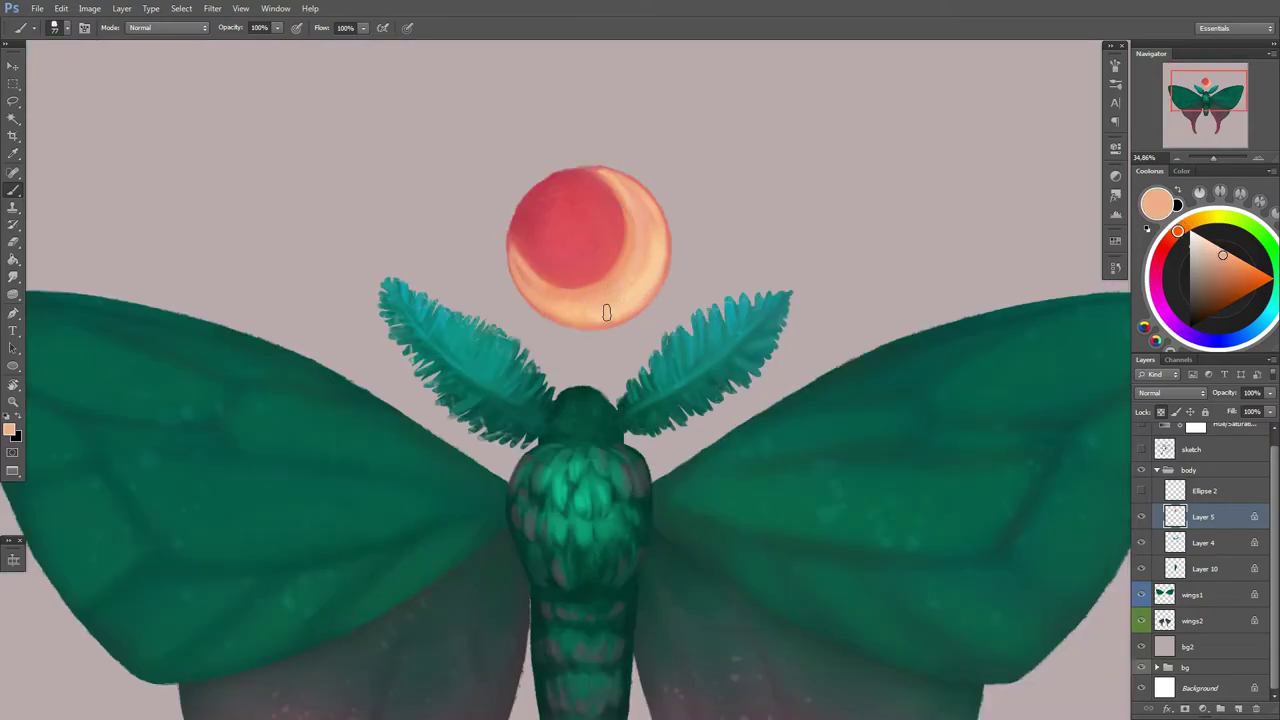
right_click(668, 308)
key("Escape")
left_click(626, 309, "alt")
key("ctrl+minus")
key("ctrl+minus")
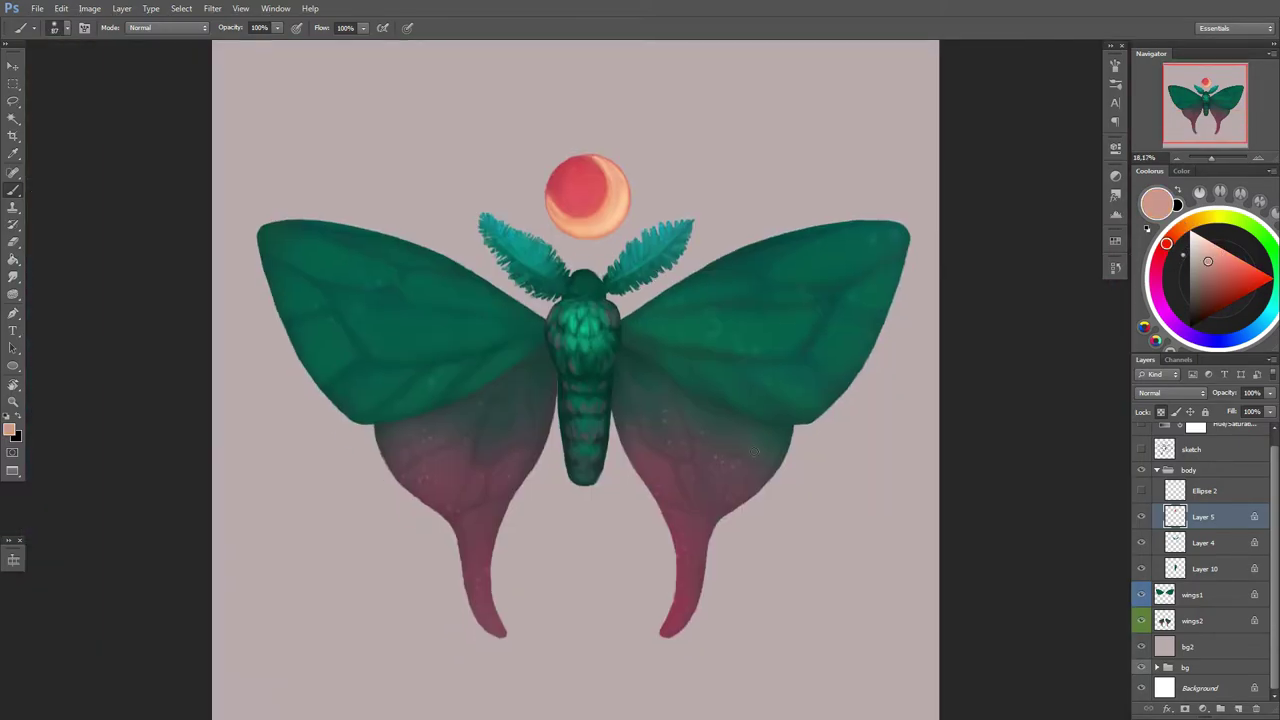
Step: Try erasing the orb into a crescent, then undo to keep the full orb
key("e")
key("ctrl+plus")
right_click(625, 180)
key("Escape")
left_click_drag(595, 160, 575, 205)
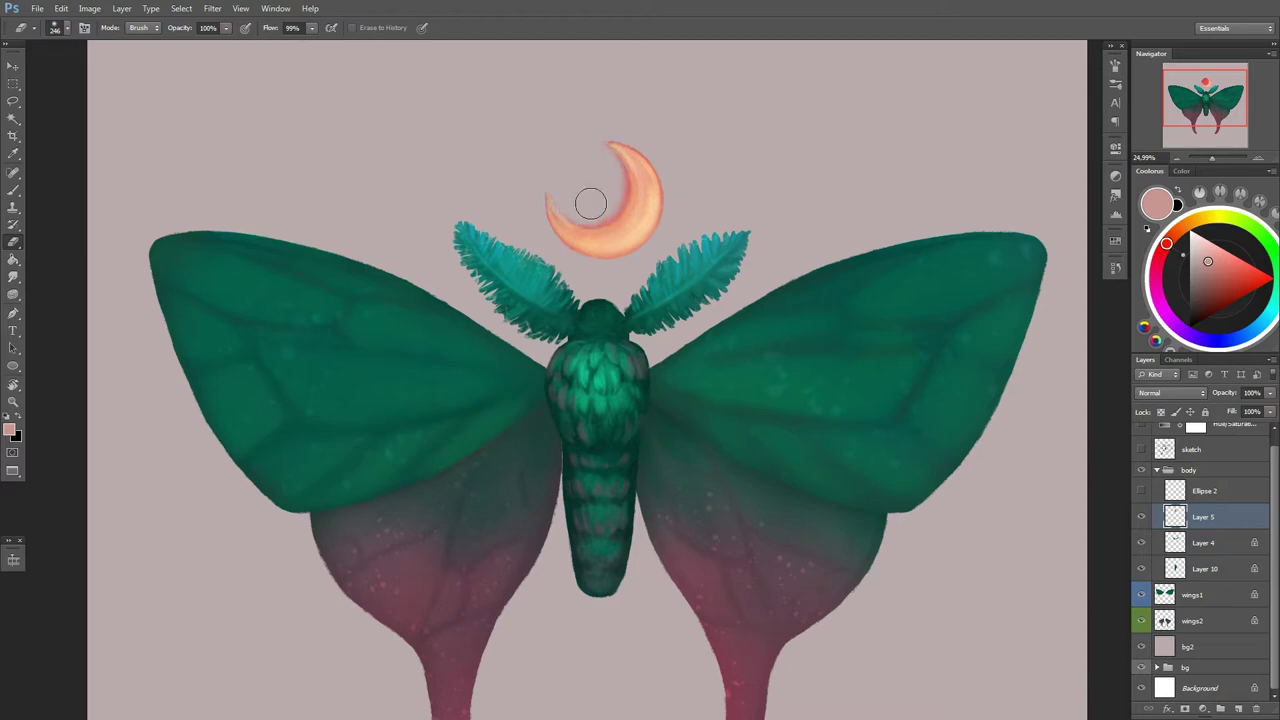
key("ctrl+minus")
key("ctrl+z")
key("ctrl+plus")
key("ctrl+z")
key("ctrl+z")
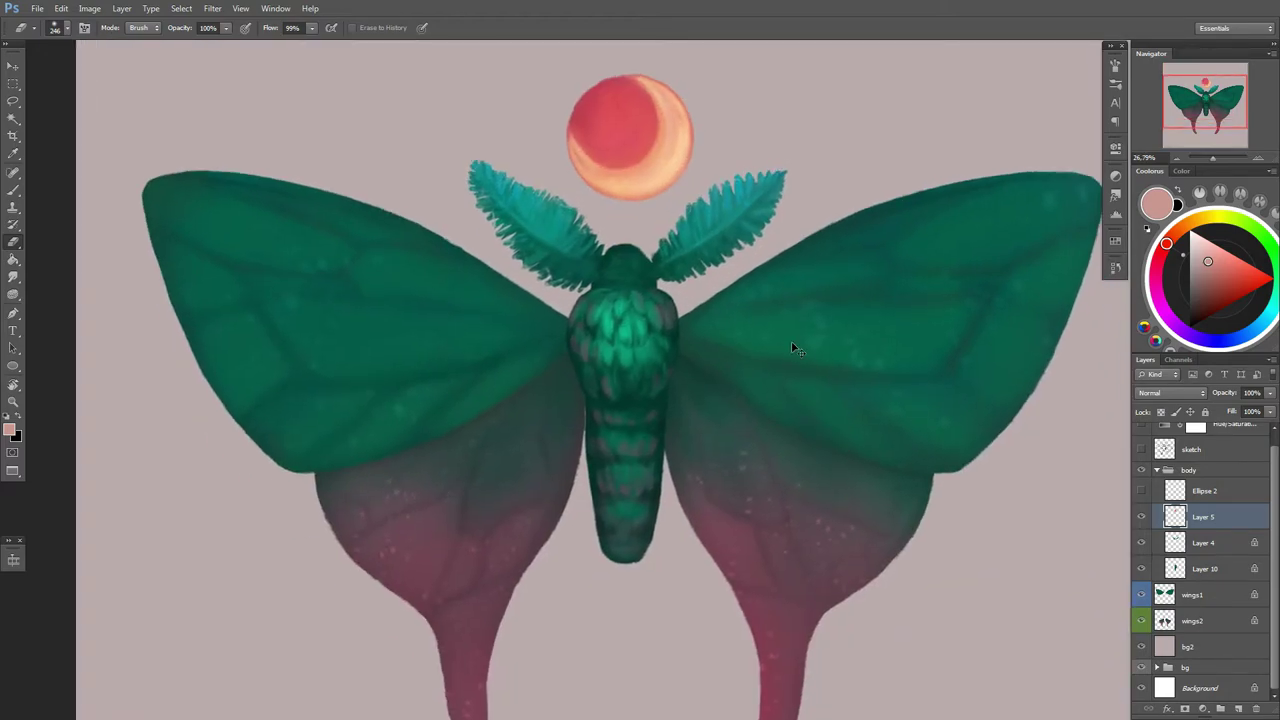
Step: Lower Layer 10's saturation with Hue/Saturation to darken the moth body
key("b")
left_click(1204, 568)
key("ctrl+u")
left_click_drag(994, 527, 1001, 497)
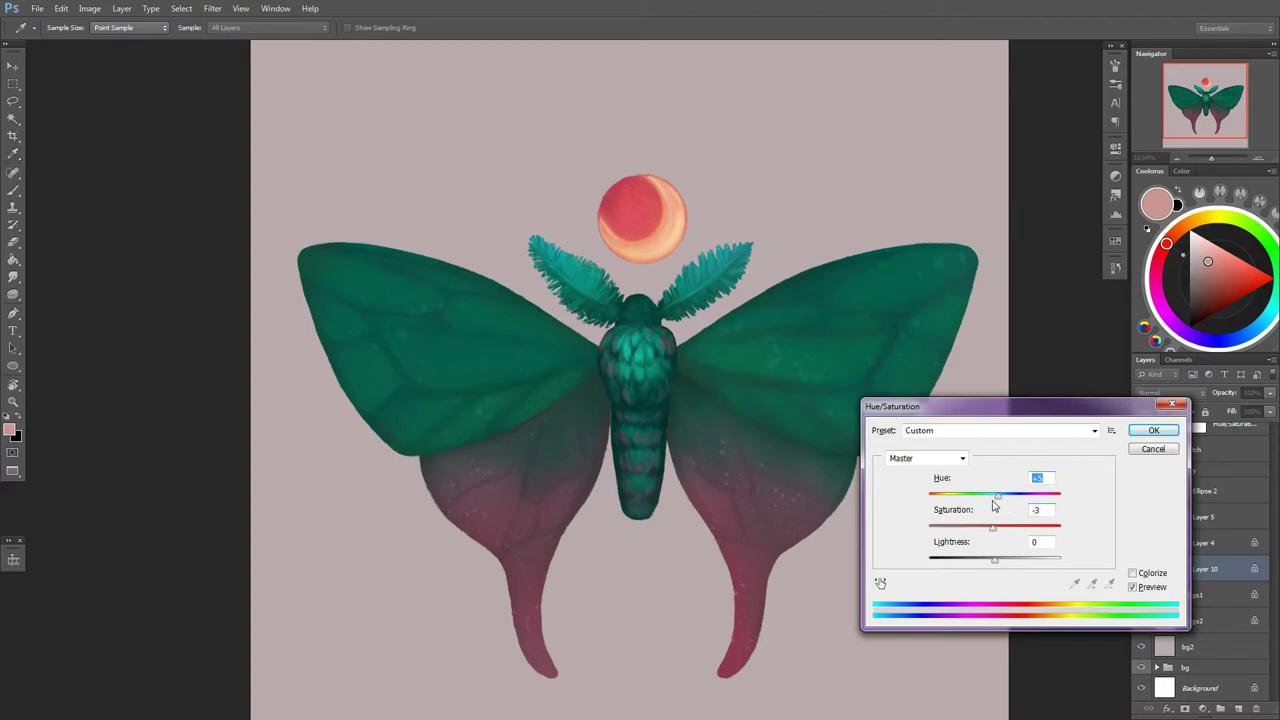
key("b")
right_click(884, 430)
Step: Sample teal from the wing, adjust the brush presets, and pan to reselect Layer 10
key("Escape")
left_click(884, 430, "alt")
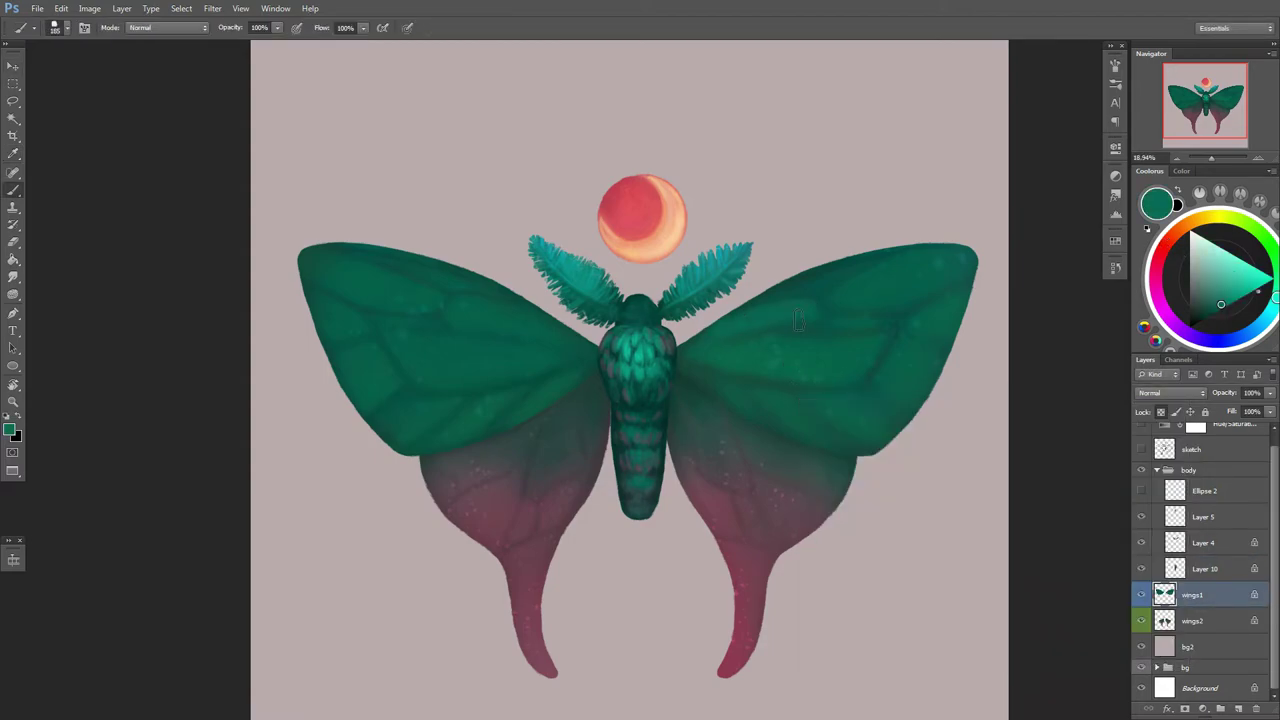
right_click(922, 316)
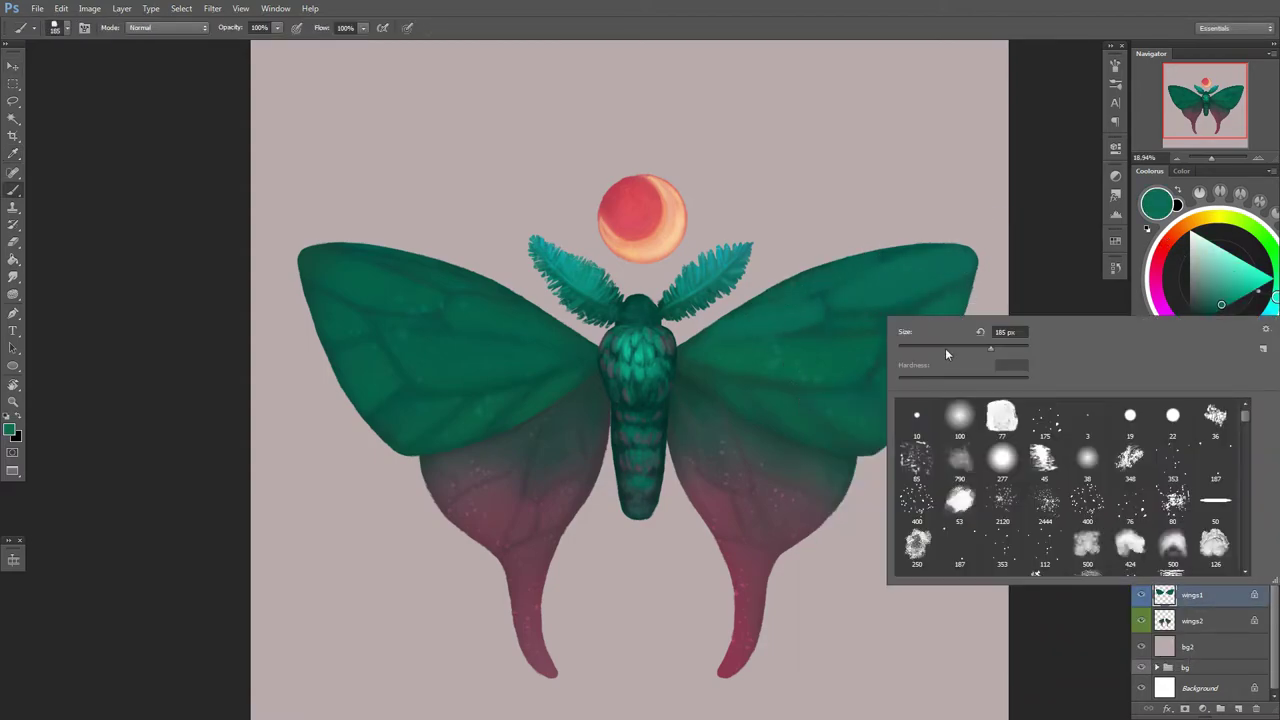
key("Escape")
right_click(777, 359)
key("Escape")
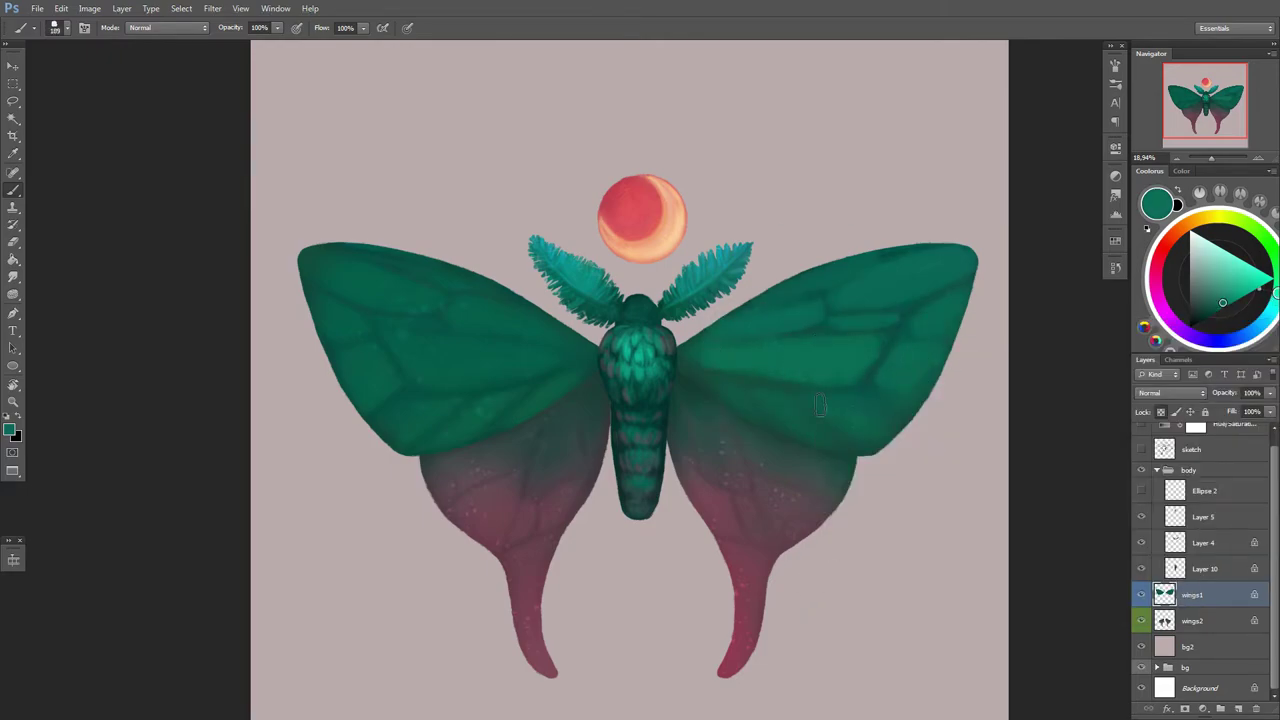
scroll(680, 500, "right", 2)
scroll(680, 500, "up", 2)
left_click(1205, 568)
Step: Choose the 77 px textured eraser tip, then return to the brush
key("e")
right_click(693, 430)
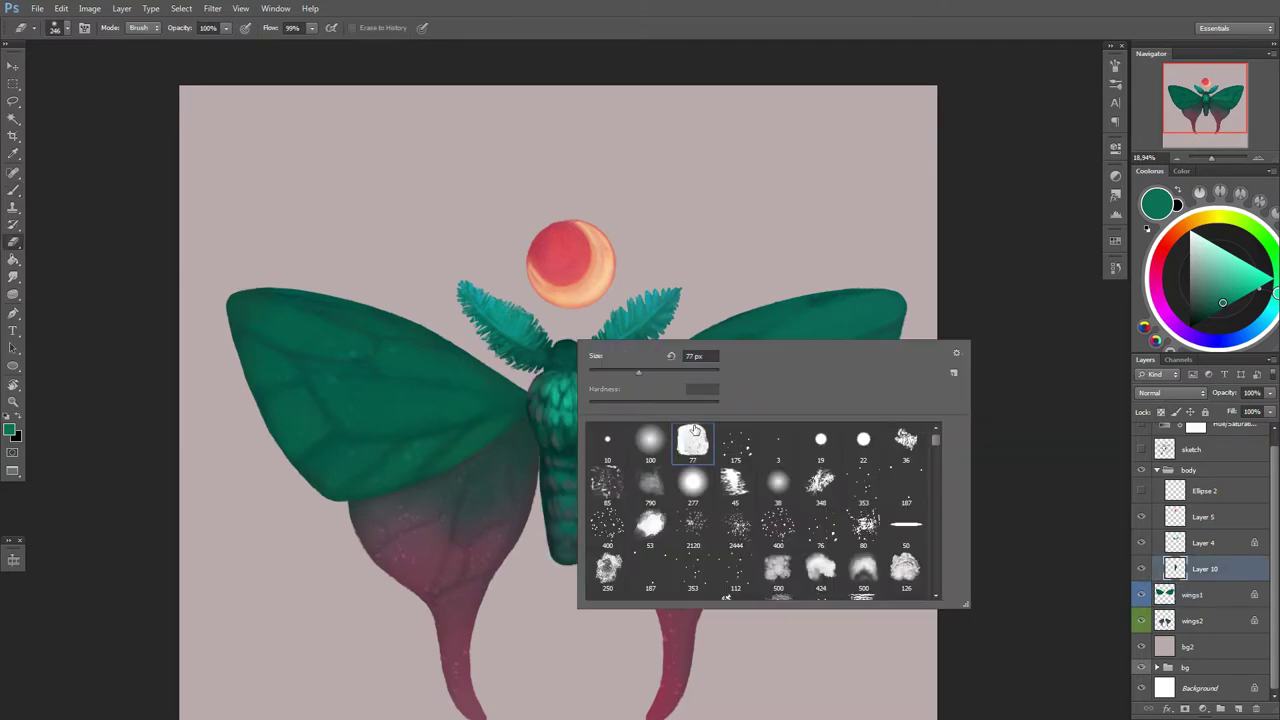
double_click(693, 430)
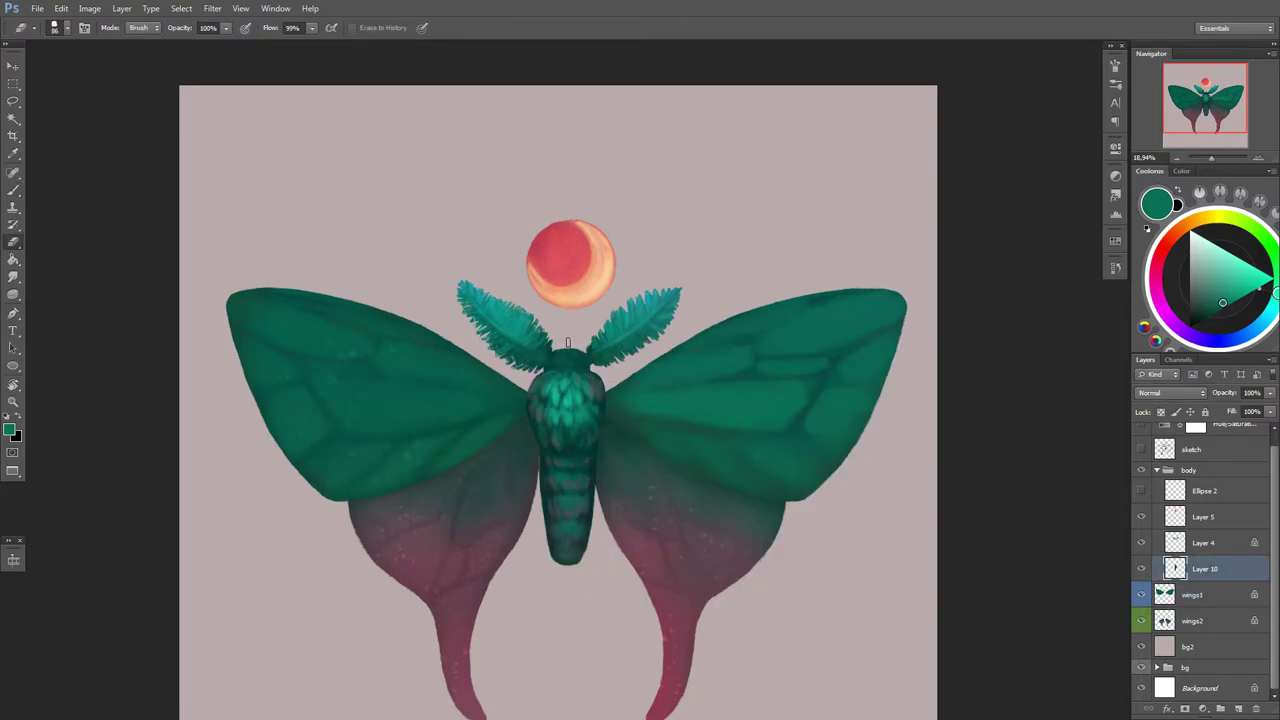
scroll(597, 348, "up", 2)
key("b")
scroll(600, 380, "down", 2)
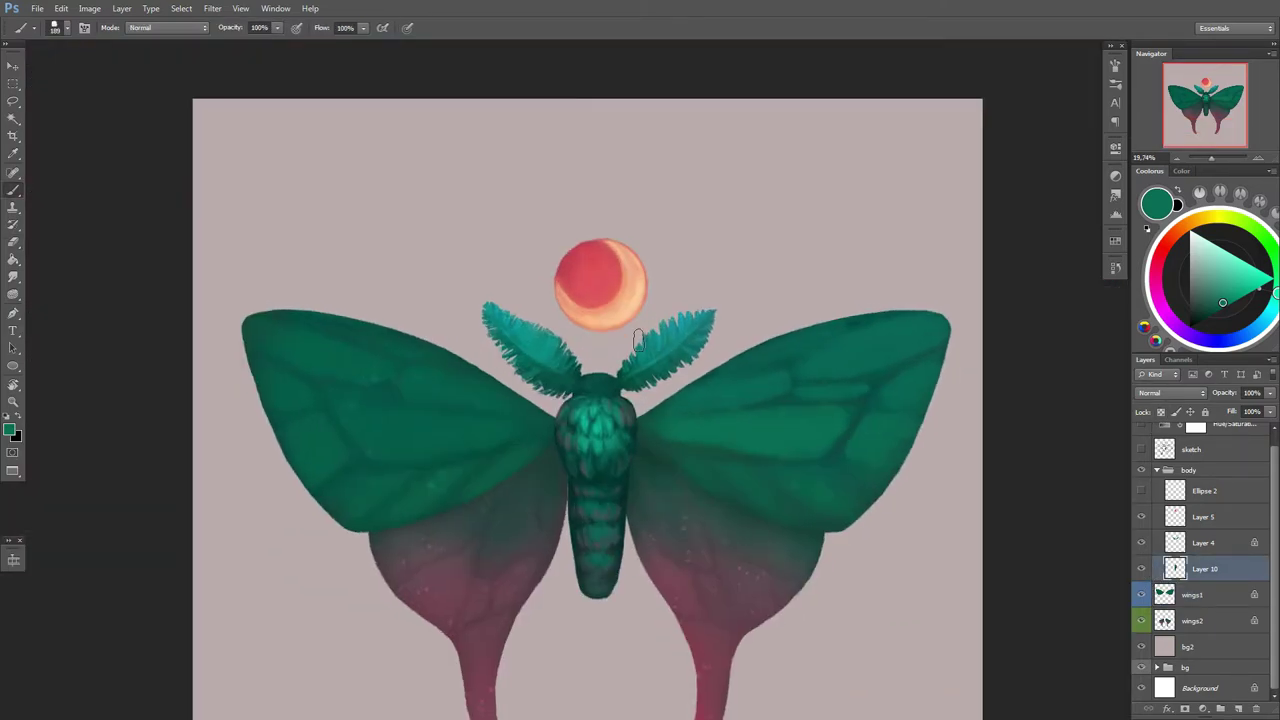
scroll(620, 400, "up", 2)
right_click(644, 413)
key("Return")
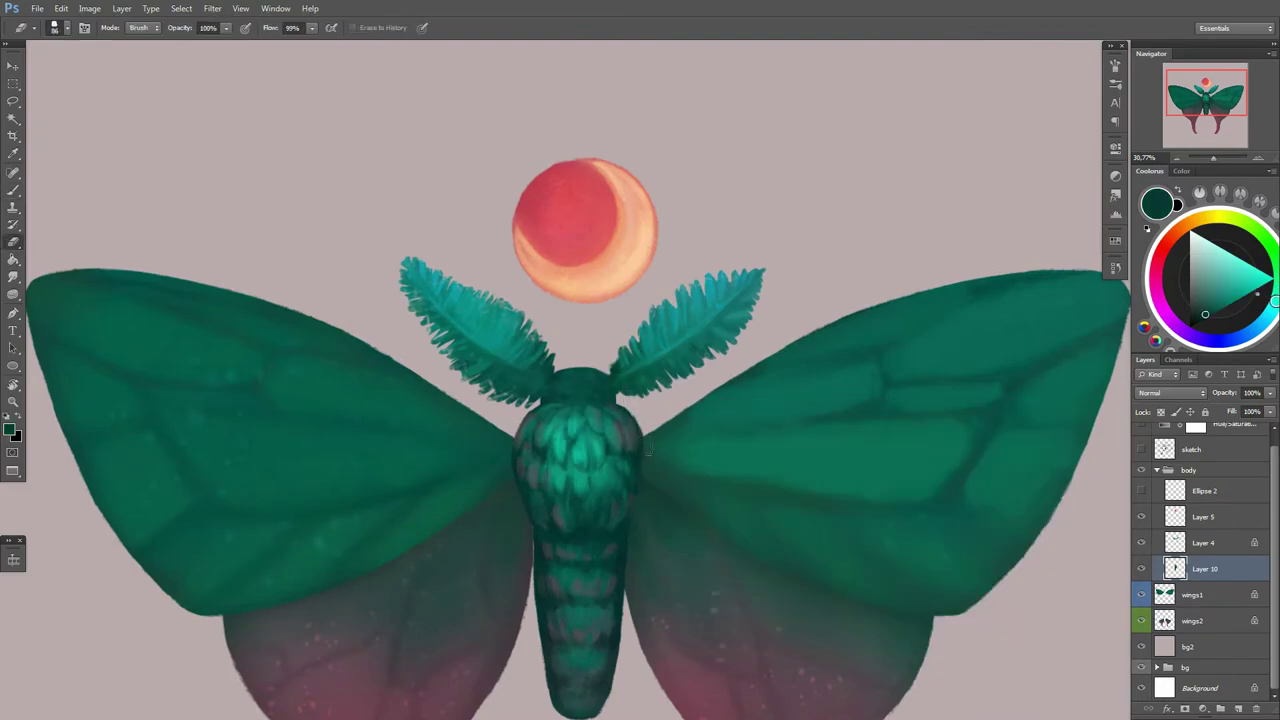
Step: Sample dark green from the moth body and make wings1 the active layer
left_click(636, 442, "alt")
left_click_drag(554, 503, 543, 448)
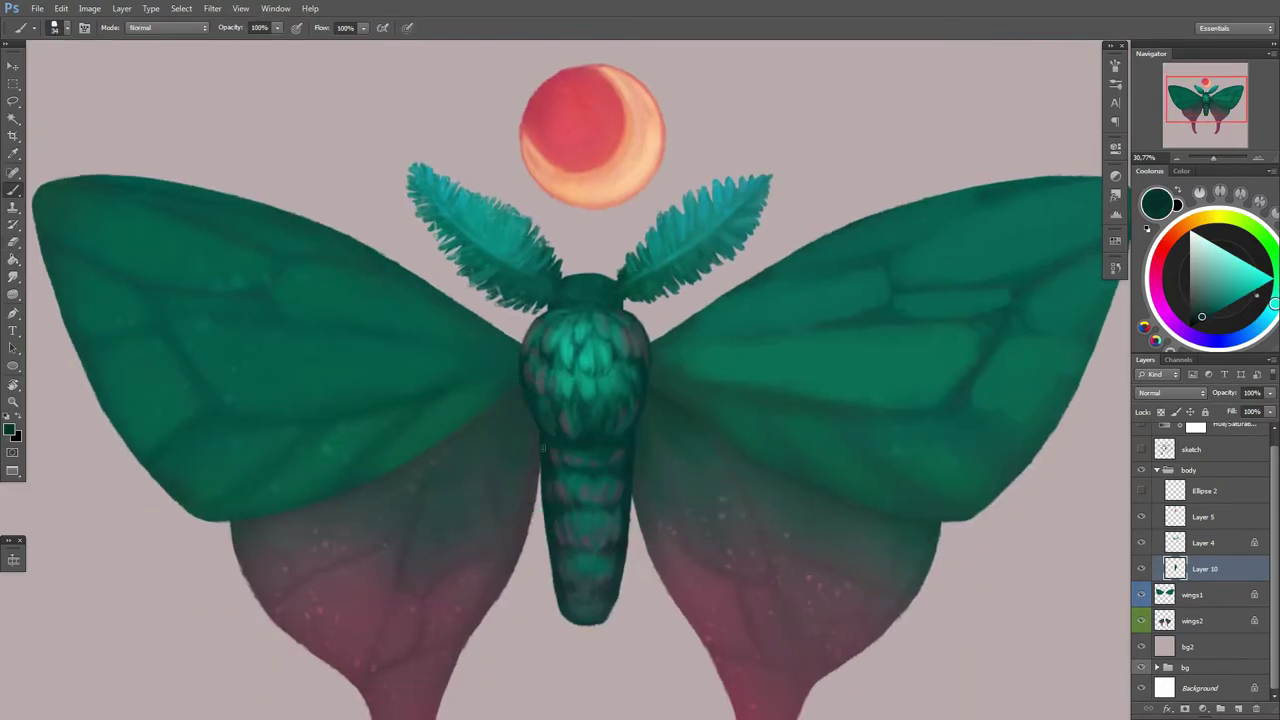
scroll(543, 447, "down", 2)
scroll(620, 400, "up", 1)
left_click(695, 366, "ctrl")
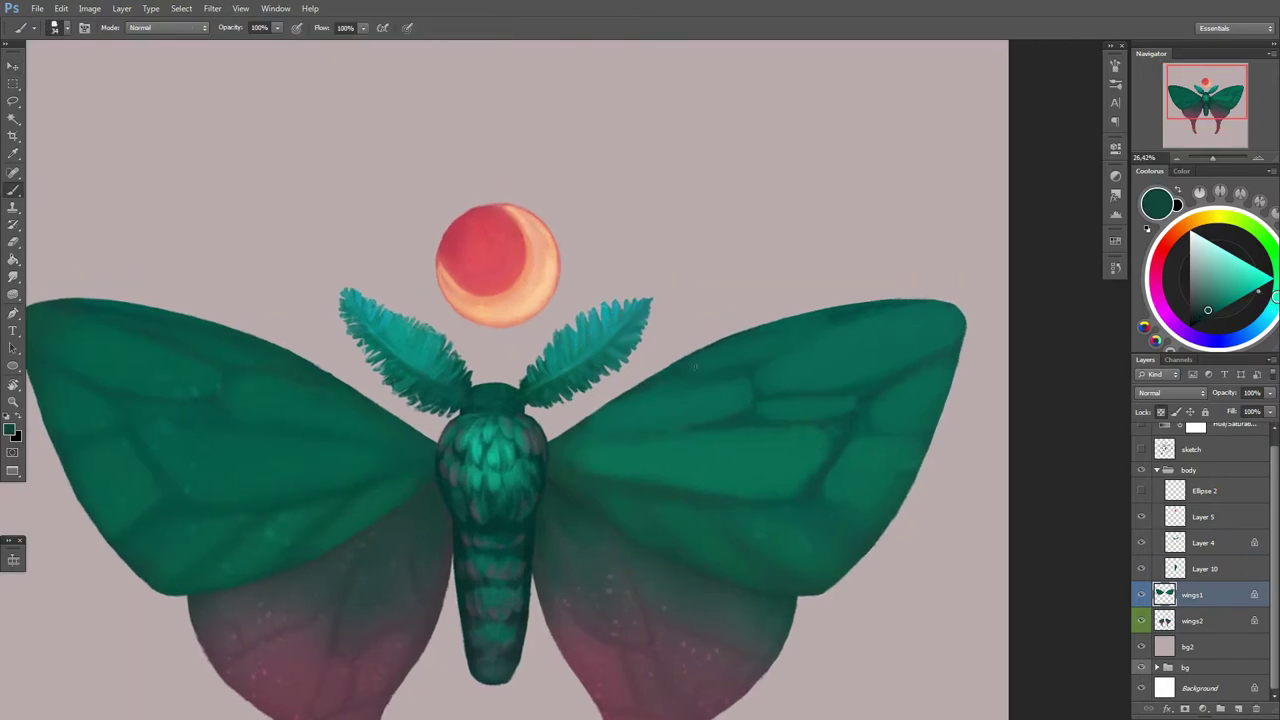
Step: Sample several wing teals and paint a faint darker stroke on the right wing near the body
left_click(611, 424, "alt")
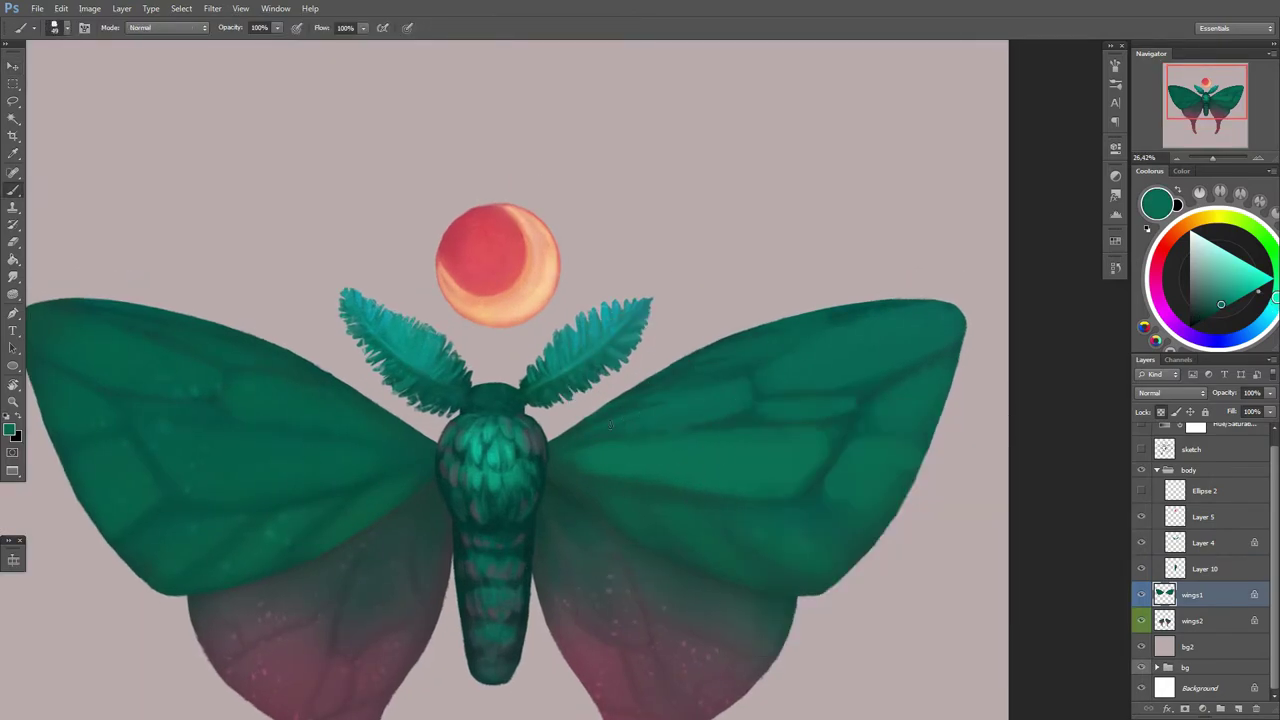
left_click(741, 370, "alt")
left_click(708, 454, "alt")
left_click(762, 332, "alt")
left_click_drag(887, 405, 850, 365)
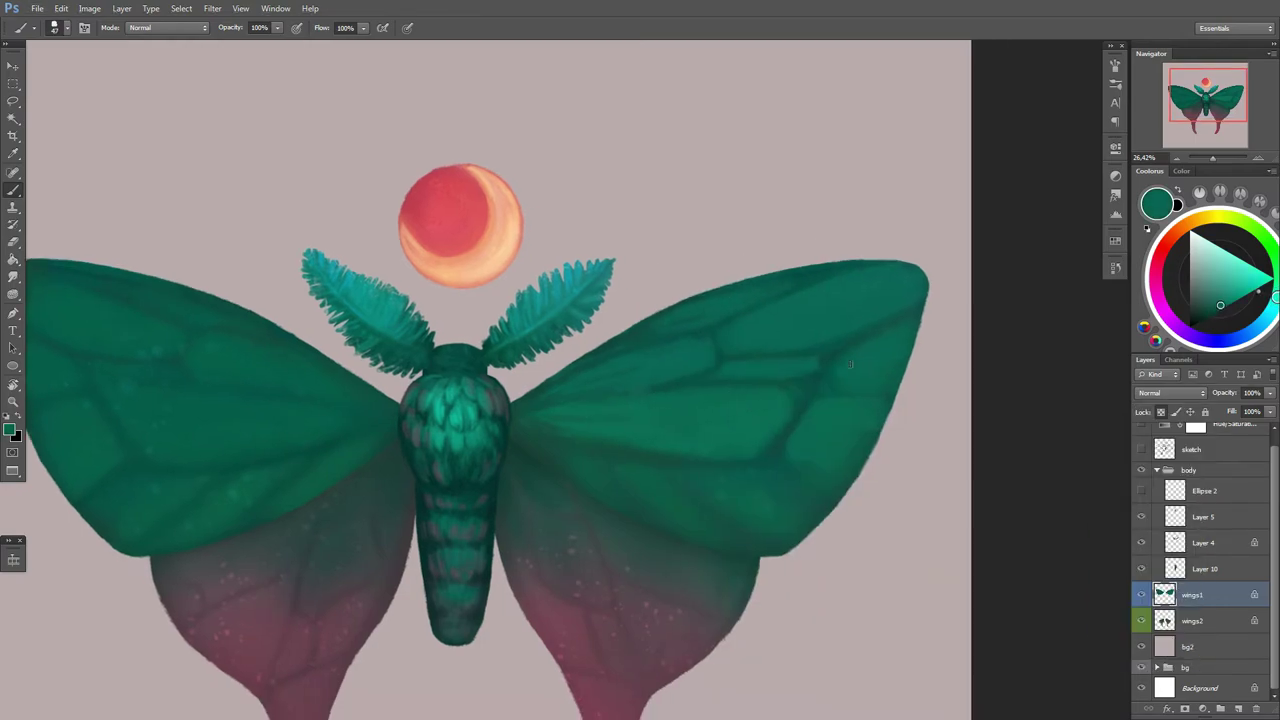
left_click(746, 393, "alt")
left_click(795, 400, "alt")
left_click(828, 407, "alt")
left_click(730, 316, "alt")
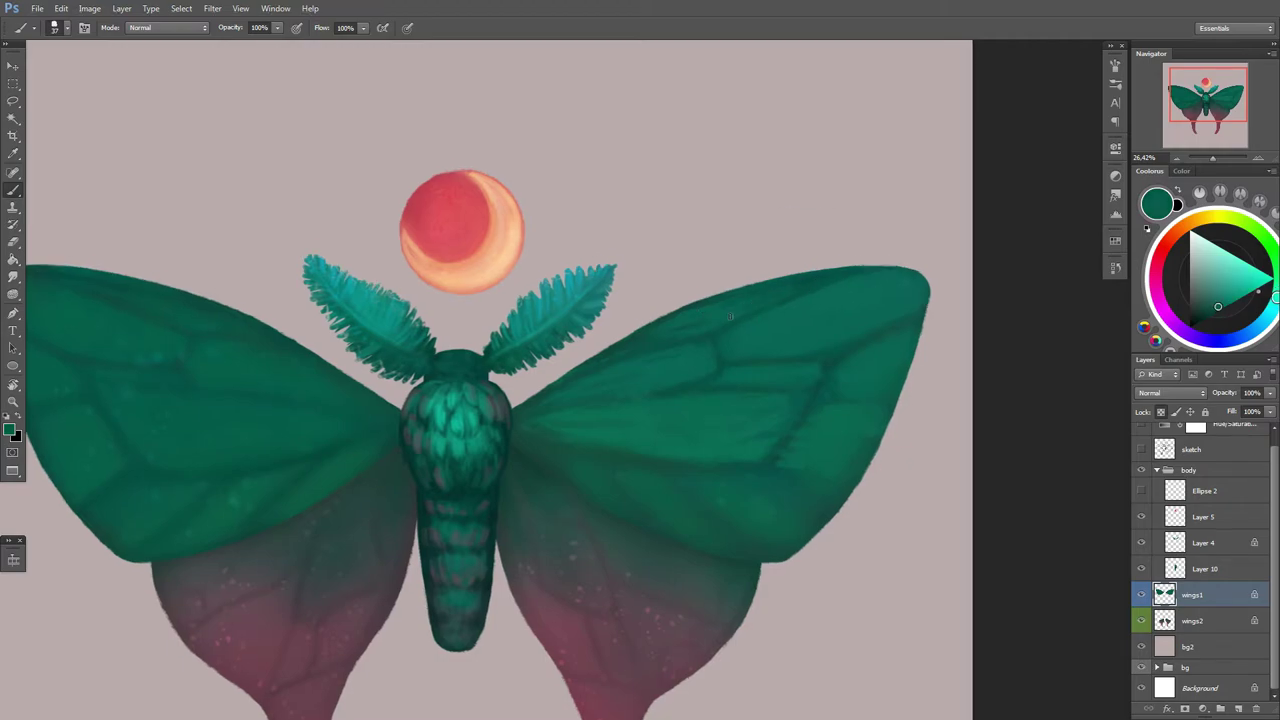
left_click(530, 392, "alt")
left_click_drag(526, 418, 604, 405)
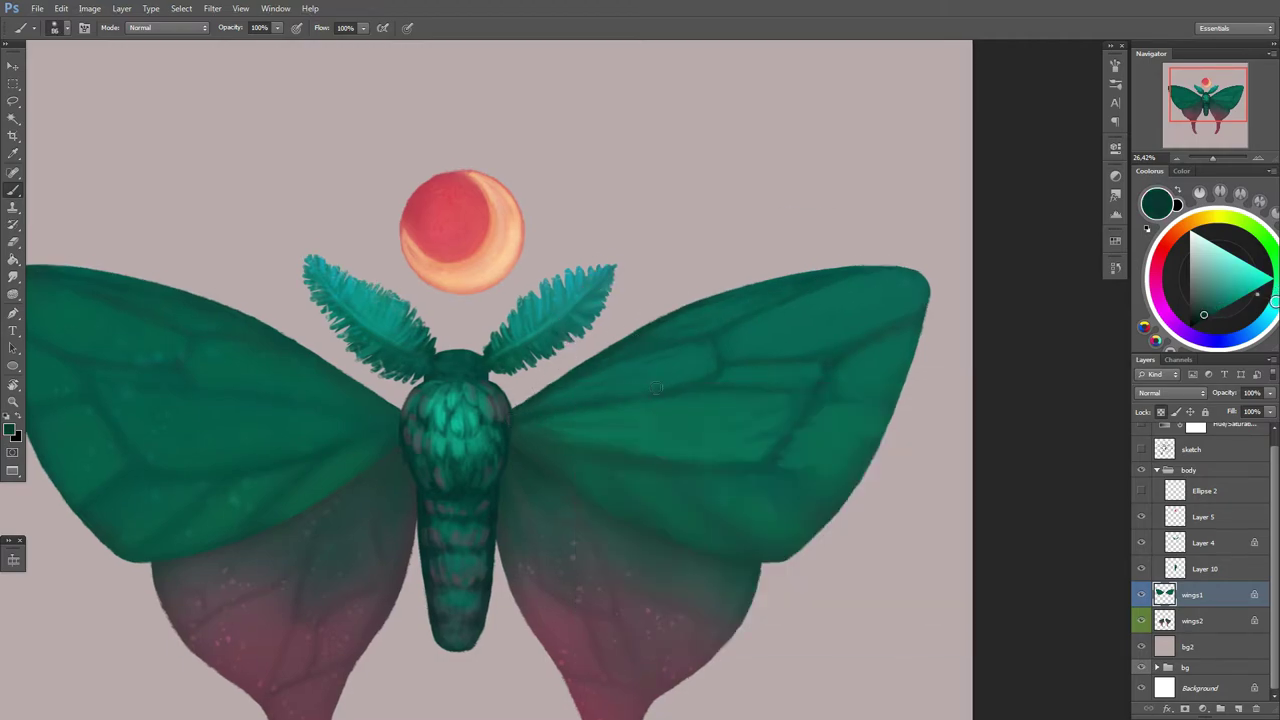
Step: Switch to a 123 px soft brush and sample a darker wing green
left_click_drag(522, 434, 672, 505)
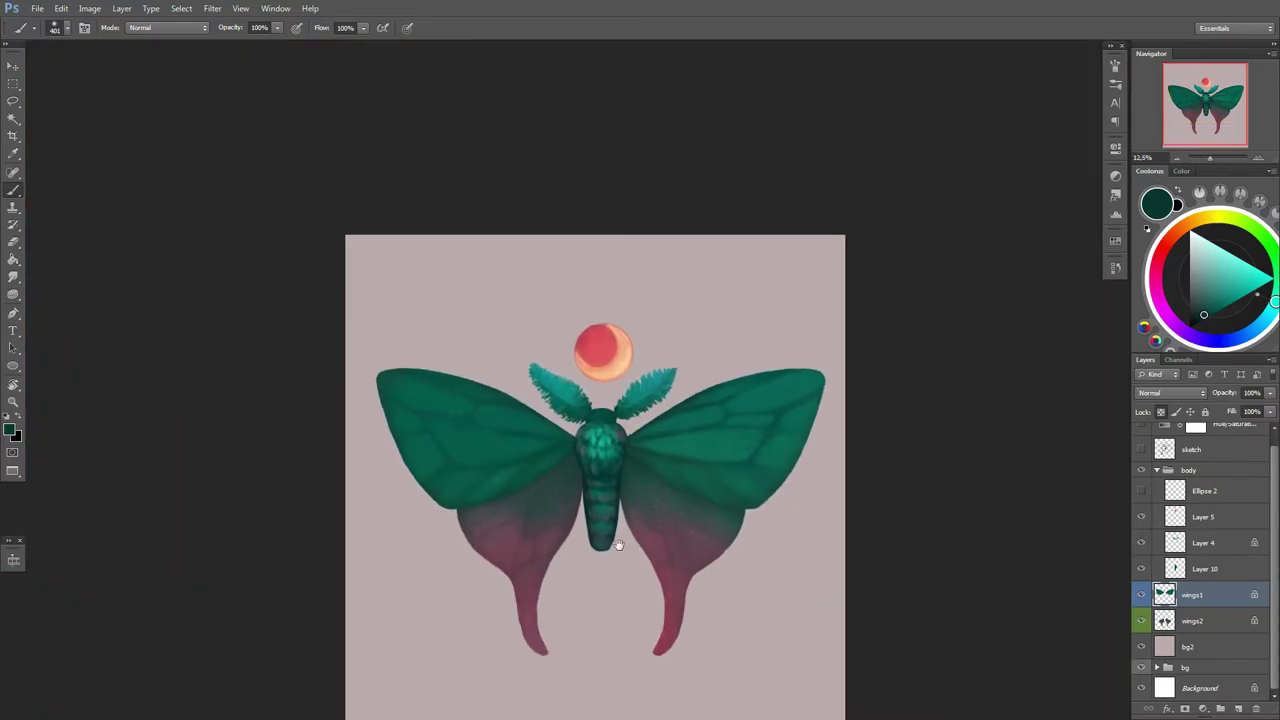
right_click(767, 414)
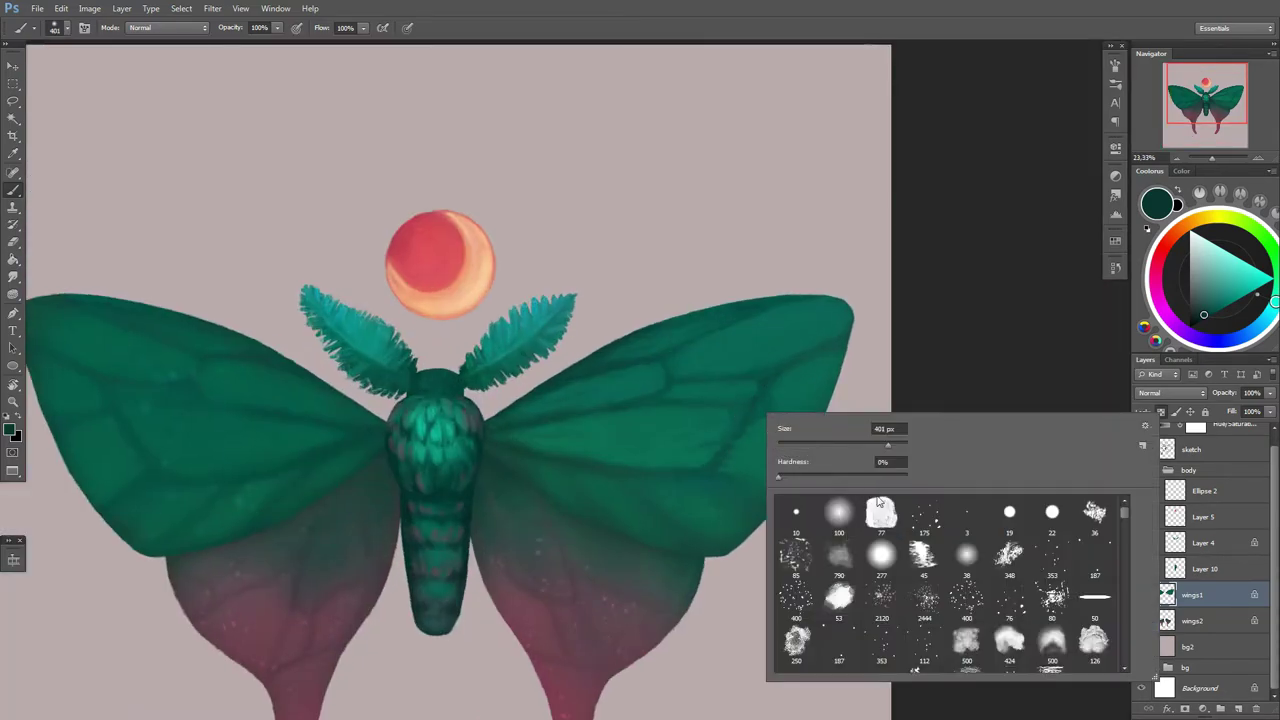
left_click(880, 512)
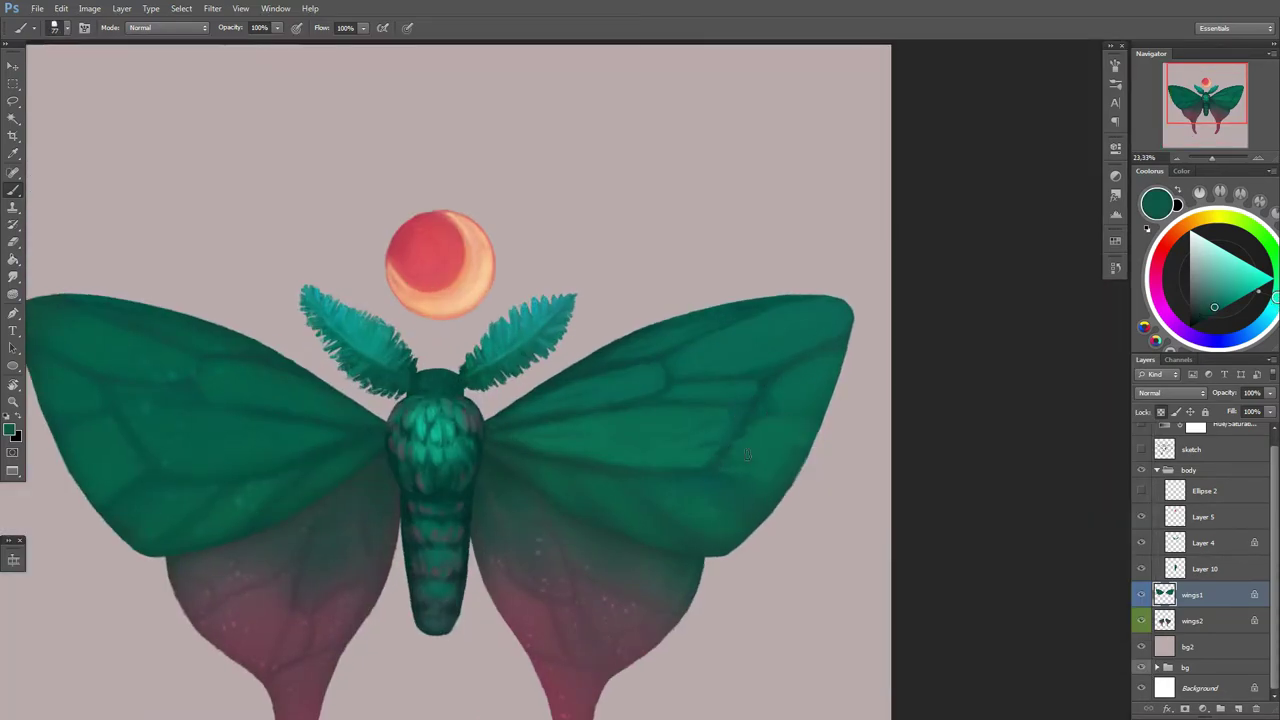
right_click(686, 535)
left_click(578, 502)
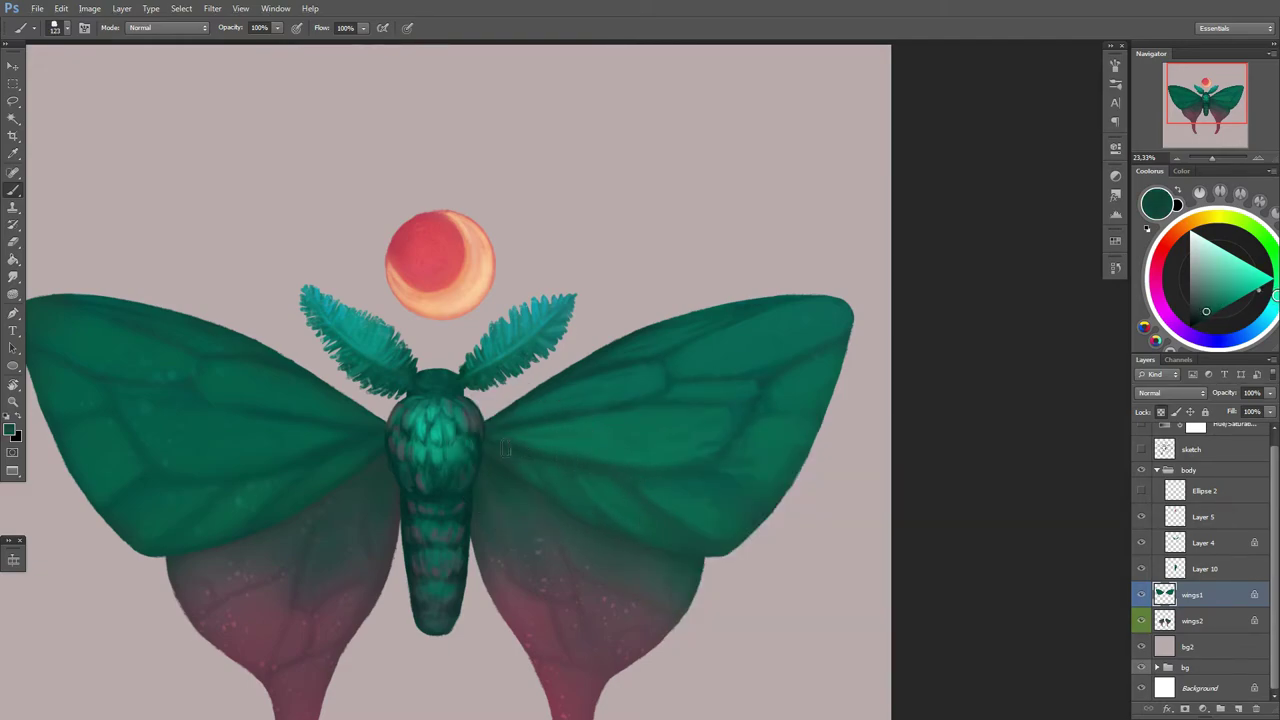
left_click(534, 441, "alt")
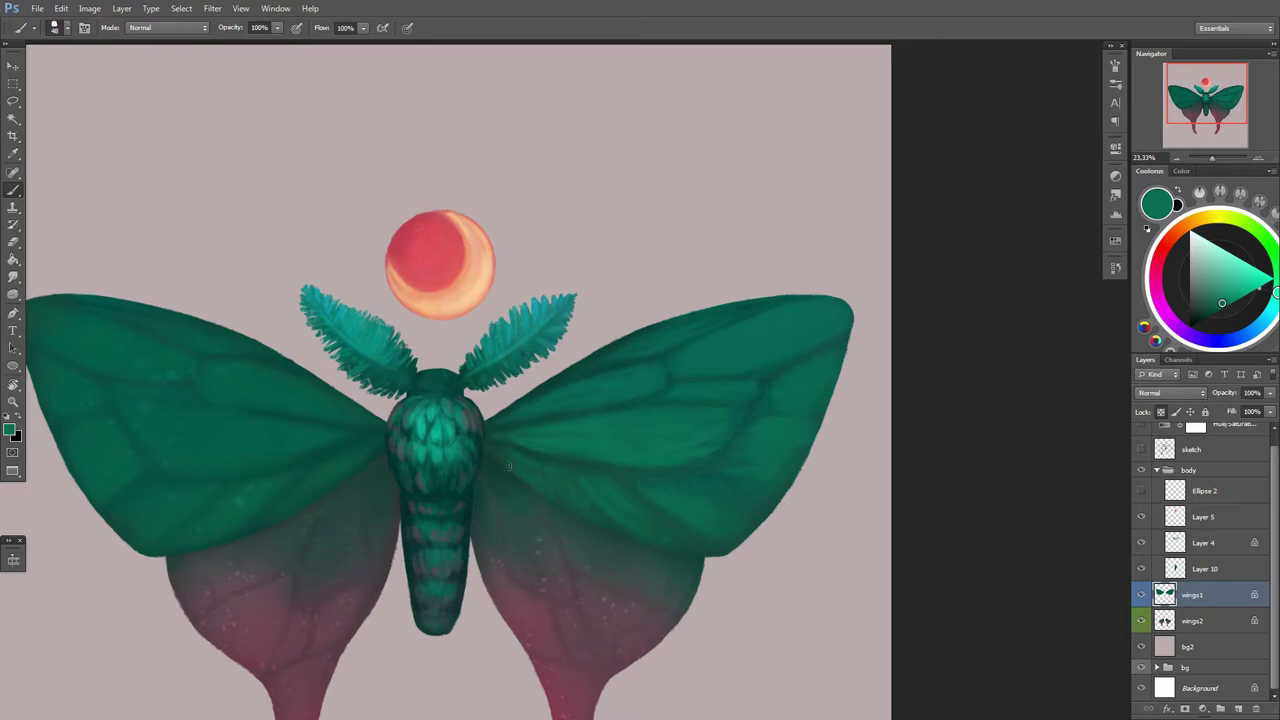
left_click(544, 457, "alt")
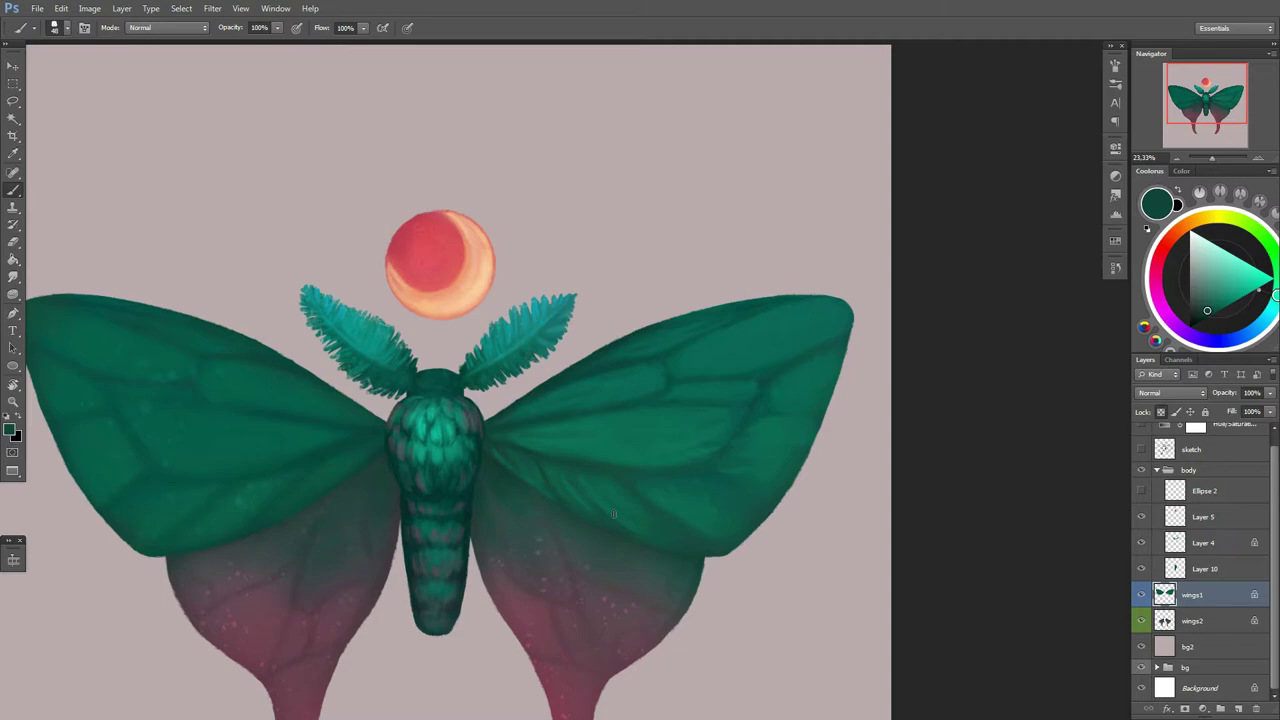
Step: Paint lighter teal highlights across the left upper wing
left_click_drag(613, 514, 719, 491)
right_click(780, 330)
right_click(716, 402)
key("Escape")
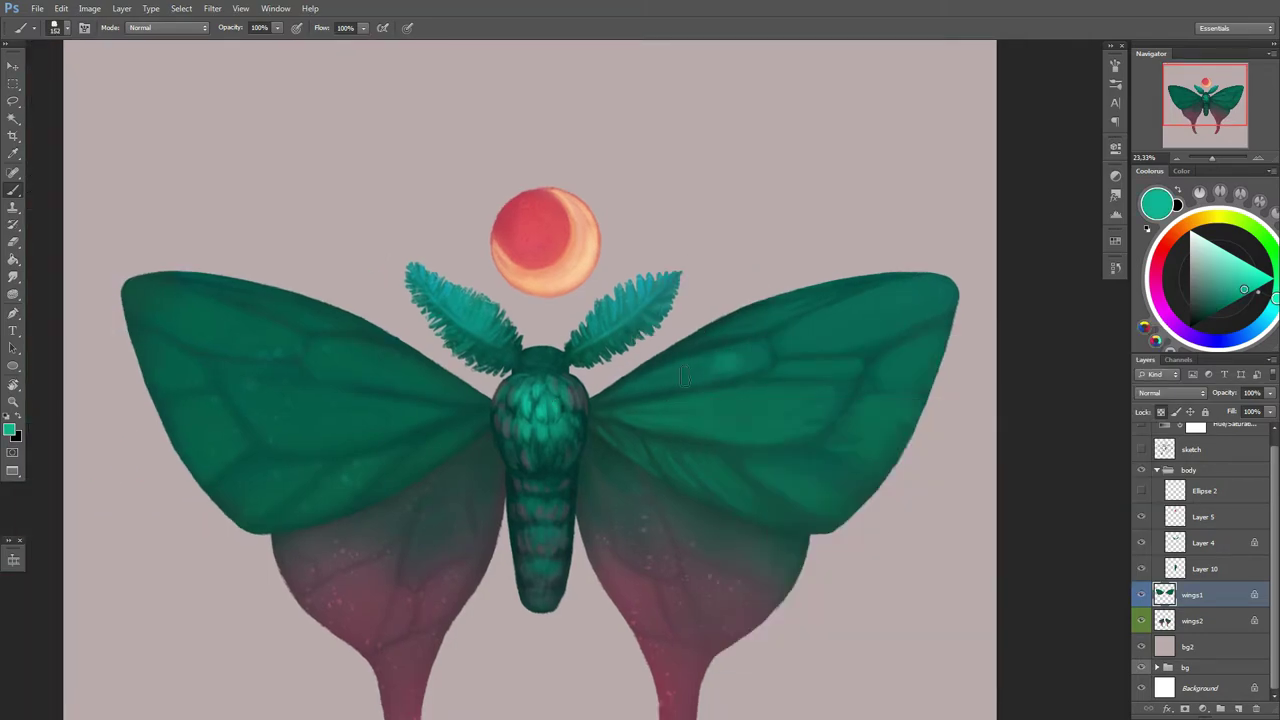
left_click(726, 362, "alt")
right_click(770, 388)
key("Escape")
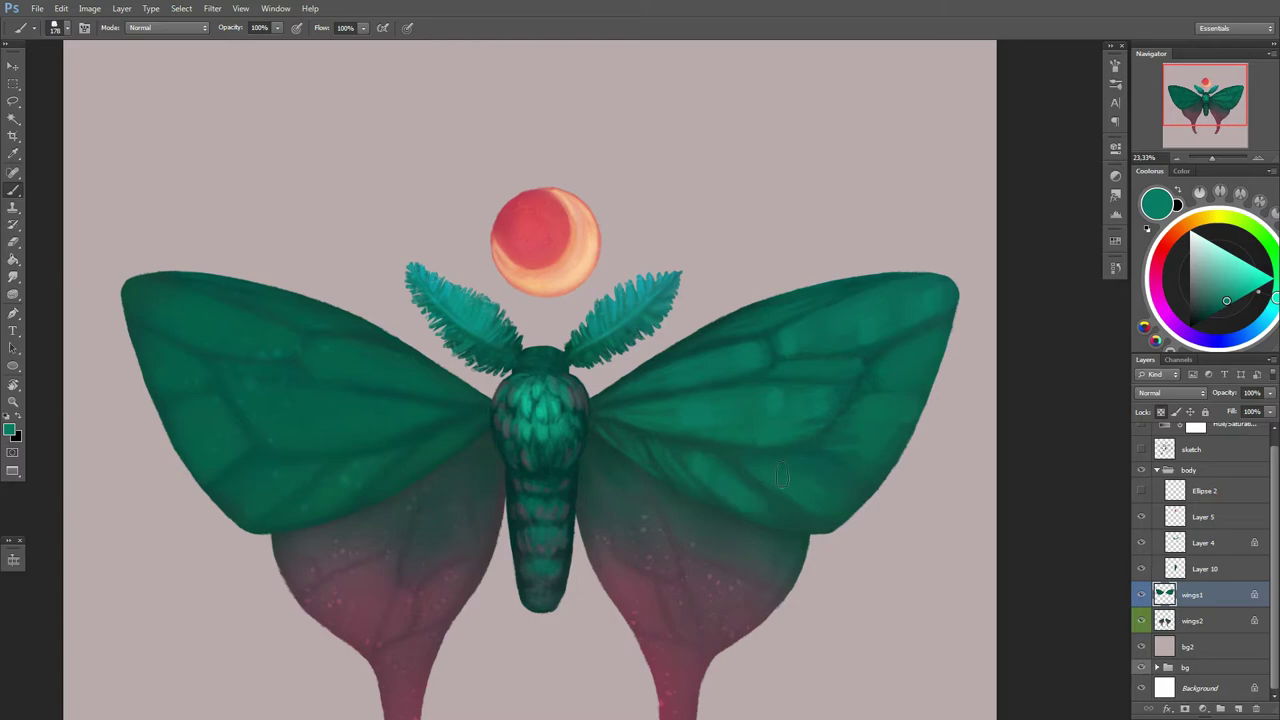
left_click_drag(563, 469, 689, 477)
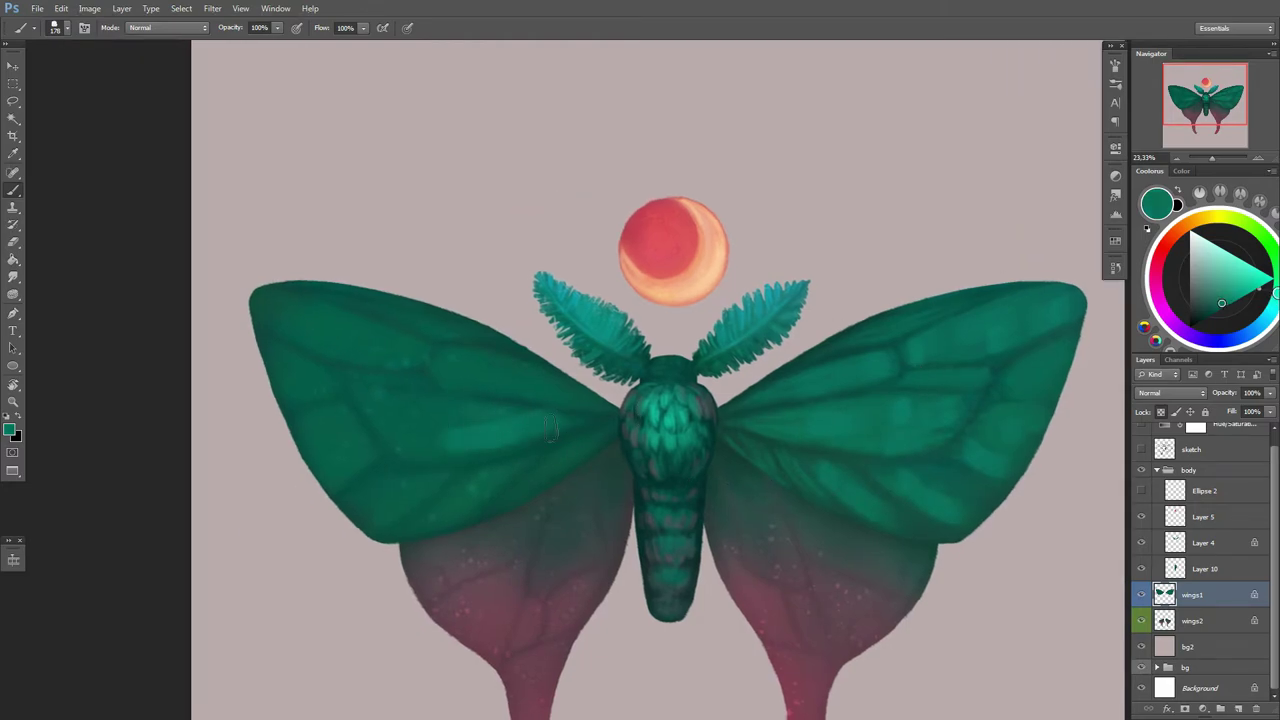
left_click_drag(468, 372, 520, 380)
left_click_drag(412, 352, 300, 308)
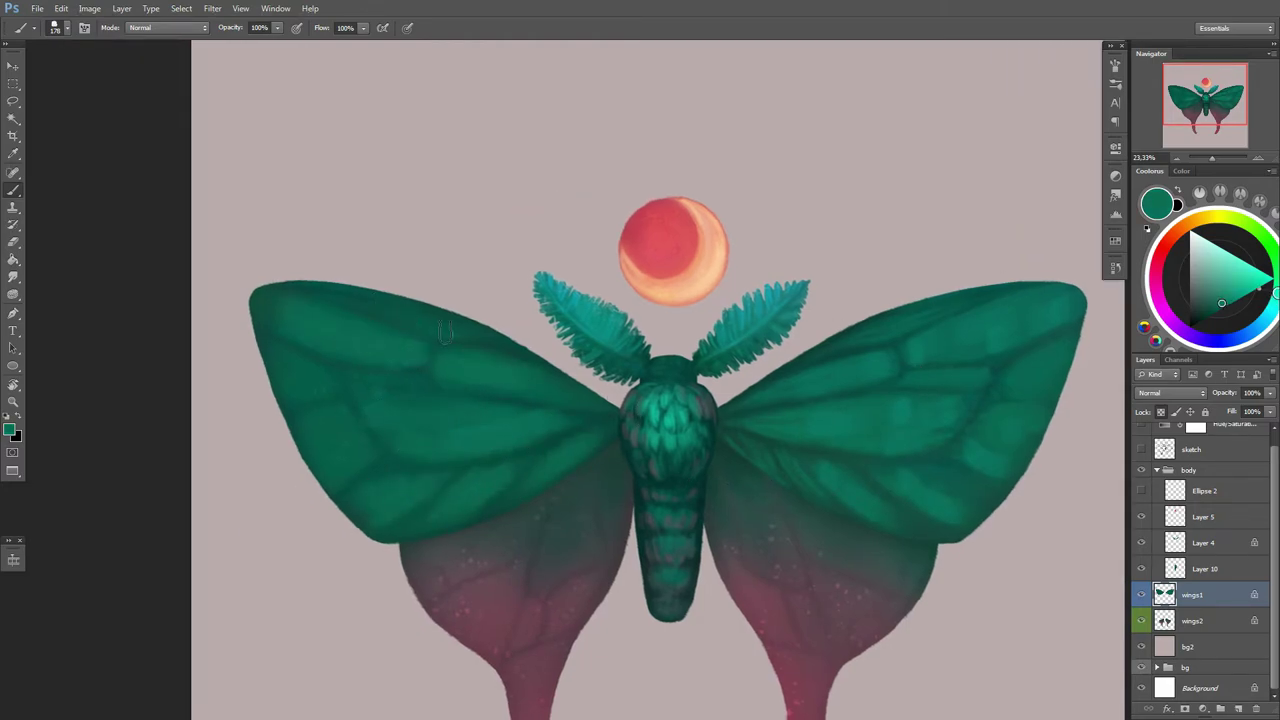
left_click_drag(430, 310, 380, 320)
left_click_drag(412, 380, 354, 376)
Step: Sample teals near the body's edge and set the brush size to 100
left_click(422, 364, "alt")
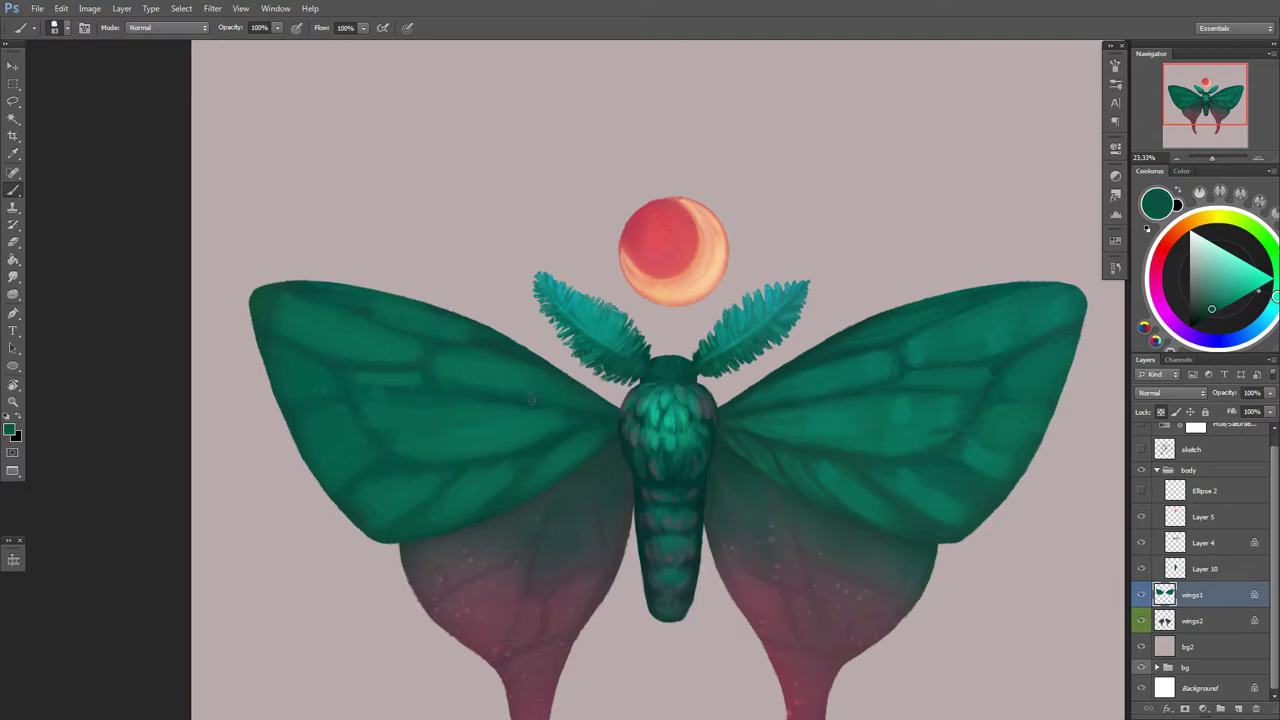
left_click(717, 425, "alt")
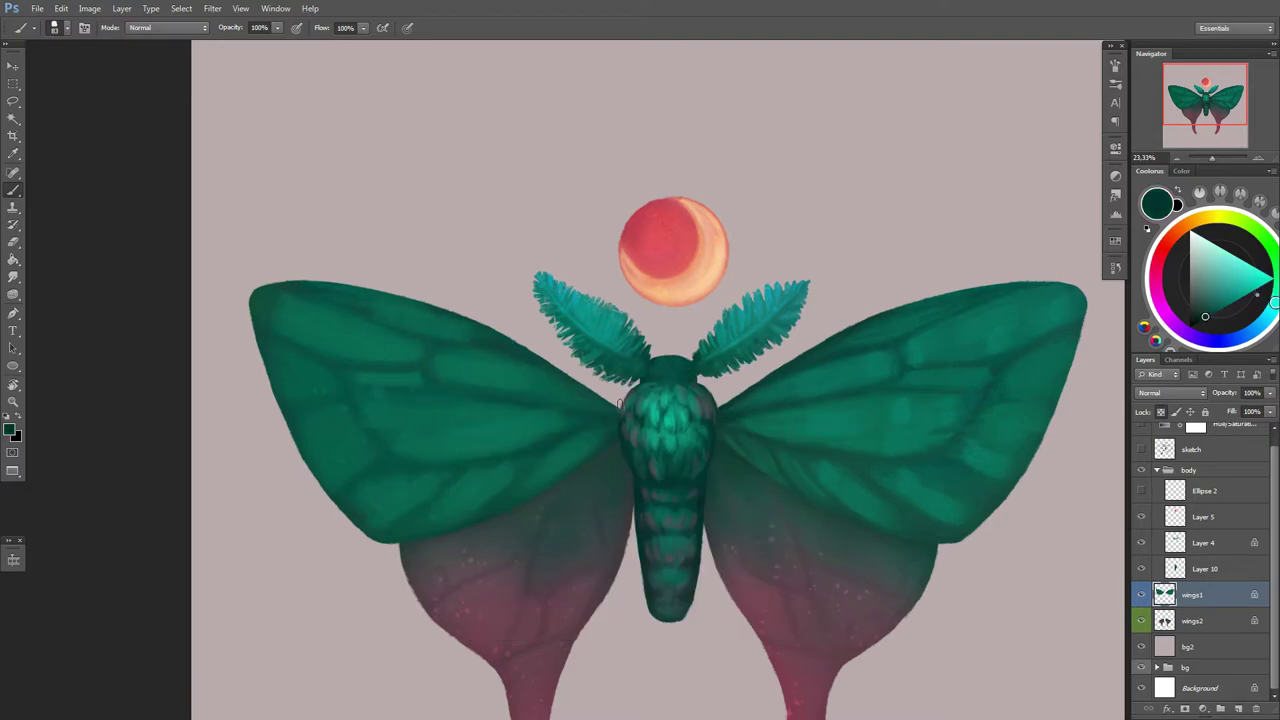
left_click(530, 422, "alt")
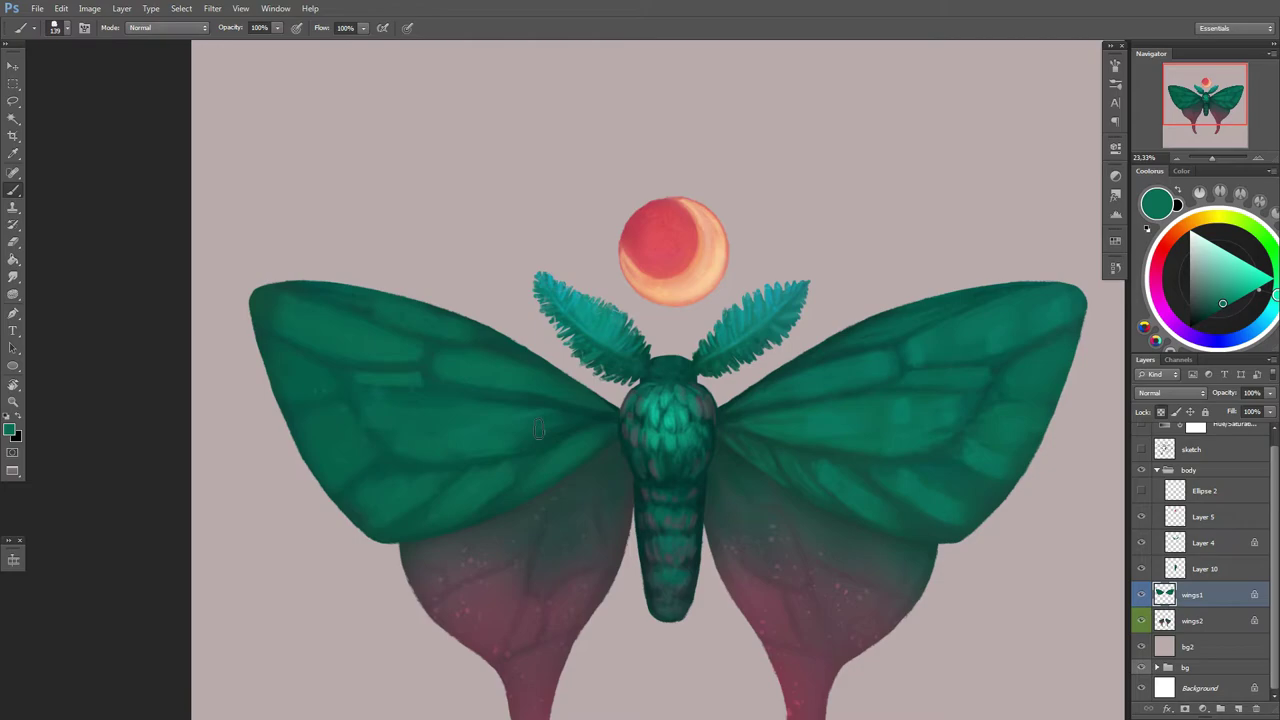
right_click(704, 396)
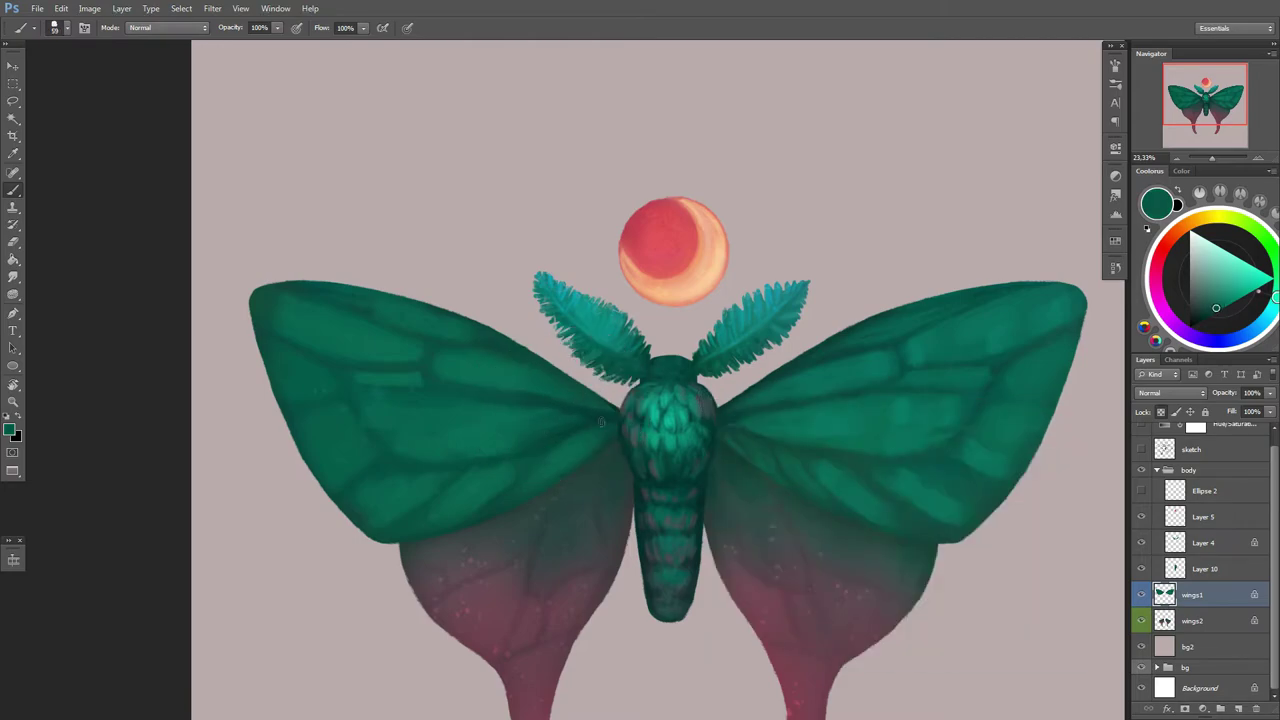
left_click(615, 407, "alt")
left_click(617, 422, "alt")
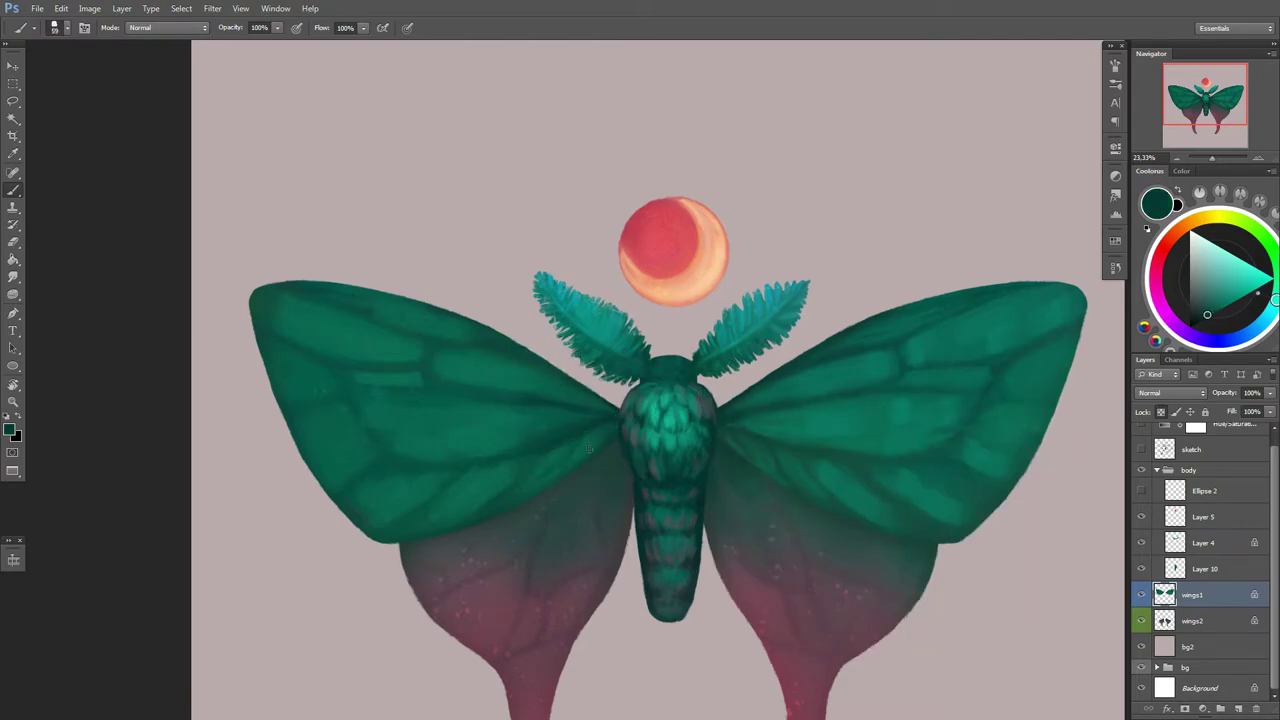
left_click(617, 423, "alt")
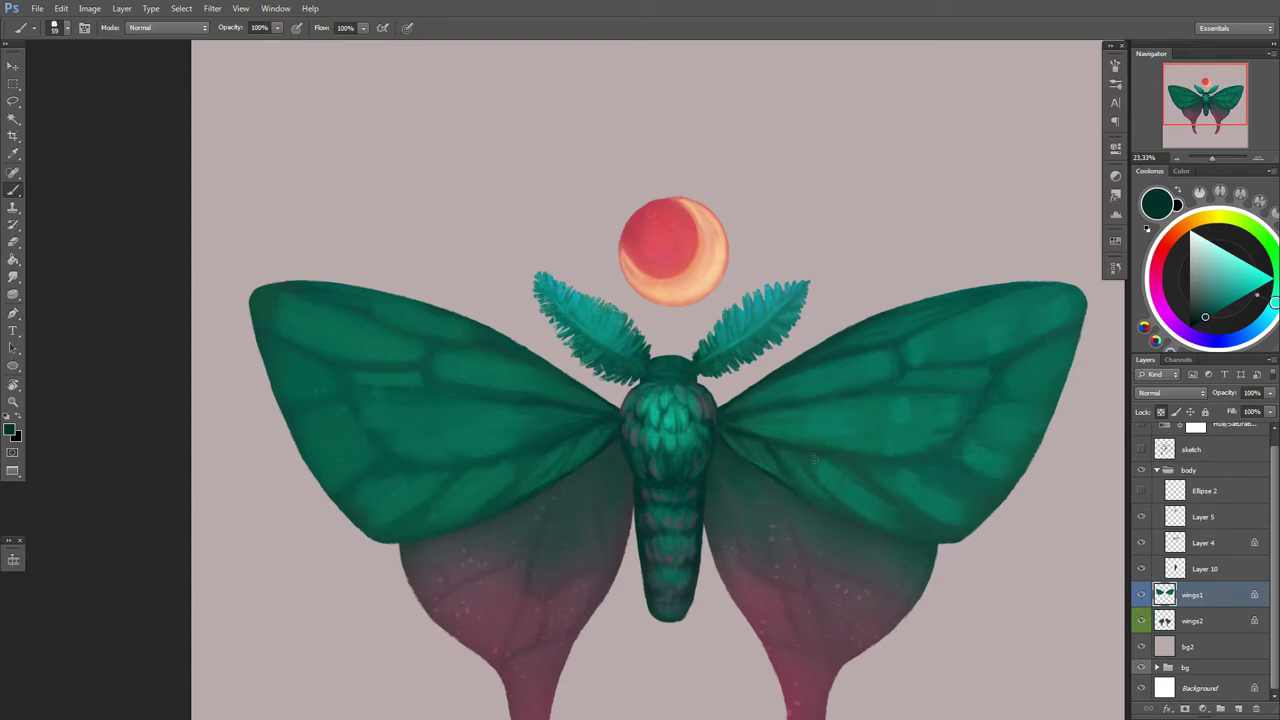
left_click(543, 486, "alt")
right_click(756, 474)
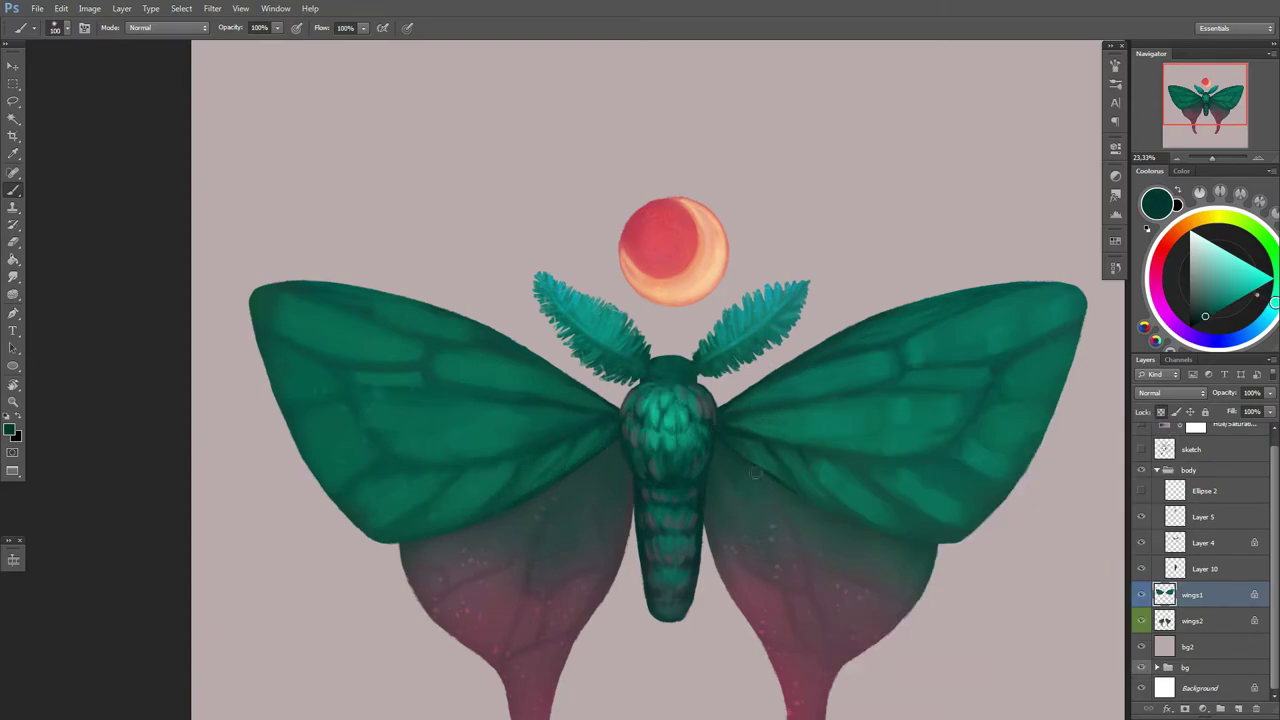
Step: Paint faint dark vein strokes on the right upper wing
left_click_drag(735, 434, 685, 418)
right_click(728, 424)
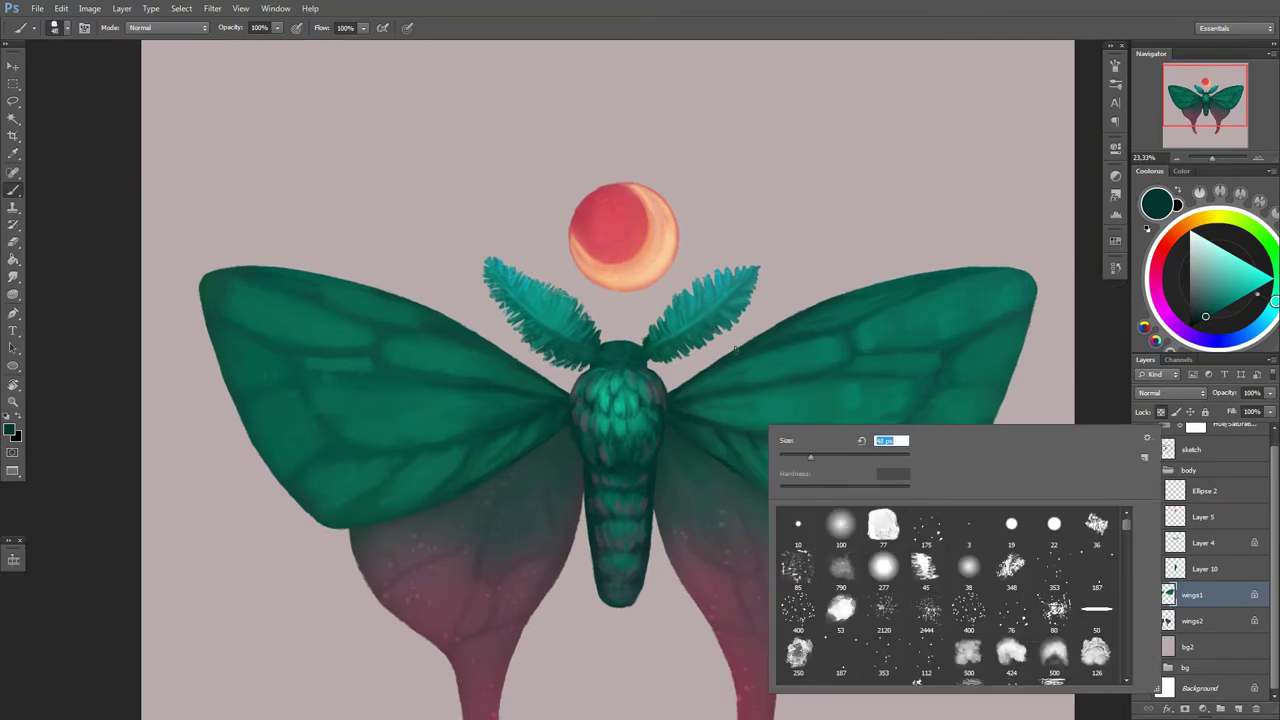
key("Return")
left_click(716, 440, "alt")
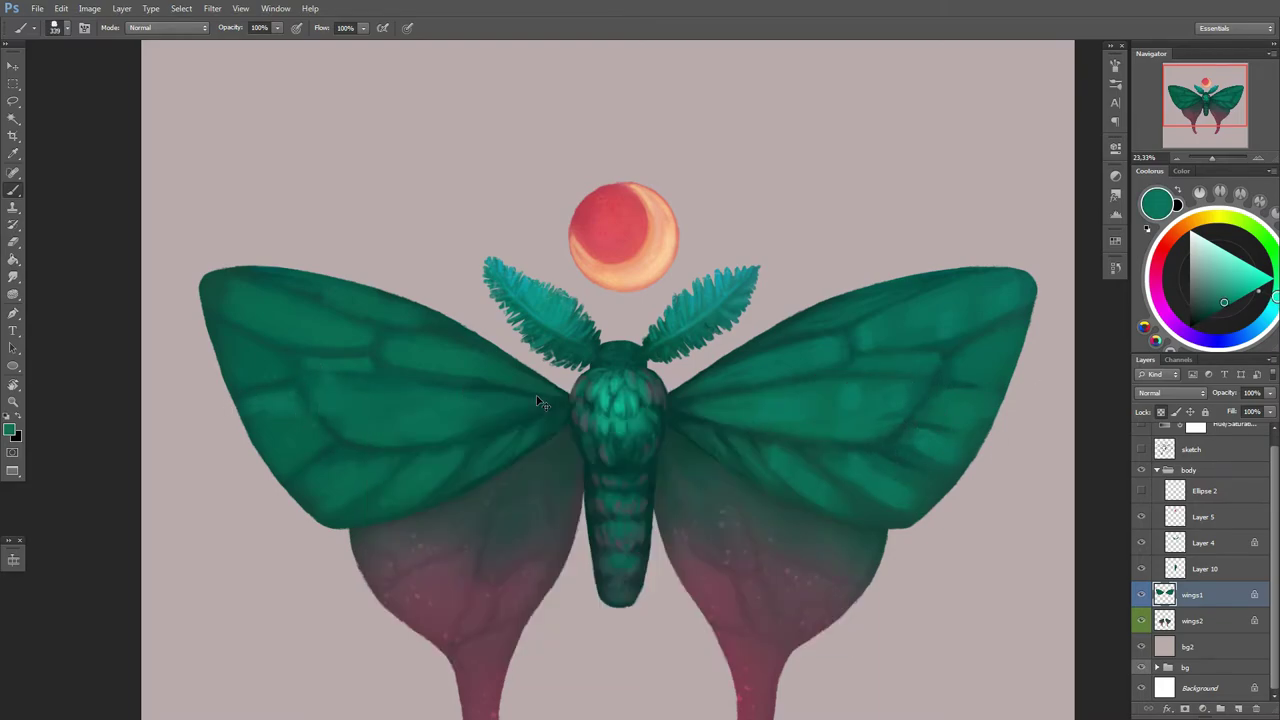
left_click(836, 367, "alt")
left_click(826, 385, "alt")
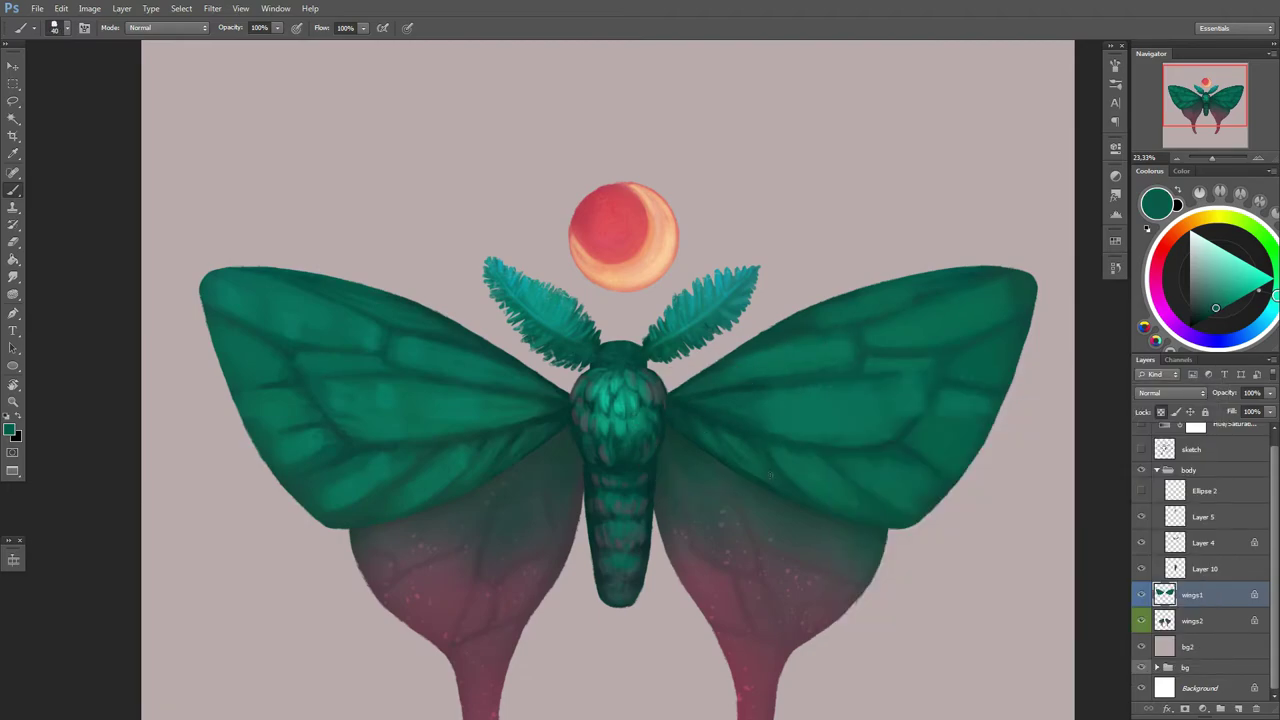
left_click_drag(790, 460, 820, 476)
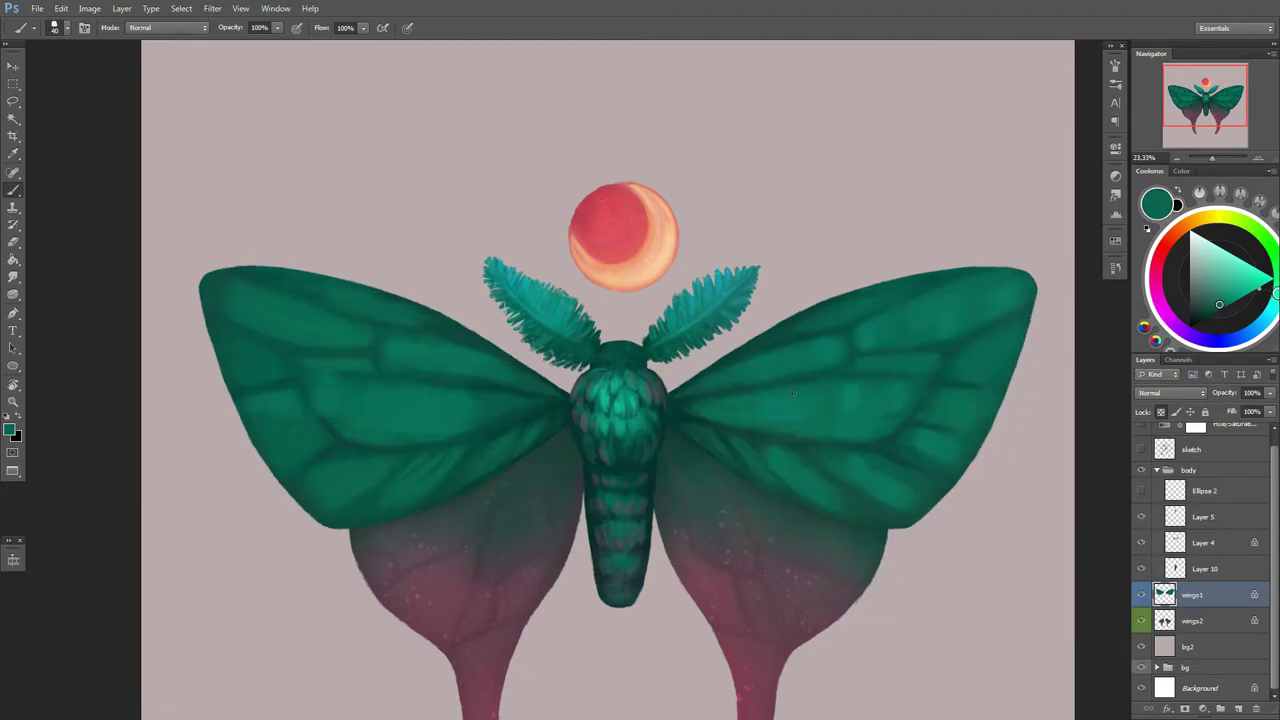
scroll(785, 490, "down", 1)
right_click(820, 430)
left_click(805, 467, "alt")
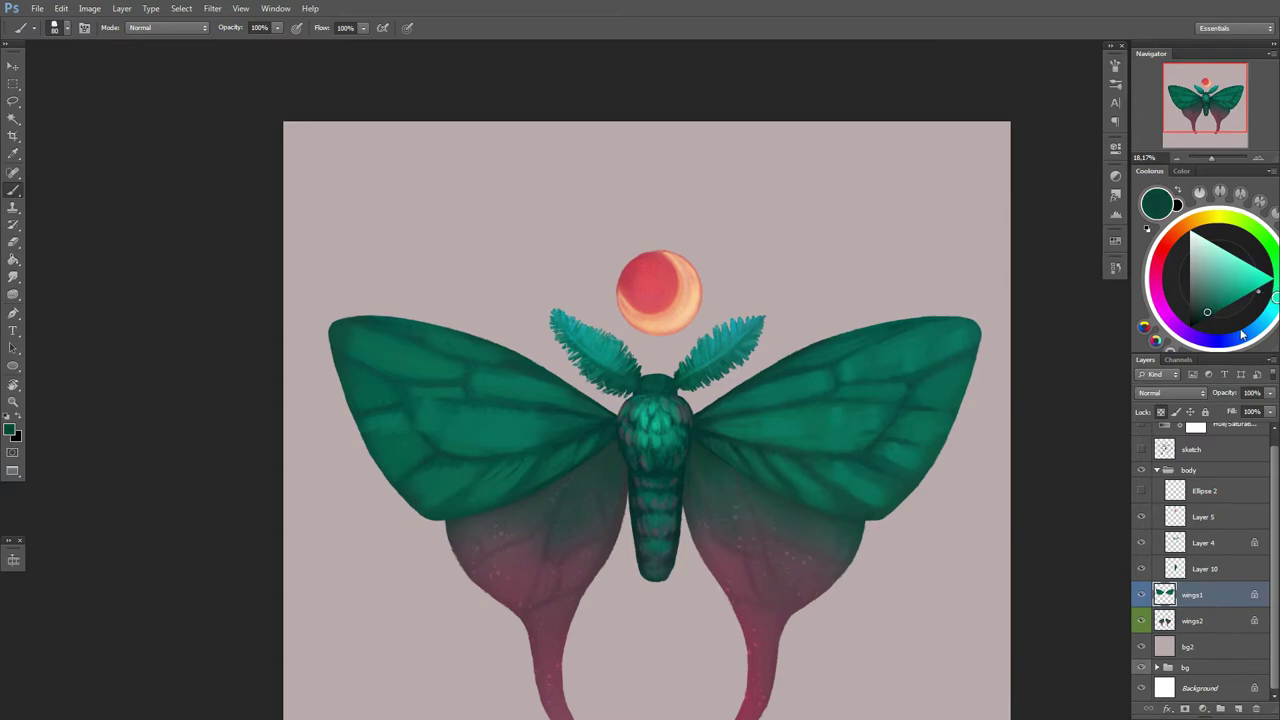
Step: Choose a darker blue-teal, sample a wing teal, and set the brush to 226 px
left_click_drag(1241, 334, 1266, 318)
right_click(830, 422)
key("Escape")
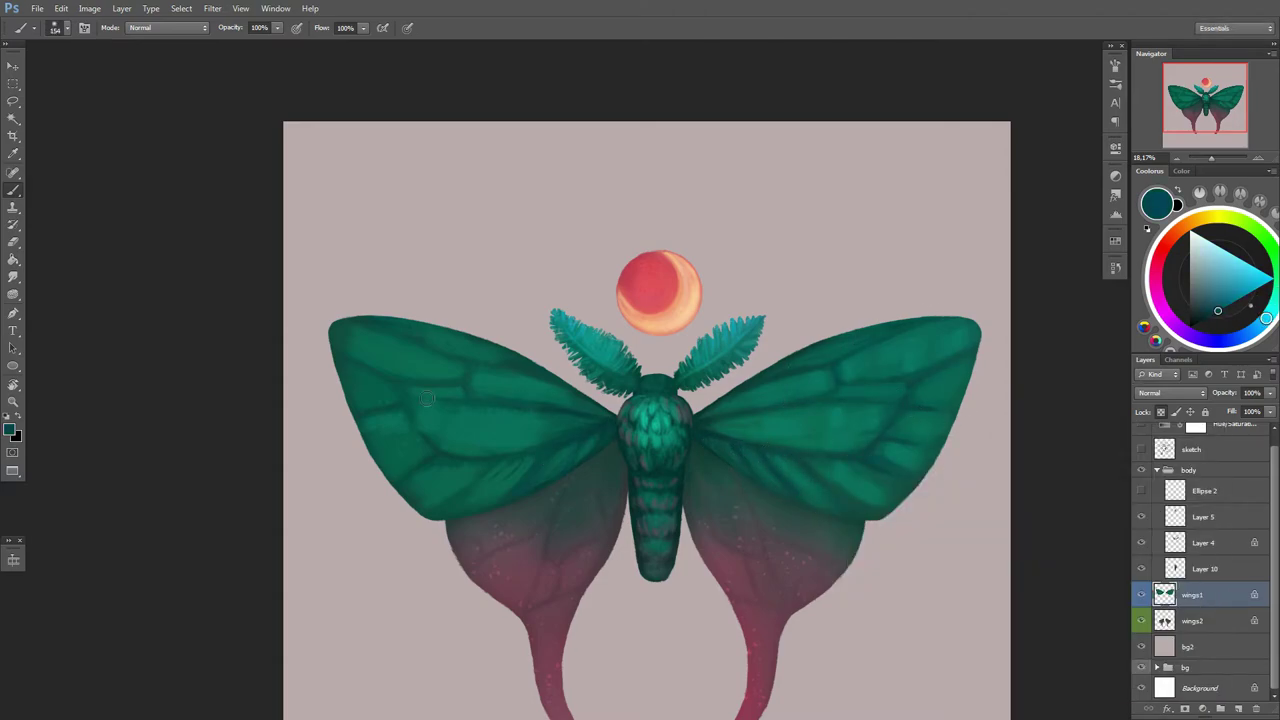
right_click(540, 428)
key("Escape")
left_click(519, 467, "alt")
right_click(815, 428)
key("Escape")
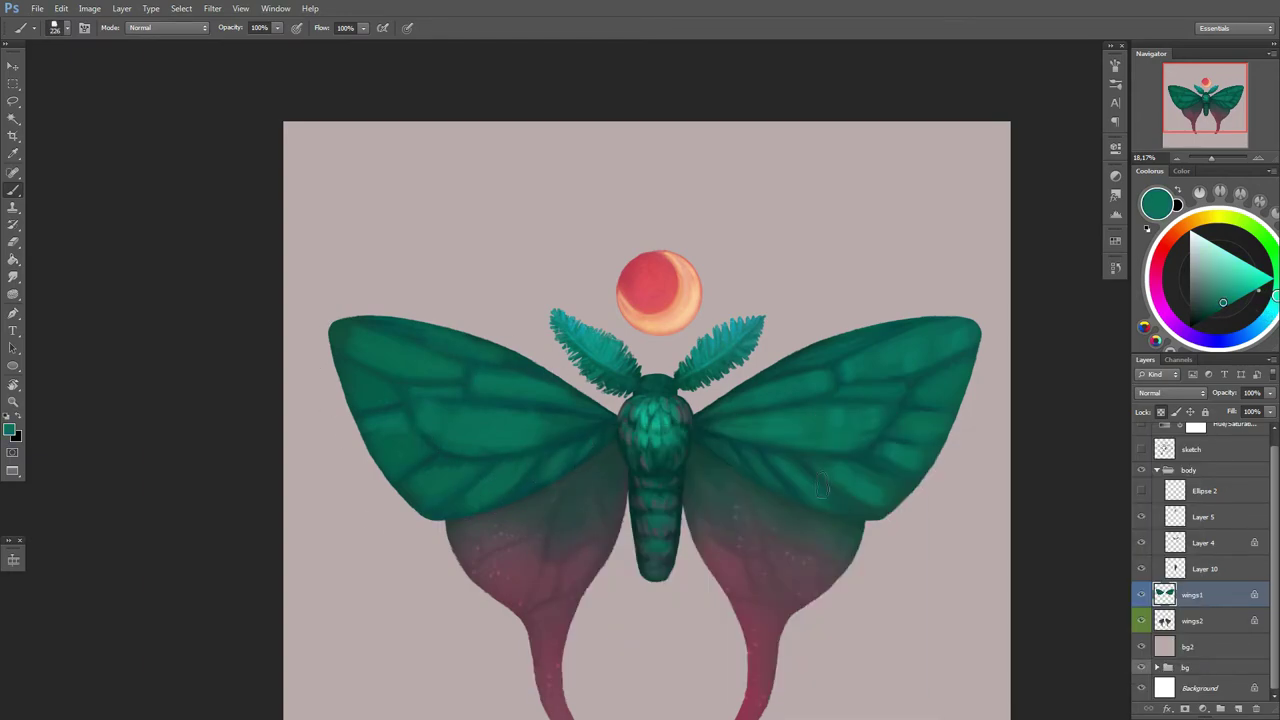
Step: Resize the brush smaller, then enlarge it for broader wing shading
right_click(858, 424)
key("Escape")
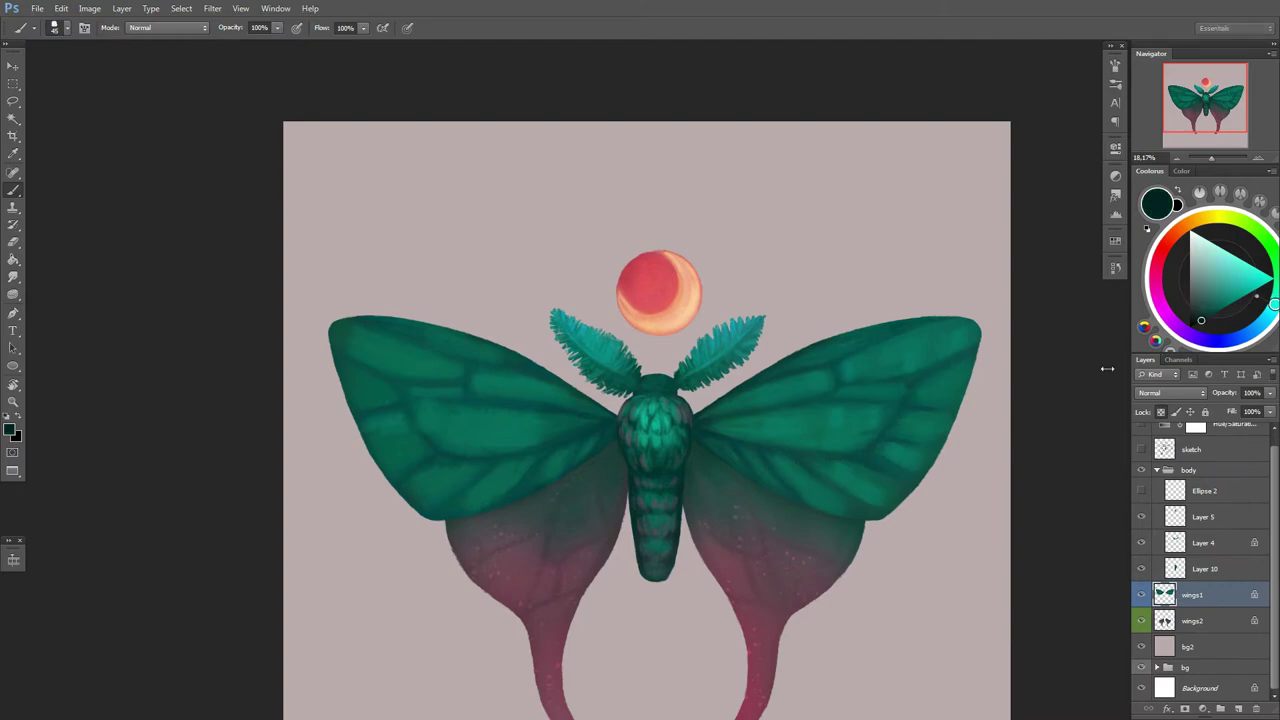
right_click(886, 422)
key("Escape")
right_click(886, 424)
key("Escape")
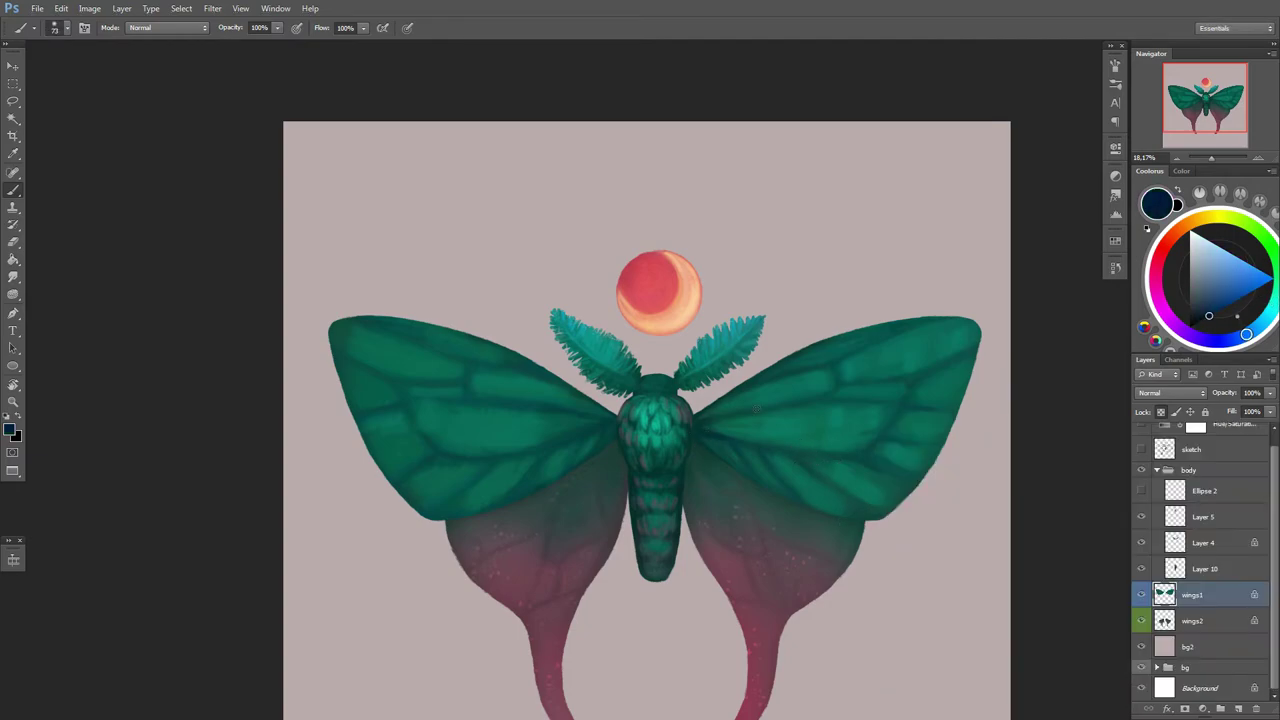
right_click(798, 416)
key("Escape")
right_click(750, 410)
key("Escape")
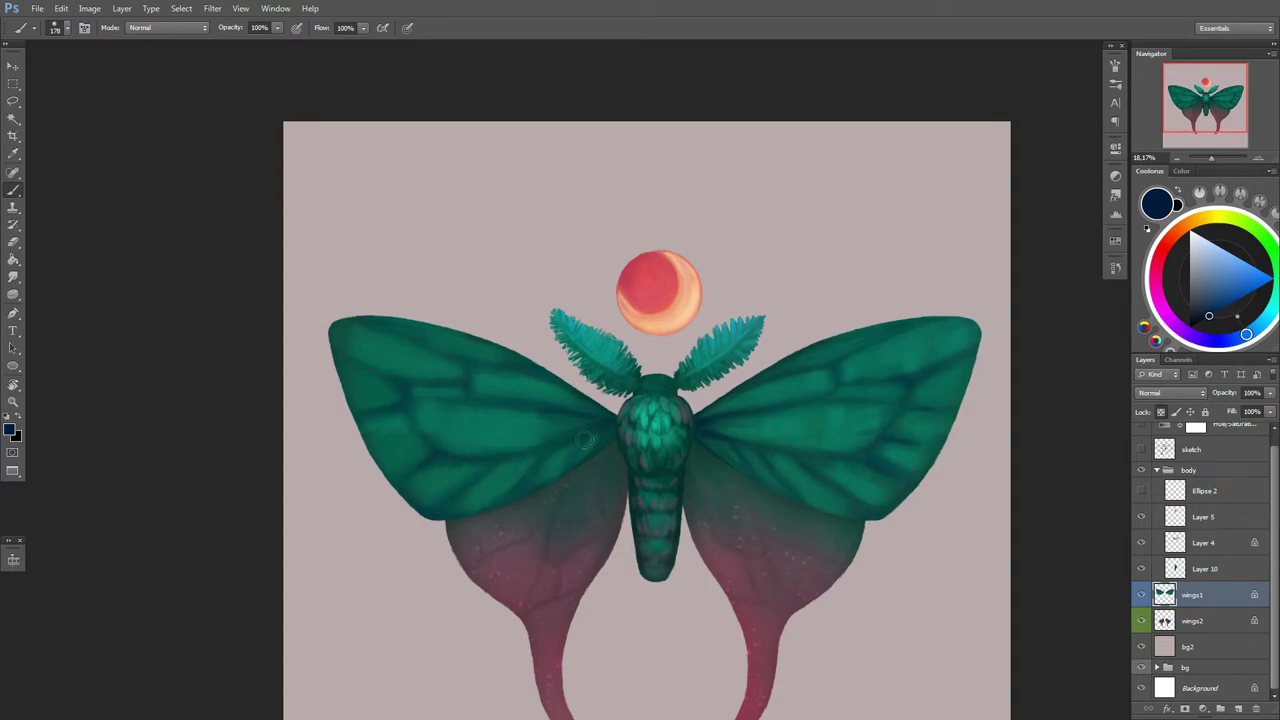
Step: Fine-tune the brush down to about 76 px
right_click(643, 424)
key("Escape")
right_click(750, 424)
key("Escape")
right_click(705, 437)
key("Escape")
key("Escape")
right_click(568, 473)
key("Escape")
right_click(550, 463)
Step: Bring the moth's wings back into view and set the brush to about 127 px
key("Escape")
scroll(340, 333, "down", 3)
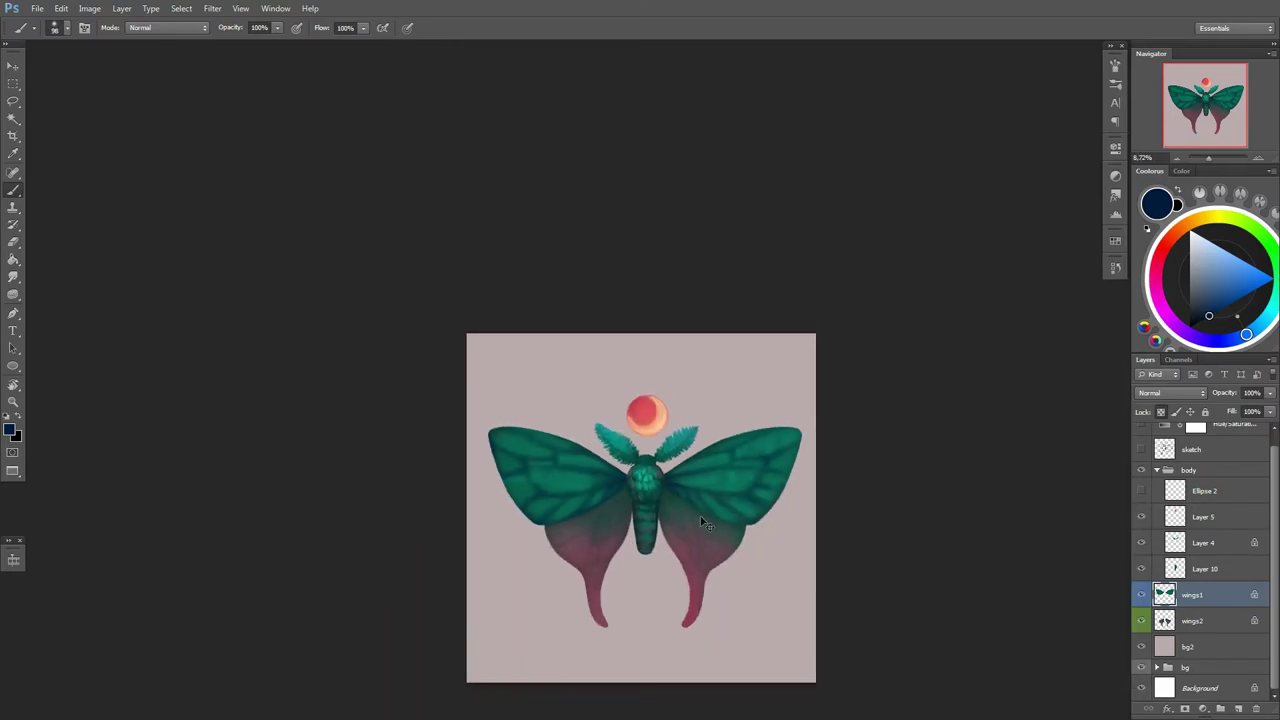
scroll(560, 400, "up", 3)
scroll(560, 400, "up", 2)
right_click(470, 390)
key("Escape")
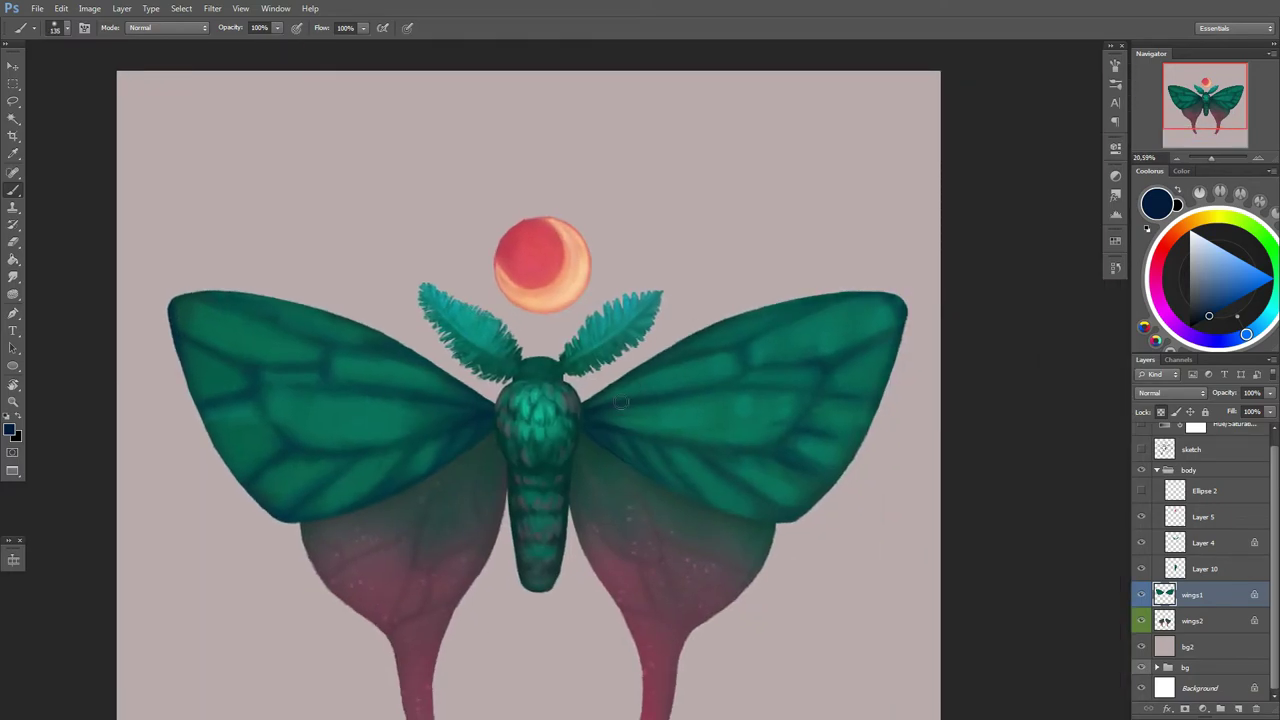
left_click_drag(870, 303, 906, 244)
right_click(468, 424)
key("Escape")
Step: Sample several wing teals, resize the brush to about 180, and paint teal shading
left_click(250, 275, "alt")
left_click(257, 313, "alt")
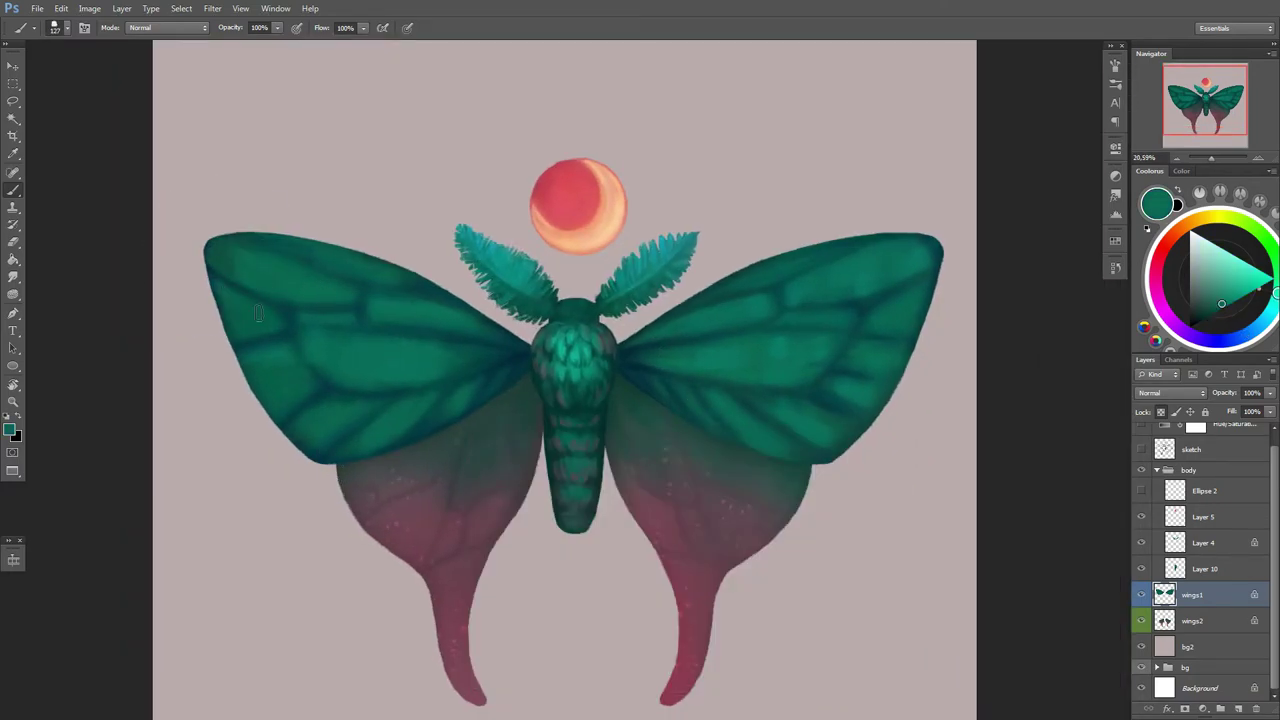
left_click(519, 358, "alt")
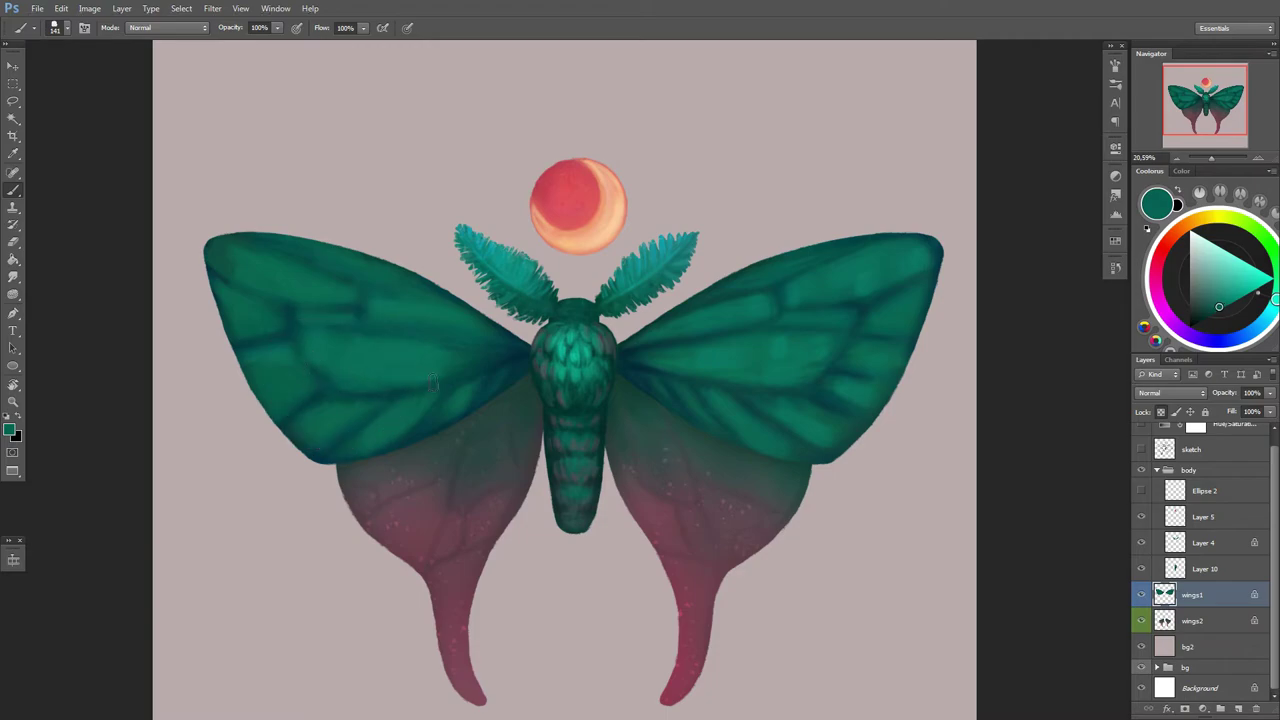
left_click(524, 356, "alt")
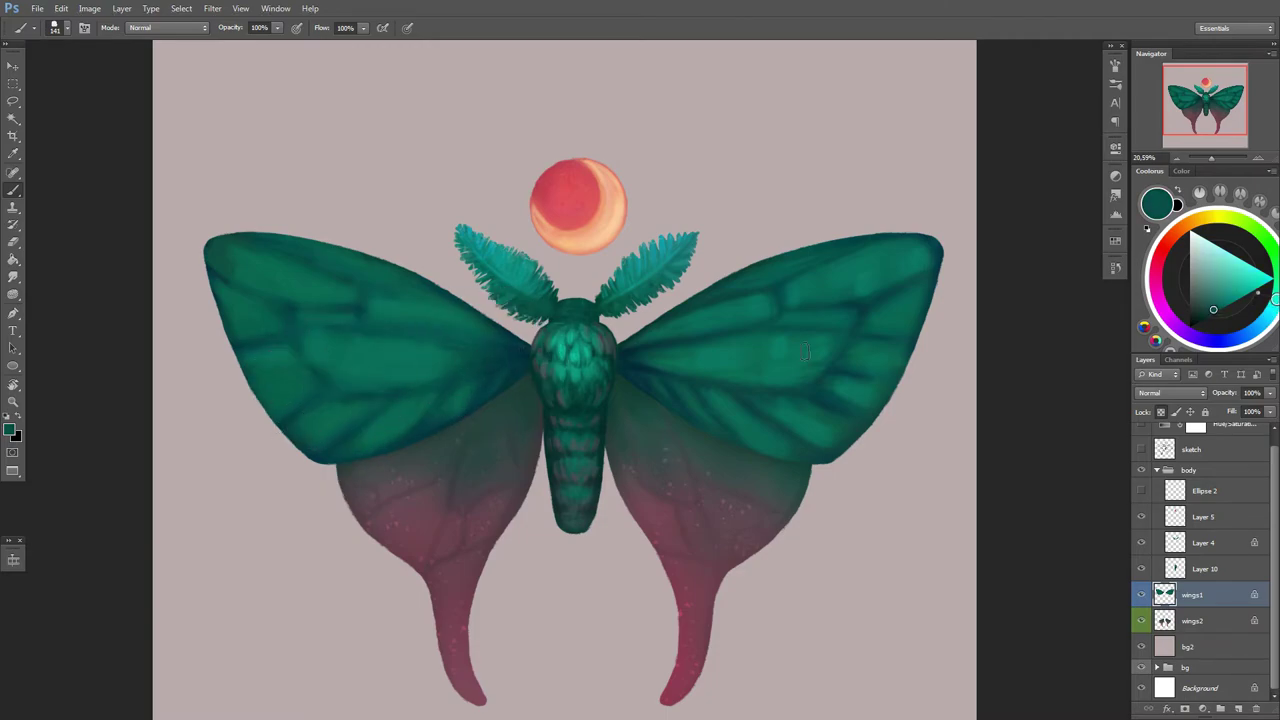
right_click(678, 357)
key("Return")
left_click(645, 355, "alt")
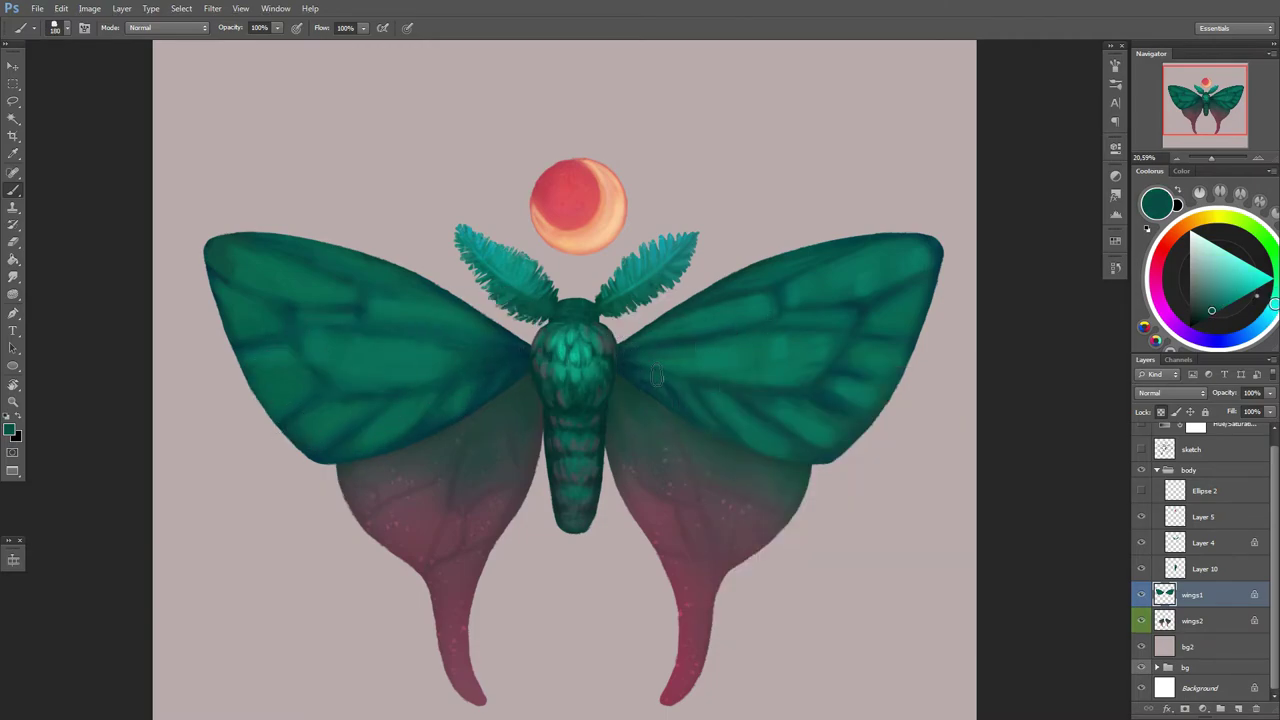
left_click(928, 258, "alt")
right_click(880, 310)
key("Return")
left_click(871, 287, "alt")
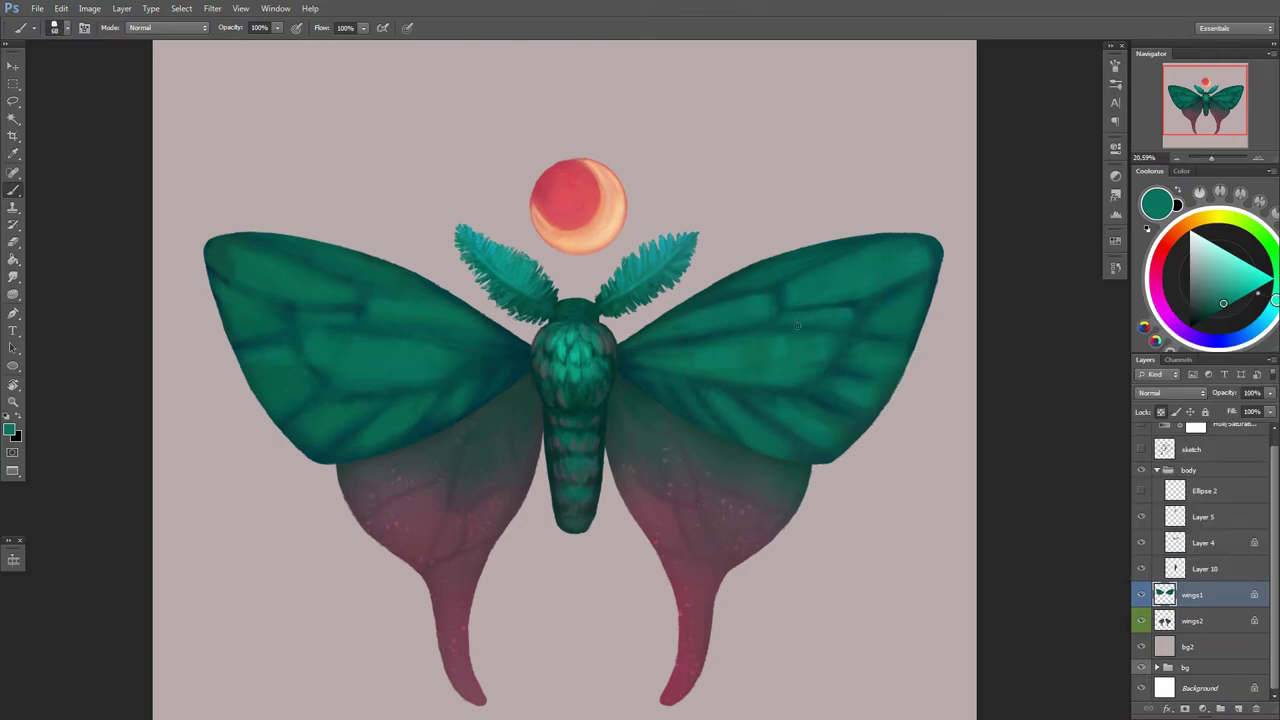
Step: Set the brush to about 174, sample darker teals, then shrink it to 66 px
right_click(882, 320)
key("Return")
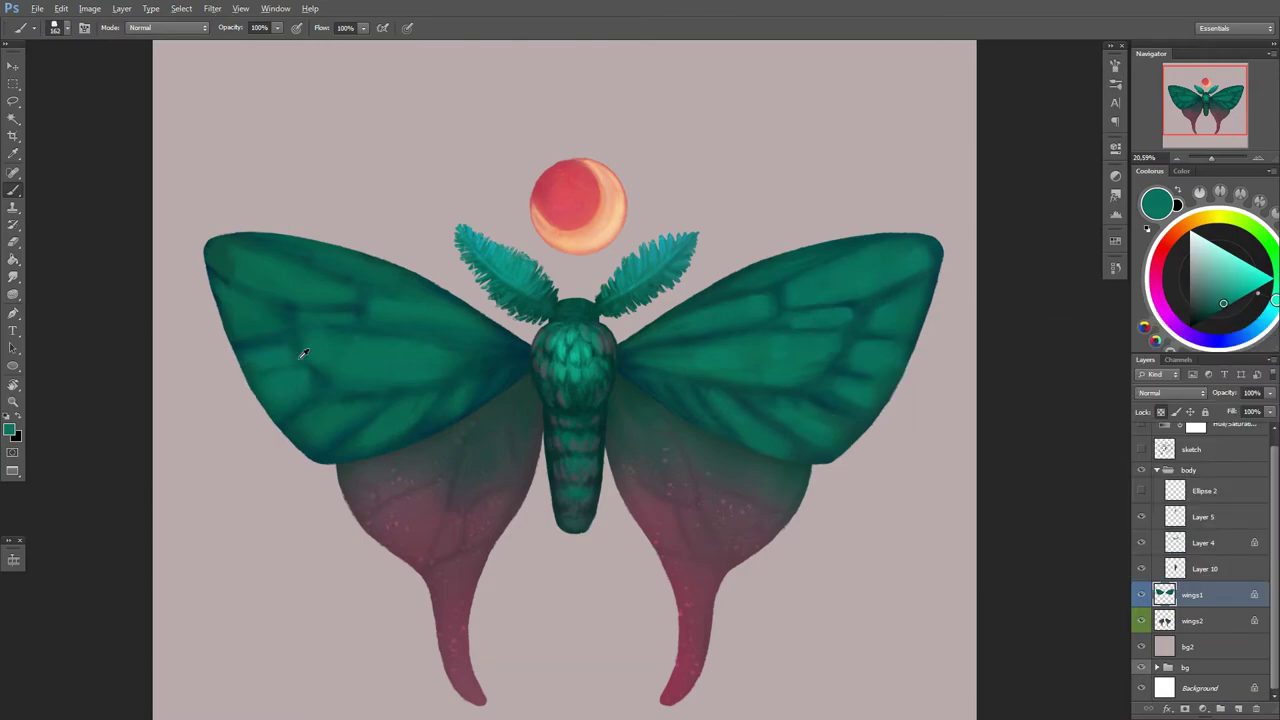
right_click(310, 358)
key("Return")
right_click(370, 352)
key("Return")
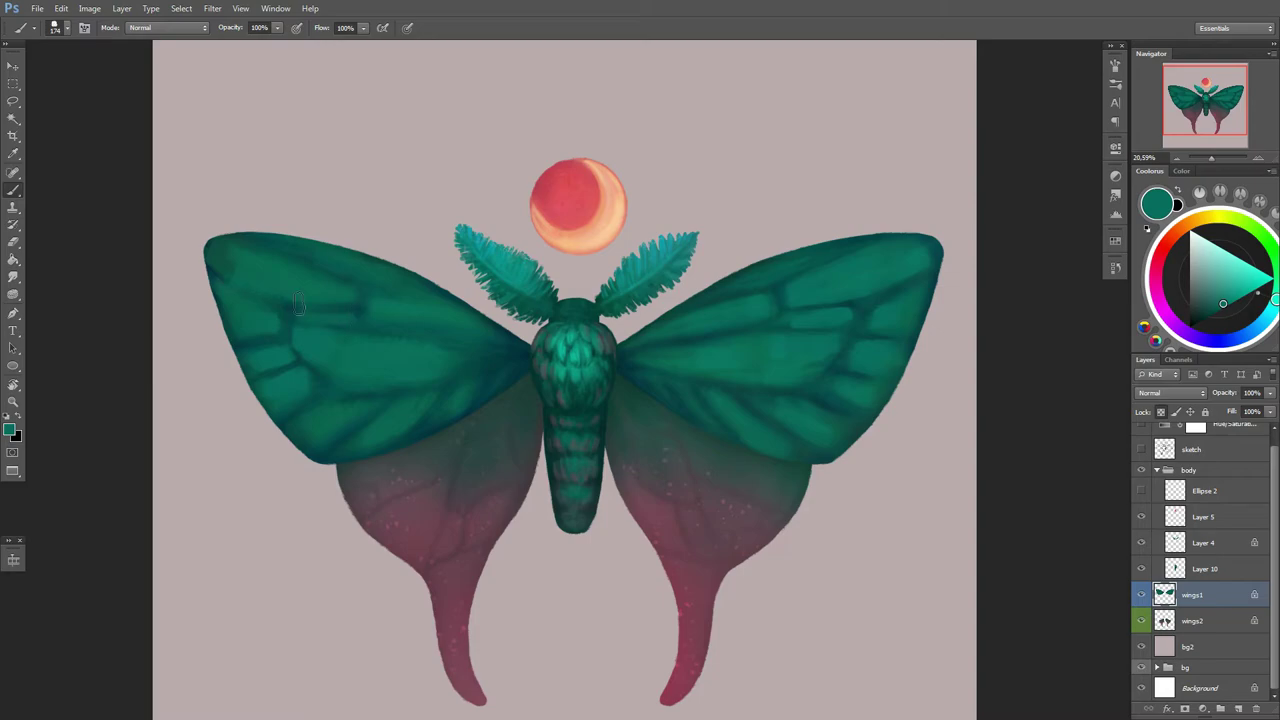
left_click(256, 292, "alt")
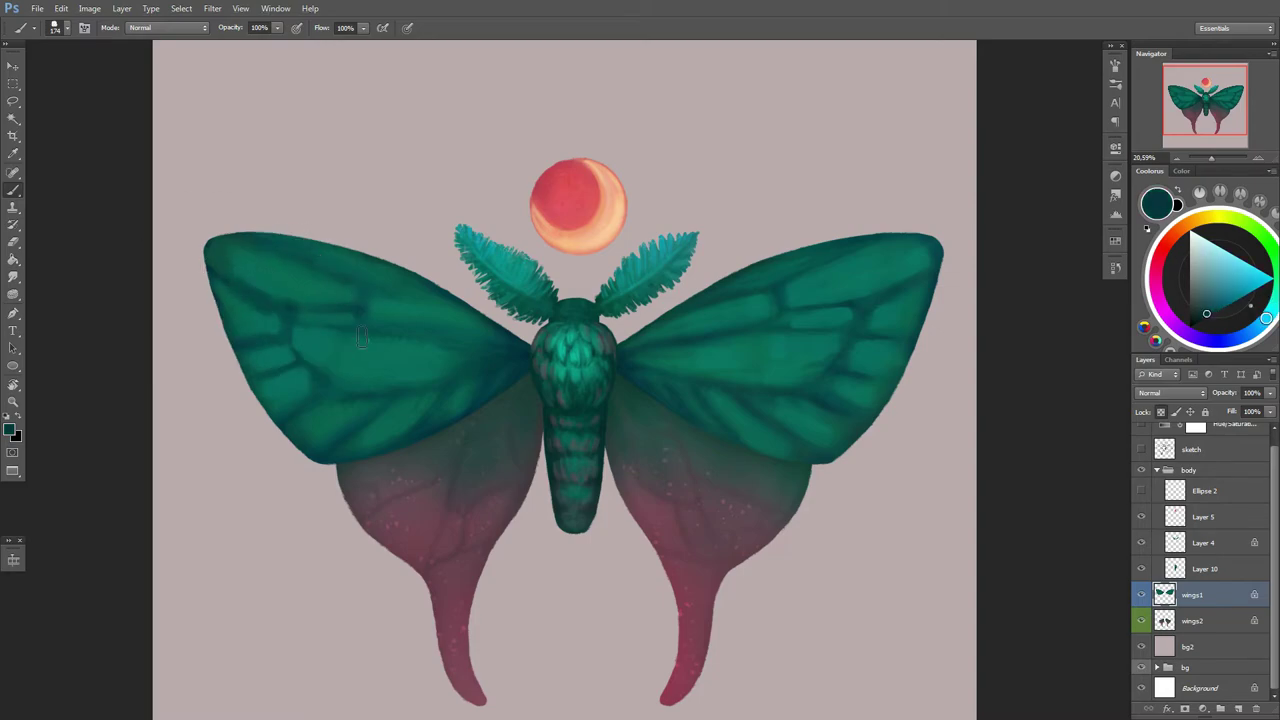
right_click(458, 350)
key("Return")
left_click(470, 352, "alt")
right_click(499, 350)
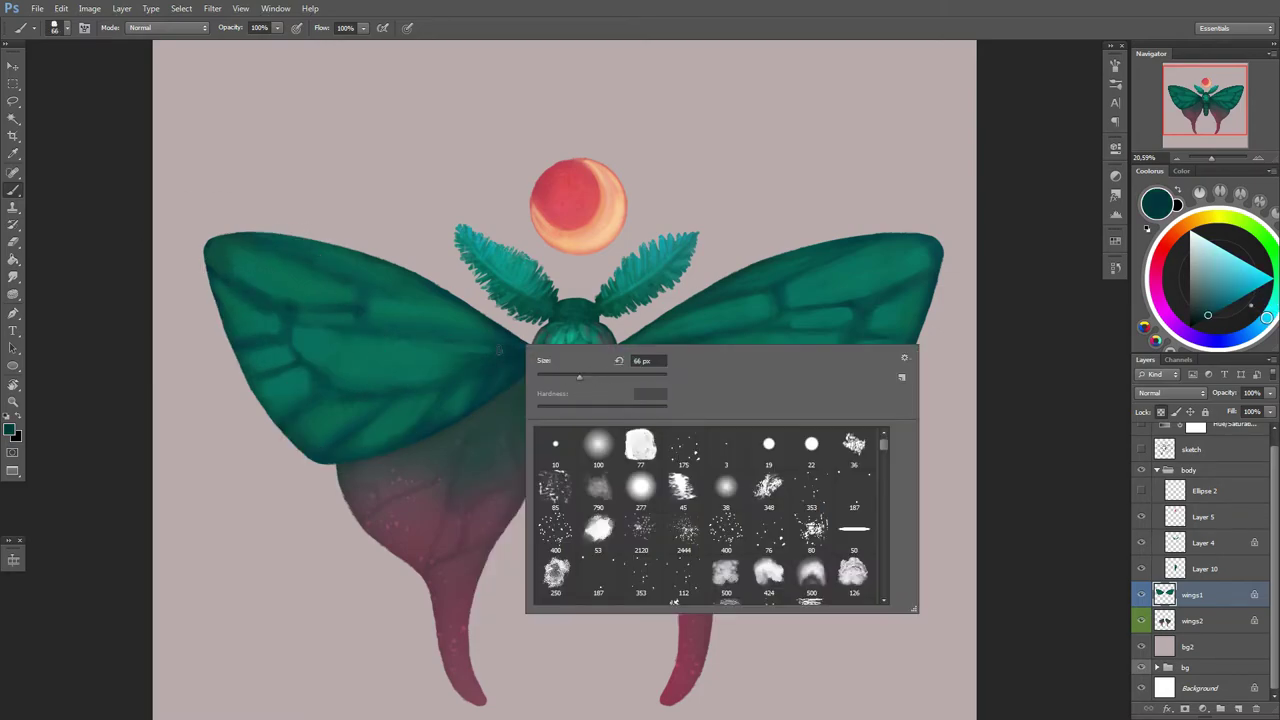
key("Return")
Step: Sample dark teal from the left wing and paint dark shading with a 164 px brush
left_click(346, 282, "alt")
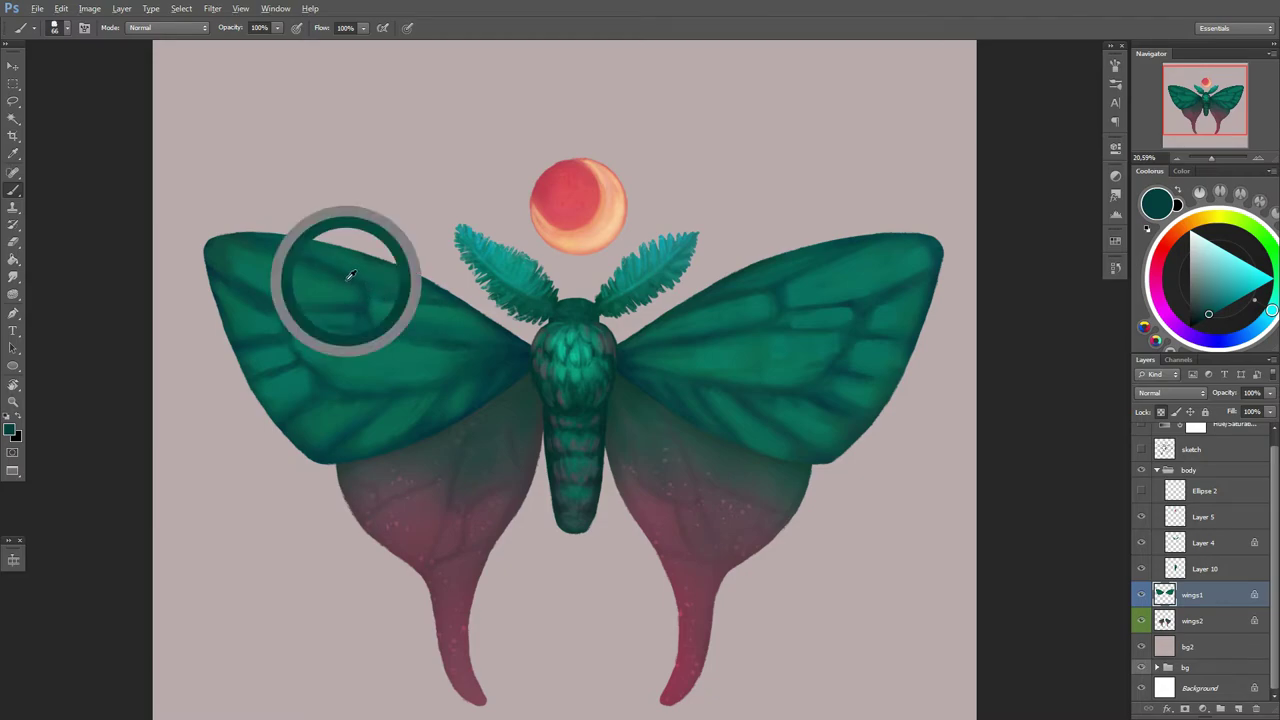
left_click(360, 294, "alt")
left_click(439, 287, "alt")
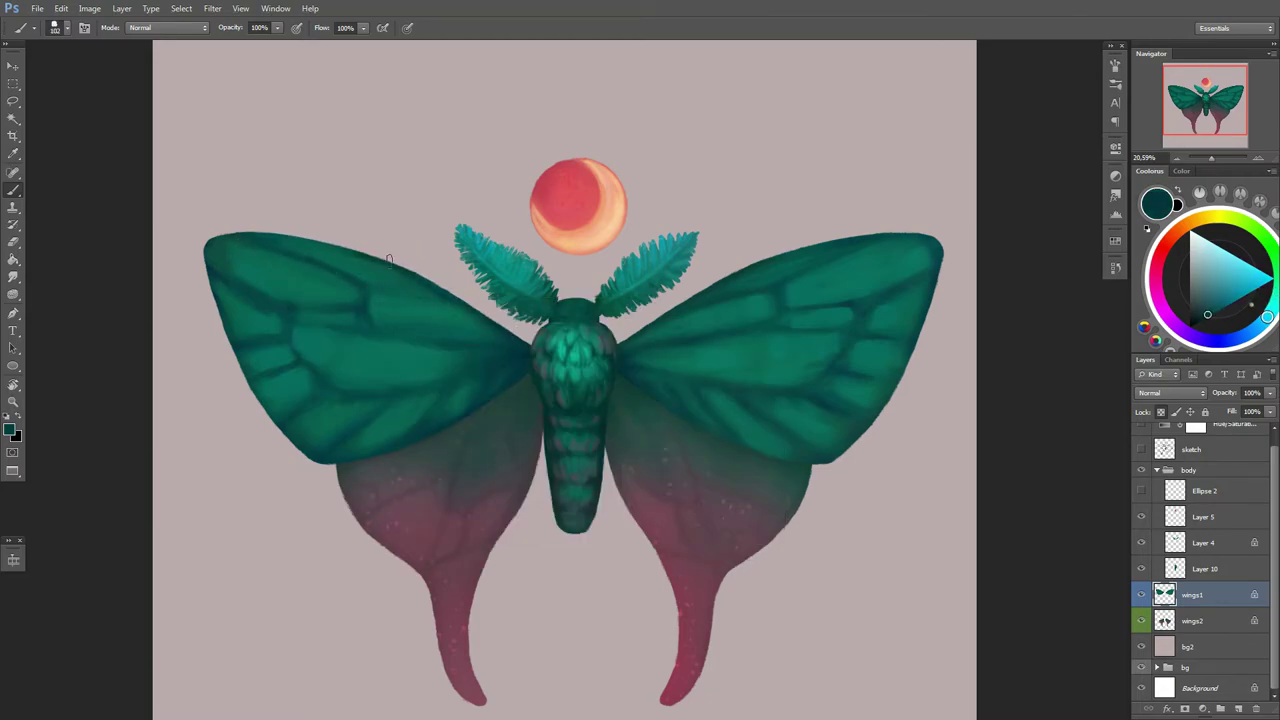
right_click(434, 286)
key("Return")
left_click(525, 340, "alt")
left_click(622, 340, "alt")
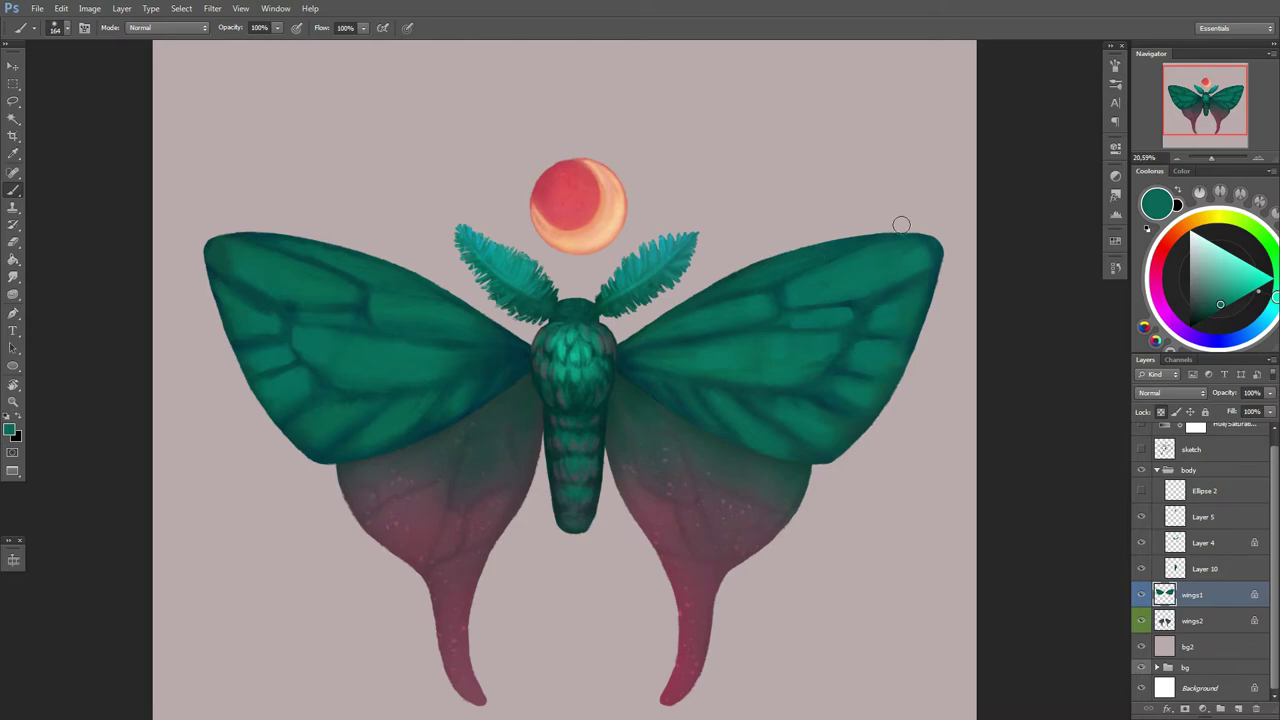
Step: Paint a bluer teal patch on the right wing tip, resizing the brush between 108 and 201
right_click(435, 308)
key("Return")
left_click(1263, 320)
left_click(907, 240)
right_click(860, 262)
key("Return")
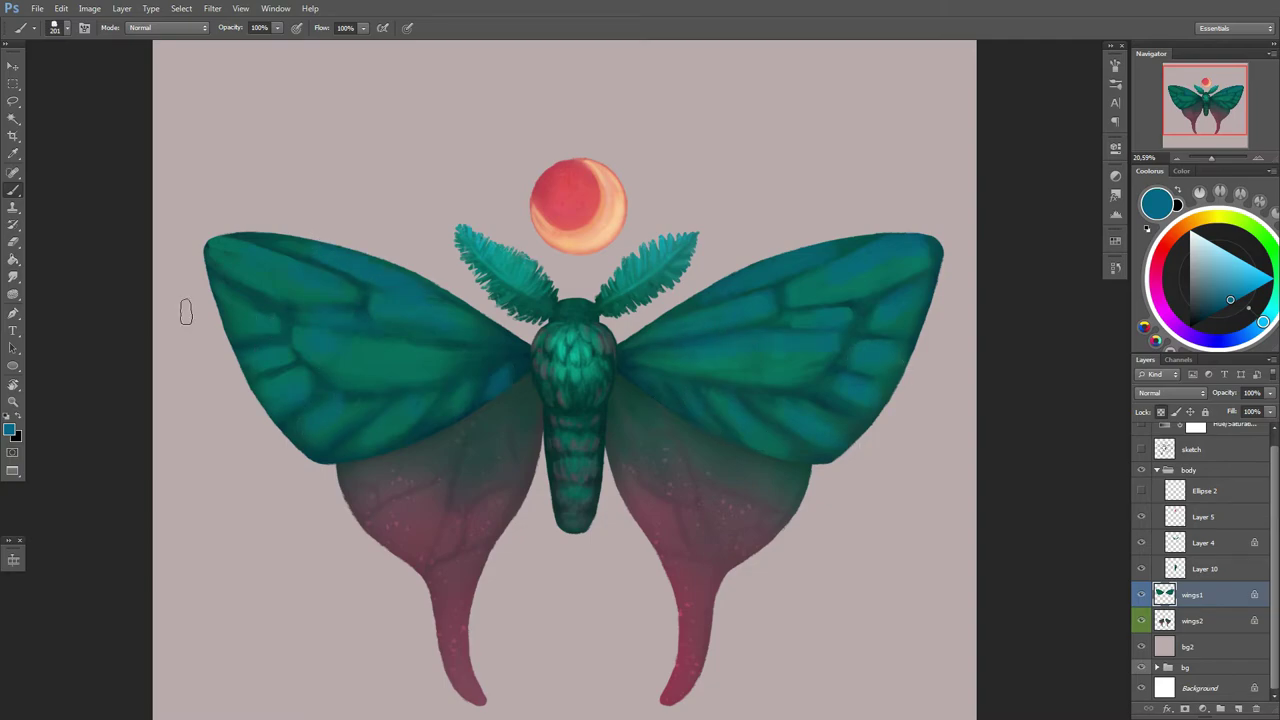
Step: Sample a darker teal from the moth and shrink the brush to 72 px
scroll(576, 440, "down", 2)
right_click(576, 323)
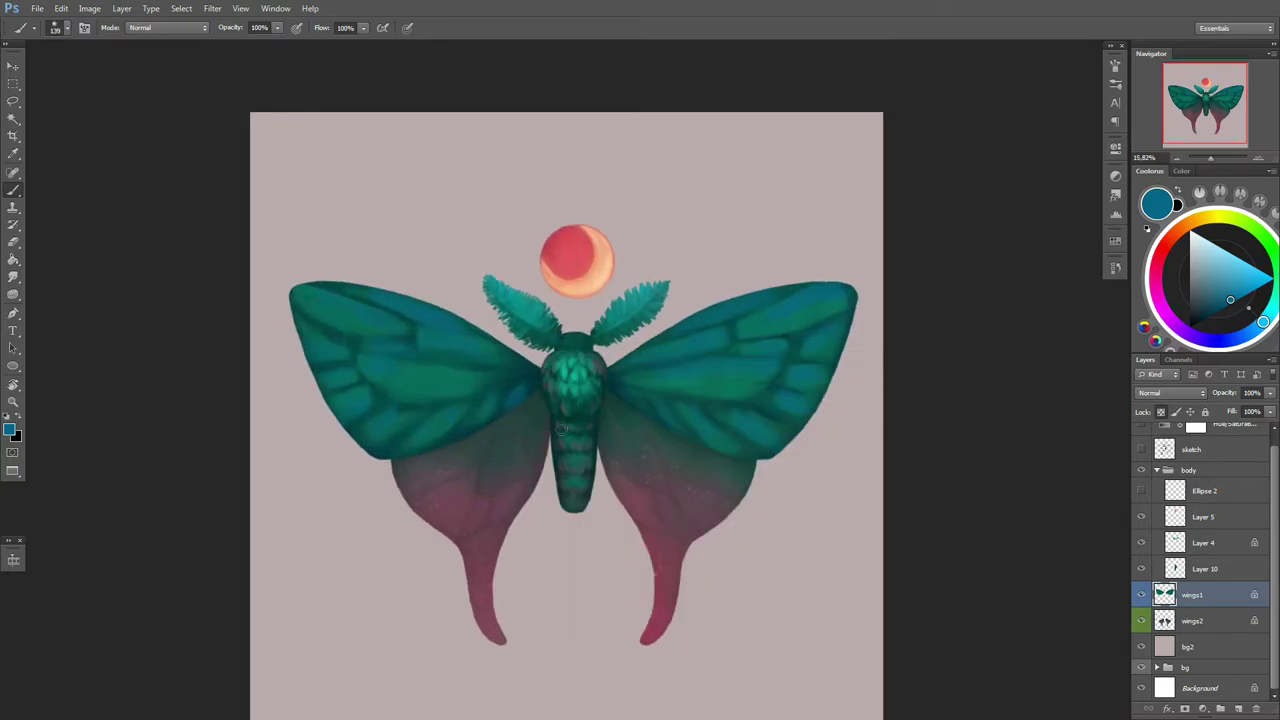
left_click(531, 337, "alt")
right_click(540, 374)
key("Escape")
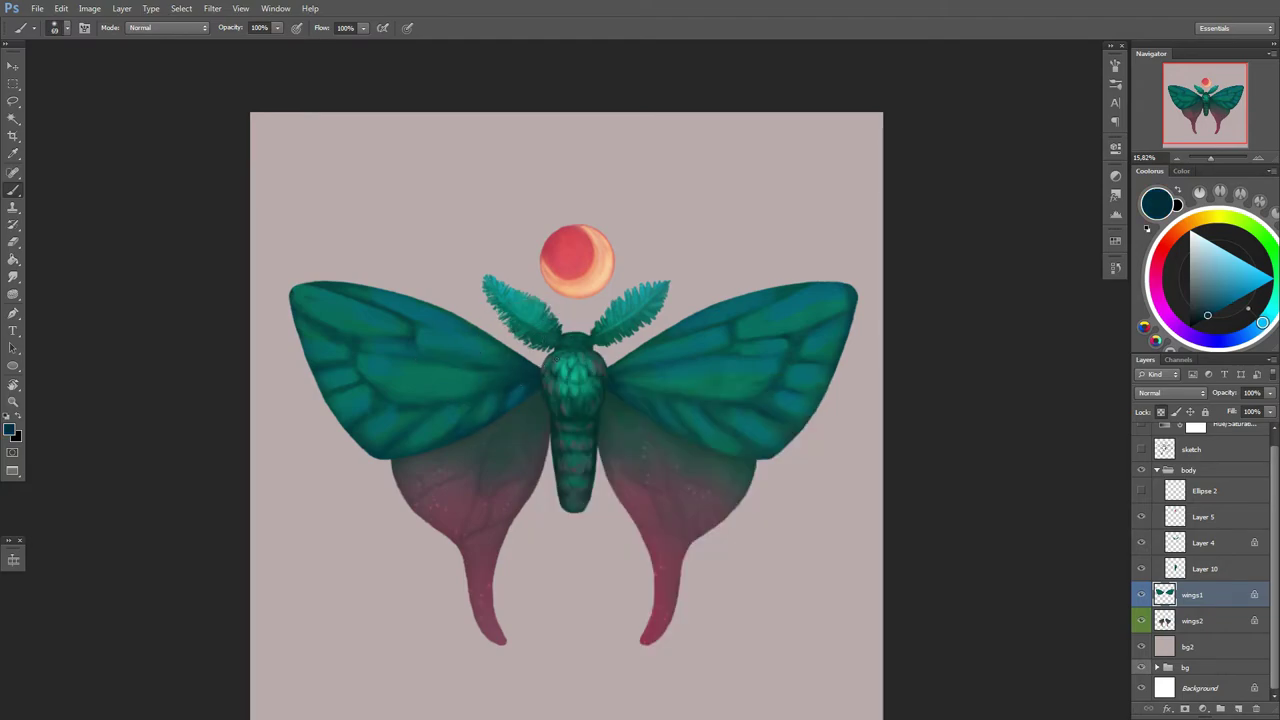
right_click(474, 337)
key("Escape")
right_click(380, 346)
key("Escape")
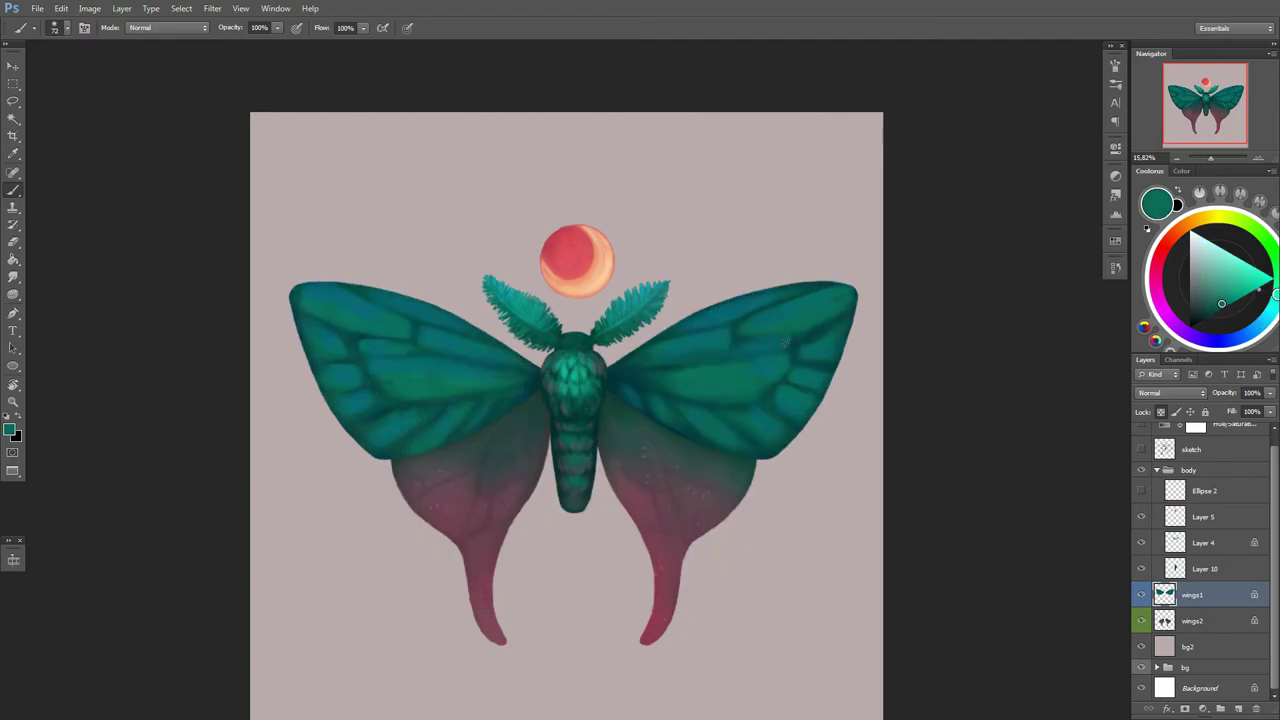
left_click(805, 333, "alt")
Step: Choose the large scatter brush preset and add Layer 11 above wings1
right_click(410, 335)
double_click(494, 391)
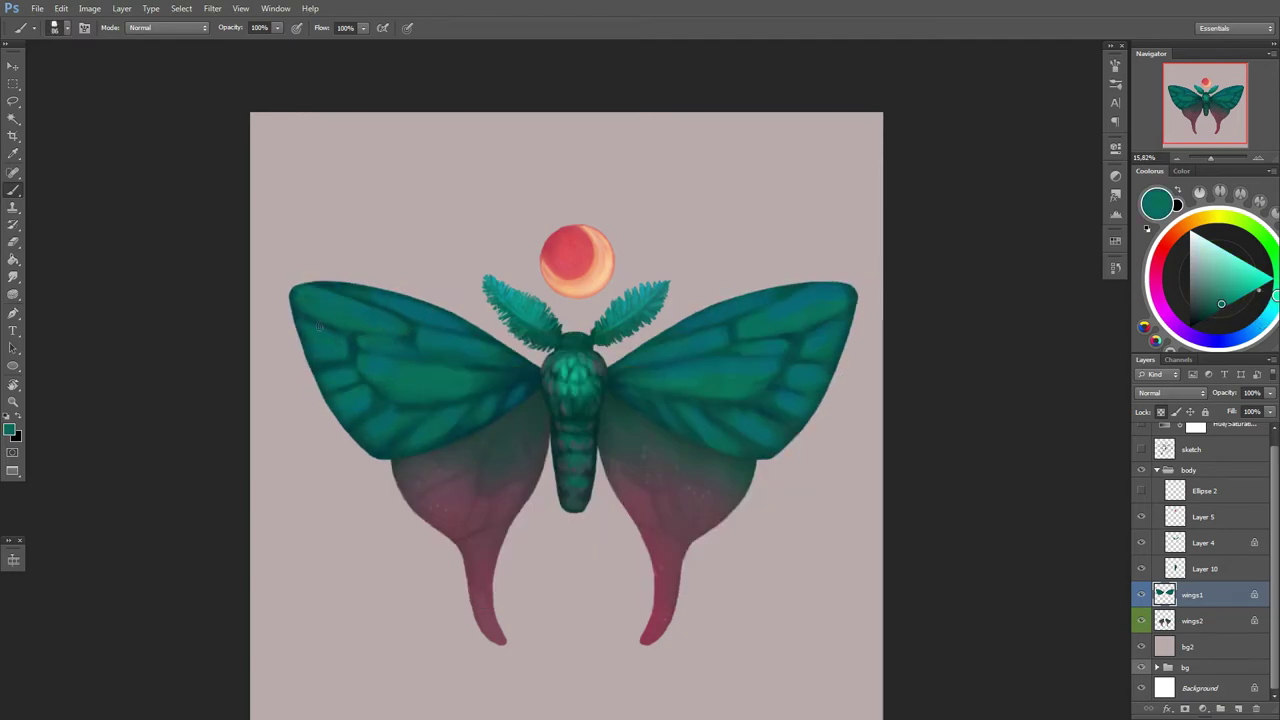
right_click(350, 335)
key("Escape")
scroll(785, 380, "down", 2)
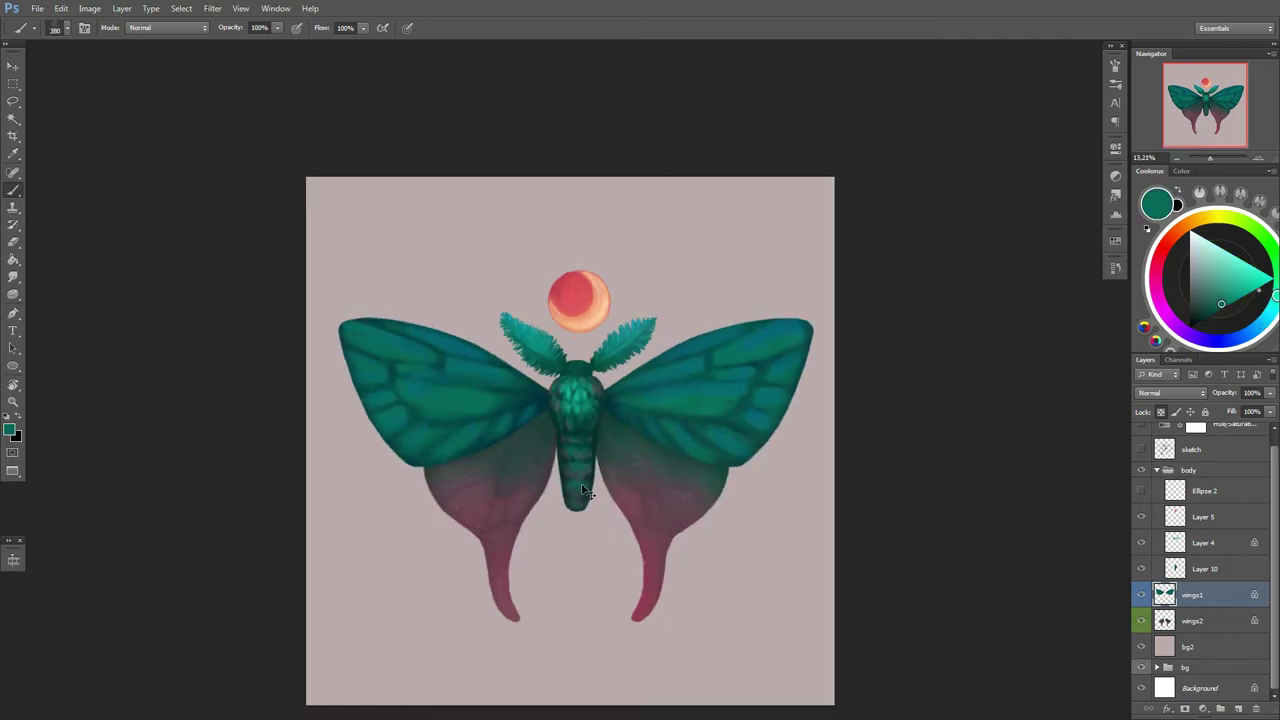
scroll(785, 380, "up", 3)
left_click(1238, 708)
right_click(766, 398)
Step: Enlarge the light cyan speckles to about 160% with Free Transform
scroll(891, 619, "down", 1)
left_click_drag(885, 427, 902, 434)
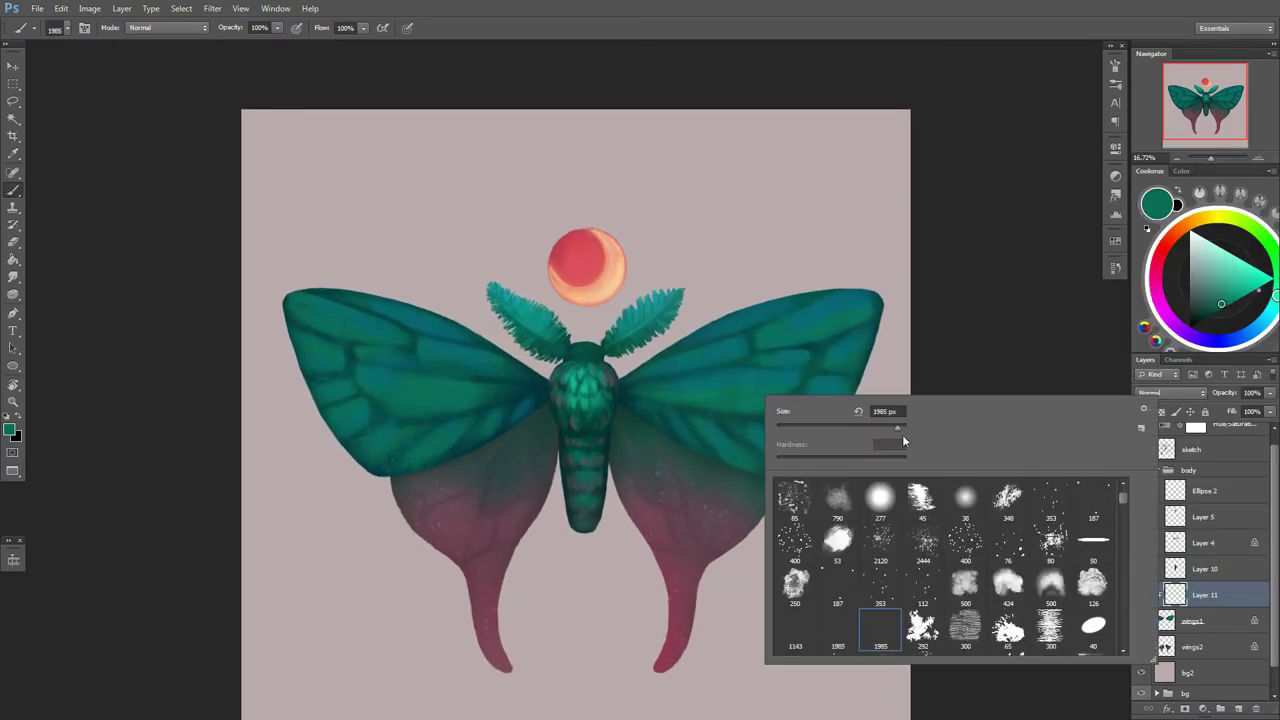
key("Return")
scroll(744, 384, "down", 2)
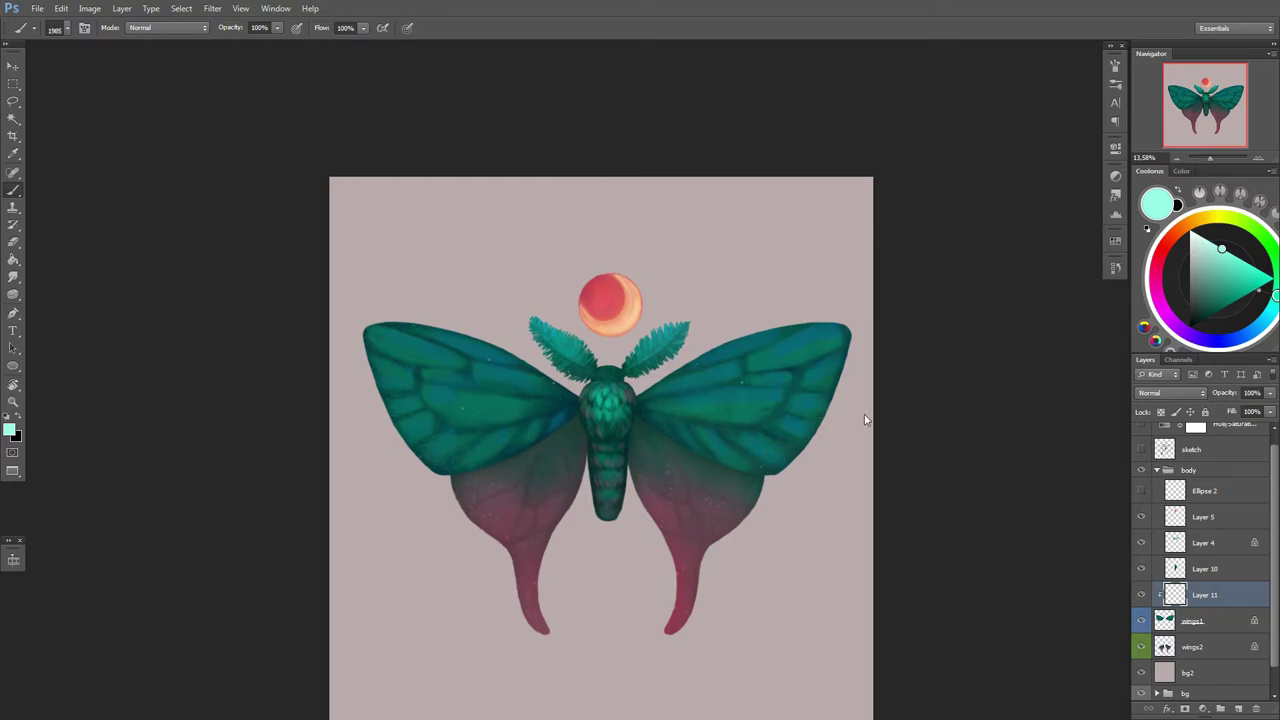
key("ctrl+t")
left_click_drag(700, 412, 786, 340)
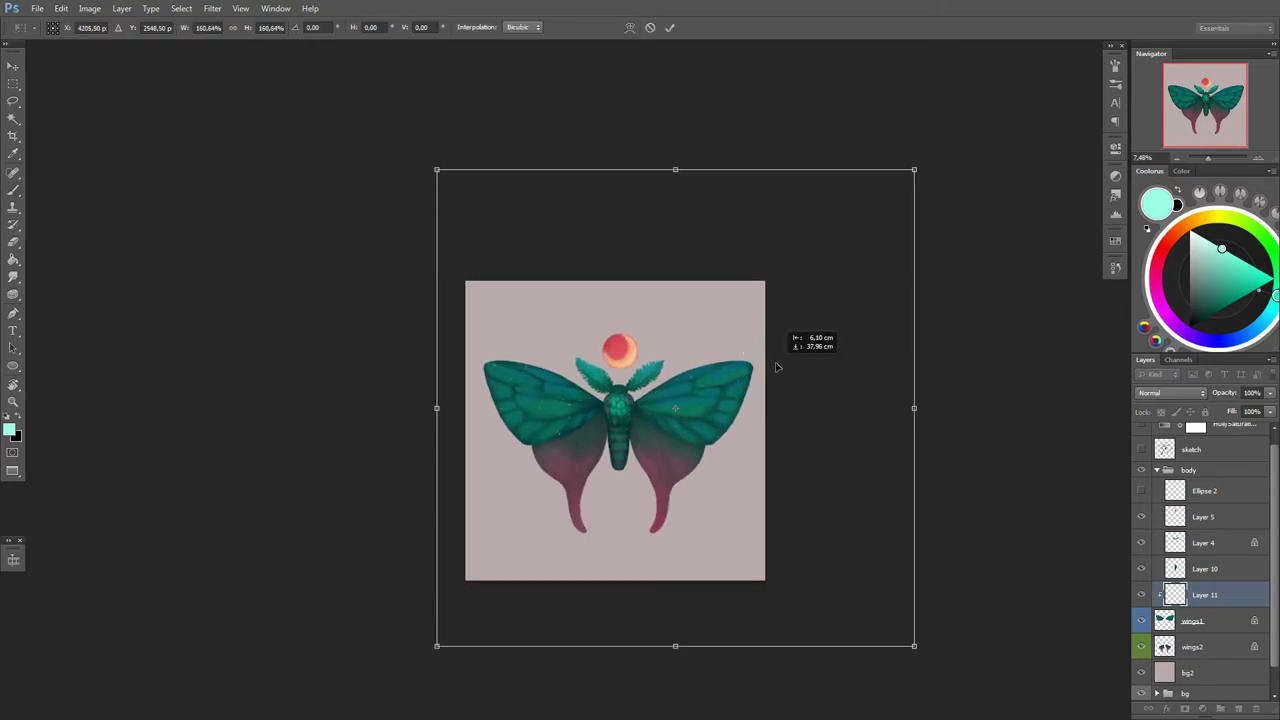
key("Escape")
Step: Set the scatter brush size to 3608
scroll(704, 465, "up", 3)
scroll(704, 465, "down", 3)
right_click(790, 428)
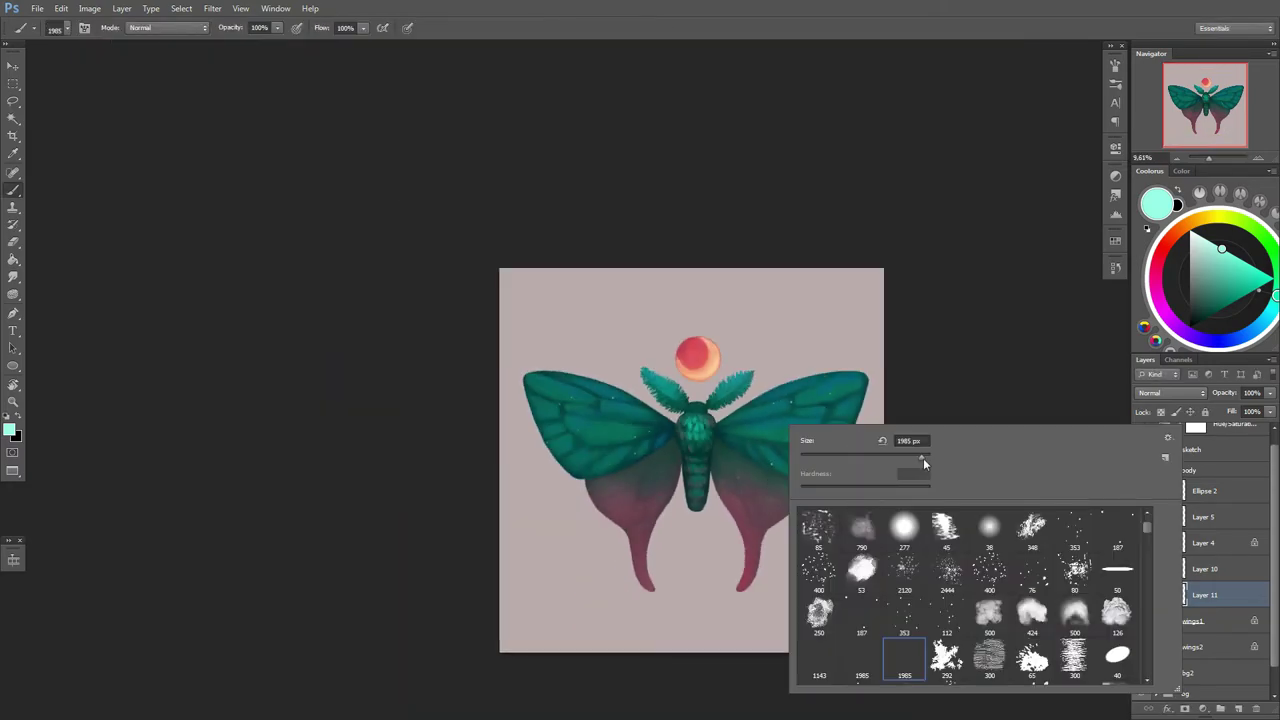
key("Escape")
scroll(766, 420, "up", 2)
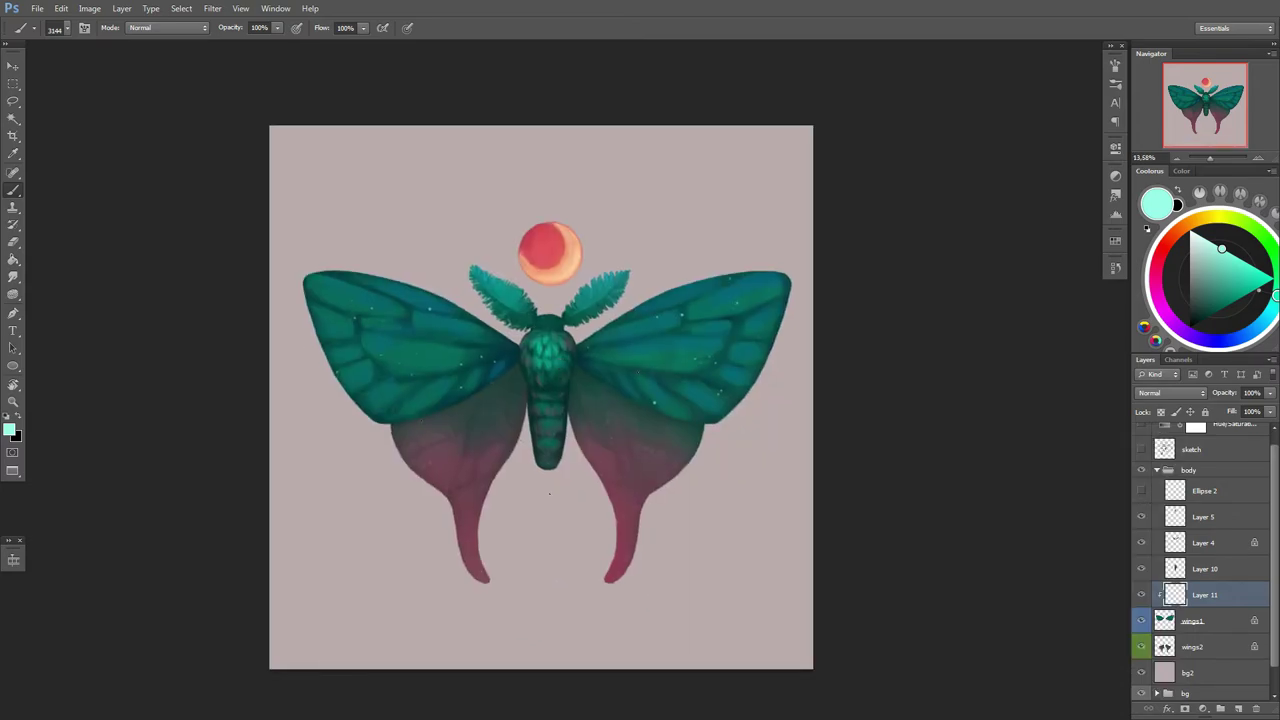
right_click(654, 421)
type("3608")
key("Return")
Step: Scale and reposition the speckles so they spread over the moth's wings
key("ctrl+t")
scroll(613, 410, "down", 2)
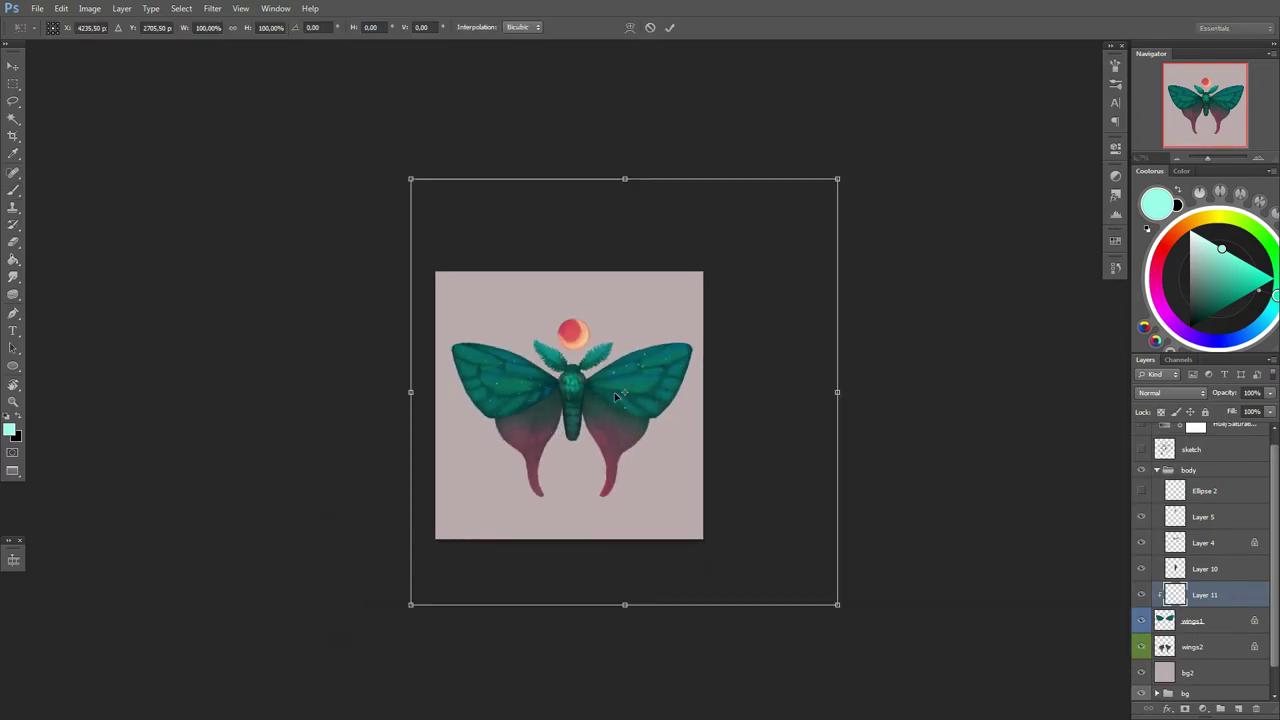
left_click_drag(837, 177, 963, 49)
left_click_drag(777, 206, 726, 243)
key("Return")
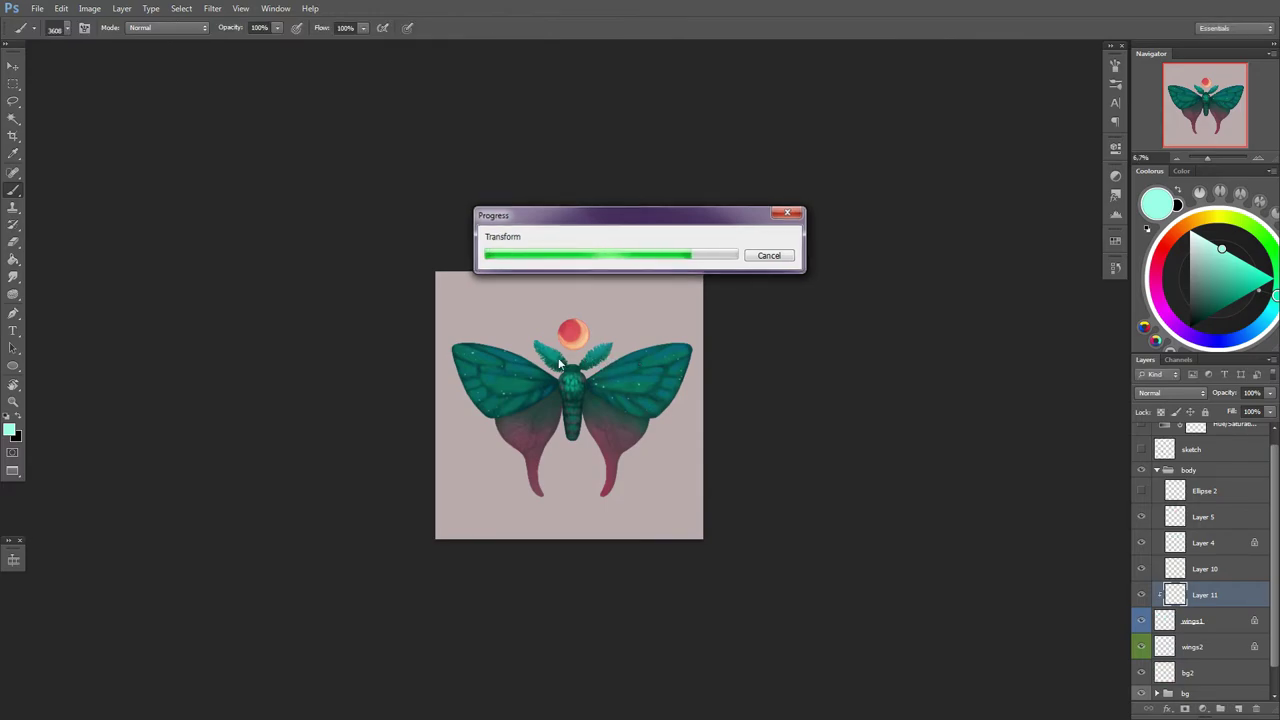
Step: Lasso part of the wing and add a new empty layer for wing details
key("l")
left_click_drag(371, 271, 380, 280)
right_click(628, 330)
left_click(671, 455)
Step: Clip Layer 12 to wings1 and paint lighter cyan strokes on the upper right wing
key("ctrl+alt+g")
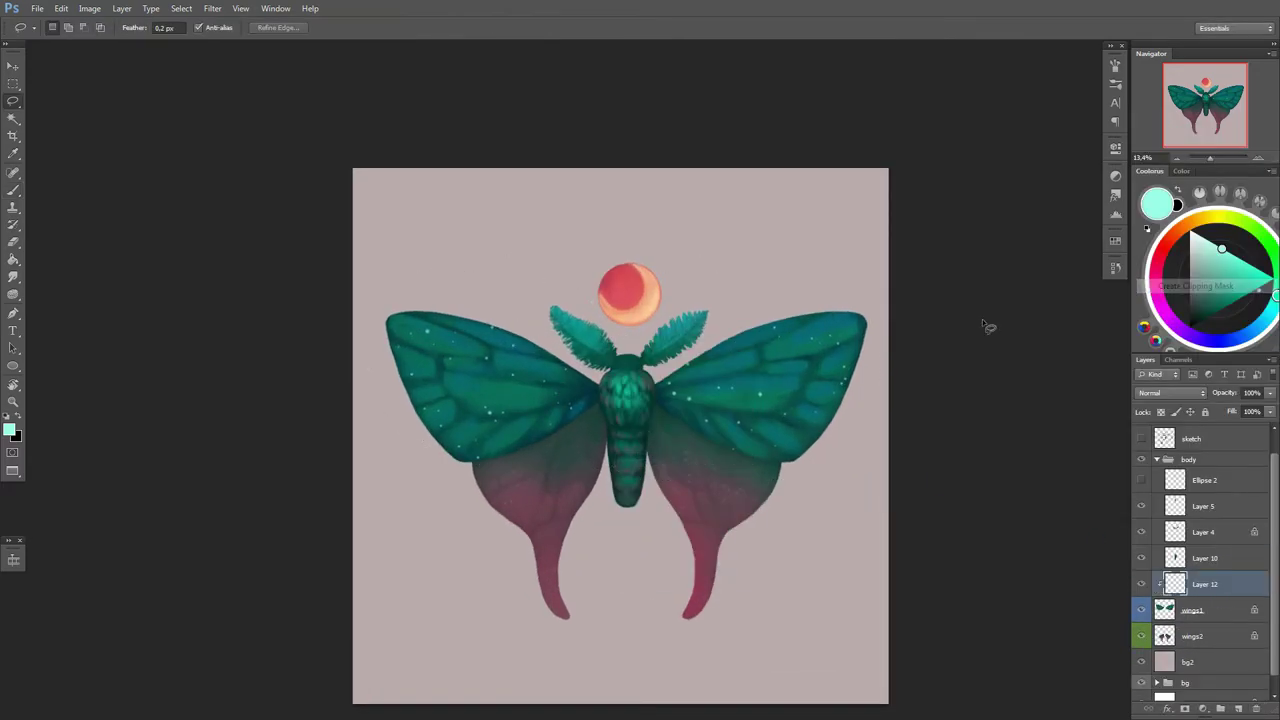
scroll(829, 400, "up", 1)
scroll(664, 397, "up", 1)
left_click_drag(748, 362, 880, 344)
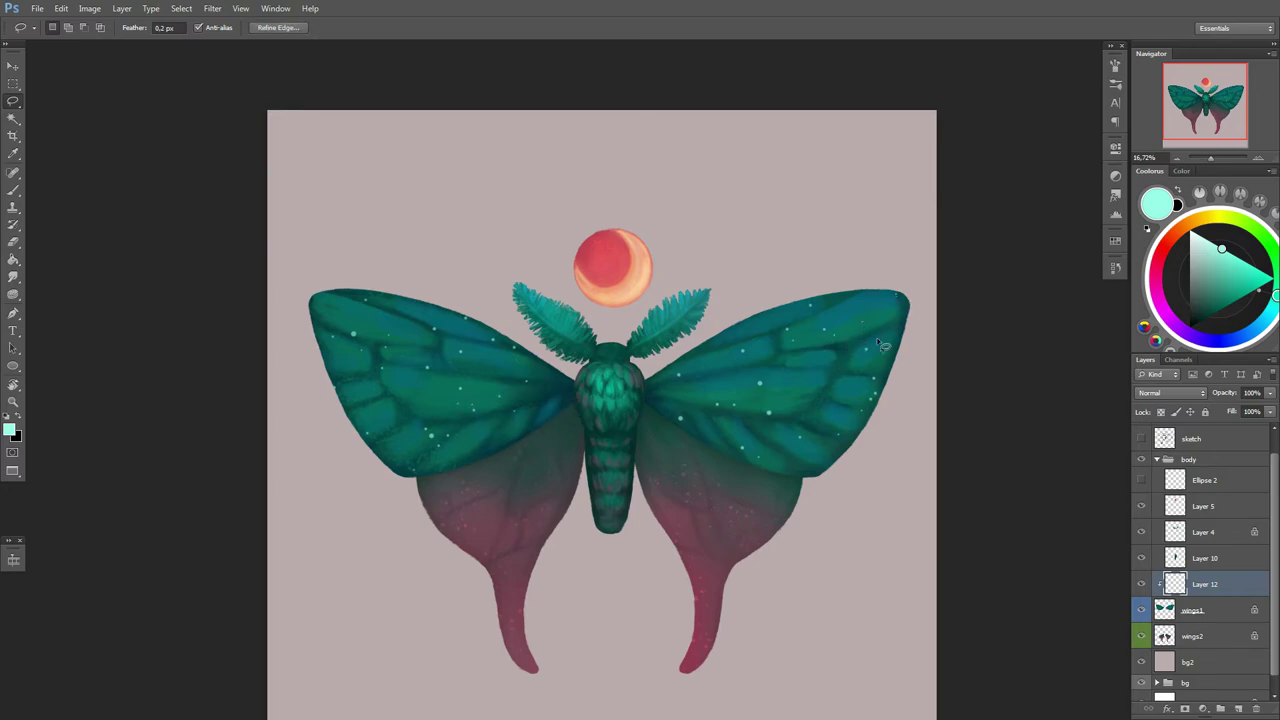
left_click_drag(878, 410, 872, 404)
mouse_move(712, 404)
left_mouse_down()
mouse_move(781, 424)
mouse_move(776, 410)
mouse_move(408, 341)
left_mouse_up()
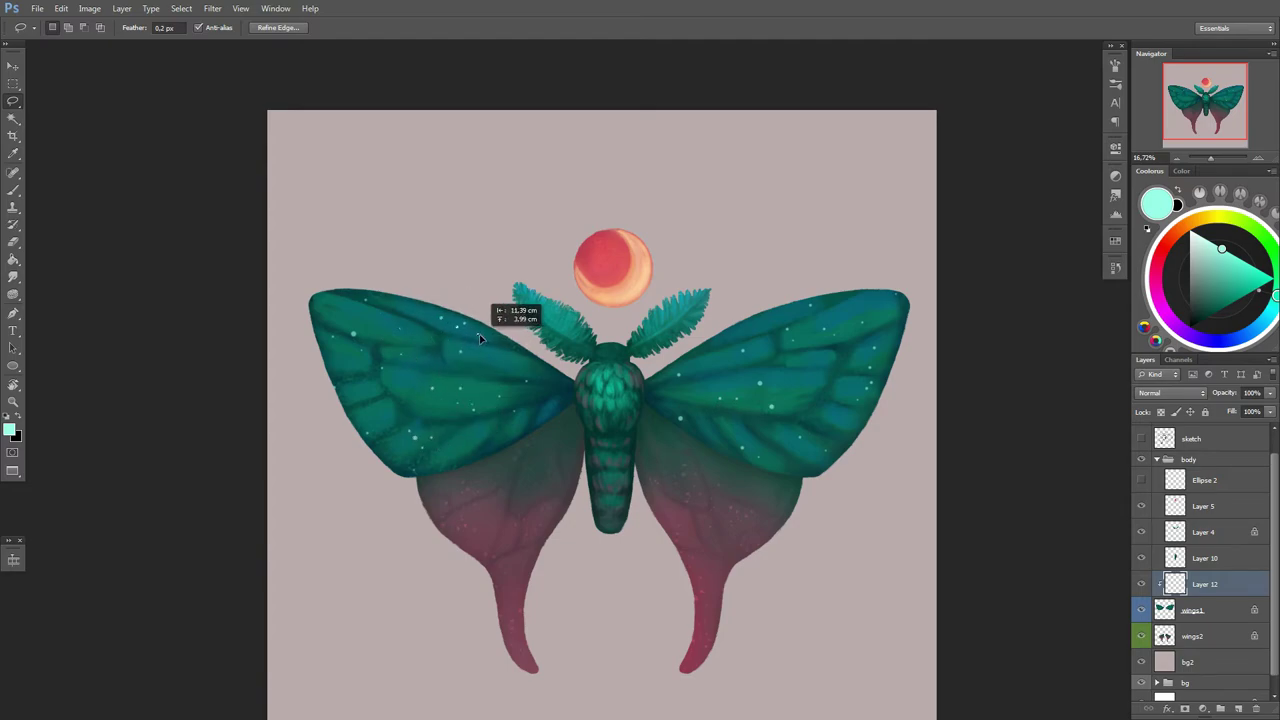
mouse_move(408, 341)
left_mouse_down()
mouse_move(490, 320)
mouse_move(389, 296)
left_mouse_up()
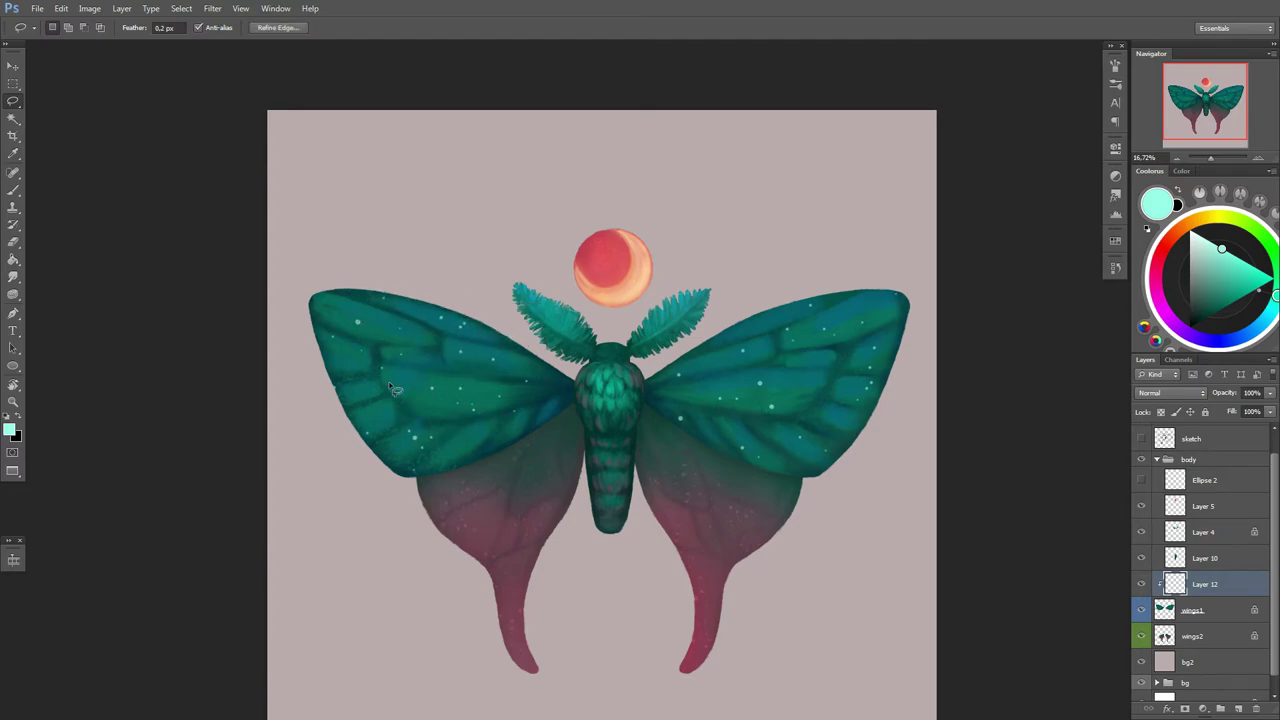
key("b")
Step: Add Layer 13 clipped to the wings and set the brush size to 215
left_click(1238, 708)
right_click(1205, 584)
left_click(1200, 260)
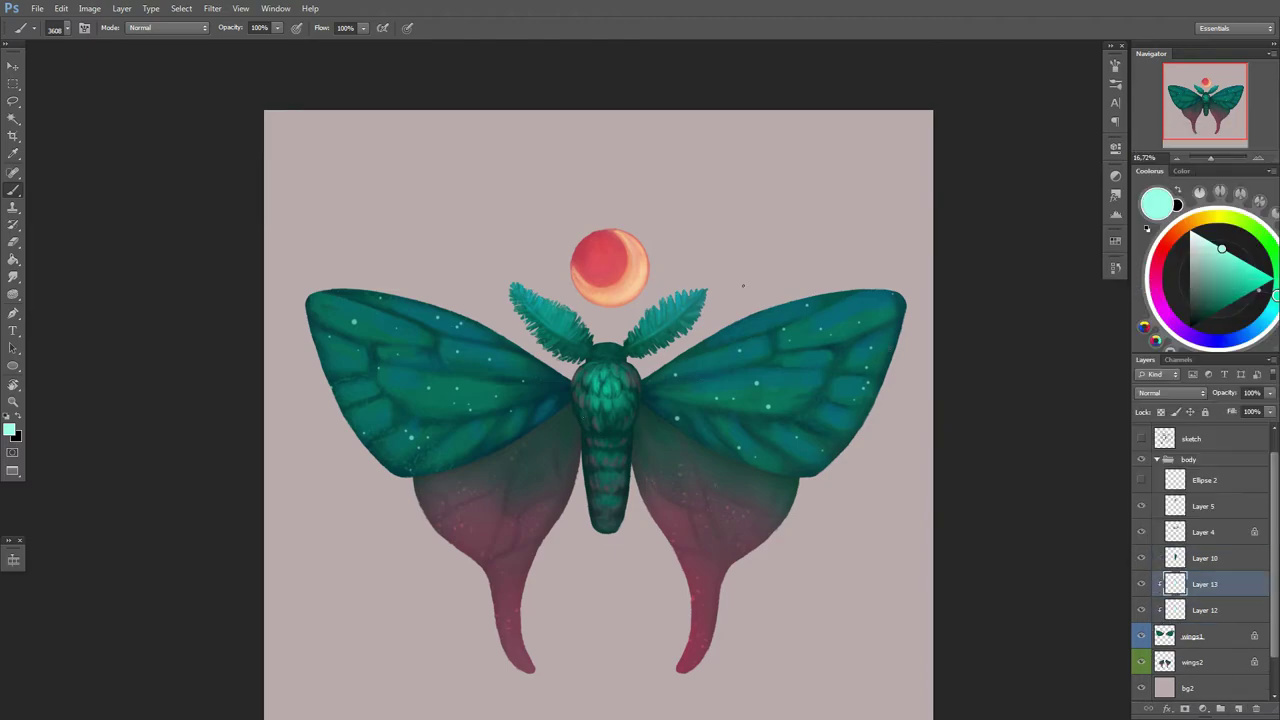
right_click(1080, 477)
scroll(1000, 540, "up", 1)
left_click(830, 470)
key("Return")
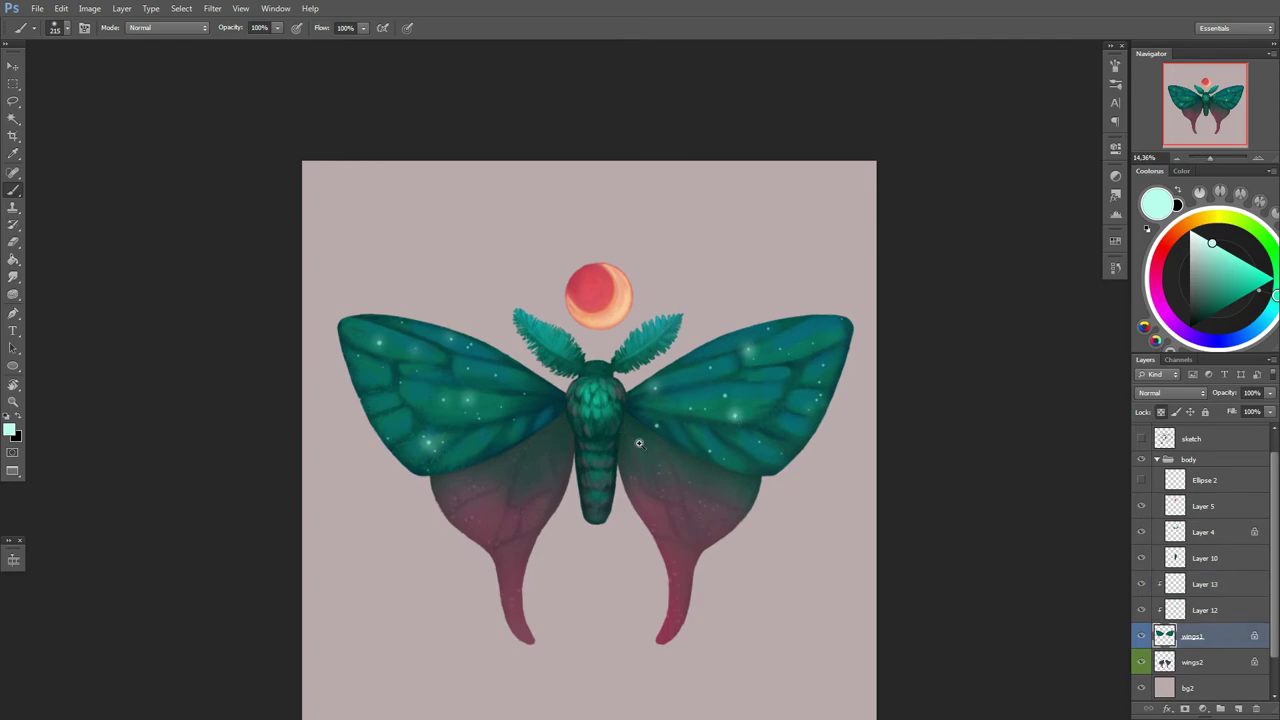
Step: Sample dark teal from the wing and paint shading at brush sizes 66 and 174
left_click(518, 415, "alt")
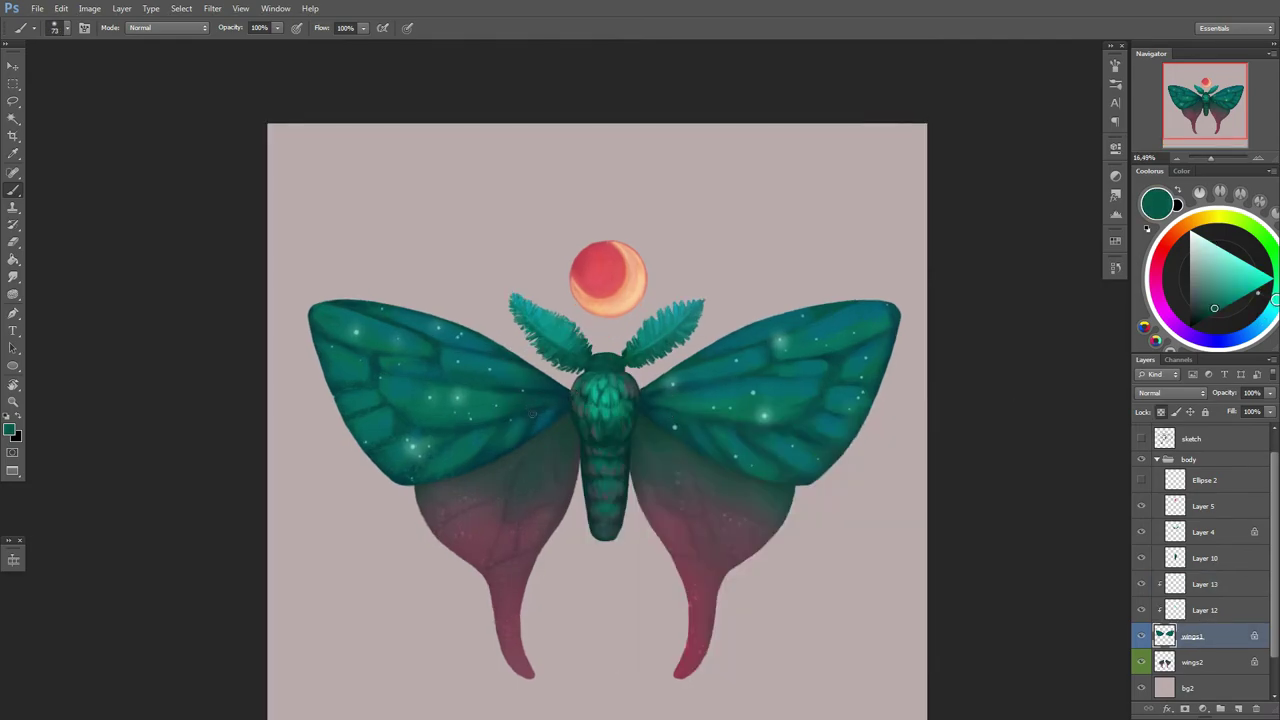
left_click(518, 447, "alt")
right_click(570, 392)
key("Return")
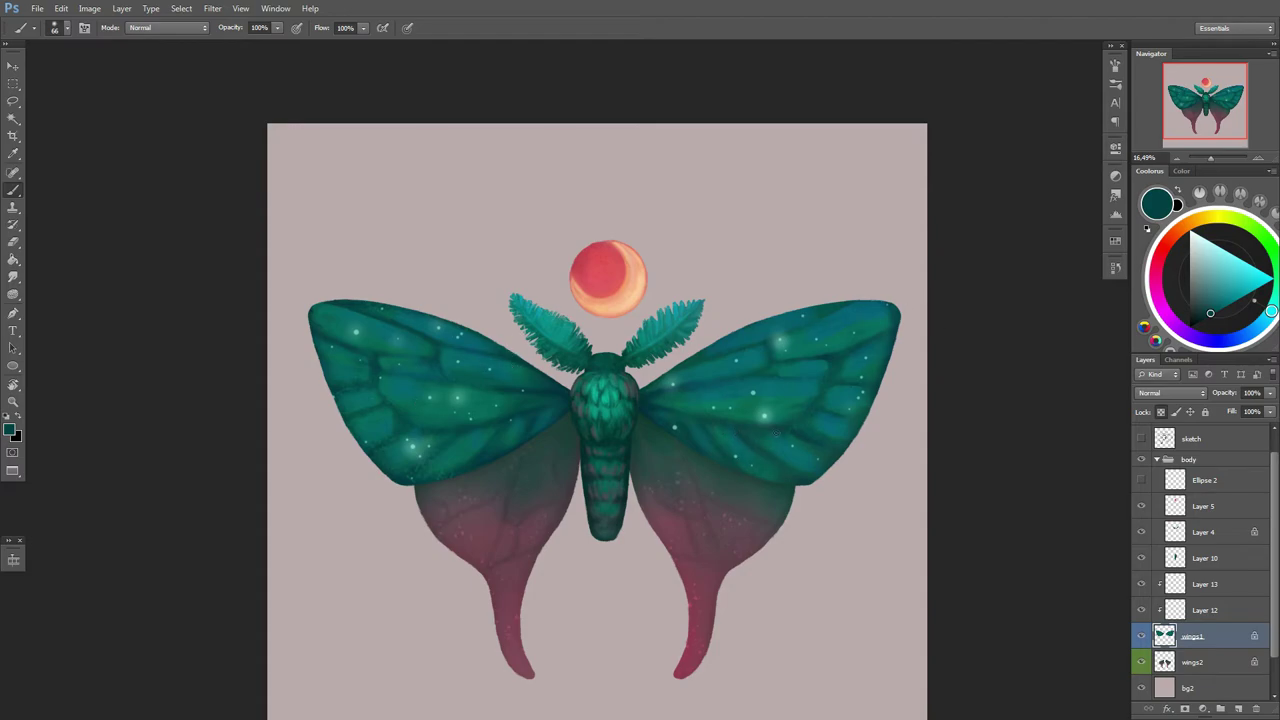
right_click(352, 311)
key("Return")
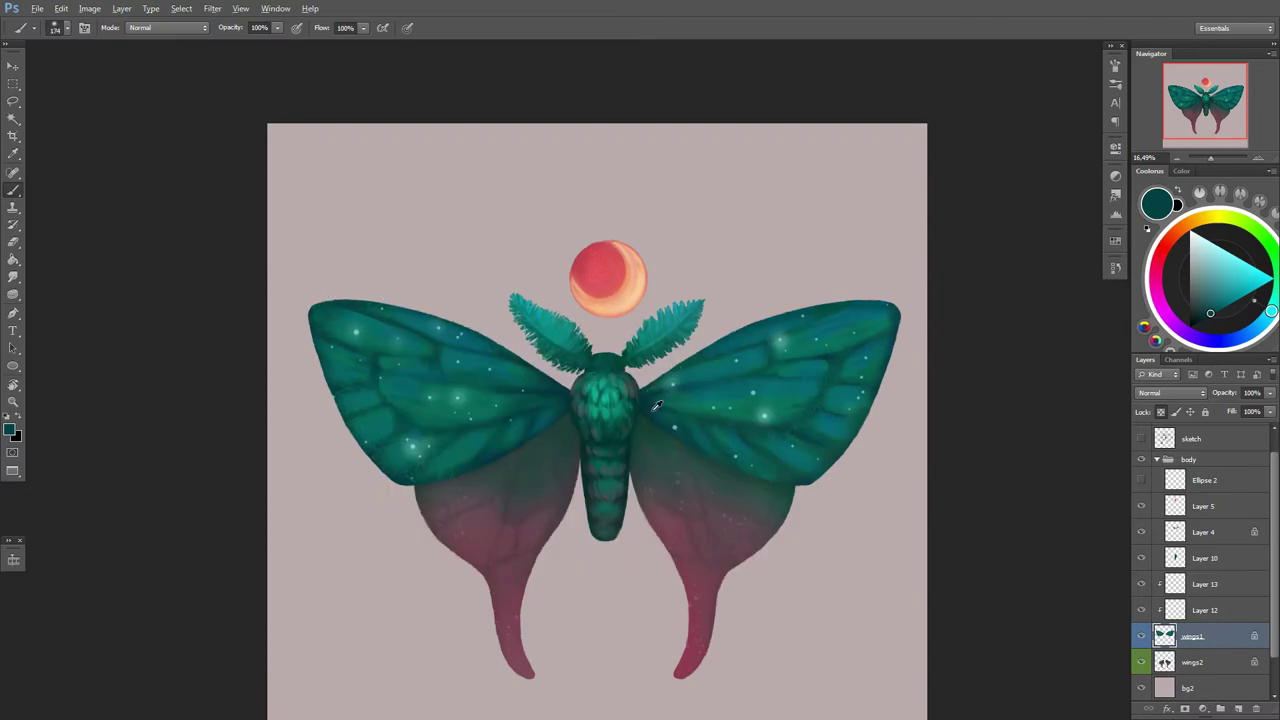
Step: Resample the wing colour and paint speckles with a size 53 brush
left_click(656, 405, "alt")
right_click(668, 392)
type("53")
key("Return")
right_click(756, 406)
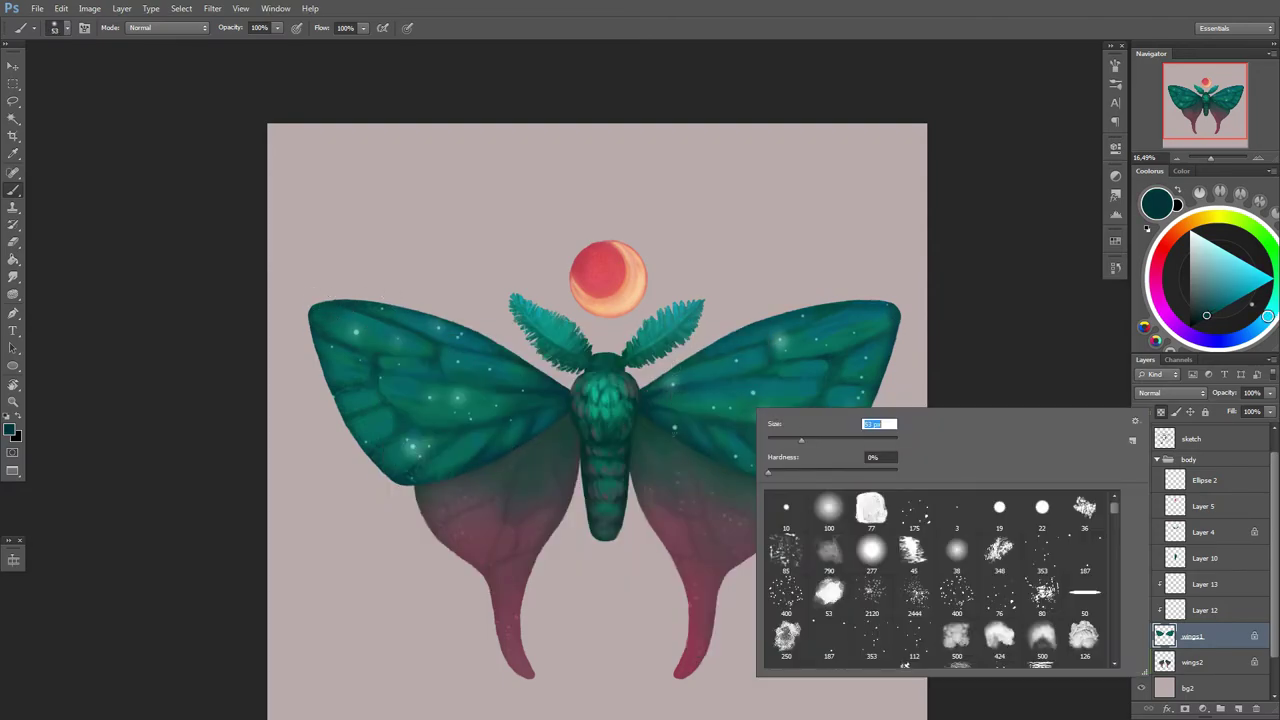
key("Return")
right_click(802, 382)
key("Return")
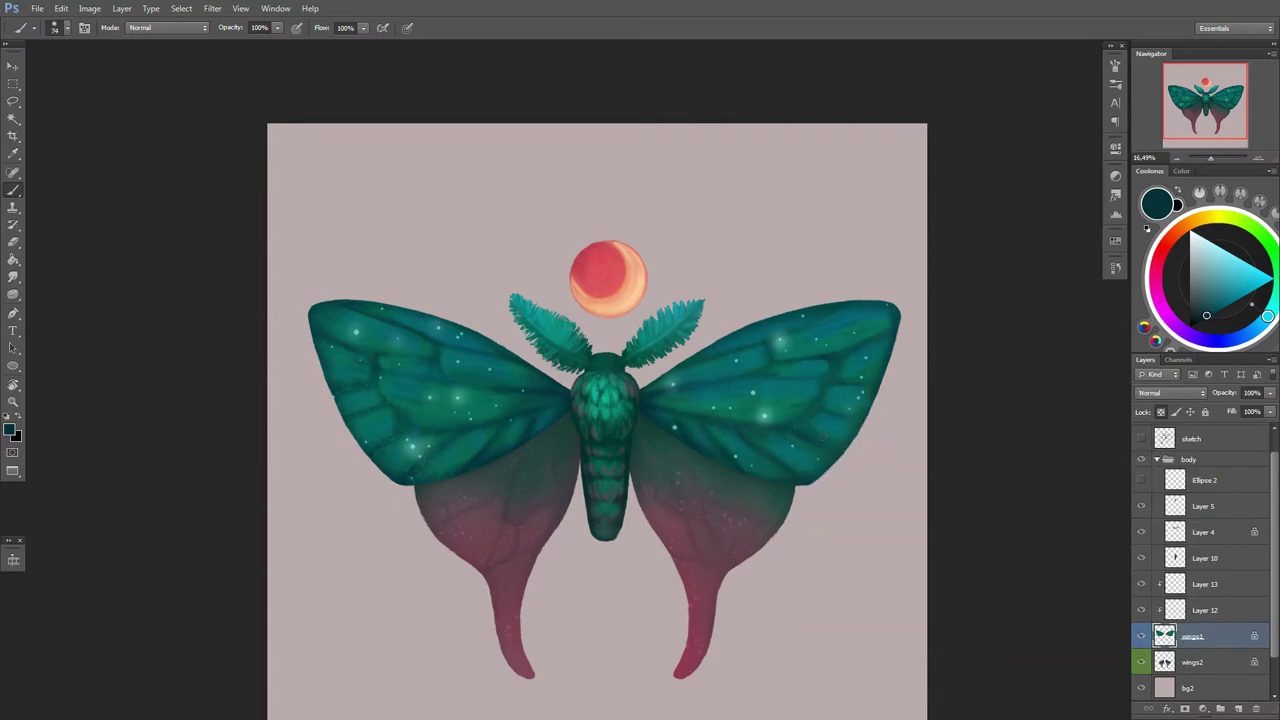
Step: Make Layer 12 the painting layer and enlarge the brush to 246
left_click_drag(712, 453, 712, 423)
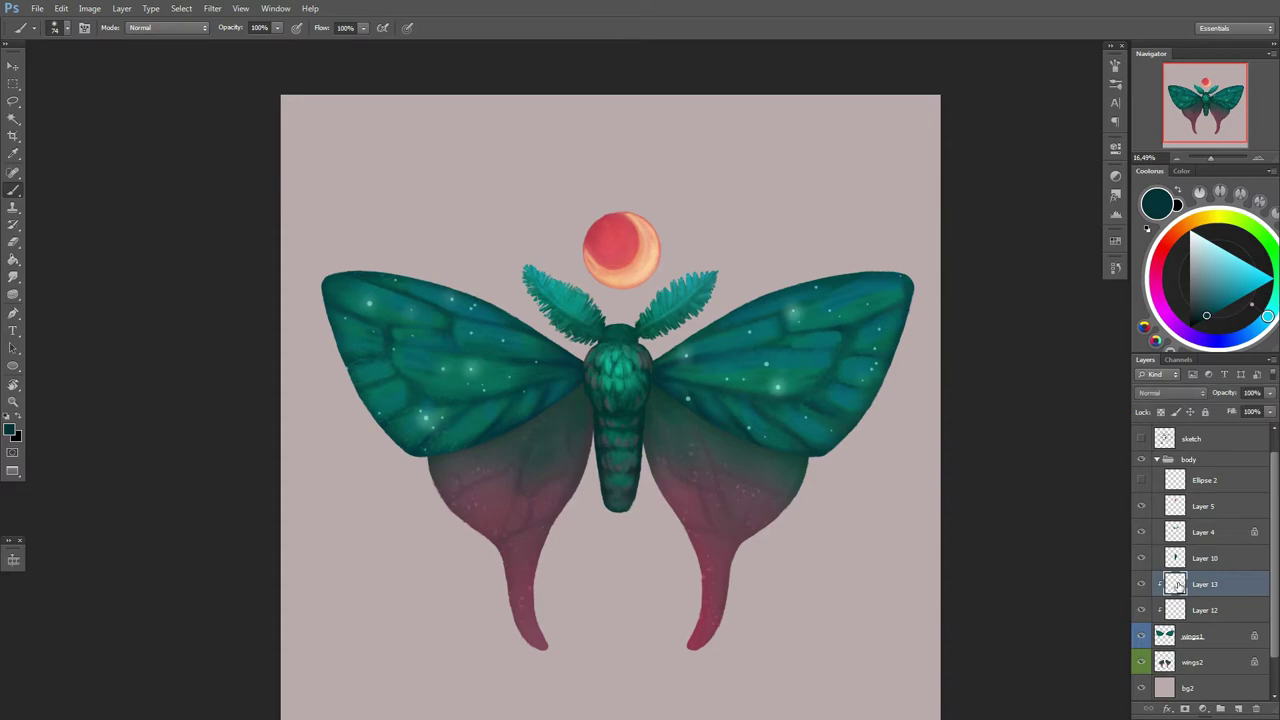
key("alt+bracketright")
scroll(648, 319, "up", 2)
right_click(865, 392)
key("Return")
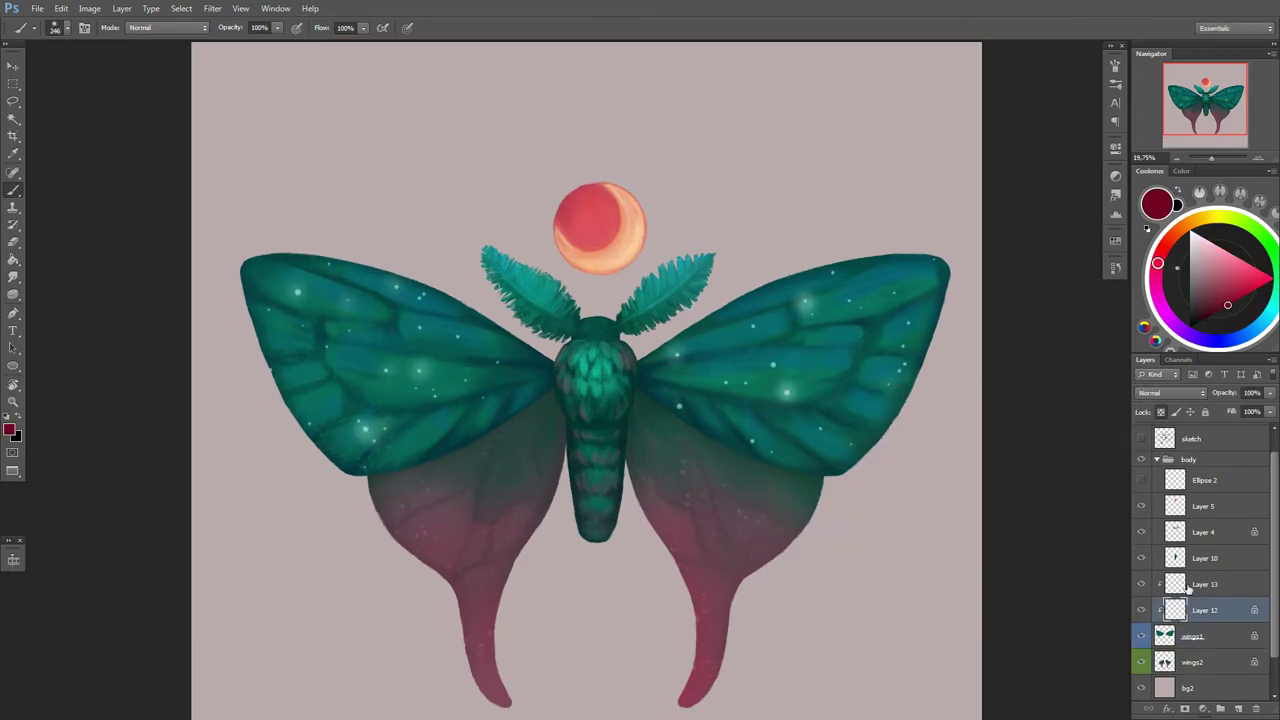
Step: Try salmon red, blue and light green paint colours in the Coolorus wheel
left_click(1241, 263)
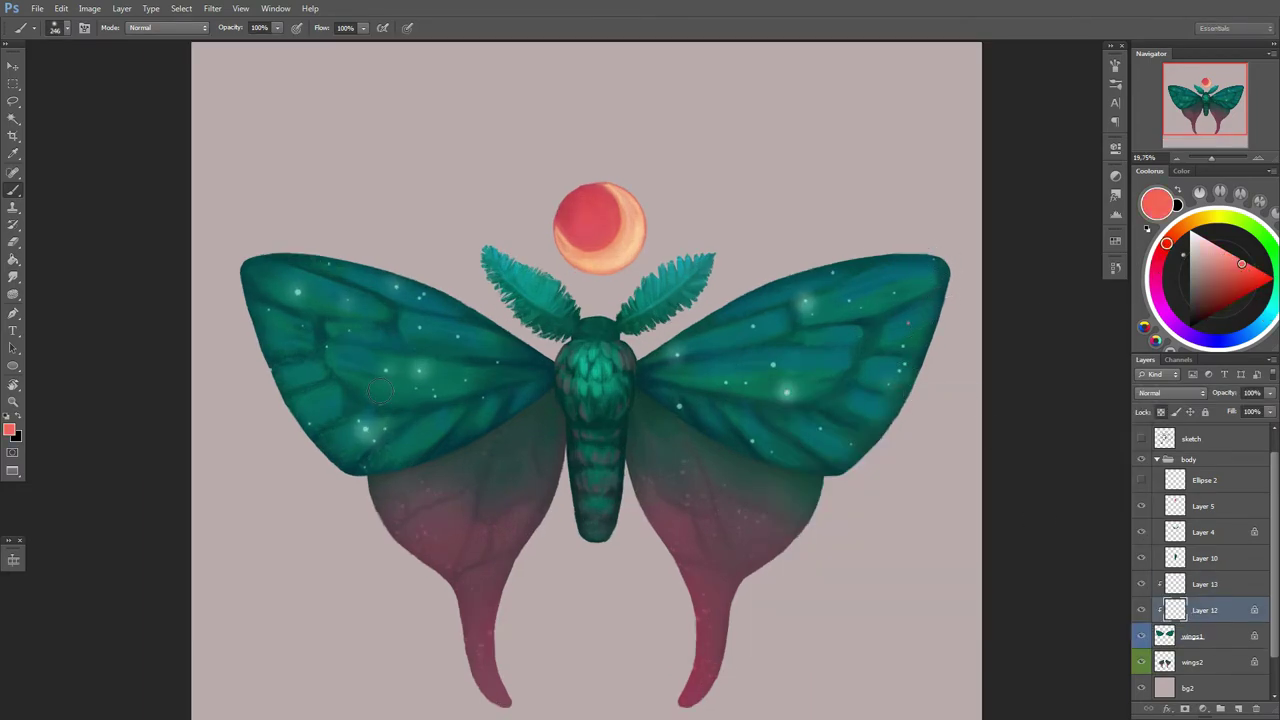
left_click(1166, 243)
left_click(1258, 325)
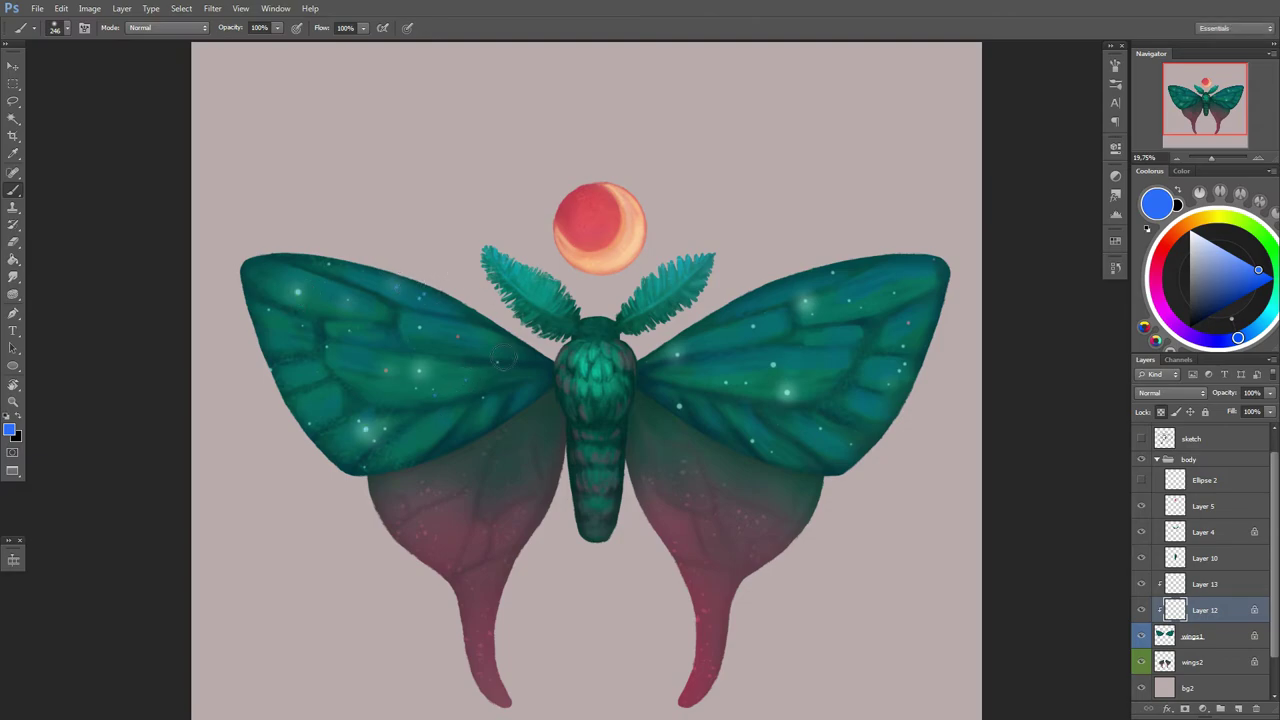
left_click(1272, 258)
left_click(1226, 251)
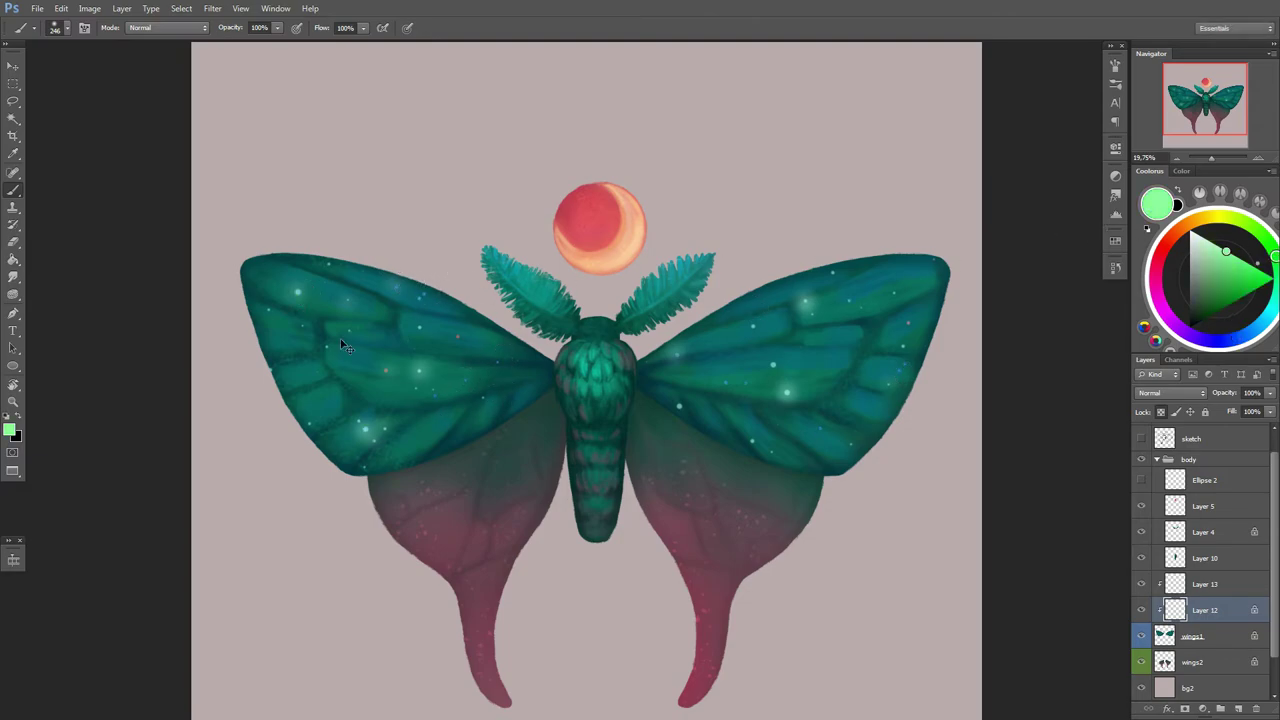
scroll(788, 405, "down", 1)
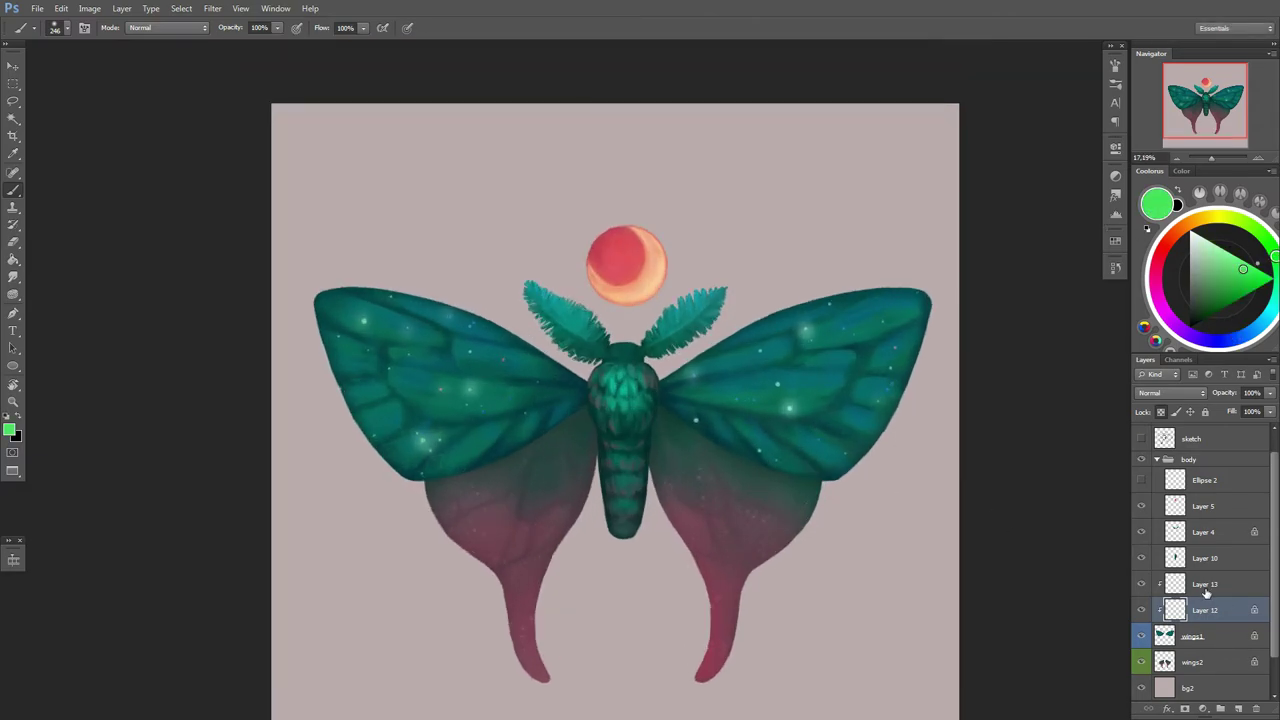
Step: Pick salmon pink and dab soft pink dots on both upper wings
right_click(788, 405)
left_click(1161, 251)
left_click(1232, 256)
left_click(895, 347)
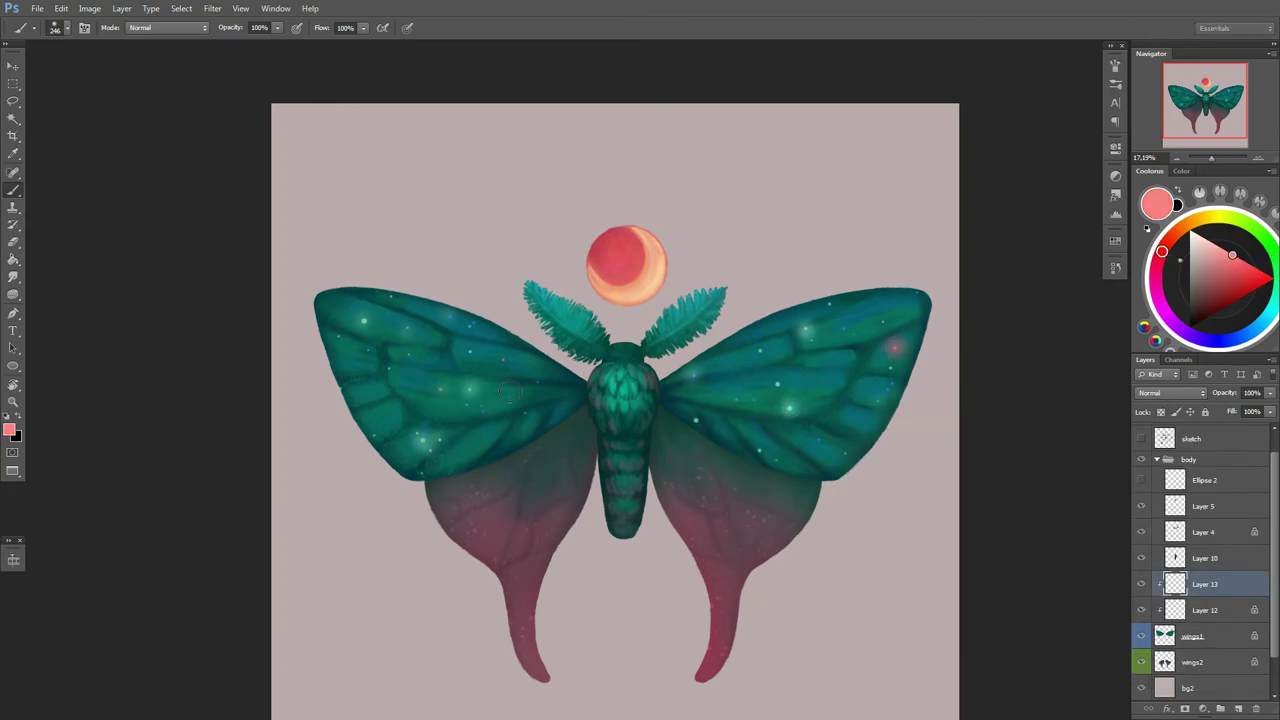
left_click(440, 388)
key("alt+bracketleft")
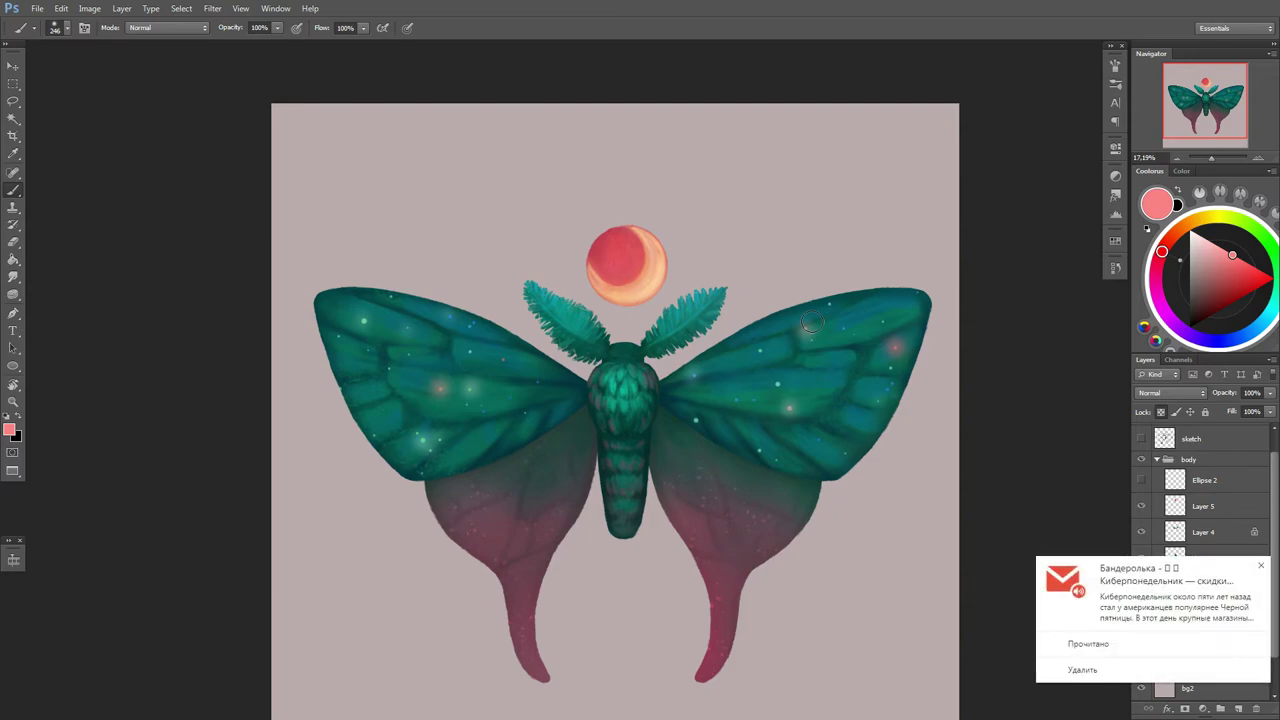
Step: Erase excess glow on Layers 13 and 12, then return to the Brush
left_click_drag(812, 320, 865, 292)
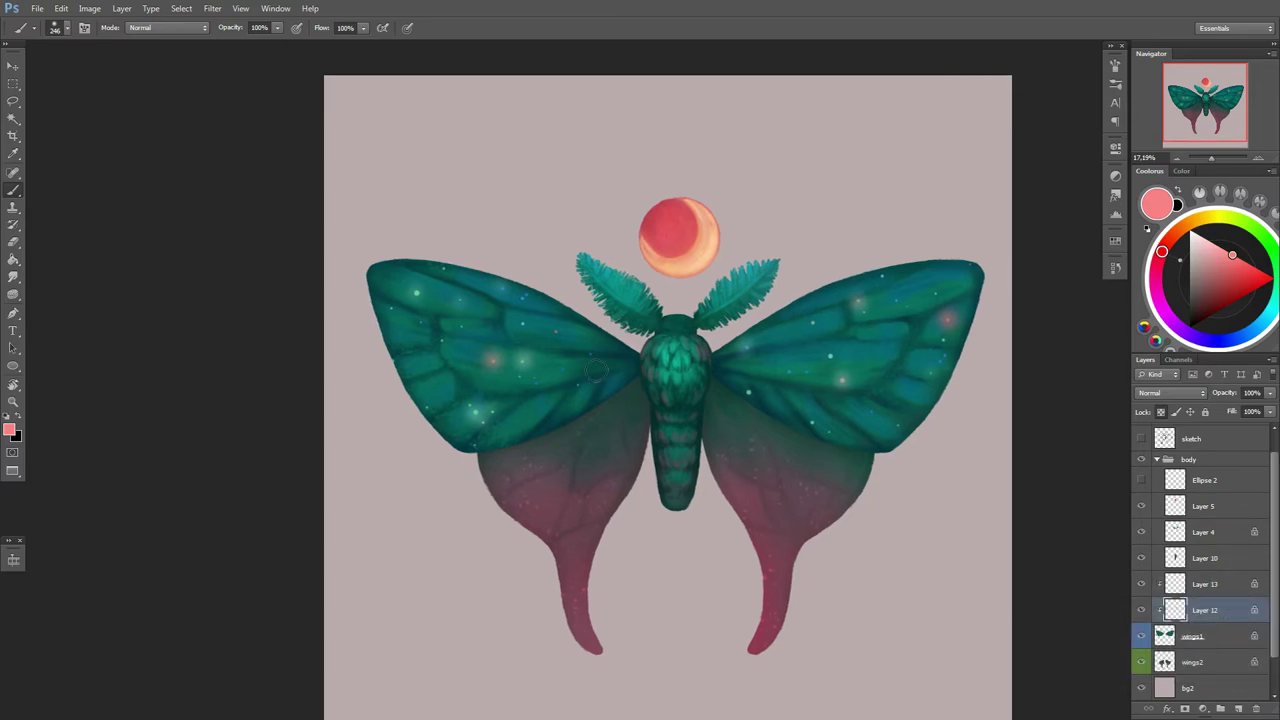
scroll(597, 371, "down", 3)
left_click(1204, 584)
scroll(495, 385, "up", 2)
key("e")
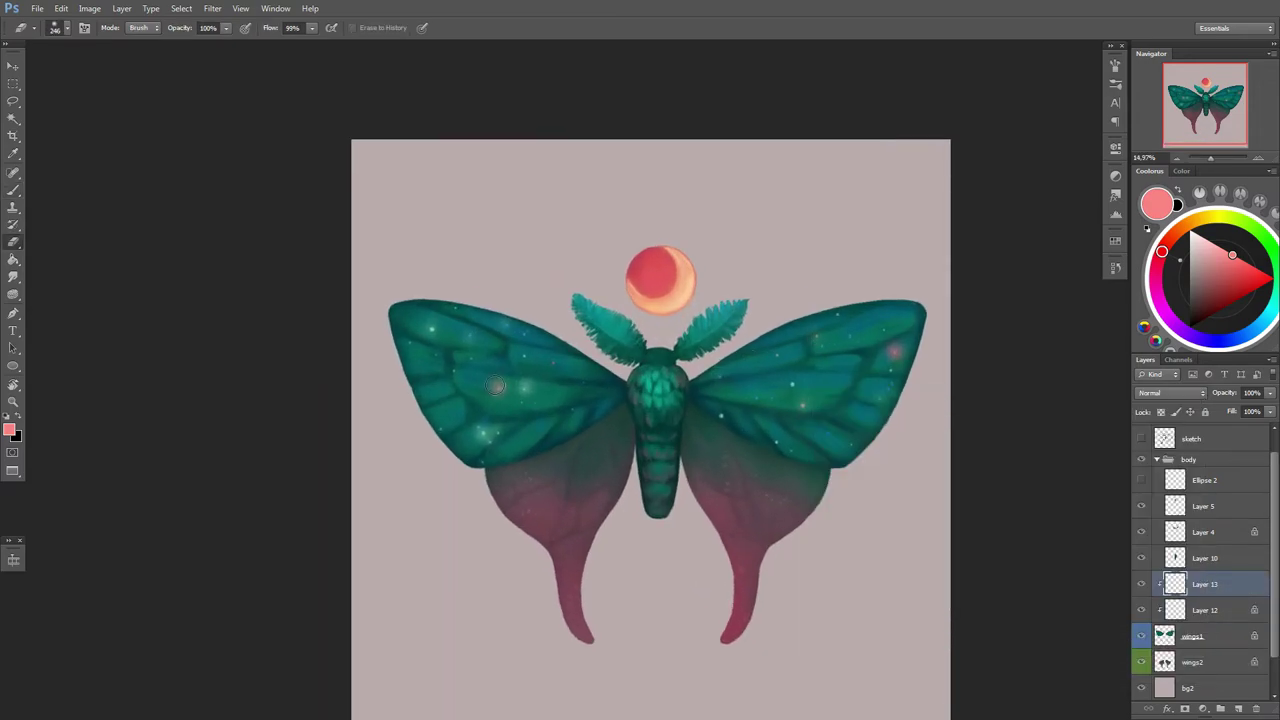
key("alt+bracketleft")
scroll(541, 353, "up", 1)
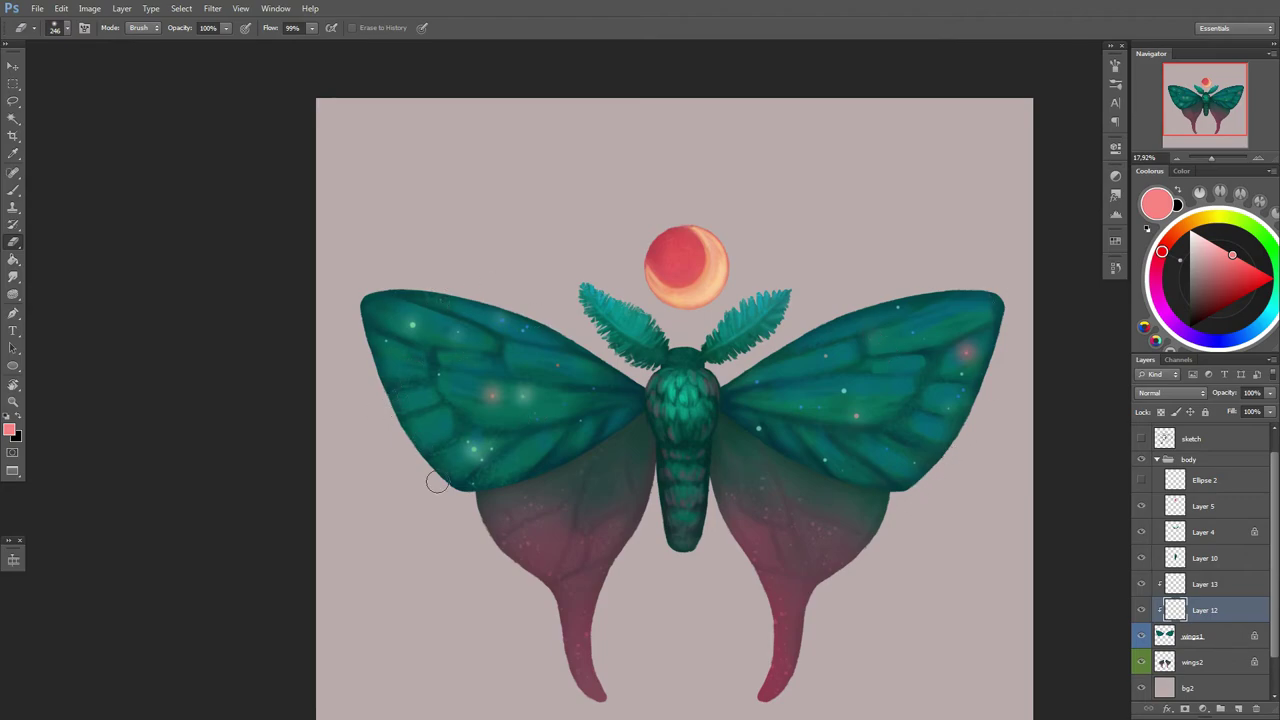
scroll(862, 344, "up", 1)
key("b")
right_click(825, 392)
Step: Sample dark green from the wing and set the brush size to 360
left_click(709, 354, "alt")
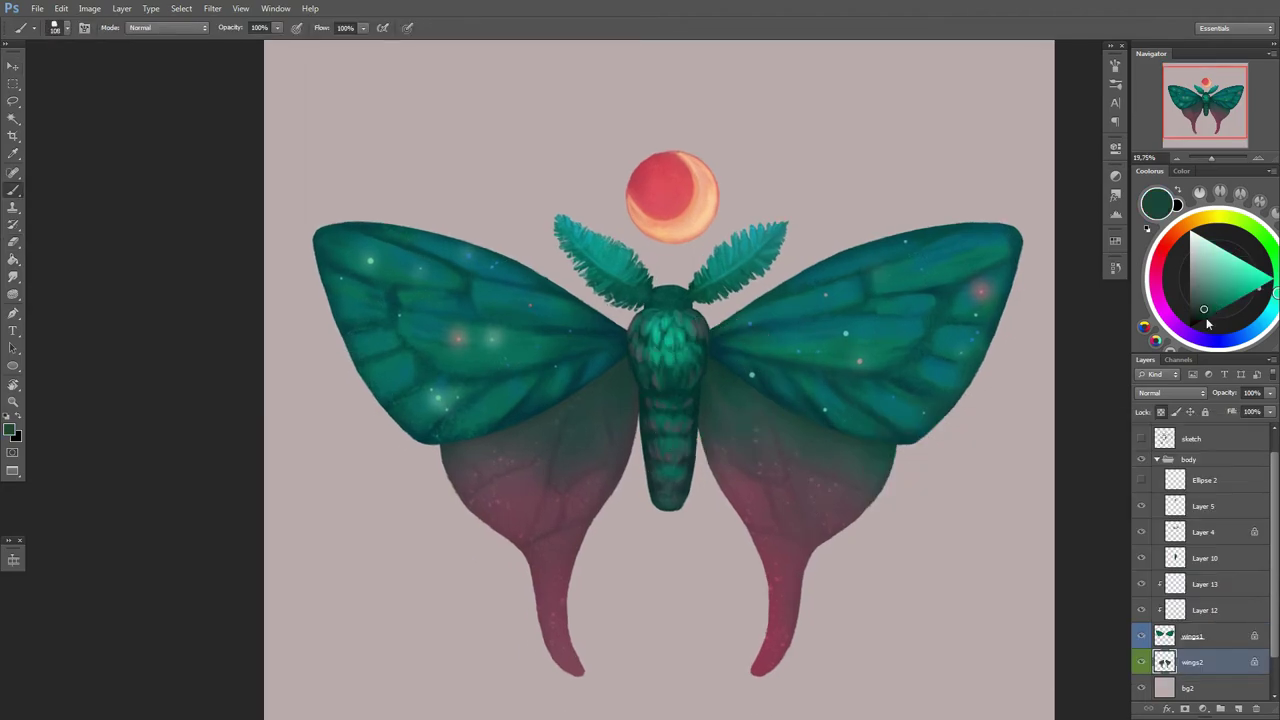
right_click(709, 354)
key("Escape")
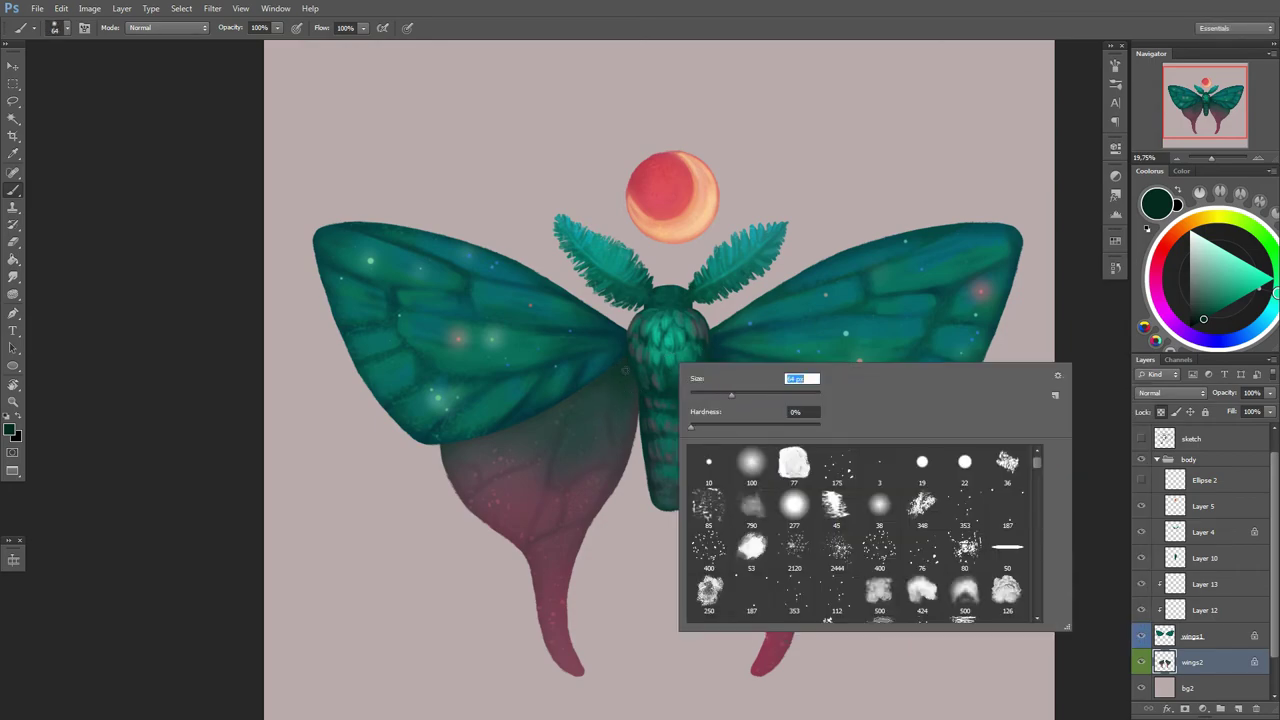
right_click(622, 352)
type("360")
key("Return")
Step: Sample a slightly different teal from the wing and set brush size 170
left_click(543, 423, "alt")
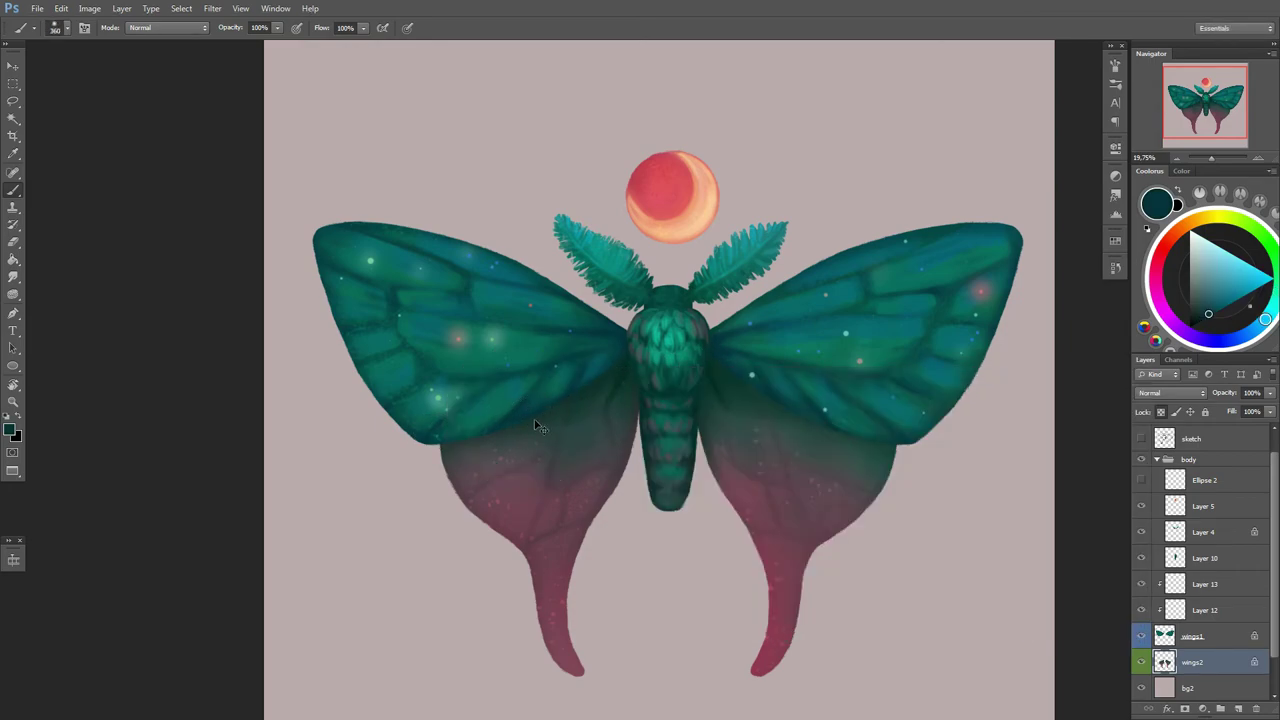
scroll(577, 444, "down", 3)
scroll(914, 505, "up", 3)
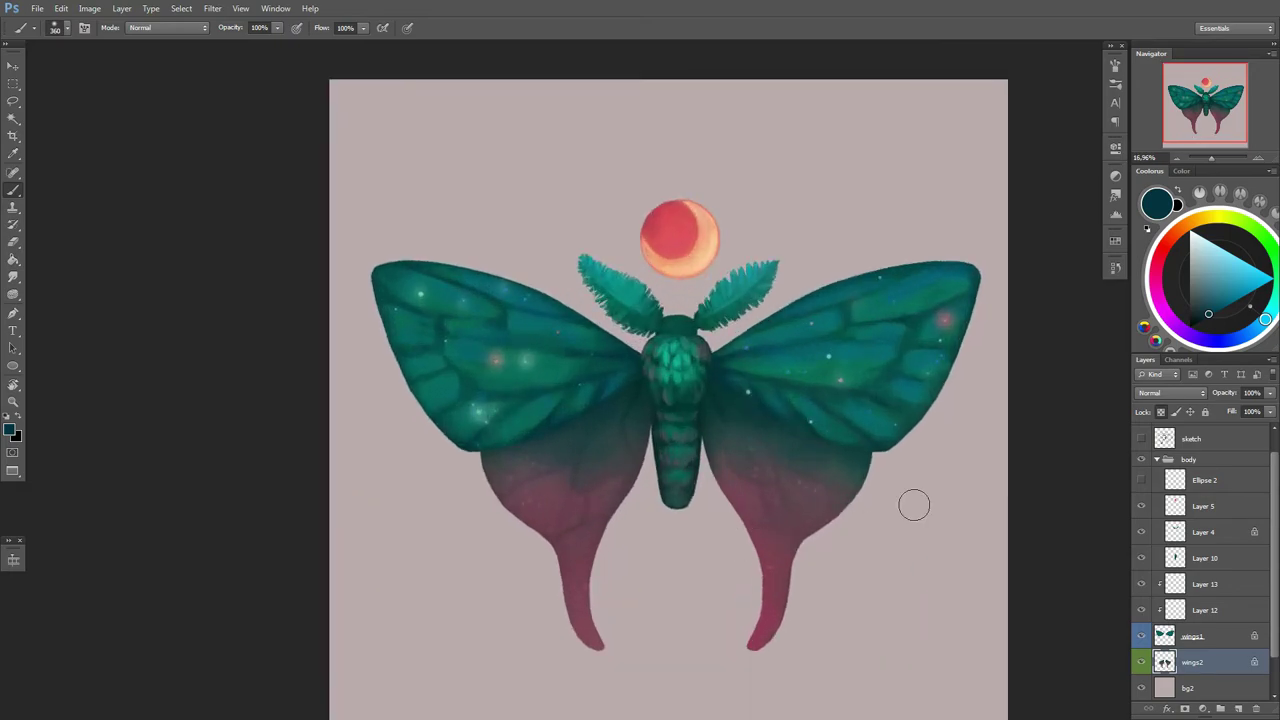
scroll(914, 505, "up", 2)
right_click(880, 390)
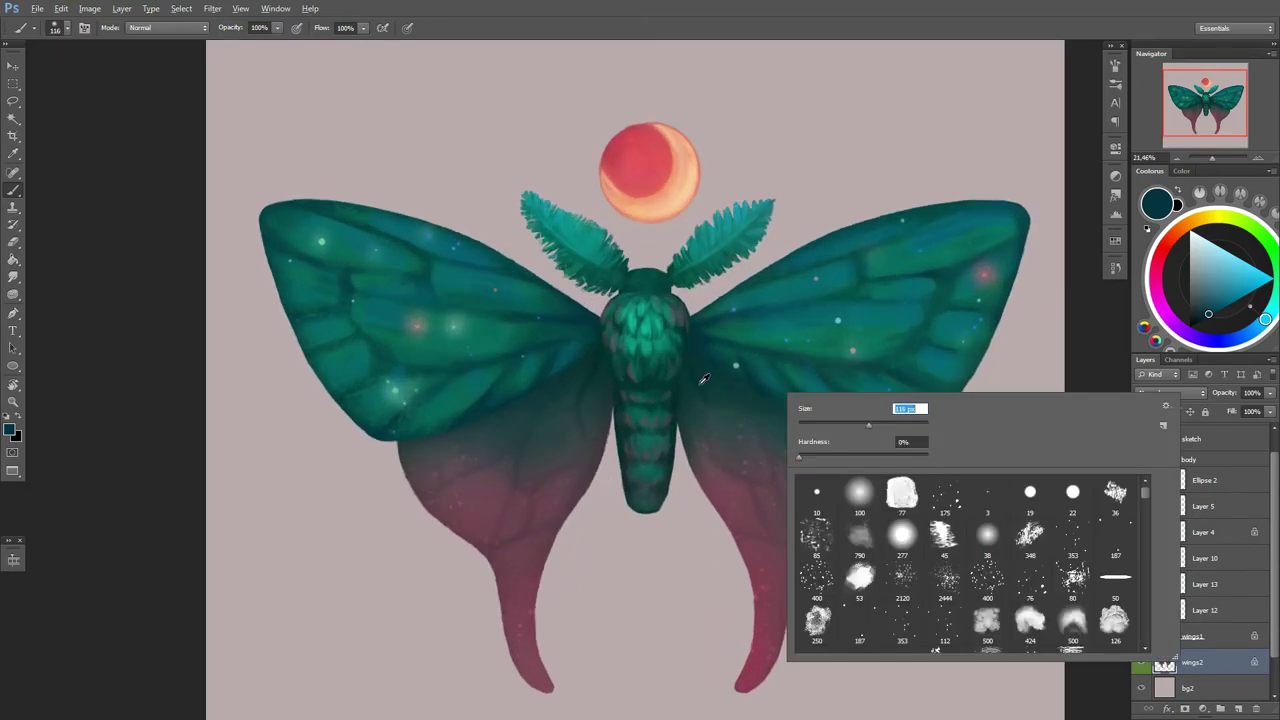
type("170")
key("Return")
Step: Pick light cyan and dab a bright glow onto the right wing
left_click(840, 310, "alt")
right_click(880, 330)
key("Escape")
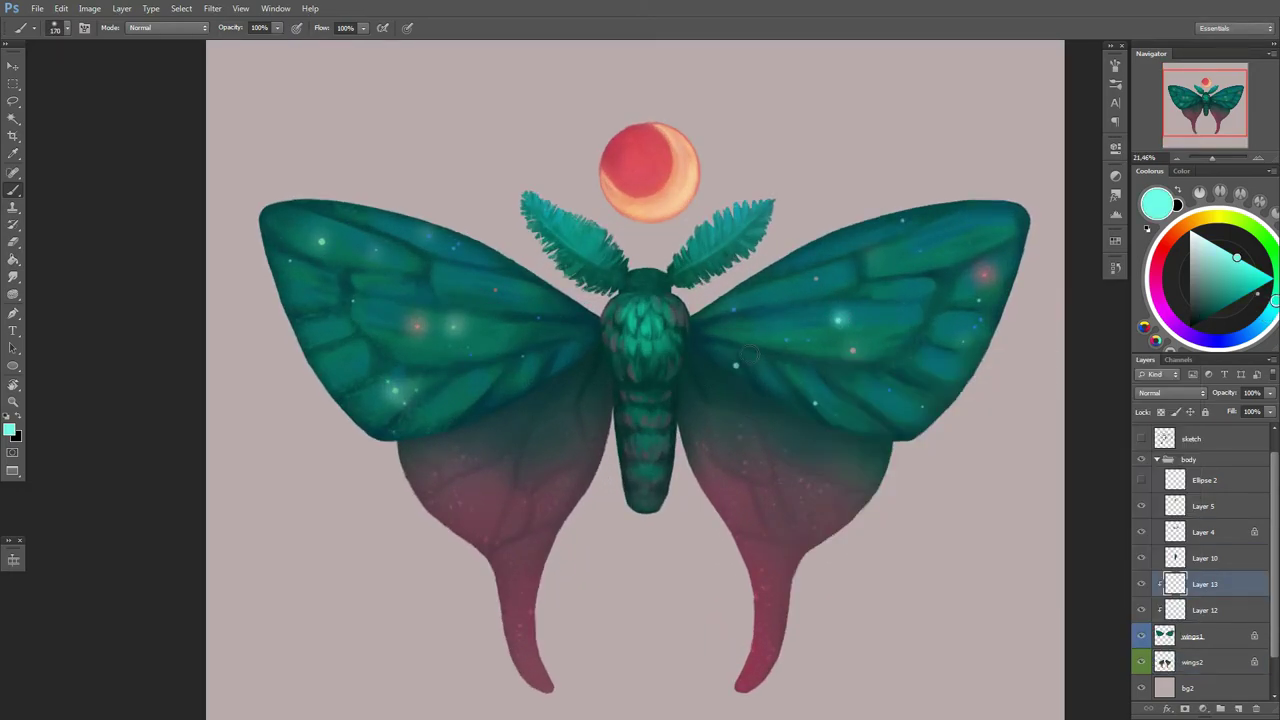
right_click(864, 332)
key("Return")
left_click(838, 316)
Step: Dab a brighter glow on the left wing and sample the pink glow colour
right_click(324, 247)
key("Return")
left_click(321, 240)
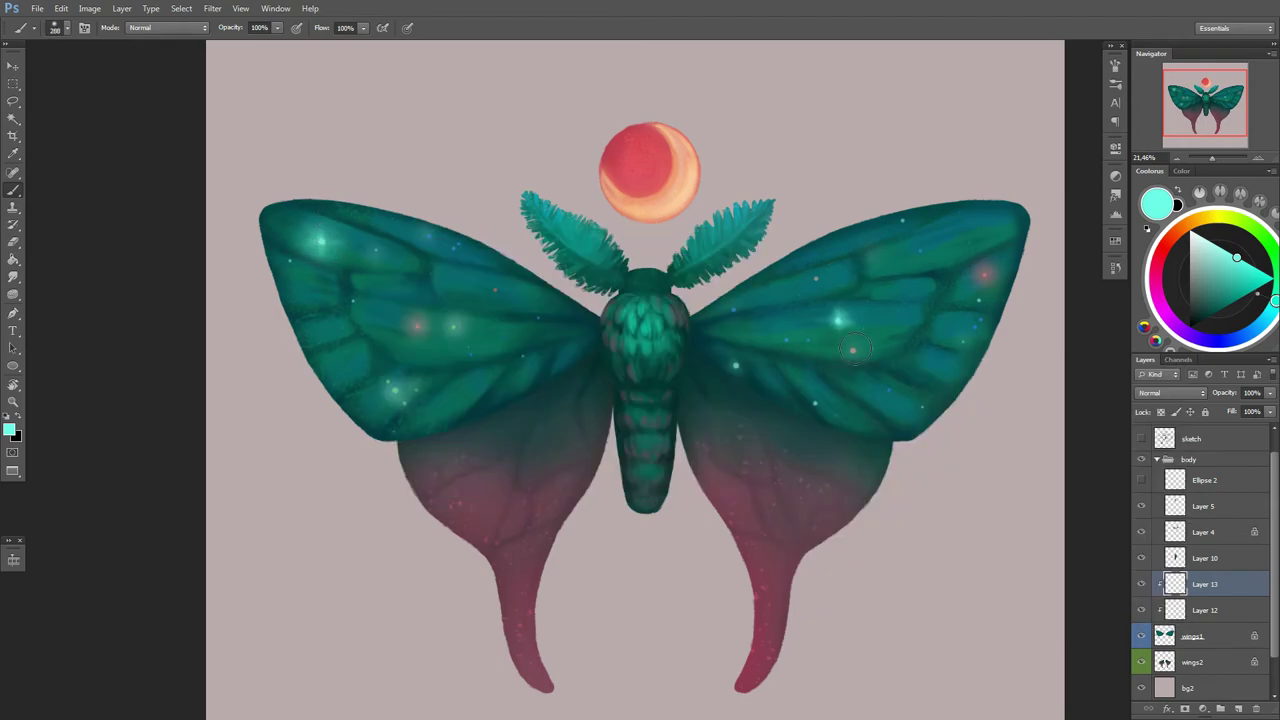
left_click(984, 273, "alt")
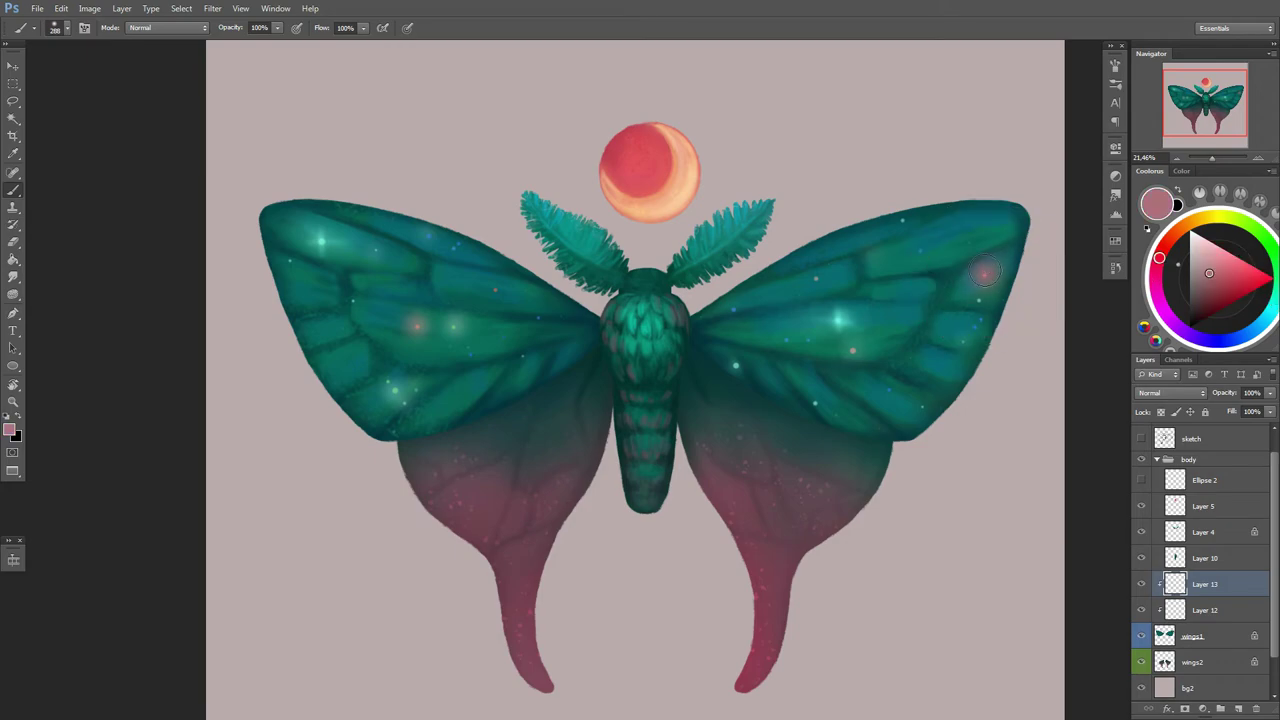
scroll(500, 400, "down", 5)
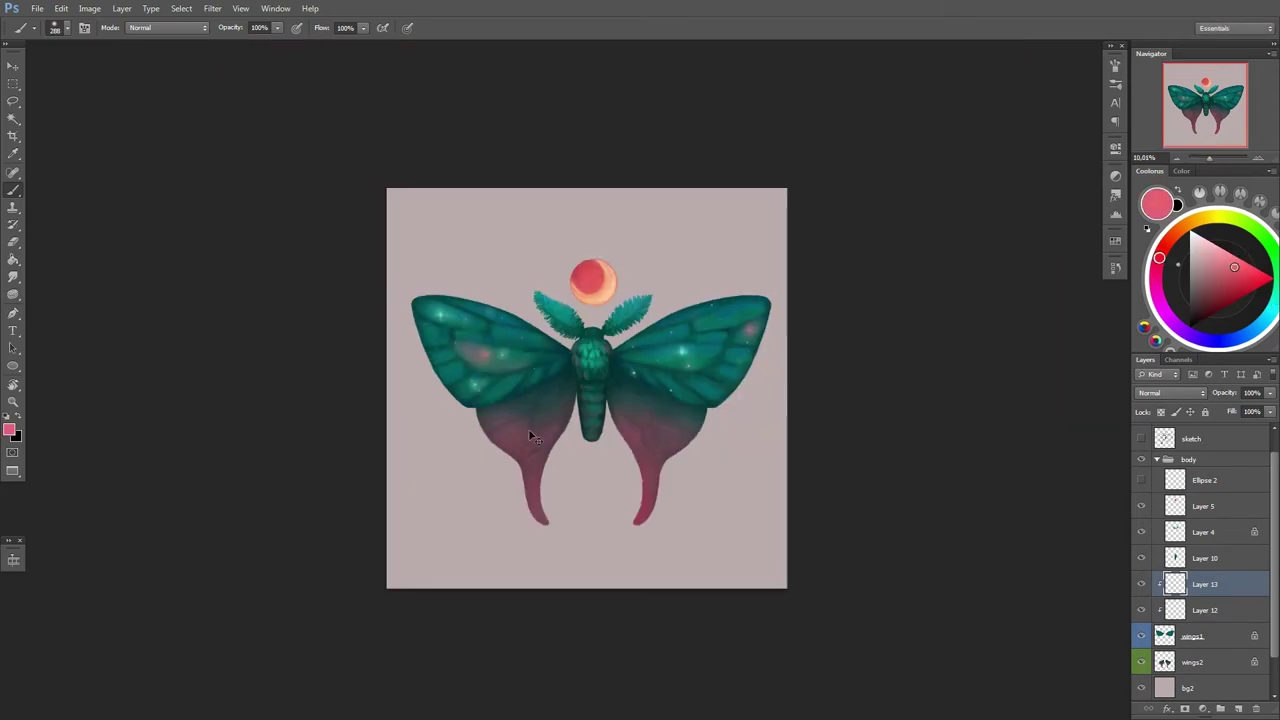
scroll(686, 518, "up", 3)
Step: Select the wings2 layer with dark maroon and a size 75 brush
key("alt+bracketleft")
key("alt+bracketleft")
key("alt+bracketleft")
scroll(584, 416, "up", 2)
right_click(584, 416)
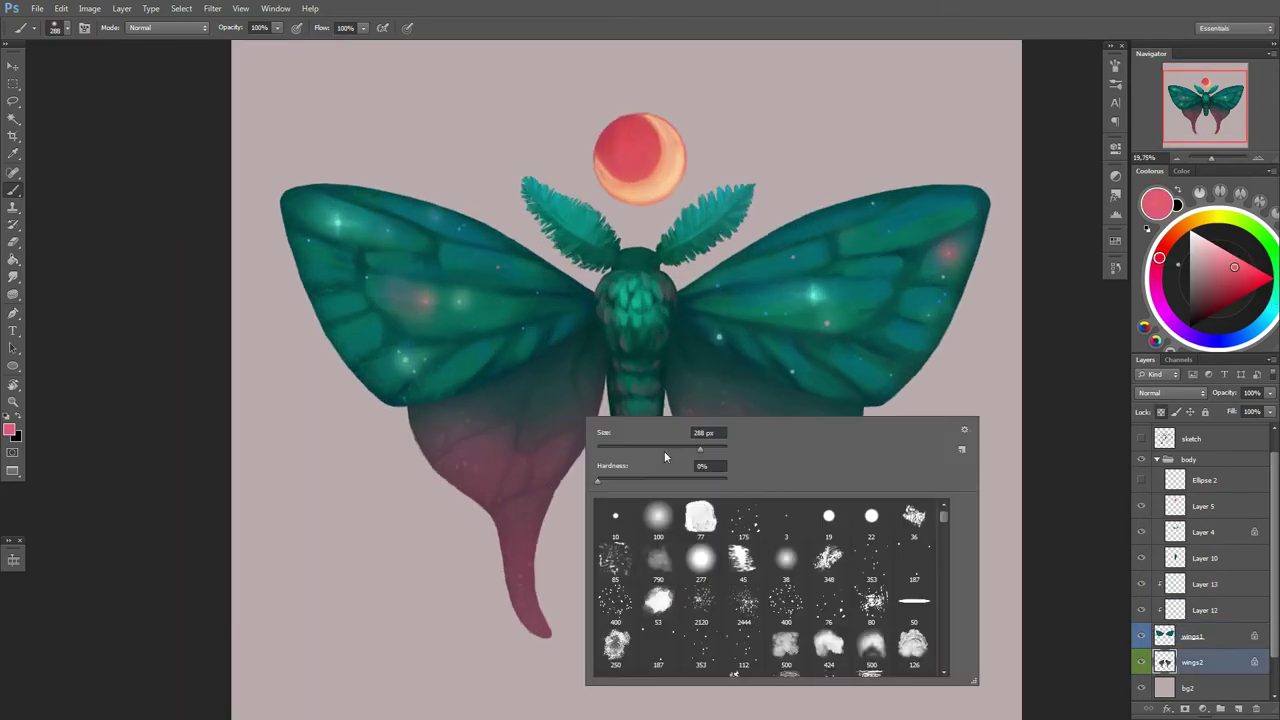
key("Return")
left_click(435, 449, "alt")
right_click(437, 450)
type("75")
key("Return")
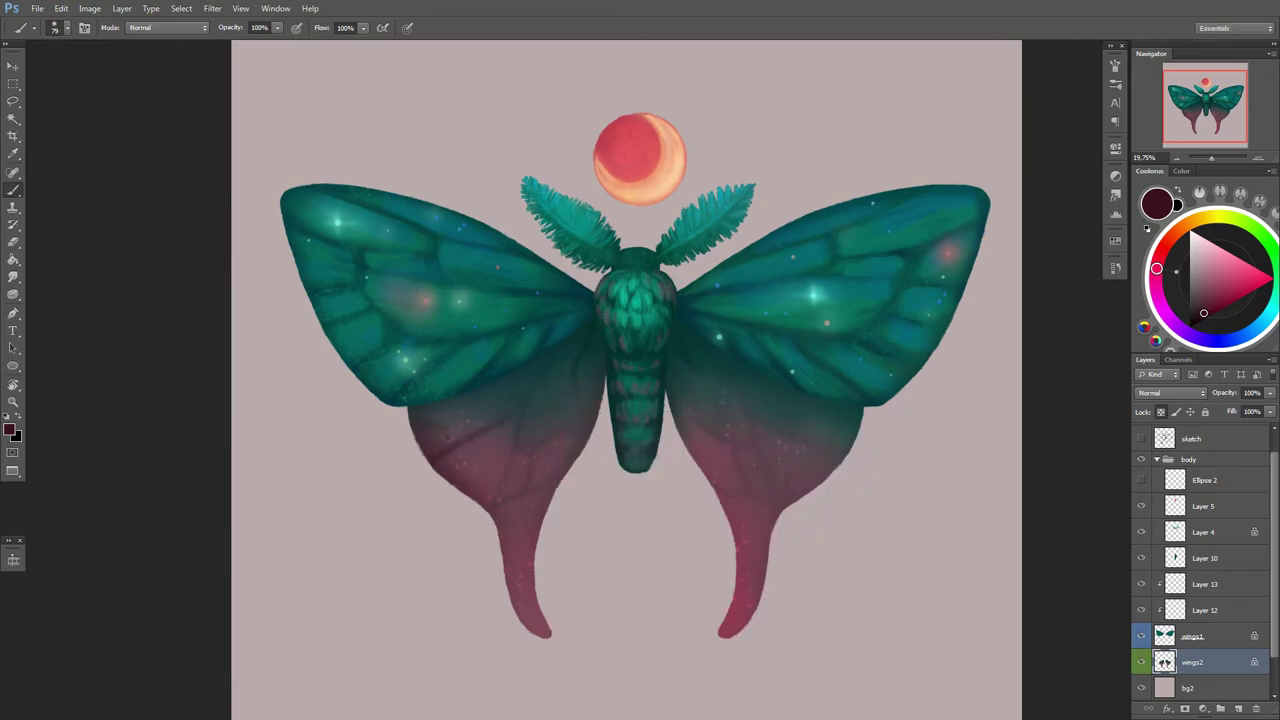
Step: Sample muted mauve and a brighter pink from the lower left wing
right_click(578, 453)
key("Return")
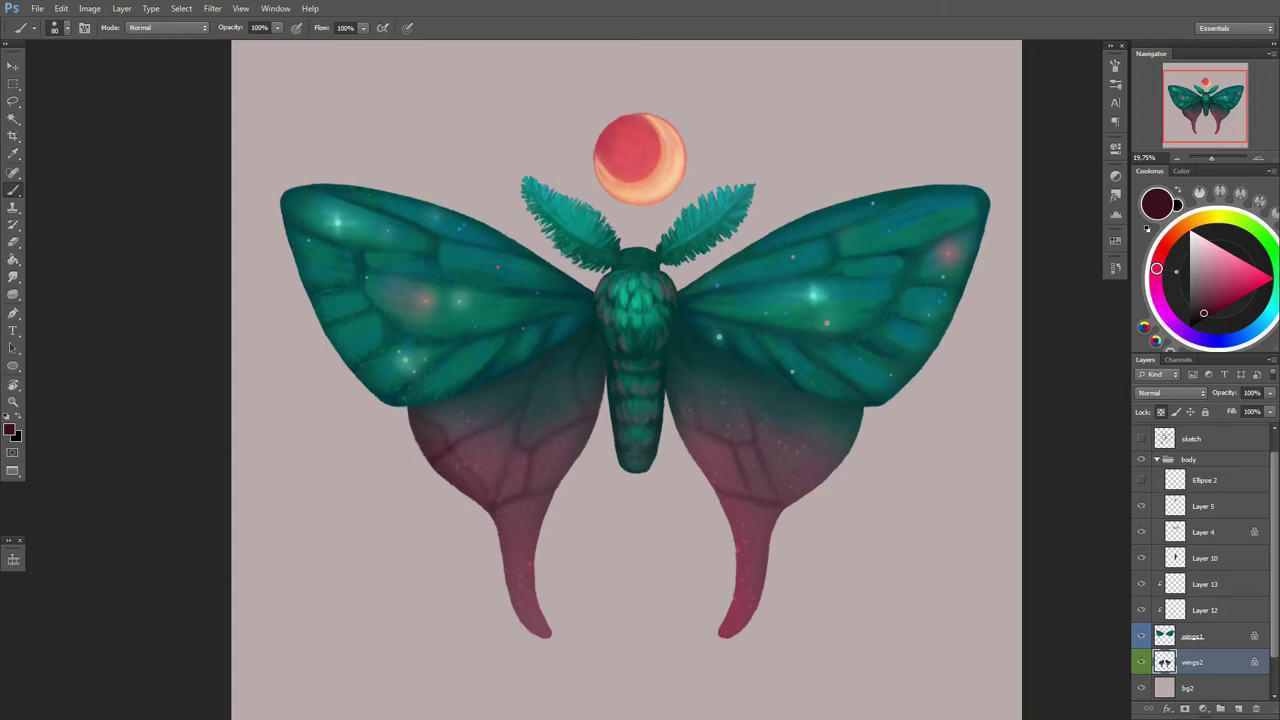
right_click(710, 510)
key("Escape")
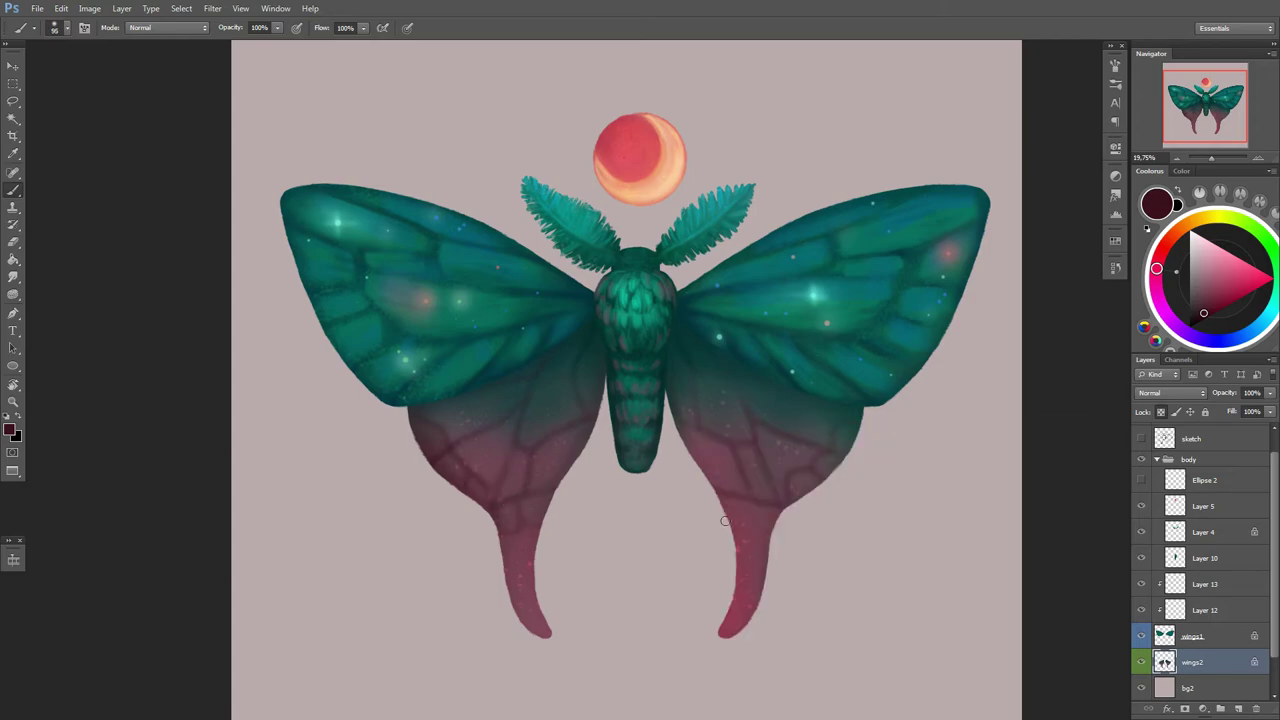
scroll(705, 519, "down", 2)
left_click(561, 490, "alt")
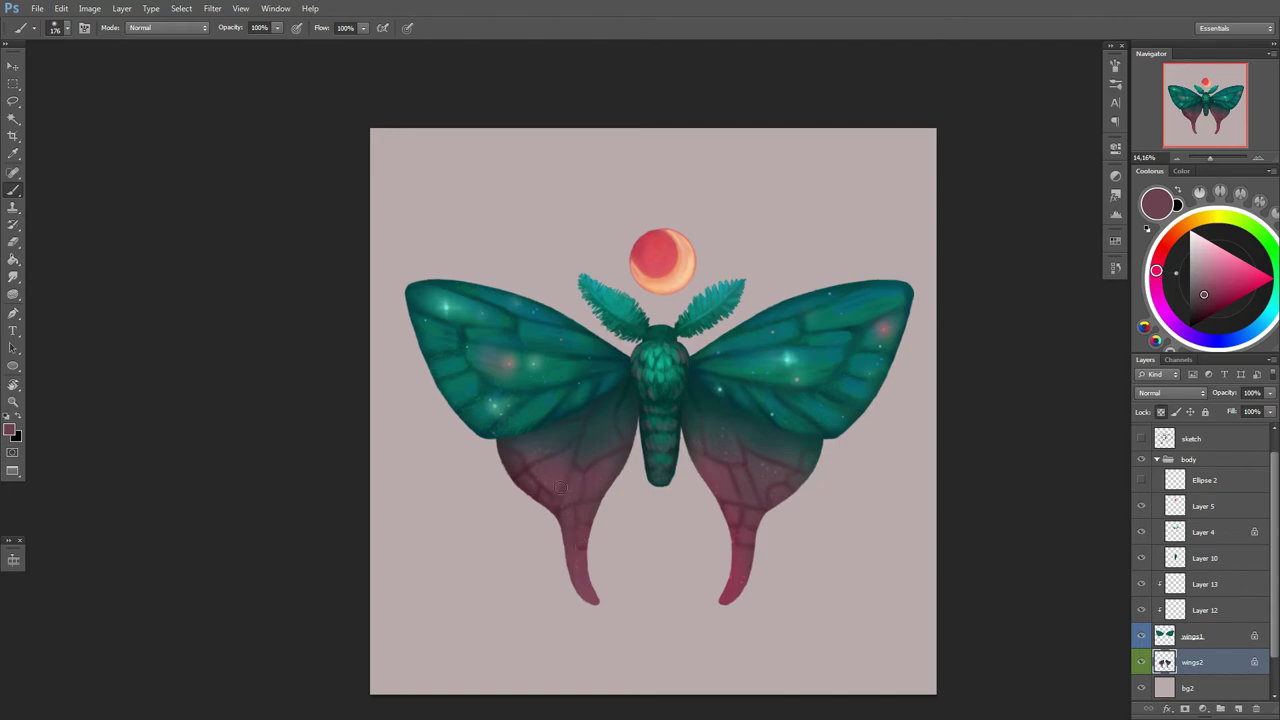
scroll(773, 507, "up", 1)
left_click(733, 510, "alt")
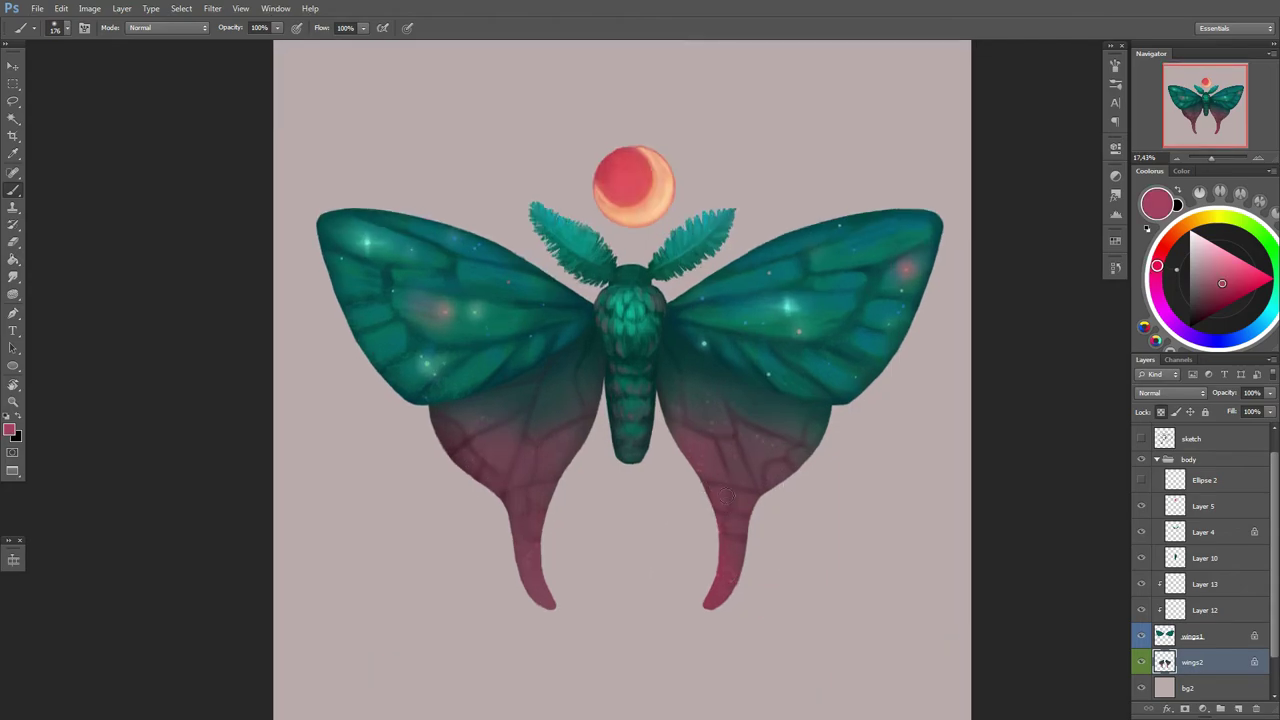
Step: Sample a darker mauve and a dark teal-grey near the body
right_click(646, 424)
key("Escape")
left_click(491, 432, "alt")
left_click_drag(491, 432, 528, 371)
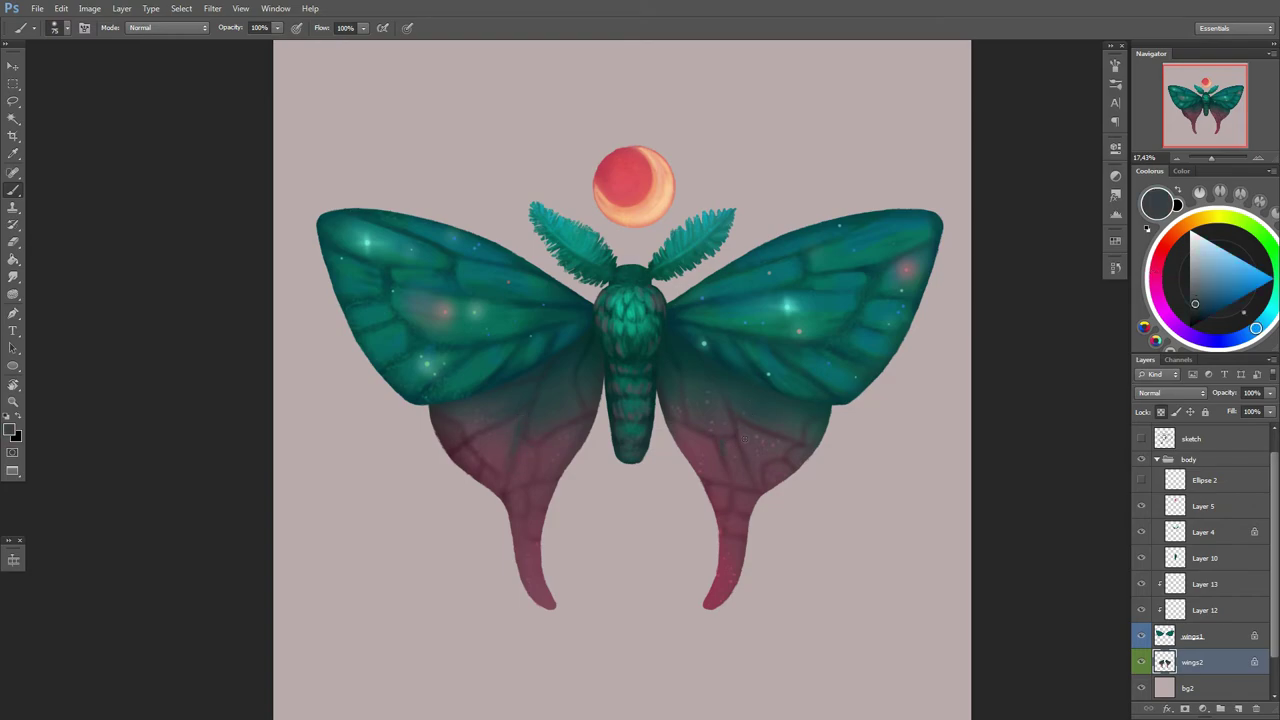
Step: Pick a mauve-pink for the hind wing veins
right_click(700, 396)
key("Escape")
right_click(600, 392)
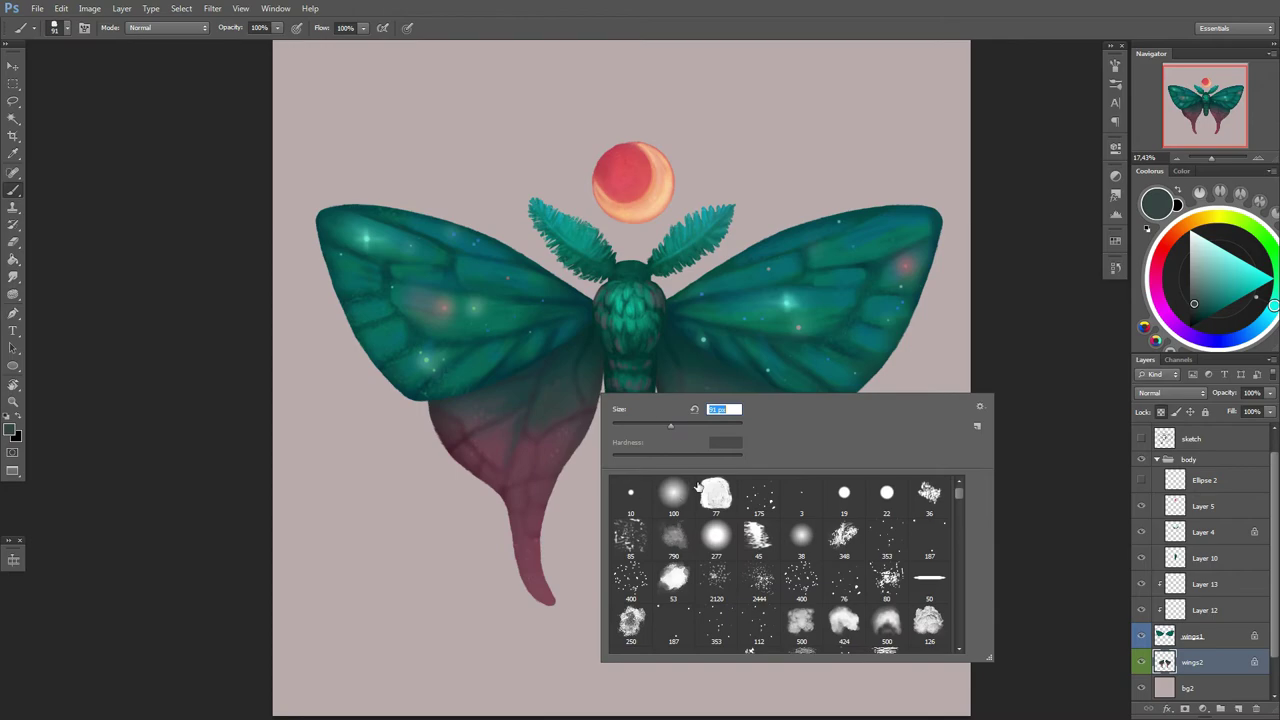
key("Escape")
left_click(538, 447, "alt")
right_click(556, 424)
key("Escape")
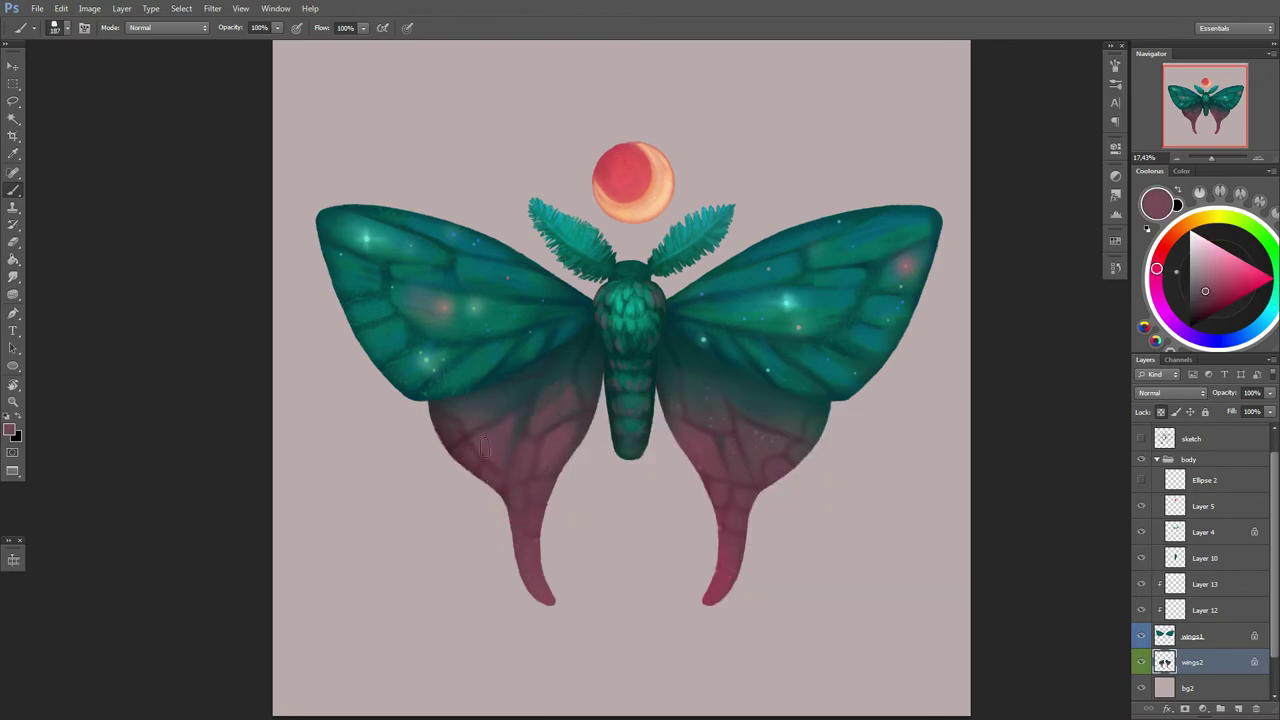
Step: Lighten both hind wings below the green edge and paint pink onto the right tail
left_click_drag(484, 448, 510, 395)
left_click_drag(761, 436, 742, 398)
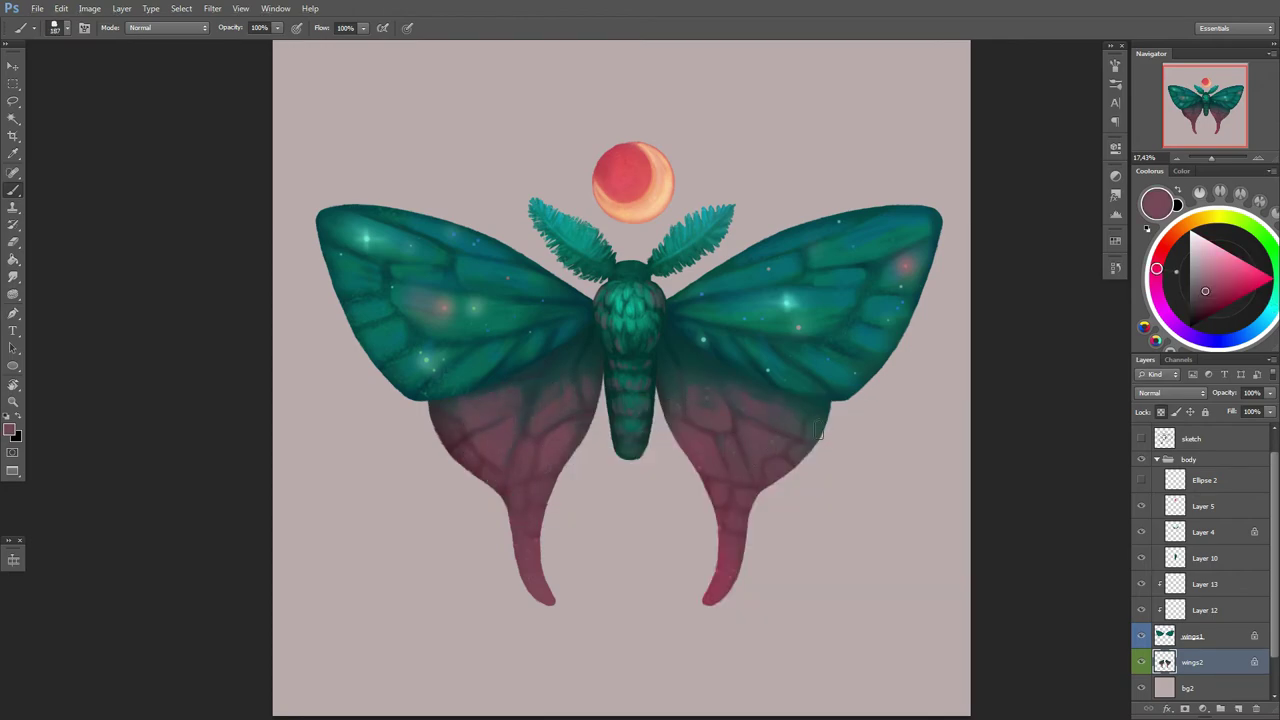
left_click(543, 534, "alt")
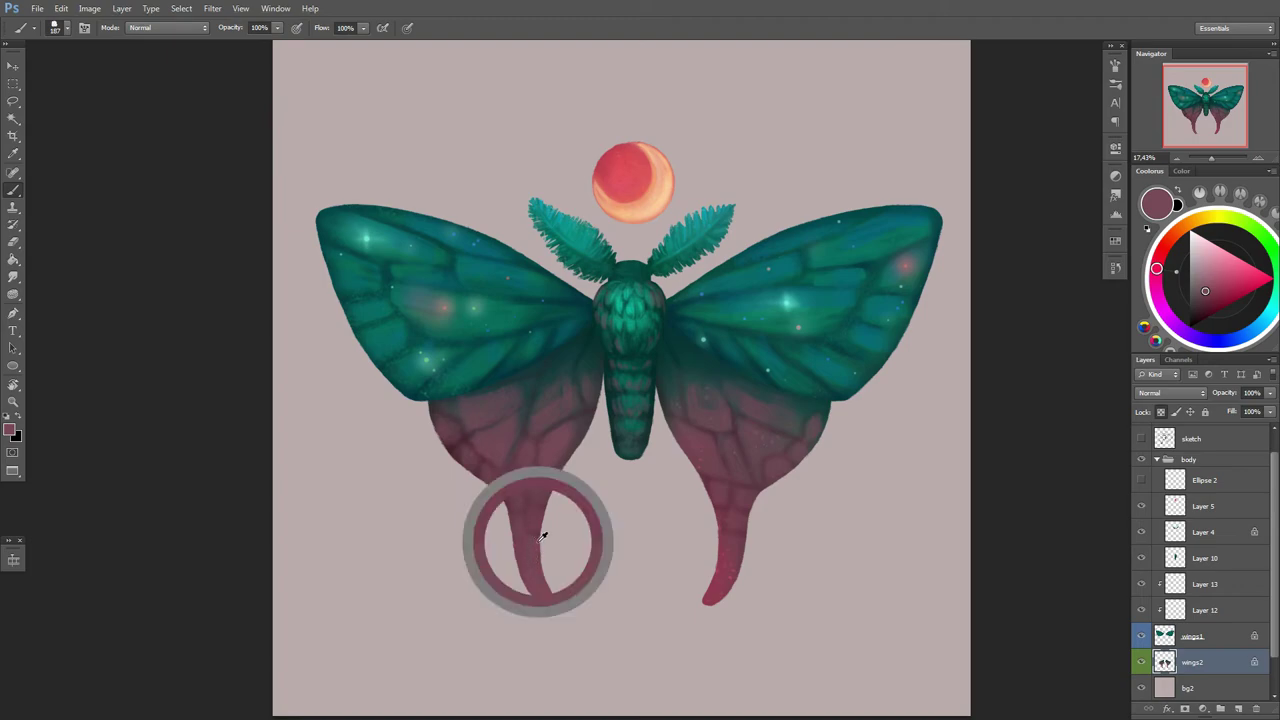
right_click(840, 430)
key("Escape")
left_click_drag(722, 590, 765, 490)
Step: Test an Overlay-mode lighter pink glow on the left hind wing, then undo it
right_click(765, 490)
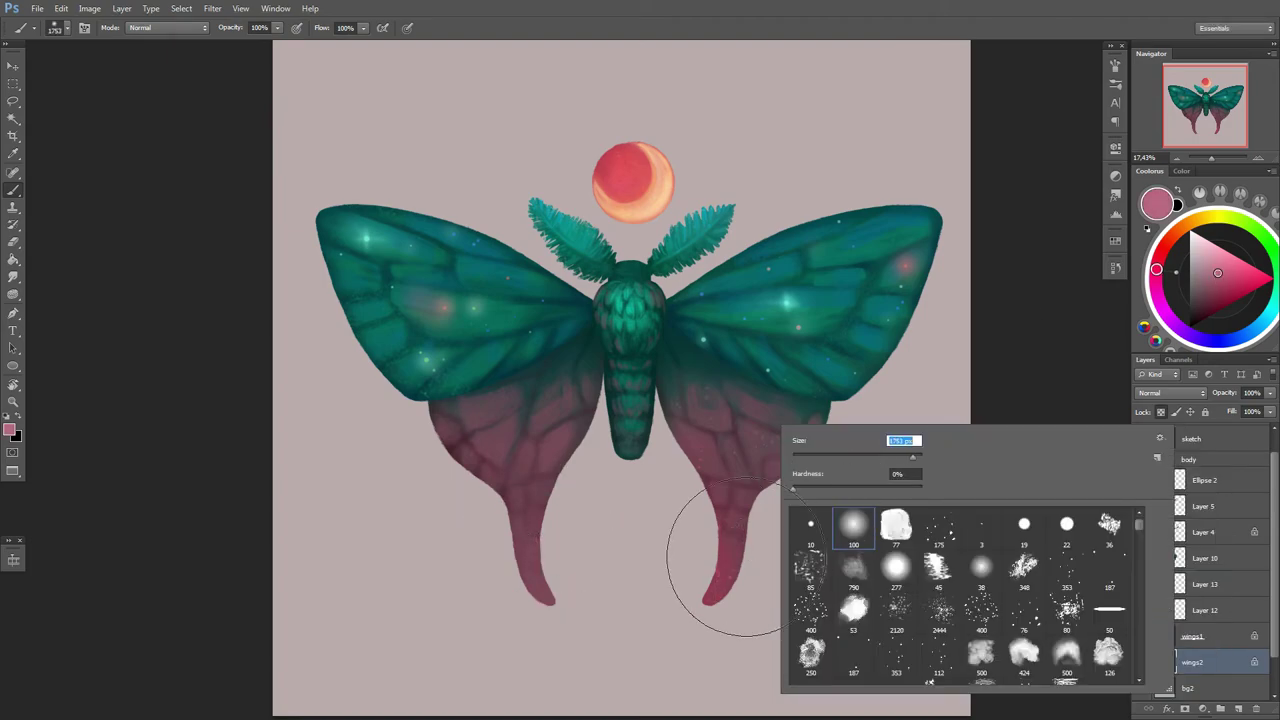
left_click(165, 27)
left_click(150, 228)
left_click(1217, 247)
left_click_drag(525, 465, 611, 500)
key("ctrl+z")
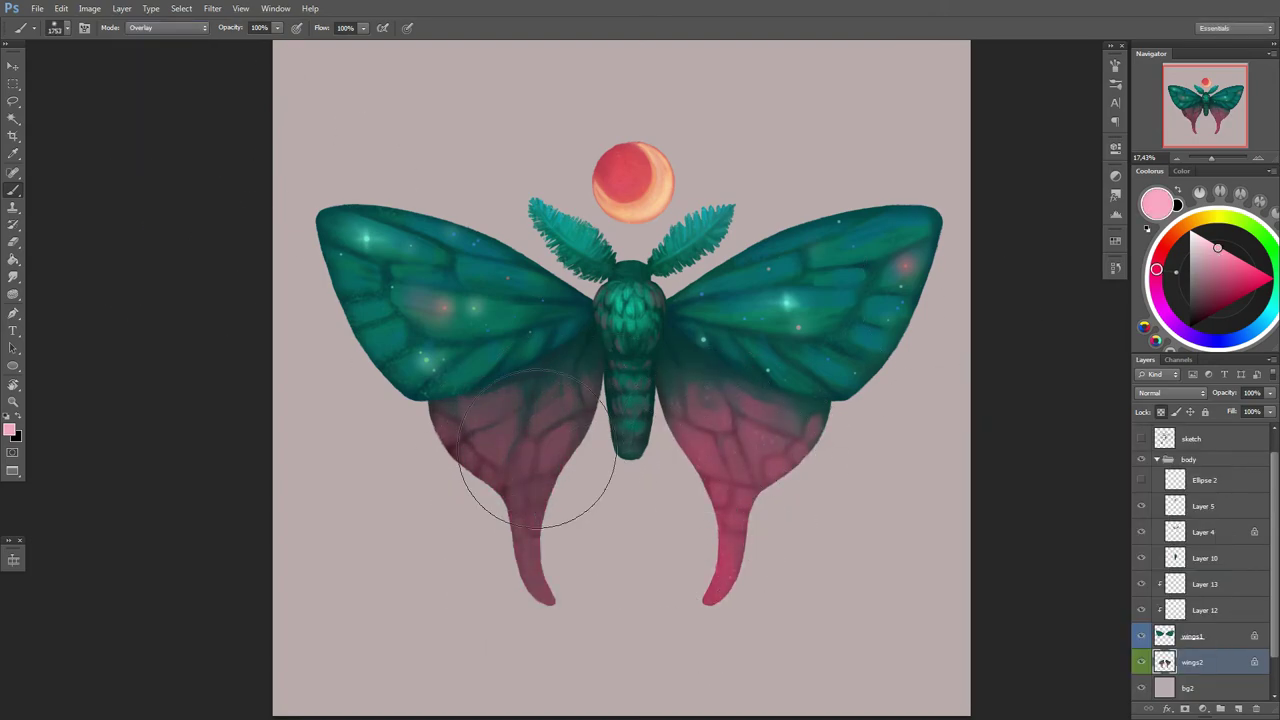
Step: Pick a dark teal and set the brush back to Normal blending
scroll(620, 600, "down", 5)
scroll(610, 555, "up", 3)
left_click_drag(692, 548, 679, 501)
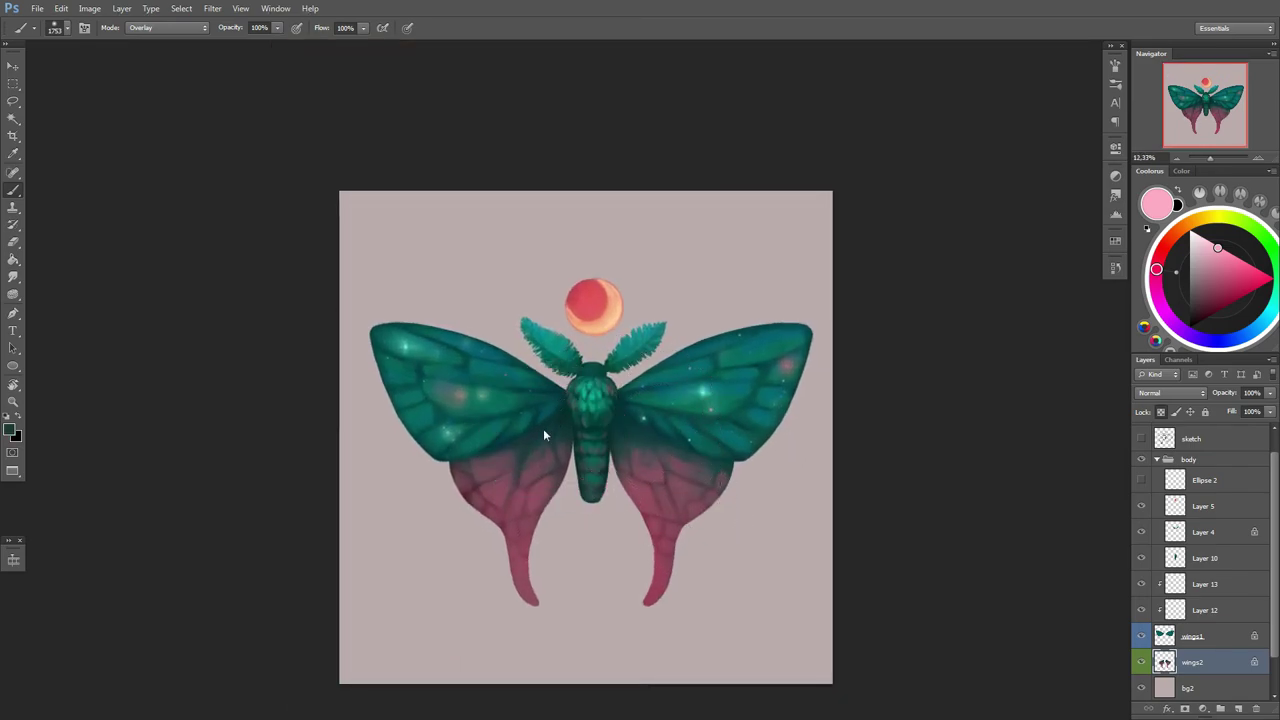
left_click(443, 466, "alt")
left_click(165, 27)
scroll(500, 460, "up", 1)
right_click(602, 424)
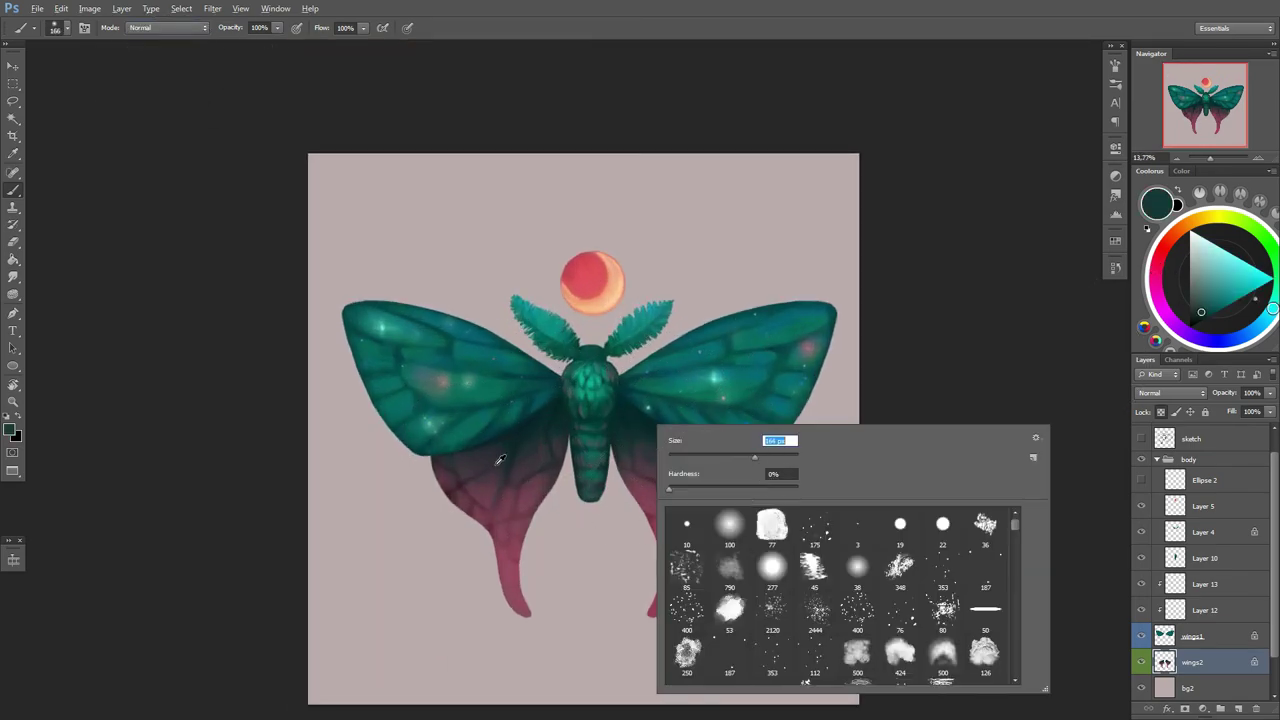
left_click(462, 473, "alt")
Step: Sample a very dark teal from the body, then pick a medium teal
left_click(565, 428, "alt")
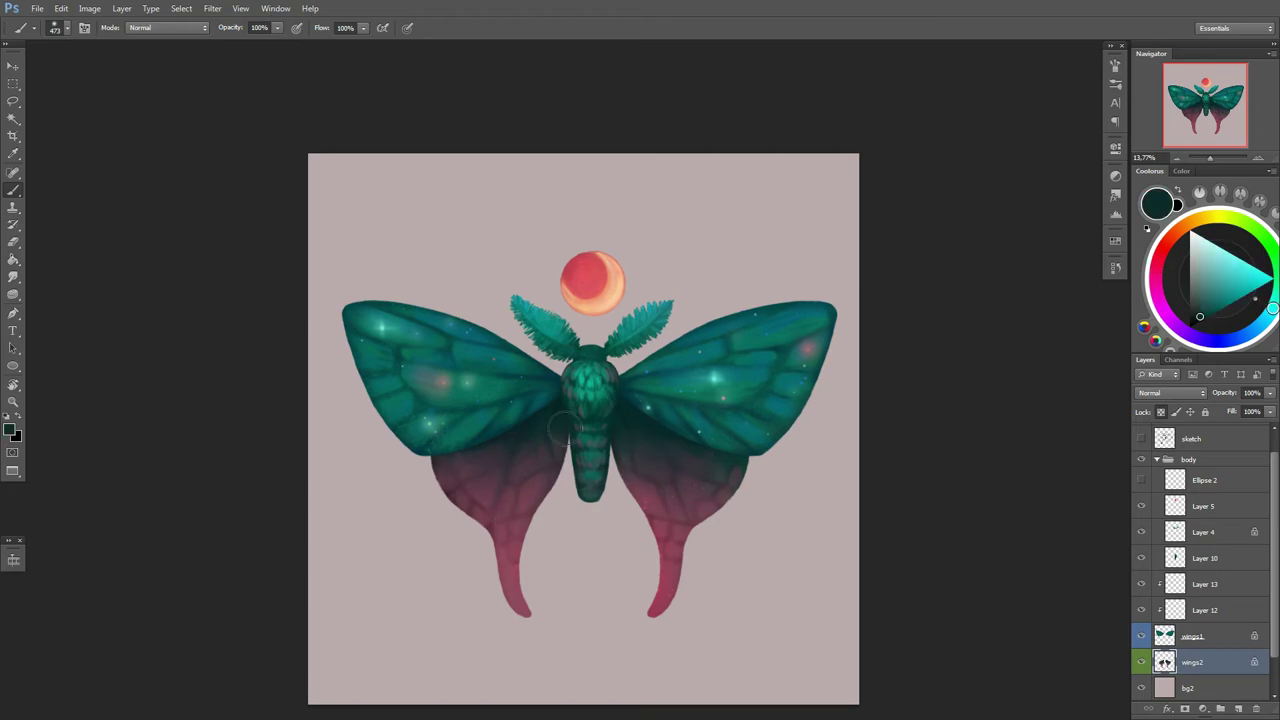
scroll(758, 541, "up", 1)
left_click(775, 410, "alt")
right_click(775, 410)
key("Escape")
right_click(692, 416)
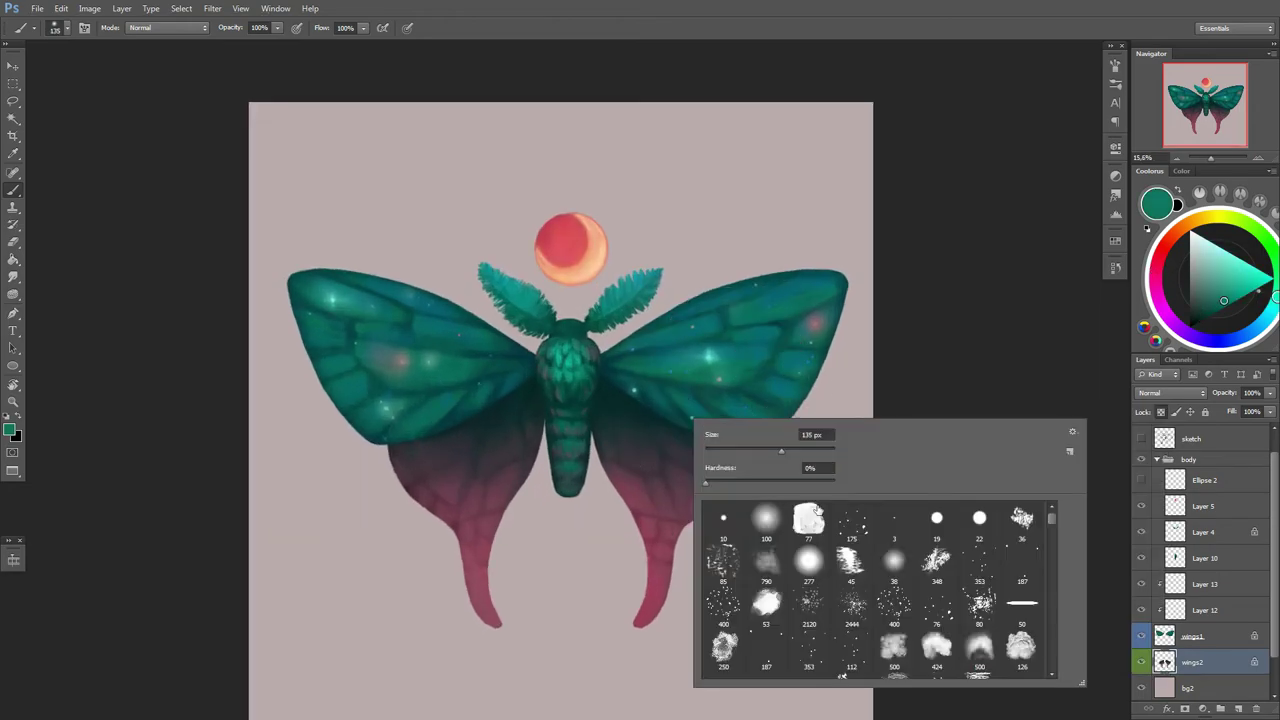
key("Escape")
Step: Blend teal into the tops of the right and left lower wings
left_click_drag(628, 425, 675, 477)
left_click_drag(505, 433, 438, 446)
right_click(564, 424)
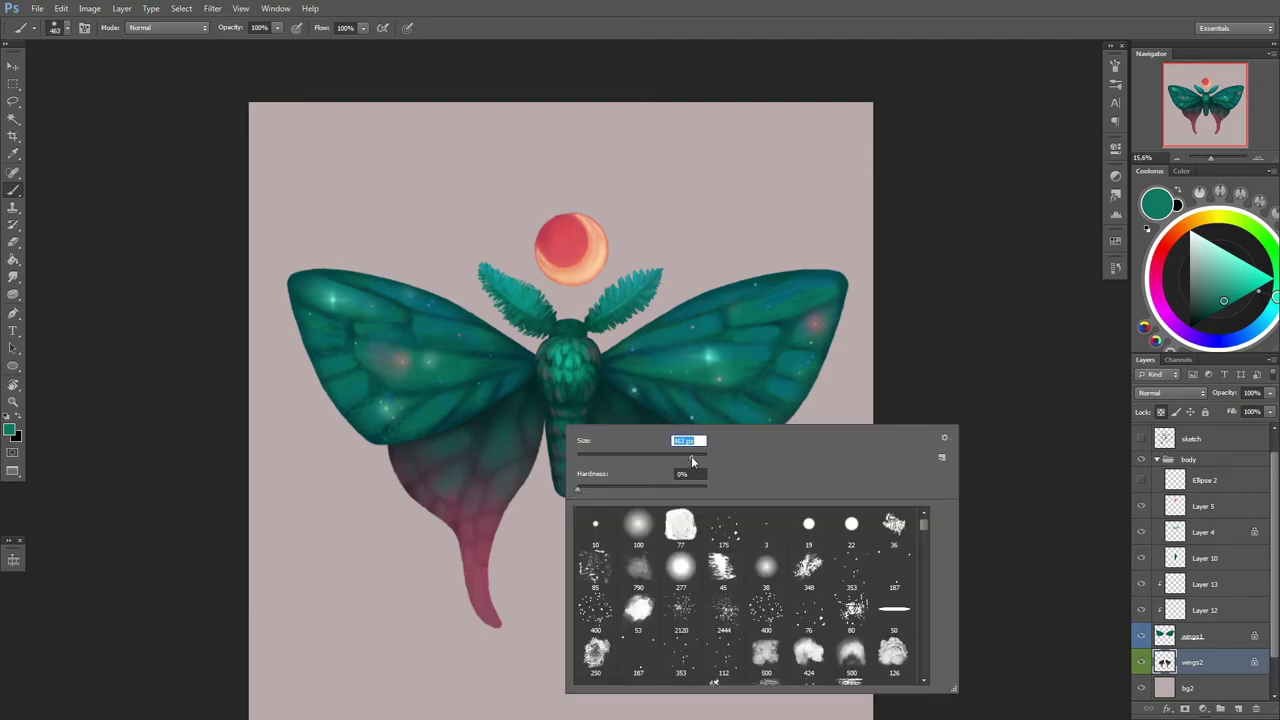
key("Escape")
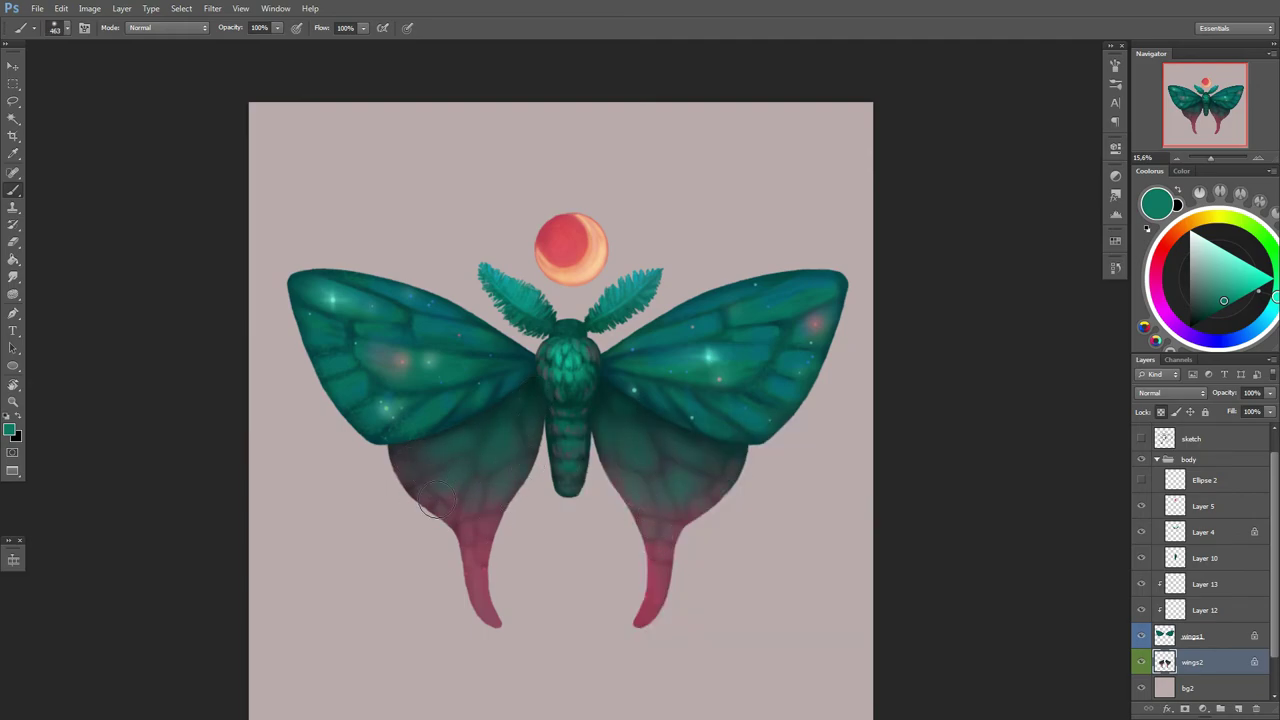
right_click(794, 470)
Step: Rotate the canvas view about 45° counterclockwise and sample a dark teal
left_click(700, 450, "alt")
scroll(700, 450, "up", 2)
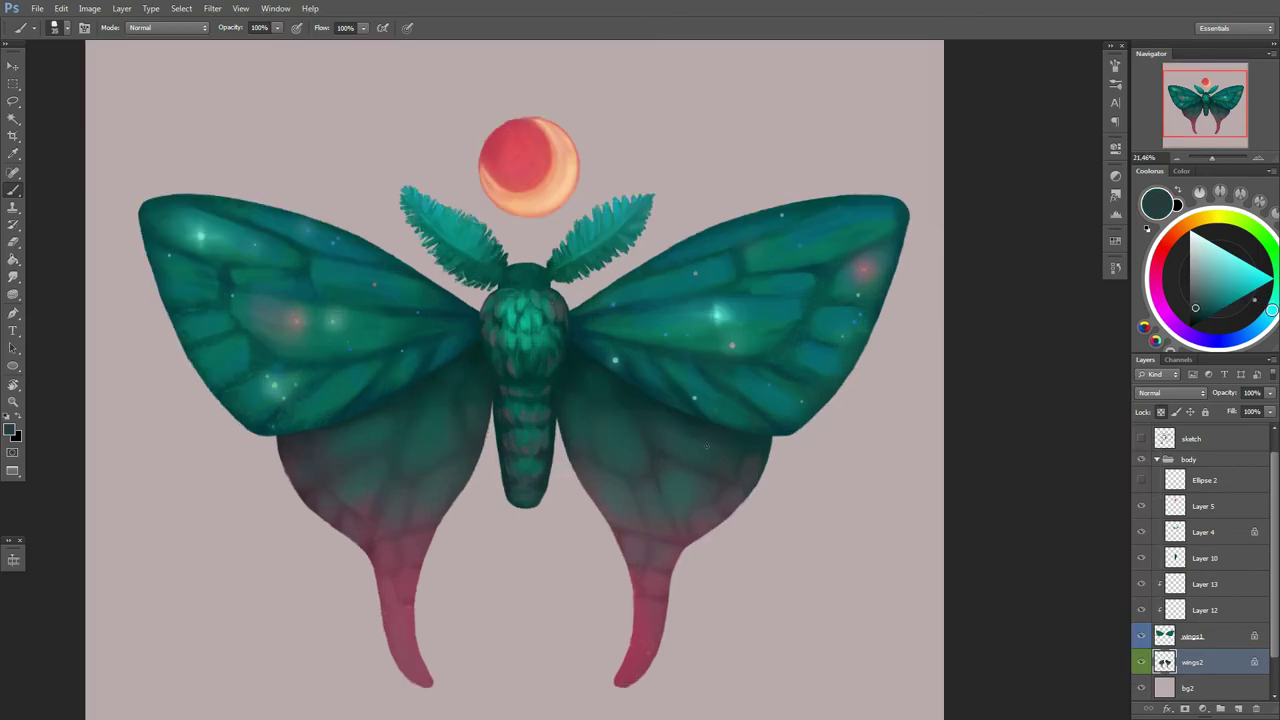
left_click_drag(706, 447, 697, 292)
right_click(764, 414)
key("Escape")
Step: Sample brighter, deep and lighter teals from the wings, checking brush size between picks
left_click(684, 292, "alt")
right_click(756, 398)
key("Escape")
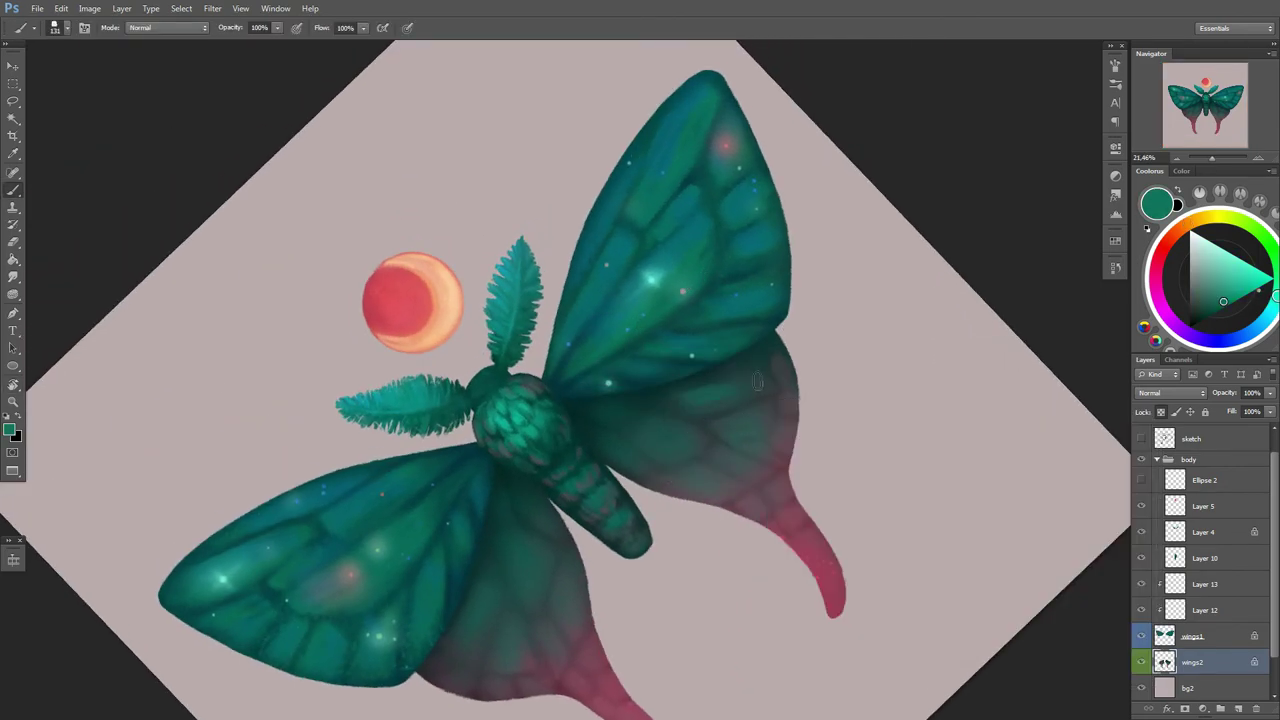
left_click(690, 390, "alt")
right_click(748, 372)
key("Escape")
Step: Nudge the view right and up, then sample darker and lighter teals
key("Escape")
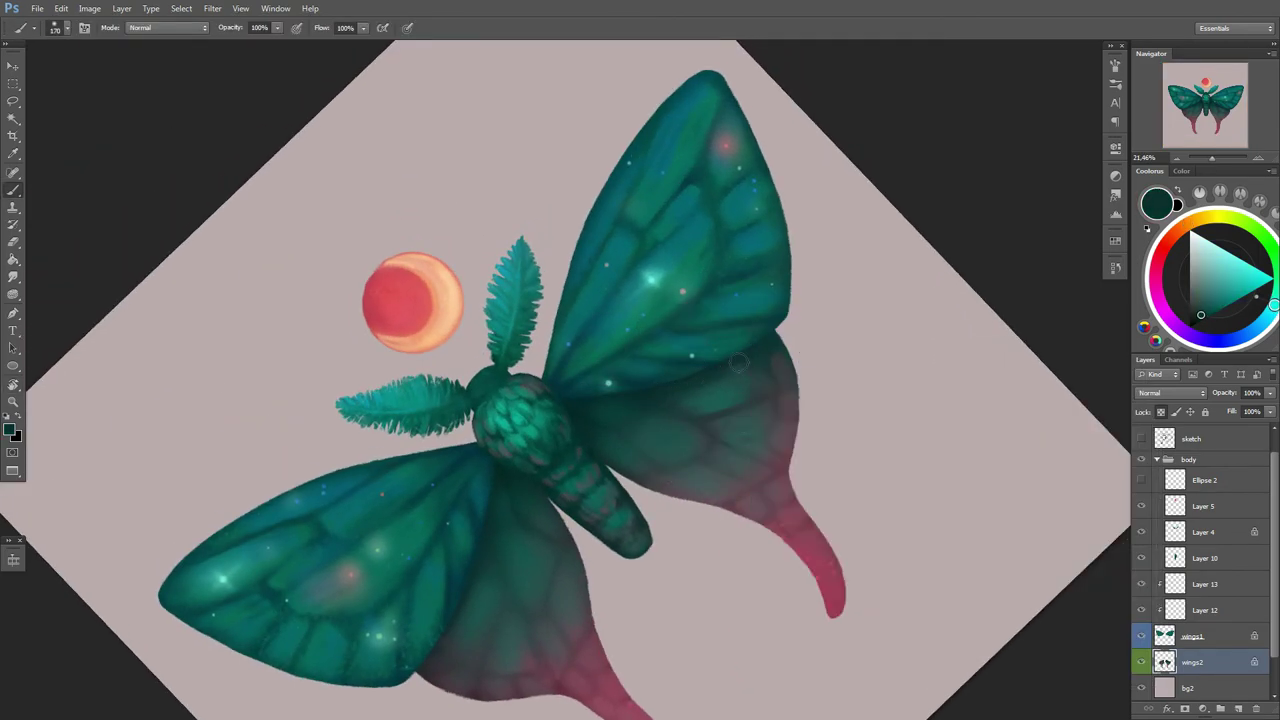
left_click(738, 365, "alt")
mouse_move(734, 483)
left_mouse_down()
mouse_move(749, 475)
mouse_move(689, 464)
left_mouse_up()
right_click(754, 408)
key("Escape")
left_click(674, 396, "alt")
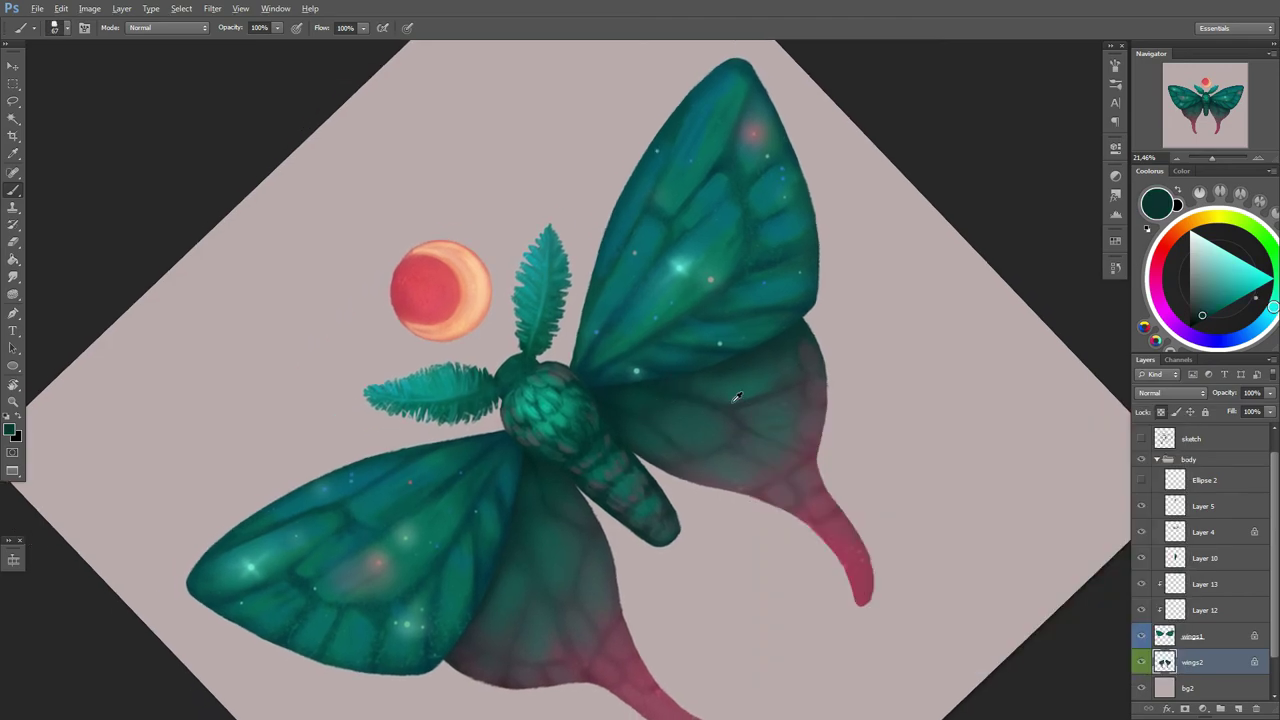
left_click(737, 397, "alt")
right_click(758, 386)
key("Escape")
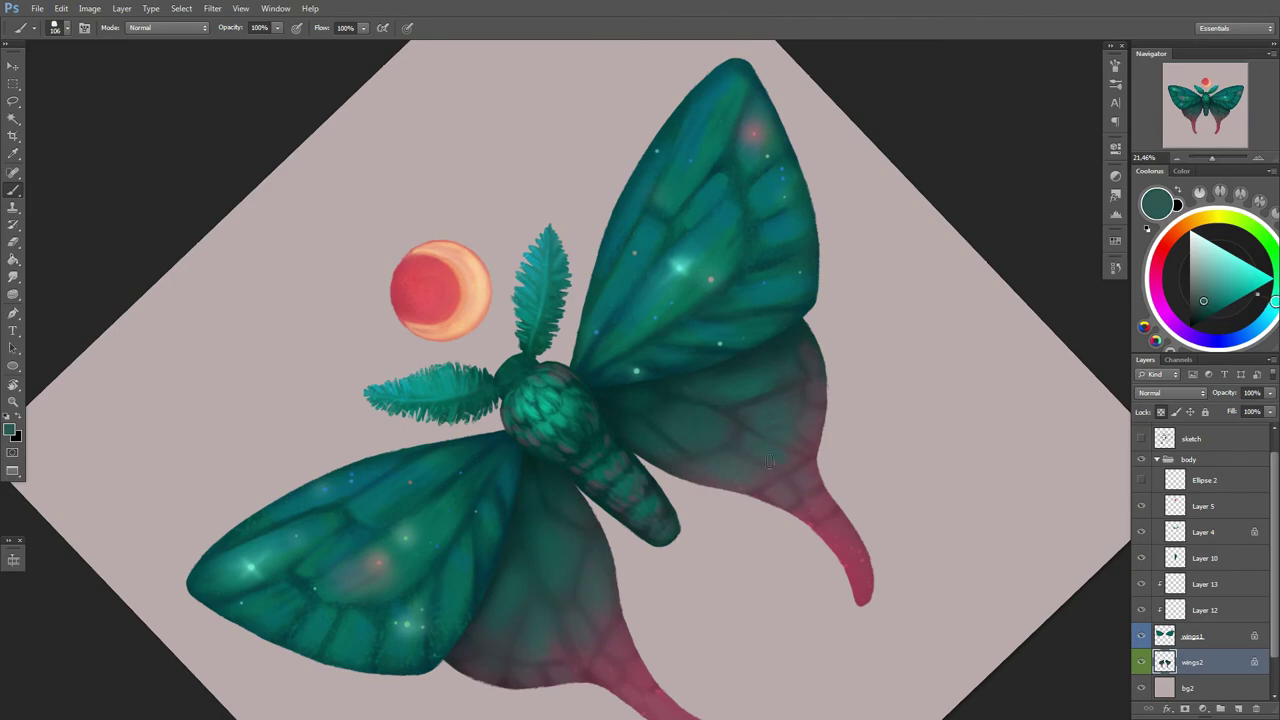
Step: Sample a darker teal and a dark mauve from the lower wing, shifting the view up-right
left_click(665, 457, "alt")
left_click(779, 506, "alt")
right_click(802, 424)
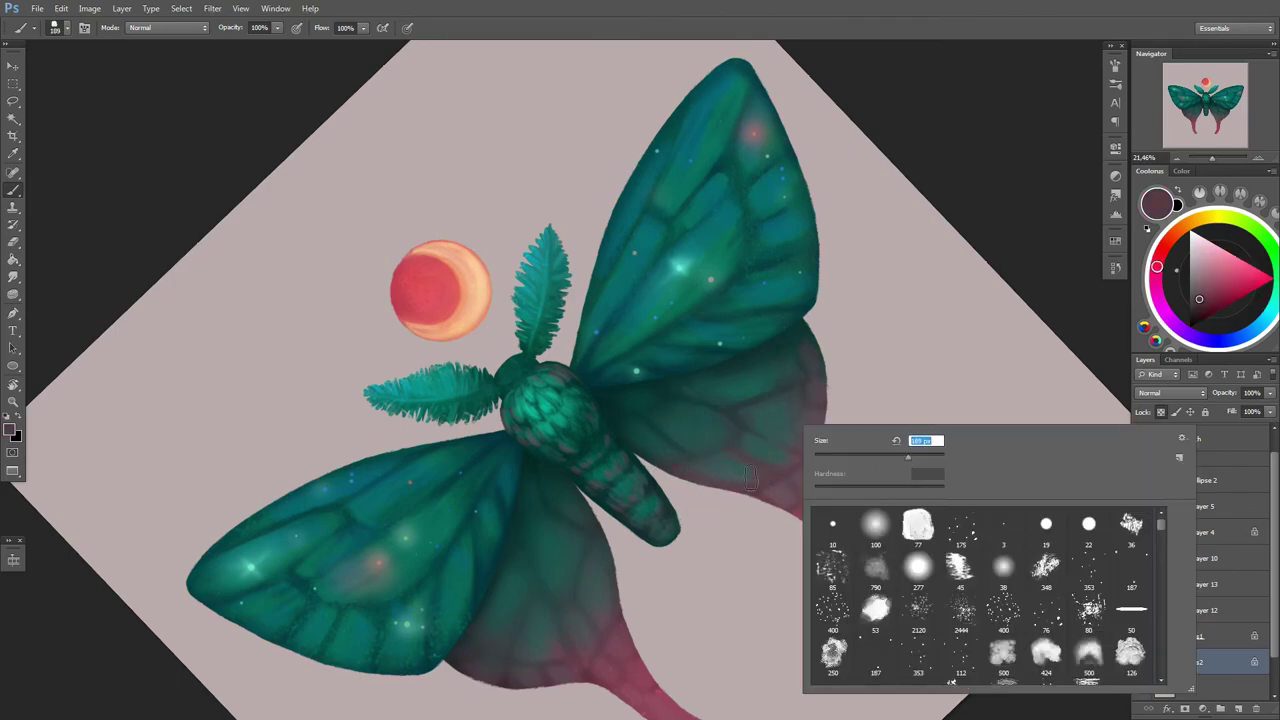
key("Escape")
left_click_drag(597, 625, 622, 563)
left_click(627, 495, "alt")
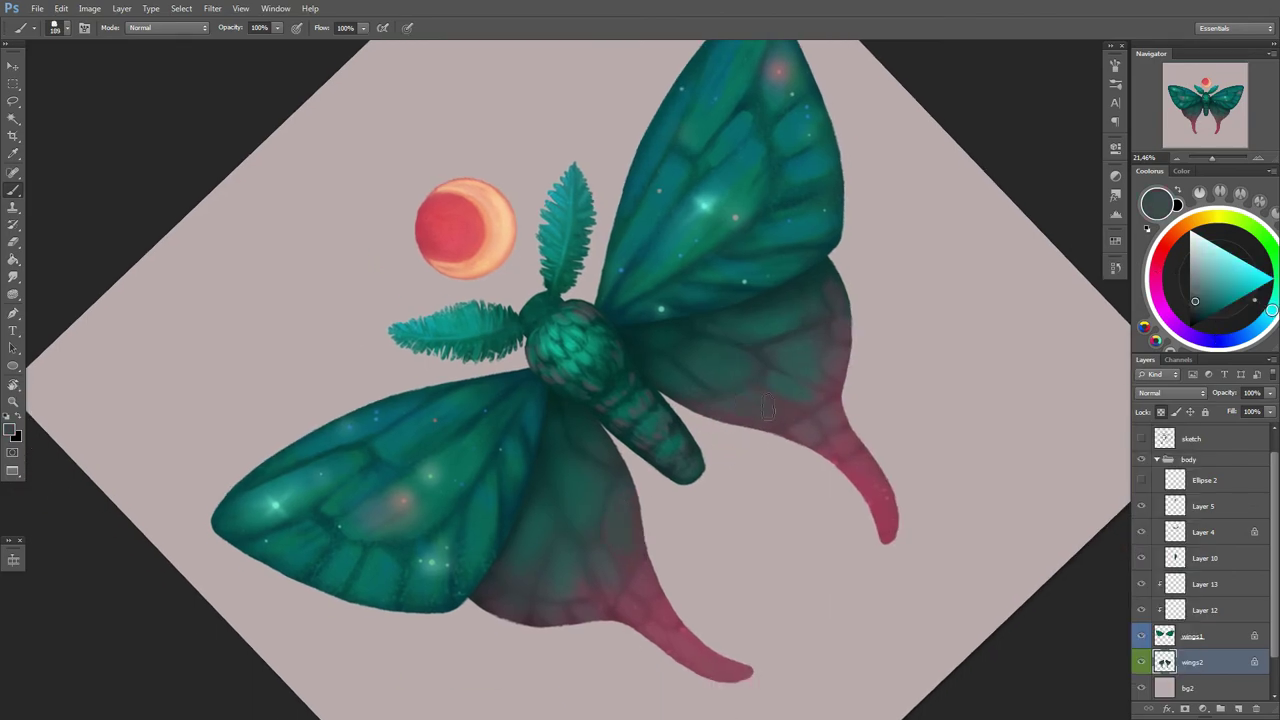
right_click(784, 352)
key("Escape")
Step: Mirror the canvas view horizontally and sample a muted mauve-pink
left_click(734, 326, "alt")
right_click(734, 326)
key("Escape")
key("h")
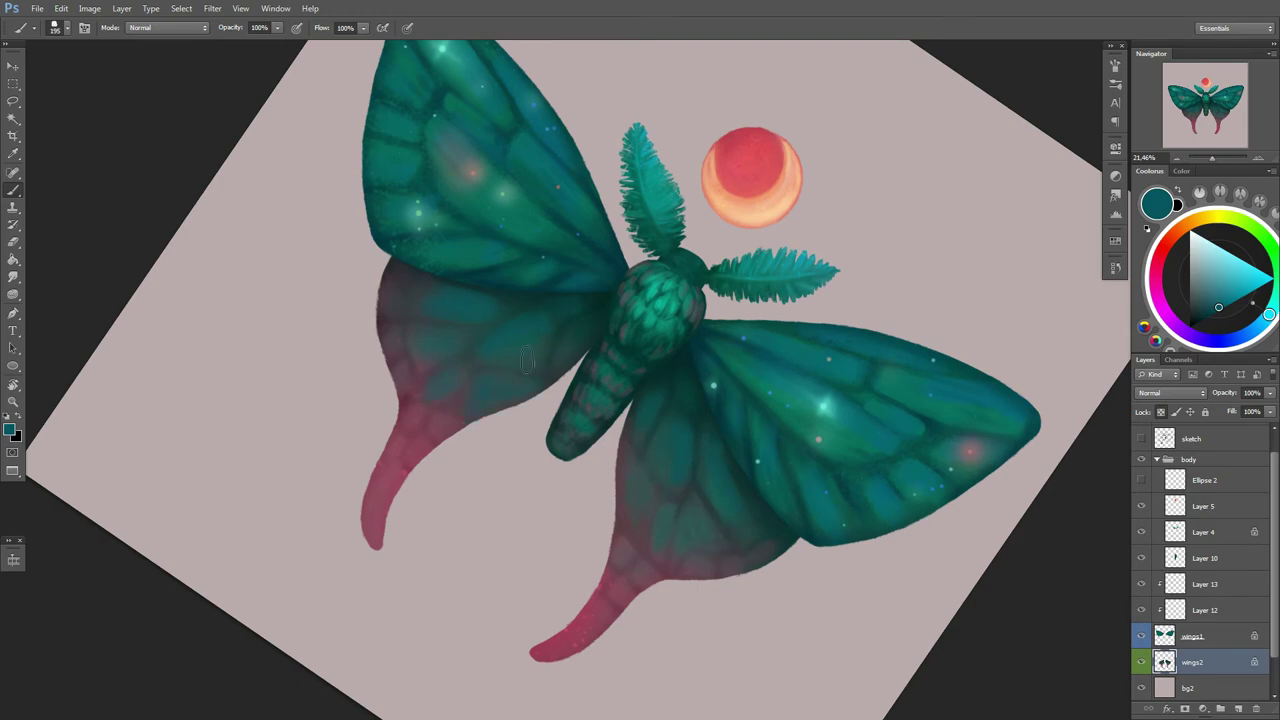
left_click(431, 393, "alt")
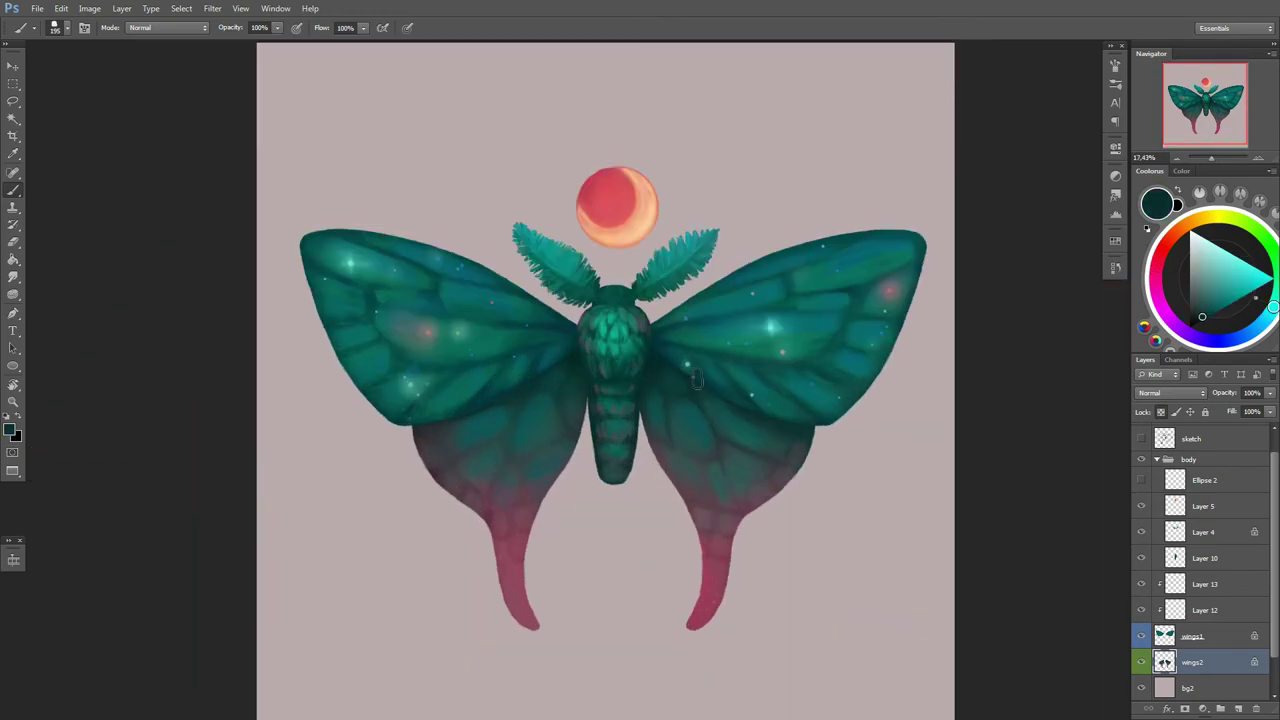
Step: Shrink the brush to 71, then to 64
right_click(758, 346)
left_click_drag(831, 377, 815, 377)
key("Return")
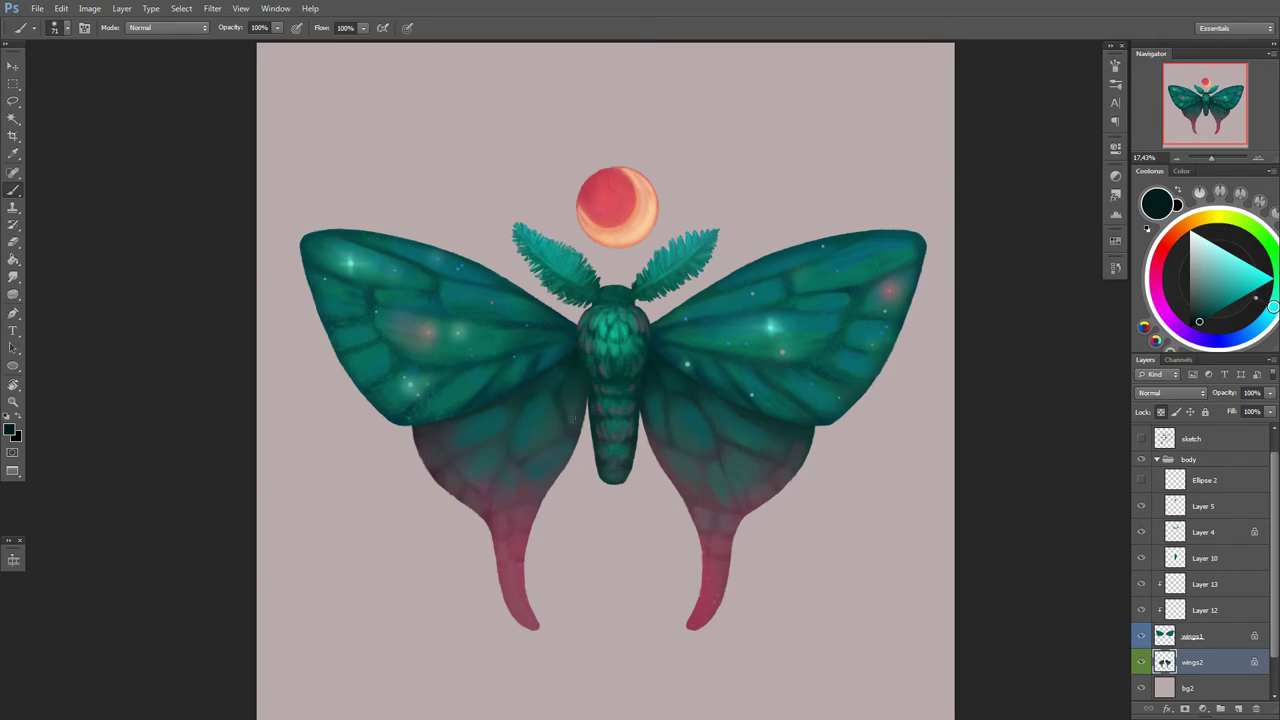
right_click(622, 412)
left_click_drag(679, 443, 675, 443)
key("Return")
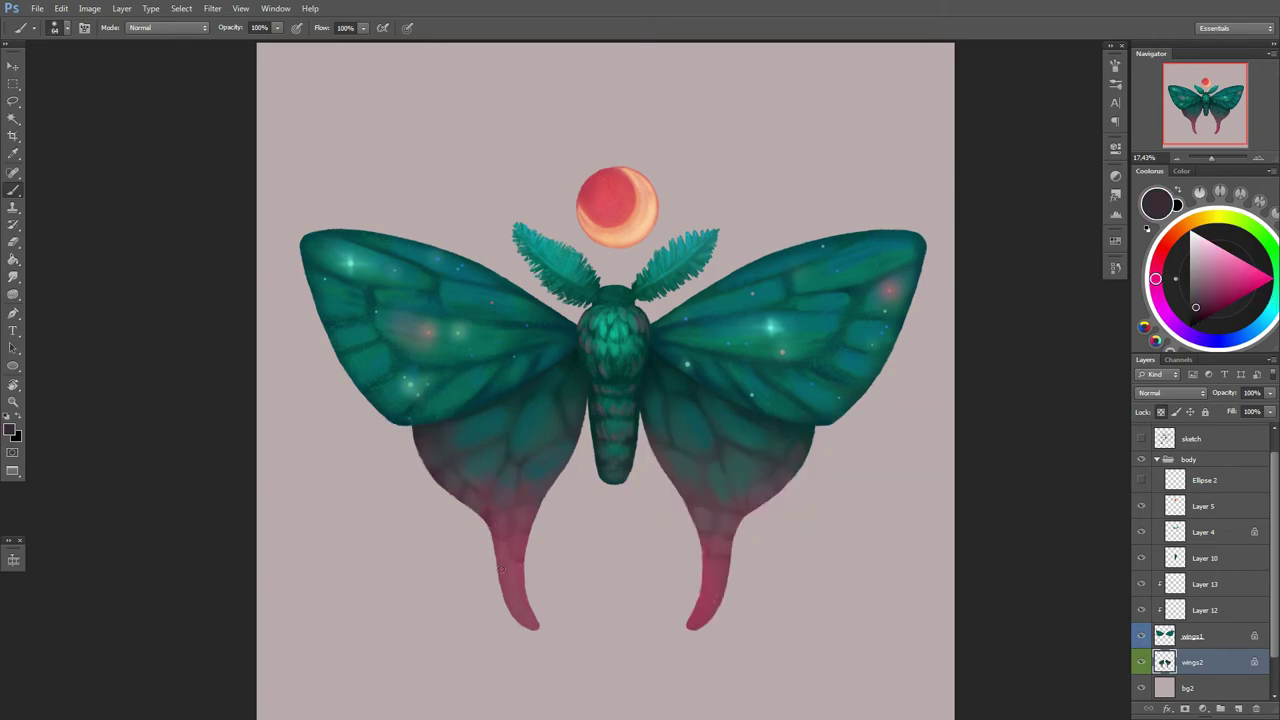
Step: Resize the brush to 147, then much smaller, then 143
right_click(545, 616)
left_click_drag(600, 453, 625, 453)
key("Return")
right_click(846, 461)
left_click_drag(903, 478, 790, 478)
key("Return")
right_click(760, 487)
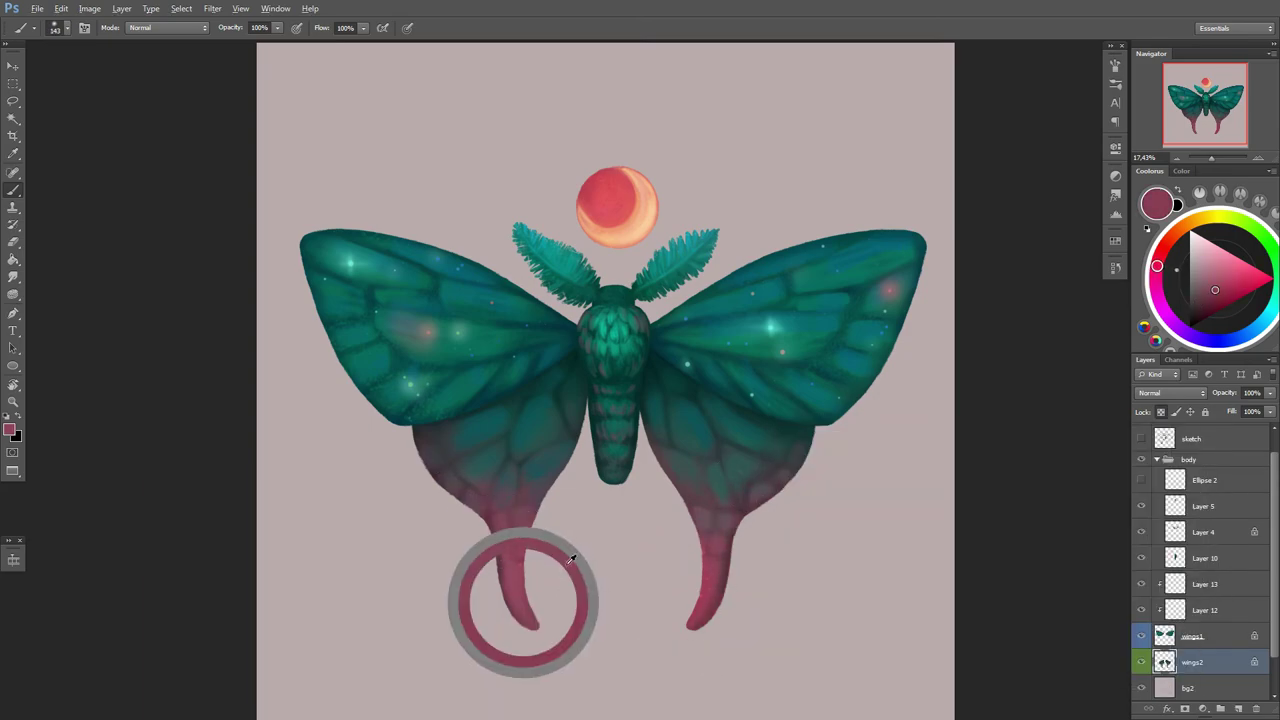
Step: Sample dark teal and wing-tail pink, enlarge the brush, and choose a darker pink
left_click(776, 490, "alt")
left_click(512, 545, "alt")
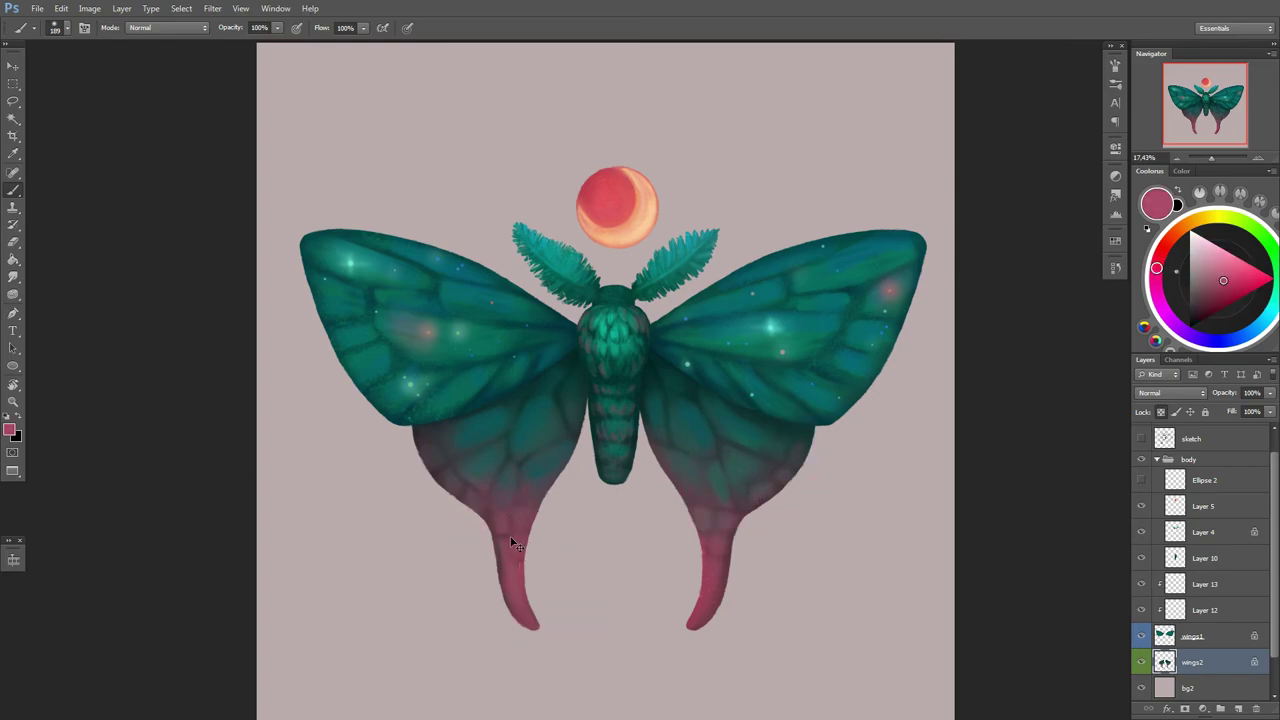
right_click(621, 480)
right_click(555, 484)
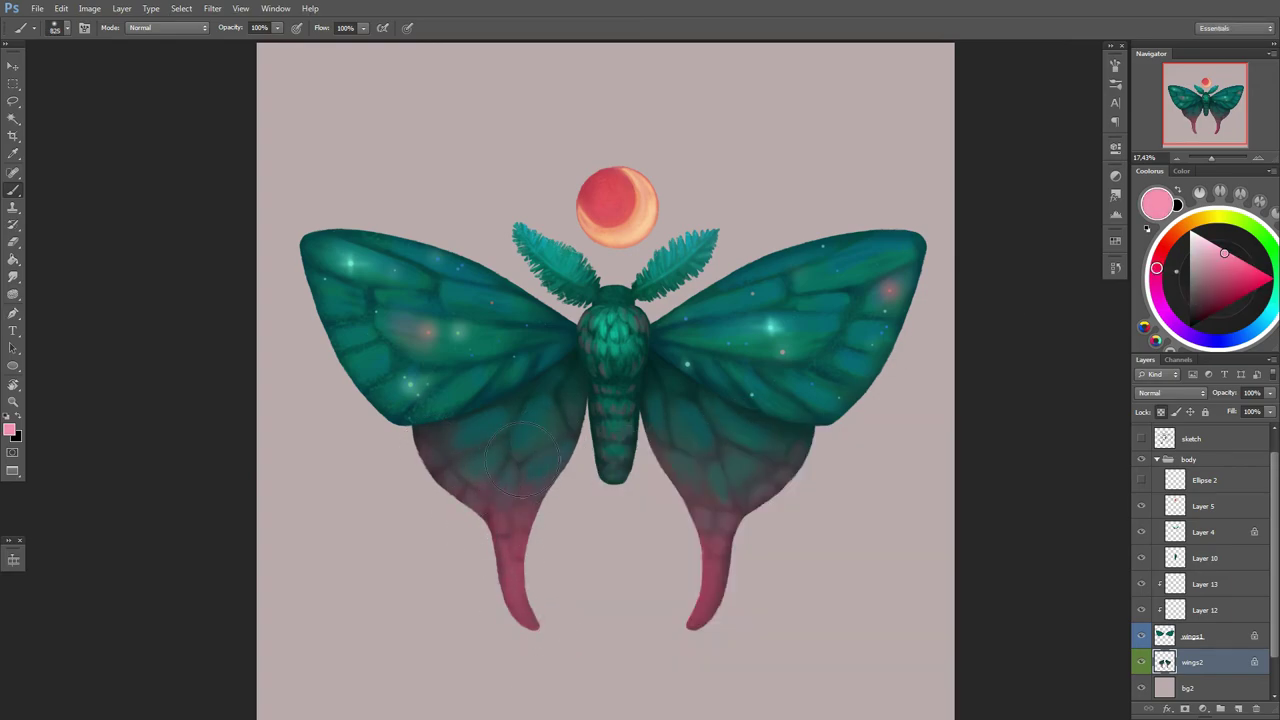
right_click(709, 563)
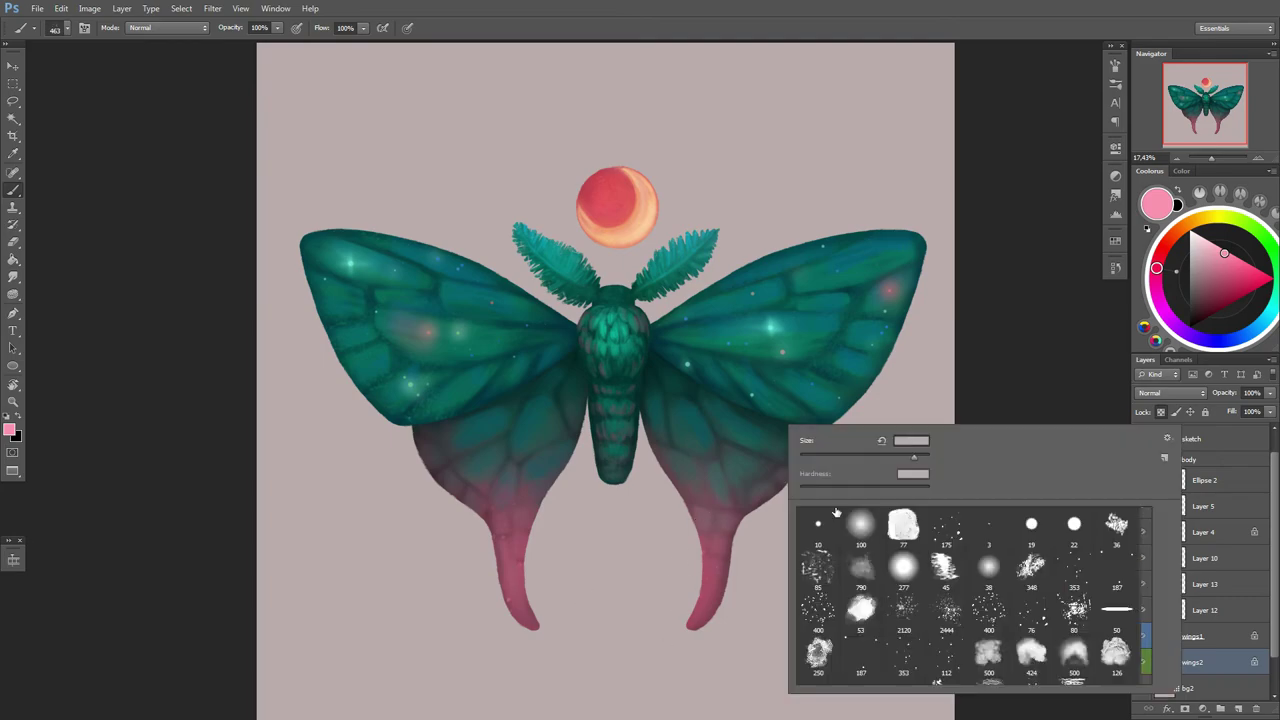
left_click(1213, 282)
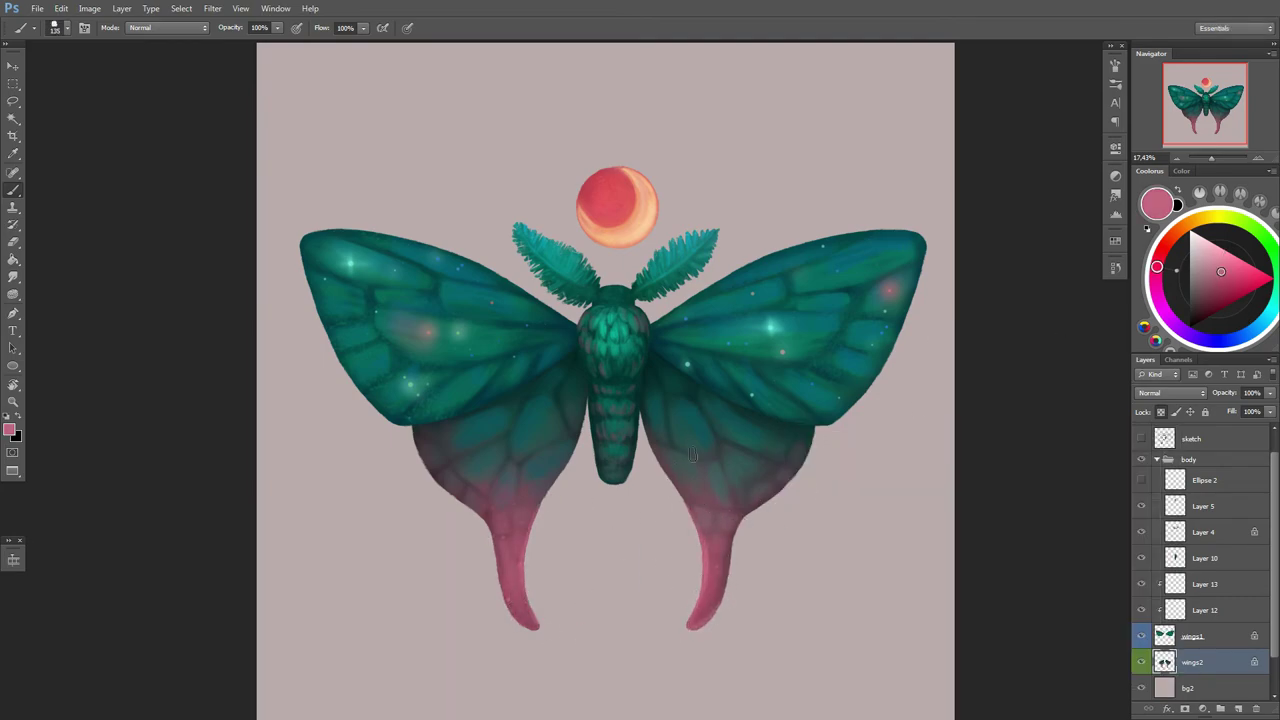
Step: Paint pink blushes along the inner edges of the left and right lower wings
left_click(591, 390, "alt")
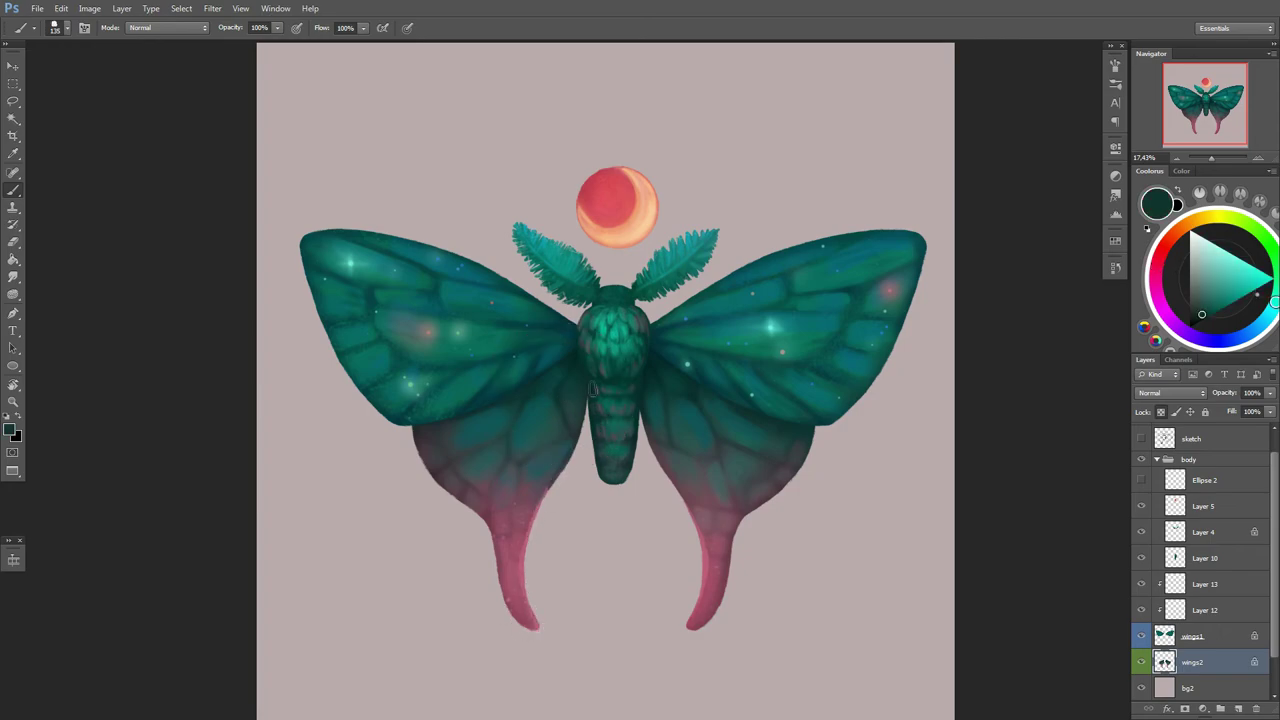
left_click(546, 497, "alt")
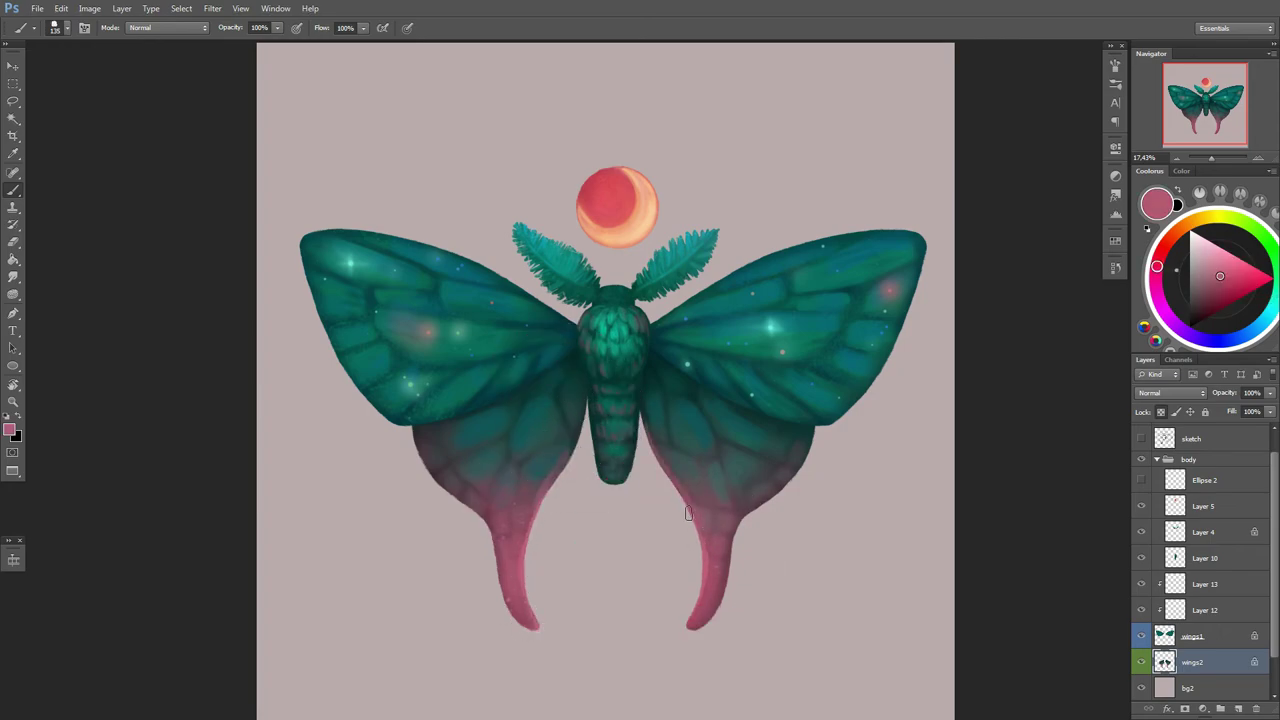
right_click(575, 452)
right_click(570, 410)
left_click_drag(546, 488, 568, 450)
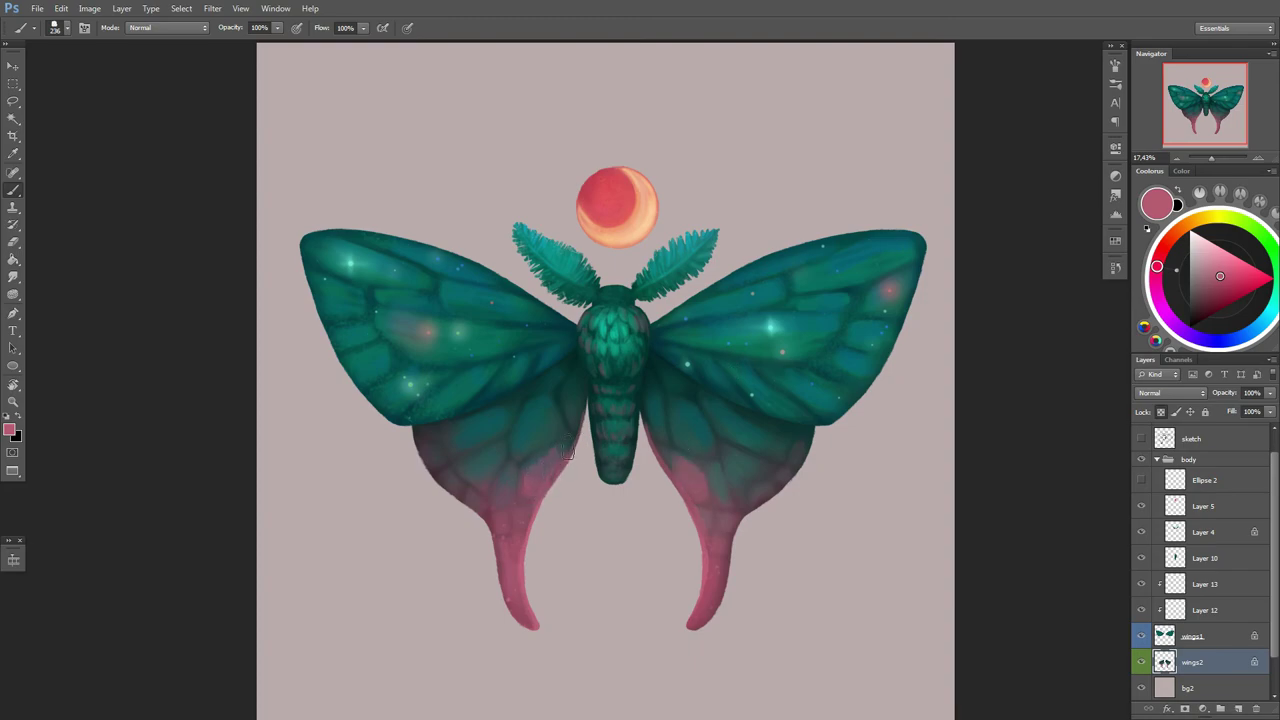
left_click_drag(716, 496, 750, 470)
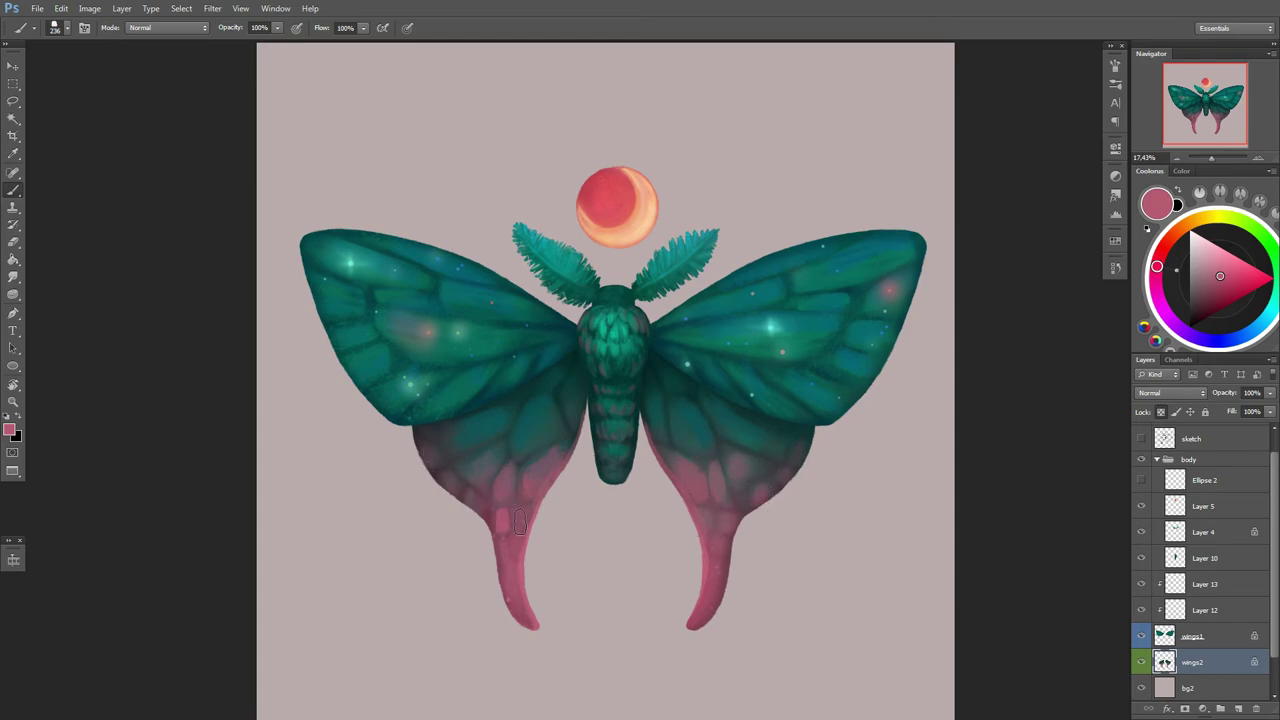
Step: Sample dark teal and a muted pink-mauve from the wing tail
right_click(760, 424)
scroll(771, 571, "down", 3)
scroll(562, 500, "up", 2)
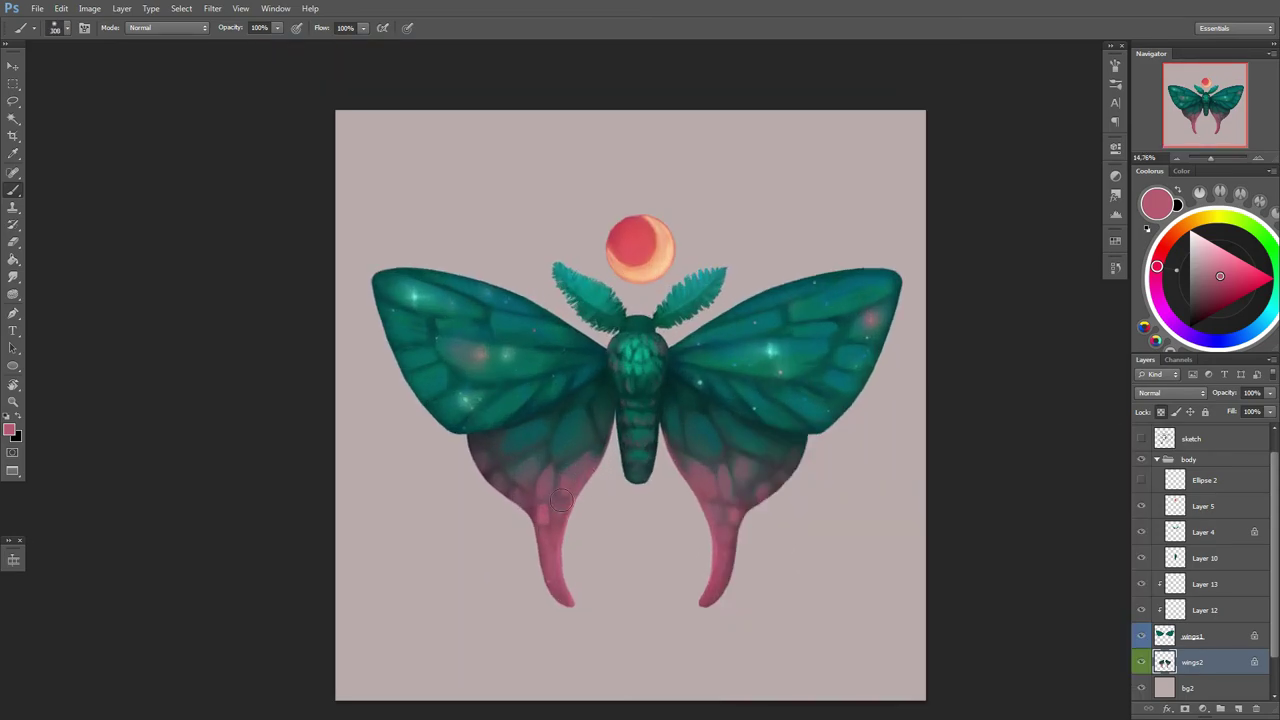
left_click(740, 450, "alt")
left_click(549, 540, "alt")
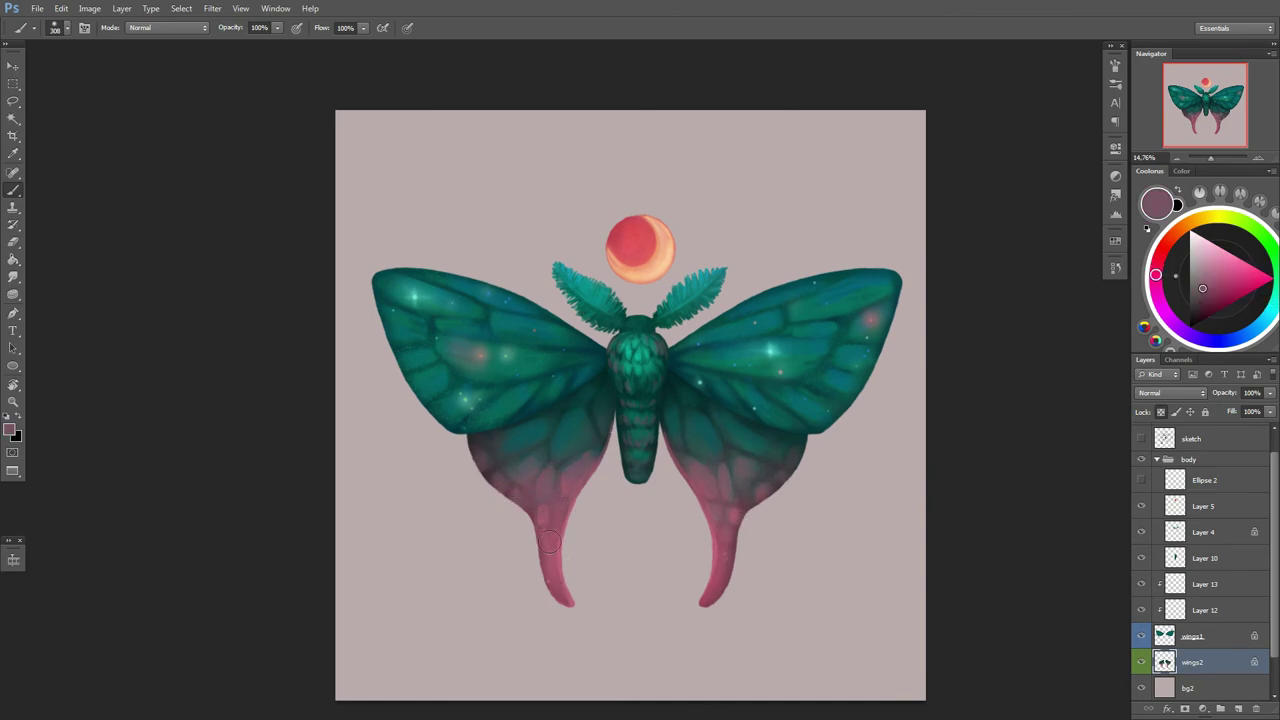
Step: Clip the new Layer 14 to the wings2 layer as a clipping mask
right_click(1234, 656)
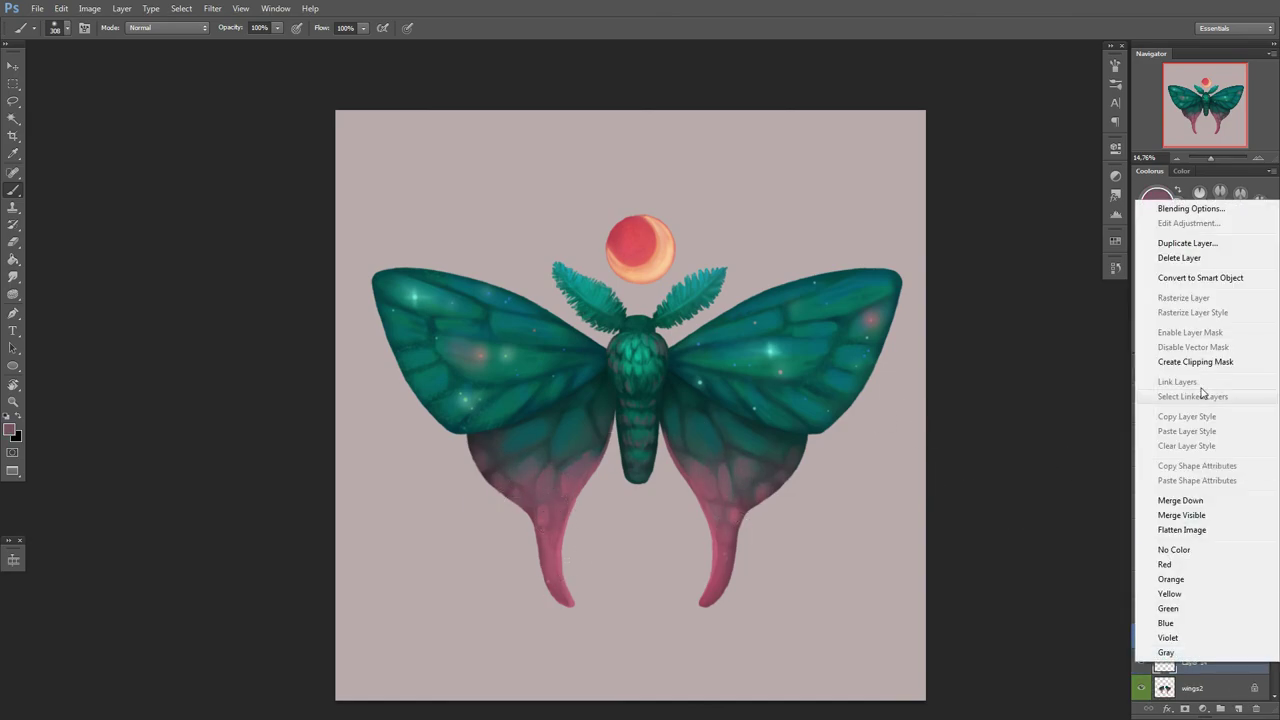
left_click(1238, 708)
right_click(890, 424)
left_click_drag(900, 457, 922, 461)
Step: Set white as the painting colour and resize the new layer's contents with Free Transform
key("Return")
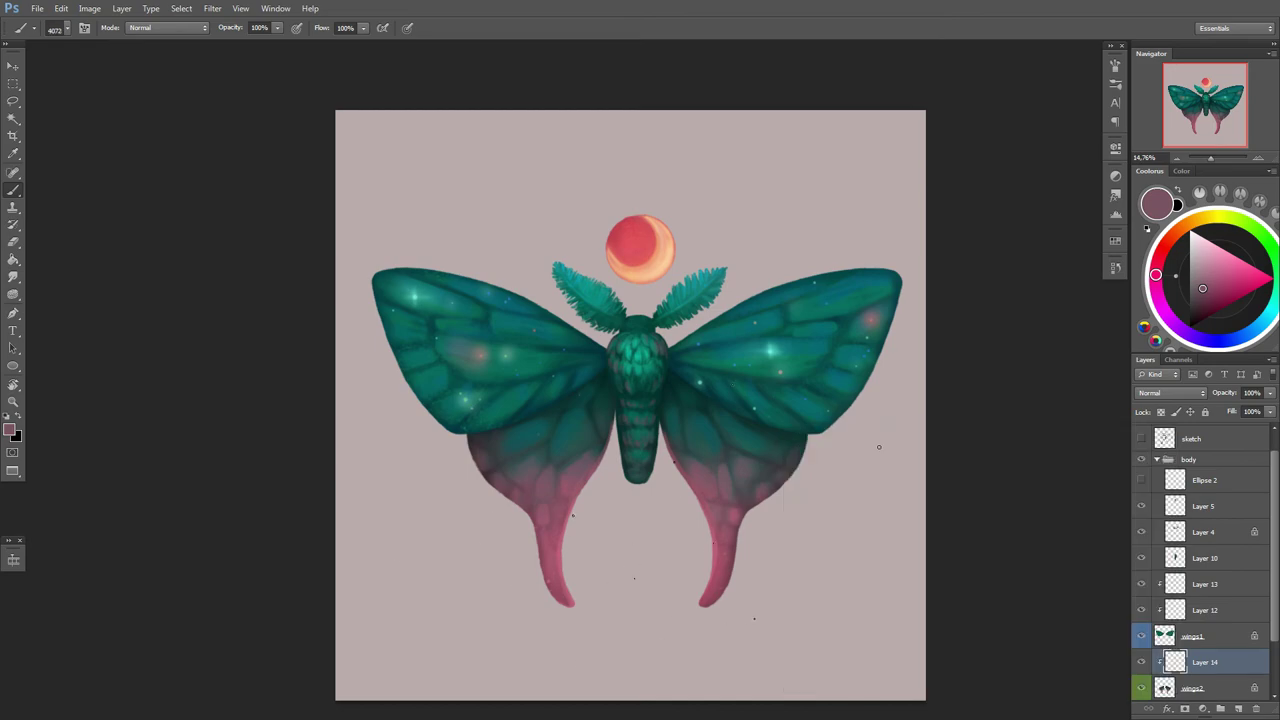
key("d")
key("x")
scroll(705, 437, "down", 1)
key("ctrl+t")
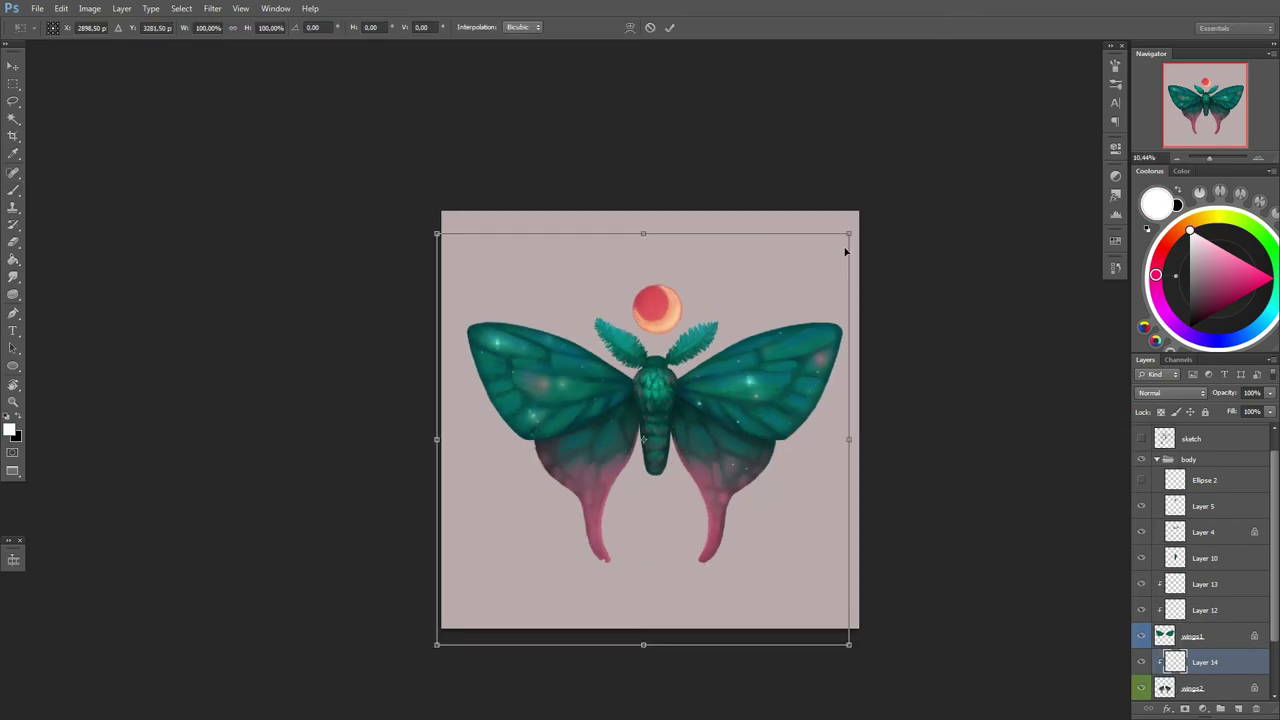
left_click_drag(808, 451, 728, 480)
key("Return")
Step: Scale the white speckles up to about 147% with Free Transform
scroll(834, 606, "up", 2)
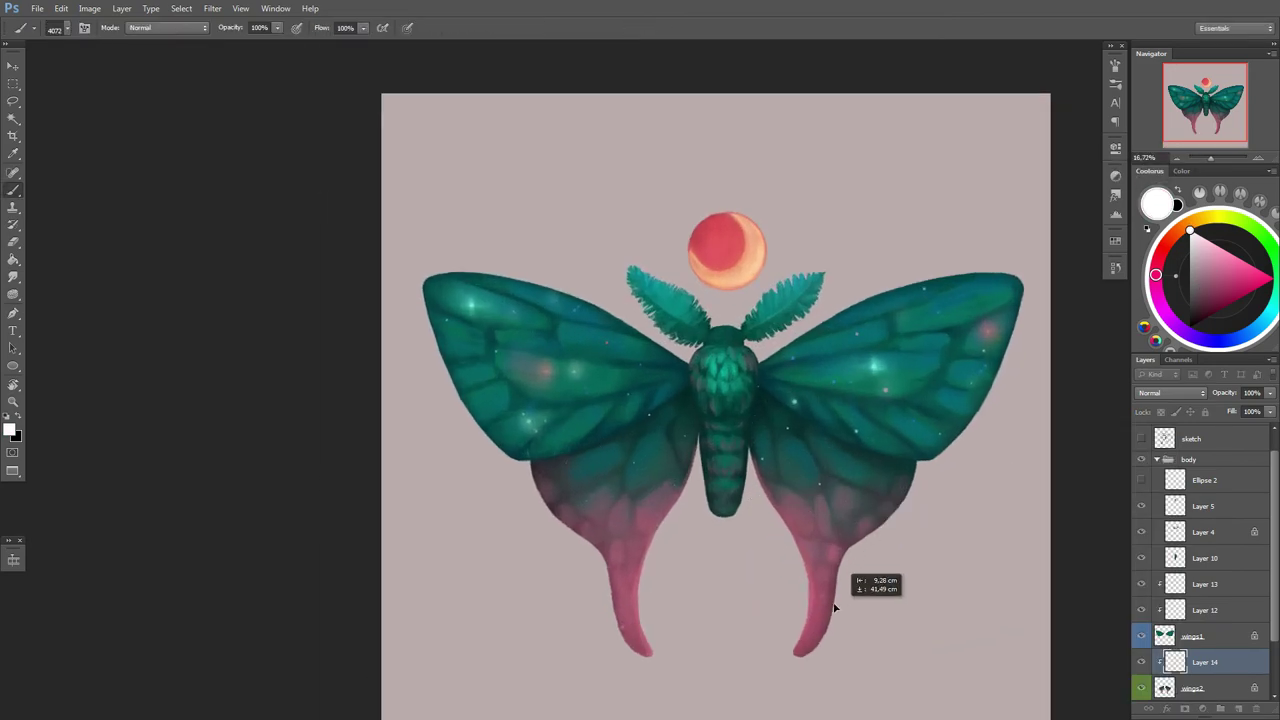
right_click(772, 416)
key("Return")
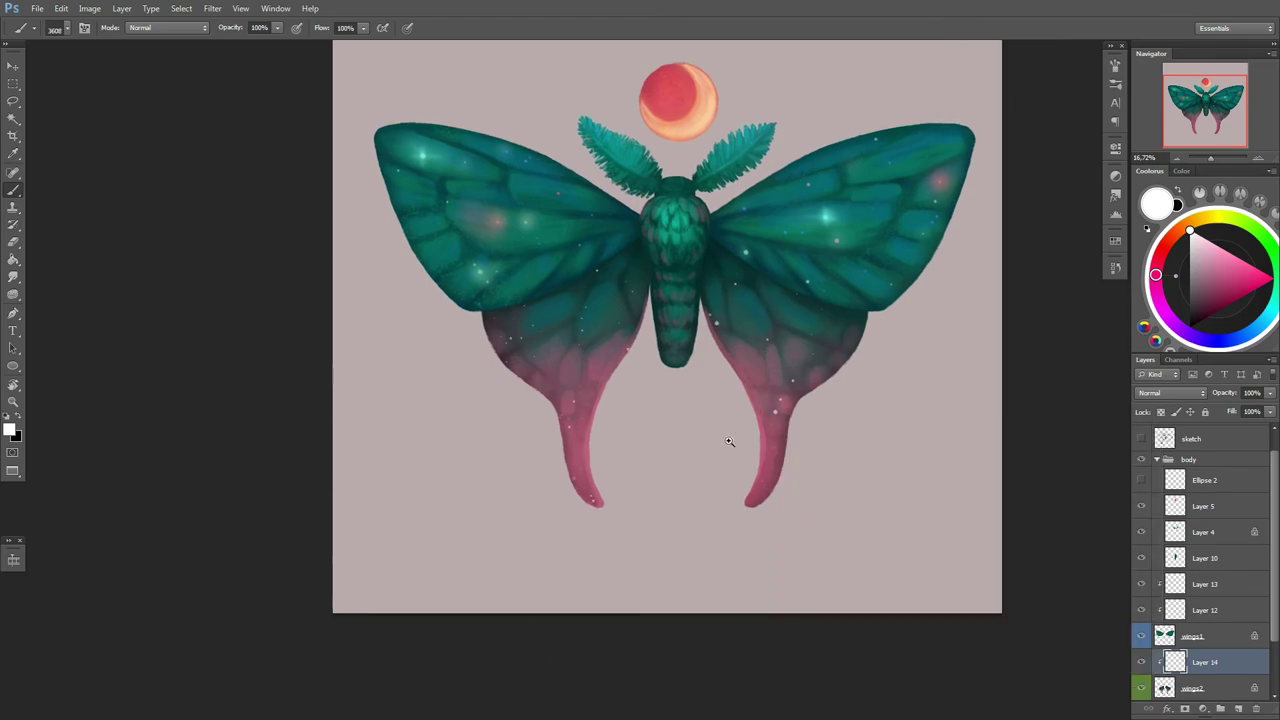
scroll(729, 441, "down", 1)
key("ctrl+t")
left_click_drag(760, 408, 792, 398)
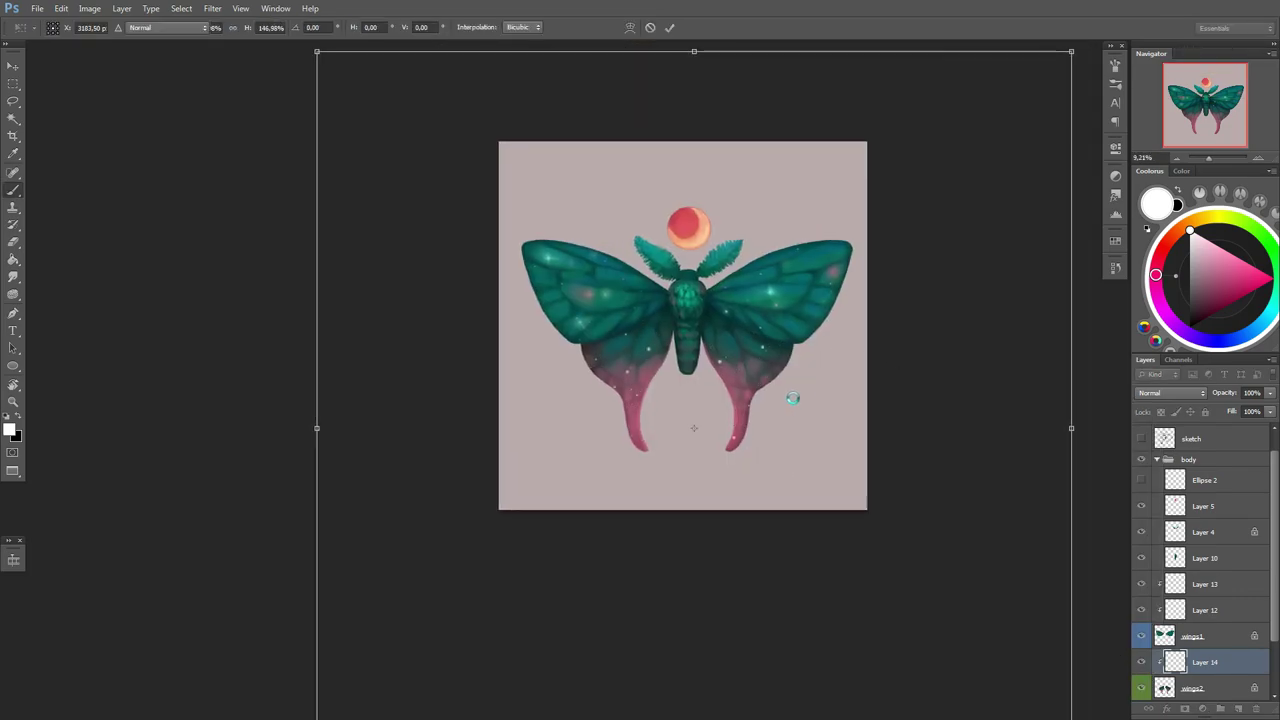
key("Return")
Step: Lasso around the lower wings and add Layer 15 clipped to the wings
key("l")
left_click_drag(608, 449, 590, 340)
left_click(1238, 706)
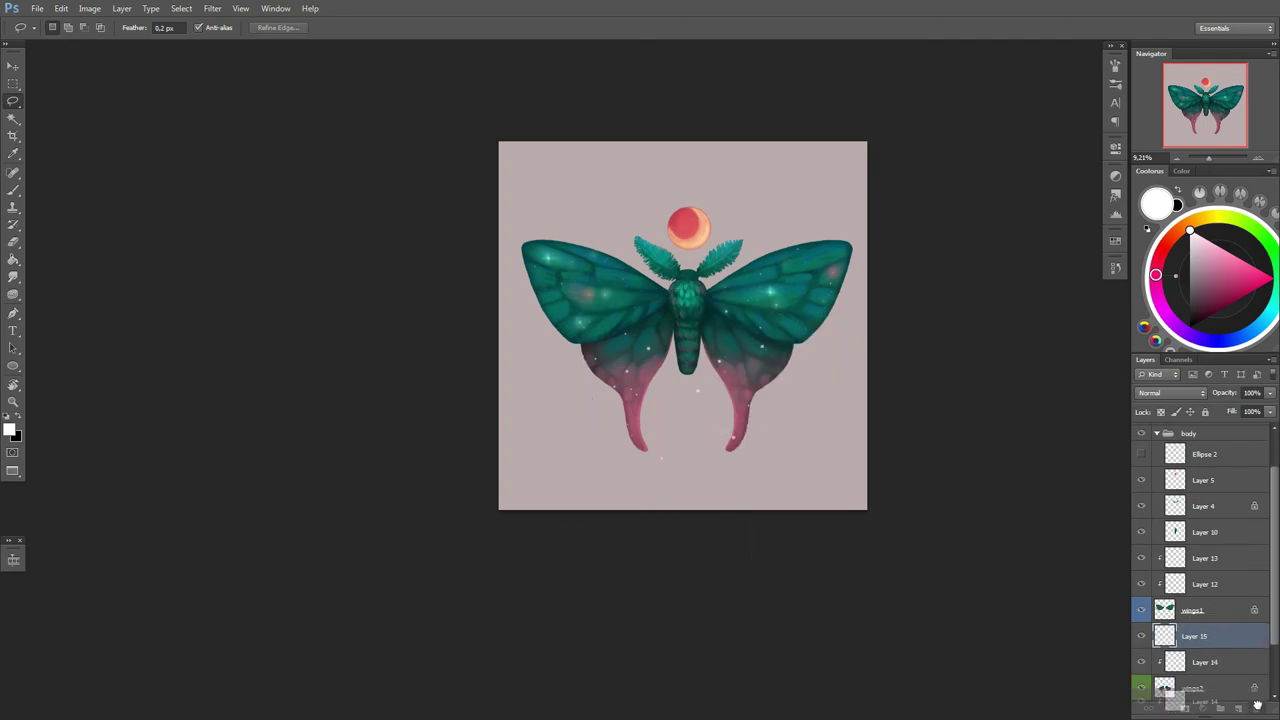
right_click(1200, 636)
left_click(1185, 337)
Step: Add another new layer and choose a size 178 brush, working on Layer 15
scroll(788, 424, "up", 2)
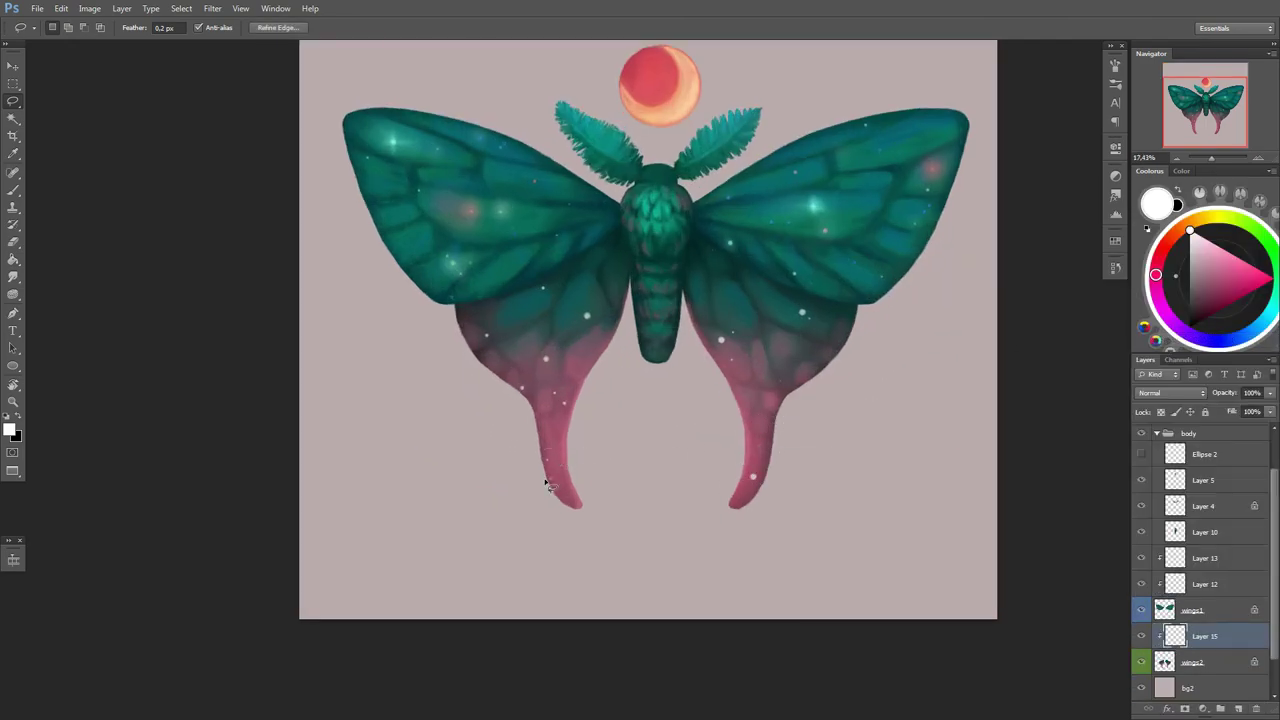
scroll(590, 296, "down", 1)
key("b")
key("ctrl+shift+alt+n")
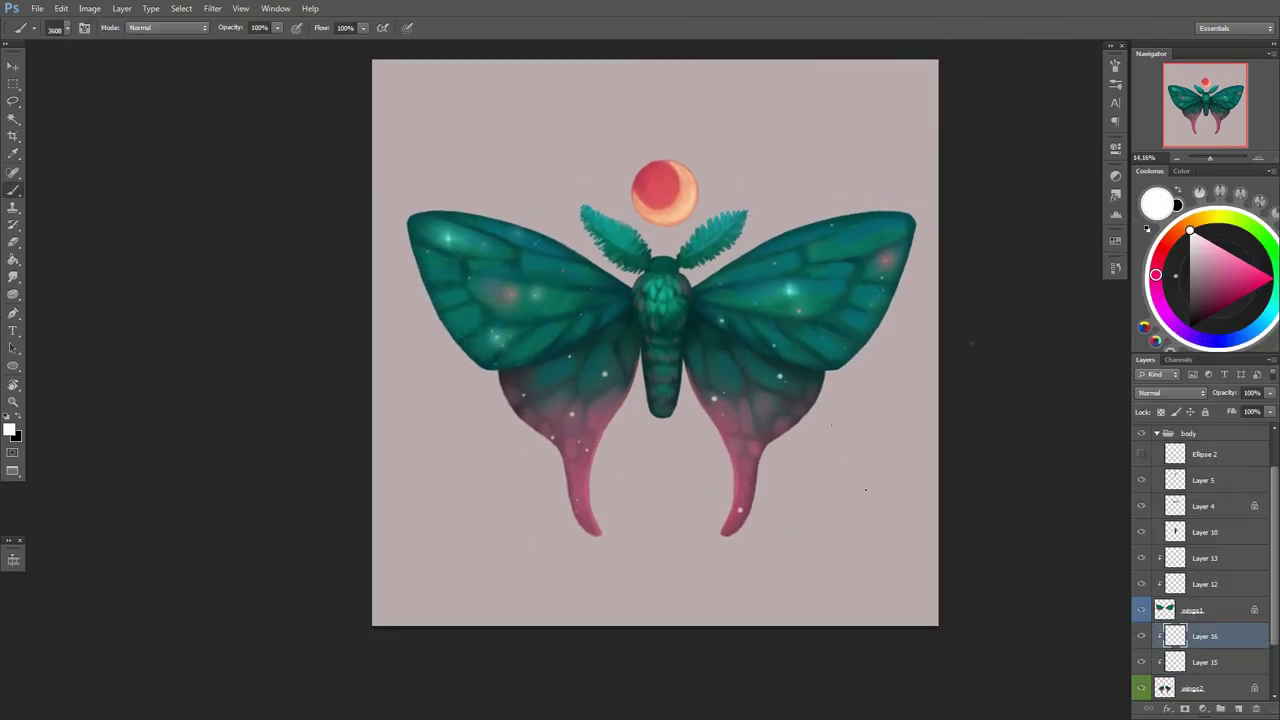
right_click(828, 365)
double_click(900, 463)
left_click(1205, 662)
right_click(732, 408)
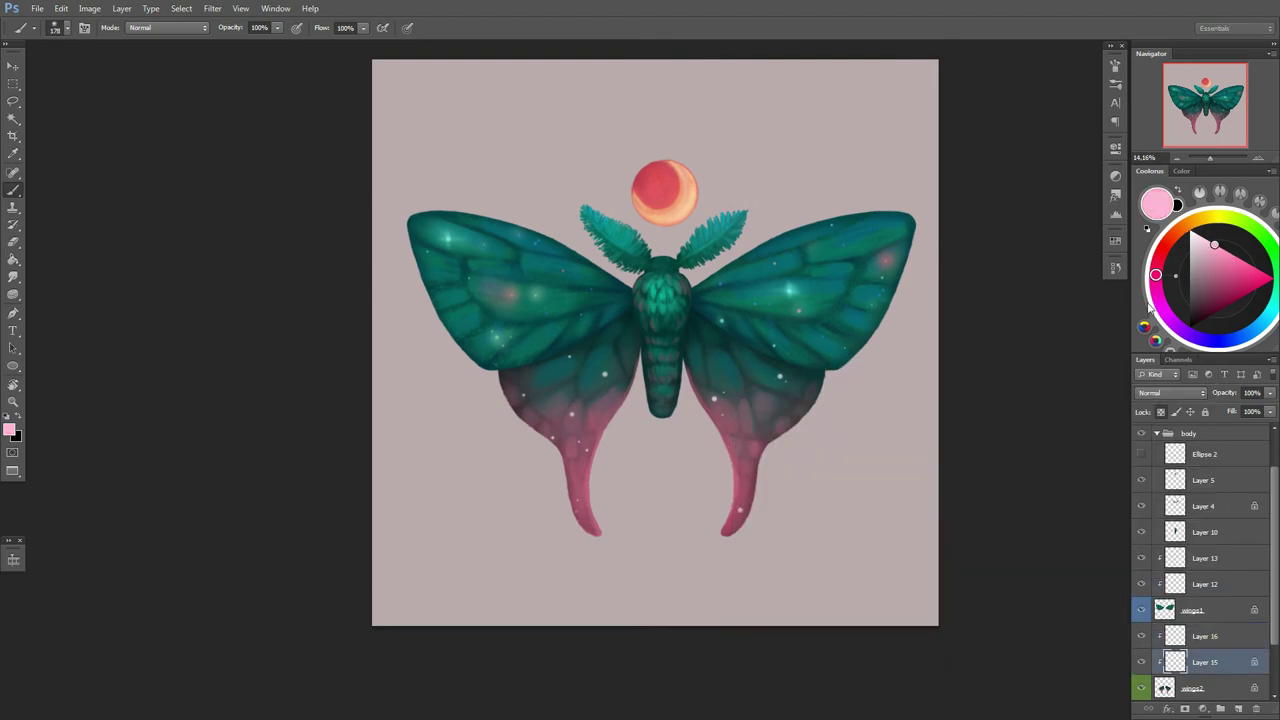
Step: Pick light cyan, pink and blue glow colours on Layer 16 with a 246 brush
left_click(655, 338, "alt")
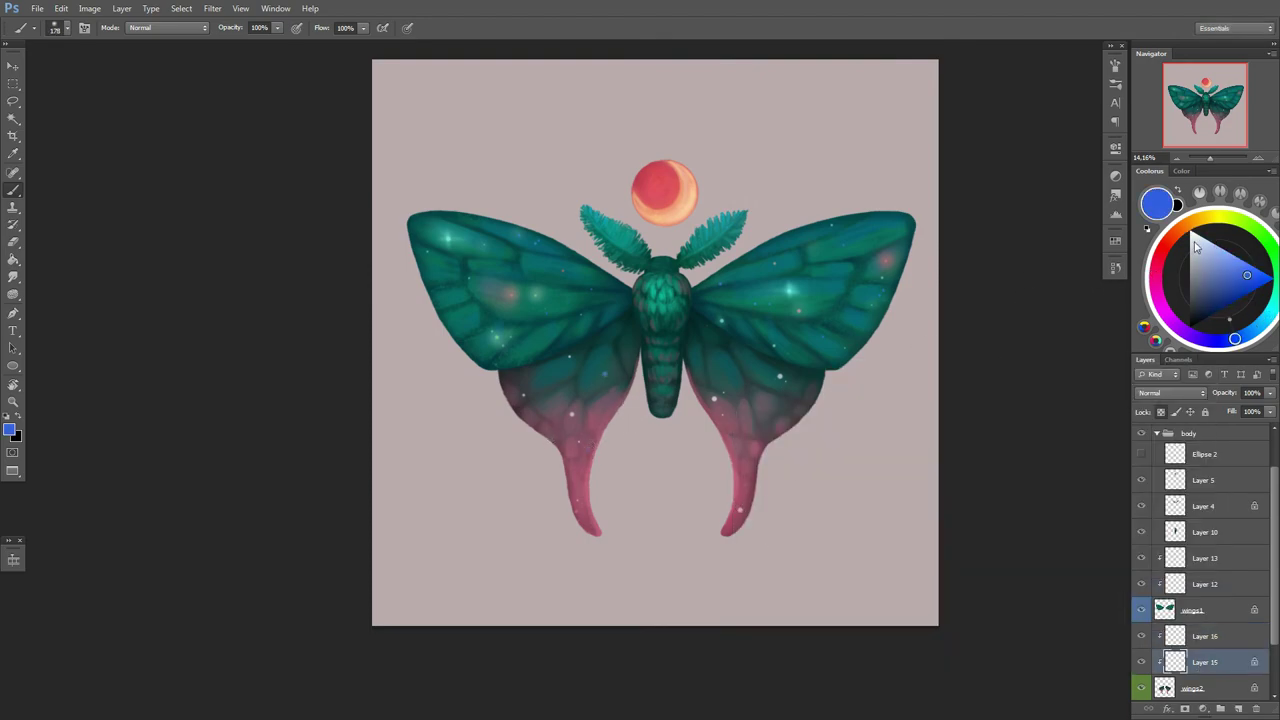
left_click(735, 443, "alt")
key("alt+bracketright")
left_click(625, 375, "alt")
right_click(628, 372)
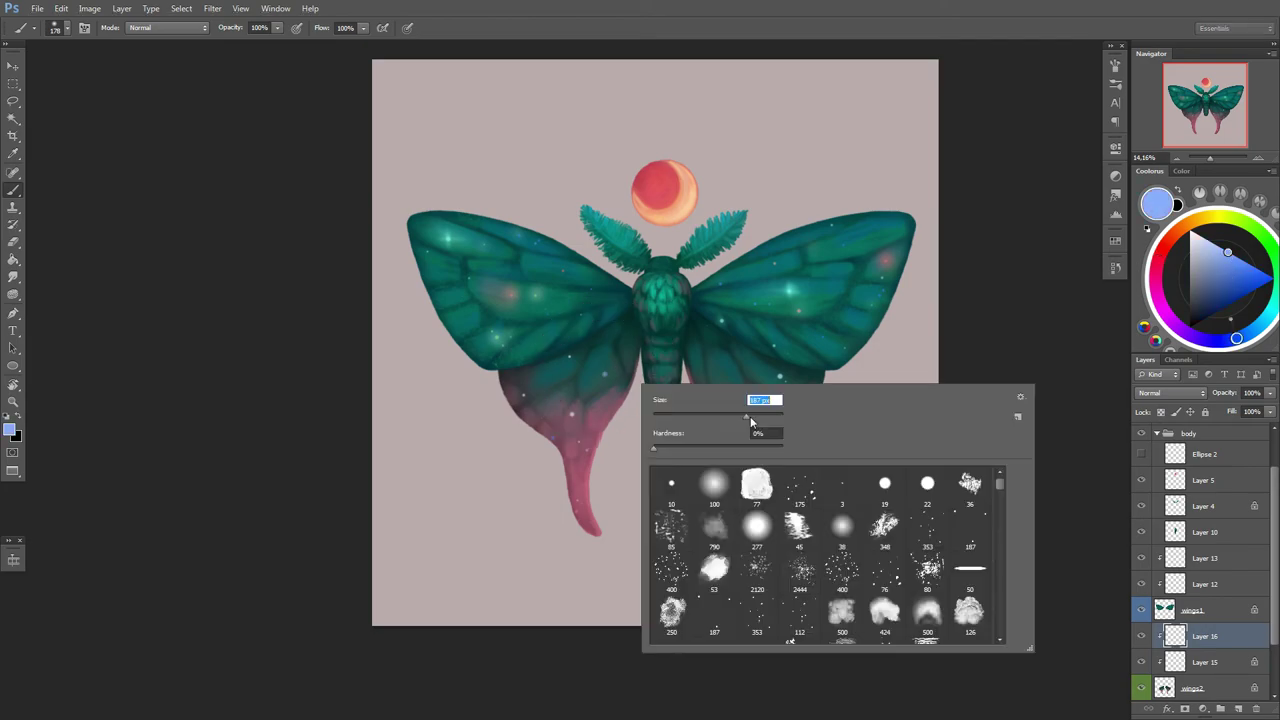
key("Escape")
key("alt+bracketleft")
key("alt+bracketright")
Step: Pick a light pink, switch to the Eraser, and make Layer 12 the working layer
left_click(740, 511, "alt")
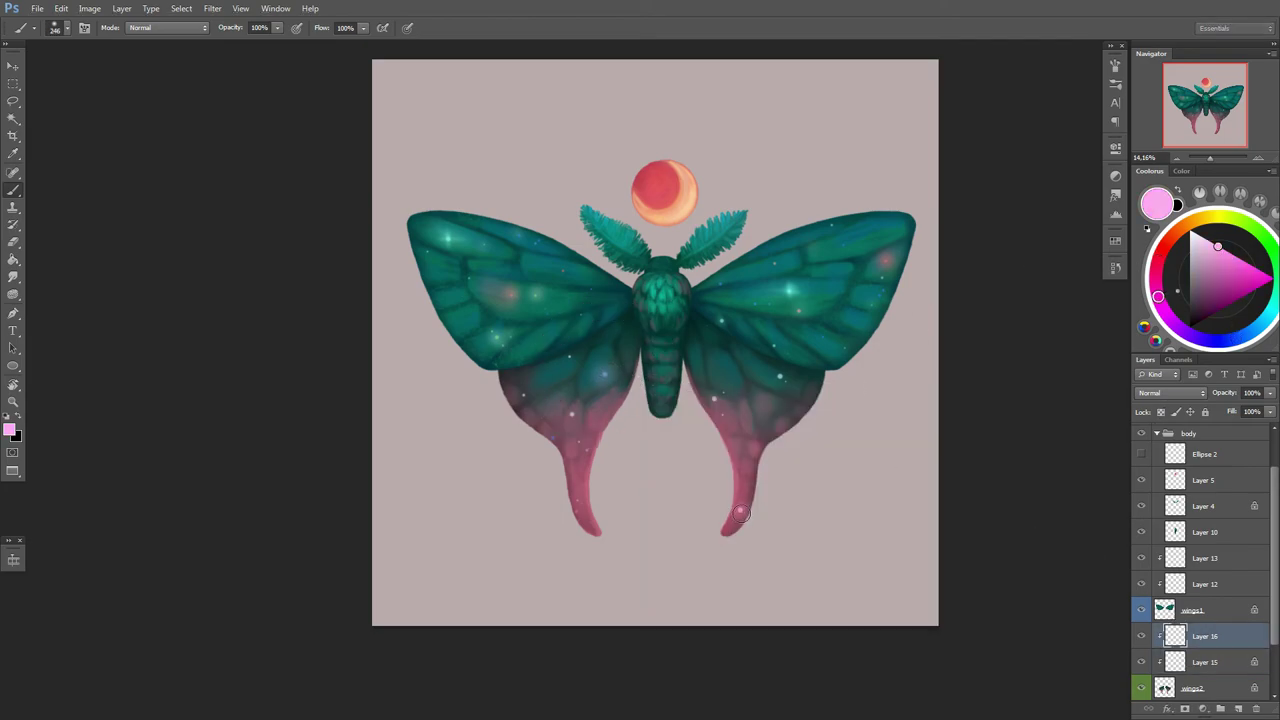
scroll(600, 470, "down", 1)
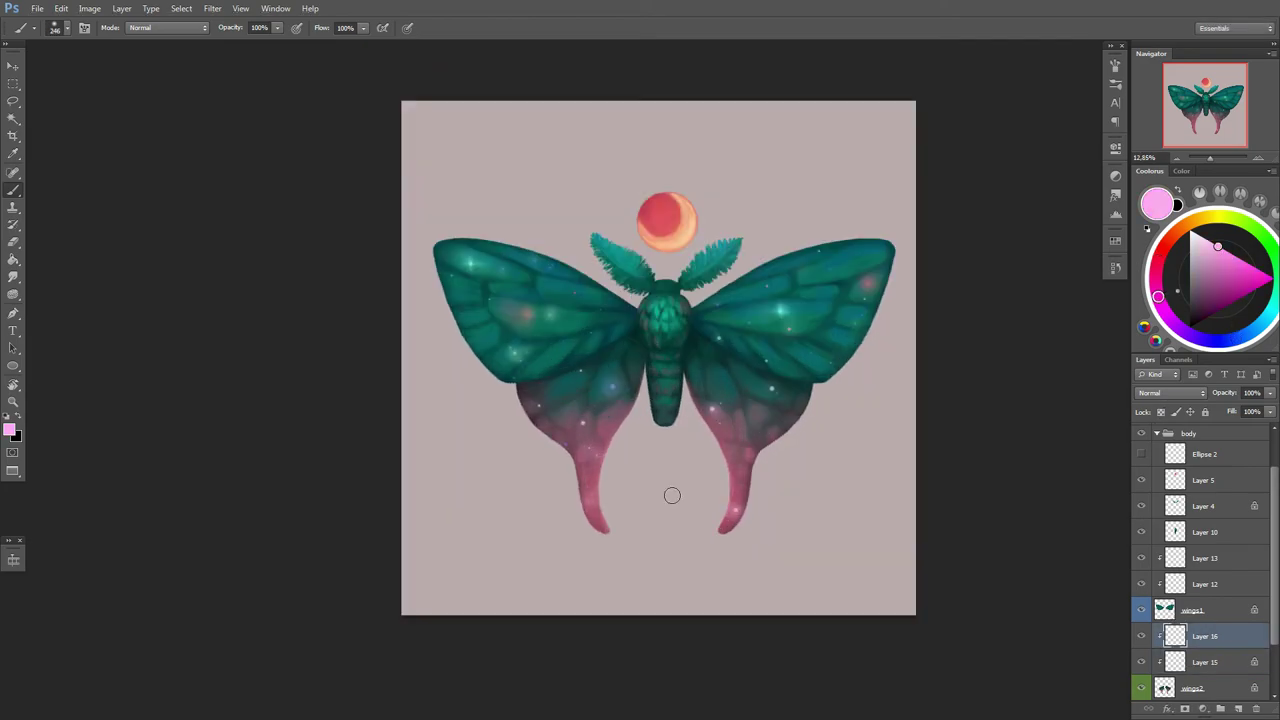
right_click(854, 474)
key("Escape")
key("e")
key("alt+bracketleft")
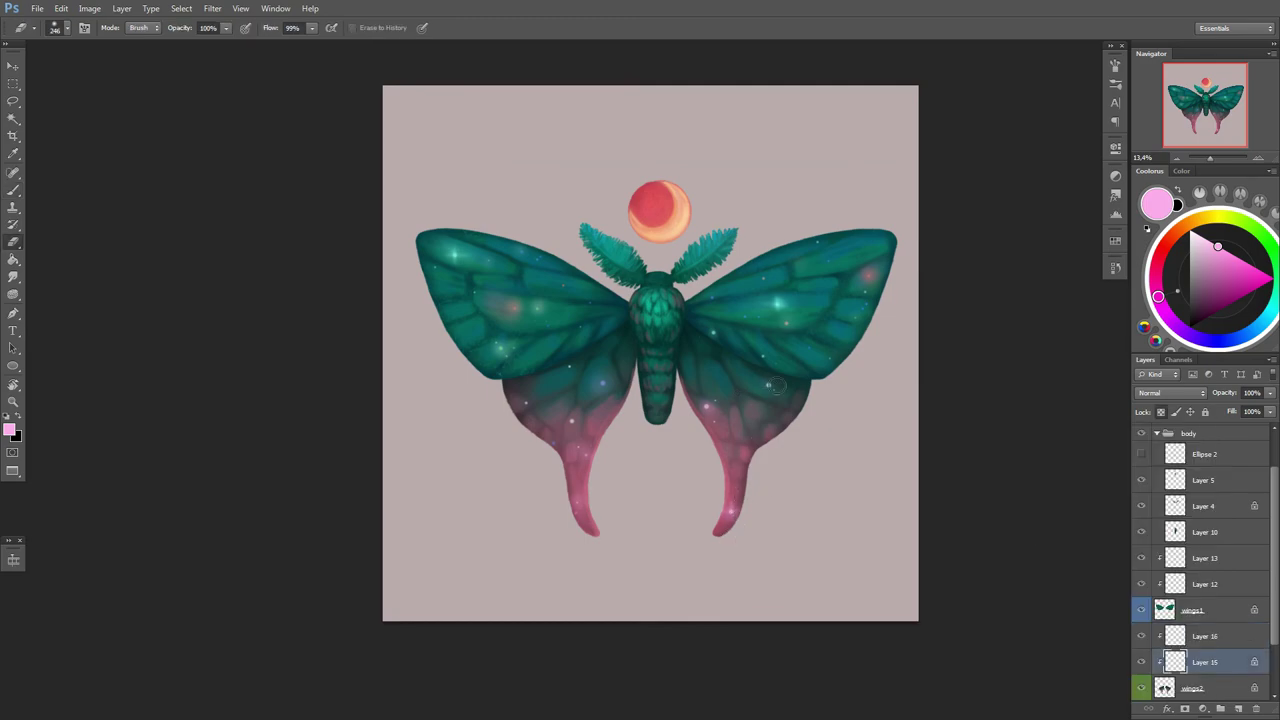
left_click(1200, 584)
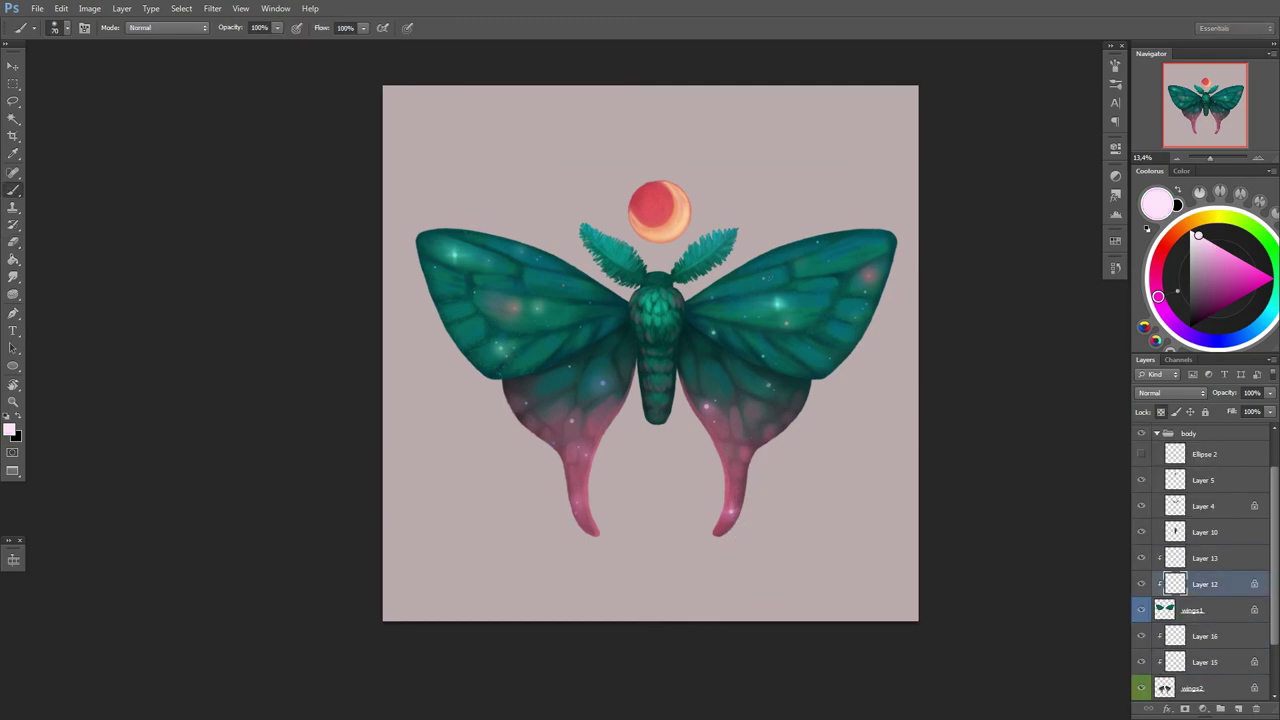
right_click(832, 326)
key("Escape")
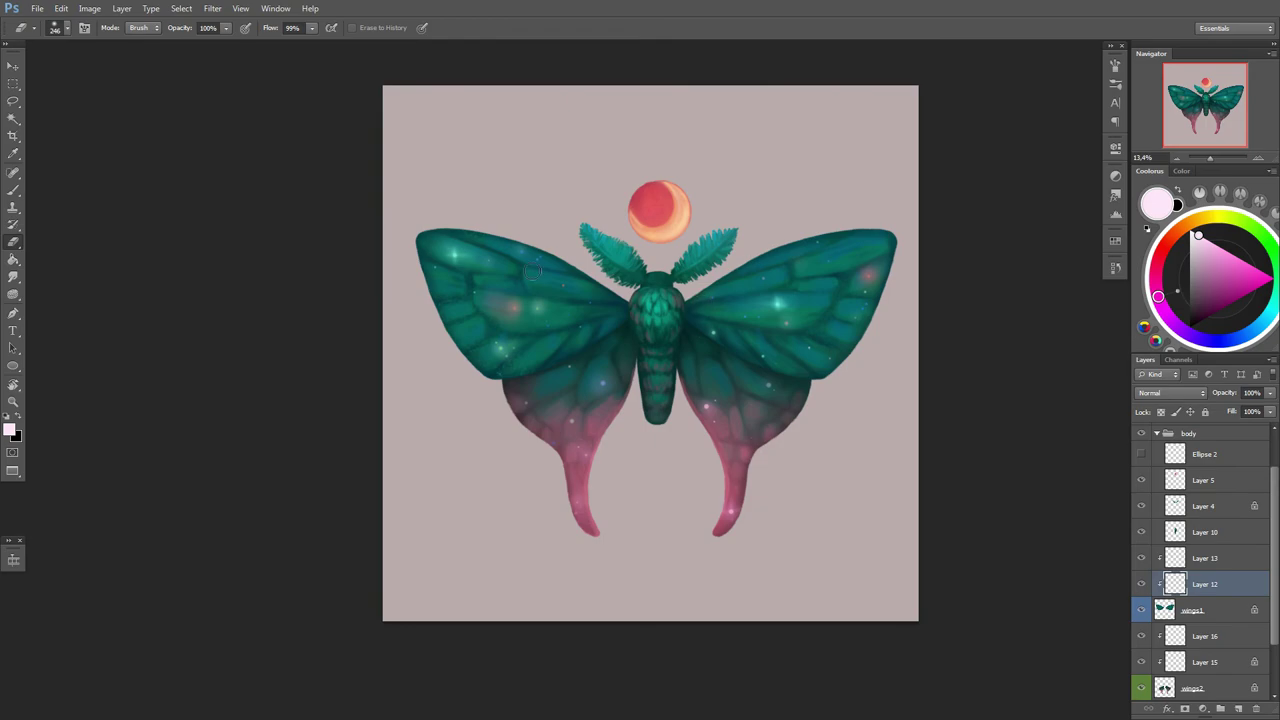
Step: Paint a brighter teal glow on the right wing and the left wing's middle
left_click(1199, 566)
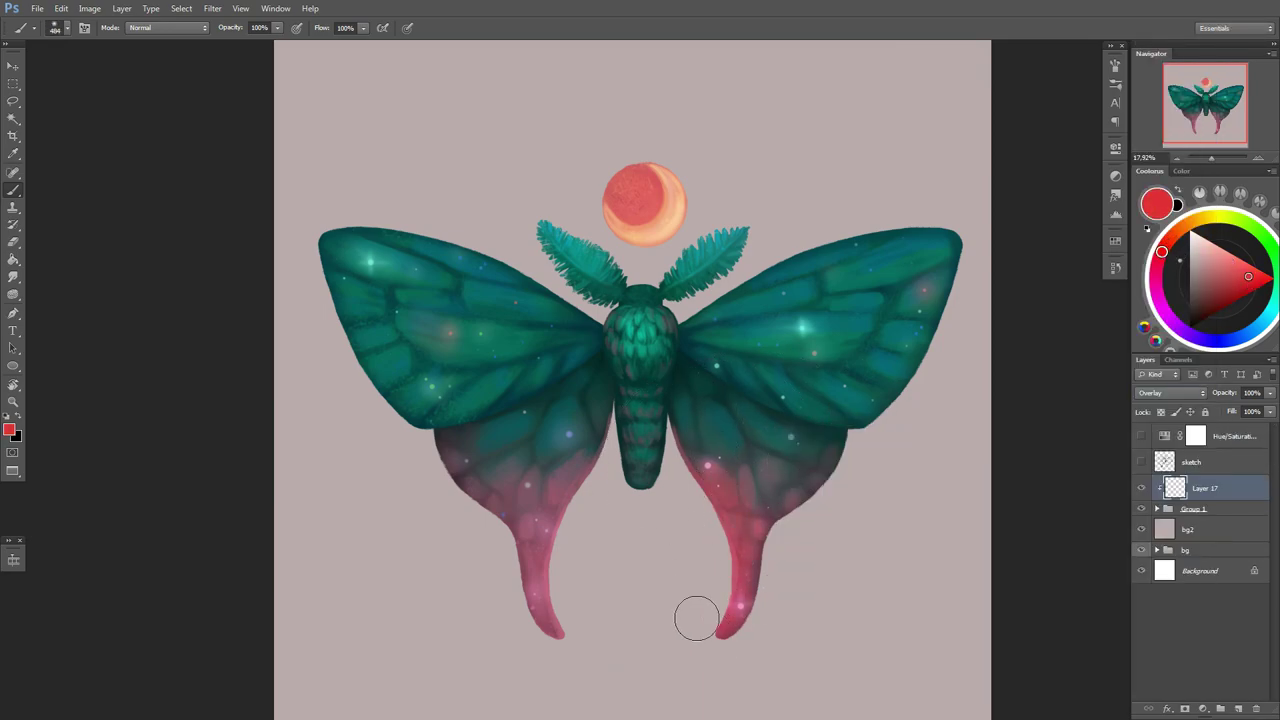
key("e")
key("b")
mouse_move(745, 335)
left_mouse_down()
mouse_move(800, 340)
mouse_move(935, 265)
mouse_move(866, 404)
left_mouse_up()
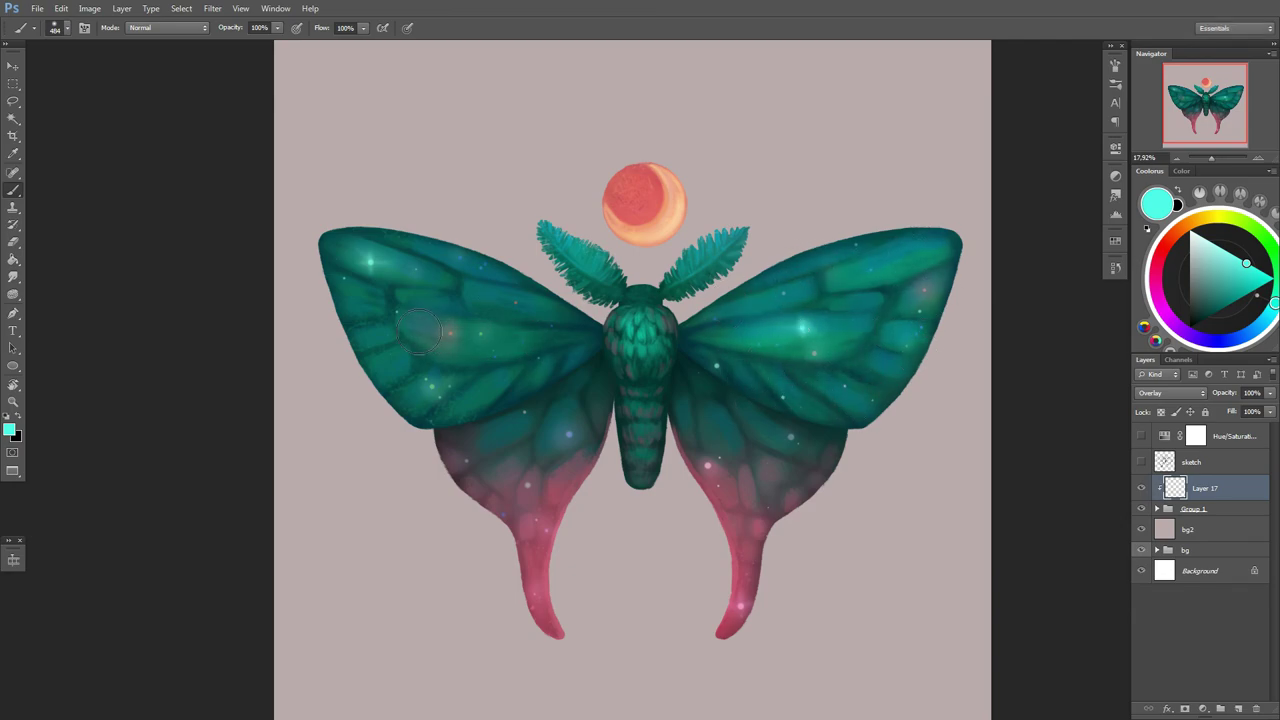
left_click_drag(420, 331, 464, 259)
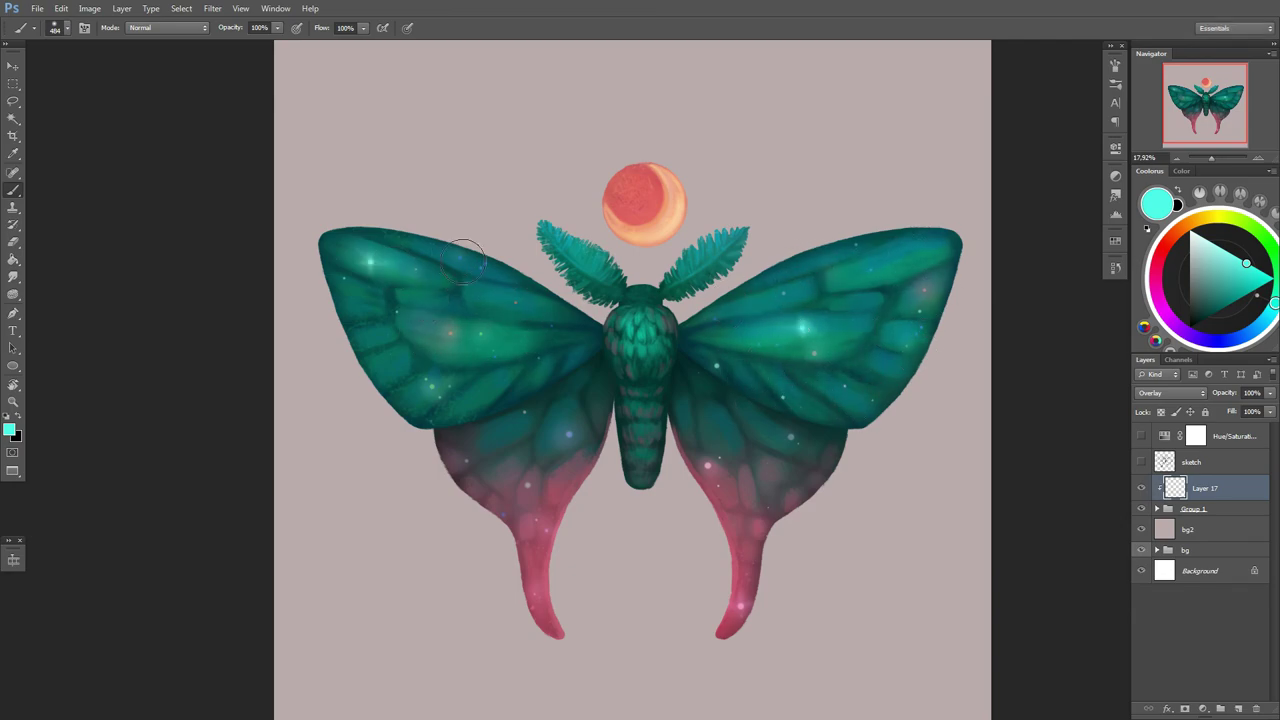
Step: Resize the brush from 197 upward and pick bright blue, then yellow
right_click(716, 430)
key("Escape")
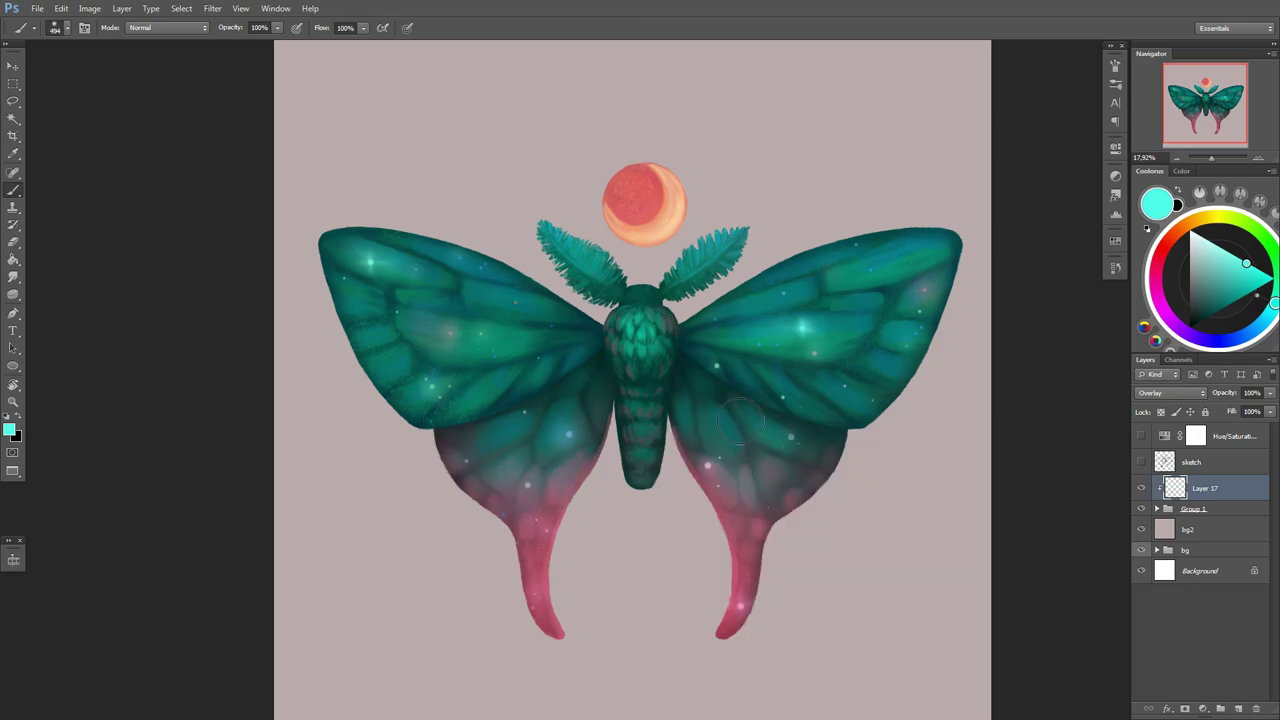
right_click(846, 412)
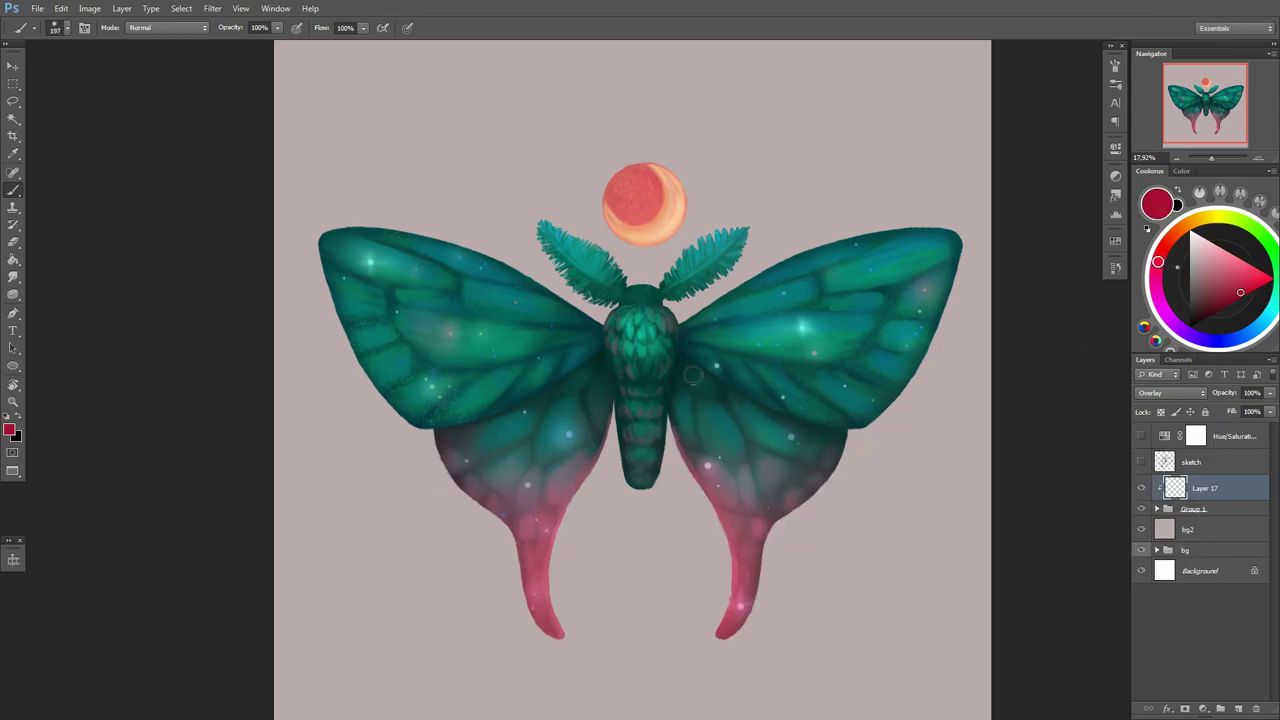
right_click(444, 440)
right_click(450, 458)
left_click(937, 235, "alt+shift")
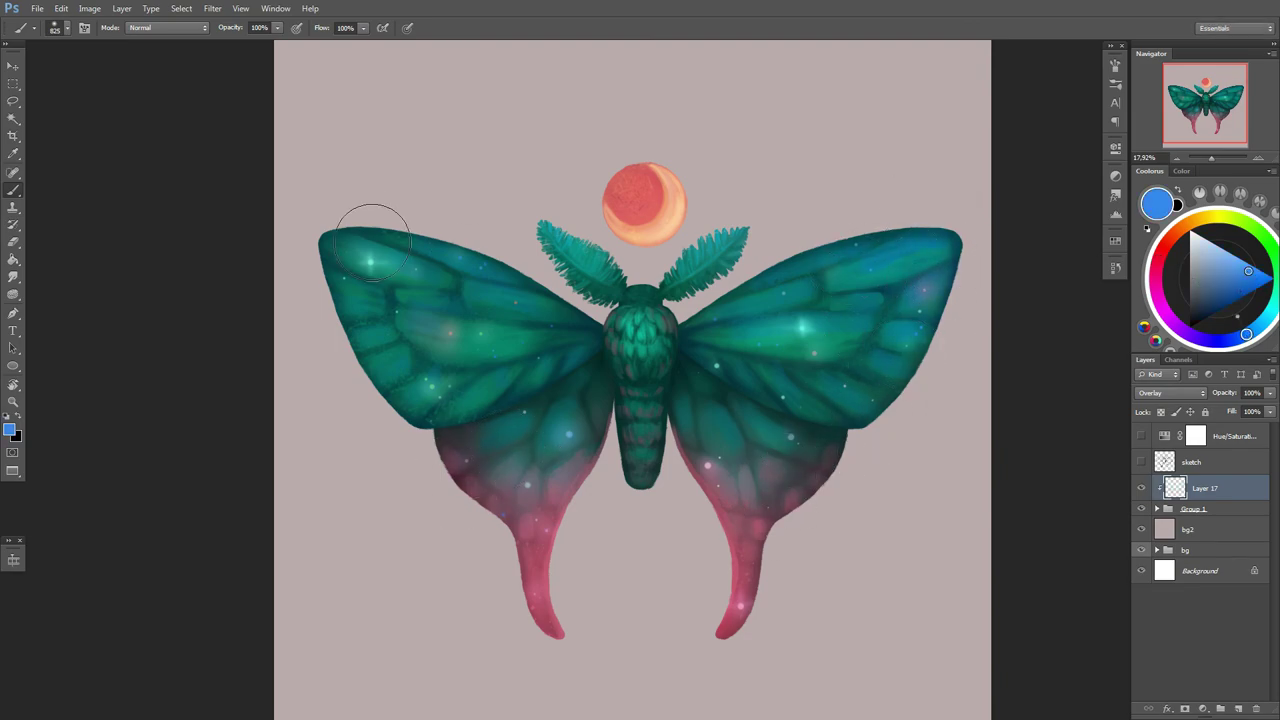
left_click(645, 385, "alt+shift")
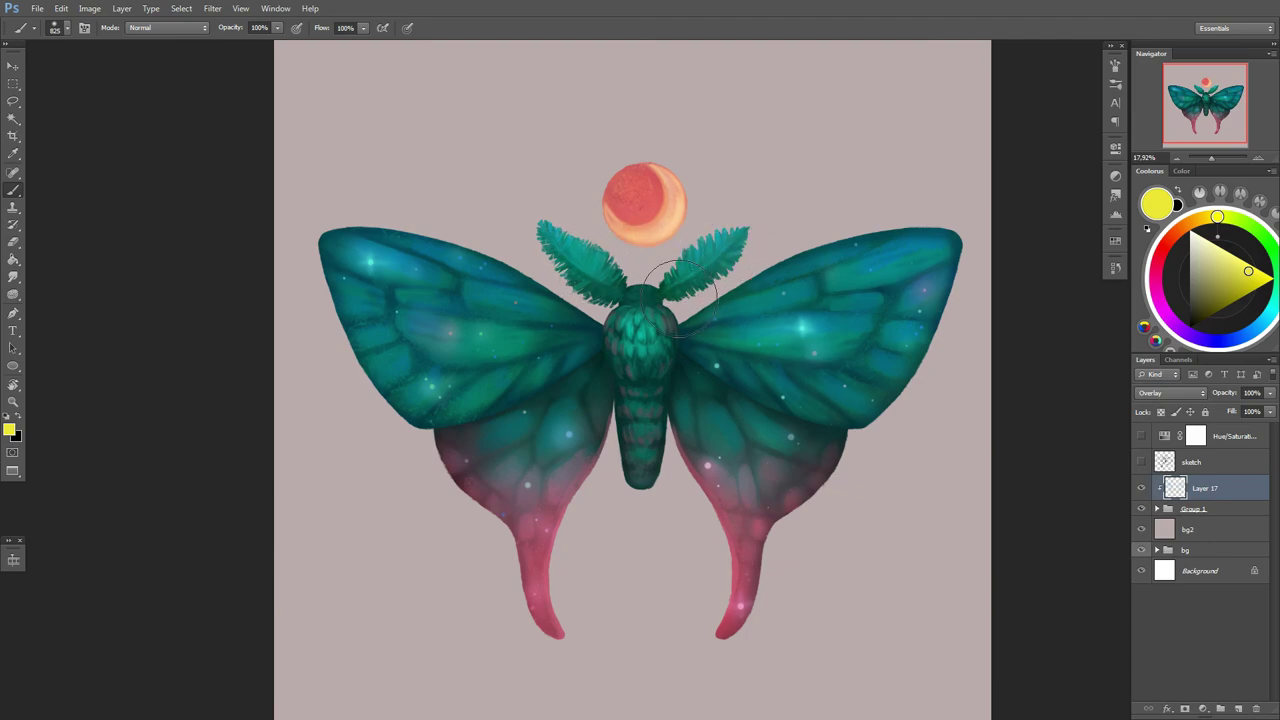
Step: Paint a broad bright glow across both wings with a brush enlarged to 1521
right_click(672, 300)
scroll(864, 314, "down", 3)
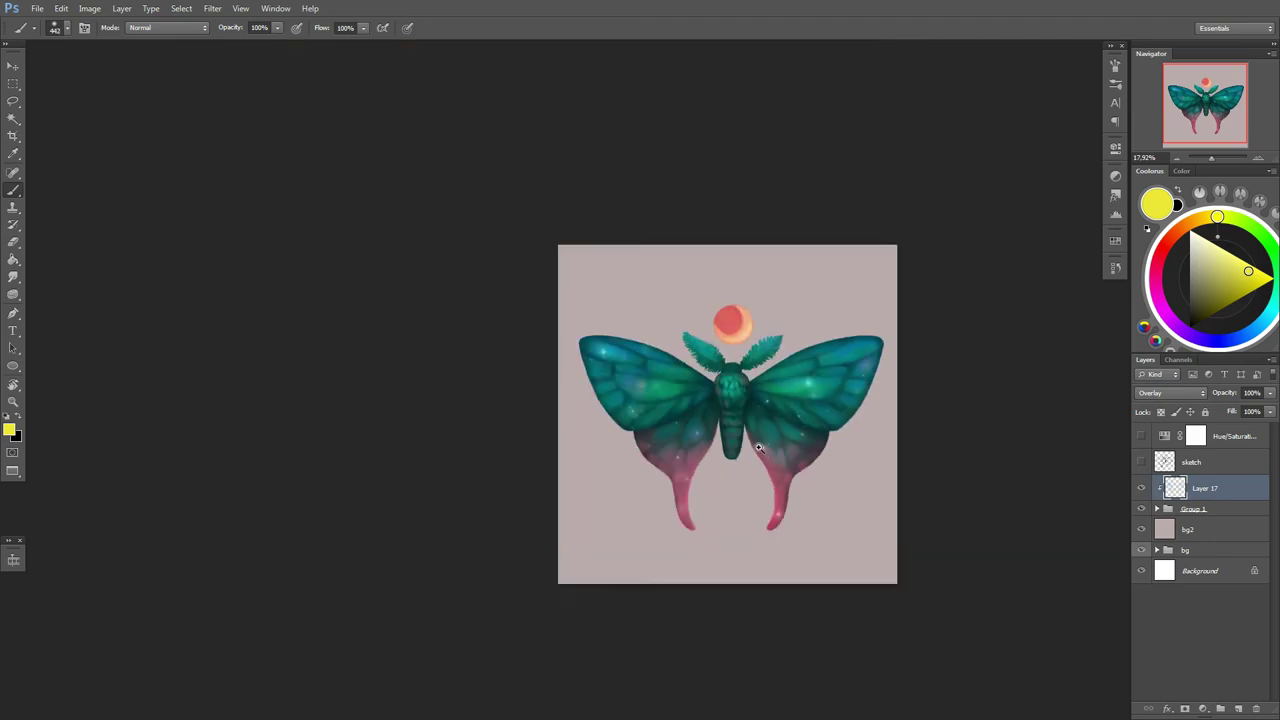
scroll(834, 457, "up", 1)
scroll(714, 401, "up", 2)
right_click(714, 401)
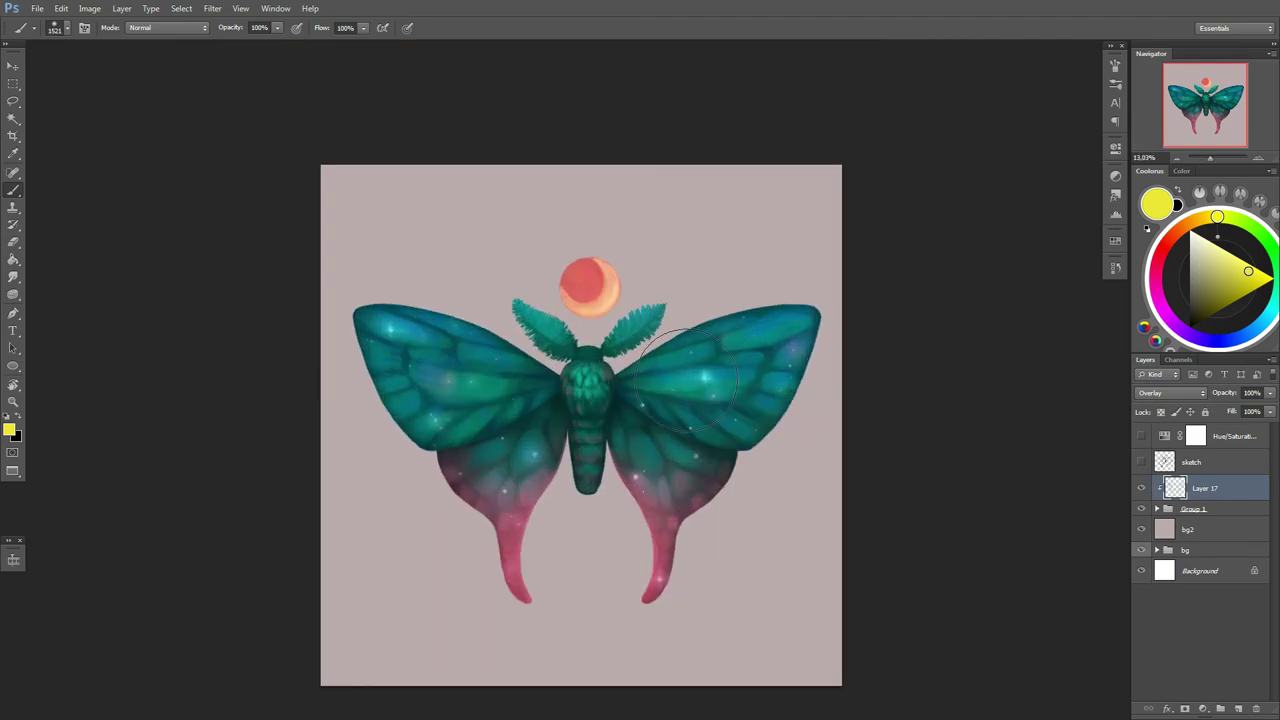
left_click_drag(690, 375, 535, 450)
Step: Erase excess glow with a 380 Eraser, then hide the wing glow to compare
key("e")
right_click(632, 368)
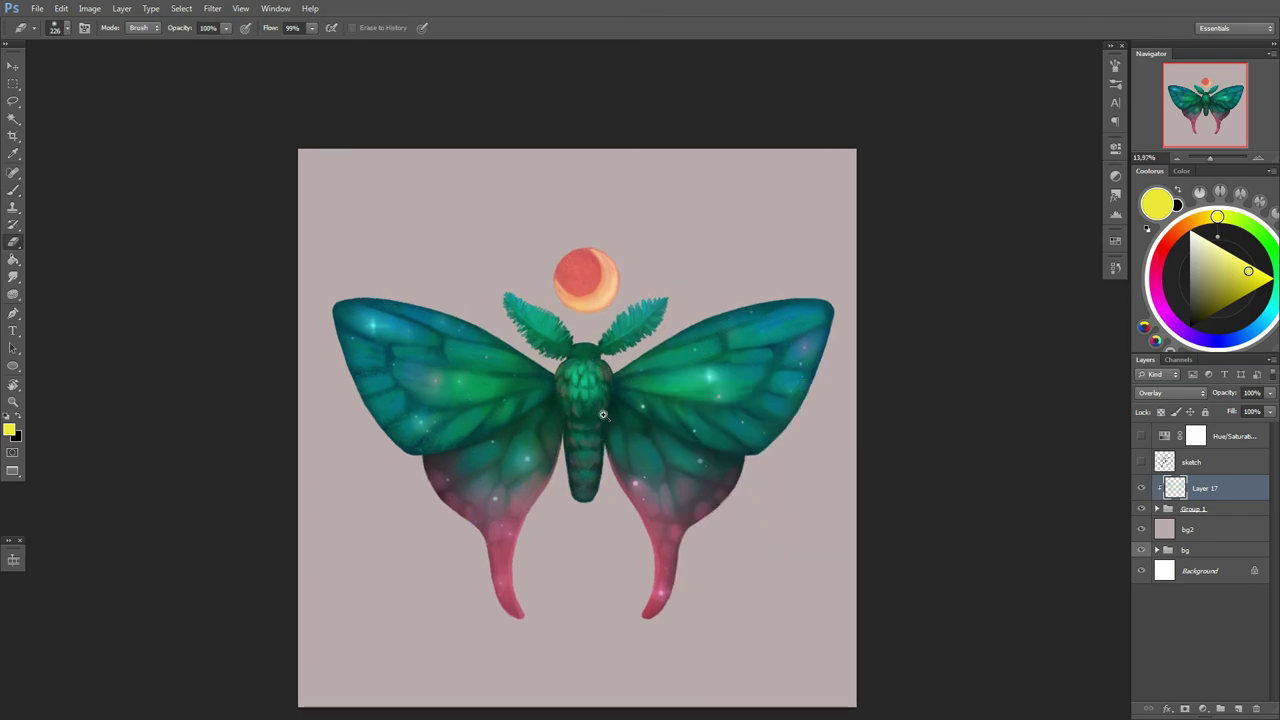
scroll(612, 409, "up", 2)
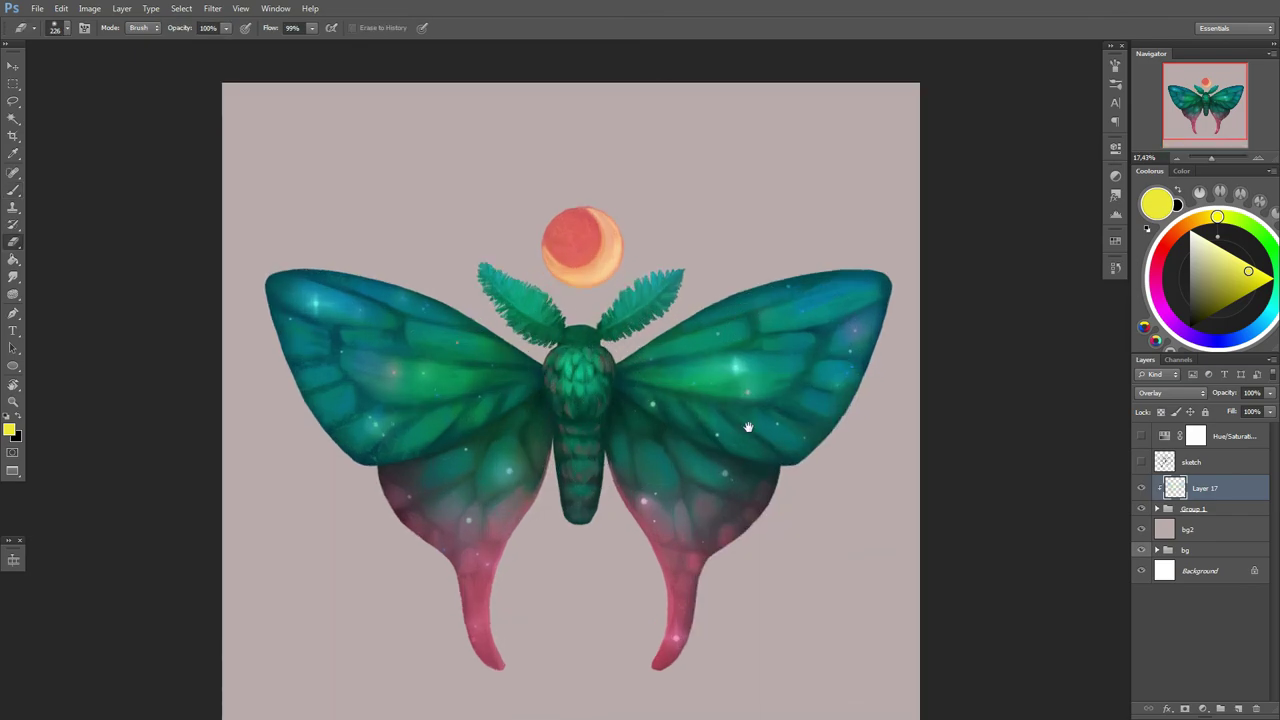
left_click_drag(748, 427, 758, 424)
right_click(672, 371)
key("Return")
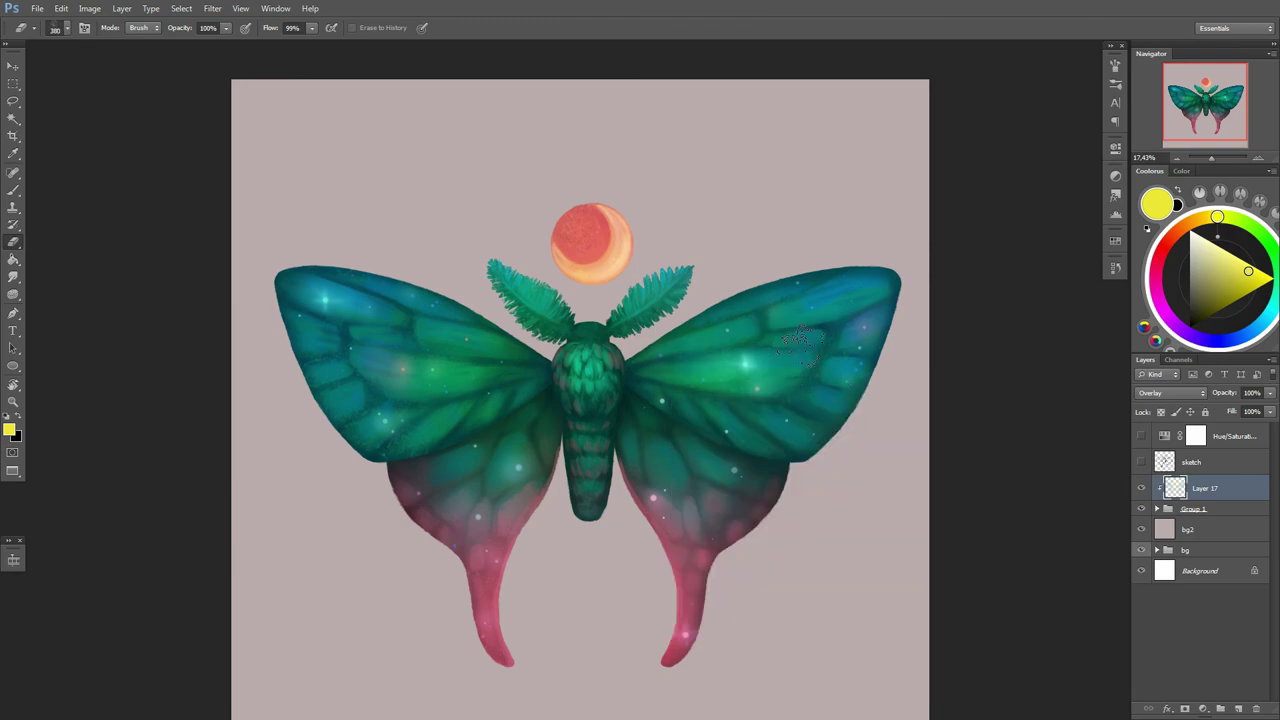
right_click(704, 264)
key("Return")
left_click_drag(795, 533, 808, 503)
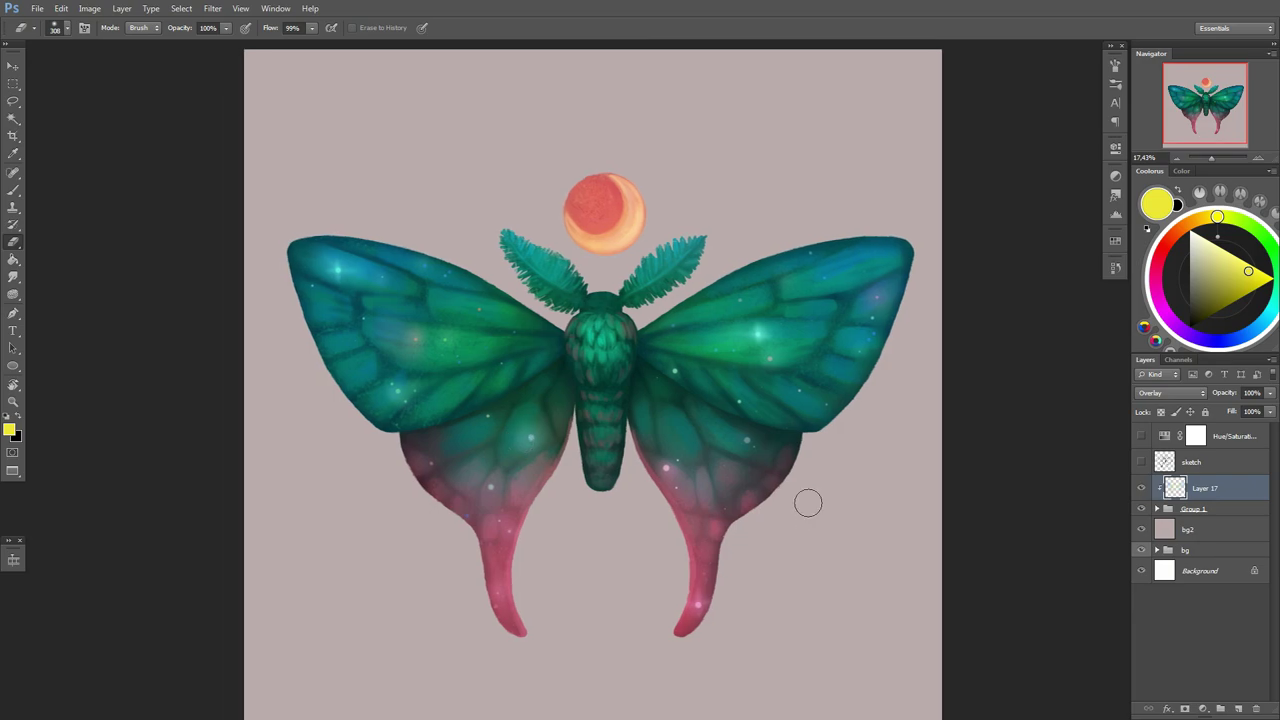
left_click(1141, 487)
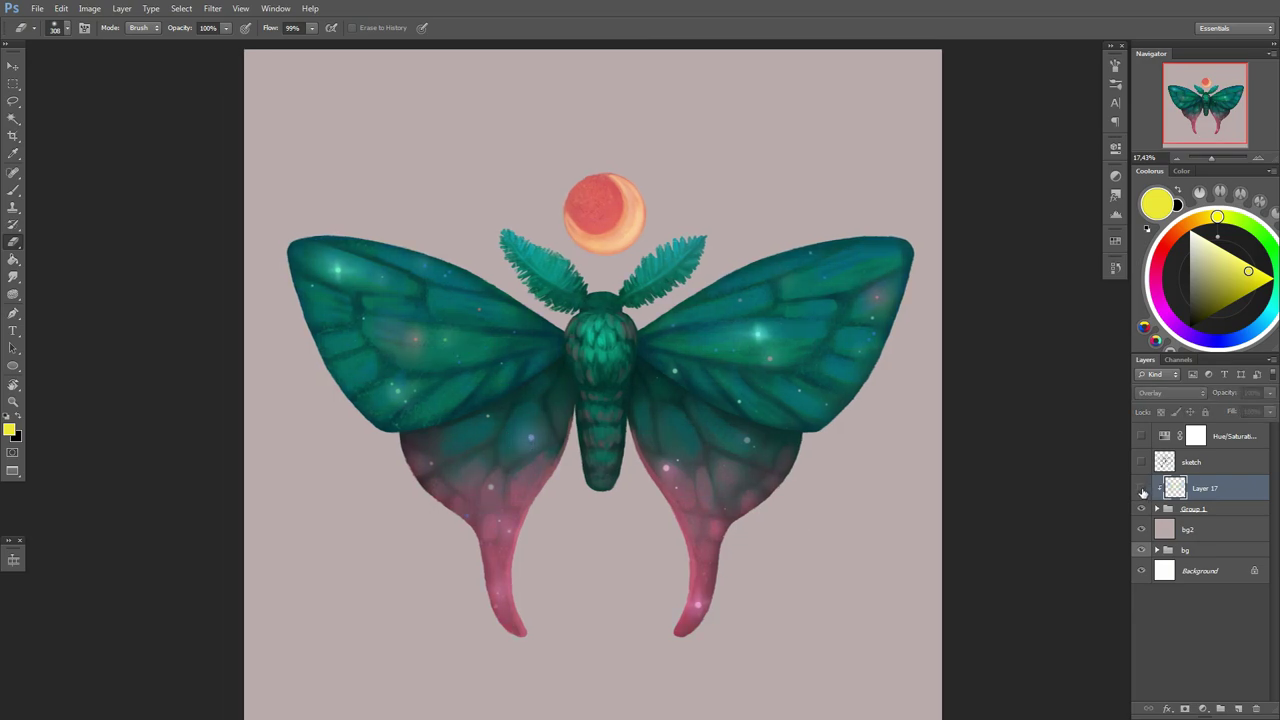
Step: Show the wing glow layer again and lower Layer 17 to 30% opacity
left_click(1141, 487)
key("3")
scroll(900, 550, "down", 2)
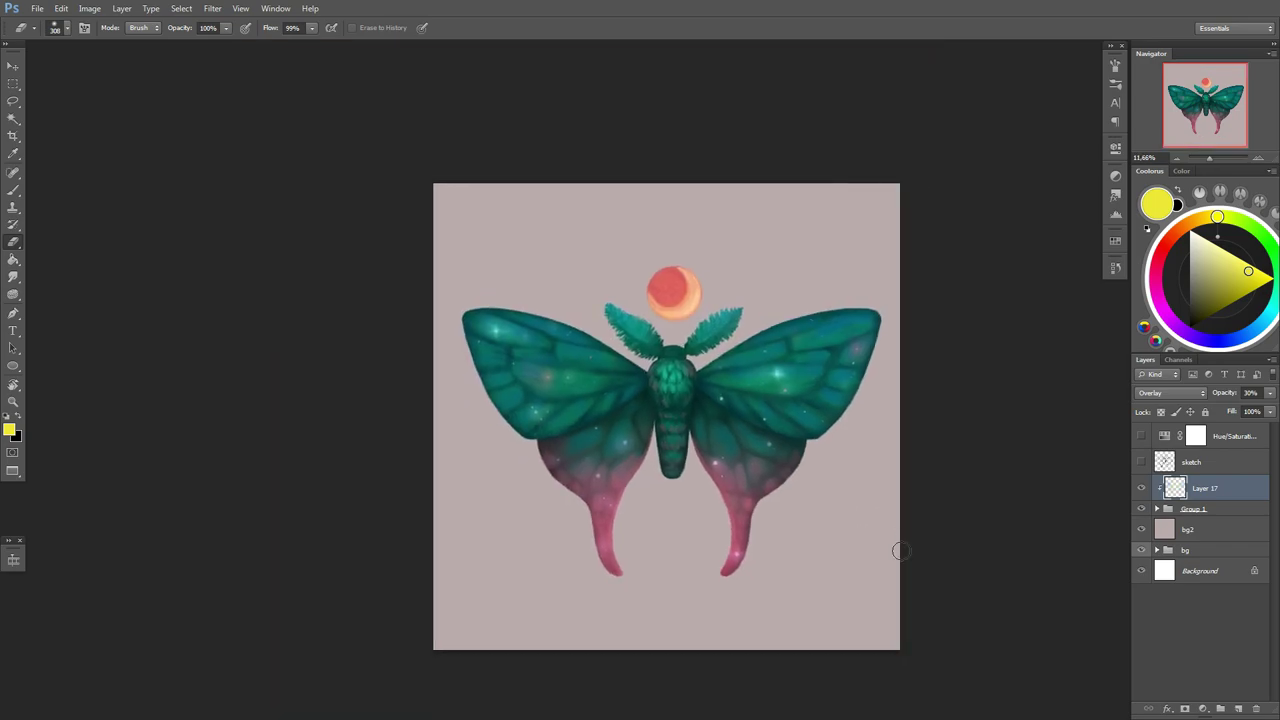
scroll(806, 528, "up", 1)
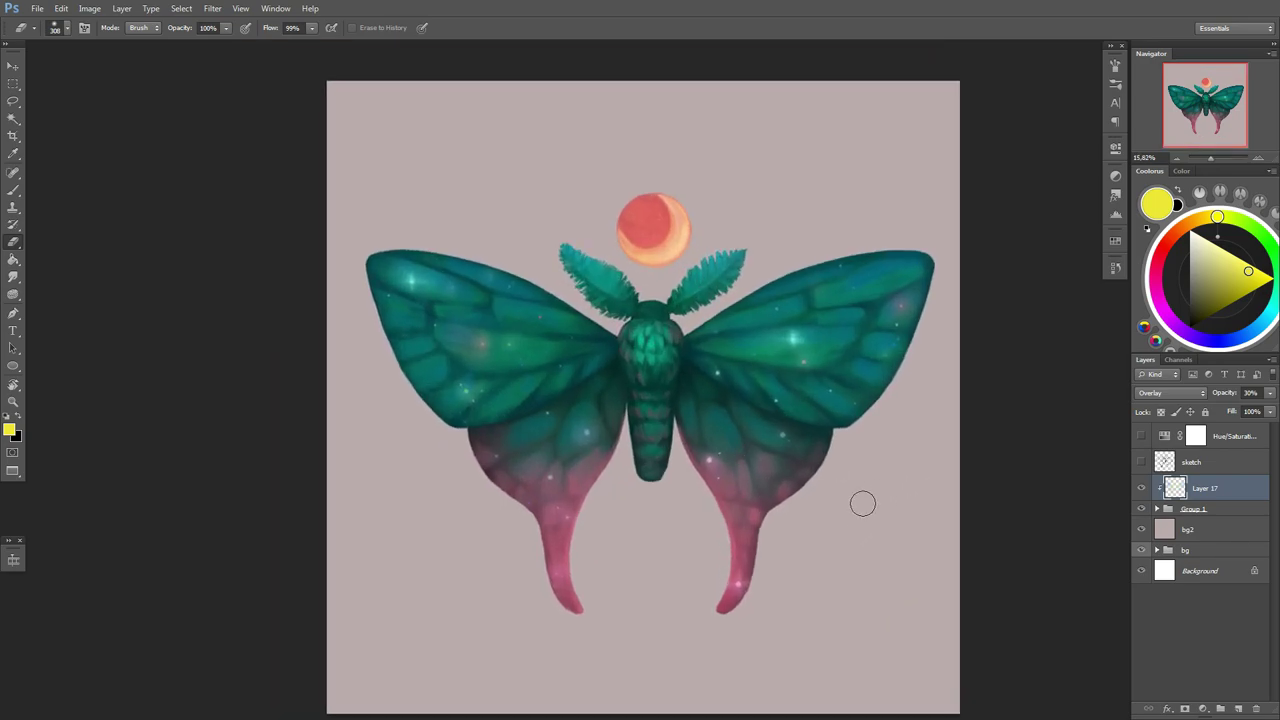
scroll(605, 284, "up", 1)
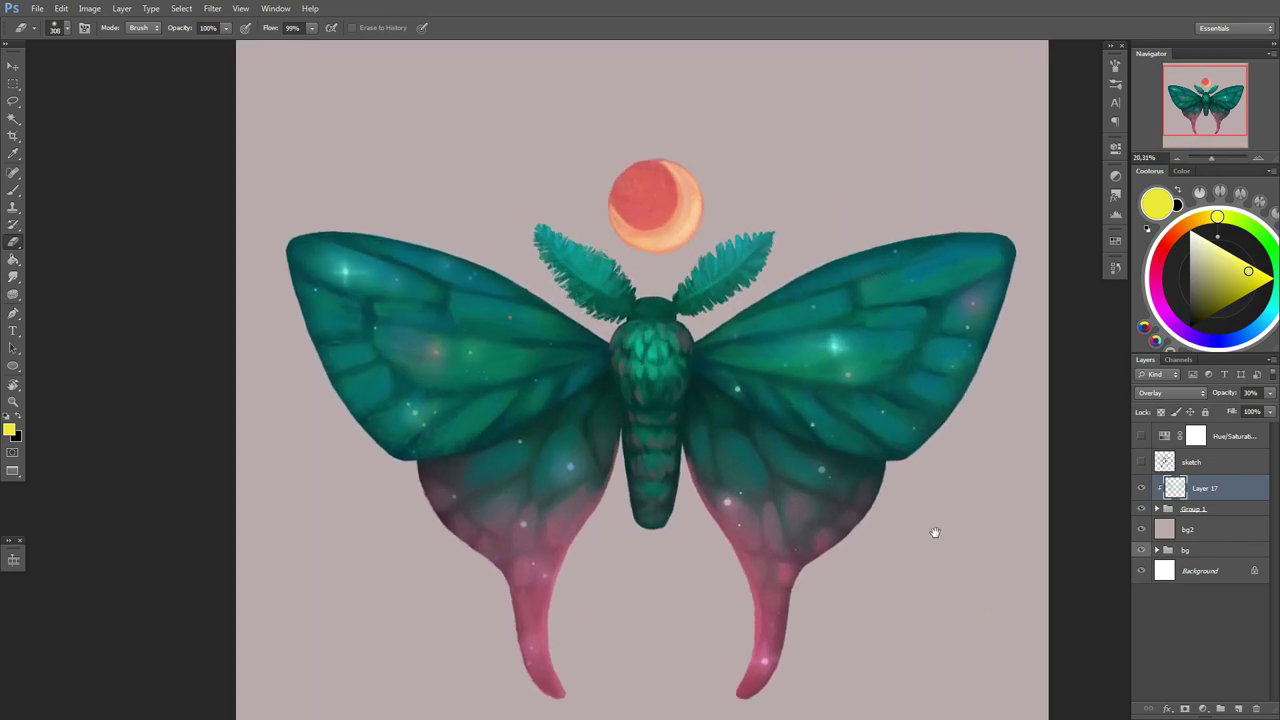
scroll(935, 532, "up", 1)
Step: Paint soft light blue and pink strokes on the lower right wing
key("b")
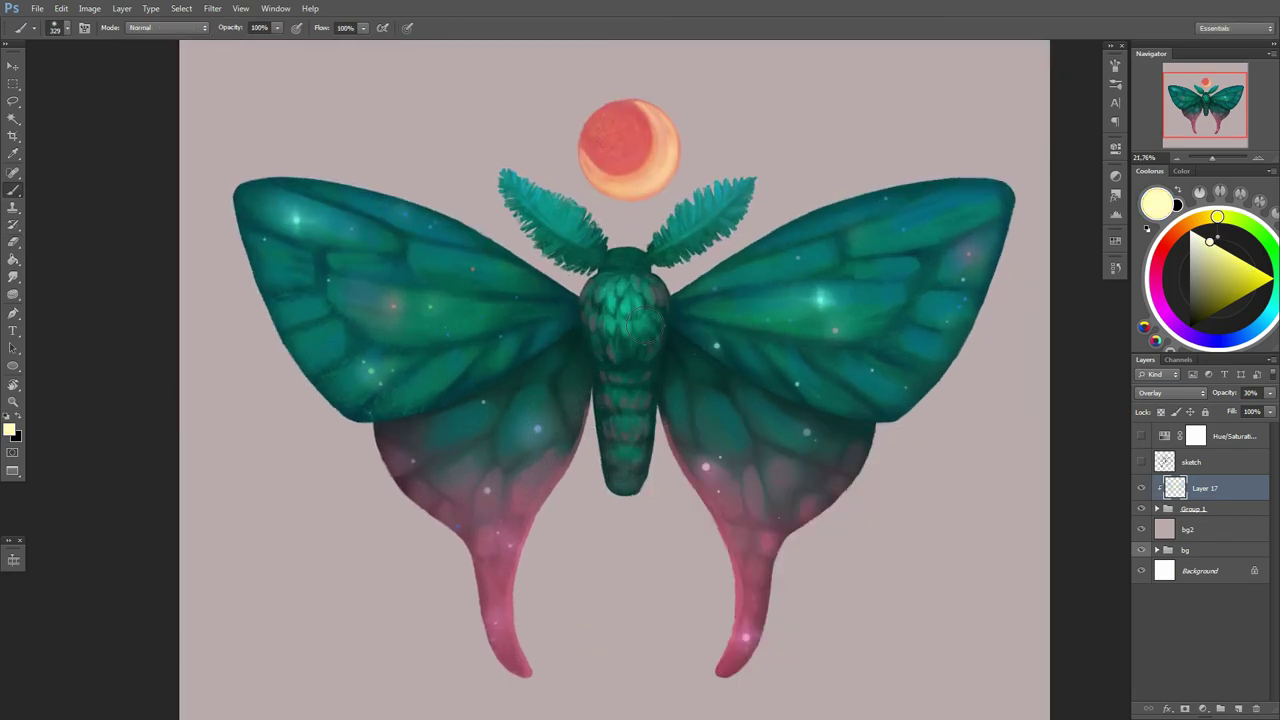
mouse_move(1160, 318)
left_mouse_down()
mouse_move(1240, 340)
mouse_move(1257, 327)
left_mouse_up()
left_click_drag(695, 425, 826, 477)
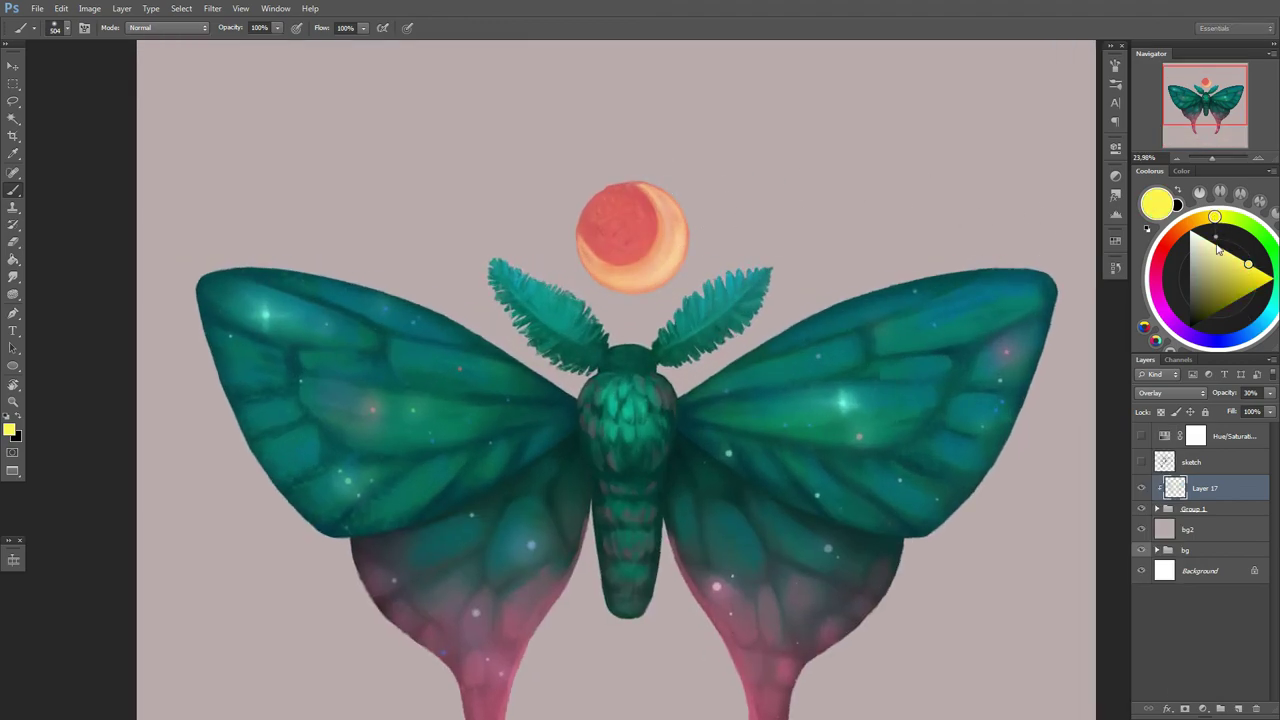
Step: Repaint the moon with darker red strokes, resizing the brush between 100 and 370
left_click(705, 230, "alt")
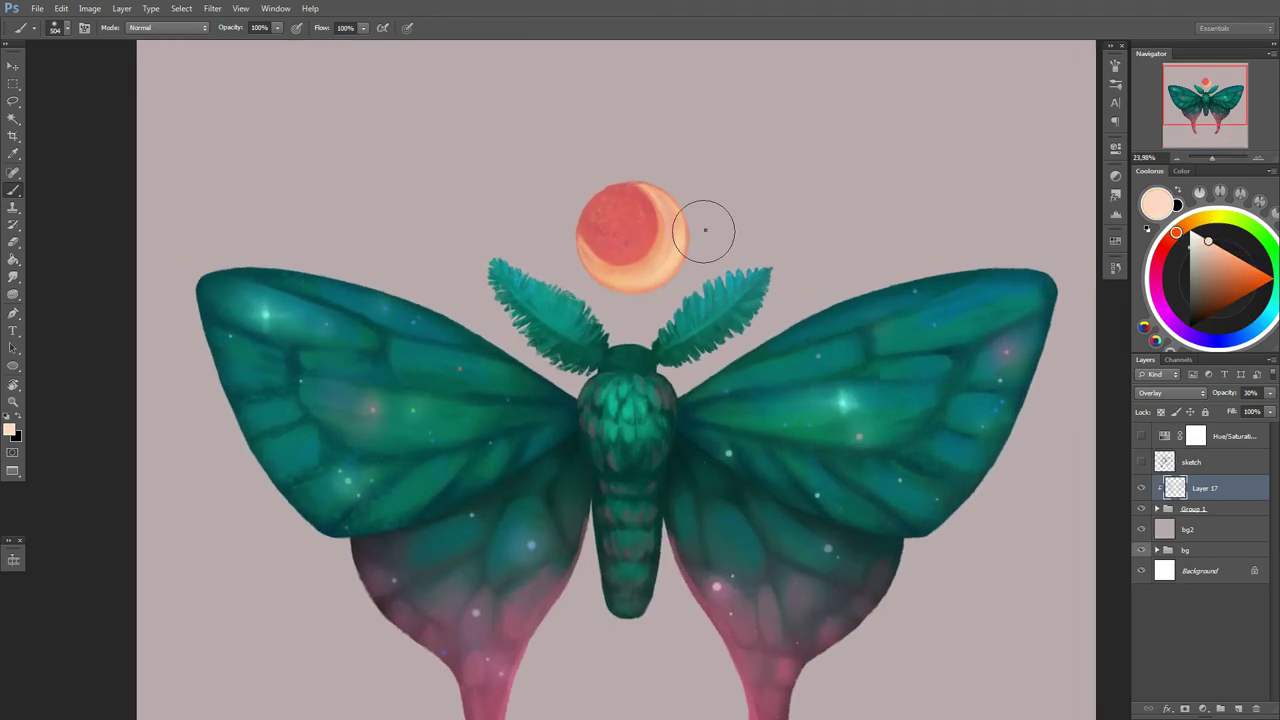
right_click(705, 230)
left_click(1249, 281)
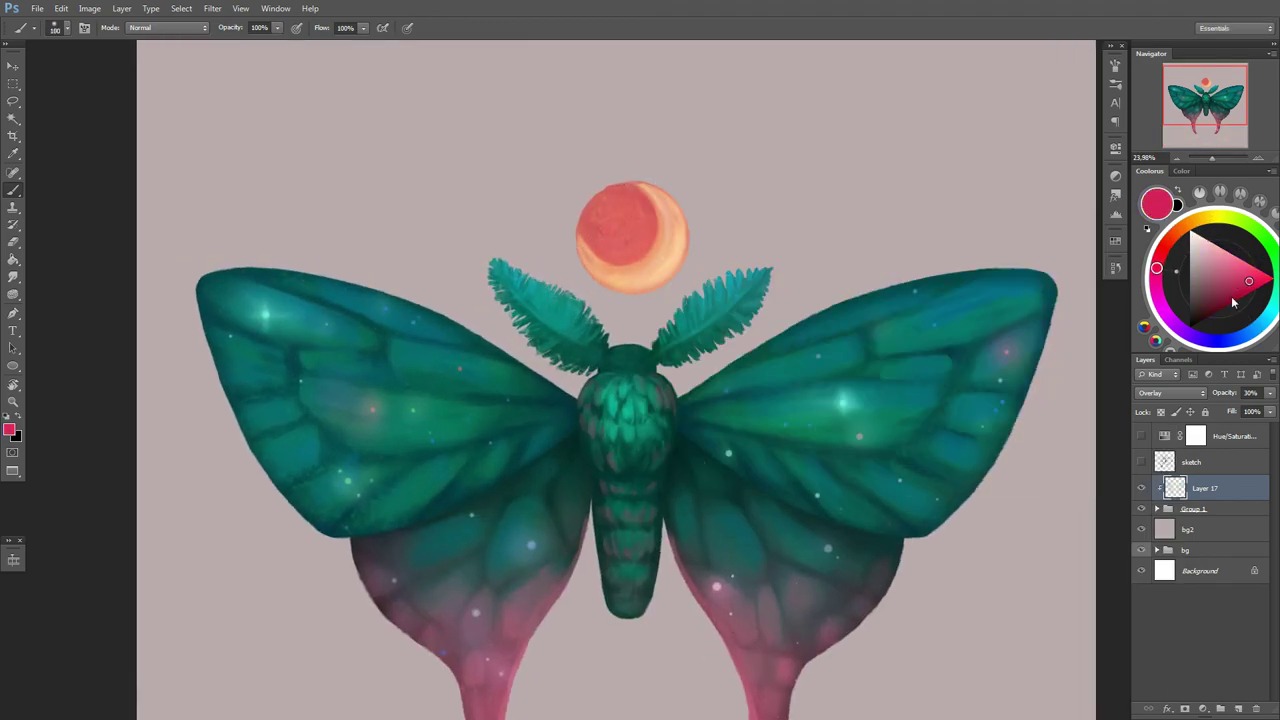
left_click_drag(600, 200, 610, 240)
right_click(660, 200)
key("Escape")
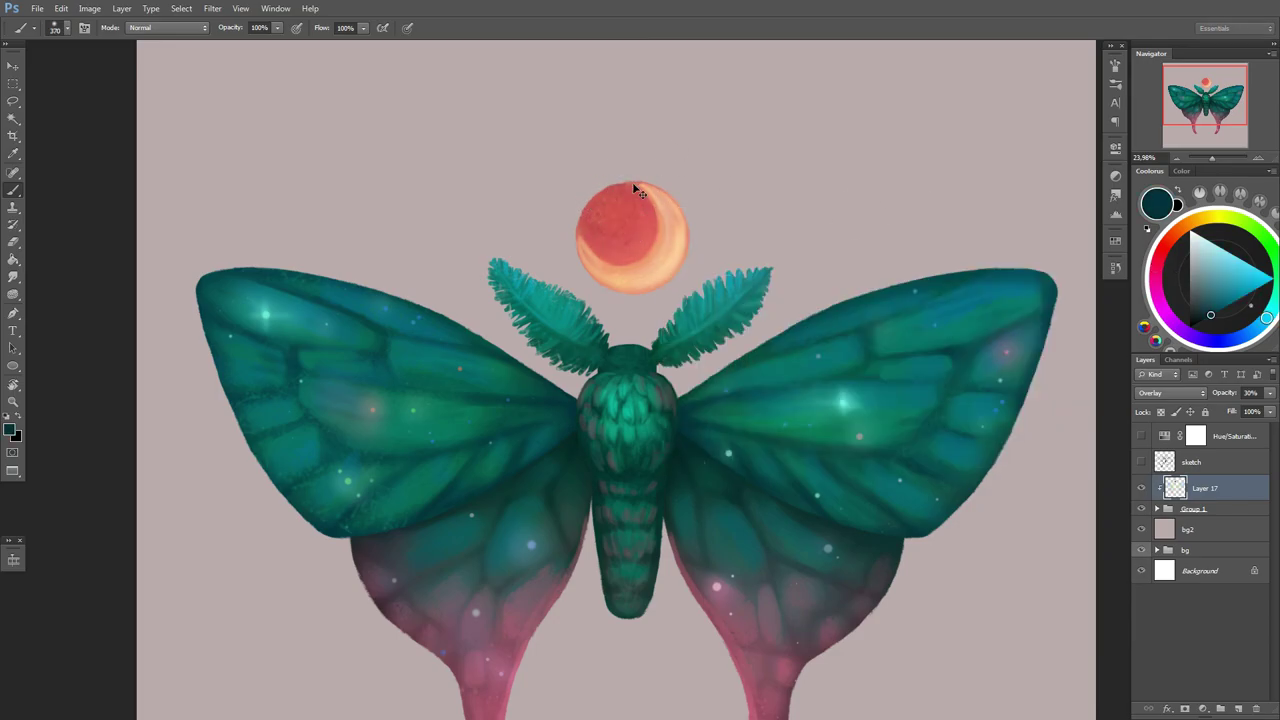
scroll(633, 190, "down", 5)
scroll(660, 240, "up", 3)
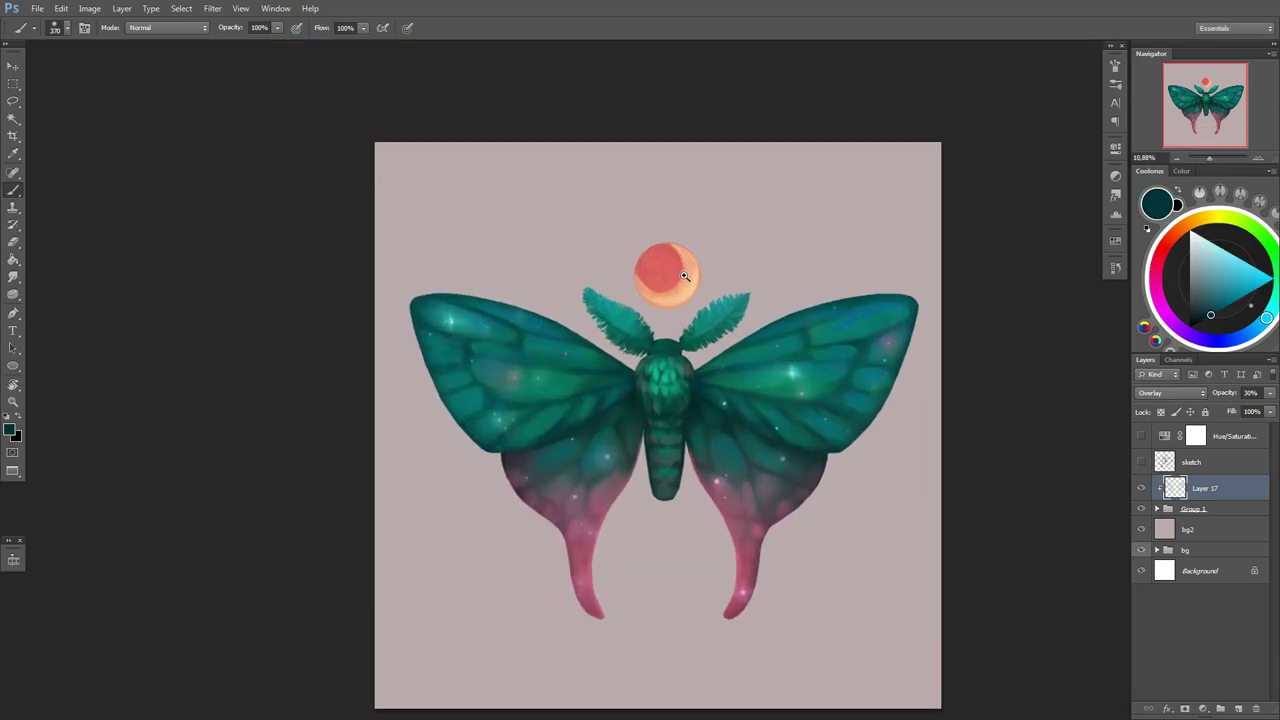